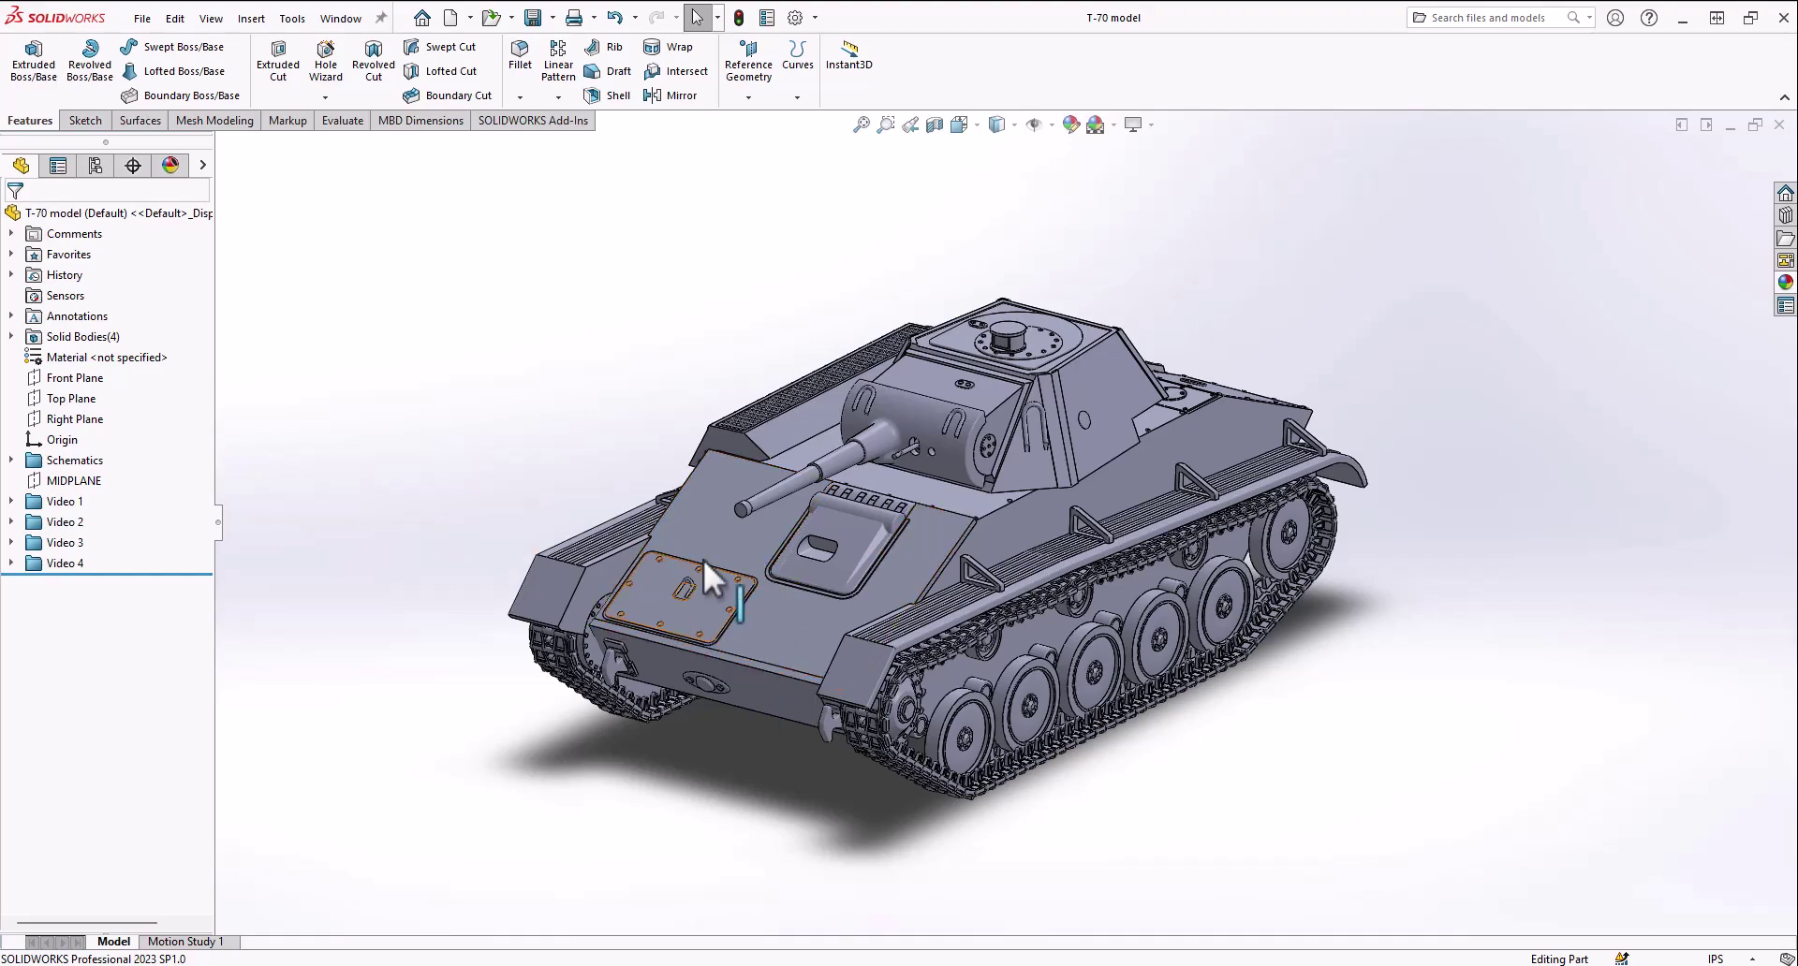
Examine the T-70 tank model from several angles, including the front hull, turret, tracks and road wheels
{"action": "middle_click_drag", "start_coordinate": [903, 604], "coordinate": [691, 725]}
{"action": "middle_click_drag", "start_coordinate": [775, 613], "coordinate": [1308, 503]}
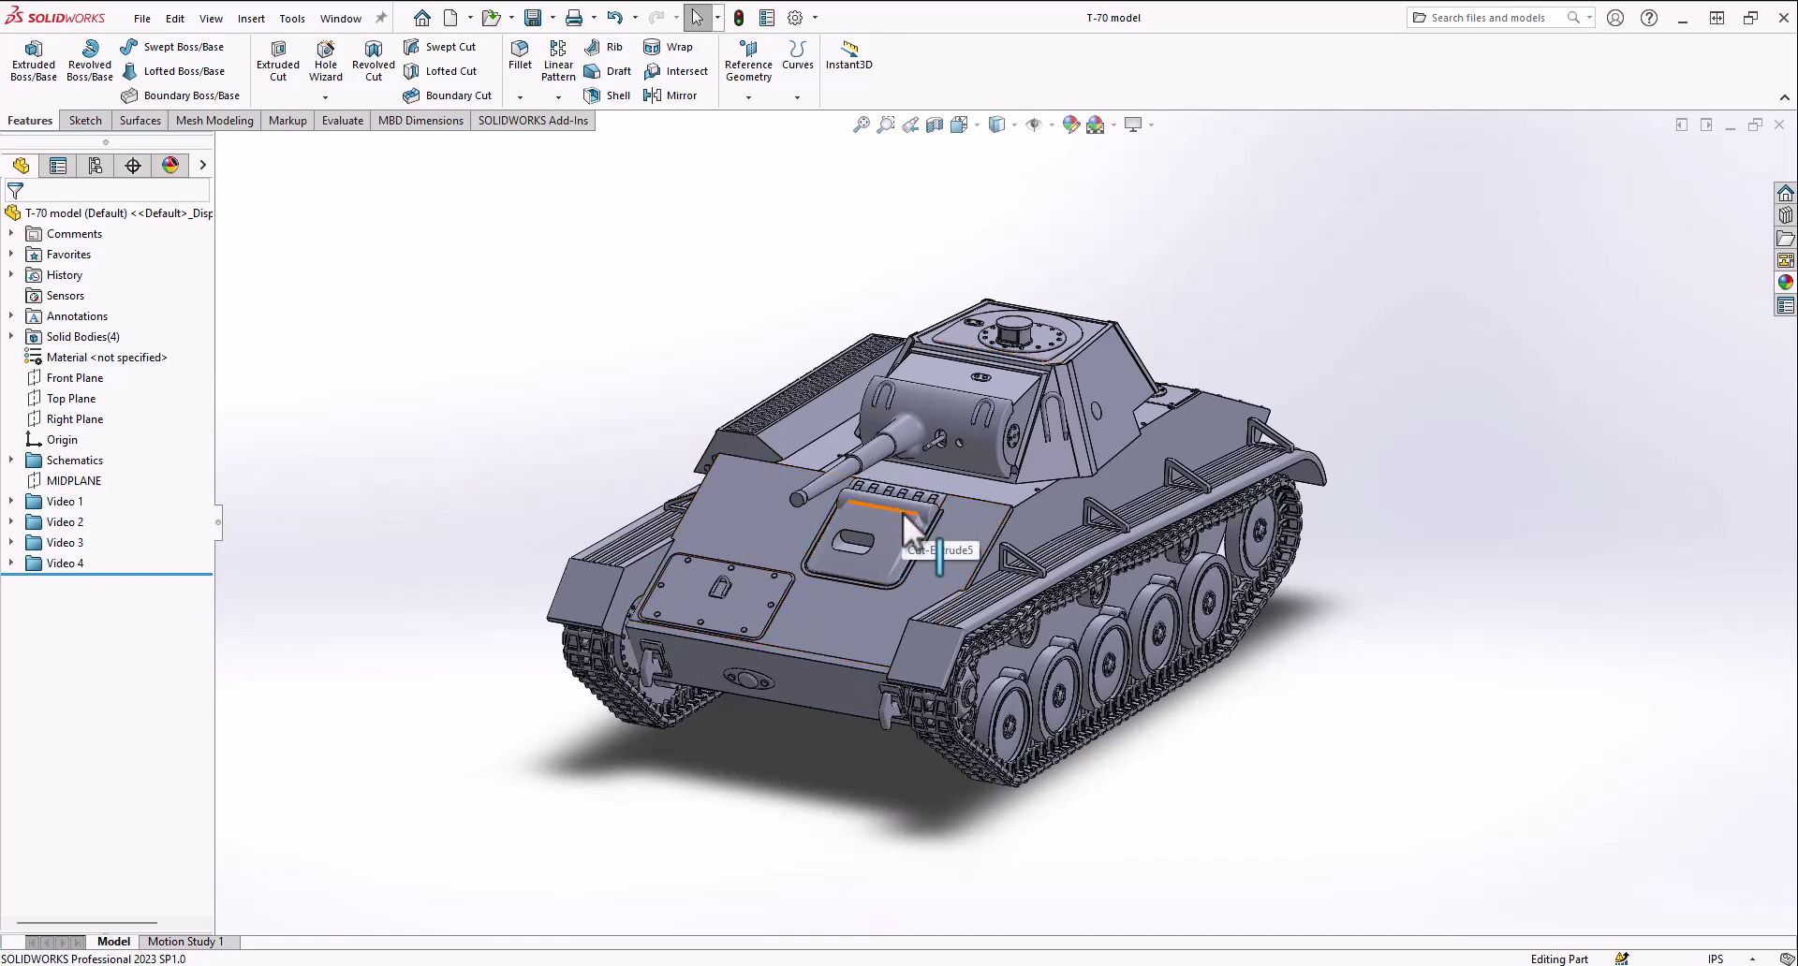
{"action": "middle_click_drag", "start_coordinate": [902, 513], "coordinate": [880, 509]}
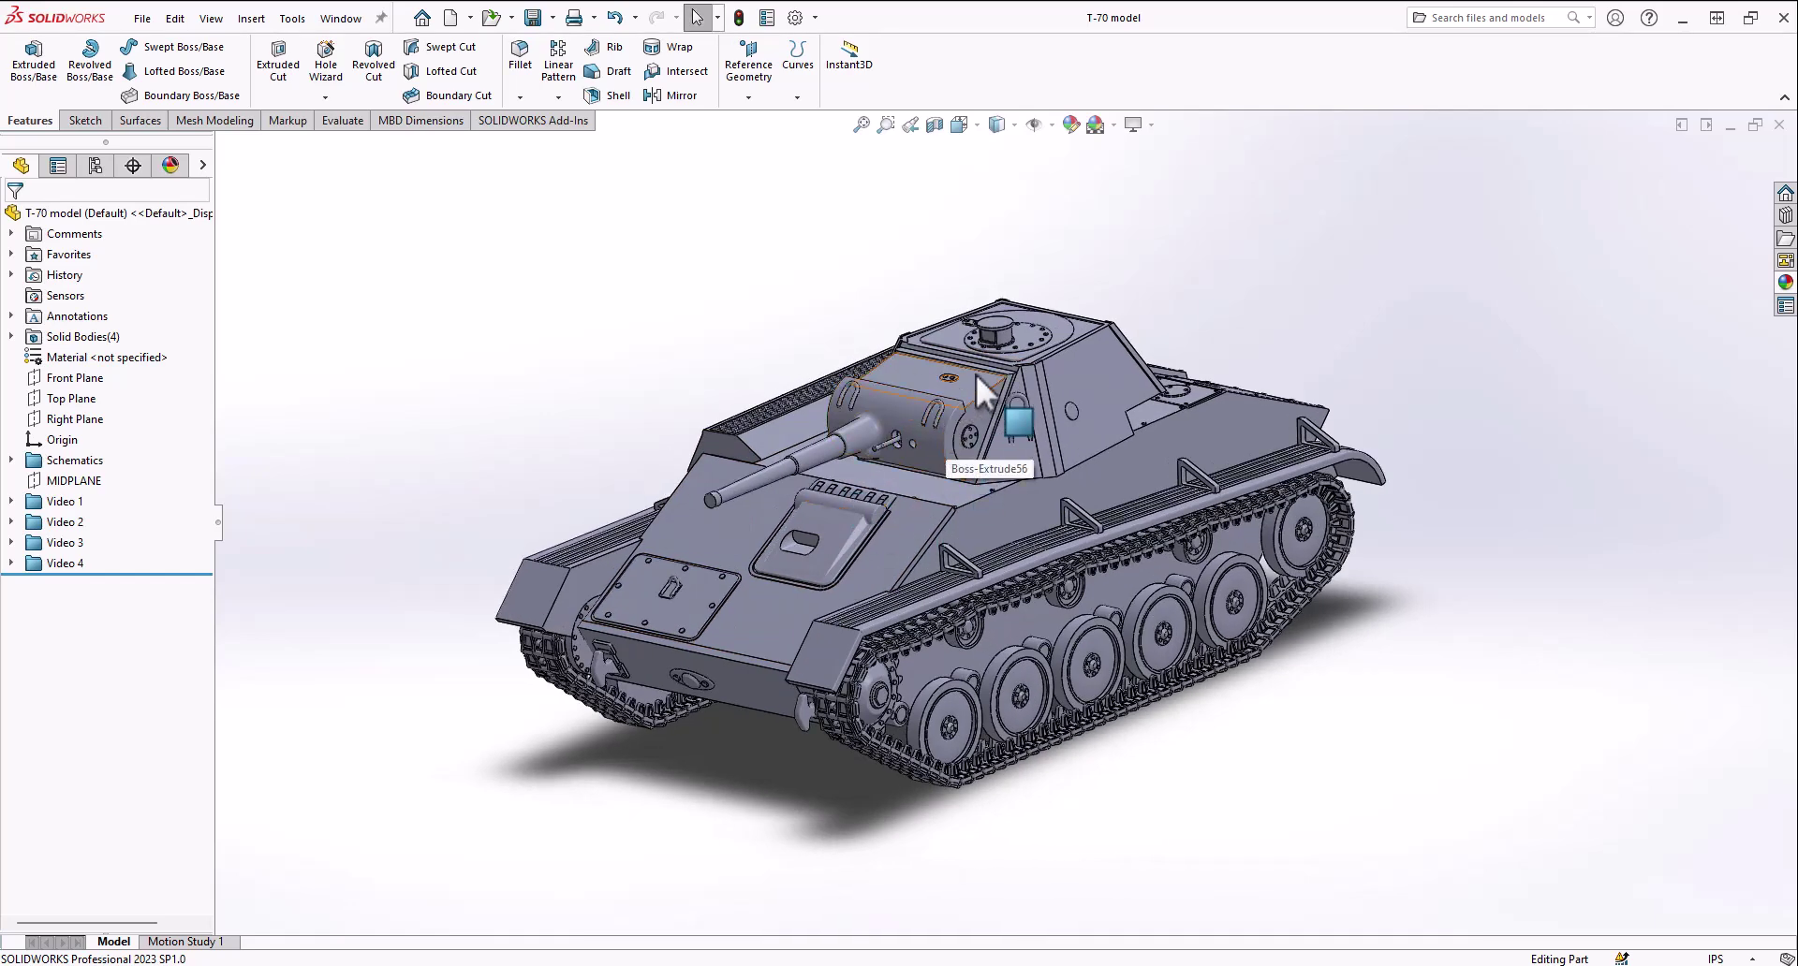
{"action": "middle_click_drag", "start_coordinate": [867, 447], "coordinate": [871, 715]}
{"action": "middle_click_drag", "start_coordinate": [1043, 711], "coordinate": [1107, 476]}
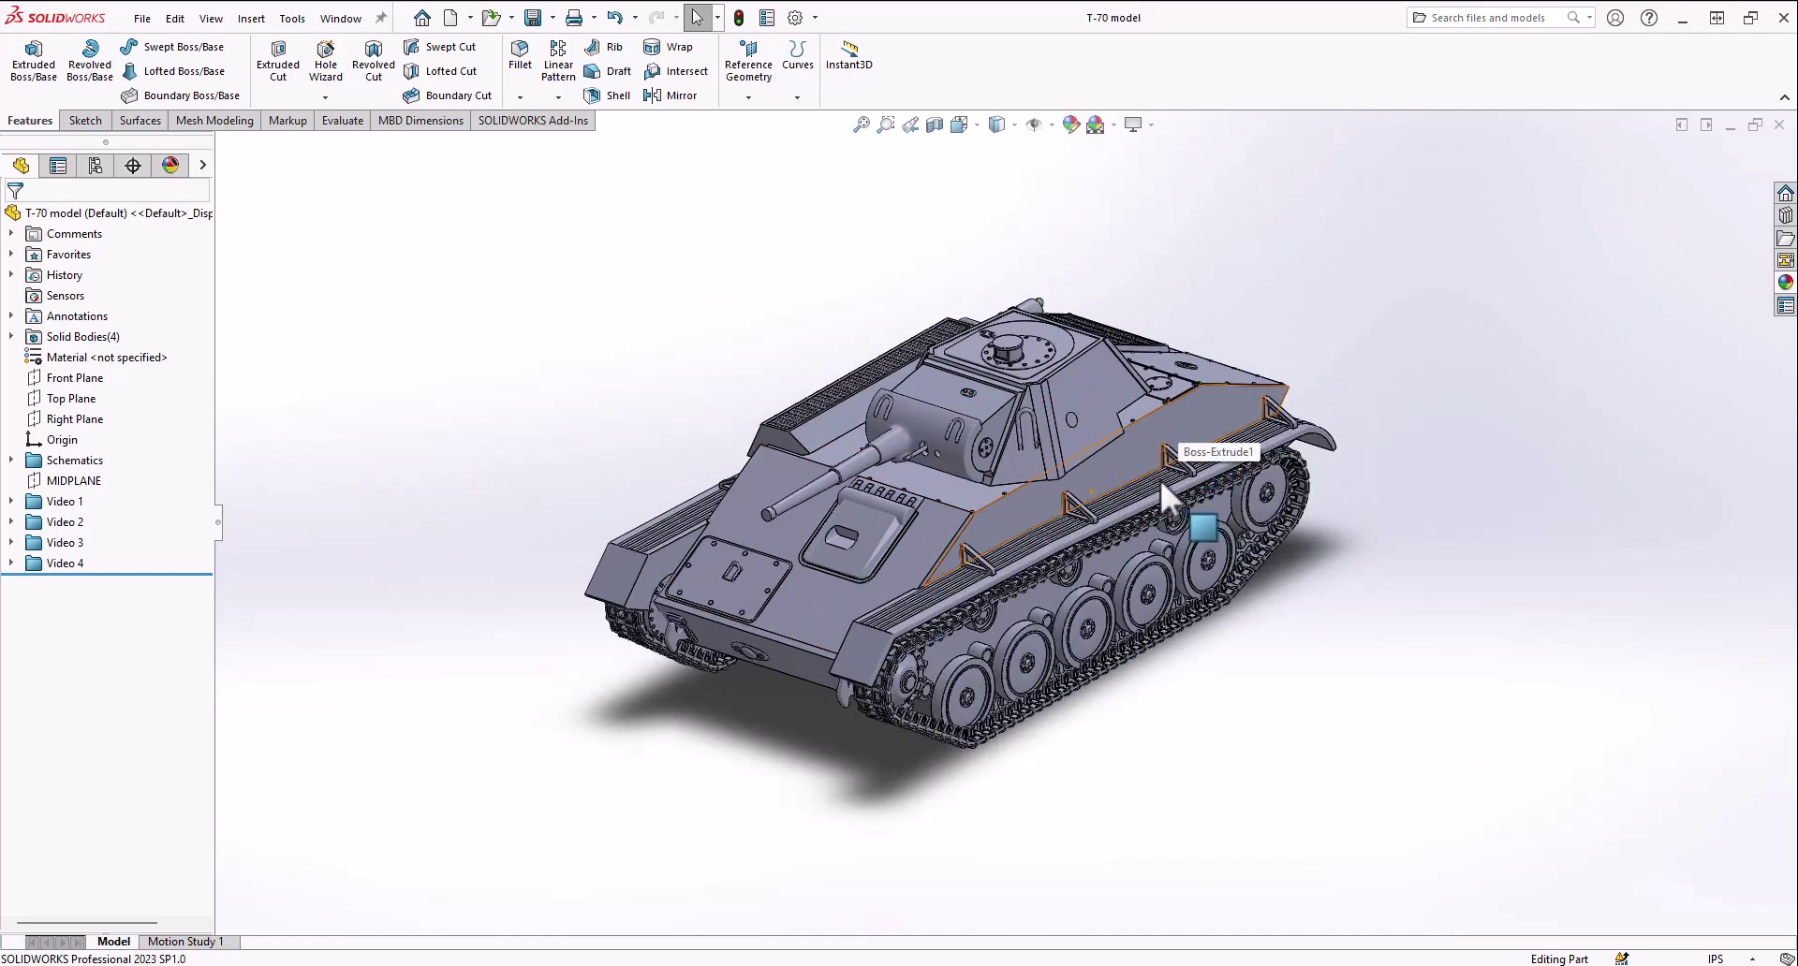
{"action": "scroll", "coordinate": [966, 693], "scroll_direction": "down", "scroll_amount": 3}
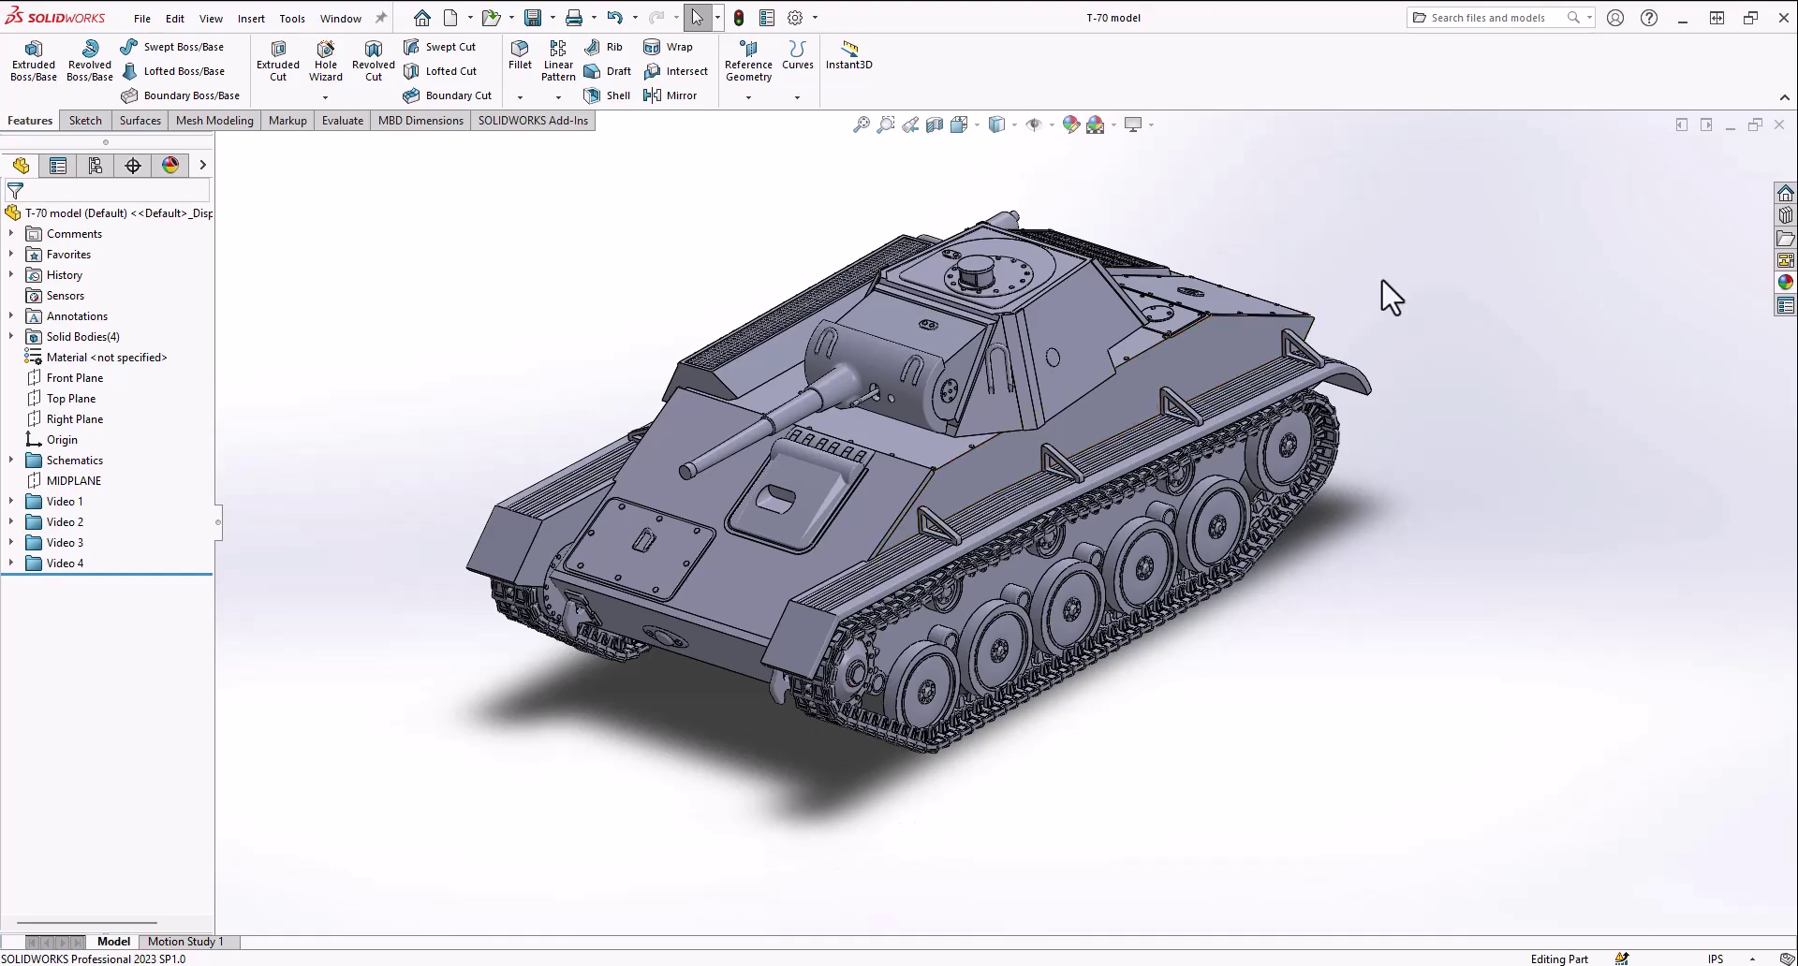
{"action": "scroll", "coordinate": [824, 711], "scroll_direction": "down", "scroll_amount": 5}
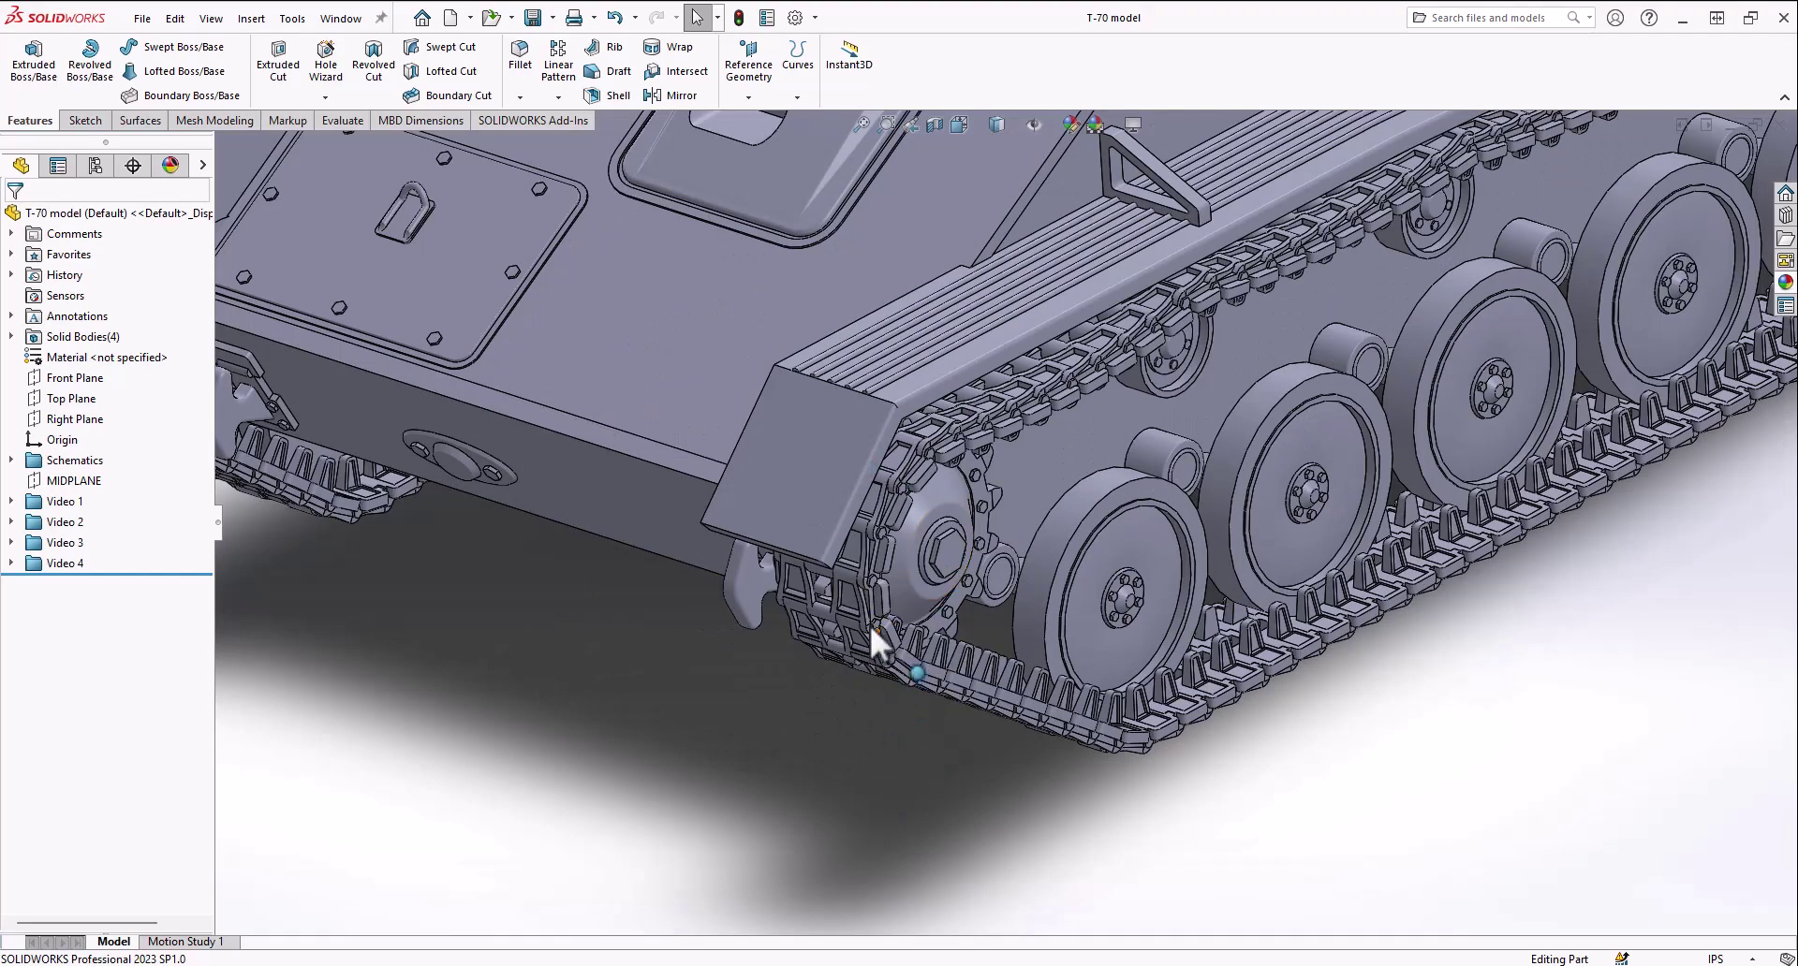
{"action": "scroll", "coordinate": [1237, 792], "scroll_direction": "up", "scroll_amount": 8}
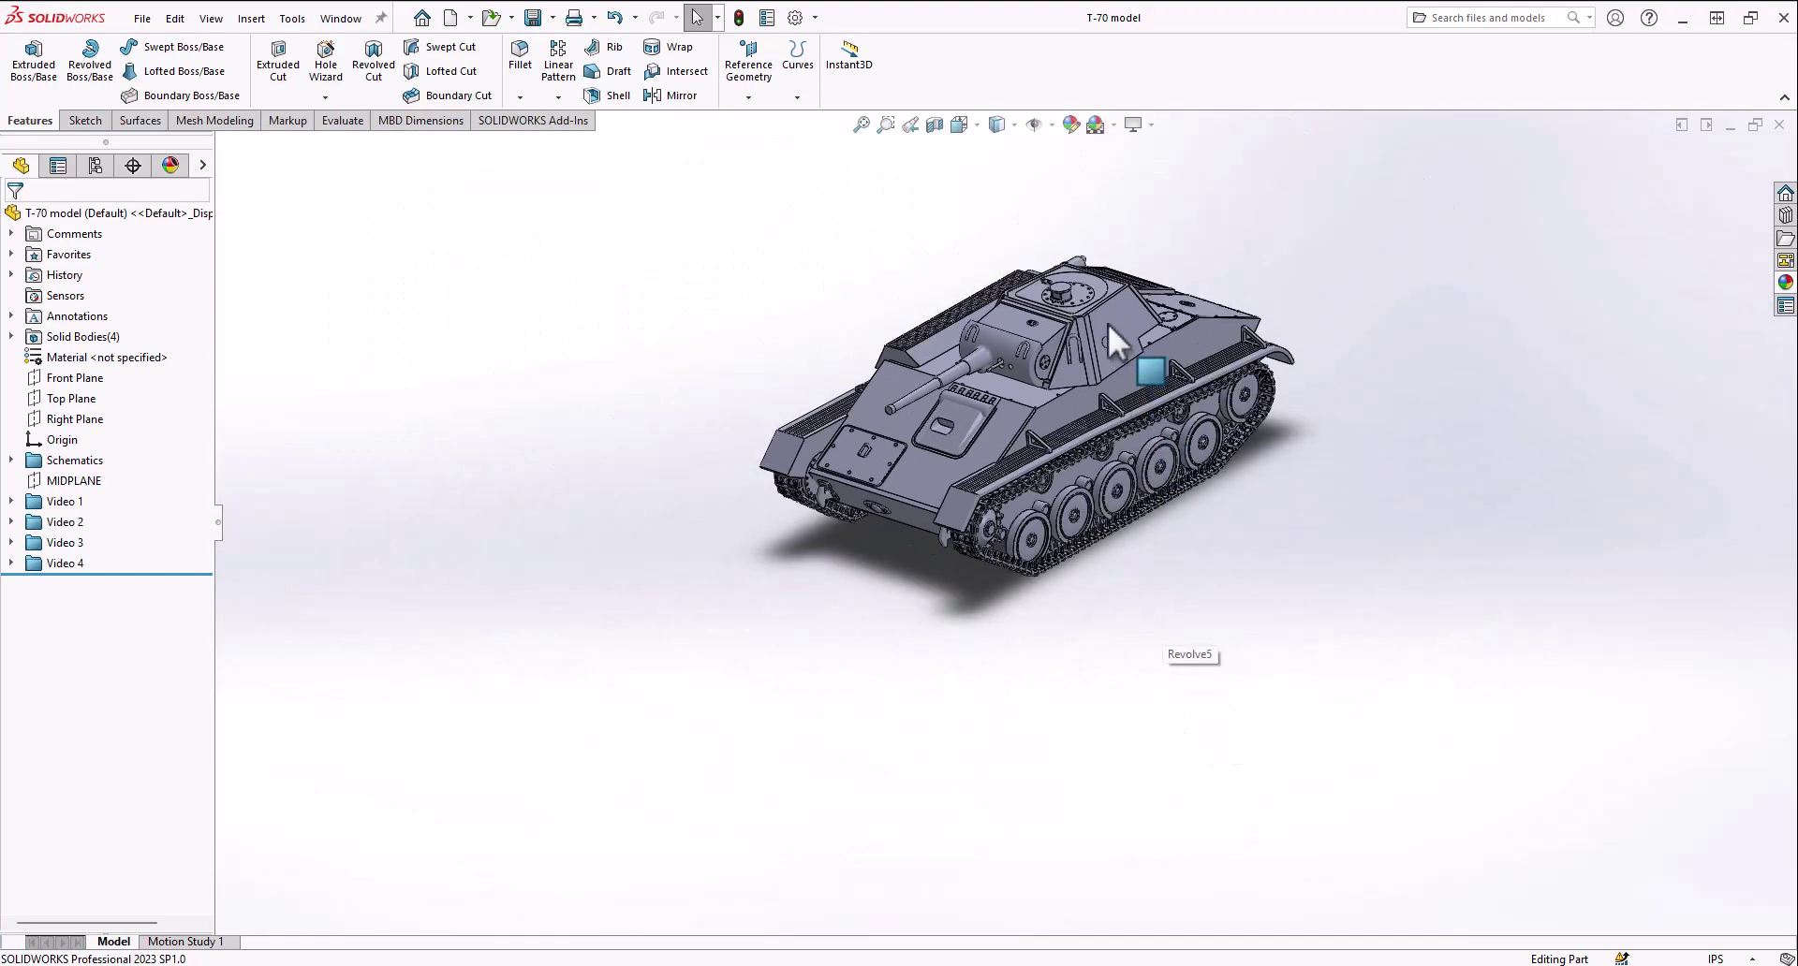
{"action": "scroll", "coordinate": [1030, 281], "scroll_direction": "down", "scroll_amount": 3}
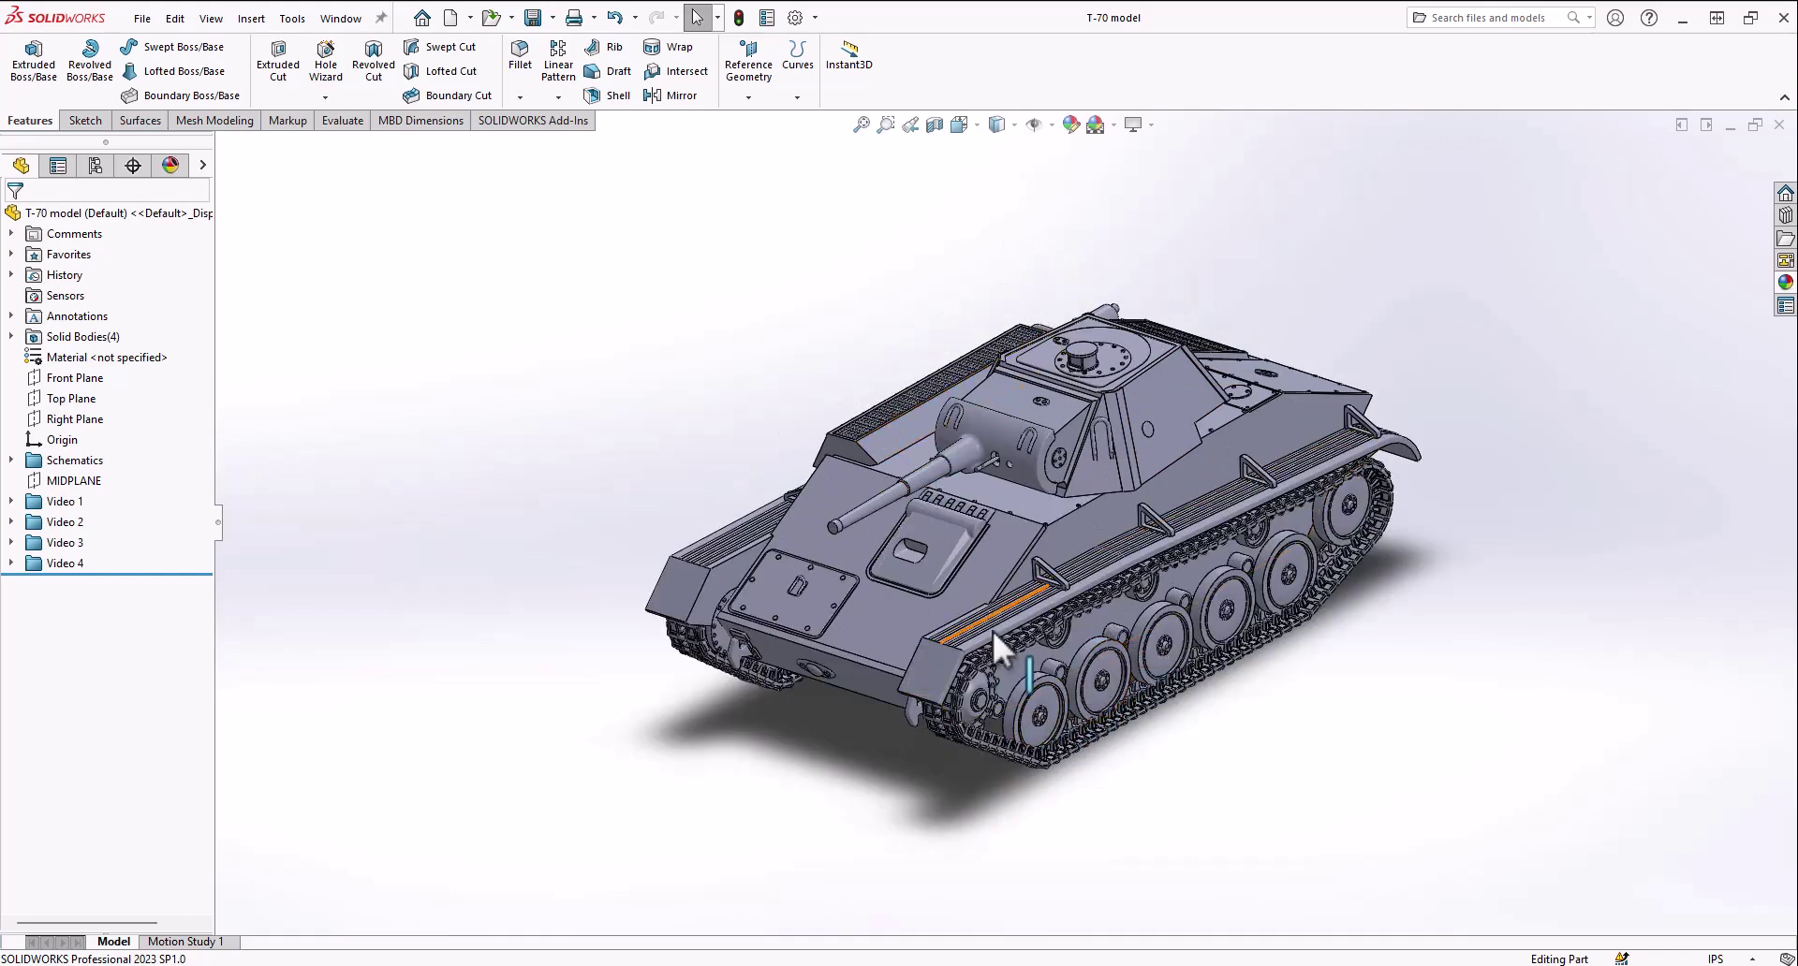
{"action": "scroll", "coordinate": [1451, 448], "scroll_direction": "down", "scroll_amount": 1}
{"action": "scroll", "coordinate": [1256, 593], "scroll_direction": "up", "scroll_amount": 1}
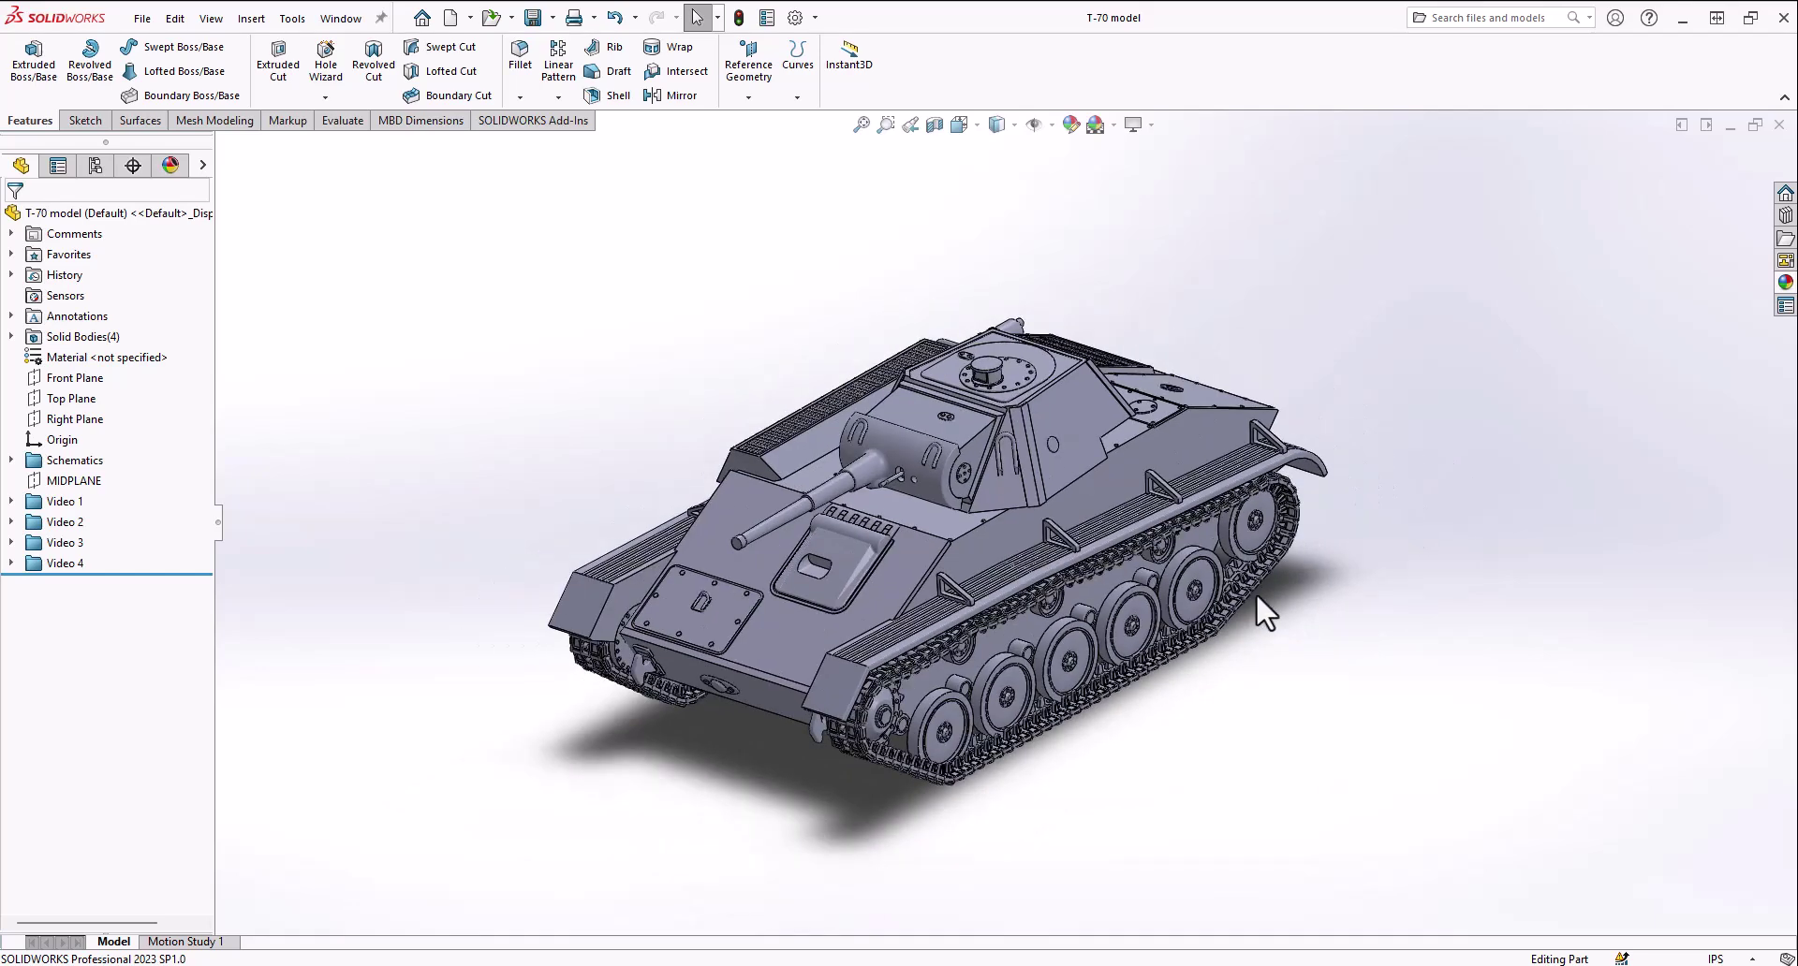
{"action": "scroll", "coordinate": [897, 593], "scroll_direction": "down", "scroll_amount": 2}
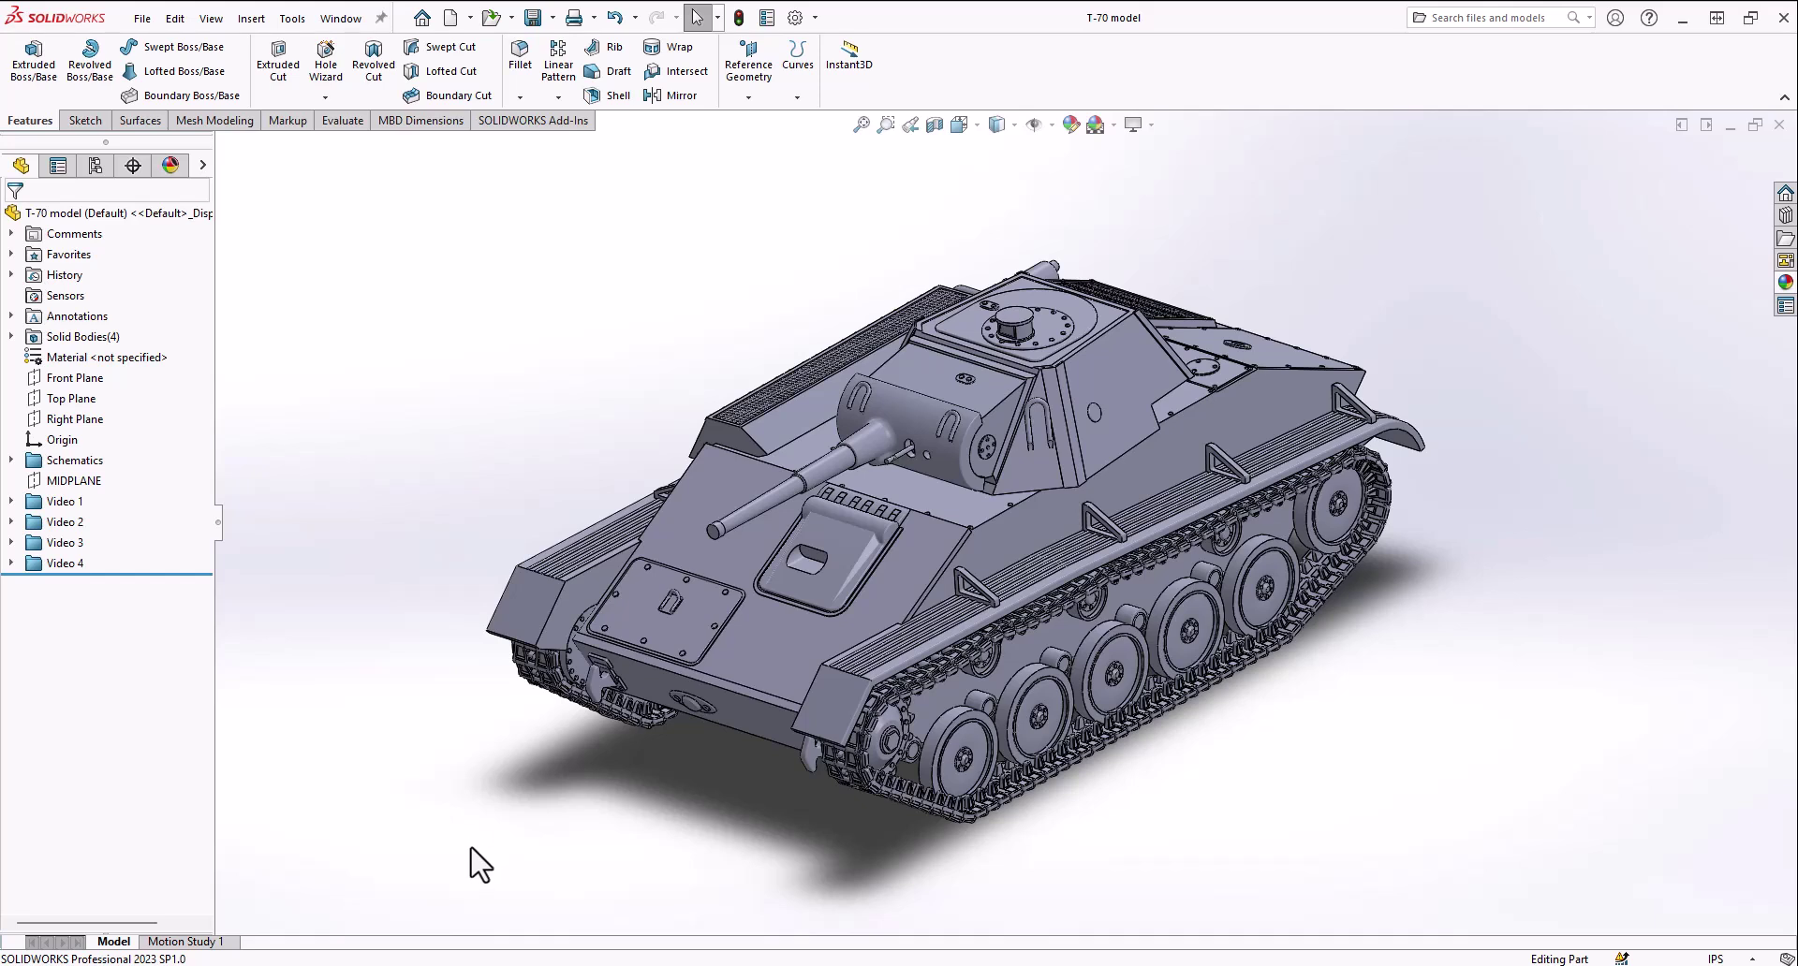
Expand the Schematics folder and show the Side View, Front View and Top View sketches
{"action": "left_click", "coordinate": [11, 460]}
{"action": "right_click", "coordinate": [105, 481]}
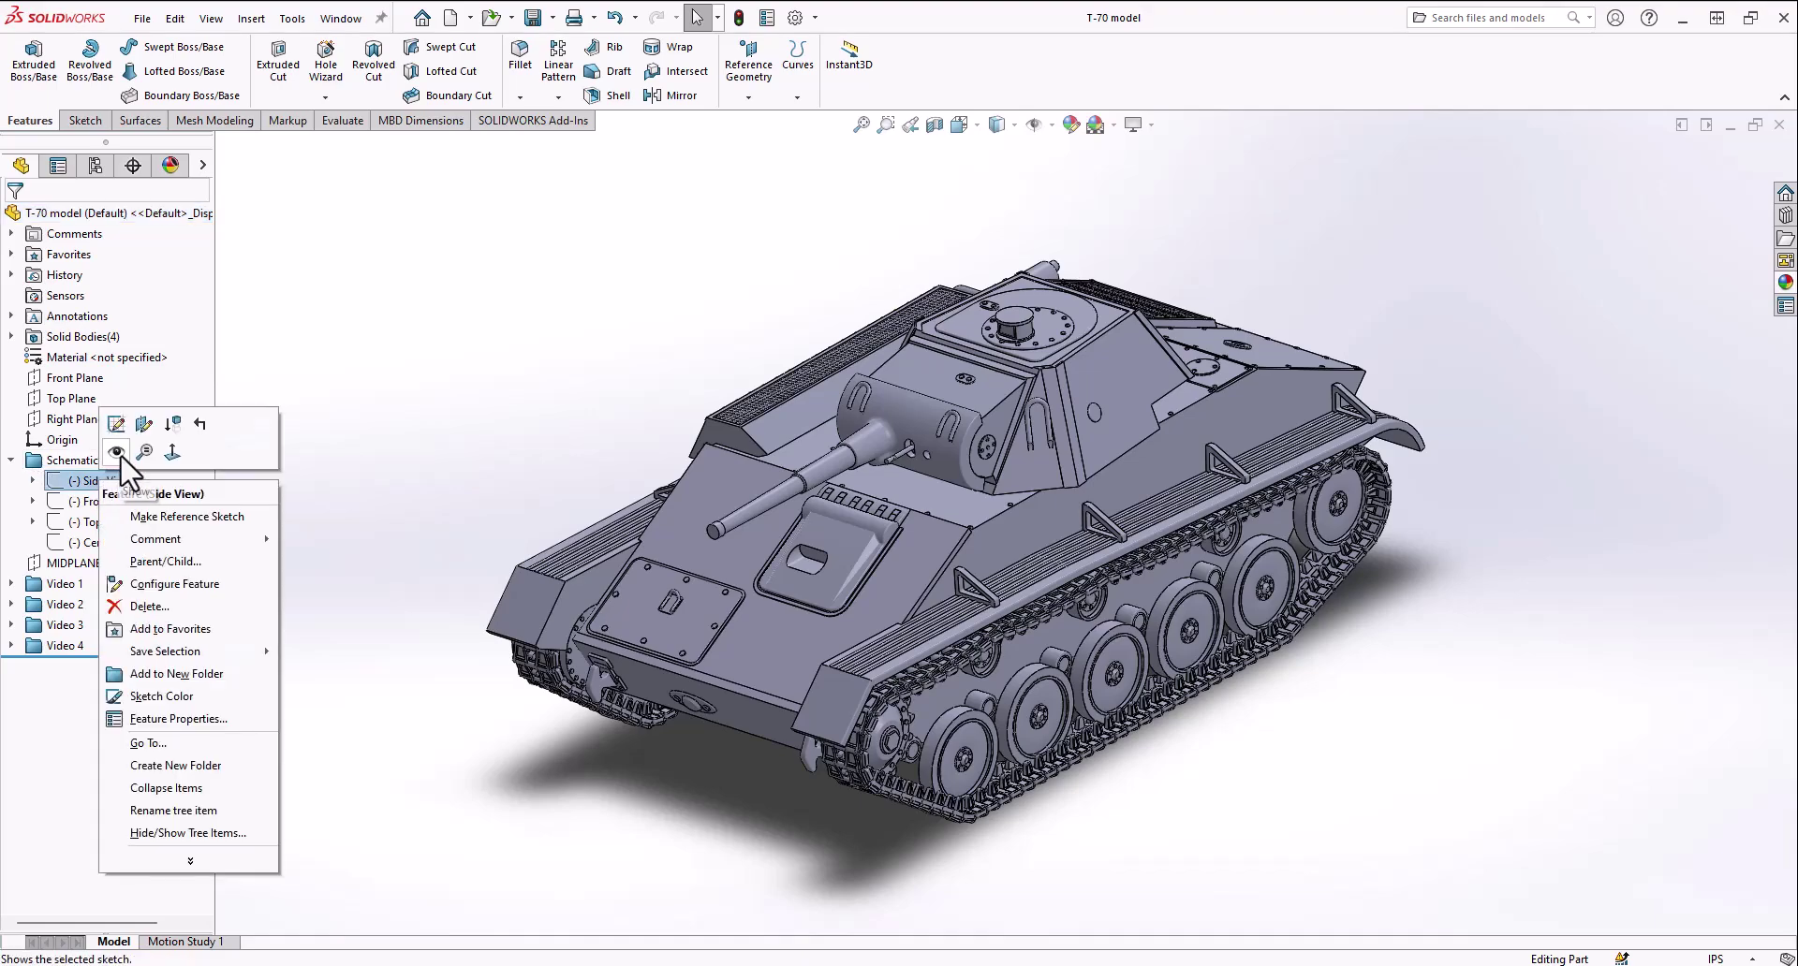
{"action": "key", "text": "Escape"}
{"action": "right_click", "coordinate": [110, 502]}
{"action": "left_click", "coordinate": [108, 471]}
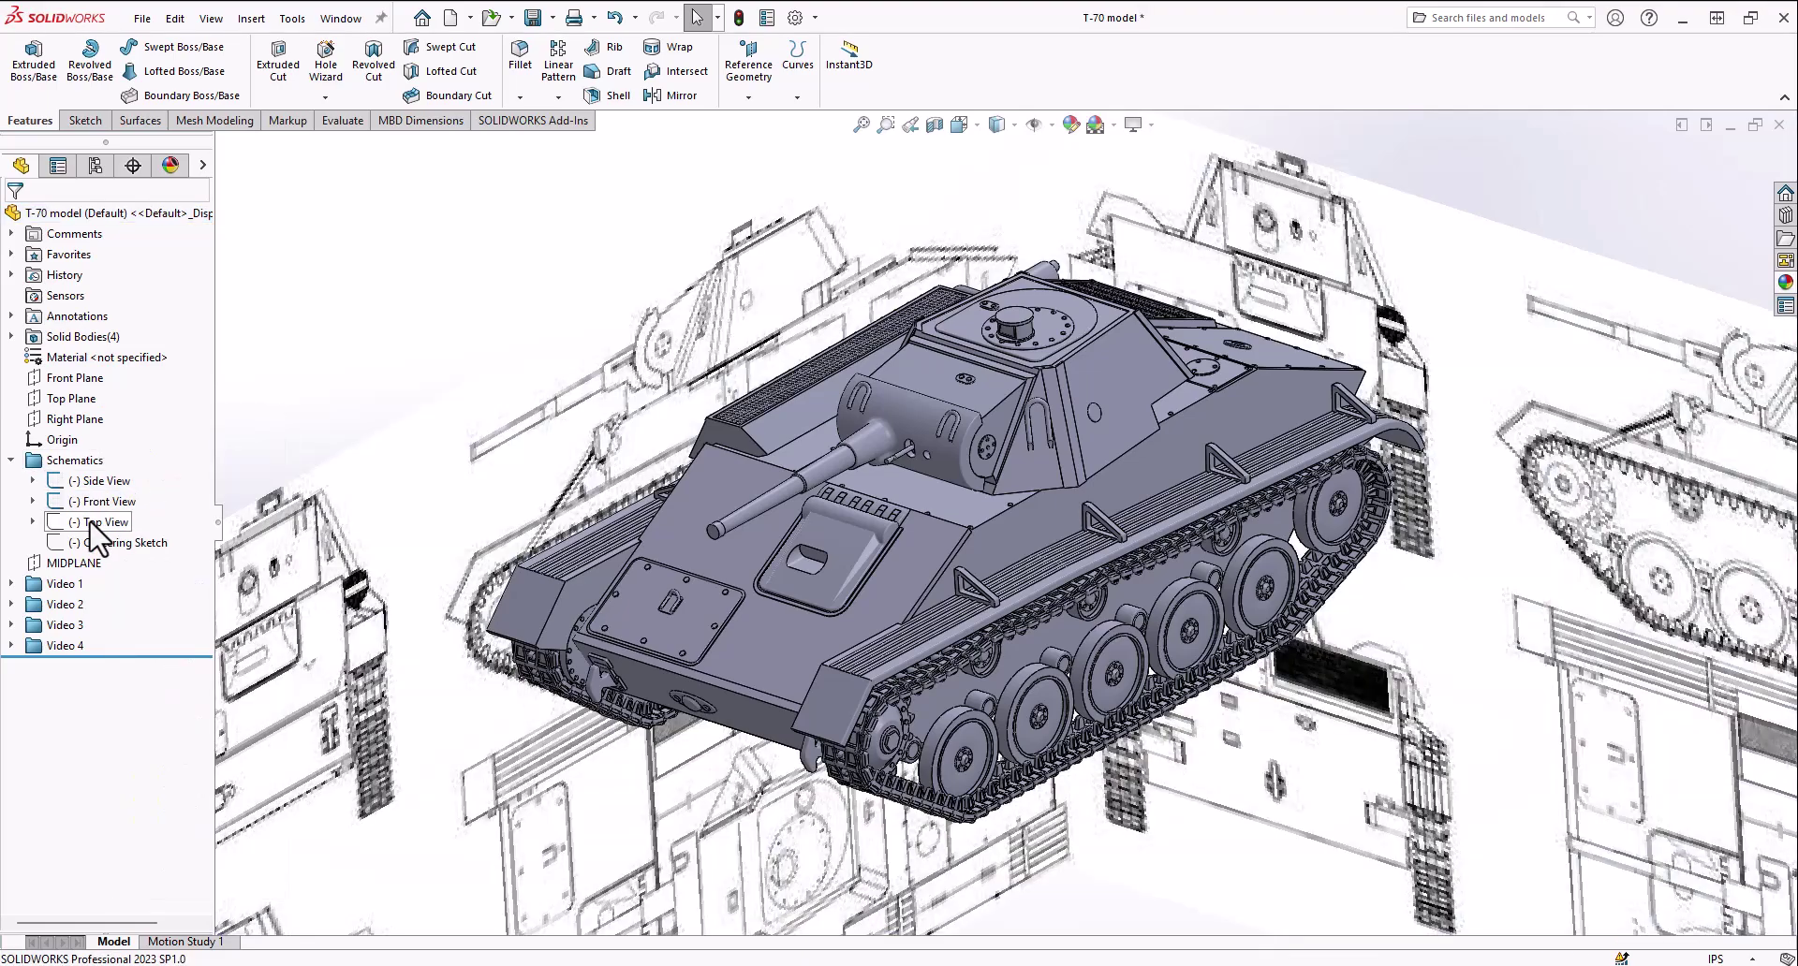
{"action": "right_click", "coordinate": [103, 521]}
{"action": "left_click", "coordinate": [108, 491]}
Examine how the side, front and top schematic images line up around the tank model
{"action": "scroll", "coordinate": [973, 571], "scroll_direction": "up", "scroll_amount": 5}
{"action": "mouse_move", "coordinate": [974, 571]}
{"action": "middle_mouse_down"}
{"action": "mouse_move", "coordinate": [962, 431]}
{"action": "mouse_move", "coordinate": [1036, 473]}
{"action": "mouse_move", "coordinate": [936, 573]}
{"action": "mouse_move", "coordinate": [967, 538]}
{"action": "mouse_move", "coordinate": [899, 403]}
{"action": "mouse_move", "coordinate": [955, 441]}
{"action": "mouse_move", "coordinate": [1092, 470]}
{"action": "mouse_move", "coordinate": [930, 389]}
{"action": "mouse_move", "coordinate": [903, 469]}
{"action": "mouse_move", "coordinate": [1035, 433]}
{"action": "mouse_move", "coordinate": [1007, 496]}
{"action": "middle_mouse_up"}
{"action": "scroll", "coordinate": [1064, 480], "scroll_direction": "down", "scroll_amount": 3}
{"action": "scroll", "coordinate": [974, 509], "scroll_direction": "down", "scroll_amount": 5}
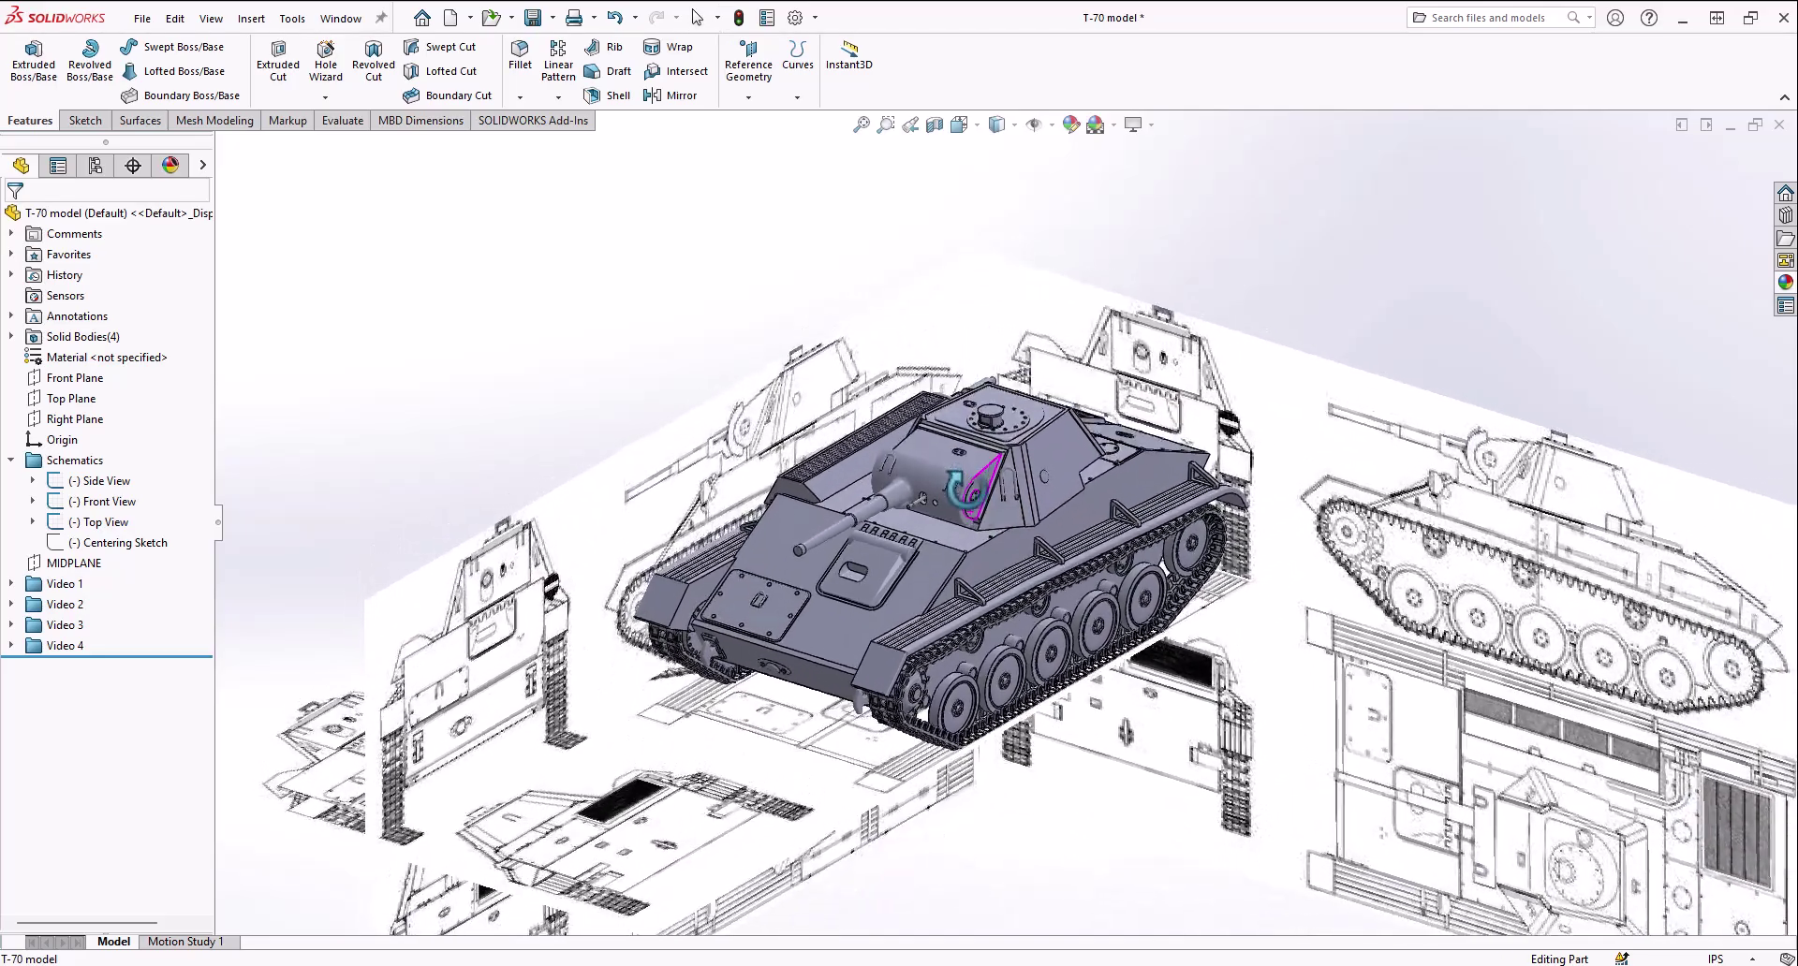
{"action": "middle_click_drag", "start_coordinate": [897, 628], "coordinate": [889, 646]}
{"action": "middle_click_drag", "start_coordinate": [864, 529], "coordinate": [917, 599]}
{"action": "scroll", "coordinate": [880, 539], "scroll_direction": "up", "scroll_amount": 1}
{"action": "scroll", "coordinate": [917, 604], "scroll_direction": "down", "scroll_amount": 2}
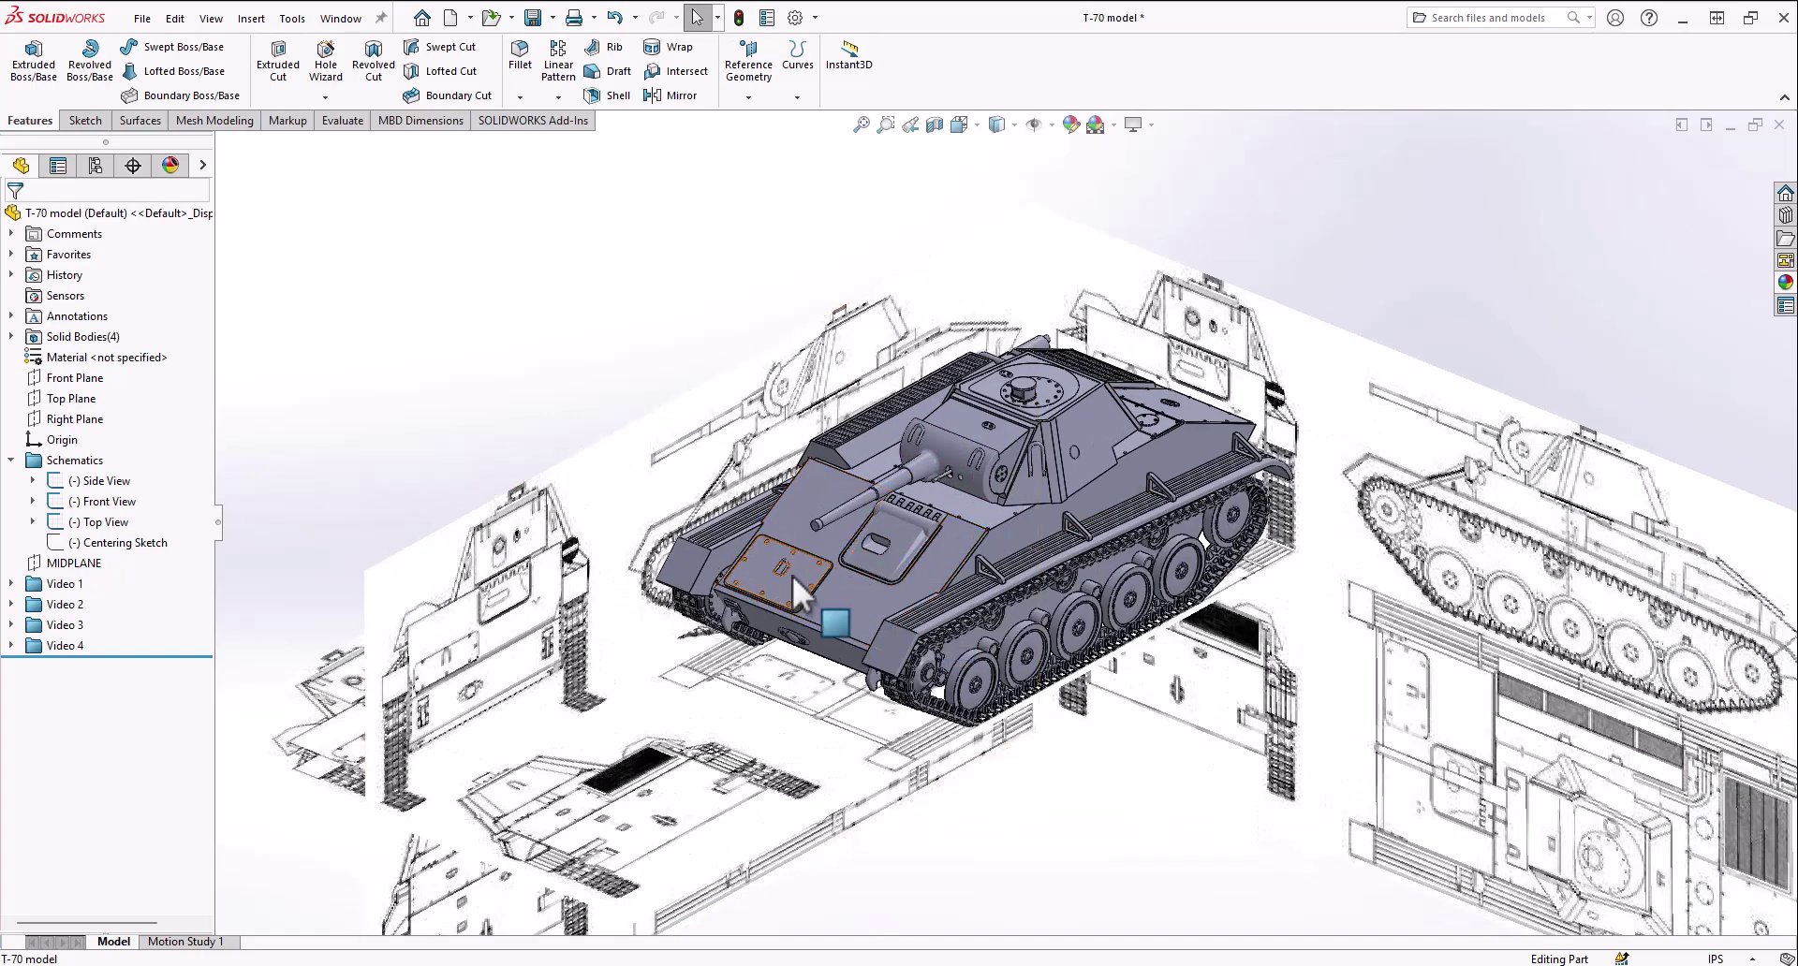
Show the Centering Sketch and inspect its lines on the schematic image behind the tank's rear
{"action": "right_click", "coordinate": [119, 543]}
{"action": "left_click", "coordinate": [133, 514]}
{"action": "scroll", "coordinate": [1287, 388], "scroll_direction": "down", "scroll_amount": 6}
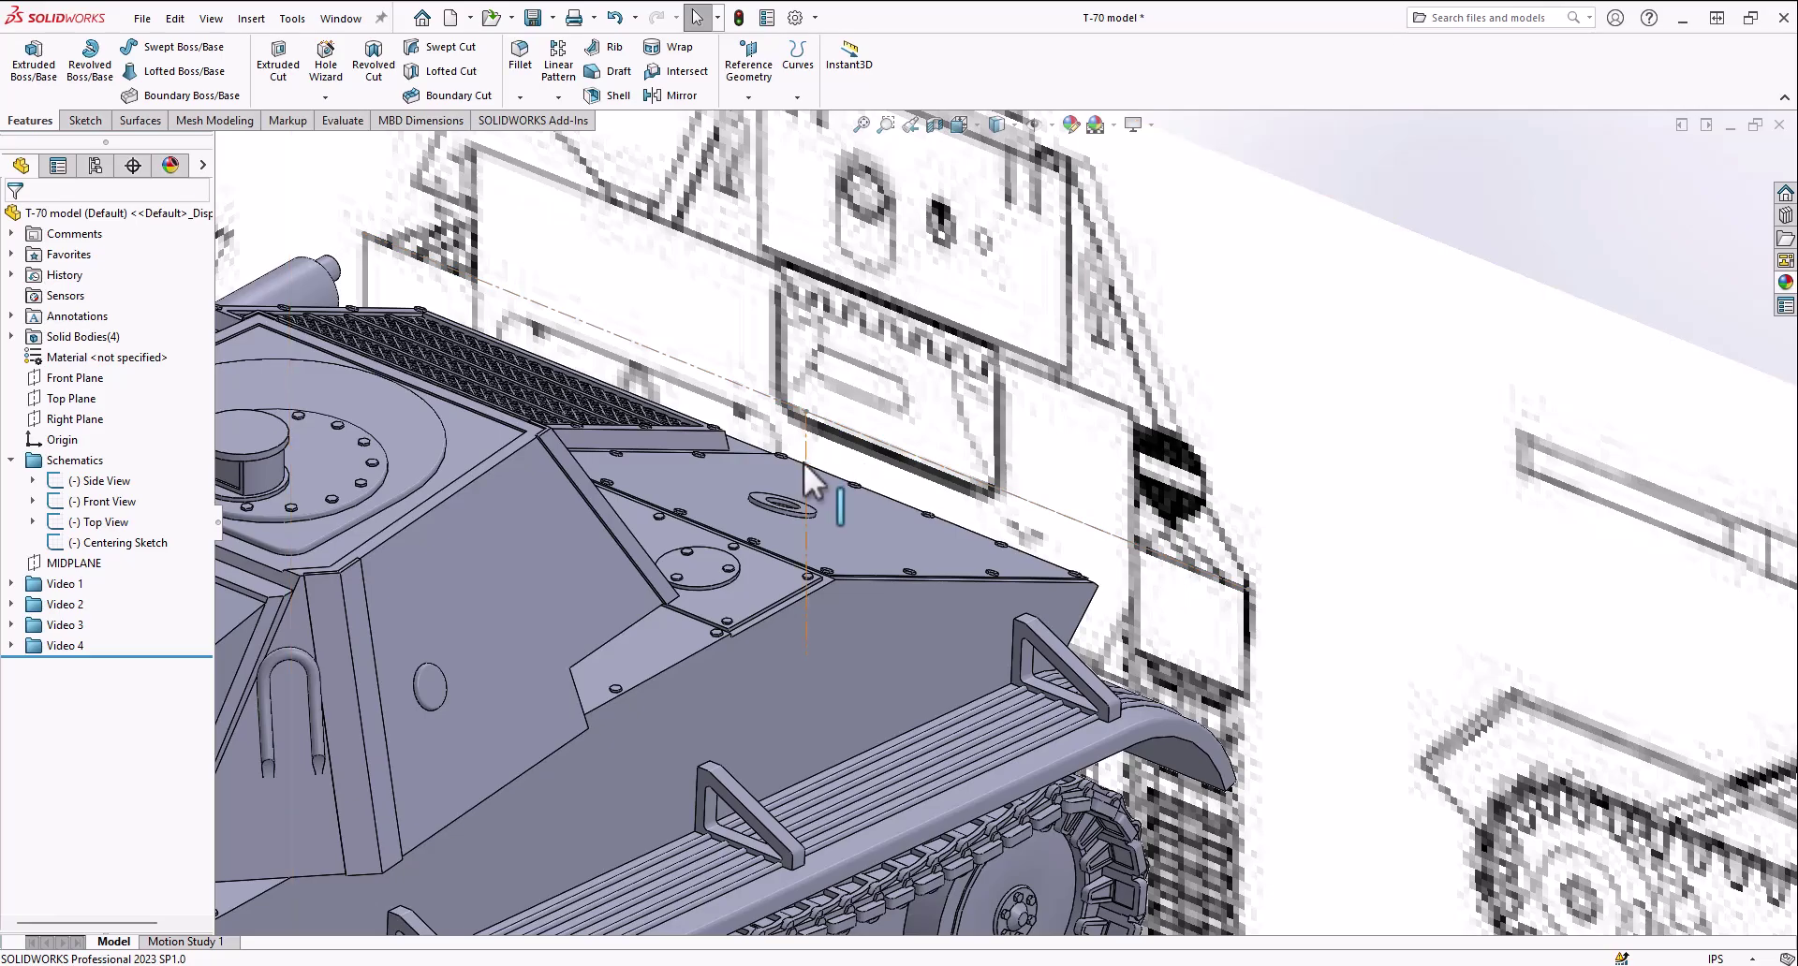
{"action": "scroll", "coordinate": [803, 468], "scroll_direction": "up", "scroll_amount": 6}
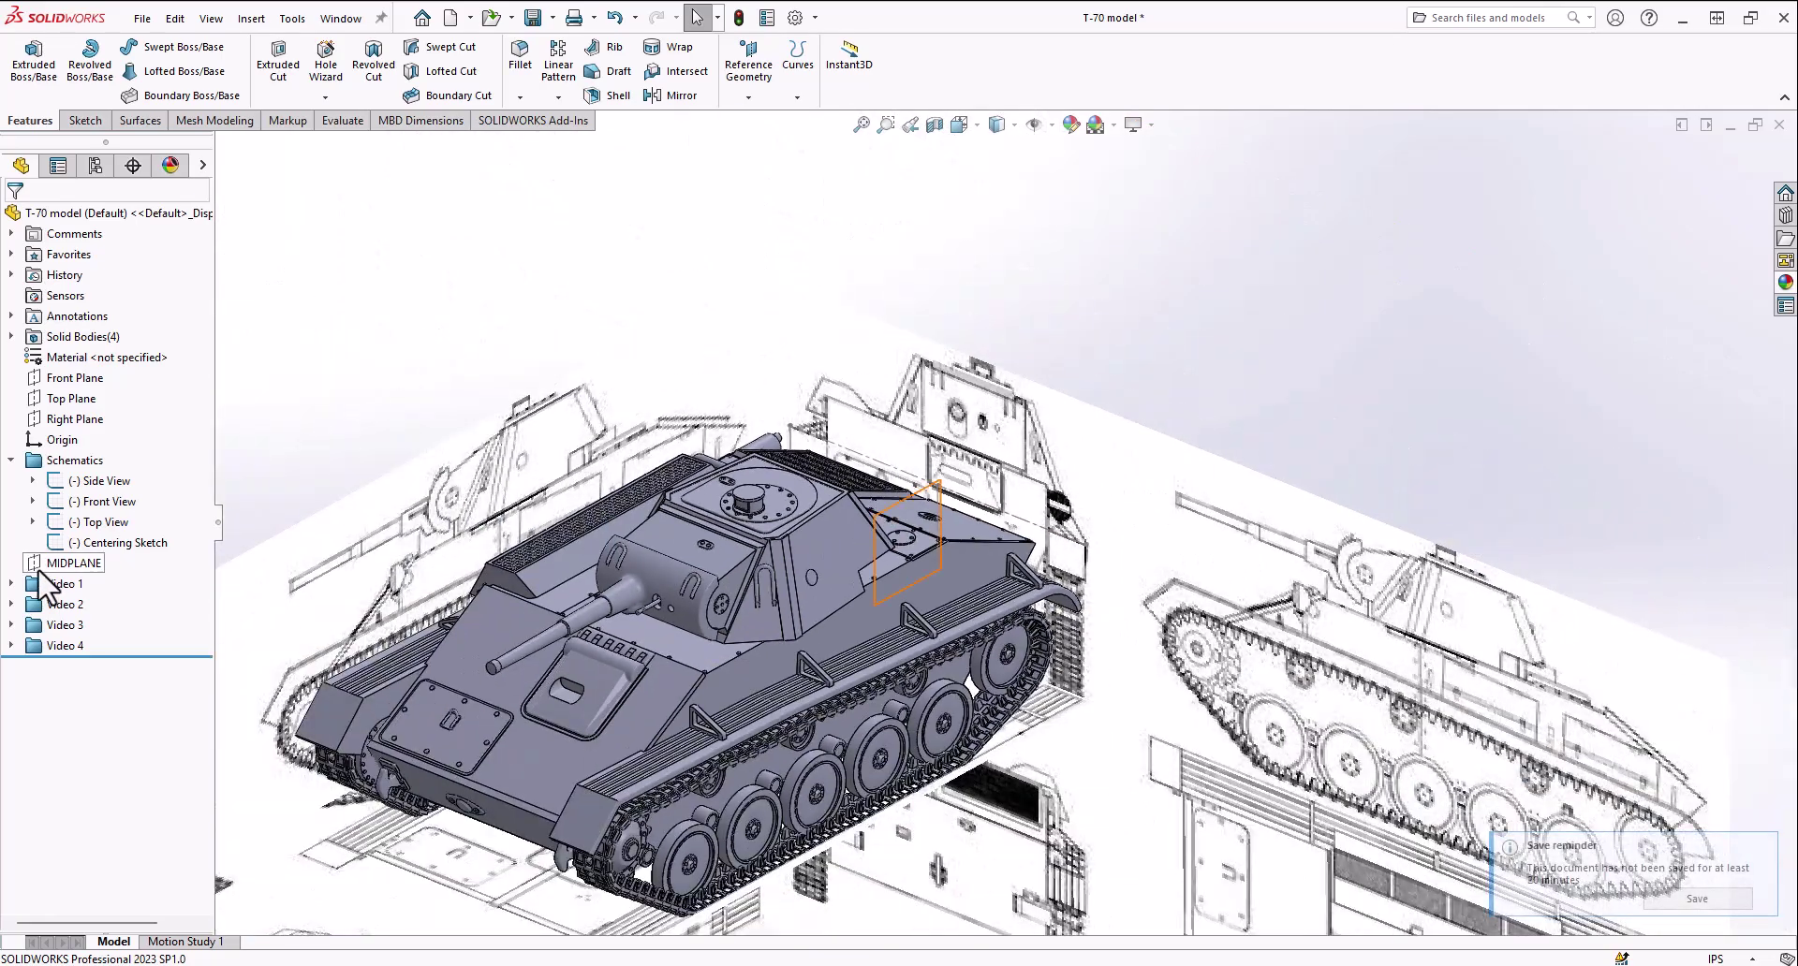
Select the MIDPLANE plane and examine its position in the tank along with the front hull plate
{"action": "left_click", "coordinate": [56, 565]}
{"action": "middle_click_drag", "start_coordinate": [946, 545], "coordinate": [867, 406]}
{"action": "scroll", "coordinate": [824, 561], "scroll_direction": "down", "scroll_amount": 6}
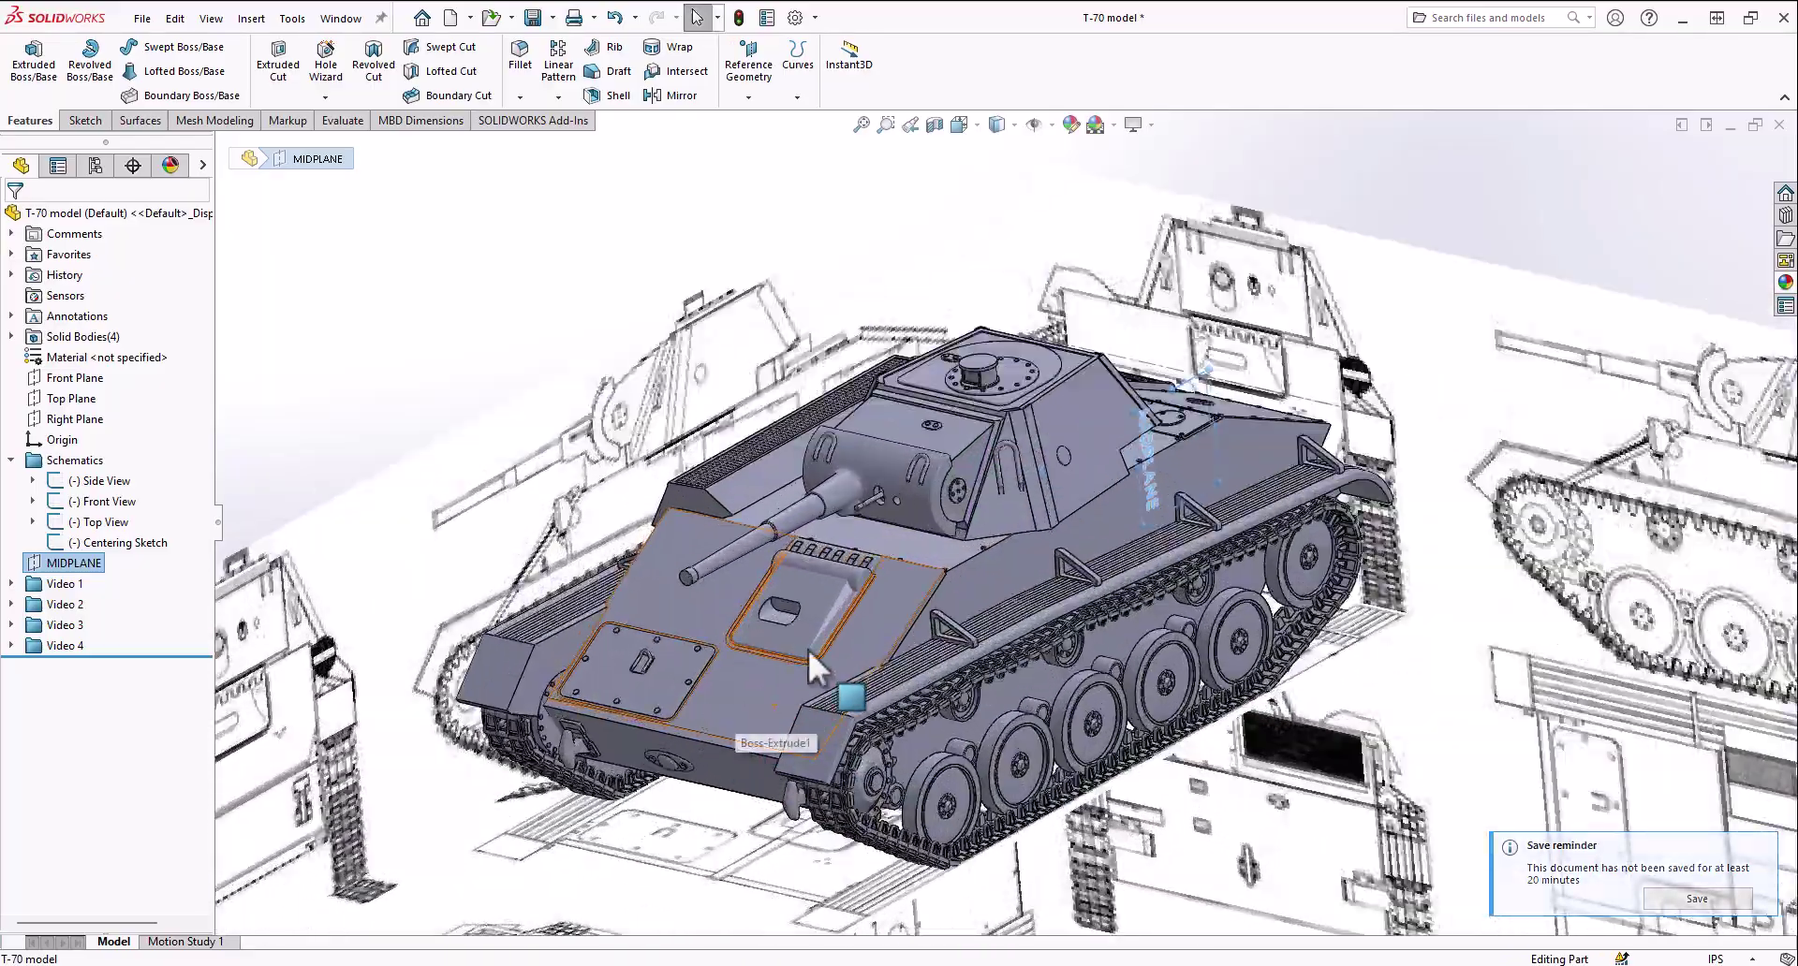
{"action": "middle_click_drag", "start_coordinate": [807, 649], "coordinate": [856, 627]}
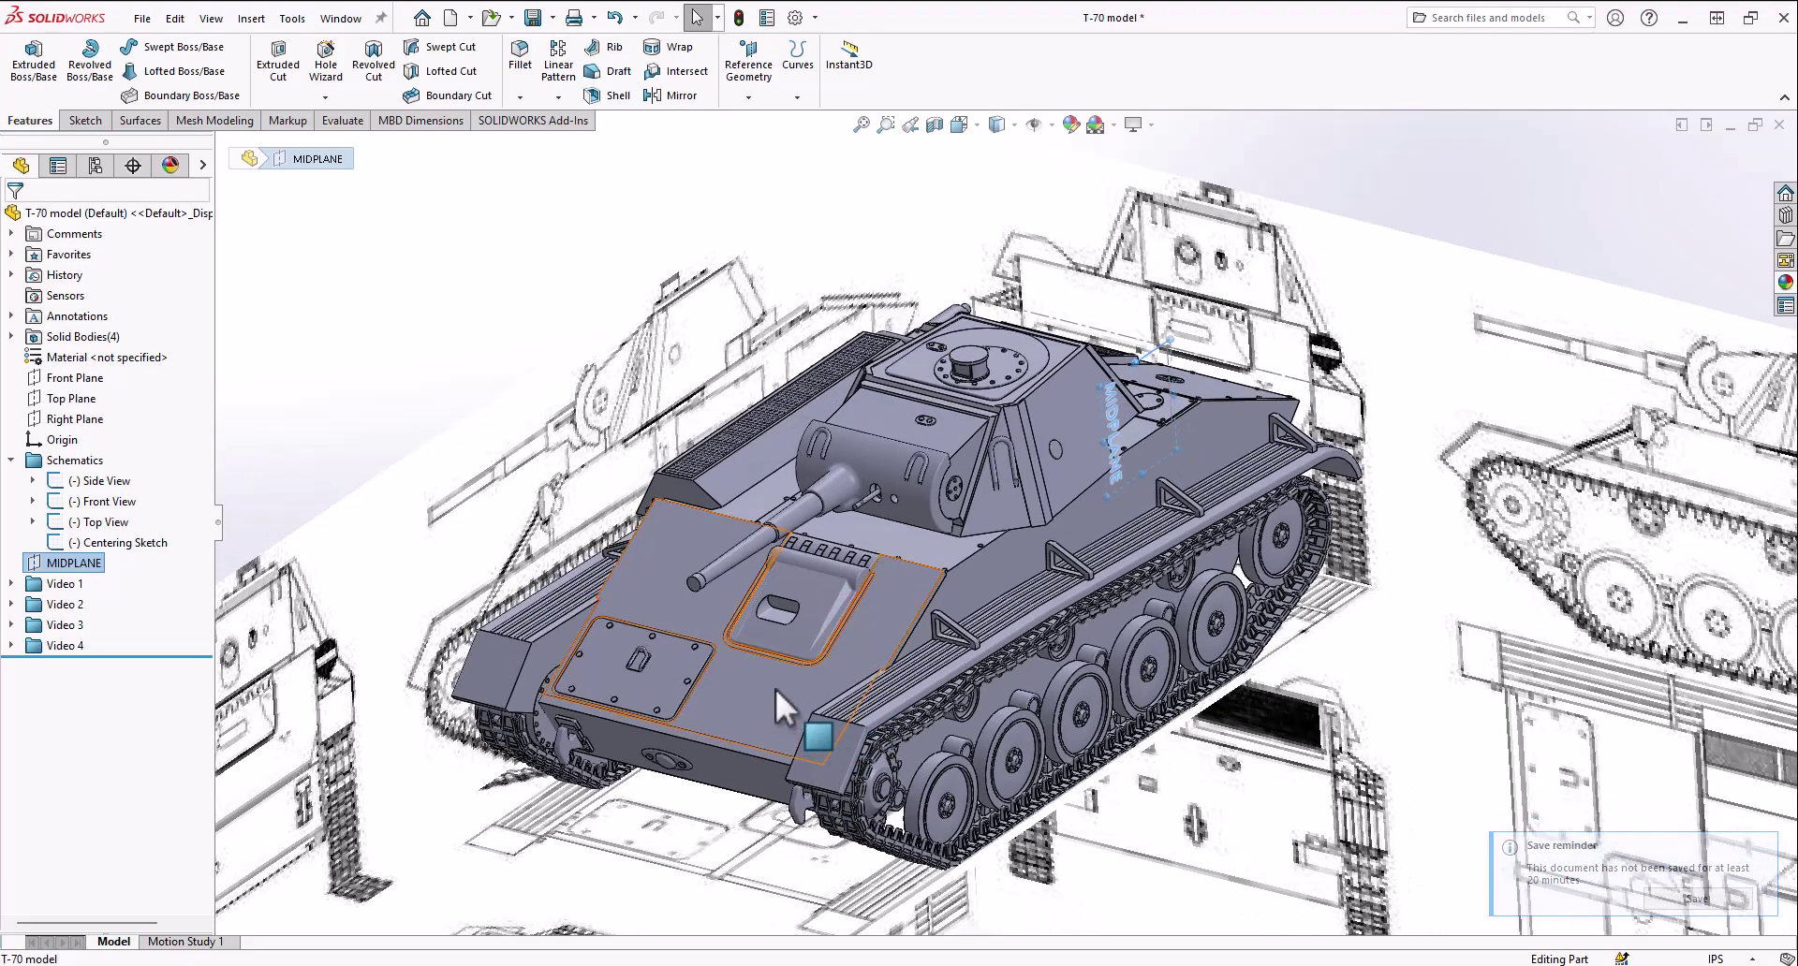
{"action": "middle_click_drag", "start_coordinate": [775, 688], "coordinate": [831, 796]}
{"action": "scroll", "coordinate": [831, 796], "scroll_direction": "down", "scroll_amount": 5}
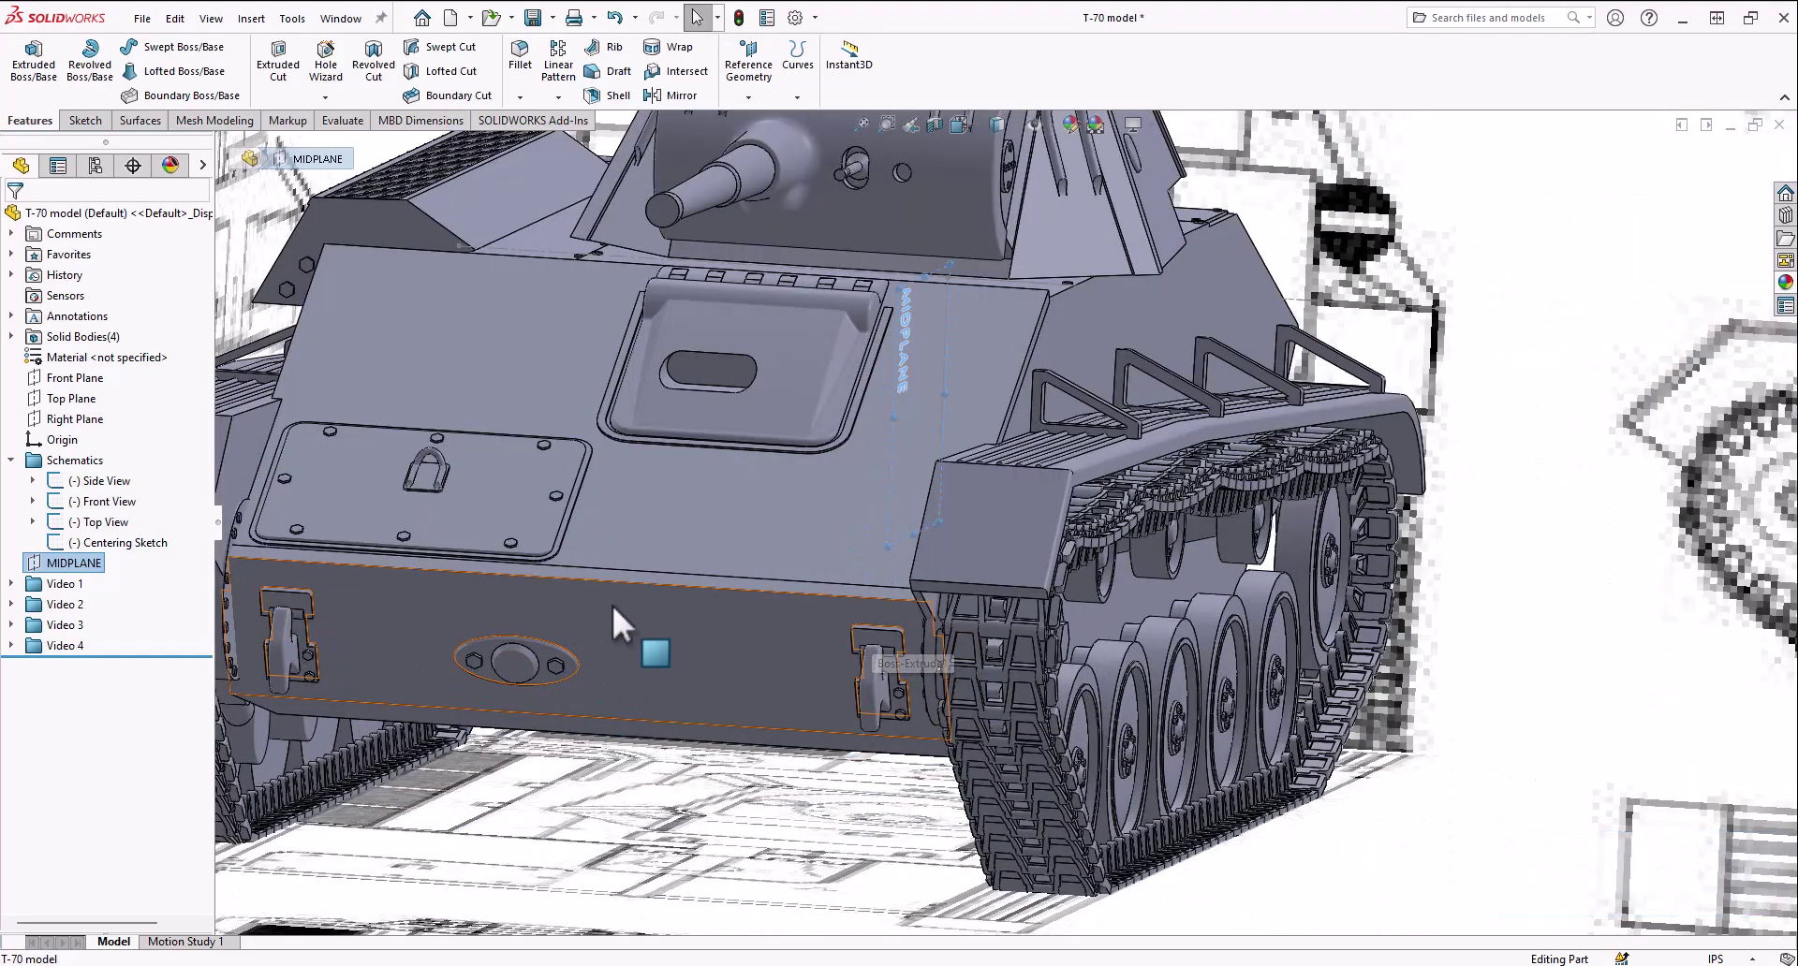
{"action": "middle_click_drag", "start_coordinate": [690, 630], "coordinate": [626, 665]}
{"action": "scroll", "coordinate": [970, 545], "scroll_direction": "up", "scroll_amount": 5}
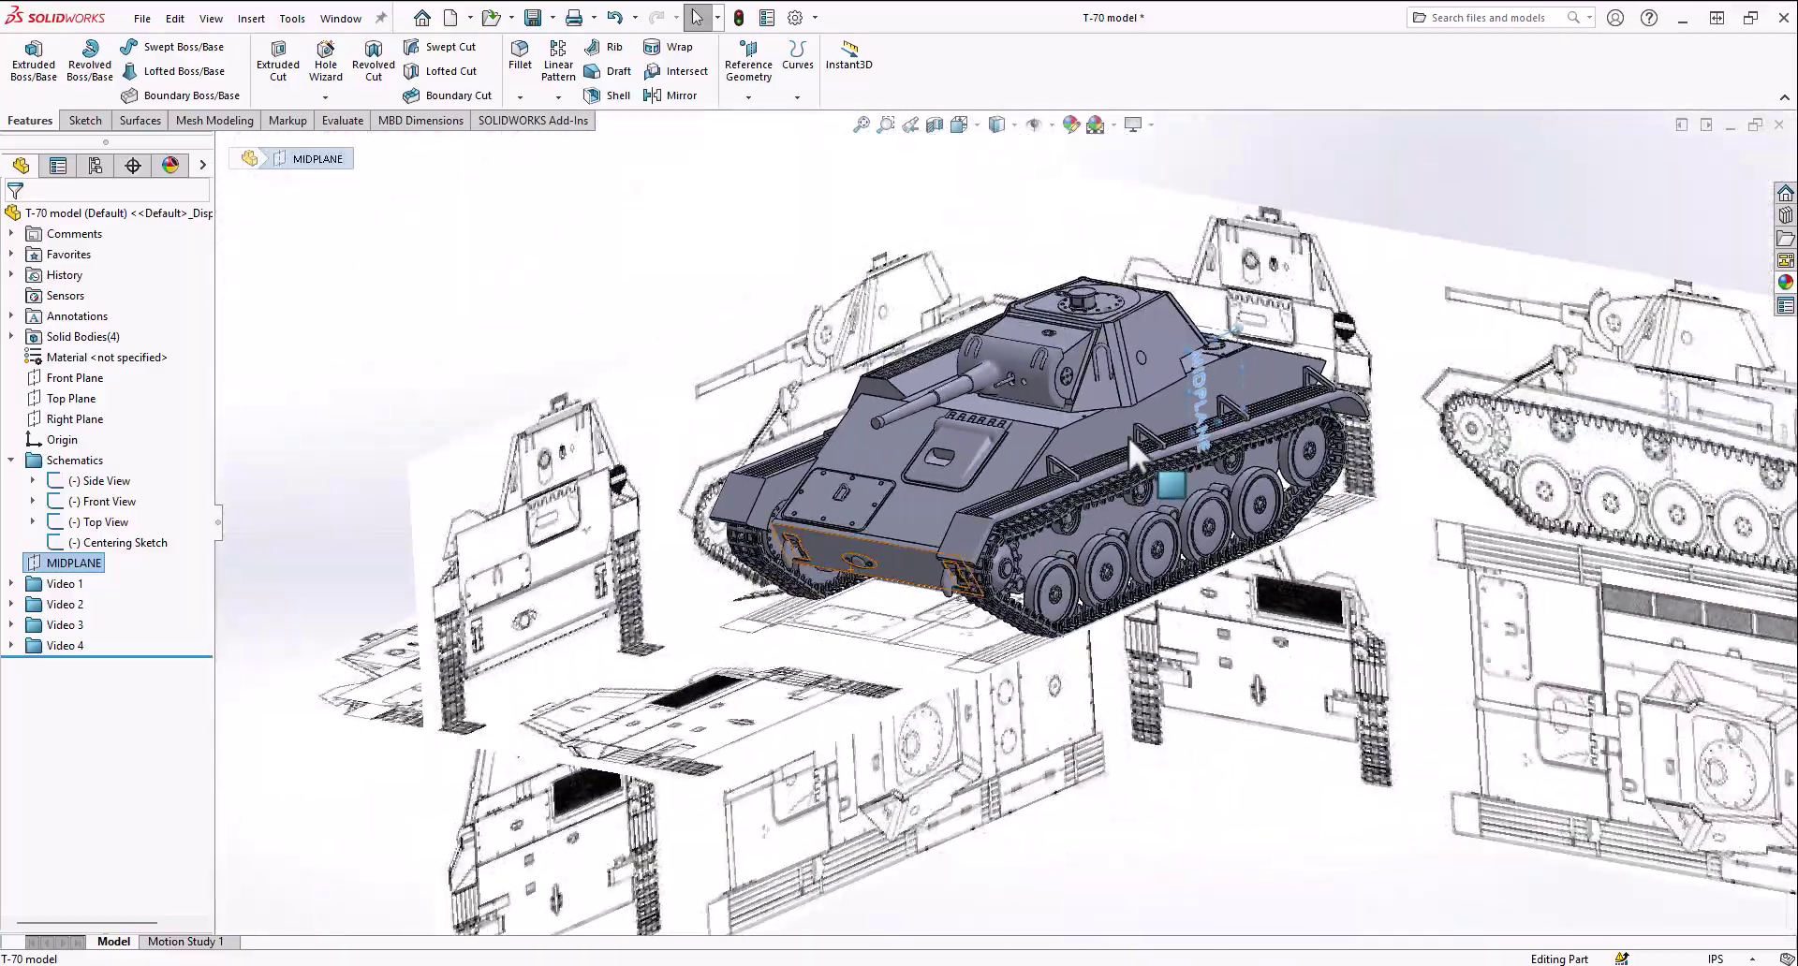
Examine the tank and its MIDPLANE against the schematic images from the side and from above
{"action": "mouse_move", "coordinate": [1126, 434]}
{"action": "middle_mouse_down"}
{"action": "mouse_move", "coordinate": [1039, 450]}
{"action": "mouse_move", "coordinate": [1116, 436]}
{"action": "middle_mouse_up"}
{"action": "scroll", "coordinate": [1134, 437], "scroll_direction": "down", "scroll_amount": 2}
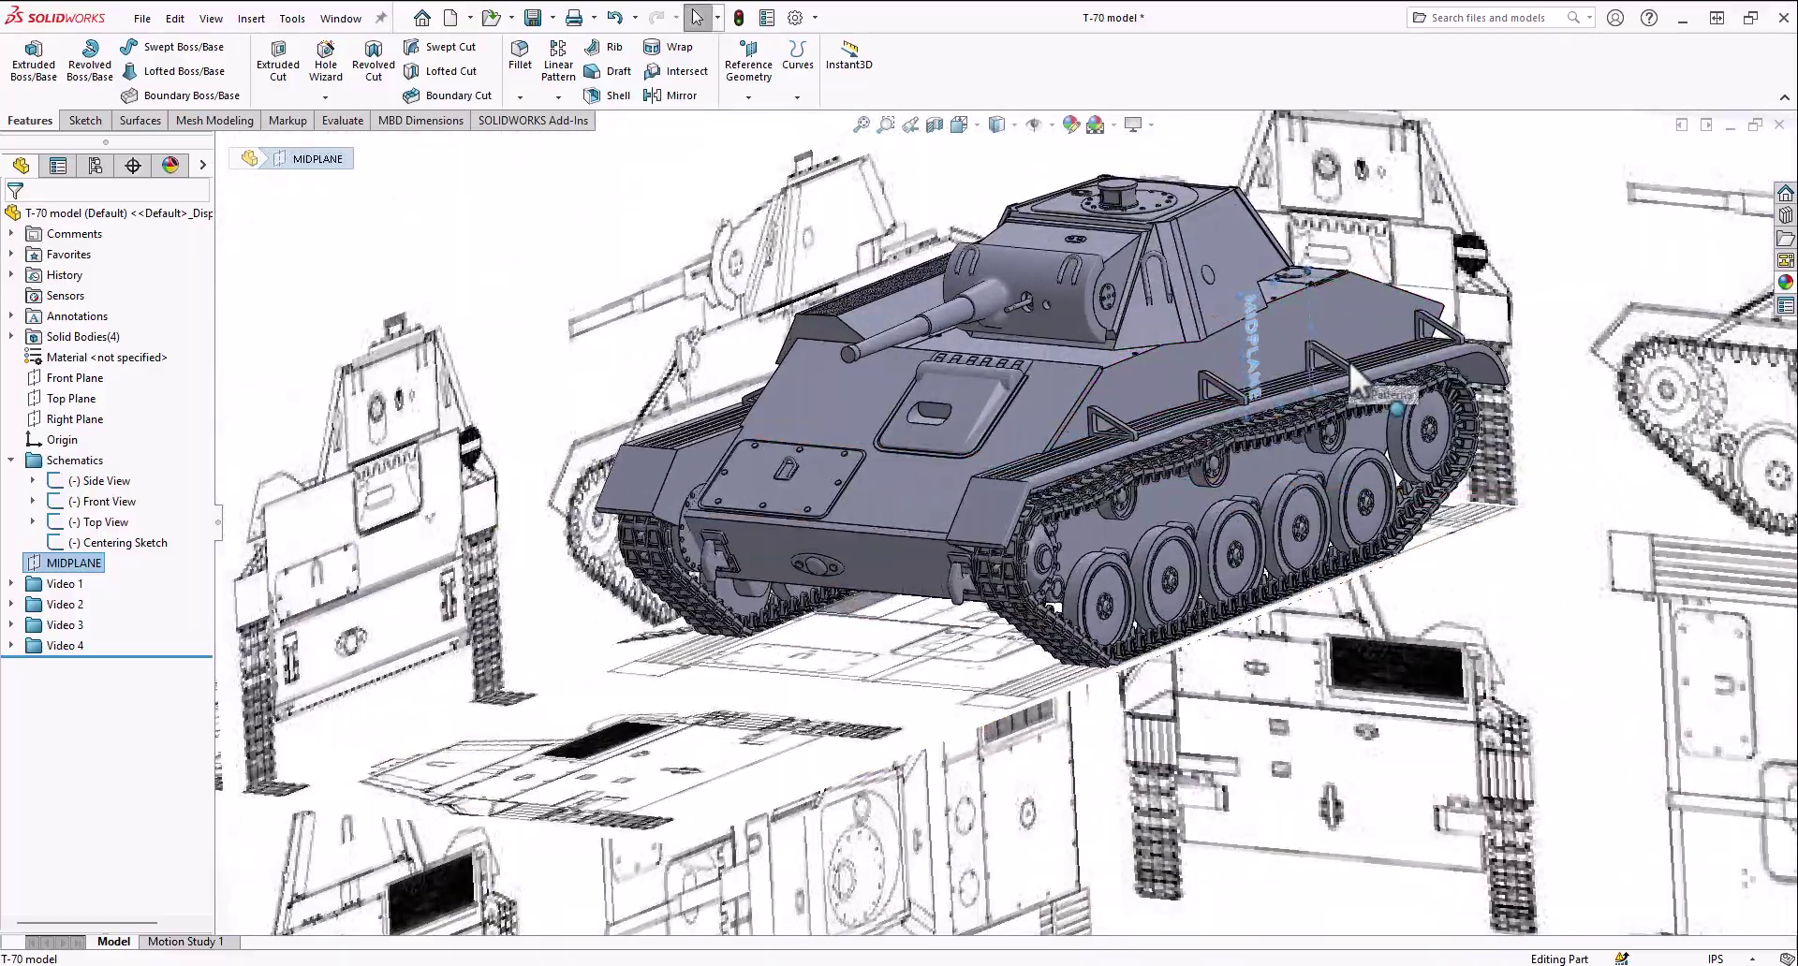
{"action": "scroll", "coordinate": [1350, 362], "scroll_direction": "up", "scroll_amount": 2}
{"action": "middle_click_drag", "start_coordinate": [1350, 362], "coordinate": [1239, 508]}
{"action": "scroll", "coordinate": [1238, 509], "scroll_direction": "up", "scroll_amount": 2}
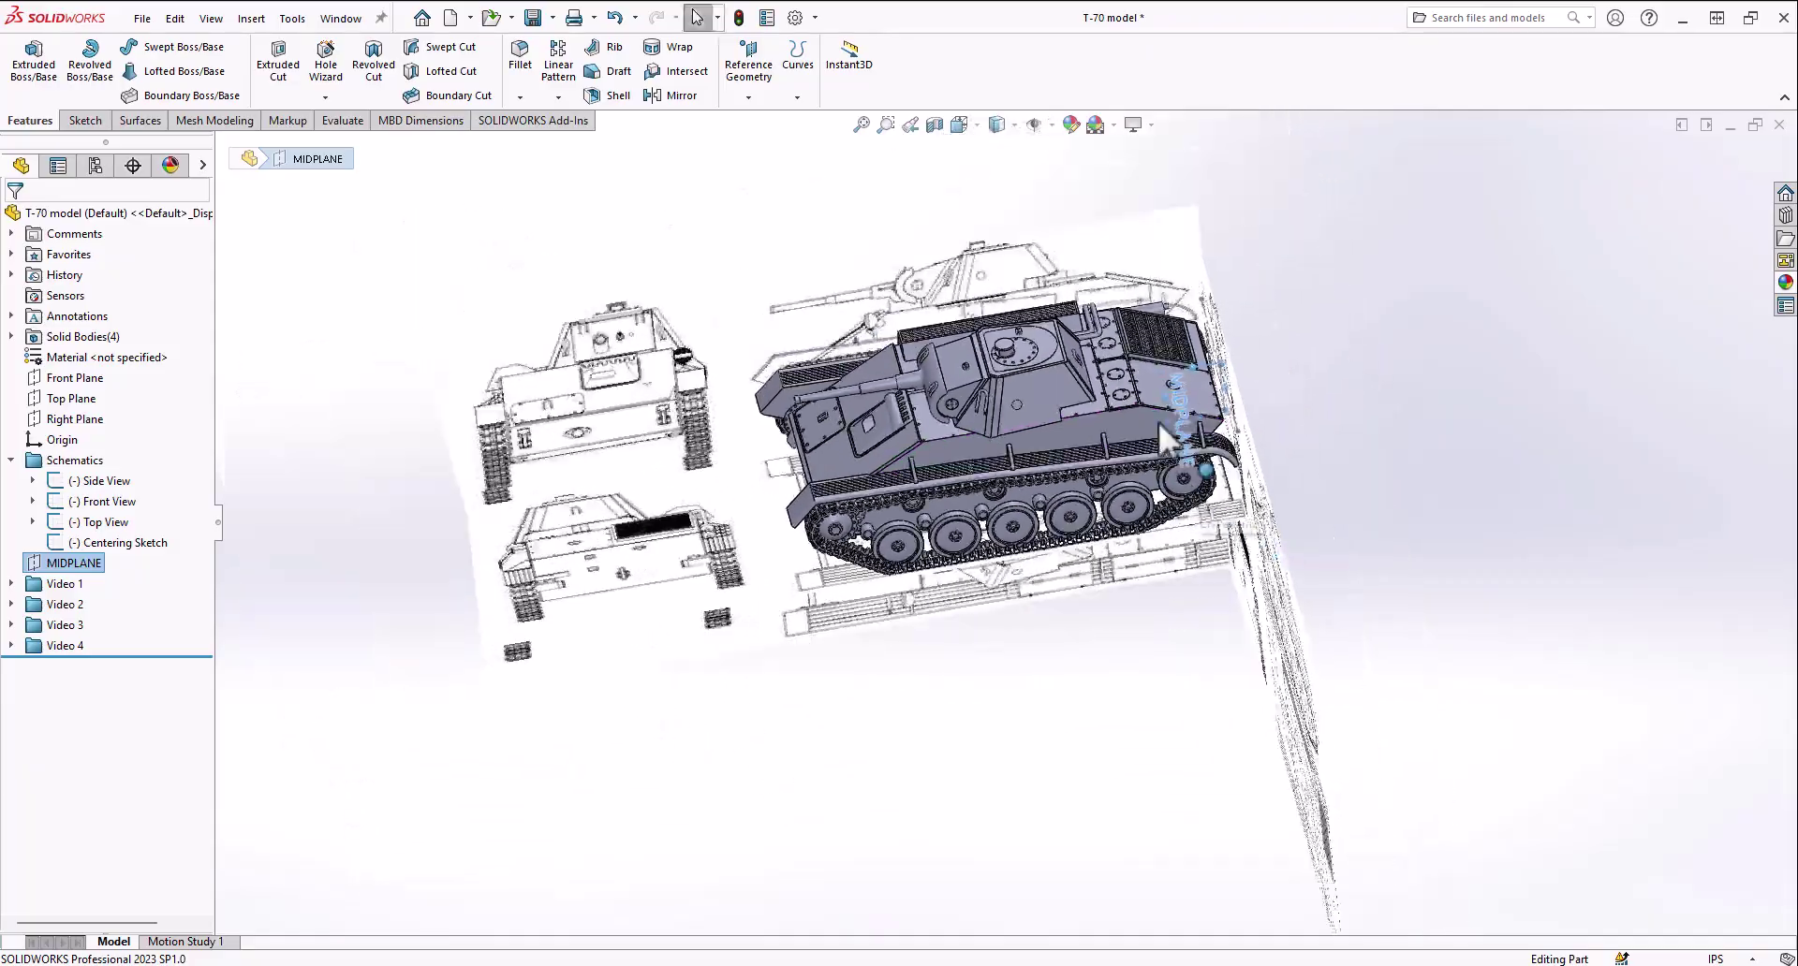
{"action": "scroll", "coordinate": [1160, 413], "scroll_direction": "down", "scroll_amount": 6}
{"action": "scroll", "coordinate": [970, 469], "scroll_direction": "up", "scroll_amount": 4}
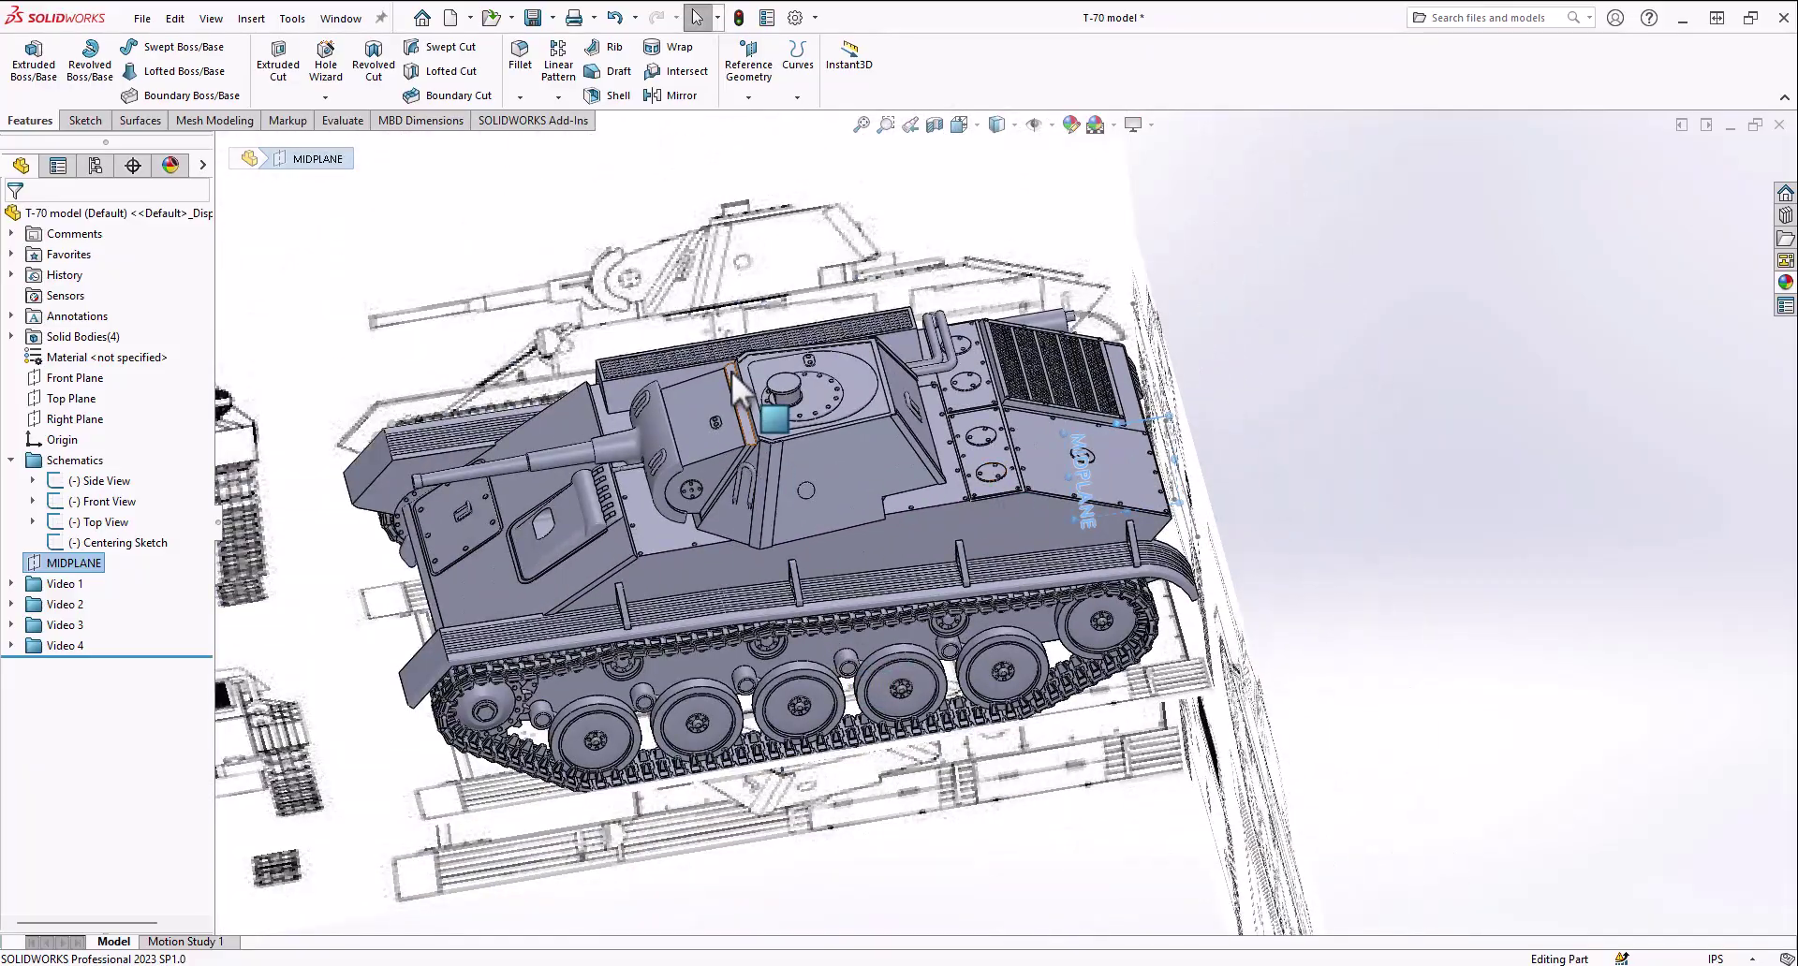
{"action": "middle_click_drag", "start_coordinate": [695, 537], "coordinate": [666, 580]}
{"action": "scroll", "coordinate": [665, 581], "scroll_direction": "down", "scroll_amount": 2}
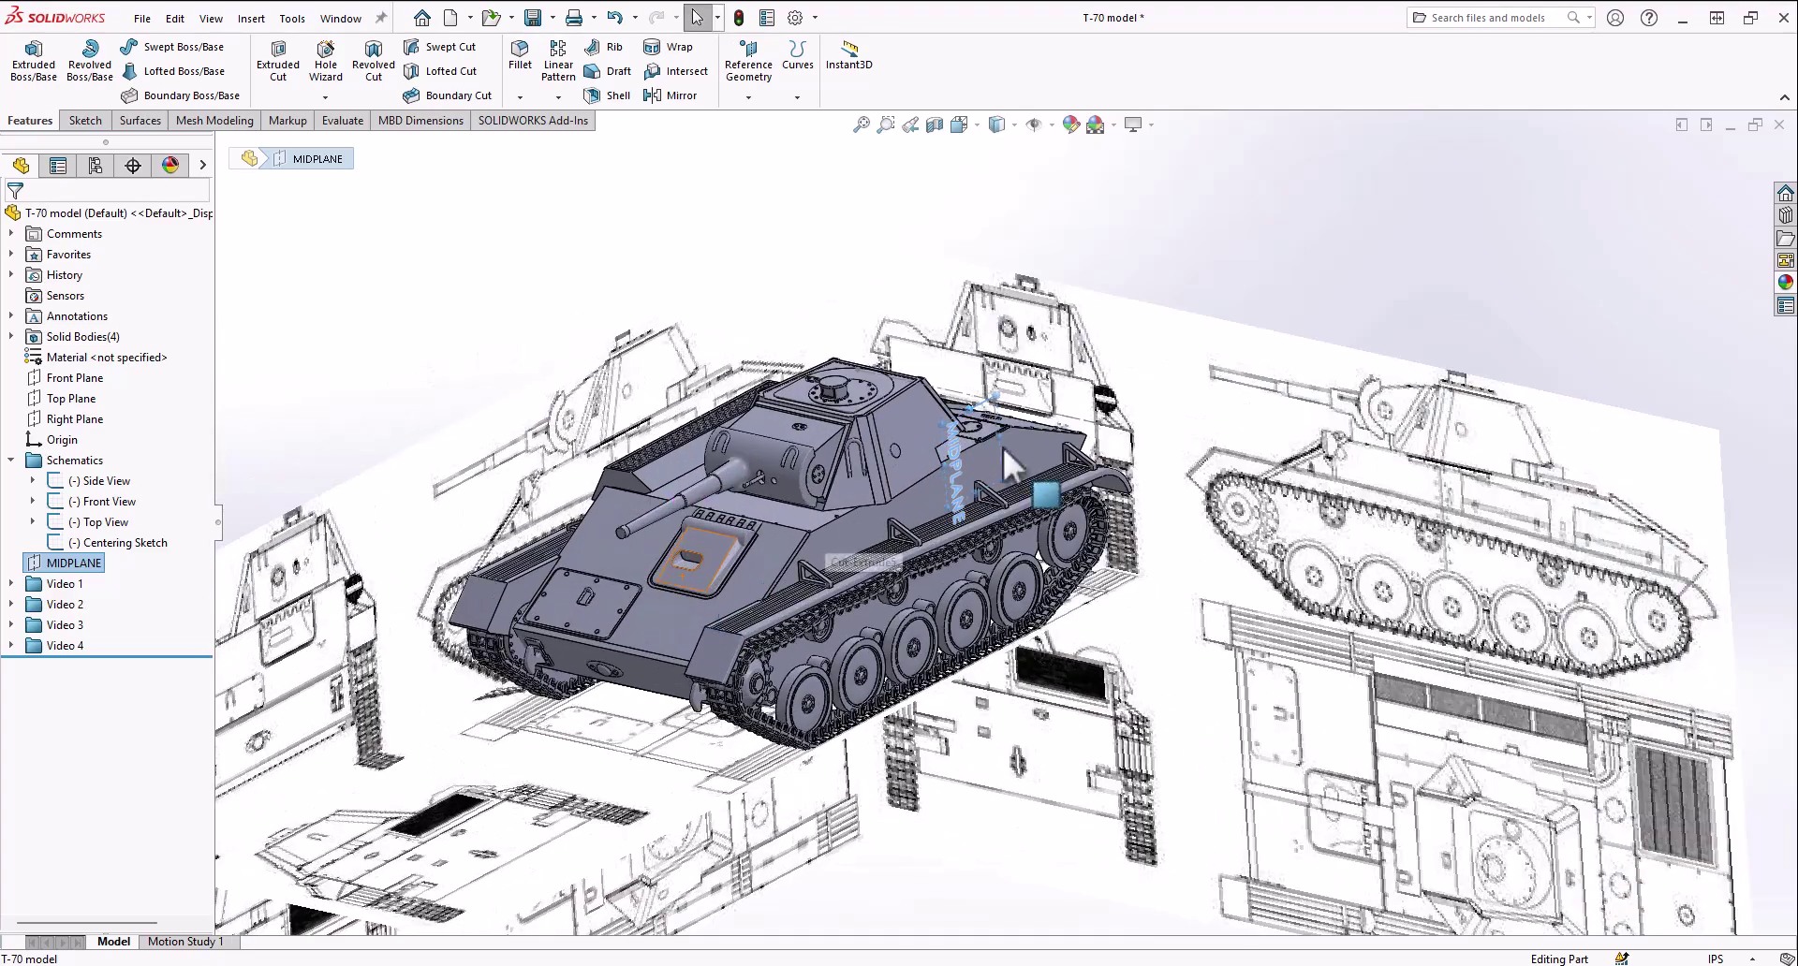
Hide the Centering Sketch, keeping the three schematic views in sight around the tank
{"action": "right_click", "coordinate": [103, 543]}
{"action": "left_click", "coordinate": [95, 513]}
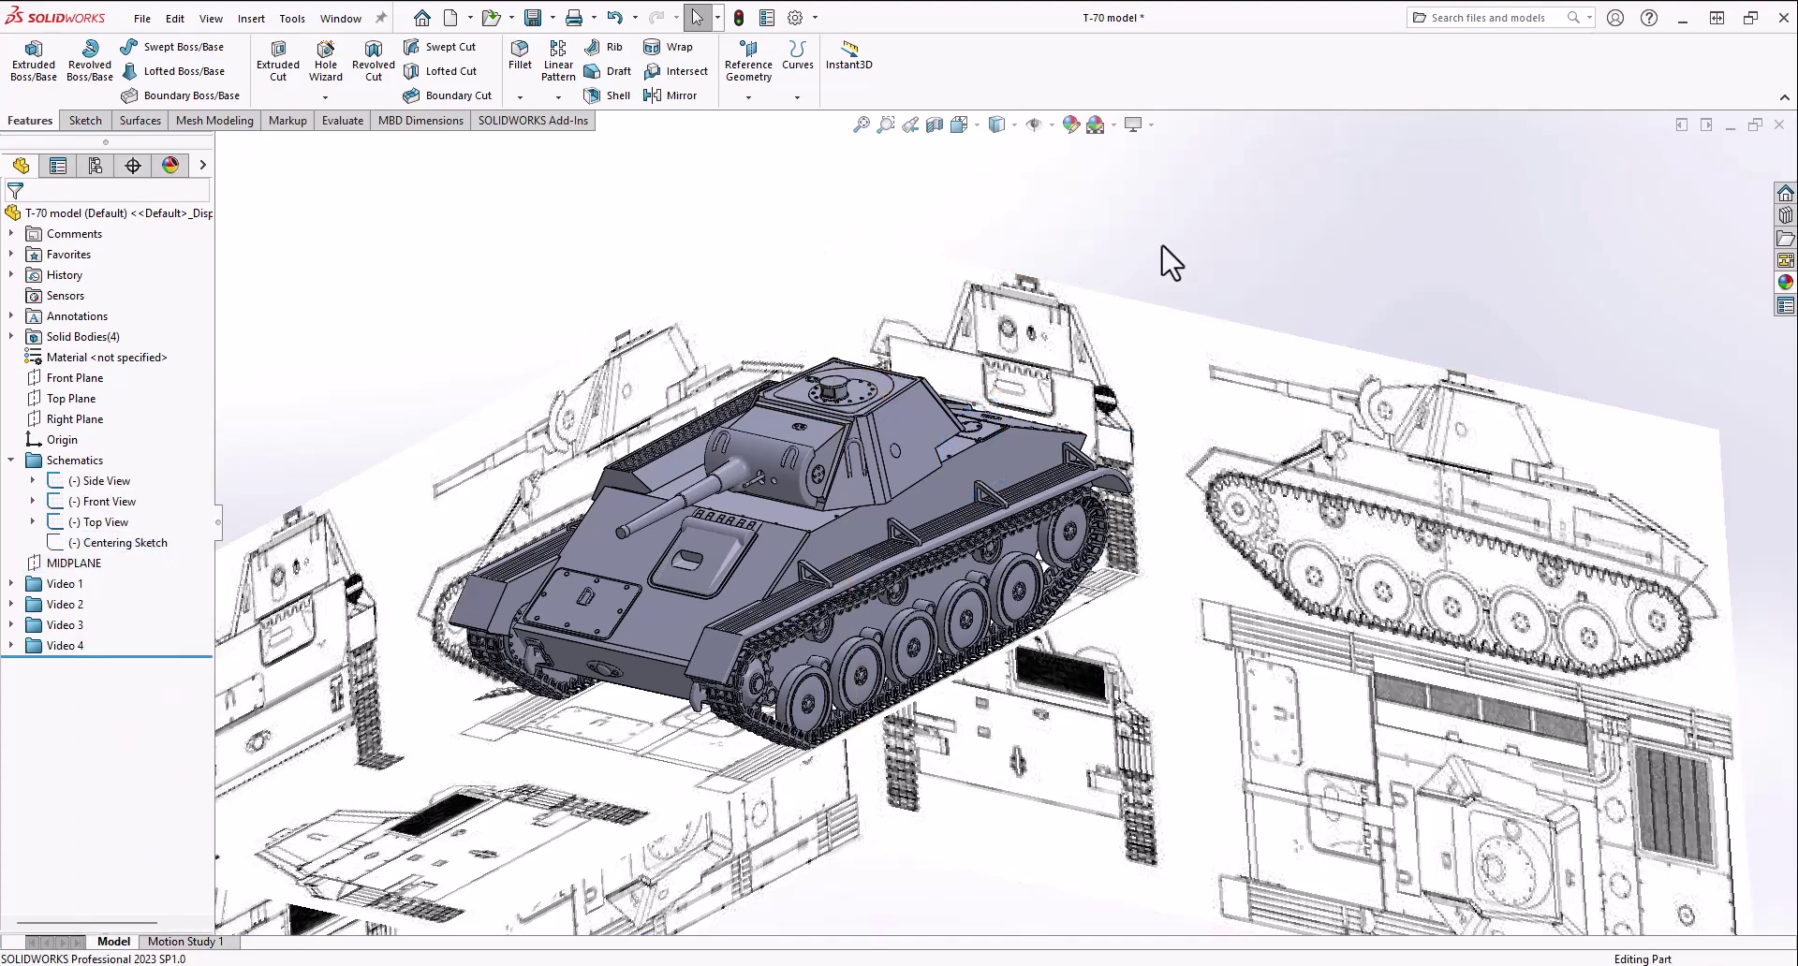
{"action": "scroll", "coordinate": [867, 525], "scroll_direction": "up", "scroll_amount": 4}
{"action": "mouse_move", "coordinate": [867, 524]}
{"action": "middle_mouse_down"}
{"action": "mouse_move", "coordinate": [830, 547]}
{"action": "mouse_move", "coordinate": [878, 545]}
{"action": "middle_mouse_up"}
{"action": "scroll", "coordinate": [890, 537], "scroll_direction": "down", "scroll_amount": 3}
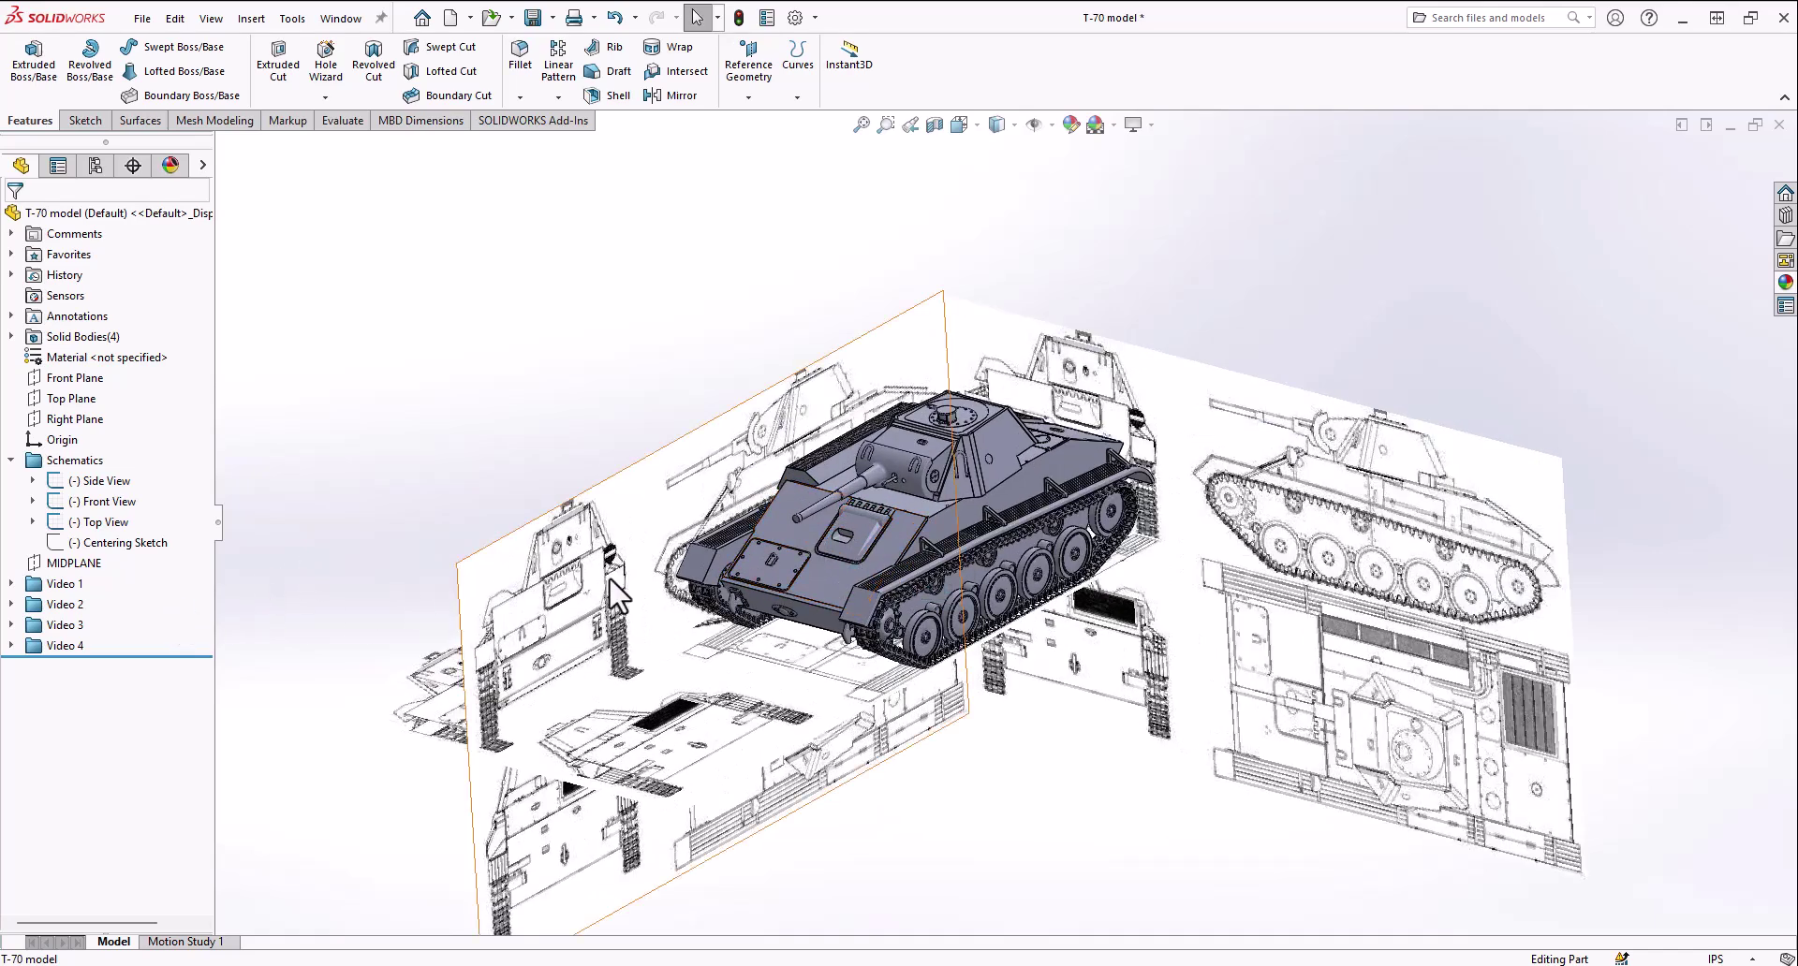
{"action": "middle_click_drag", "start_coordinate": [994, 487], "coordinate": [1000, 491]}
Expand the Video 1 folder, highlight the Basic Hull Design features and examine them on the hull and fender
{"action": "left_click", "coordinate": [11, 584]}
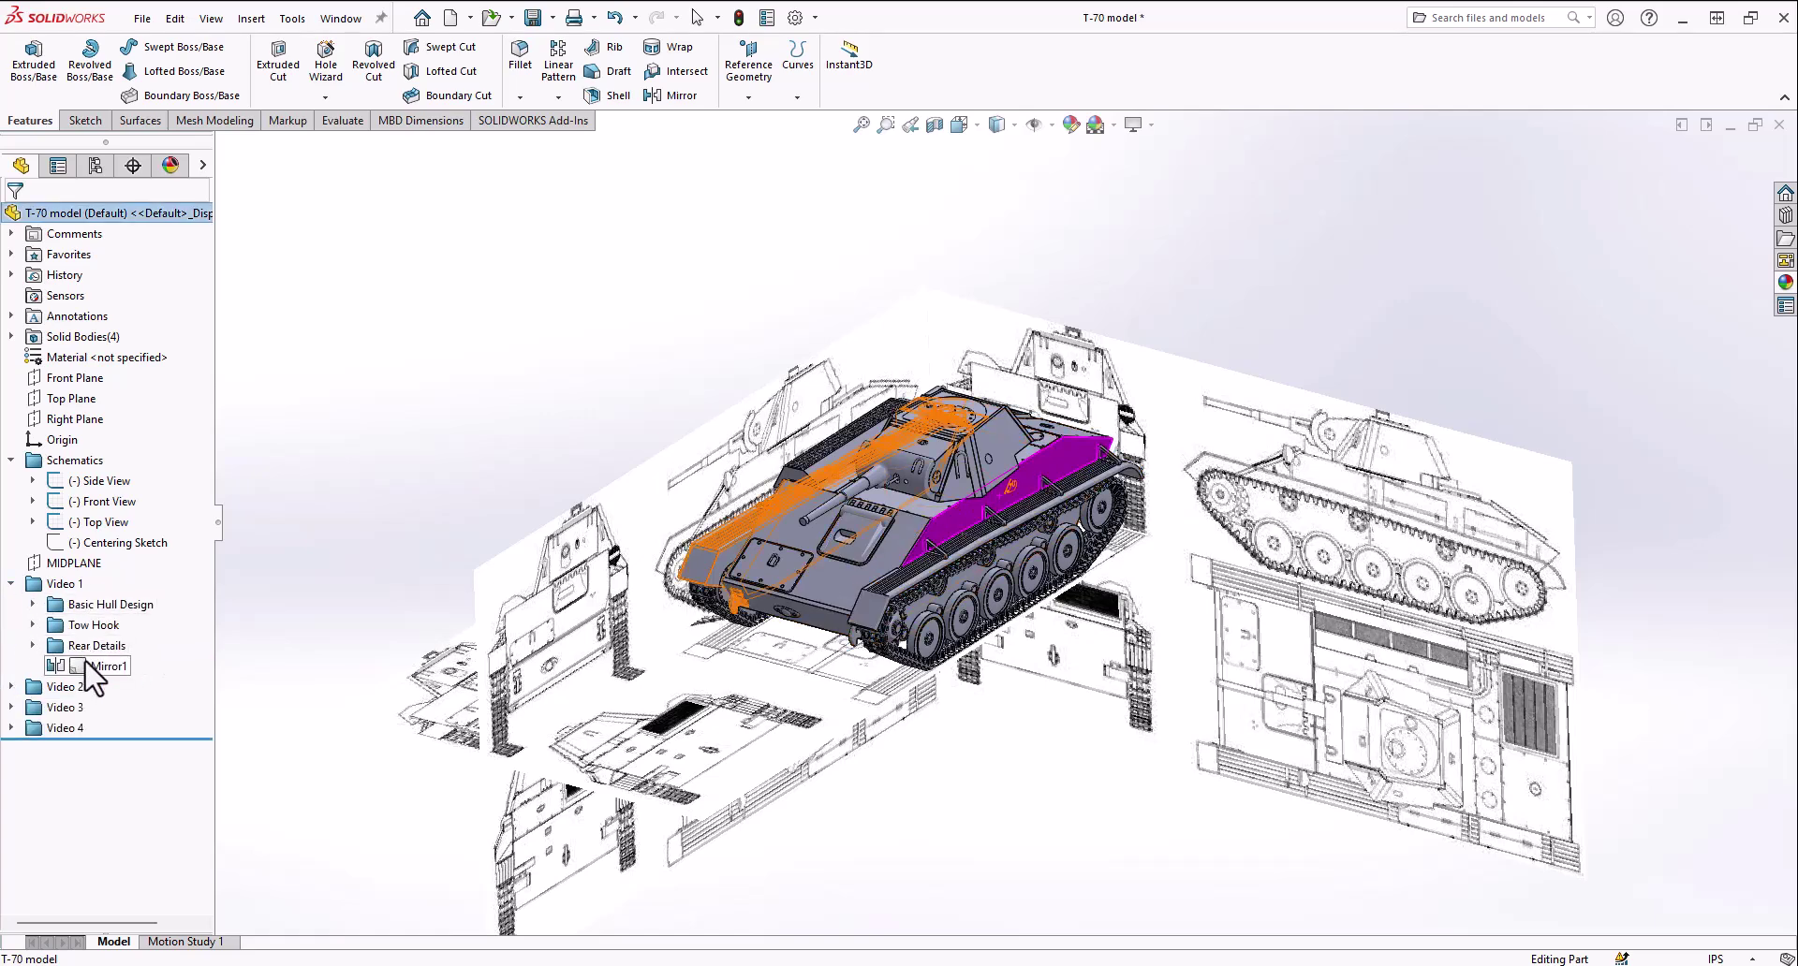
{"action": "left_click", "coordinate": [91, 605]}
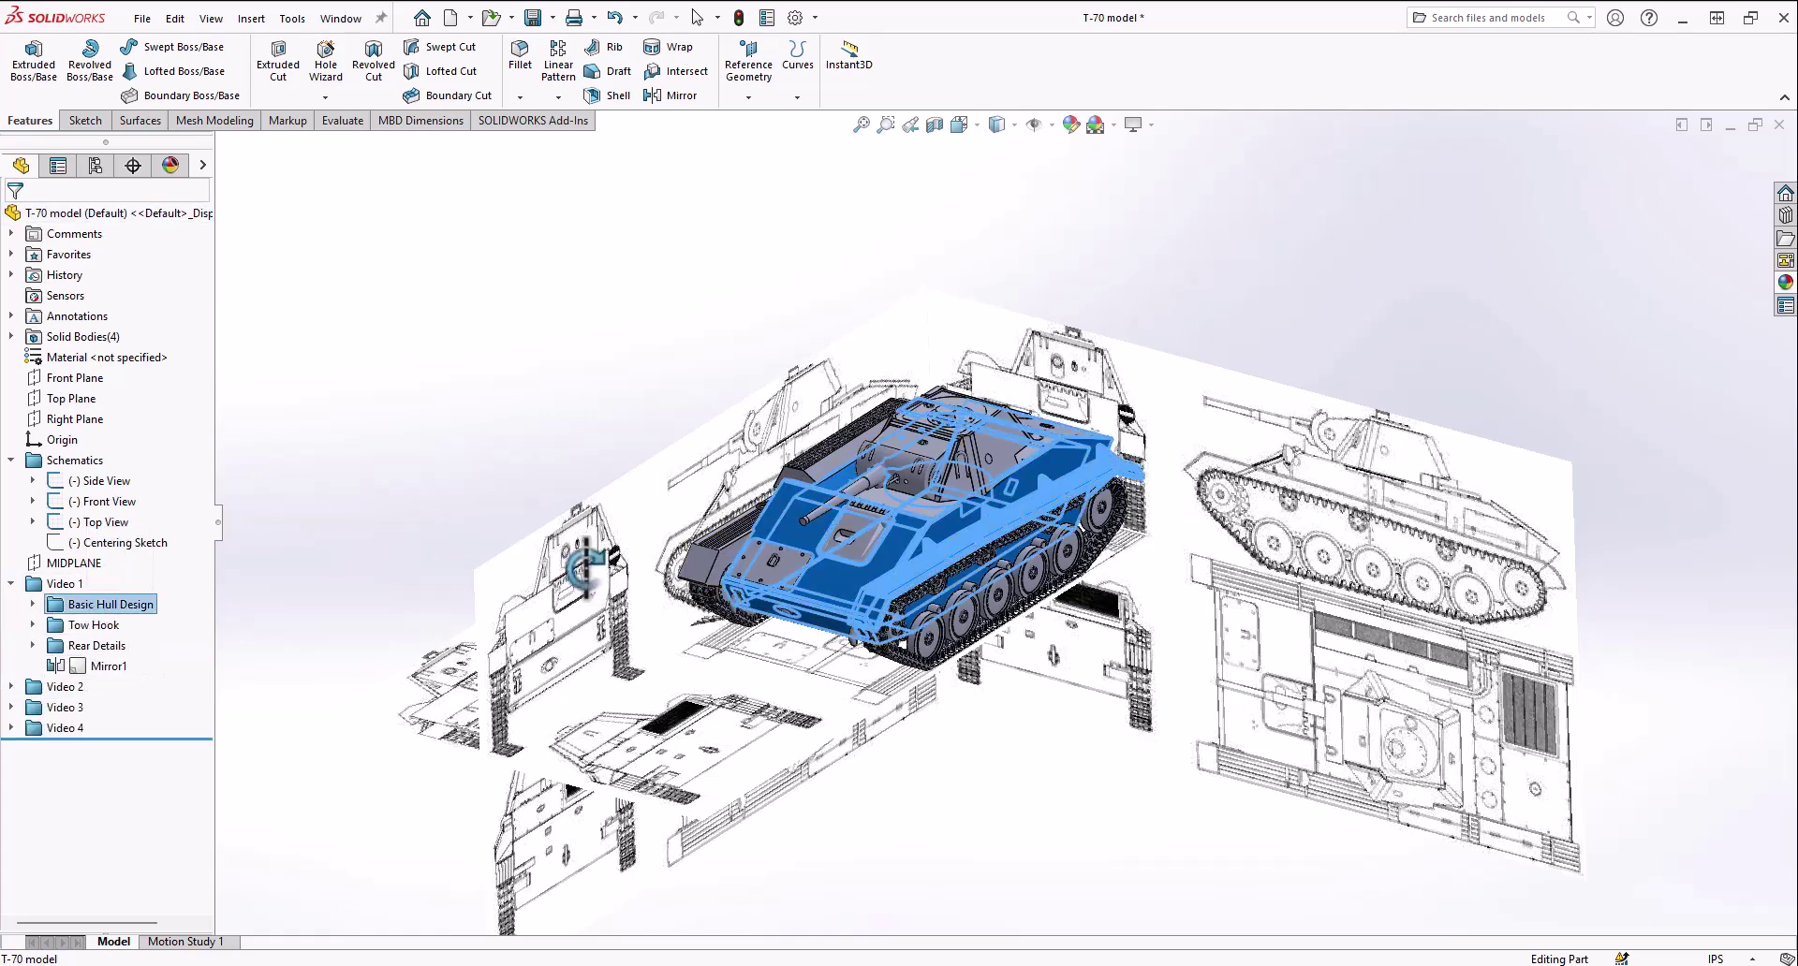
{"action": "scroll", "coordinate": [883, 525], "scroll_direction": "up", "scroll_amount": 6}
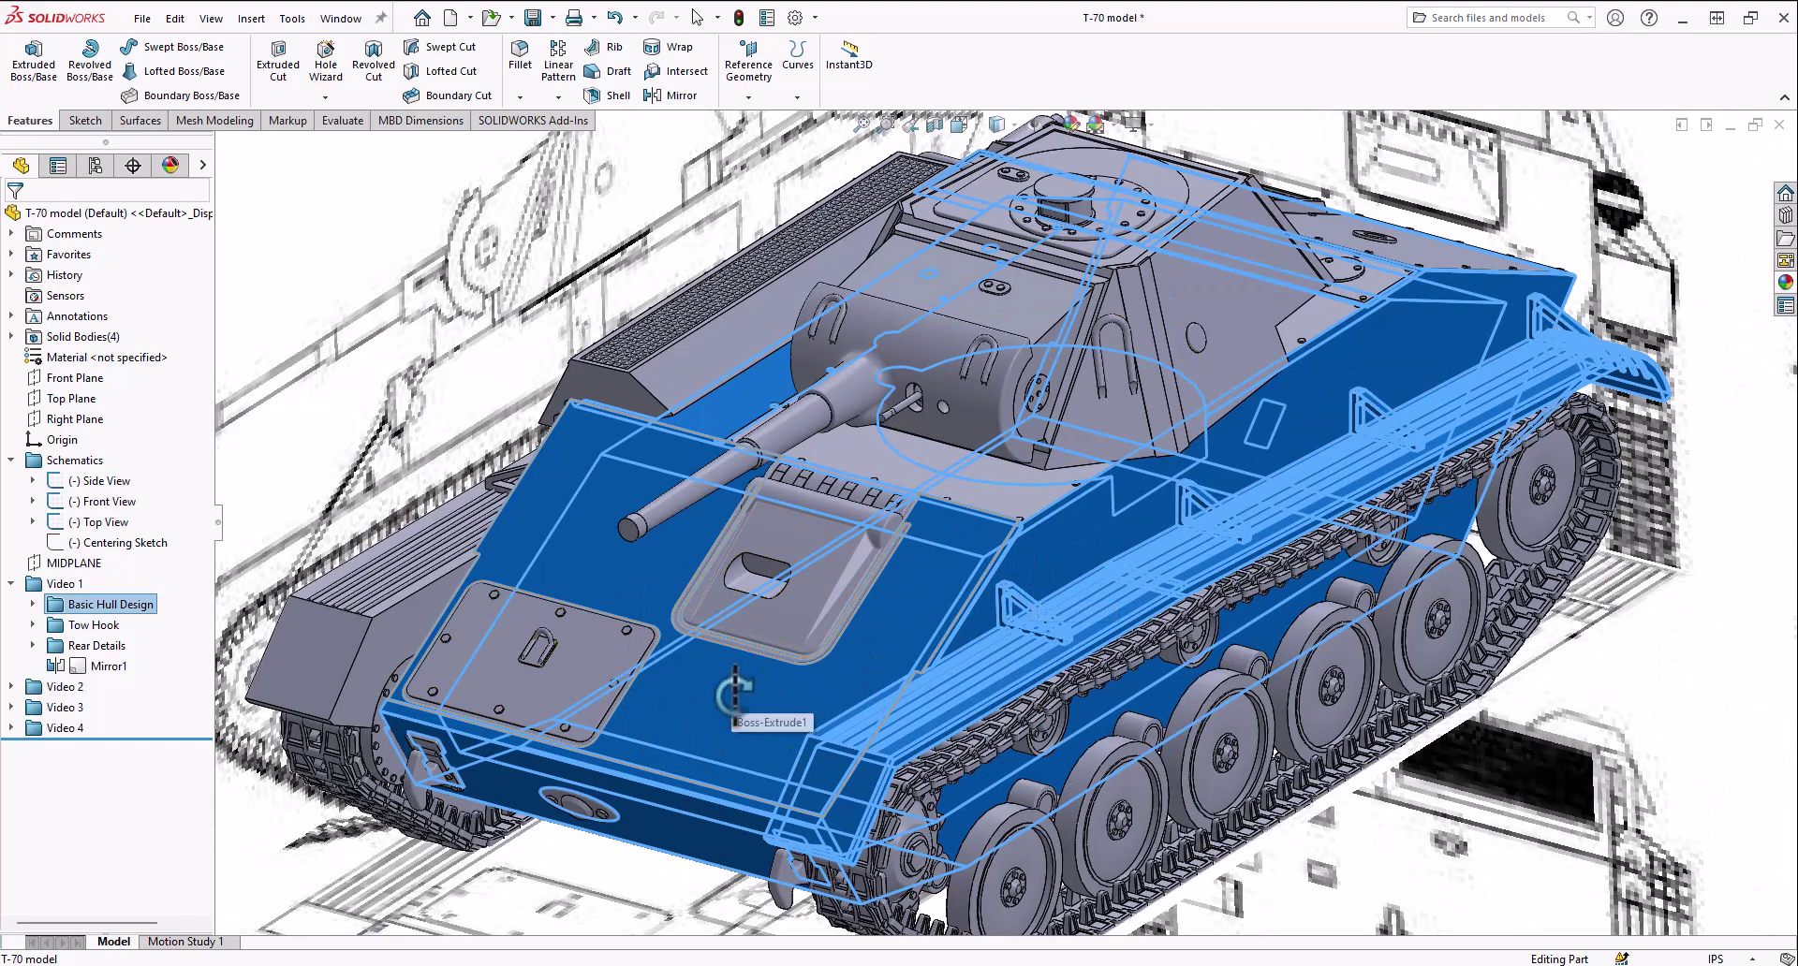
{"action": "scroll", "coordinate": [822, 649], "scroll_direction": "down", "scroll_amount": 1}
{"action": "middle_click_drag", "start_coordinate": [1016, 573], "coordinate": [1019, 622]}
{"action": "left_click_drag", "start_coordinate": [1020, 618], "coordinate": [1189, 426]}
{"action": "middle_click_drag", "start_coordinate": [1189, 426], "coordinate": [861, 632]}
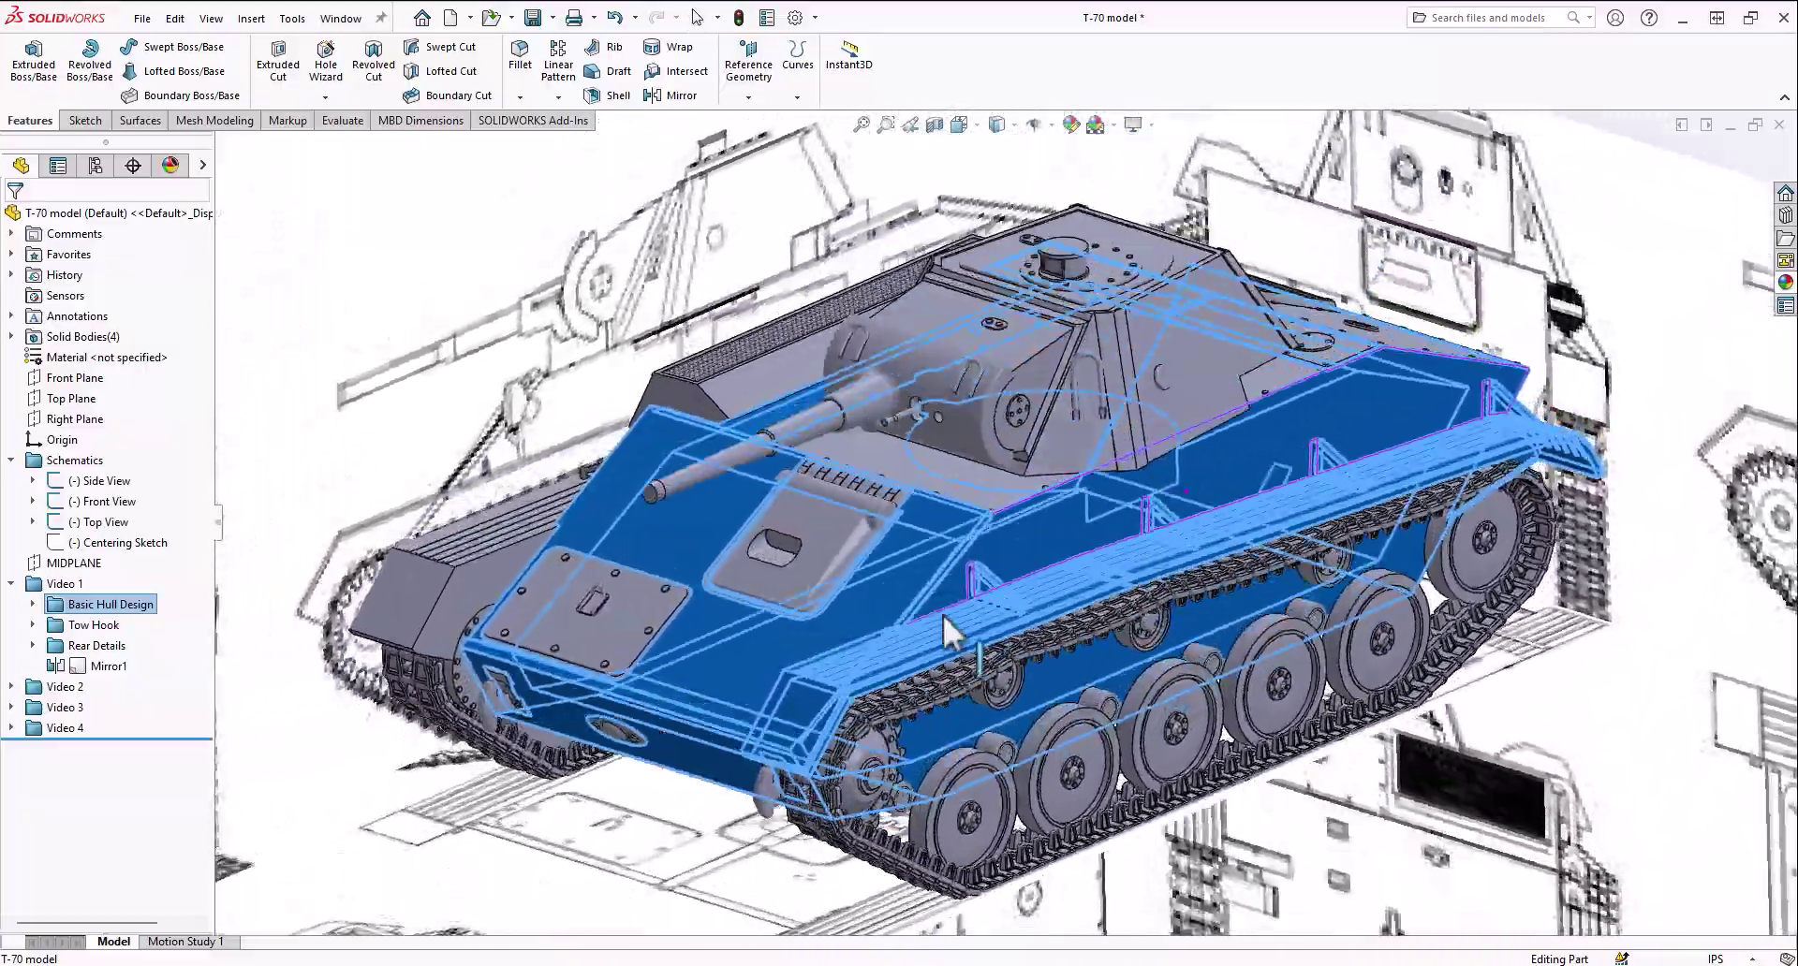
{"action": "scroll", "coordinate": [1126, 631], "scroll_direction": "down", "scroll_amount": 2}
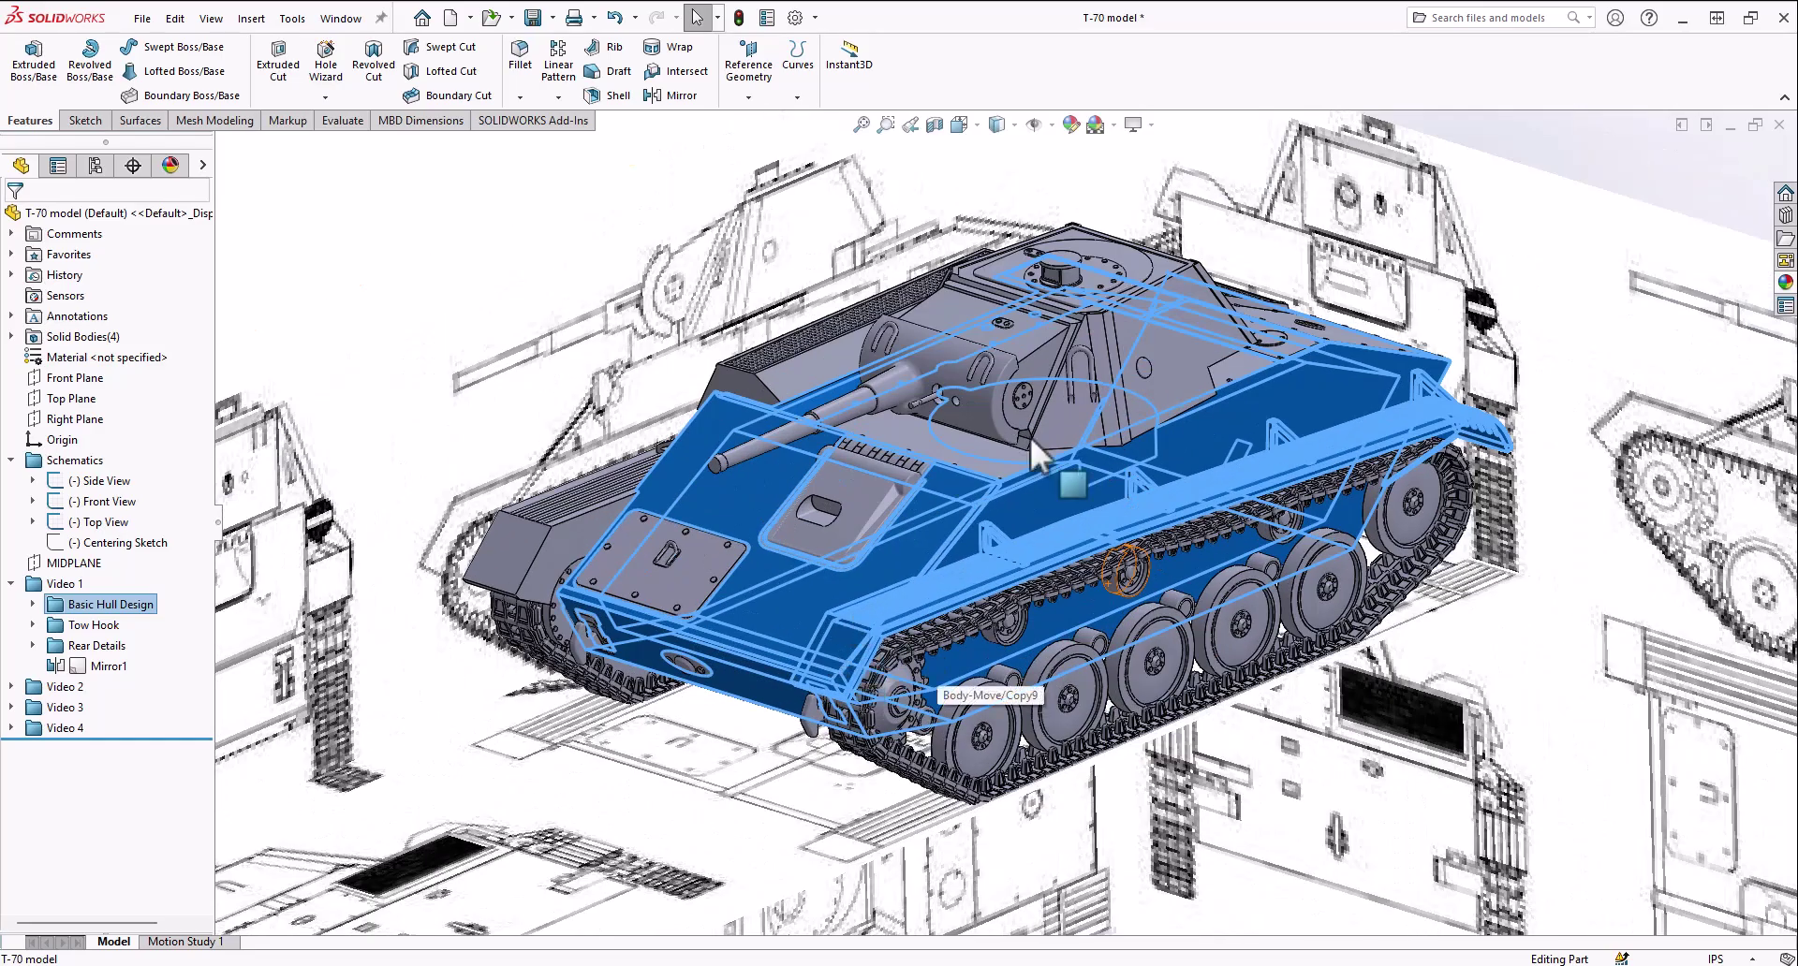
Highlight the Tow Hook folder's features and inspect the hook on the front hull plate up close
{"action": "left_click", "coordinate": [86, 626]}
{"action": "scroll", "coordinate": [702, 740], "scroll_direction": "down", "scroll_amount": 4}
{"action": "middle_click_drag", "start_coordinate": [791, 707], "coordinate": [847, 650]}
{"action": "scroll", "coordinate": [1058, 689], "scroll_direction": "down", "scroll_amount": 6}
{"action": "mouse_move", "coordinate": [1062, 694]}
{"action": "middle_mouse_down"}
{"action": "mouse_move", "coordinate": [1014, 646]}
{"action": "mouse_move", "coordinate": [1067, 604]}
{"action": "mouse_move", "coordinate": [1092, 671]}
{"action": "mouse_move", "coordinate": [1035, 676]}
{"action": "mouse_move", "coordinate": [1016, 695]}
{"action": "mouse_move", "coordinate": [1039, 698]}
{"action": "mouse_move", "coordinate": [914, 742]}
{"action": "mouse_move", "coordinate": [1075, 734]}
{"action": "mouse_move", "coordinate": [1049, 672]}
{"action": "middle_mouse_up"}
{"action": "scroll", "coordinate": [1070, 659], "scroll_direction": "up", "scroll_amount": 10}
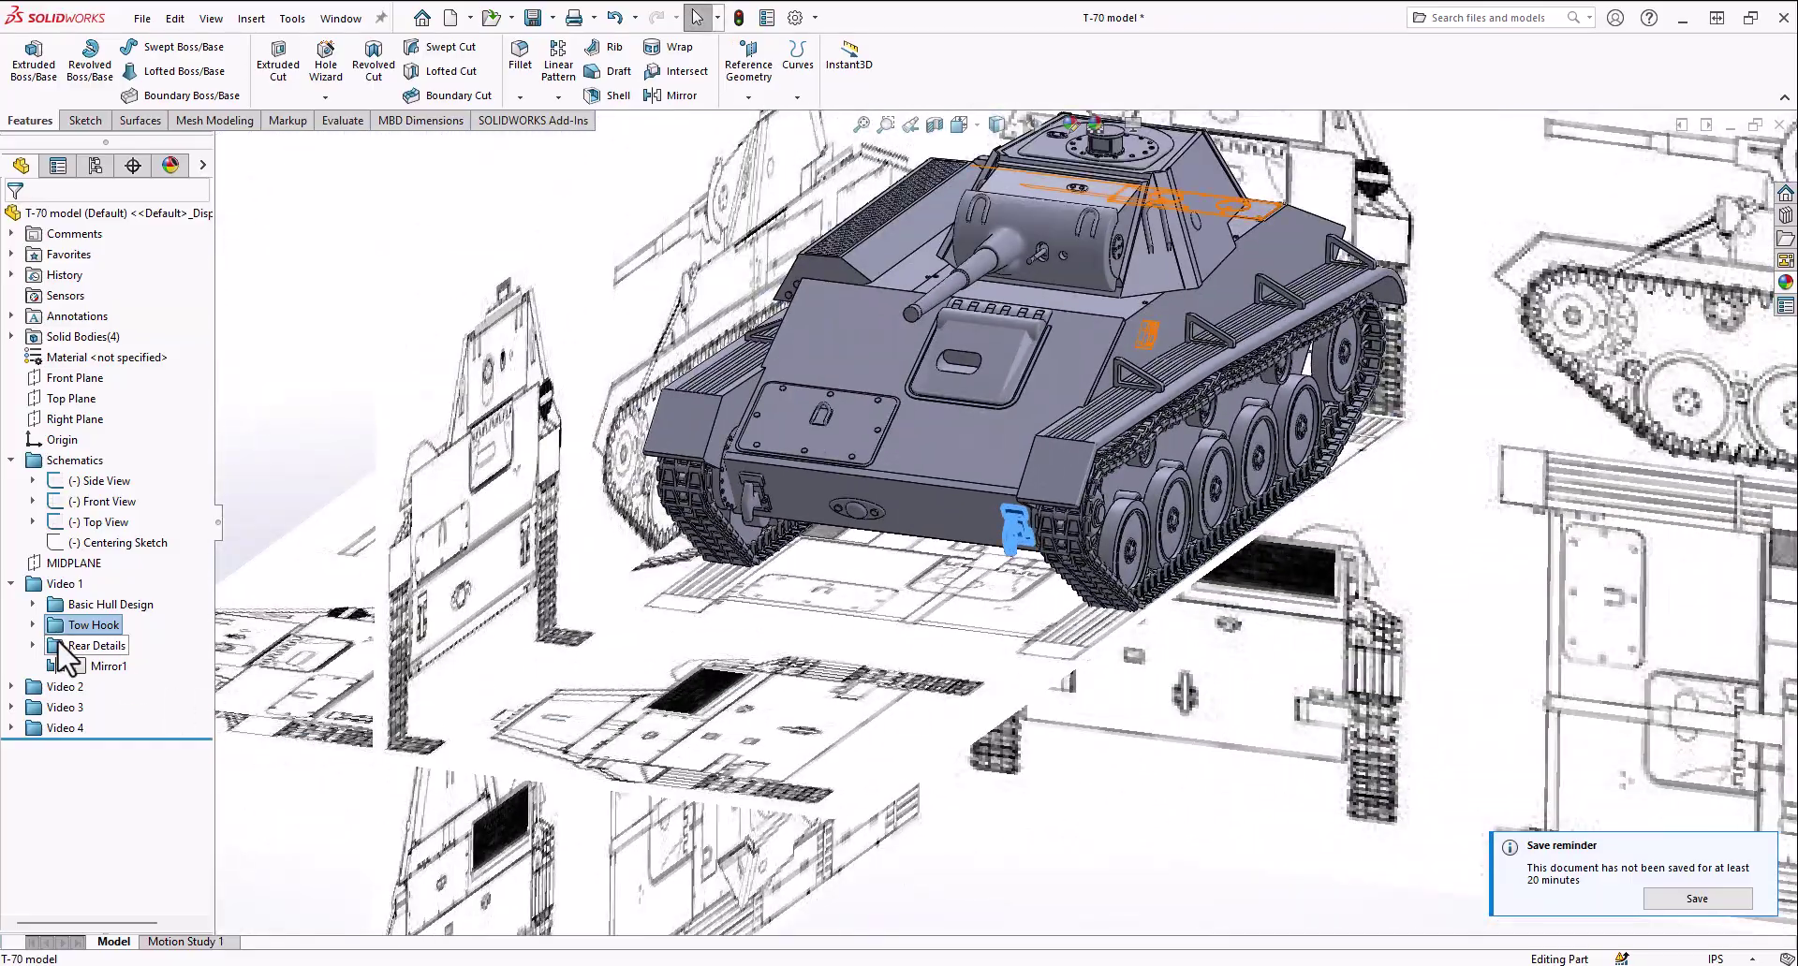
Highlight the Rear Details folder's features and inspect the bolted plates on the rear deck behind the turret
{"action": "left_click", "coordinate": [59, 644]}
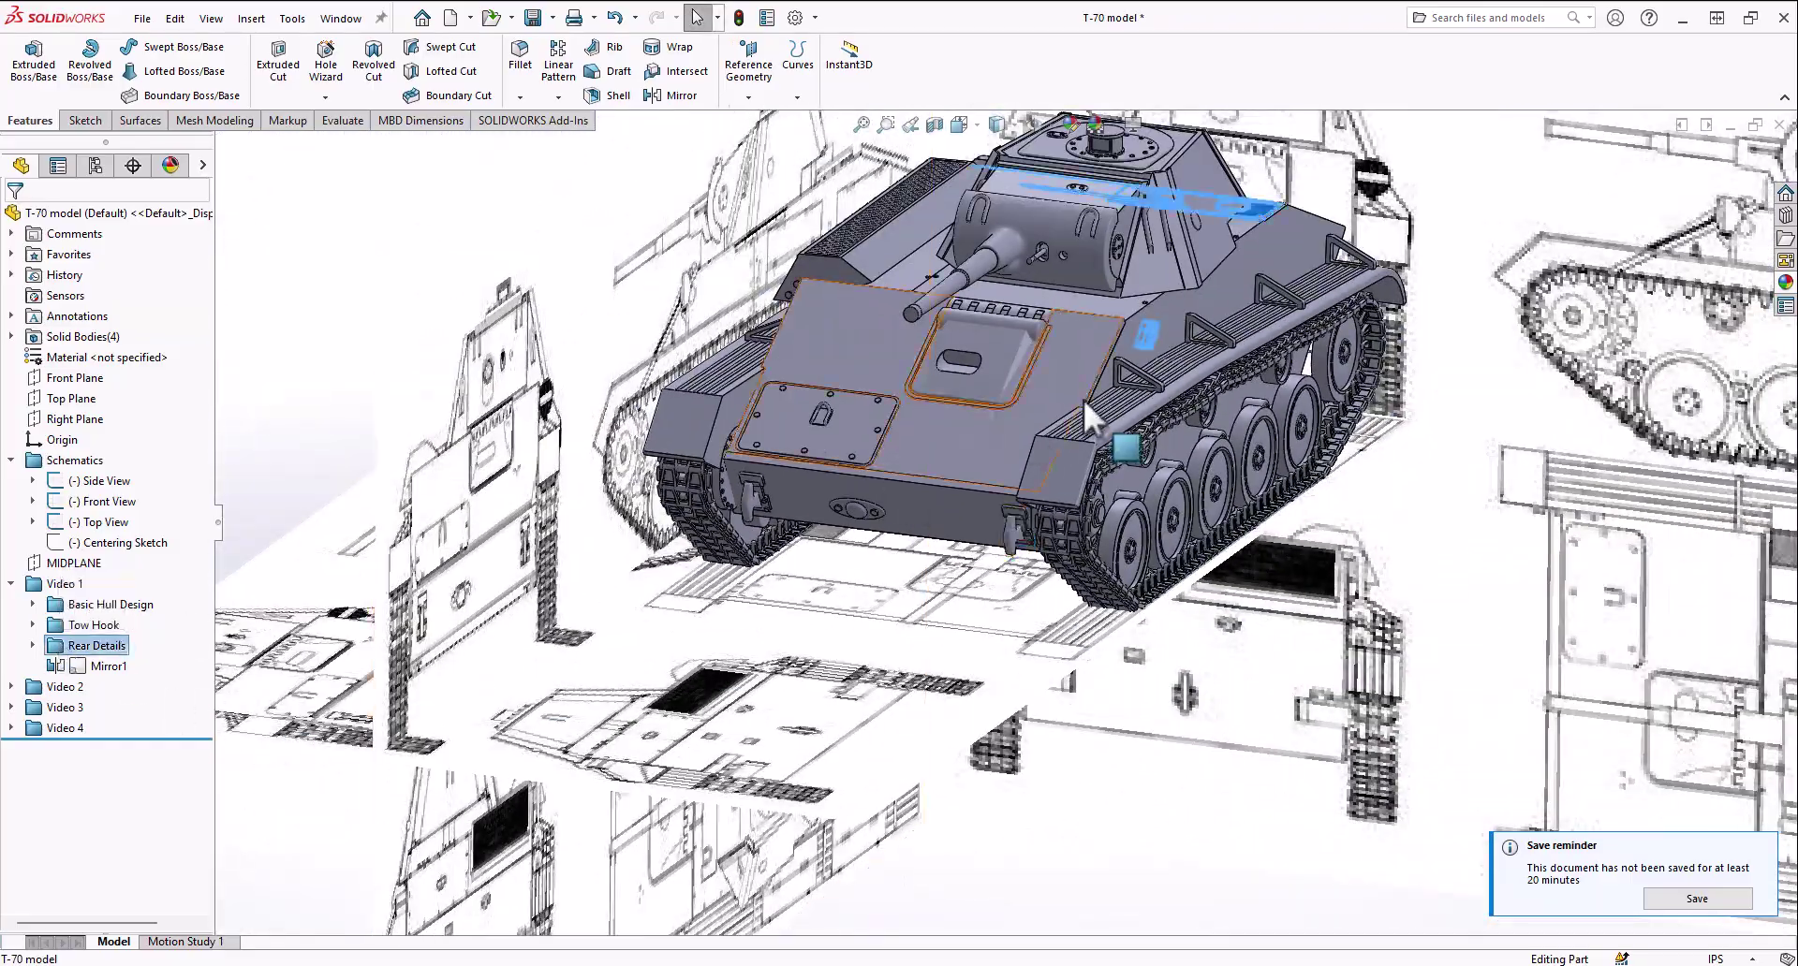
{"action": "scroll", "coordinate": [1082, 403], "scroll_direction": "up", "scroll_amount": 4}
{"action": "middle_click_drag", "start_coordinate": [1083, 403], "coordinate": [1092, 480]}
{"action": "scroll", "coordinate": [1136, 314], "scroll_direction": "down", "scroll_amount": 9}
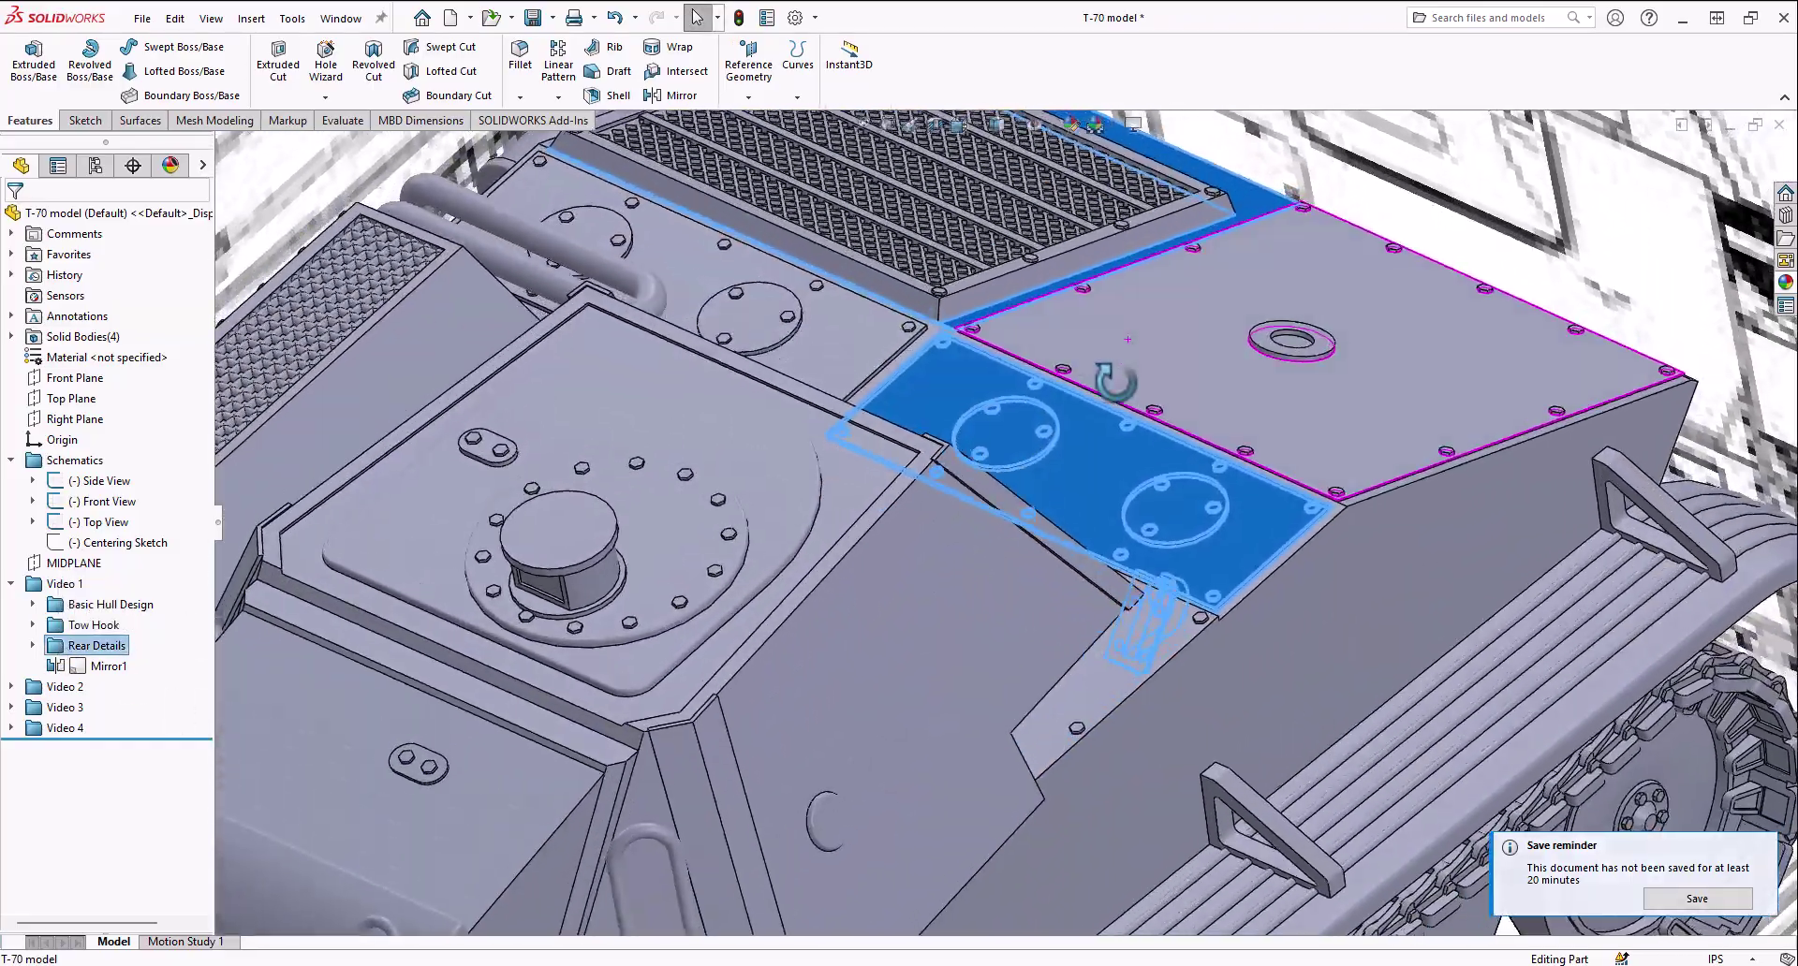
{"action": "middle_click_drag", "start_coordinate": [1112, 393], "coordinate": [1073, 543]}
{"action": "scroll", "coordinate": [1071, 543], "scroll_direction": "up", "scroll_amount": 2}
{"action": "scroll", "coordinate": [1021, 506], "scroll_direction": "down", "scroll_amount": 2}
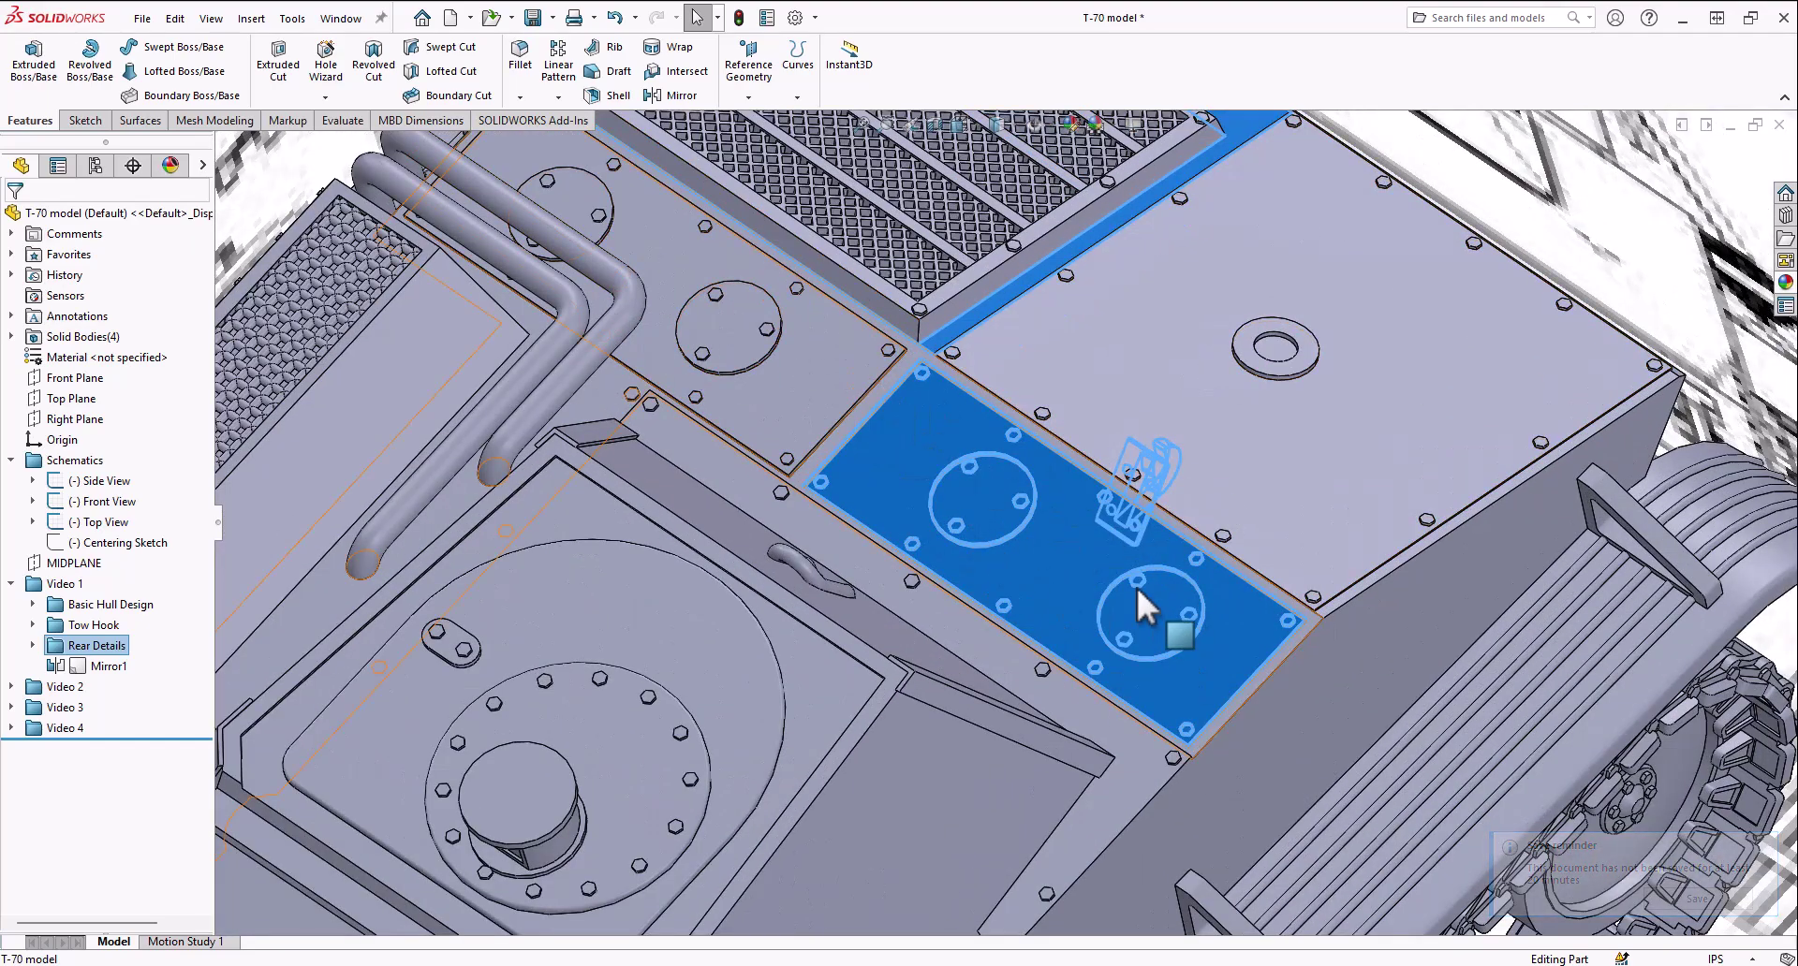
{"action": "scroll", "coordinate": [732, 328], "scroll_direction": "up", "scroll_amount": 5}
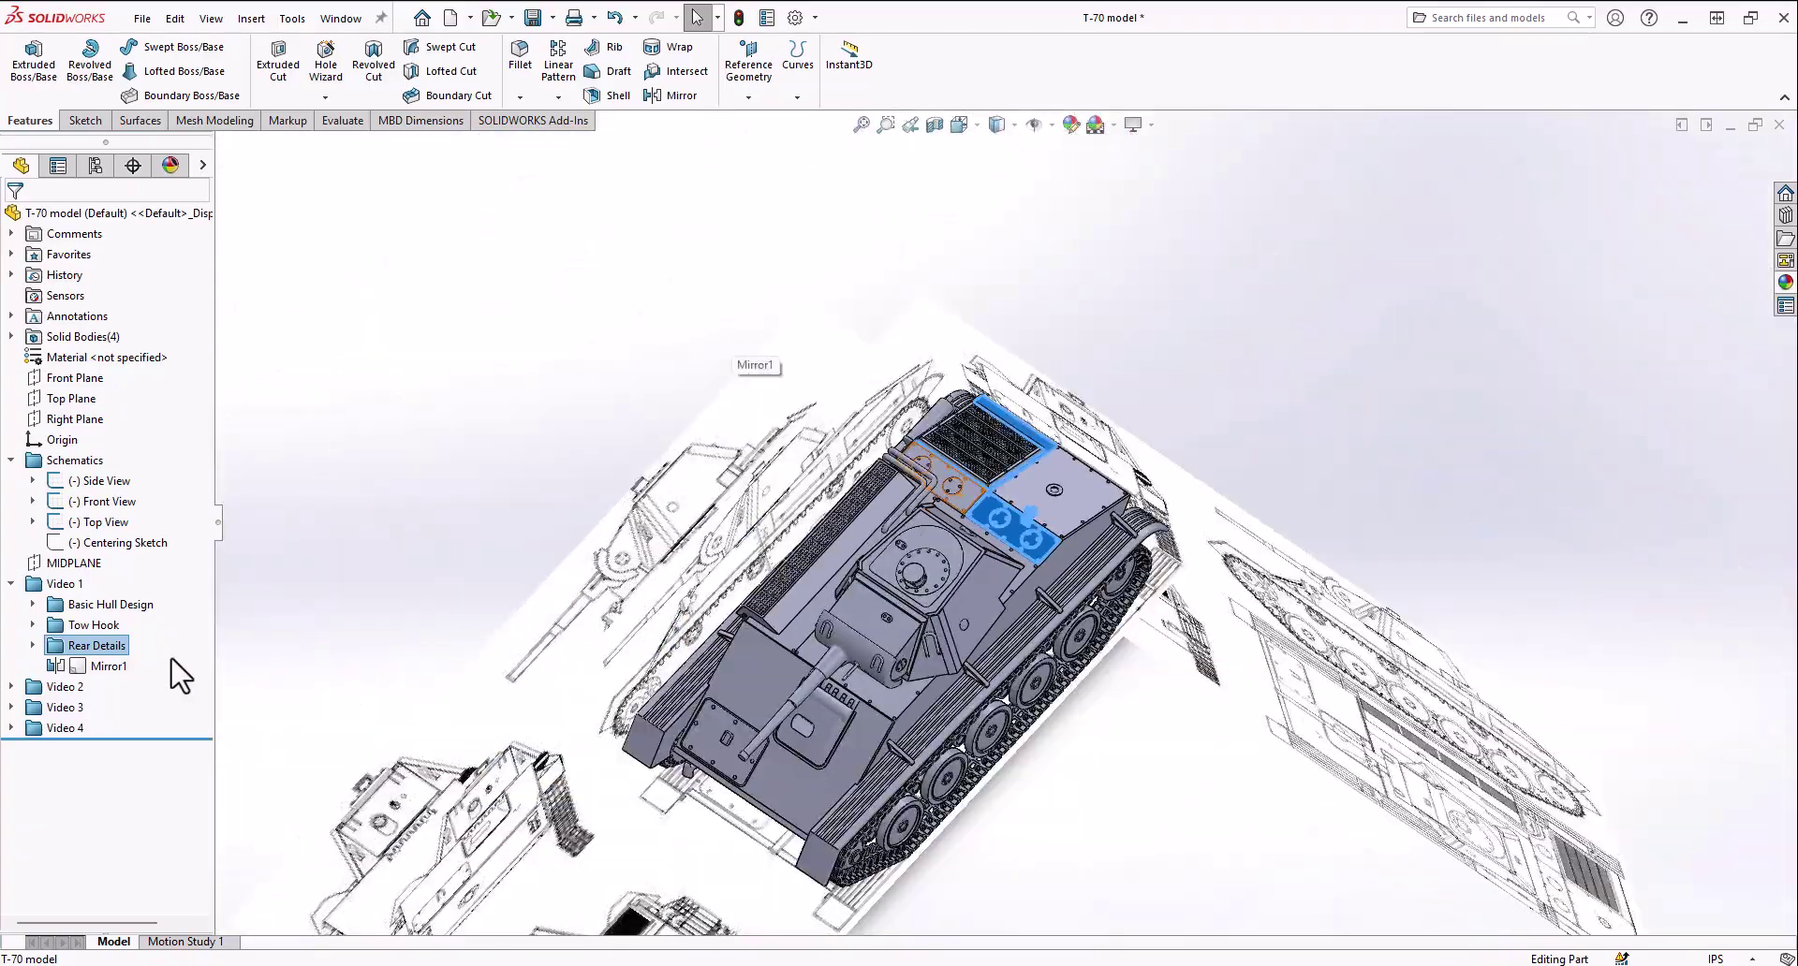
Highlight the Mirror1 feature and inspect the mirrored hull and its details from the front
{"action": "left_click", "coordinate": [108, 665]}
{"action": "middle_click_drag", "start_coordinate": [799, 653], "coordinate": [796, 609]}
{"action": "scroll", "coordinate": [763, 646], "scroll_direction": "up", "scroll_amount": 2}
{"action": "scroll", "coordinate": [870, 651], "scroll_direction": "down", "scroll_amount": 5}
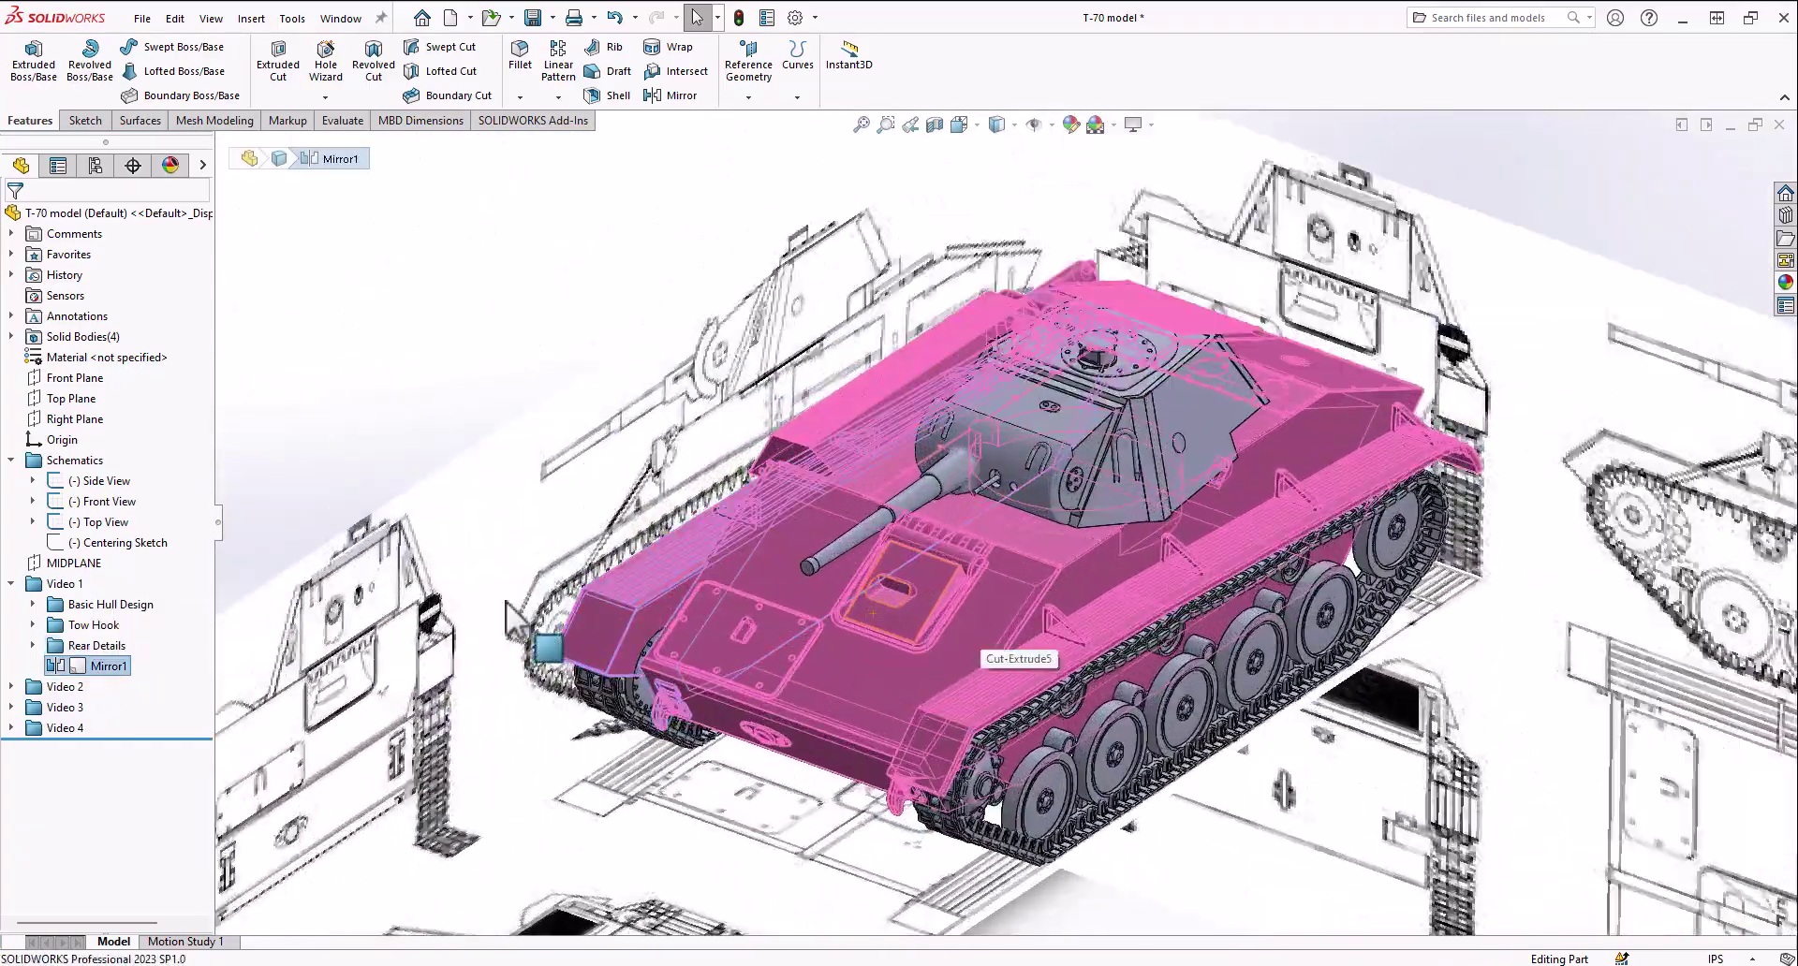
Open the Boss-Extrude1 sketch from the Basic Hull Design folder and compare the hull profile with the side-view drawing in the Right view
{"action": "left_click", "coordinate": [32, 604]}
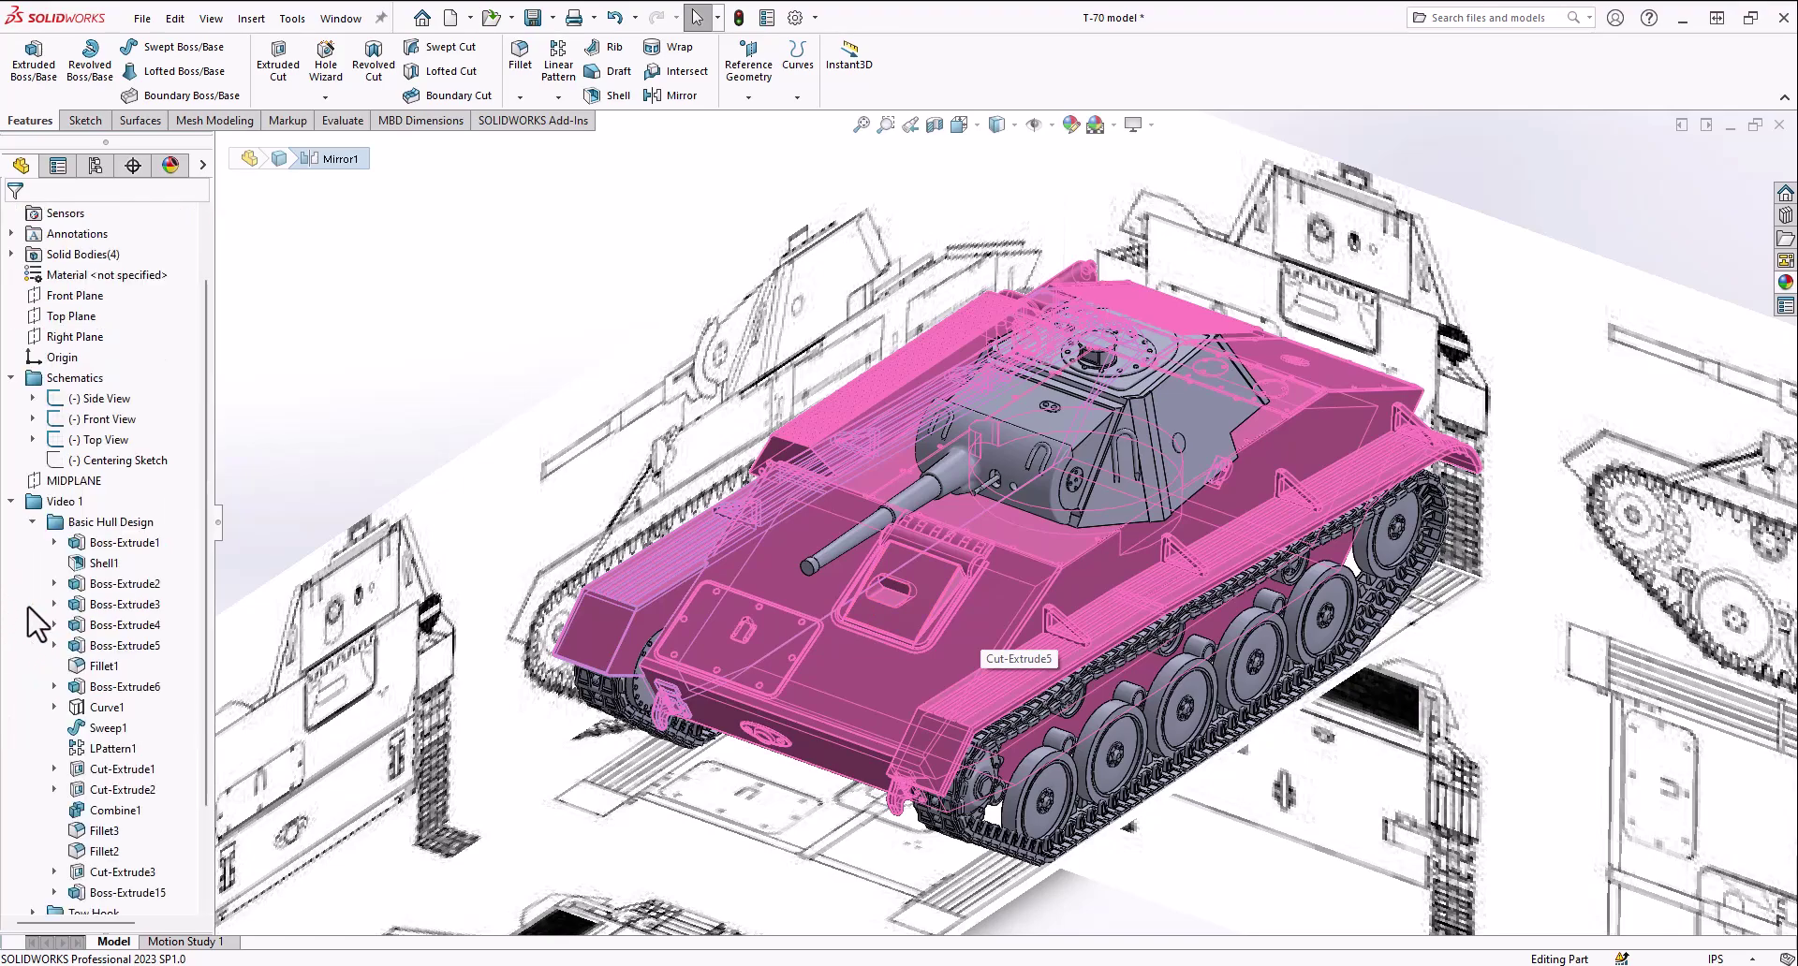
{"action": "left_click", "coordinate": [122, 543]}
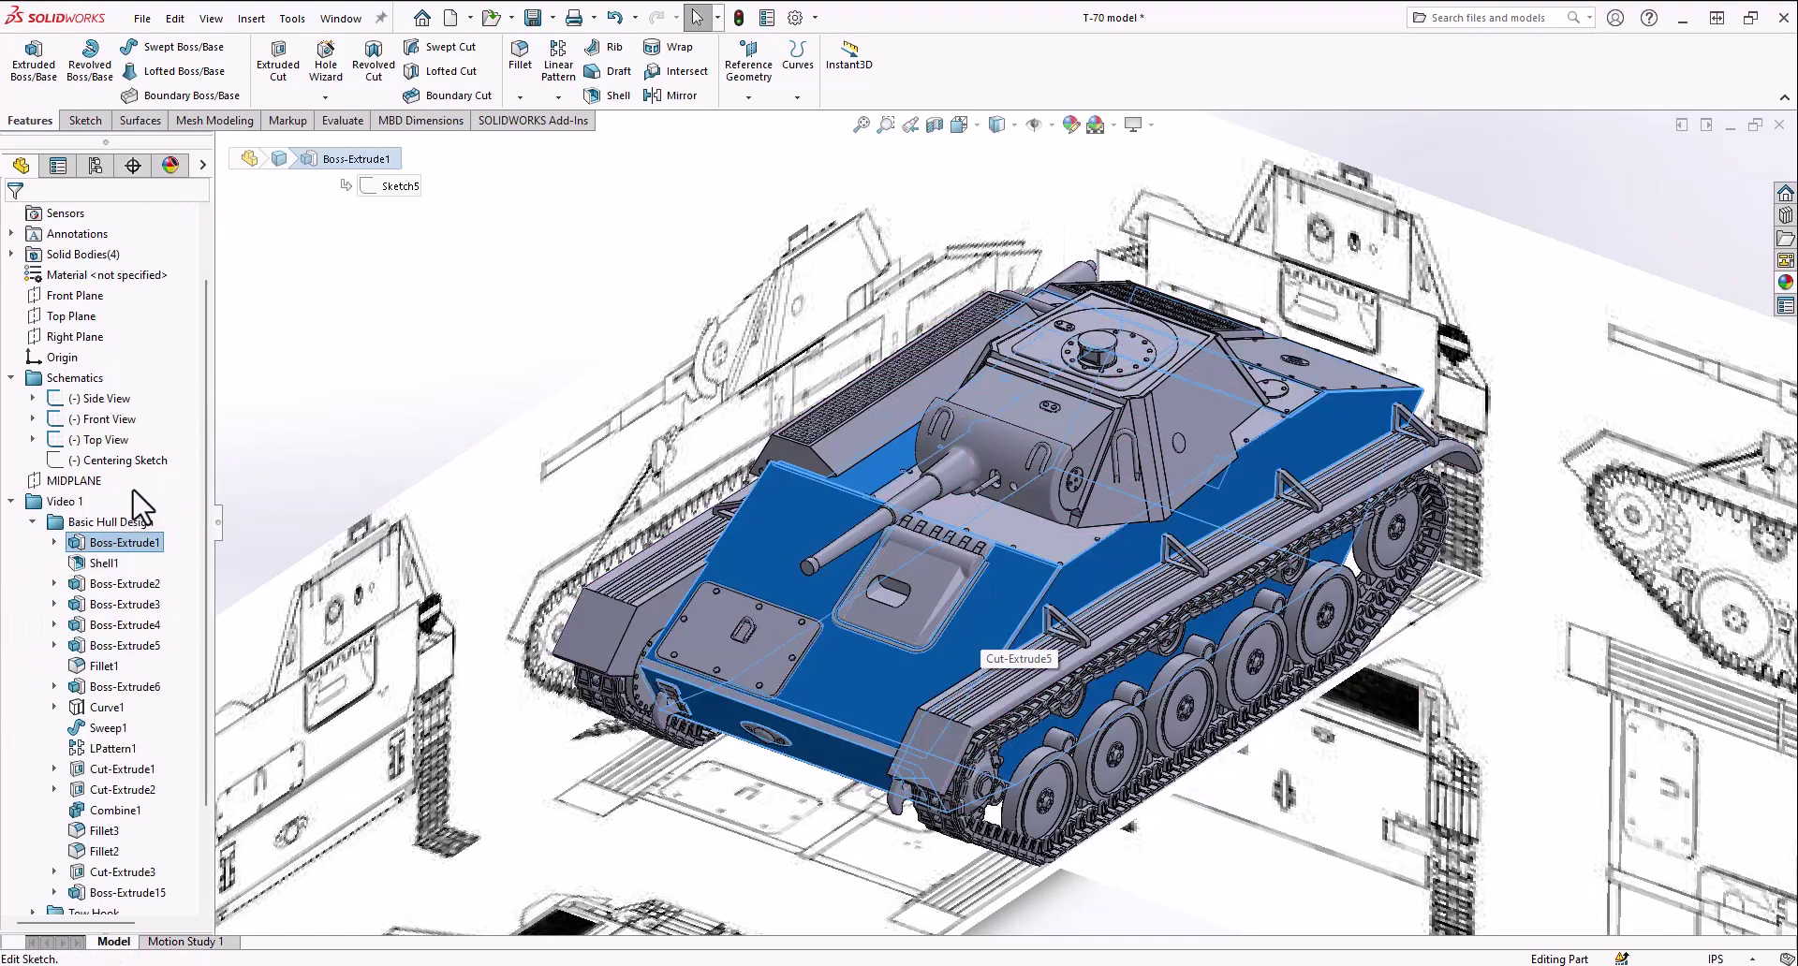
{"action": "left_click", "coordinate": [133, 491]}
{"action": "mouse_move", "coordinate": [974, 608]}
{"action": "middle_mouse_down"}
{"action": "mouse_move", "coordinate": [948, 696]}
{"action": "mouse_move", "coordinate": [855, 690]}
{"action": "mouse_move", "coordinate": [1036, 509]}
{"action": "mouse_move", "coordinate": [948, 412]}
{"action": "middle_mouse_up"}
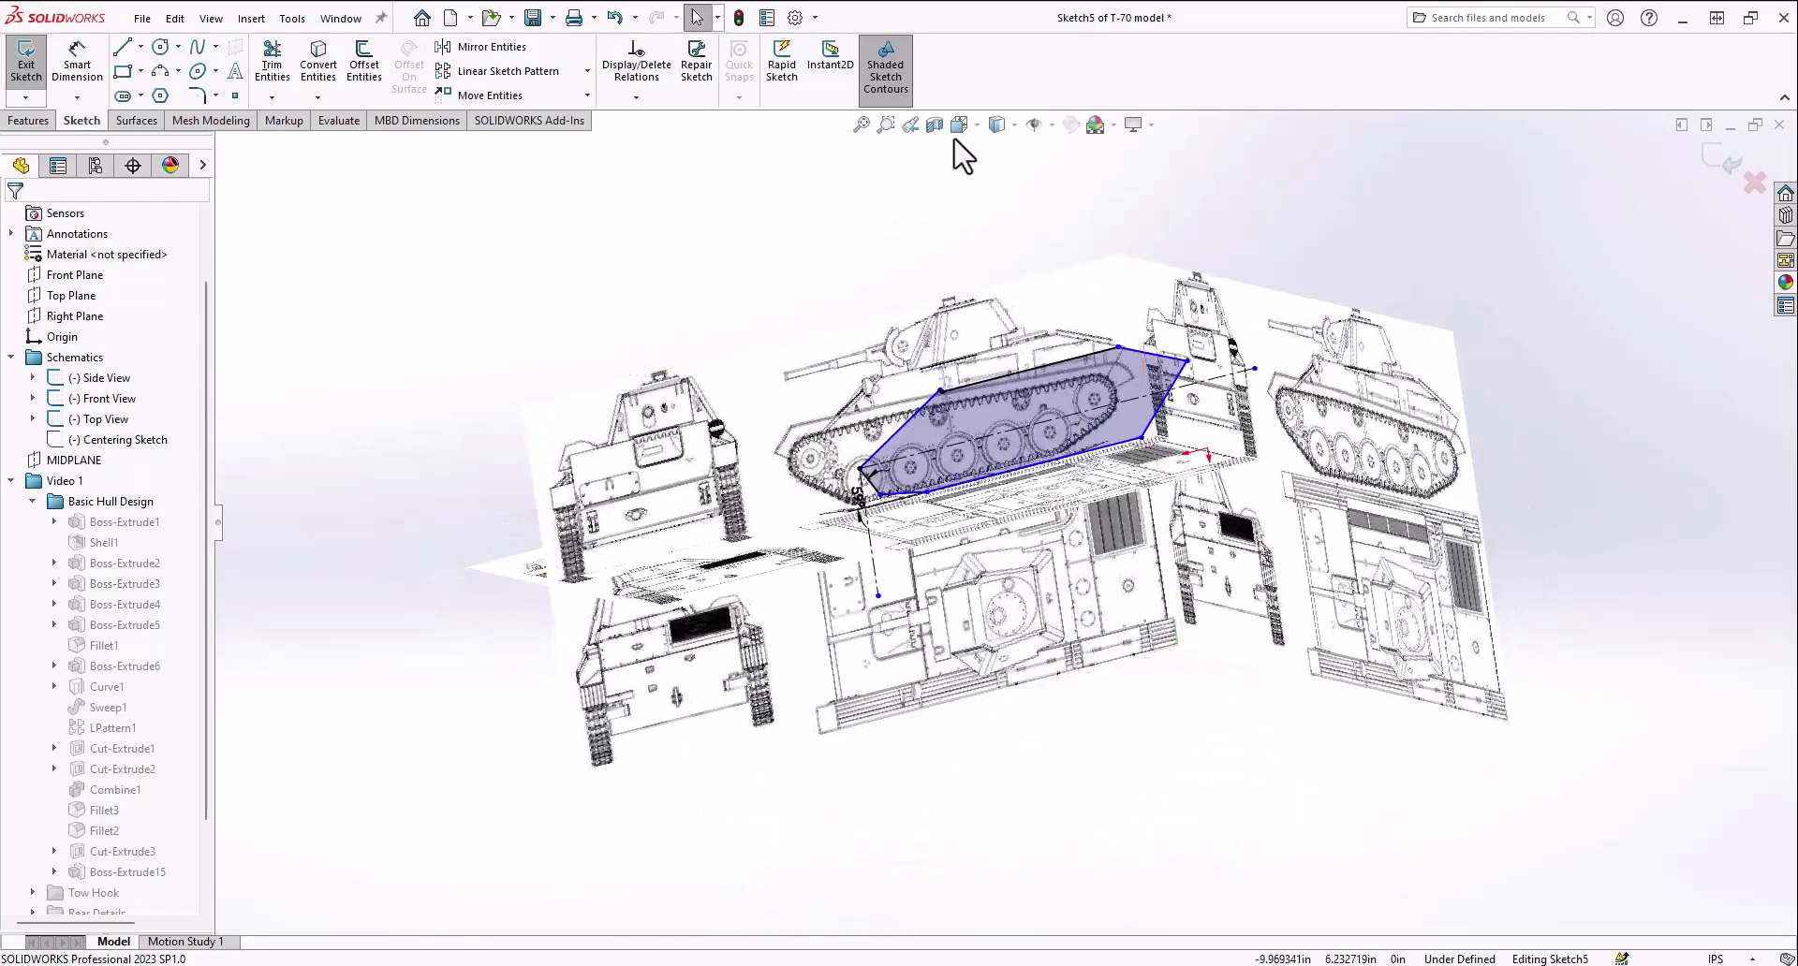
{"action": "left_click", "coordinate": [959, 127]}
{"action": "left_click", "coordinate": [874, 559]}
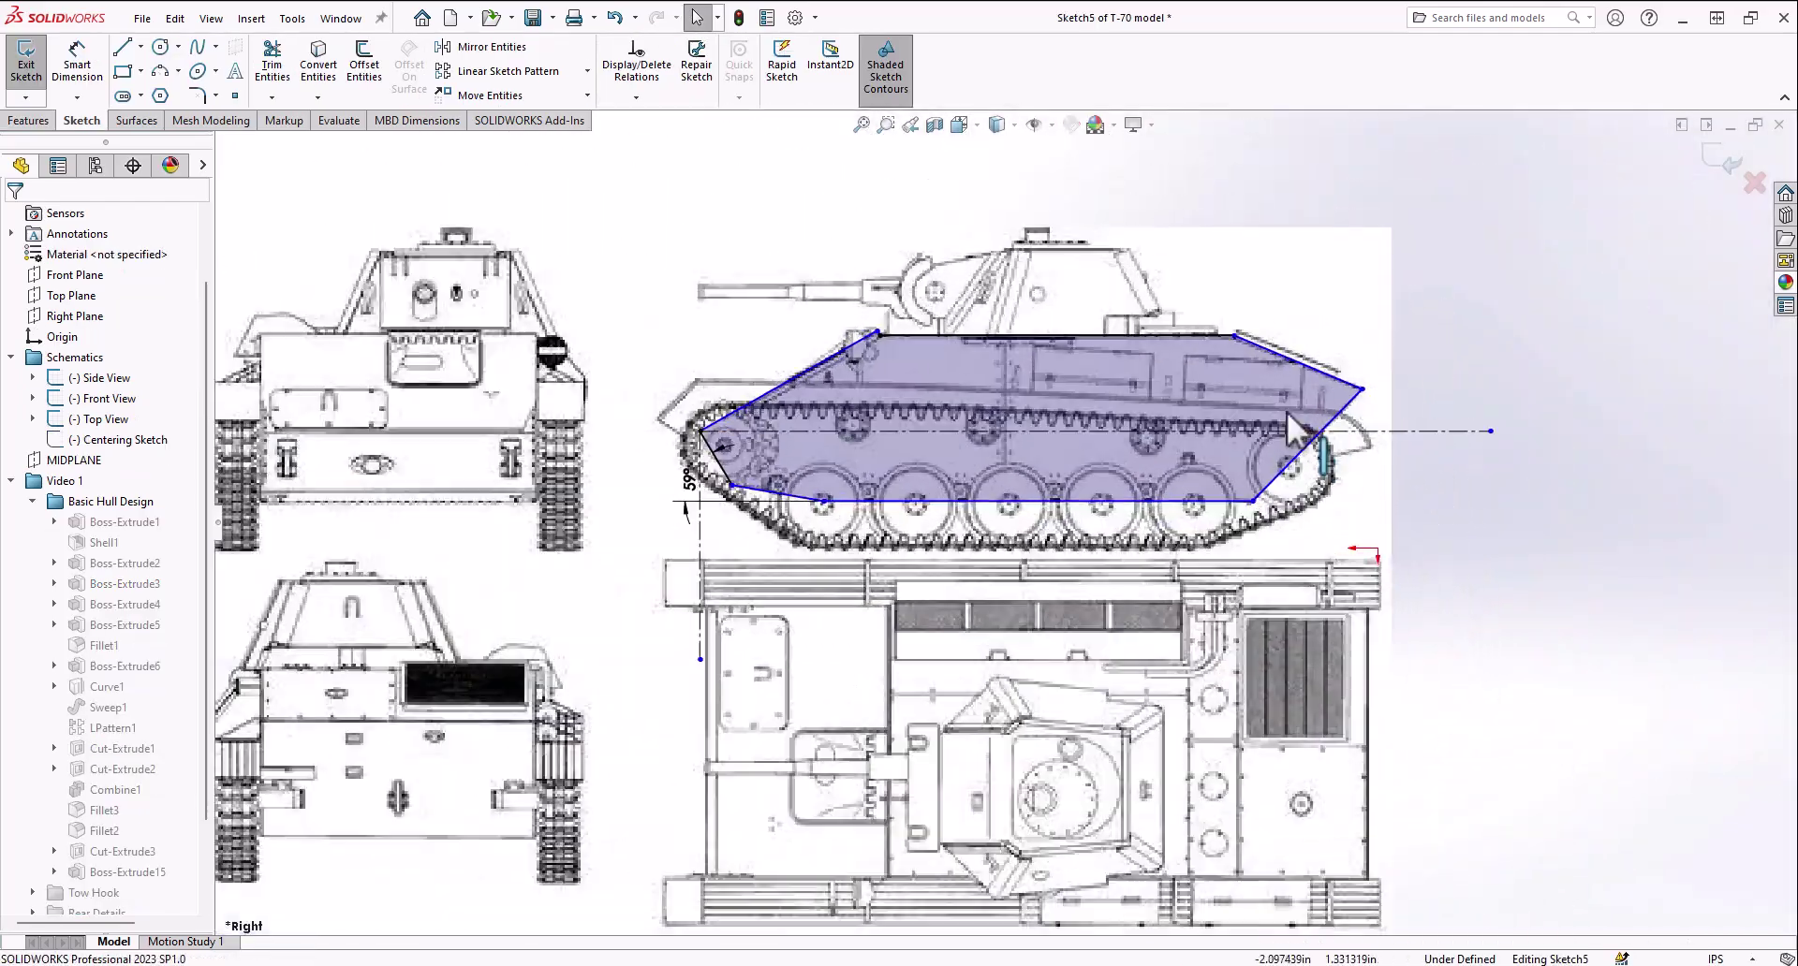
{"action": "scroll", "coordinate": [946, 397], "scroll_direction": "down", "scroll_amount": 3}
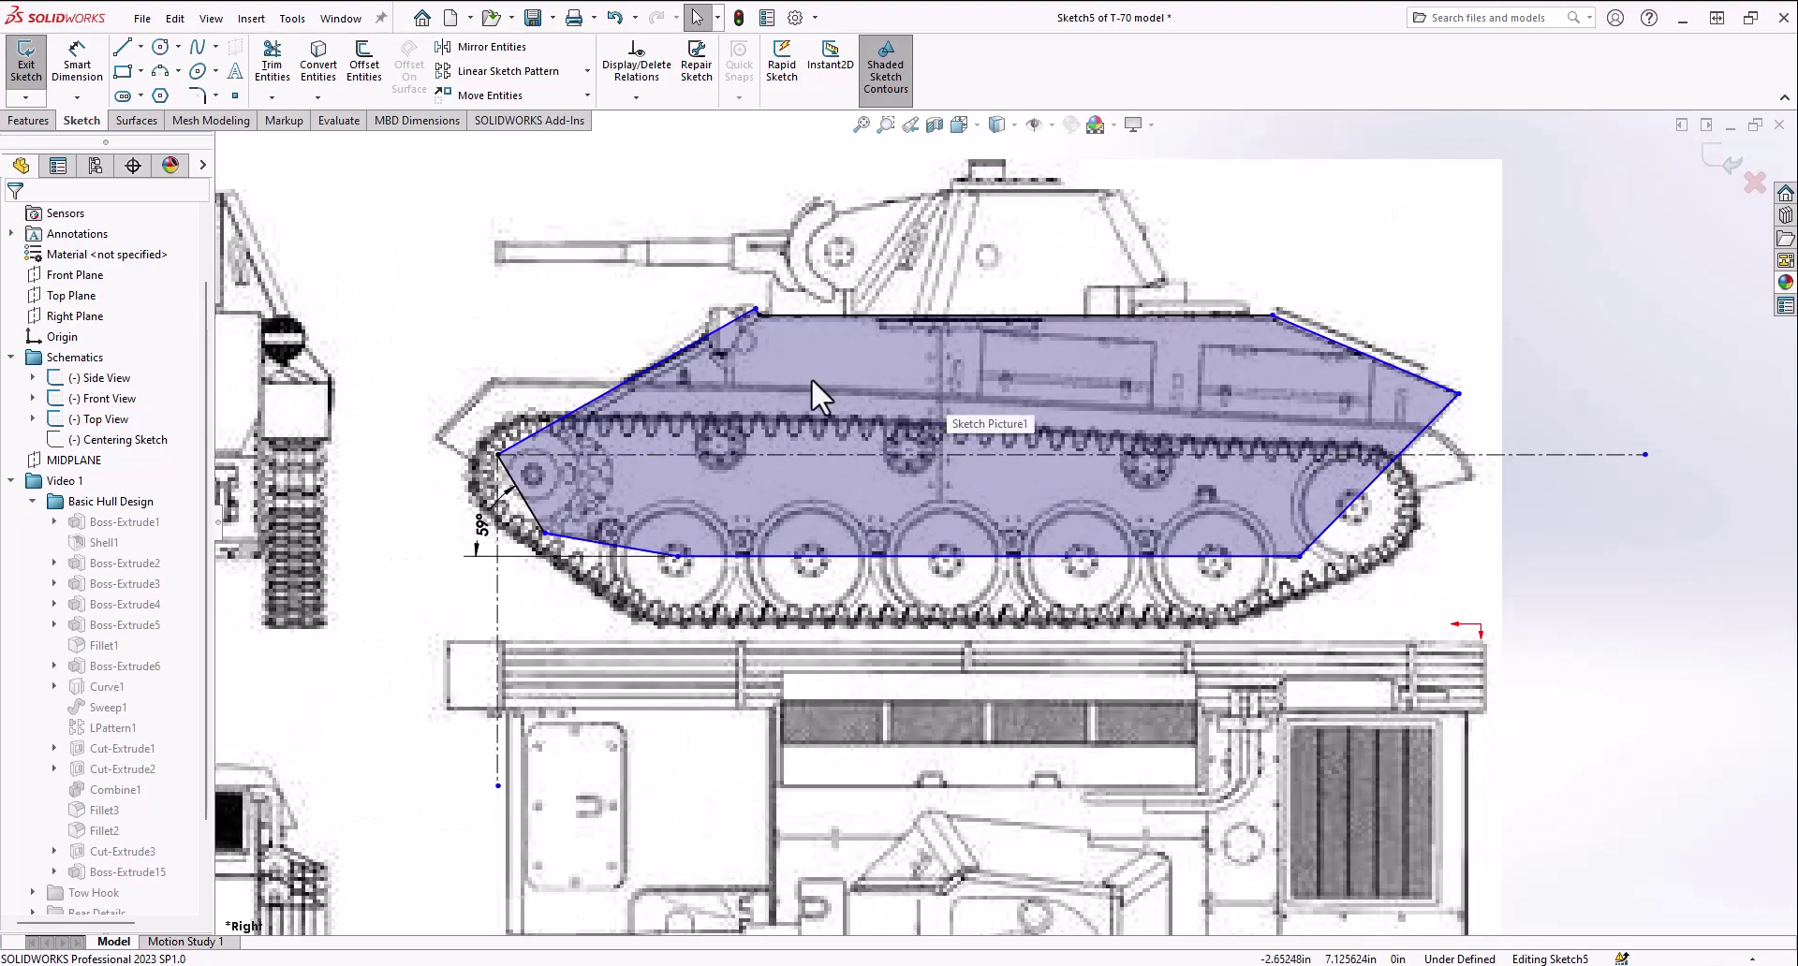
Examine the hull profile sketch at an angle against the side and front schematics
{"action": "middle_click_drag", "start_coordinate": [1309, 485], "coordinate": [997, 441]}
{"action": "scroll", "coordinate": [936, 463], "scroll_direction": "up", "scroll_amount": 5}
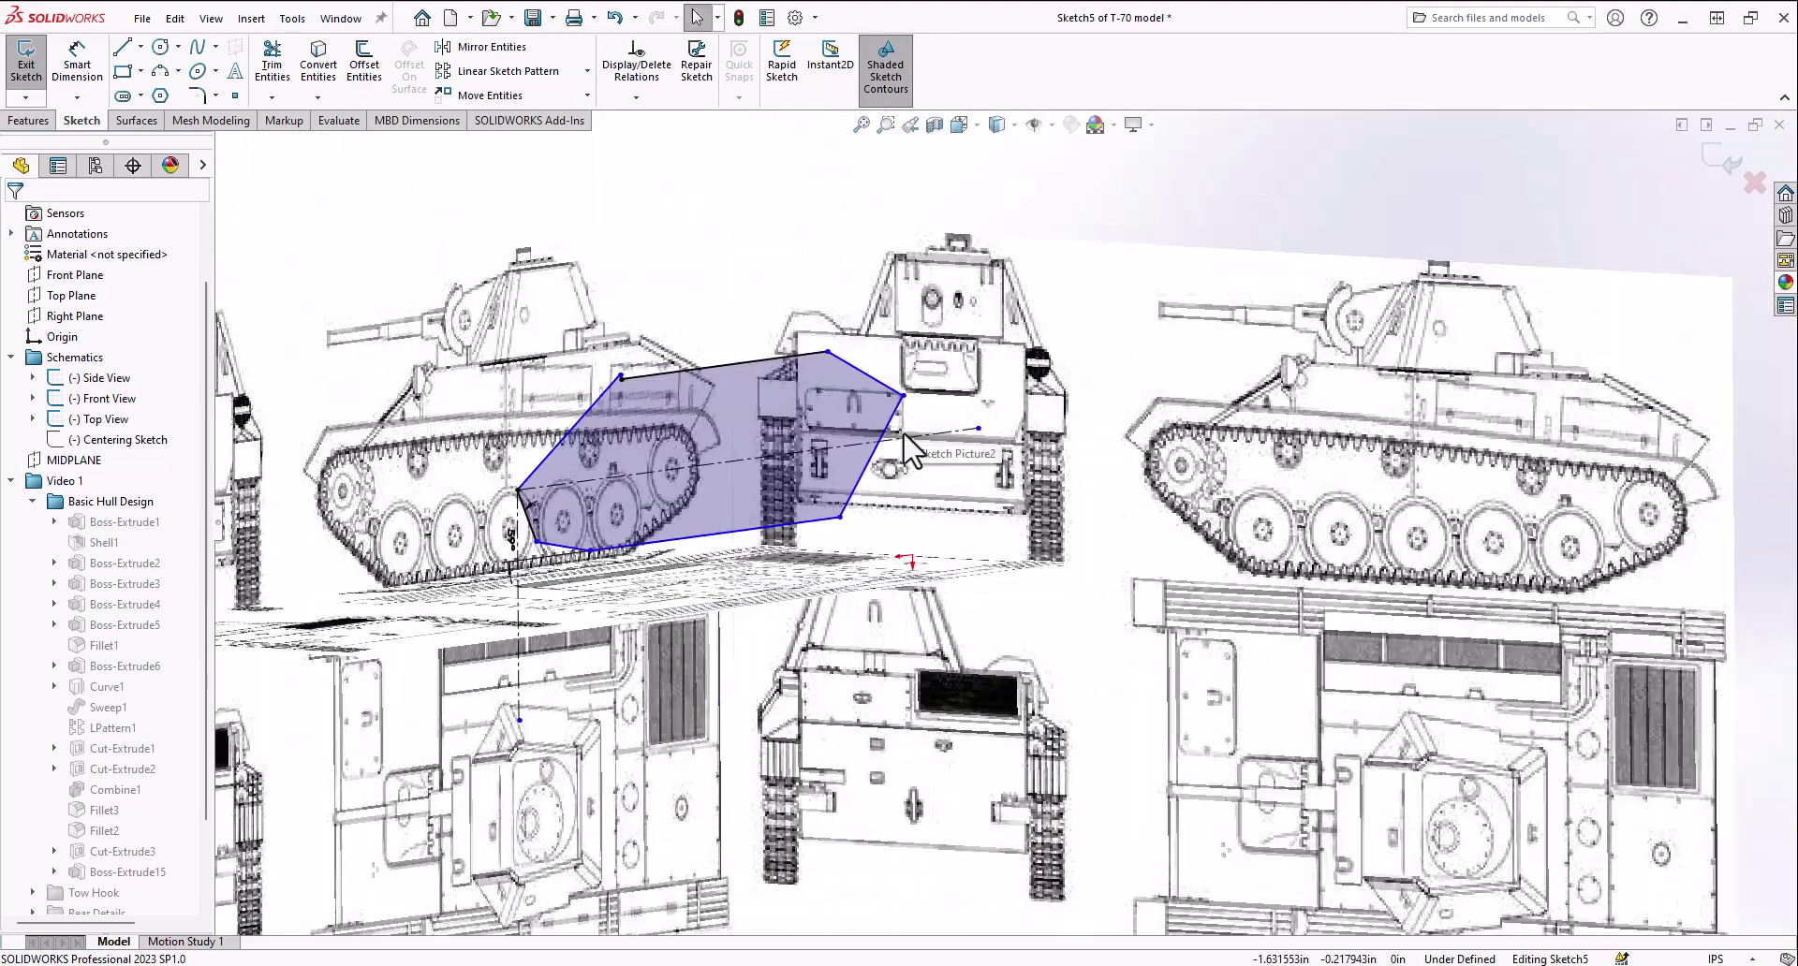
{"action": "scroll", "coordinate": [770, 505], "scroll_direction": "down", "scroll_amount": 5}
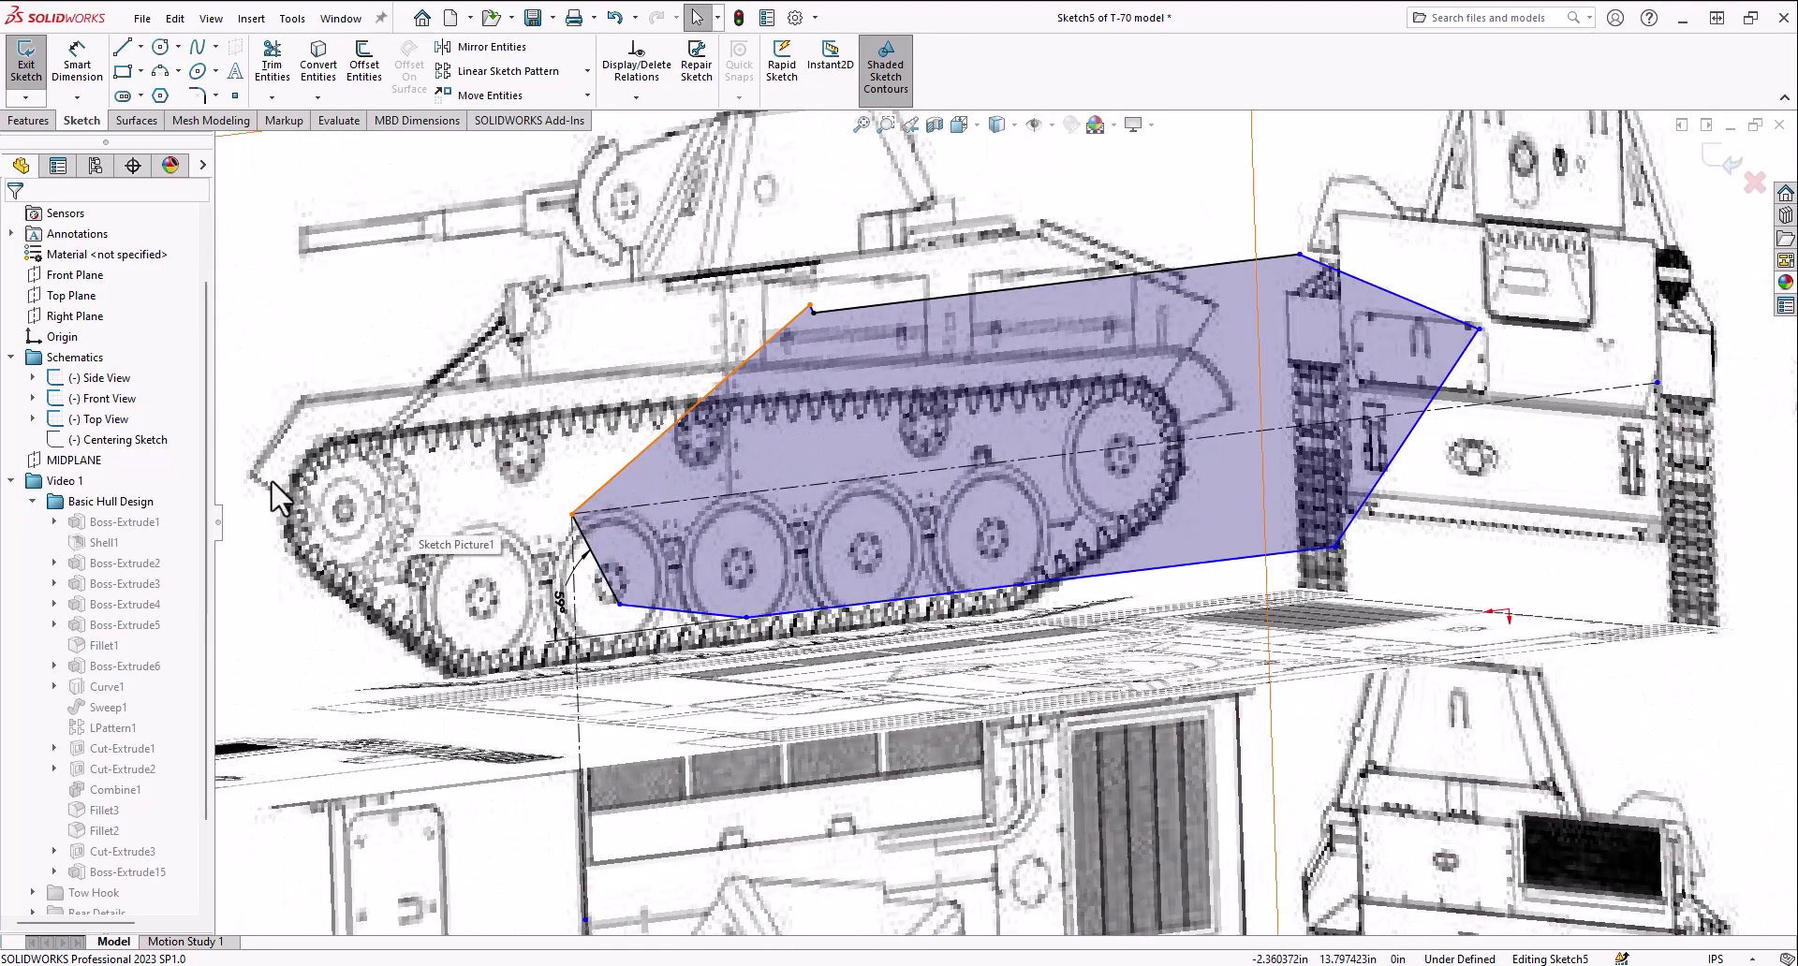
{"action": "scroll", "coordinate": [1008, 547], "scroll_direction": "up", "scroll_amount": 5}
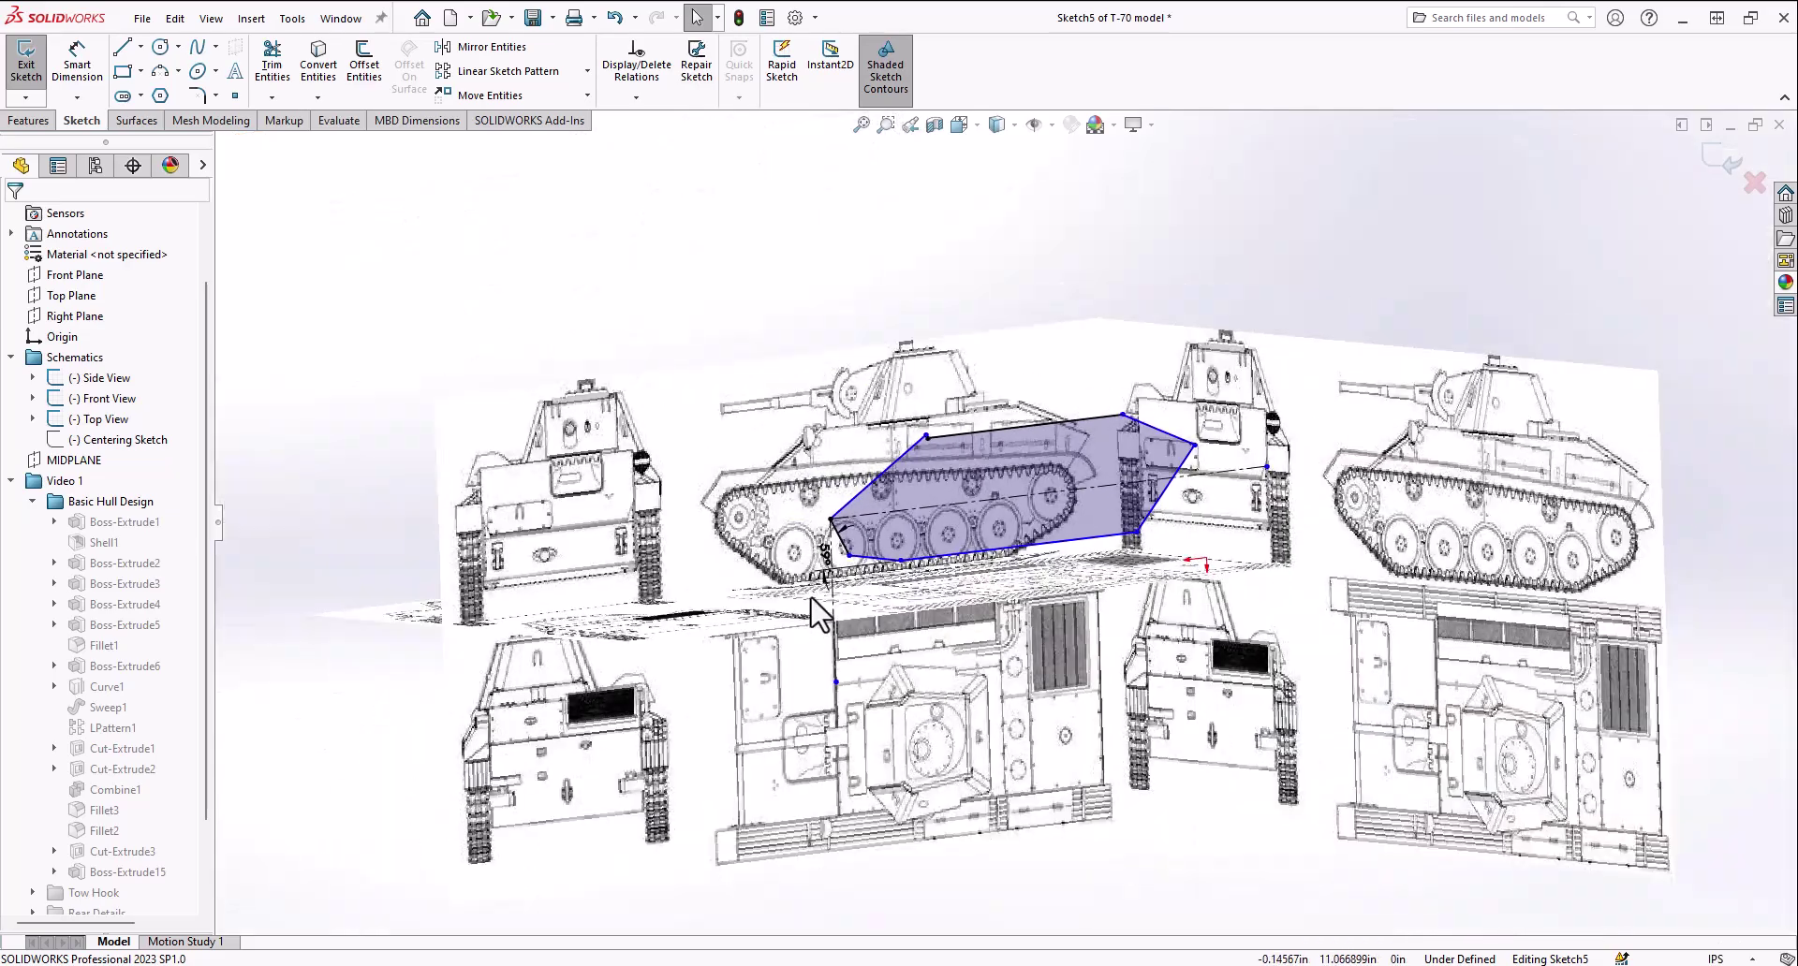
Check the hull profile's front corner and vertical construction line against the front edge of the hull in the top-view drawing
{"action": "mouse_move", "coordinate": [813, 592]}
{"action": "middle_mouse_down"}
{"action": "mouse_move", "coordinate": [851, 702]}
{"action": "mouse_move", "coordinate": [904, 602]}
{"action": "mouse_move", "coordinate": [915, 459]}
{"action": "middle_mouse_up"}
{"action": "scroll", "coordinate": [847, 704], "scroll_direction": "down", "scroll_amount": 3}
{"action": "scroll", "coordinate": [915, 452], "scroll_direction": "up", "scroll_amount": 2}
{"action": "scroll", "coordinate": [920, 465], "scroll_direction": "down", "scroll_amount": 3}
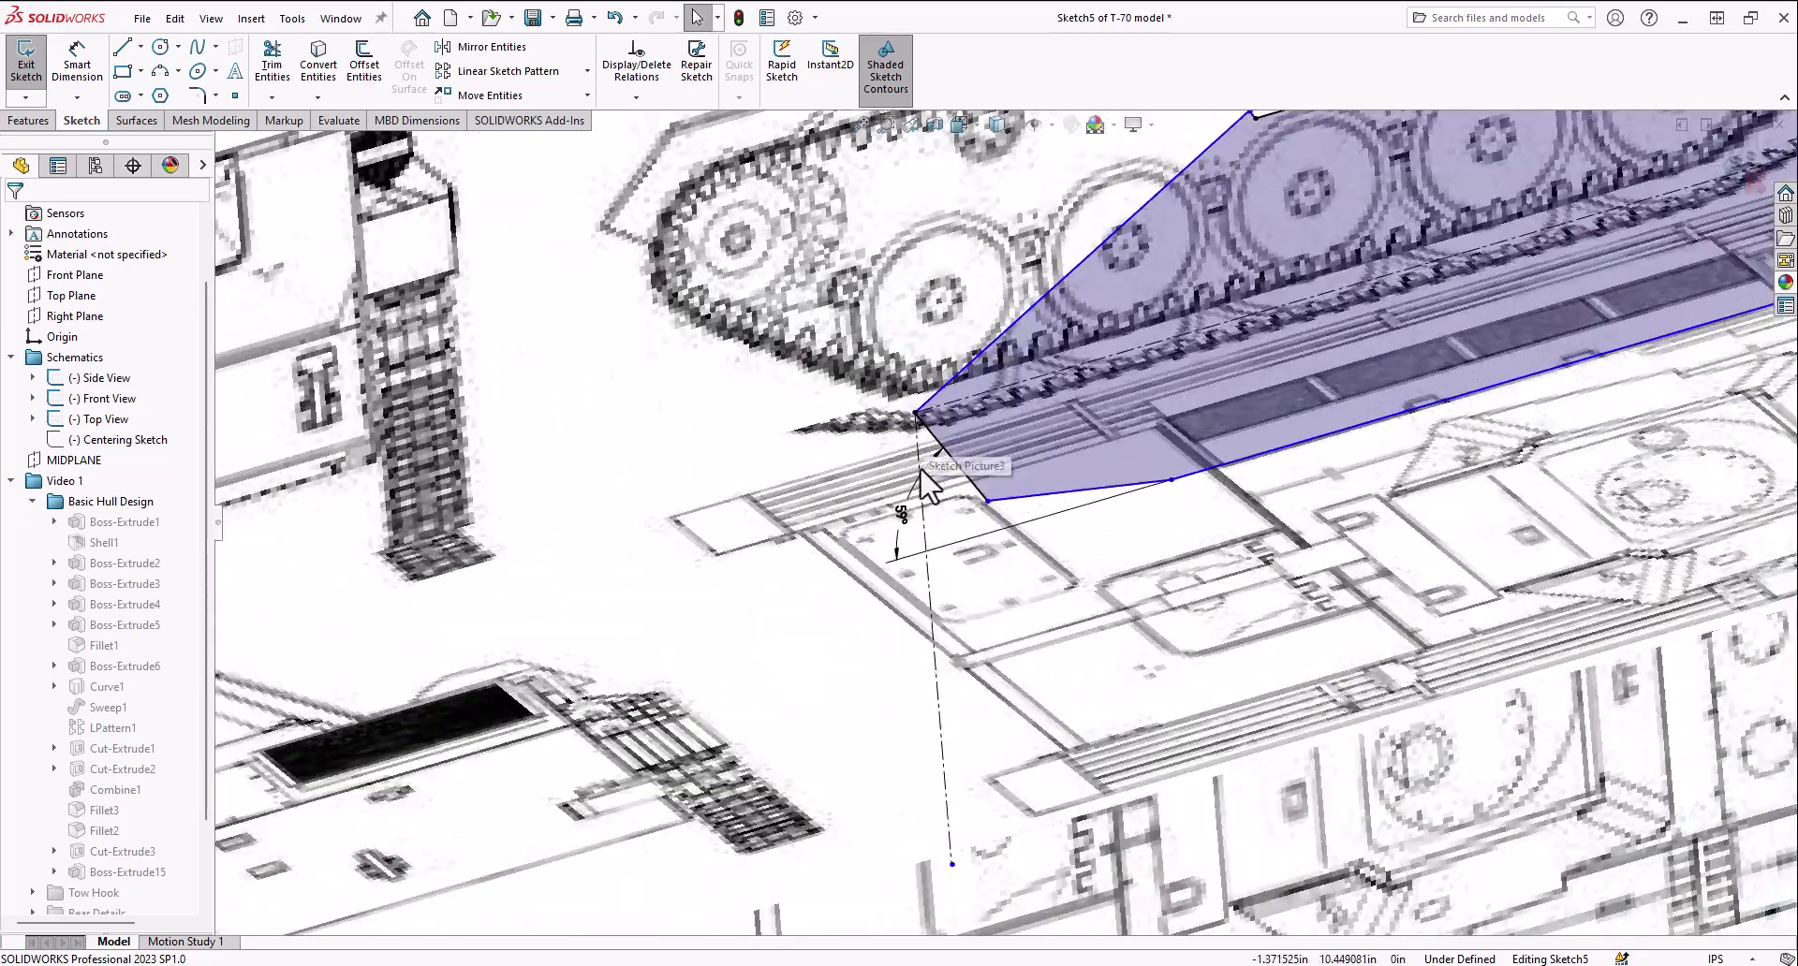
{"action": "left_click", "coordinate": [965, 130]}
{"action": "left_click", "coordinate": [901, 536]}
{"action": "scroll", "coordinate": [966, 418], "scroll_direction": "down", "scroll_amount": 5}
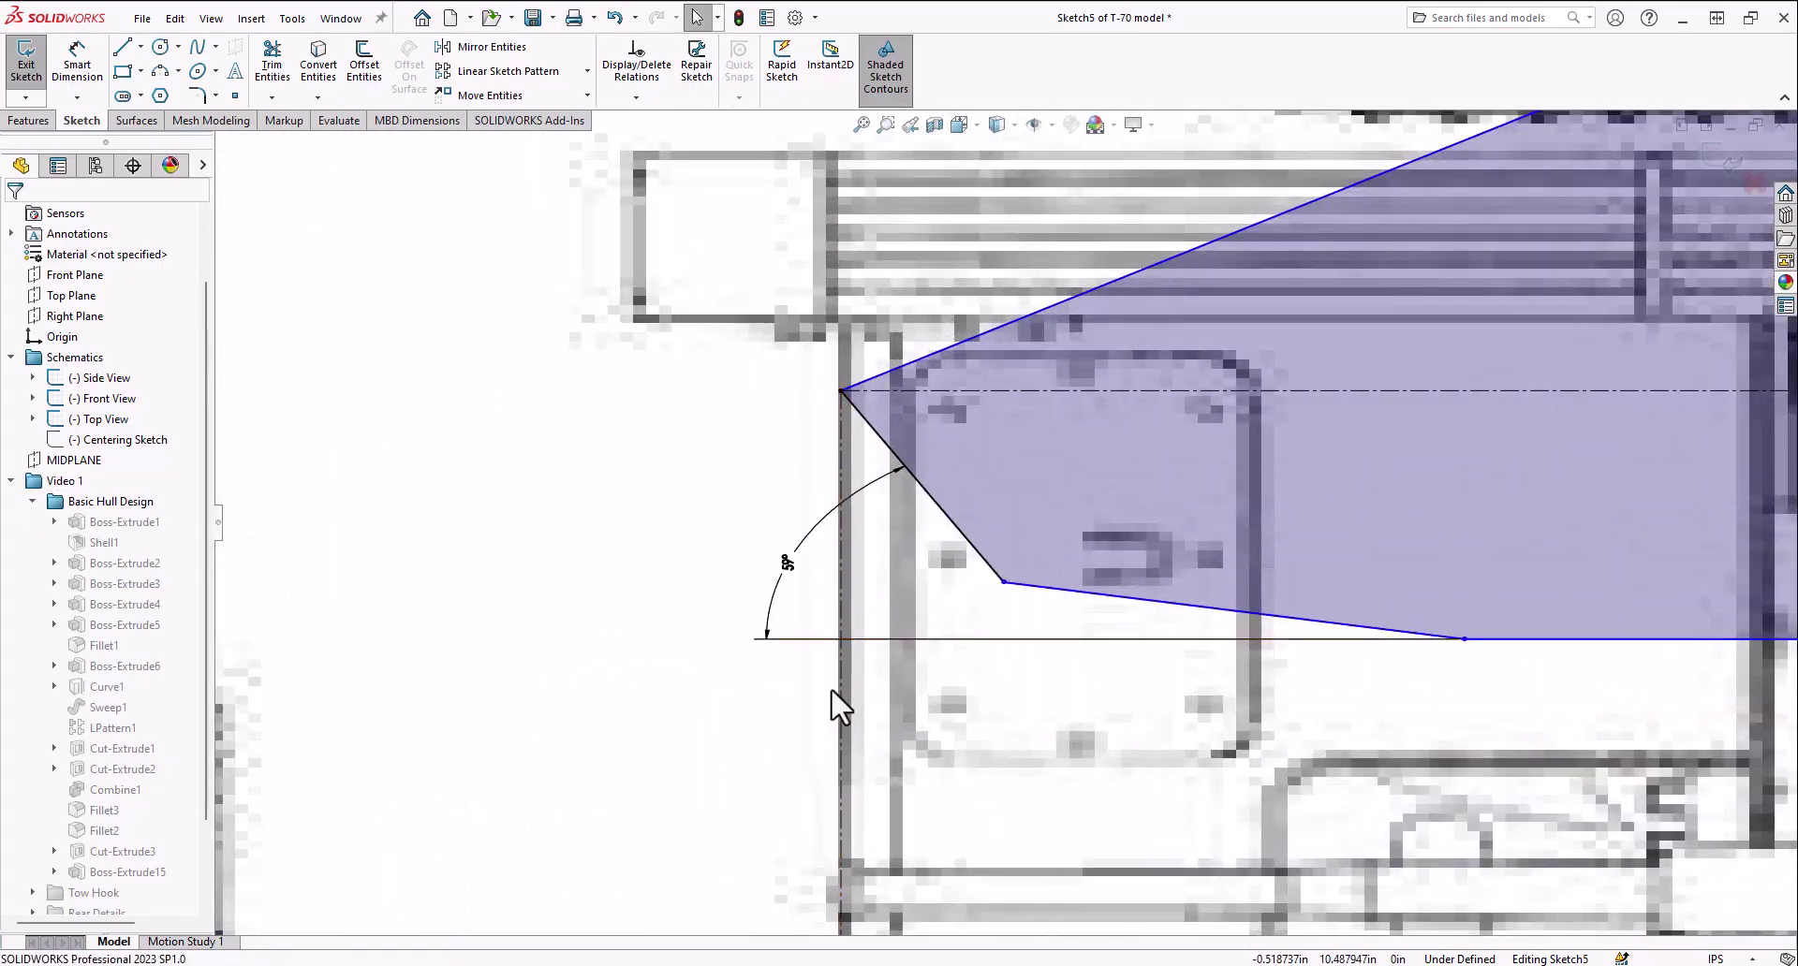
{"action": "scroll", "coordinate": [847, 826], "scroll_direction": "up", "scroll_amount": 5}
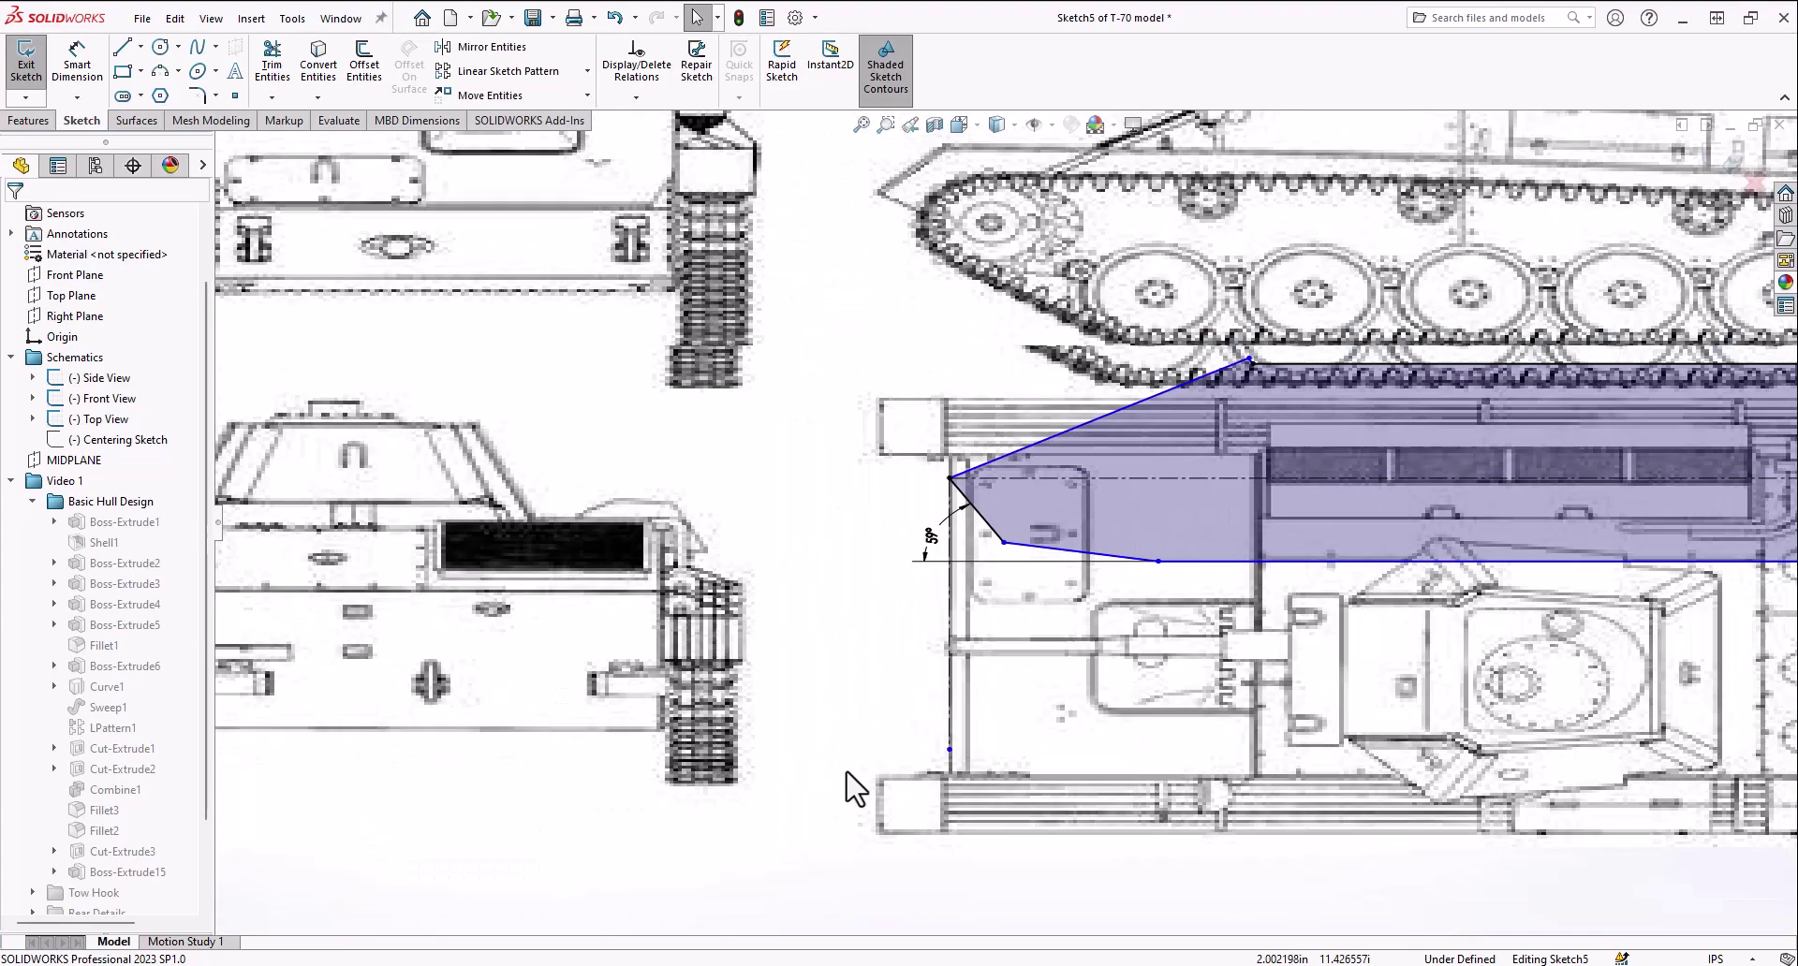
Return to the Right view and review the hull profile's outline over the side-view drawing from rear slope to lower edge
{"action": "scroll", "coordinate": [1283, 623], "scroll_direction": "down", "scroll_amount": 2}
{"action": "scroll", "coordinate": [1184, 613], "scroll_direction": "up", "scroll_amount": 2}
{"action": "middle_click_drag", "start_coordinate": [1184, 613], "coordinate": [1024, 339]}
{"action": "left_click", "coordinate": [949, 129]}
{"action": "left_click", "coordinate": [963, 522]}
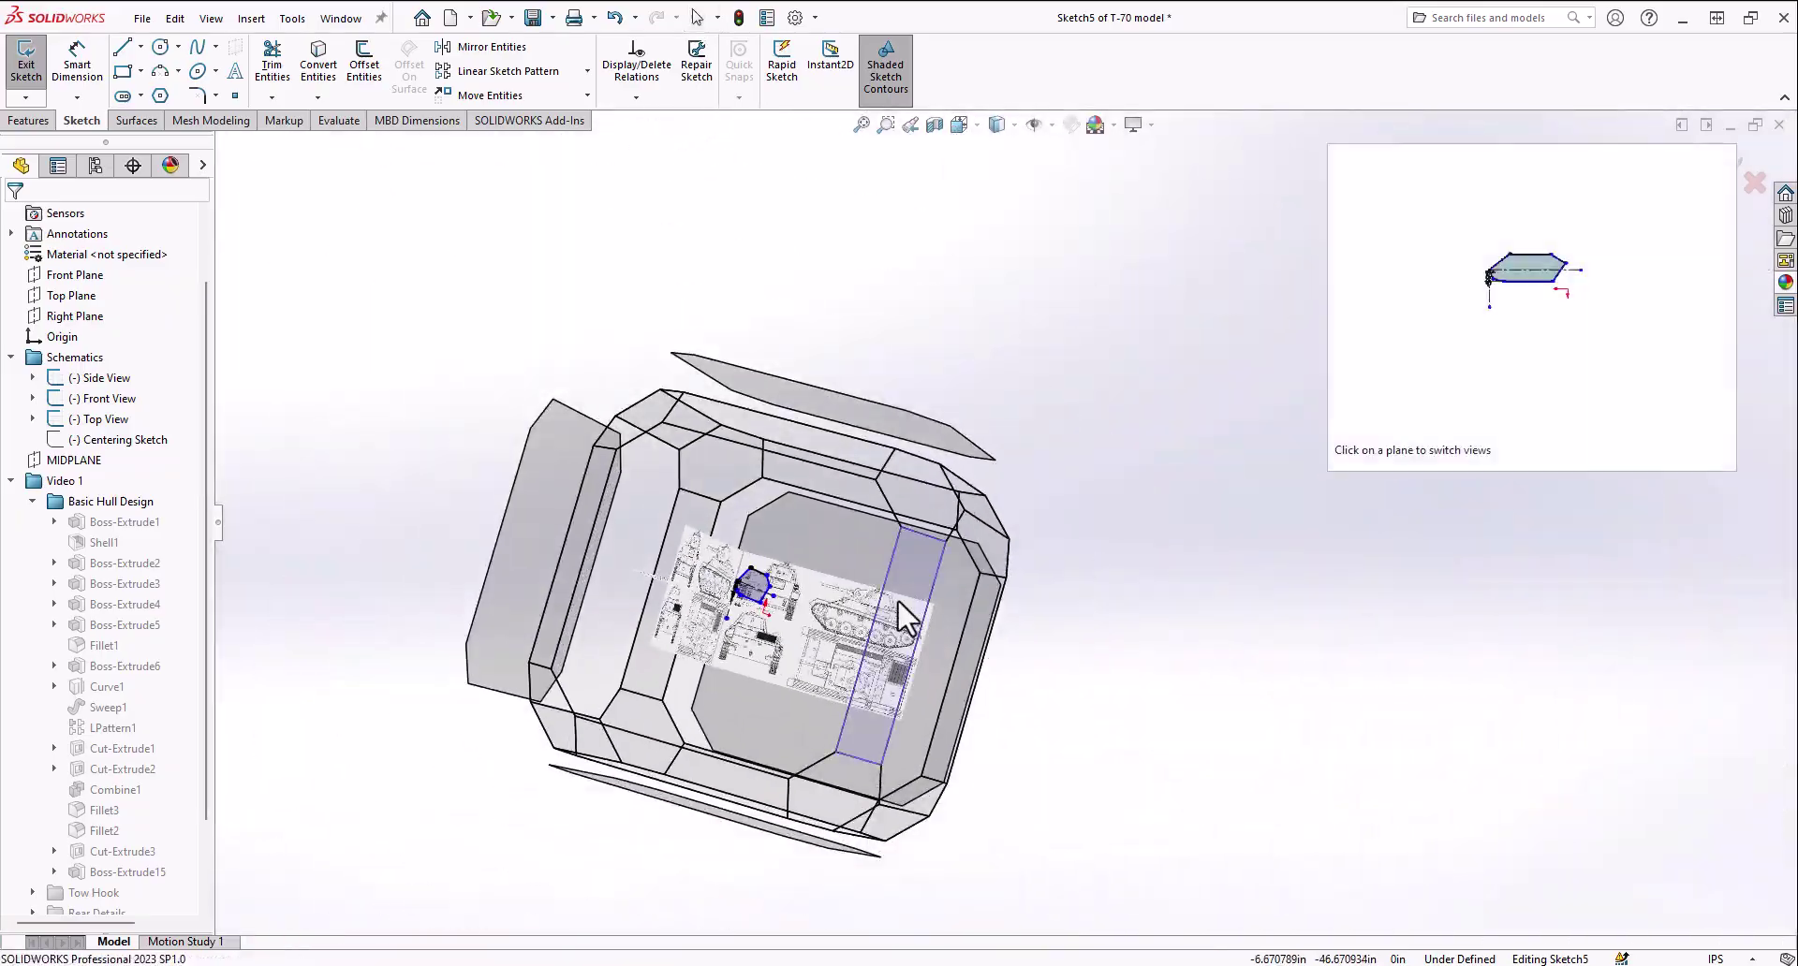
{"action": "scroll", "coordinate": [1044, 496], "scroll_direction": "down", "scroll_amount": 5}
{"action": "scroll", "coordinate": [1184, 463], "scroll_direction": "down", "scroll_amount": 2}
{"action": "scroll", "coordinate": [905, 519], "scroll_direction": "up", "scroll_amount": 4}
{"action": "mouse_move", "coordinate": [905, 519]}
{"action": "middle_mouse_down"}
{"action": "mouse_move", "coordinate": [696, 579]}
{"action": "mouse_move", "coordinate": [669, 506]}
{"action": "middle_mouse_up"}
{"action": "left_click", "coordinate": [955, 125]}
{"action": "left_click", "coordinate": [815, 571]}
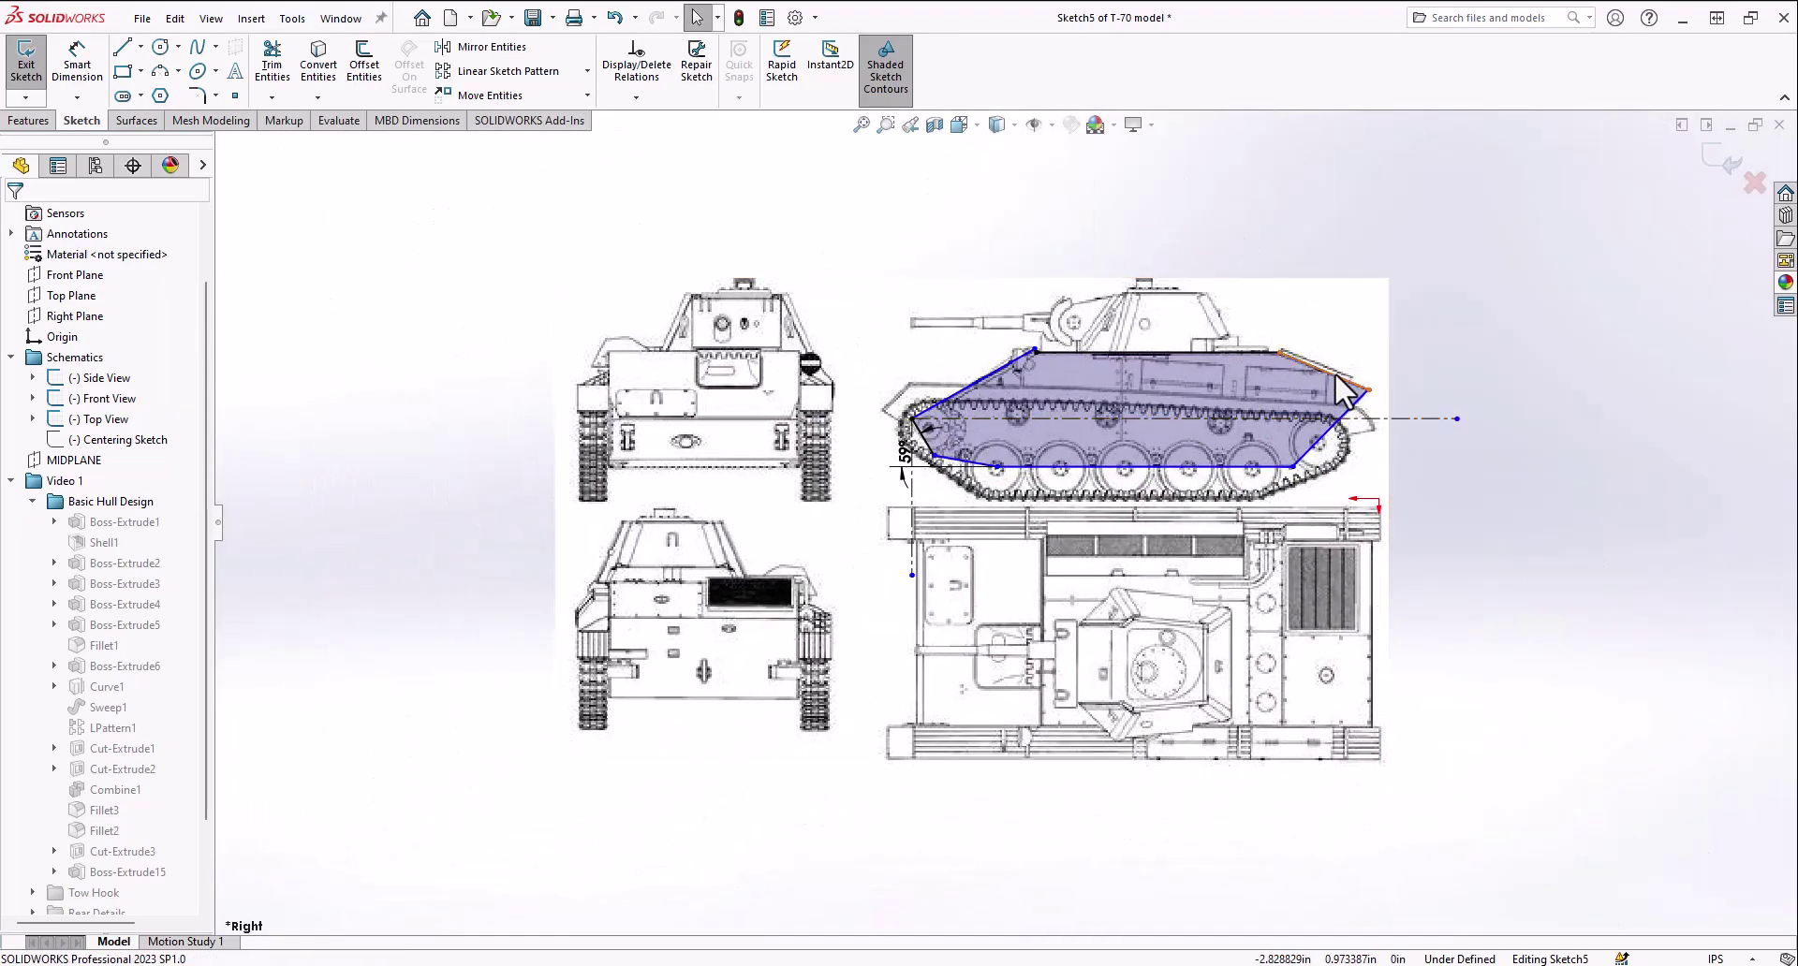
{"action": "scroll", "coordinate": [1318, 403], "scroll_direction": "down", "scroll_amount": 2}
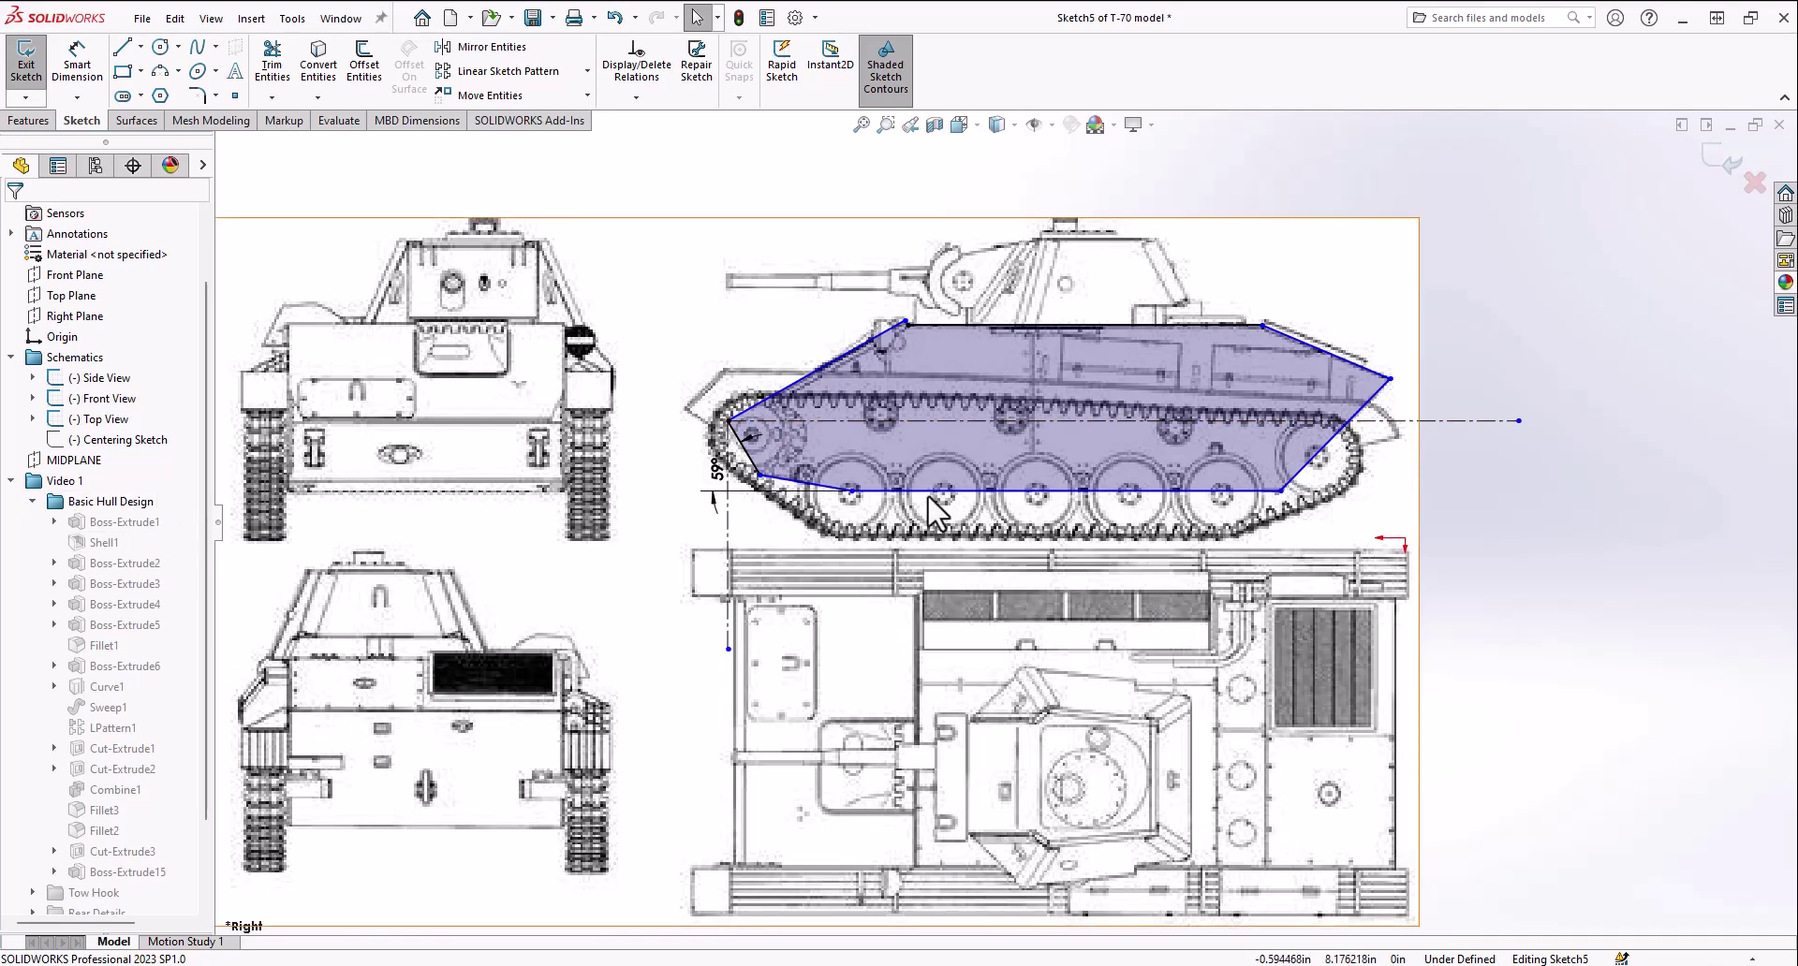
Exit the hull profile sketch and roll the model back to before Boss-Extrude1, leaving only the schematics
{"action": "left_click", "coordinate": [1334, 435]}
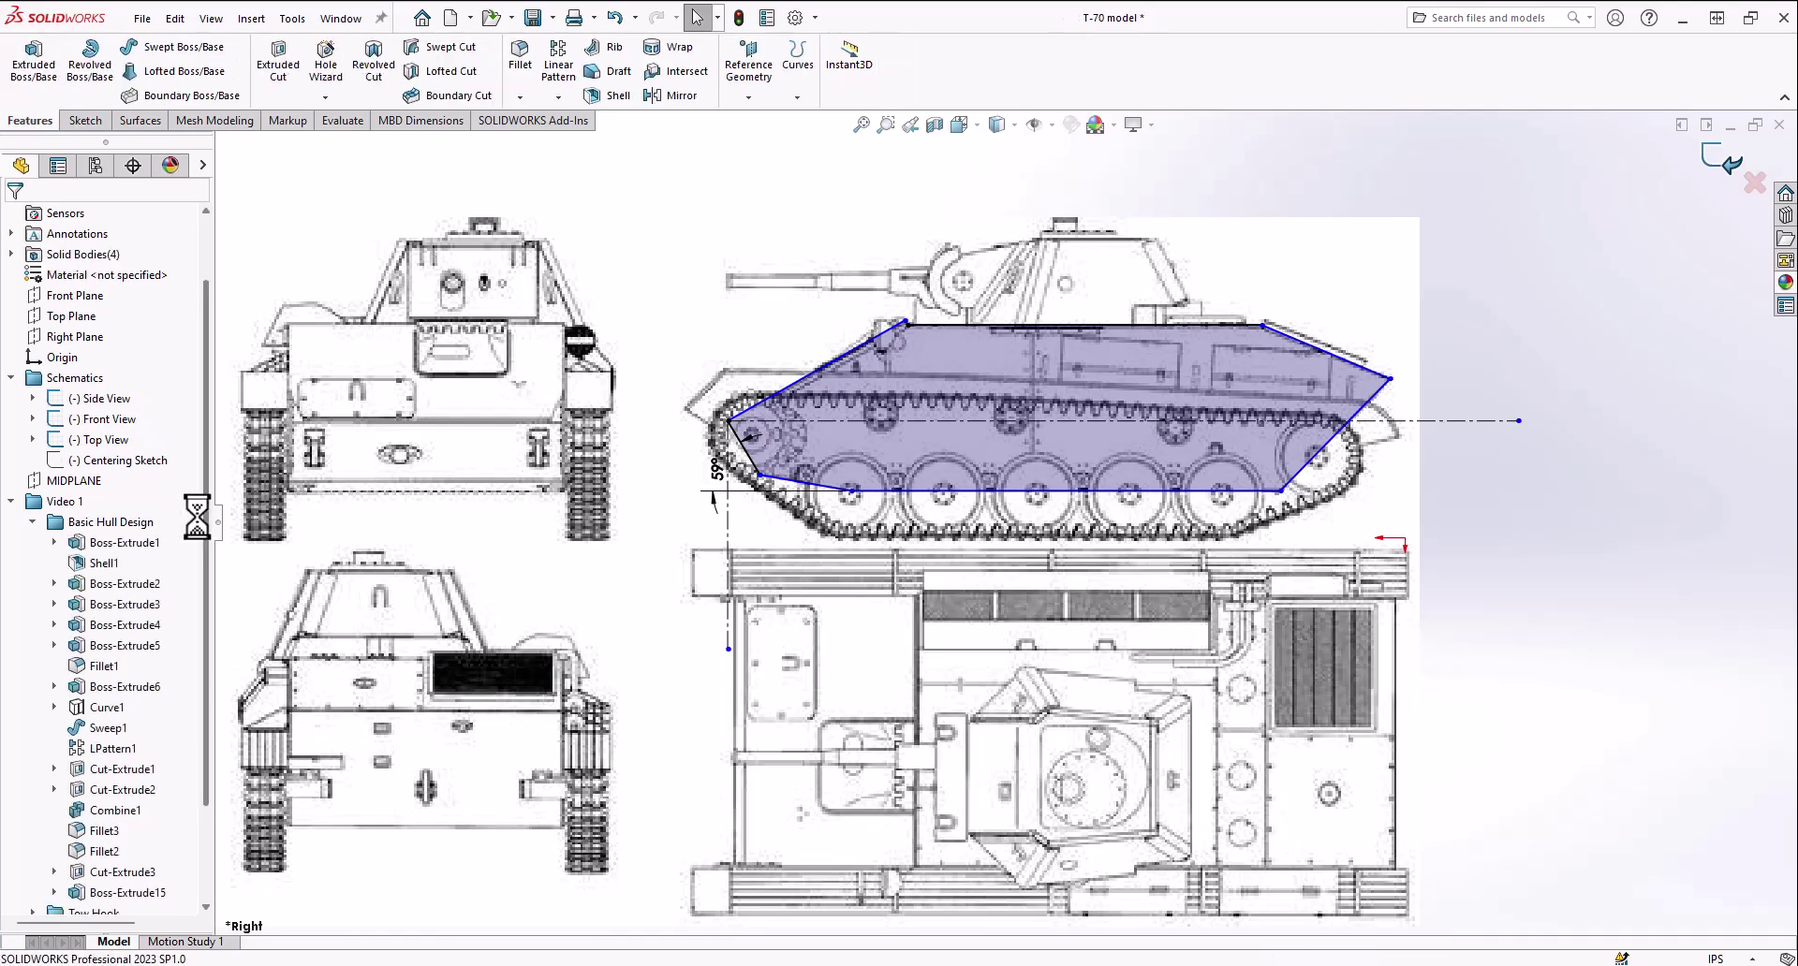
{"action": "right_click", "coordinate": [113, 543]}
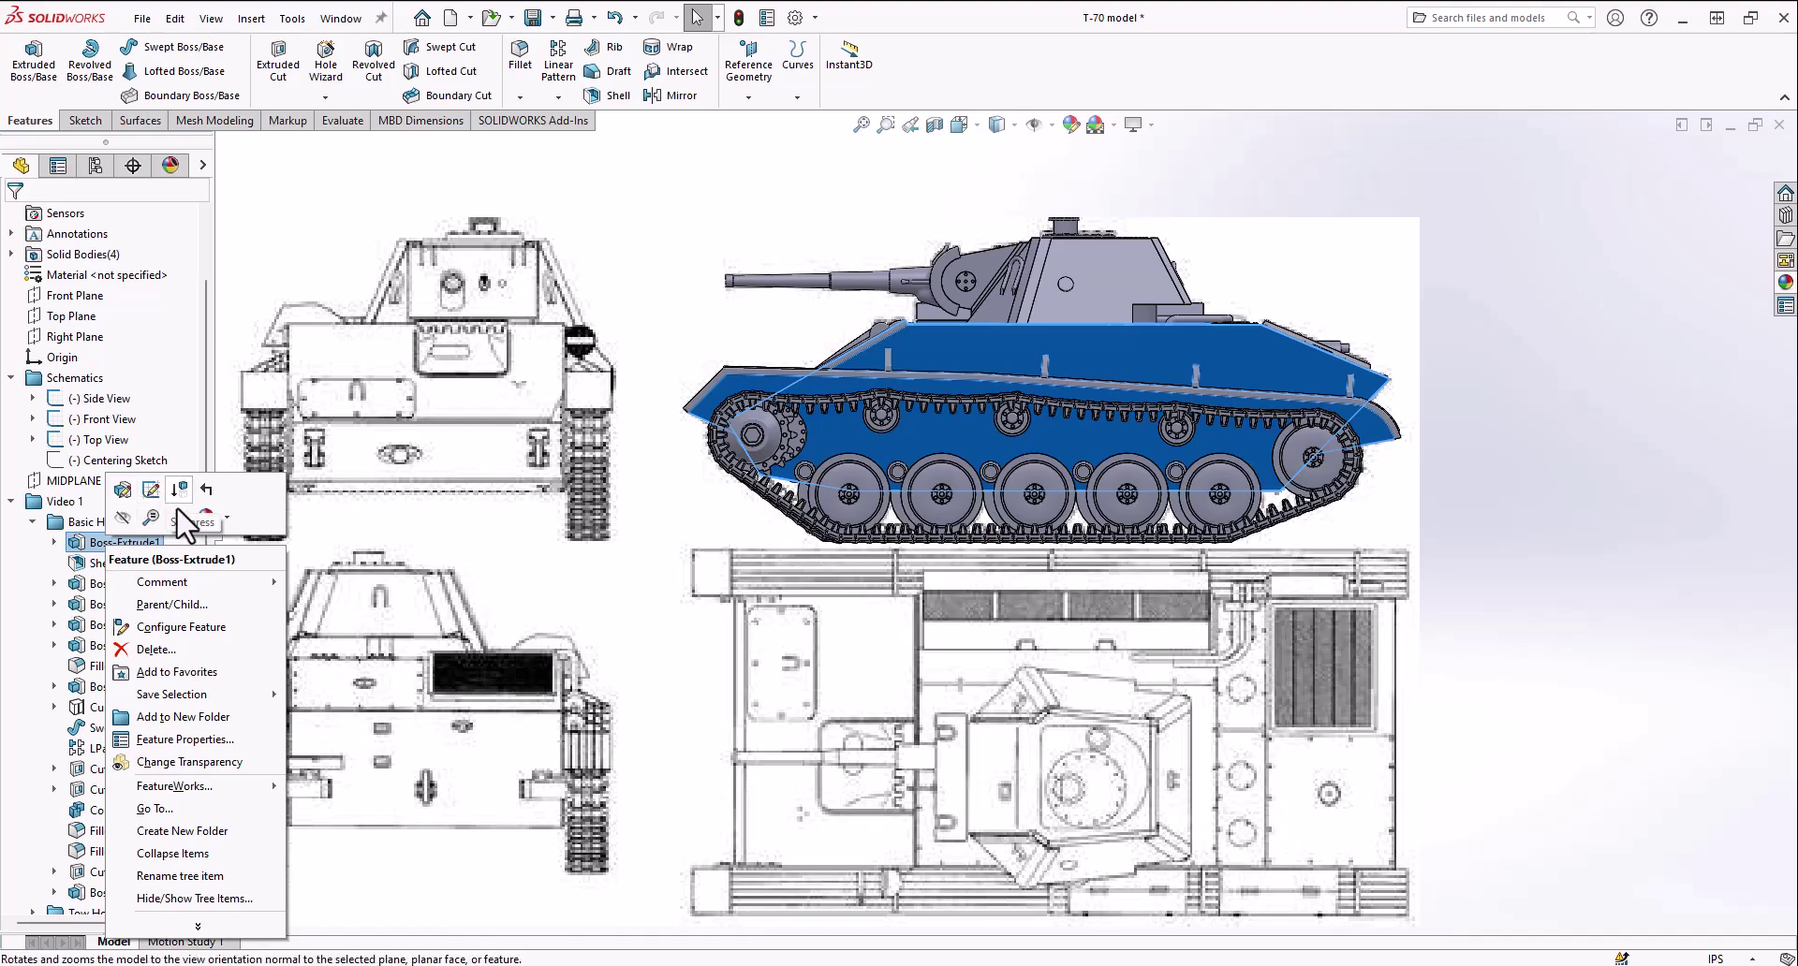
{"action": "left_click", "coordinate": [198, 493]}
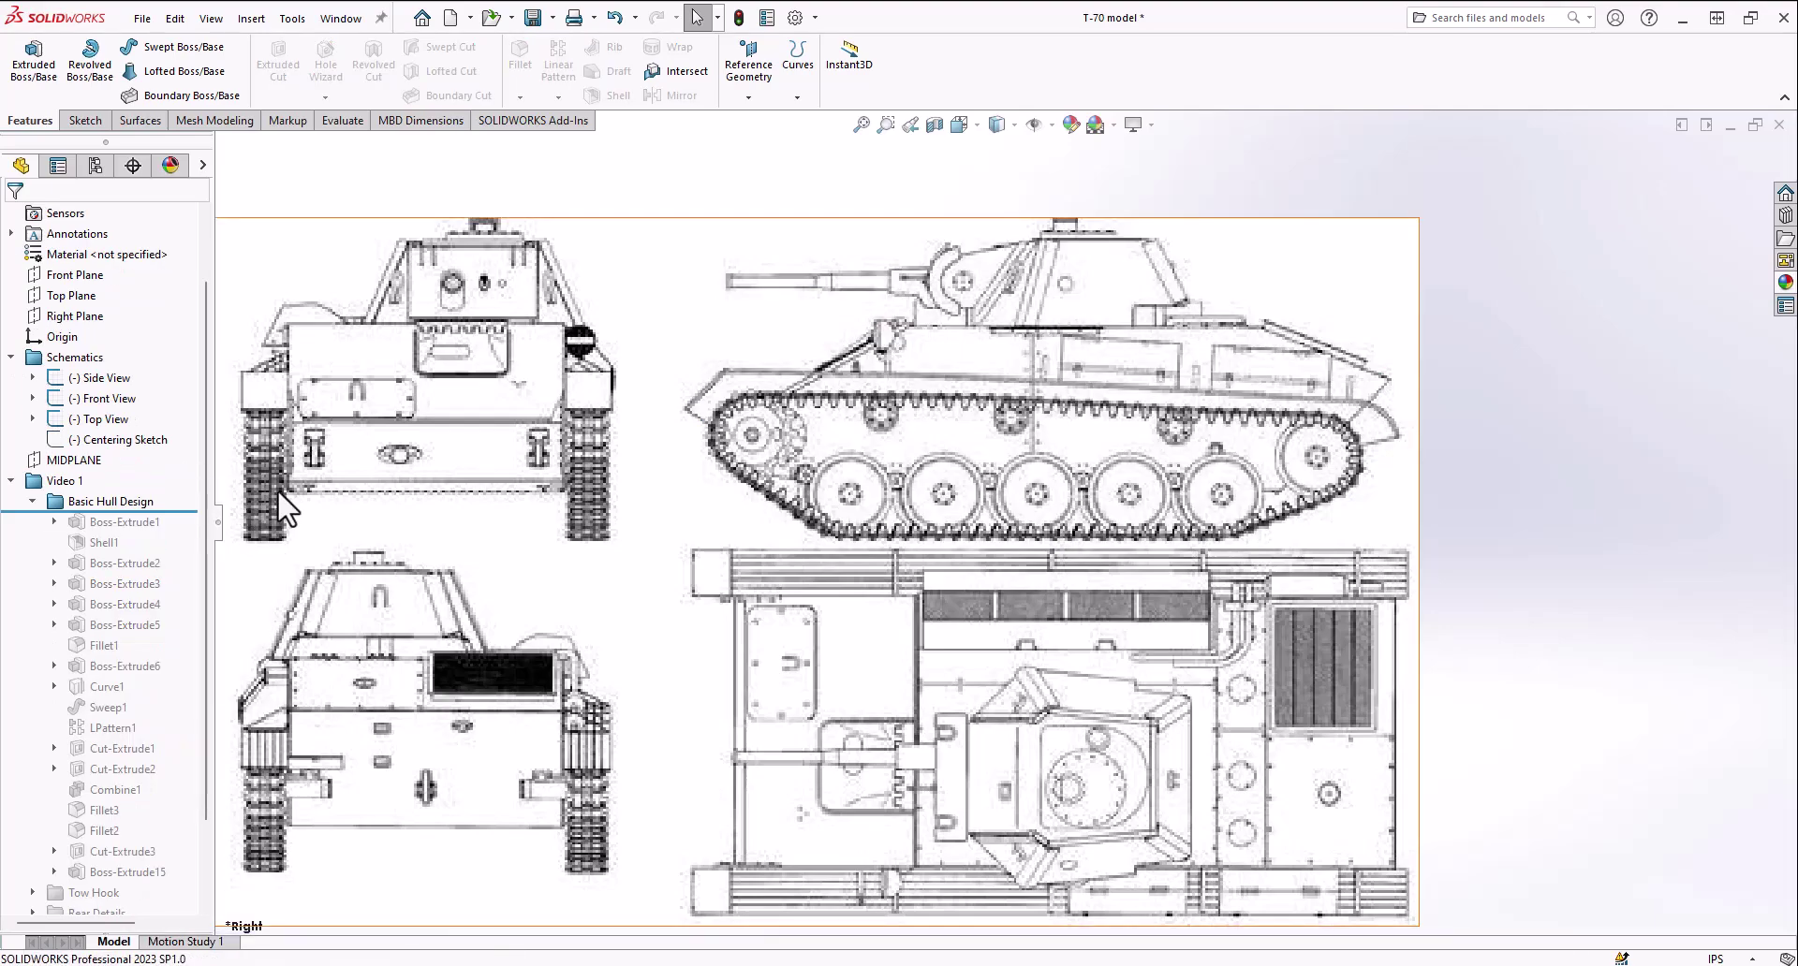
{"action": "middle_click_drag", "start_coordinate": [809, 446], "coordinate": [1, 540]}
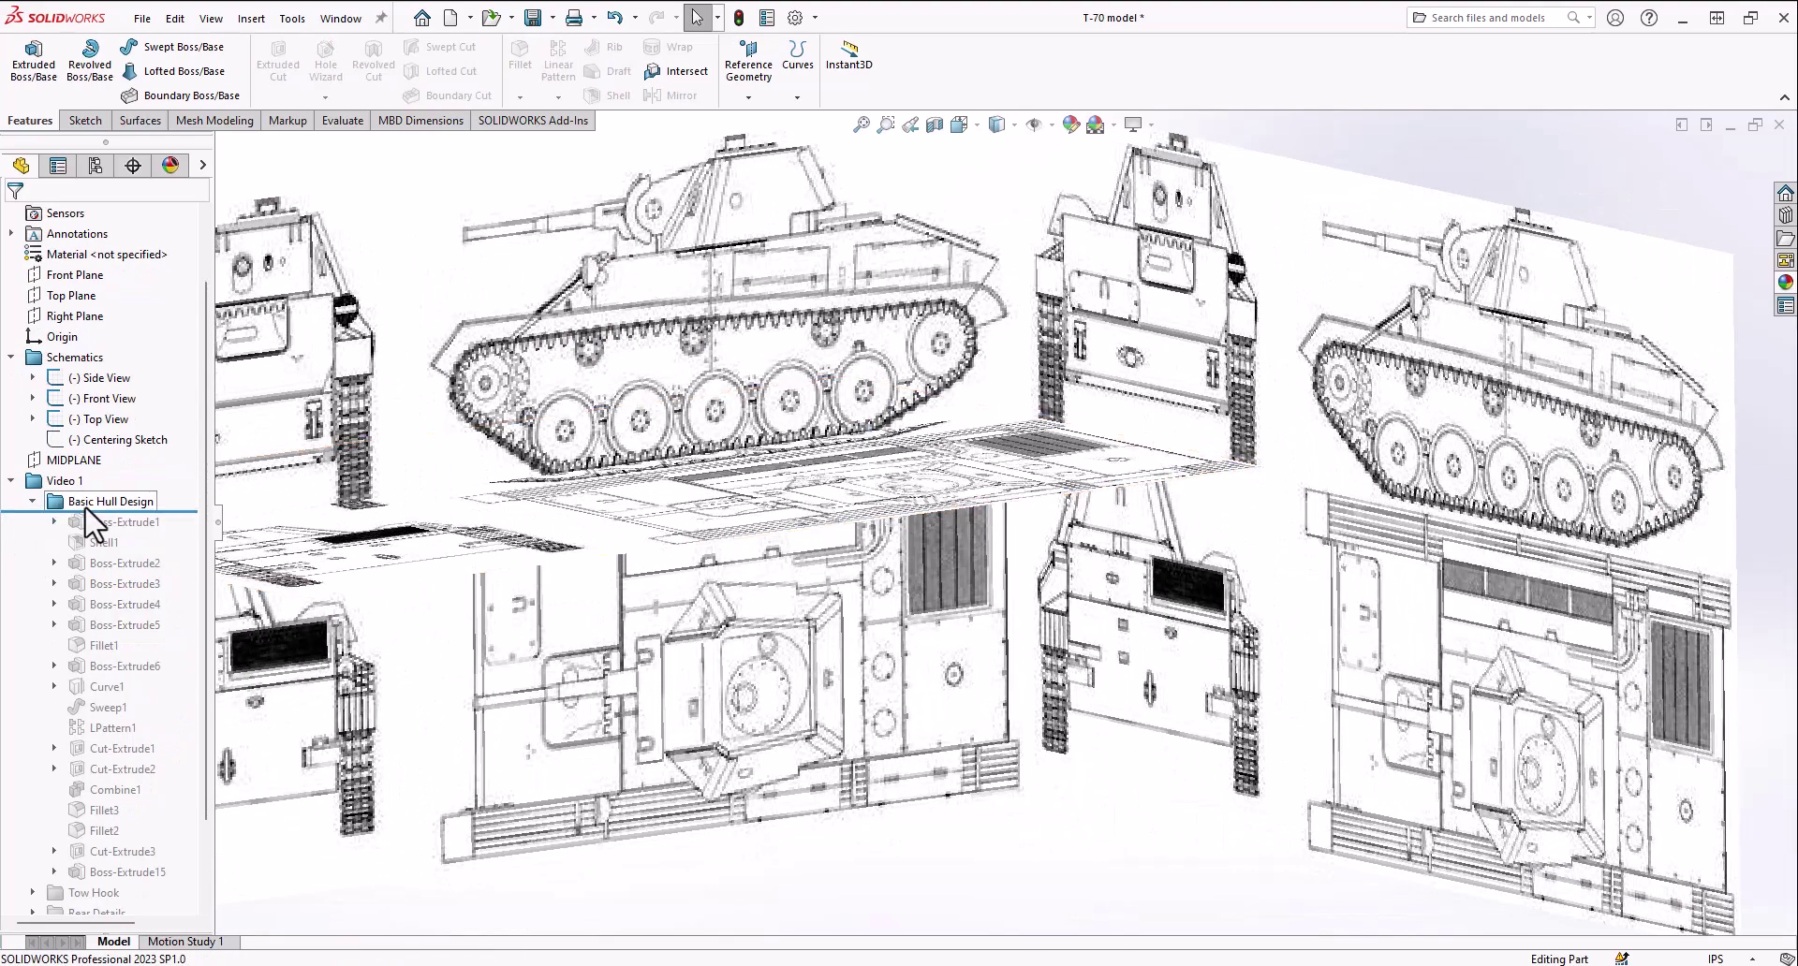
Roll the model forward to include Boss-Extrude1 and compare the half hull's width with the front-view drawing in the Front view
{"action": "left_click_drag", "start_coordinate": [85, 510], "coordinate": [105, 533]}
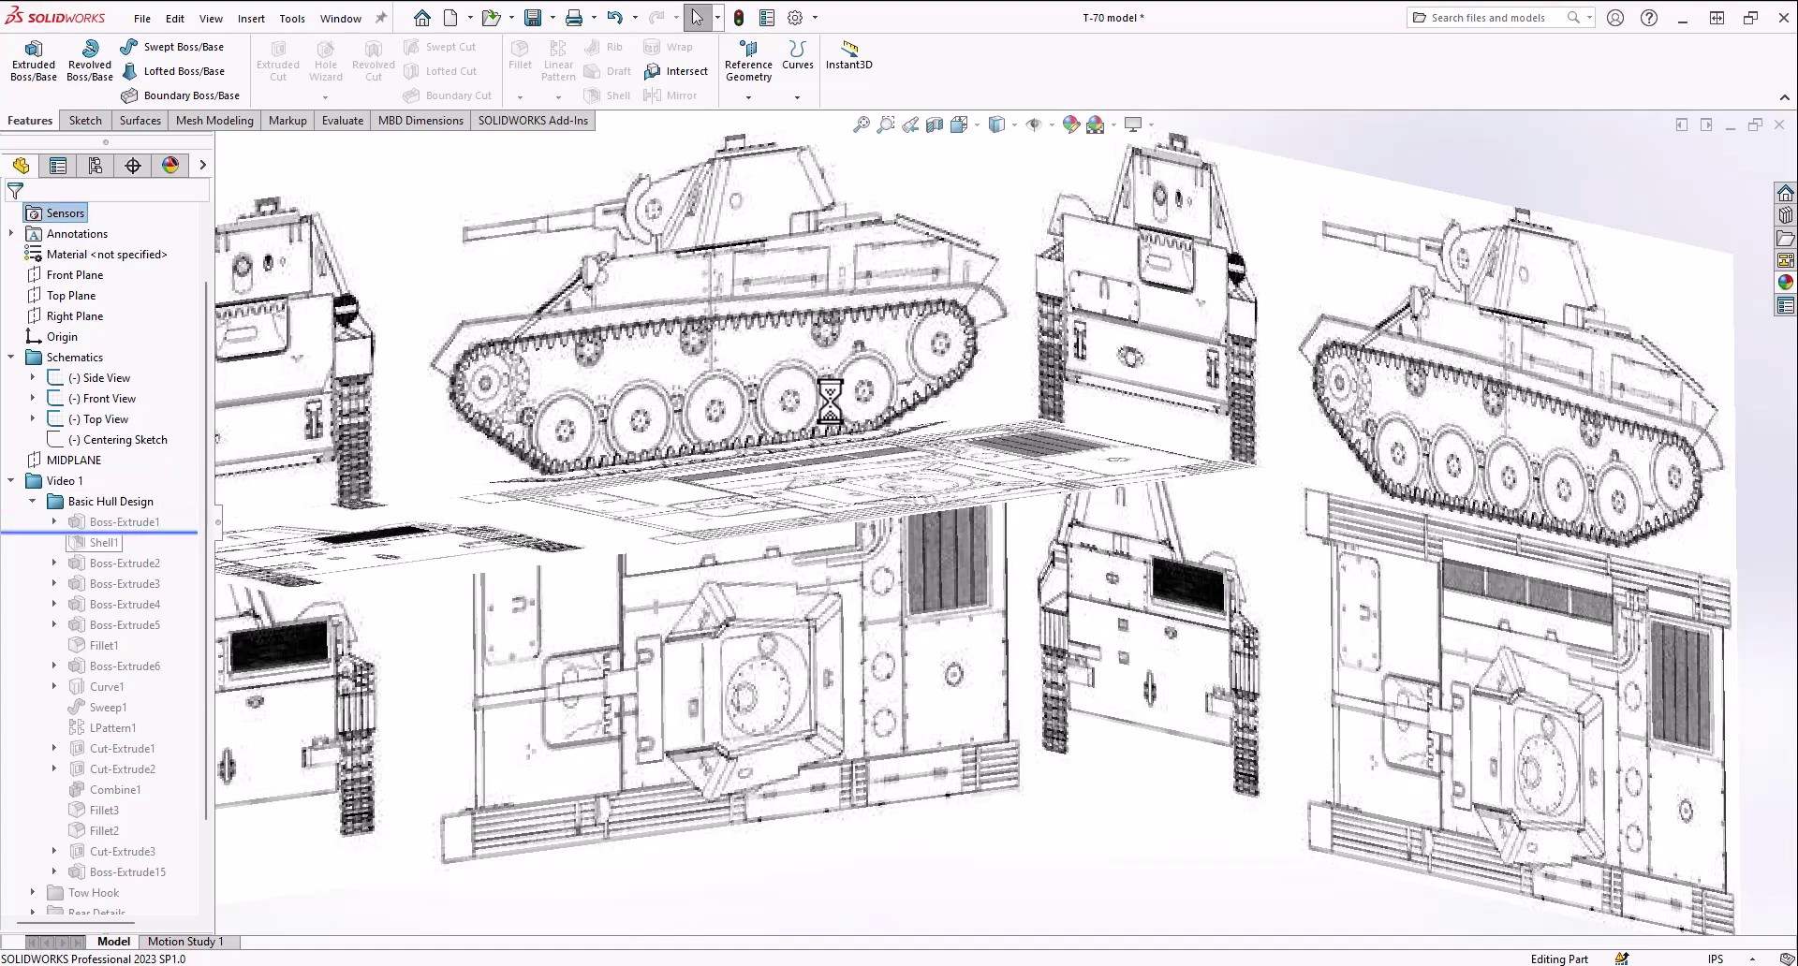
{"action": "middle_click_drag", "start_coordinate": [878, 384], "coordinate": [996, 344]}
{"action": "left_click", "coordinate": [959, 125]}
{"action": "left_click", "coordinate": [845, 582]}
{"action": "scroll", "coordinate": [869, 480], "scroll_direction": "down", "scroll_amount": 4}
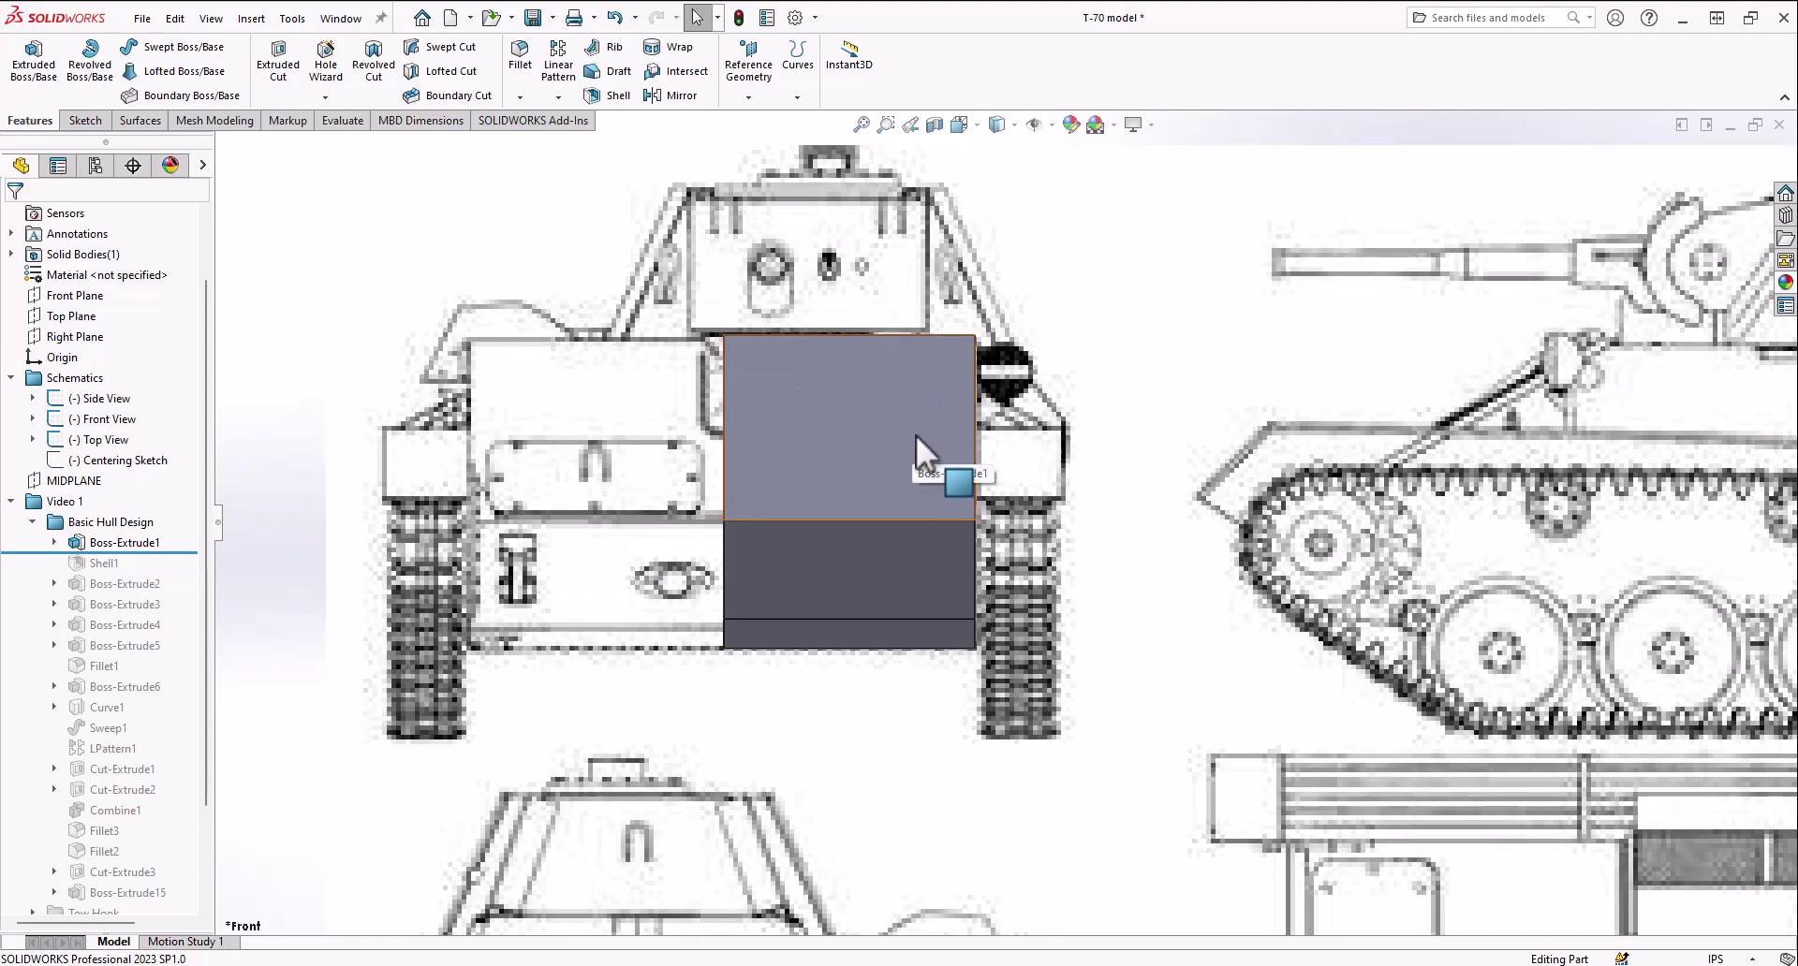
{"action": "middle_click_drag", "start_coordinate": [915, 434], "coordinate": [869, 477]}
{"action": "scroll", "coordinate": [868, 476], "scroll_direction": "up", "scroll_amount": 1}
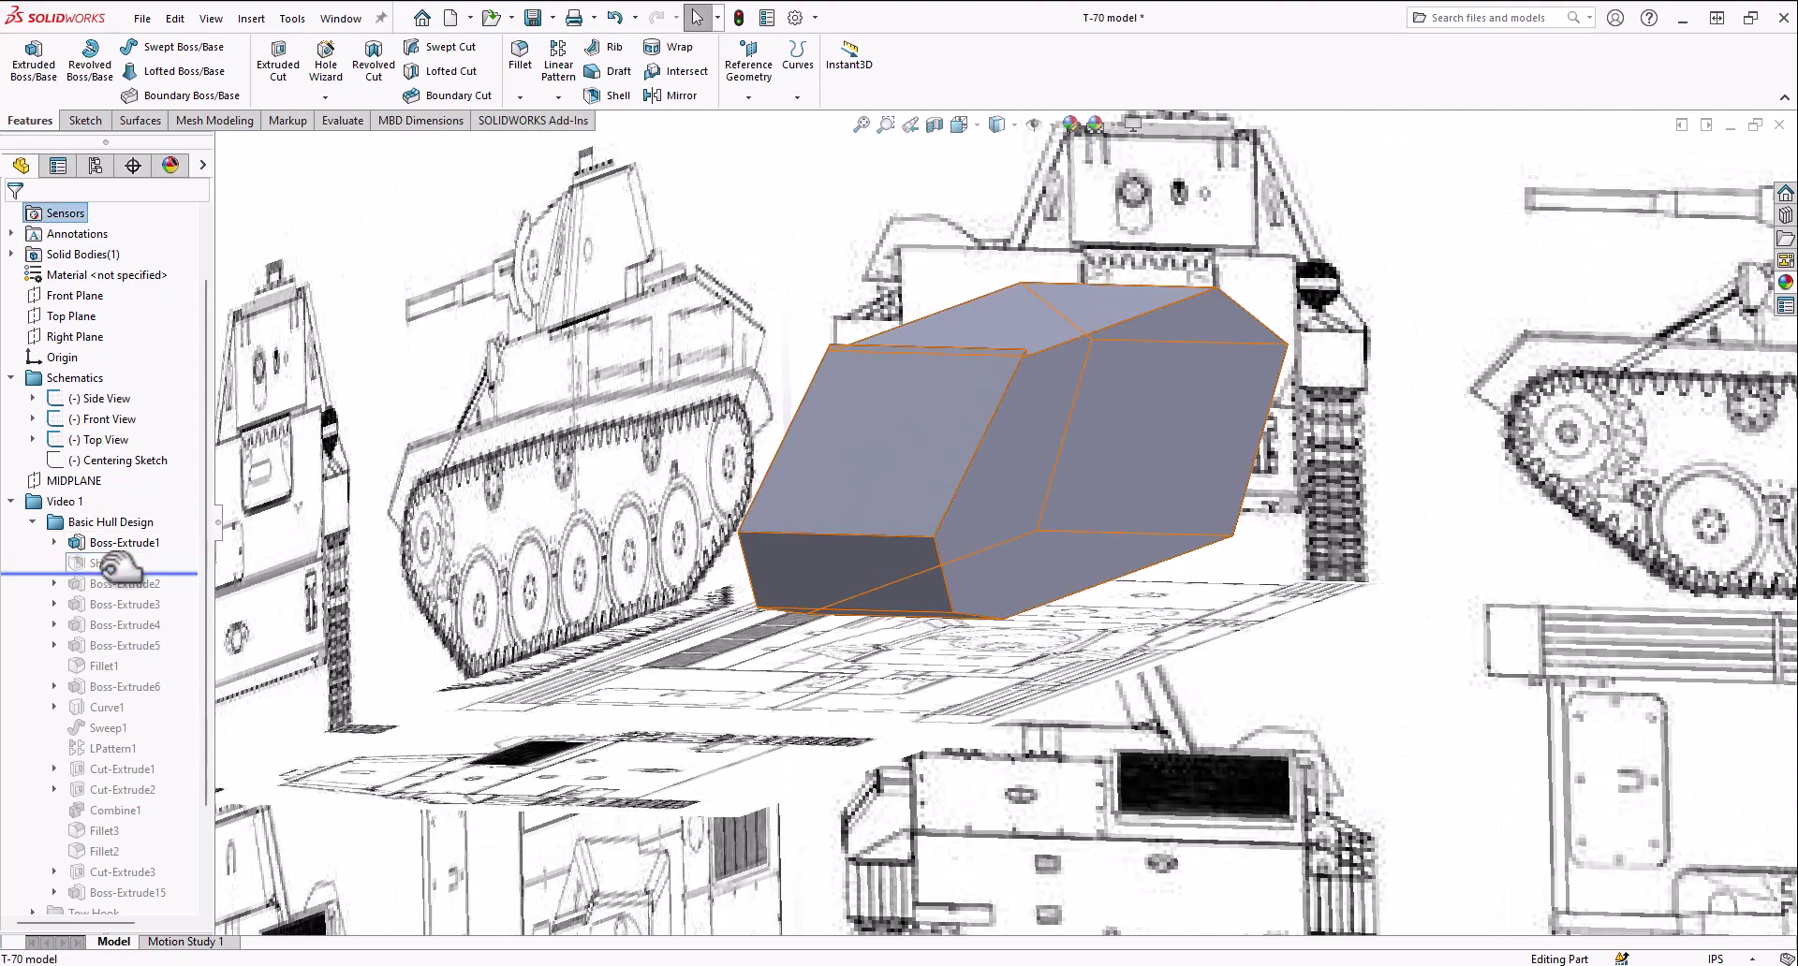
Roll the model forward to include Shell1 and inspect the half hull's hollow interior and outer side
{"action": "left_click_drag", "start_coordinate": [117, 567], "coordinate": [117, 572]}
{"action": "middle_click_drag", "start_coordinate": [745, 487], "coordinate": [823, 277]}
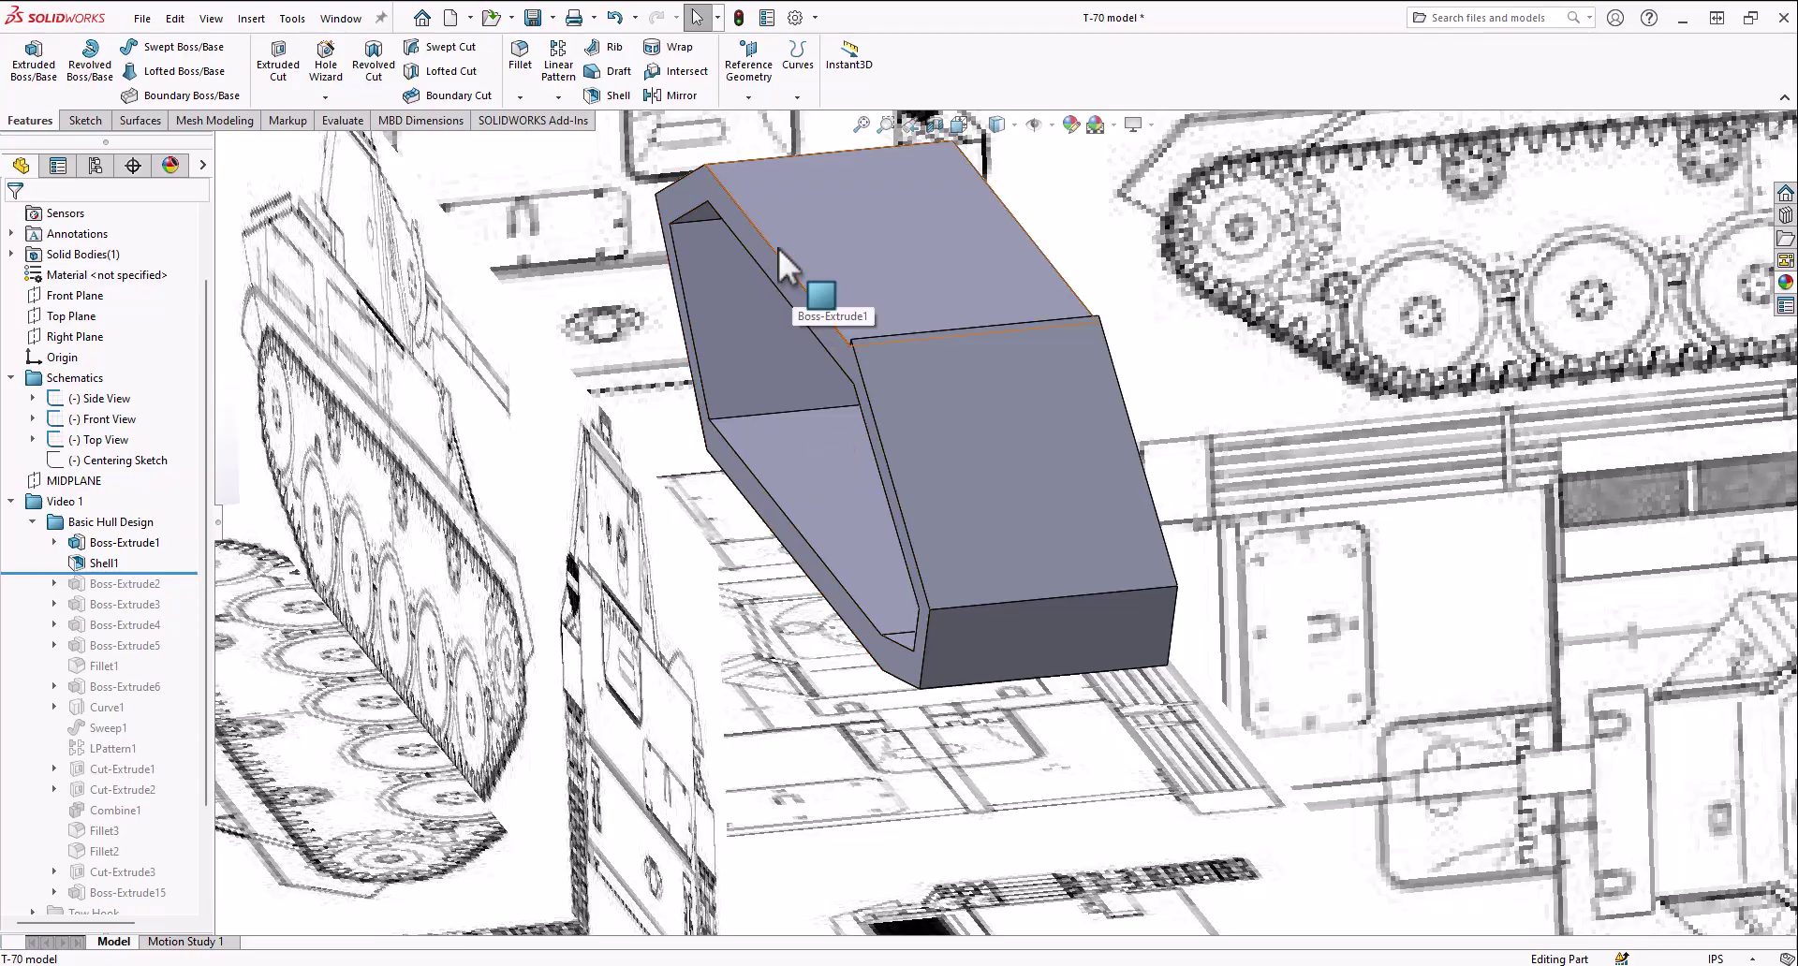
{"action": "middle_click_drag", "start_coordinate": [778, 248], "coordinate": [850, 331]}
{"action": "middle_click_drag", "start_coordinate": [834, 262], "coordinate": [894, 459]}
{"action": "middle_click_drag", "start_coordinate": [659, 447], "coordinate": [721, 492]}
{"action": "scroll", "coordinate": [721, 493], "scroll_direction": "down", "scroll_amount": 3}
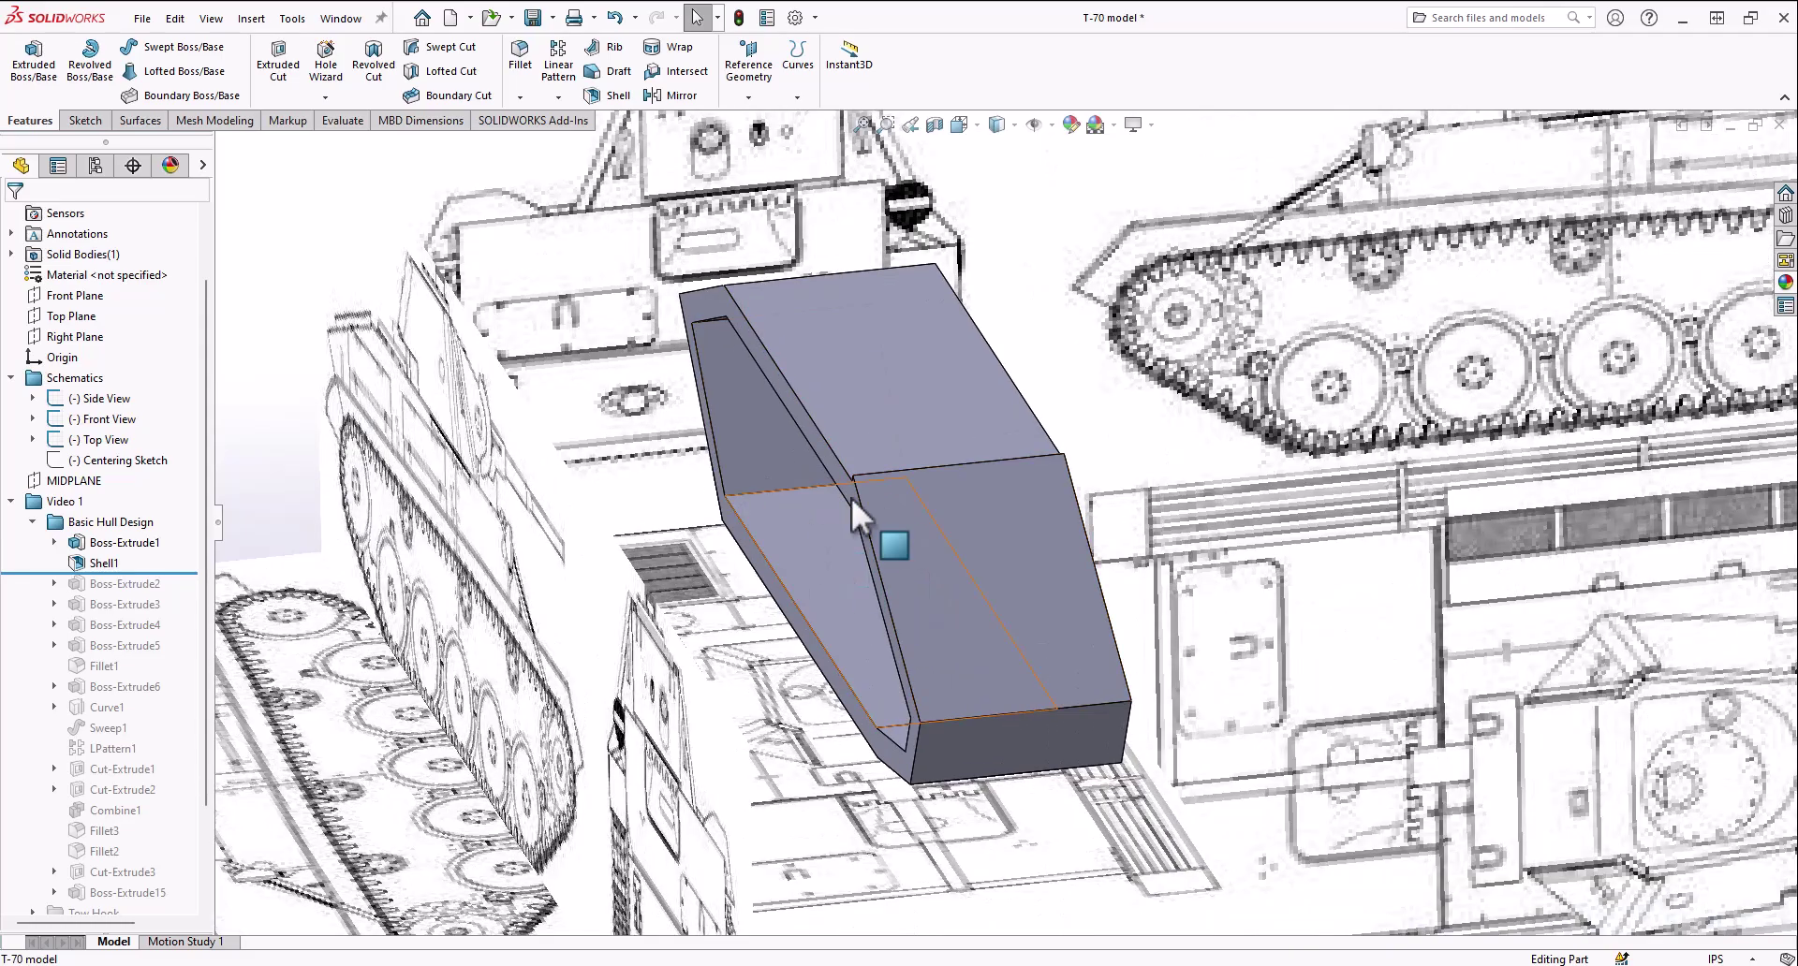
{"action": "mouse_move", "coordinate": [913, 509]}
{"action": "middle_mouse_down"}
{"action": "mouse_move", "coordinate": [786, 422]}
{"action": "mouse_move", "coordinate": [971, 539]}
{"action": "mouse_move", "coordinate": [1103, 422]}
{"action": "mouse_move", "coordinate": [1095, 494]}
{"action": "mouse_move", "coordinate": [1020, 661]}
{"action": "mouse_move", "coordinate": [941, 578]}
{"action": "mouse_move", "coordinate": [857, 572]}
{"action": "mouse_move", "coordinate": [890, 586]}
{"action": "mouse_move", "coordinate": [1036, 522]}
{"action": "mouse_move", "coordinate": [1065, 614]}
{"action": "mouse_move", "coordinate": [827, 507]}
{"action": "middle_mouse_up"}
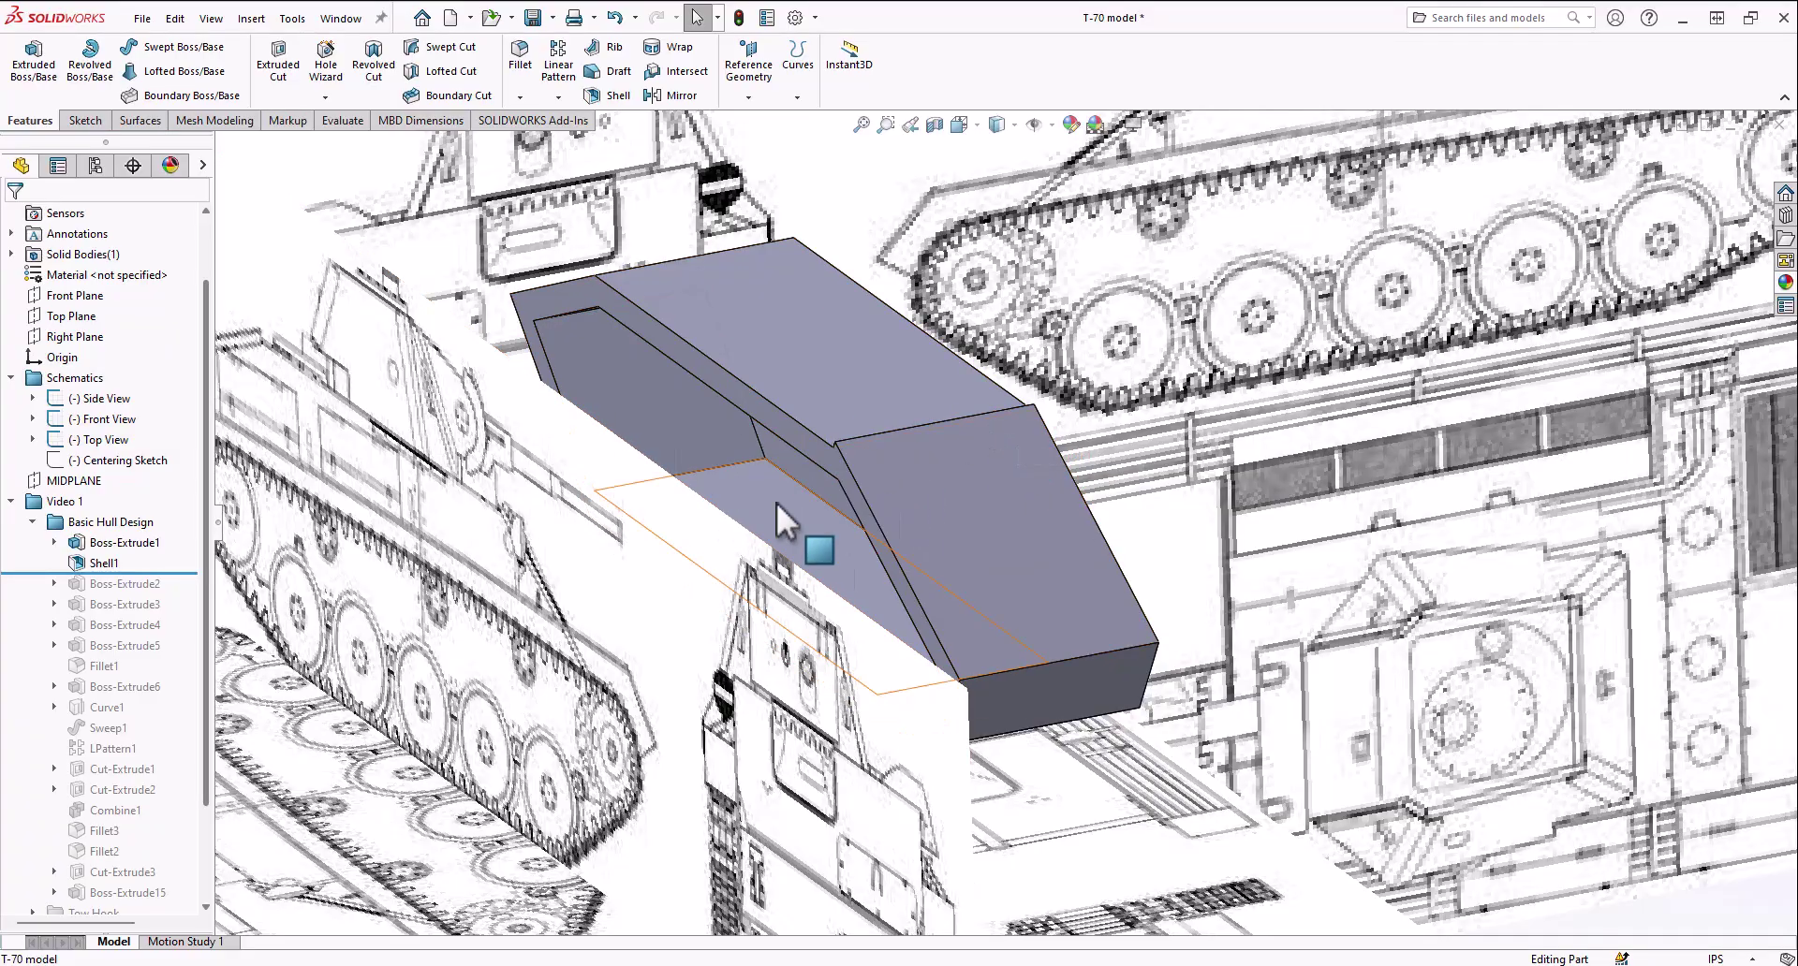
{"action": "mouse_move", "coordinate": [795, 463]}
{"action": "middle_mouse_down"}
{"action": "mouse_move", "coordinate": [668, 547]}
{"action": "mouse_move", "coordinate": [581, 709]}
{"action": "mouse_move", "coordinate": [674, 599]}
{"action": "mouse_move", "coordinate": [805, 515]}
{"action": "mouse_move", "coordinate": [1005, 440]}
{"action": "mouse_move", "coordinate": [898, 602]}
{"action": "mouse_move", "coordinate": [941, 459]}
{"action": "mouse_move", "coordinate": [886, 468]}
{"action": "mouse_move", "coordinate": [922, 466]}
{"action": "middle_mouse_up"}
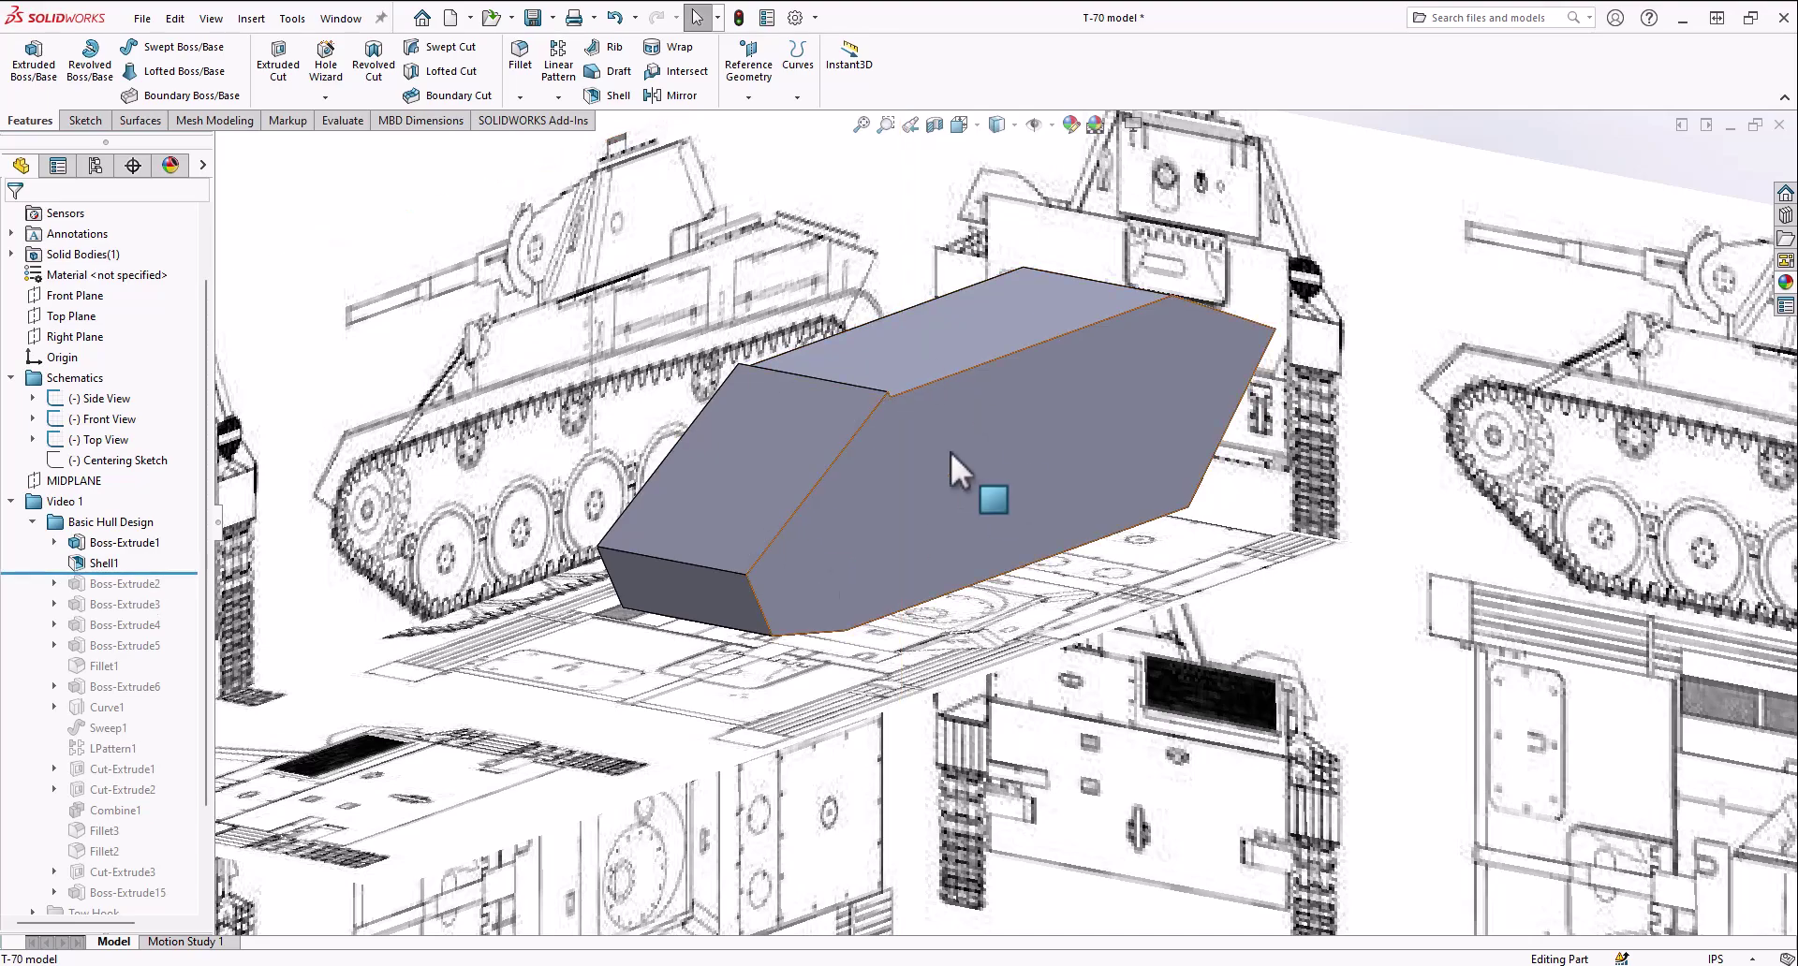
Roll the model forward to include Boss-Extrude2 and compare the fender's front end with the side-view drawing
{"action": "left_click_drag", "start_coordinate": [131, 592], "coordinate": [131, 593]}
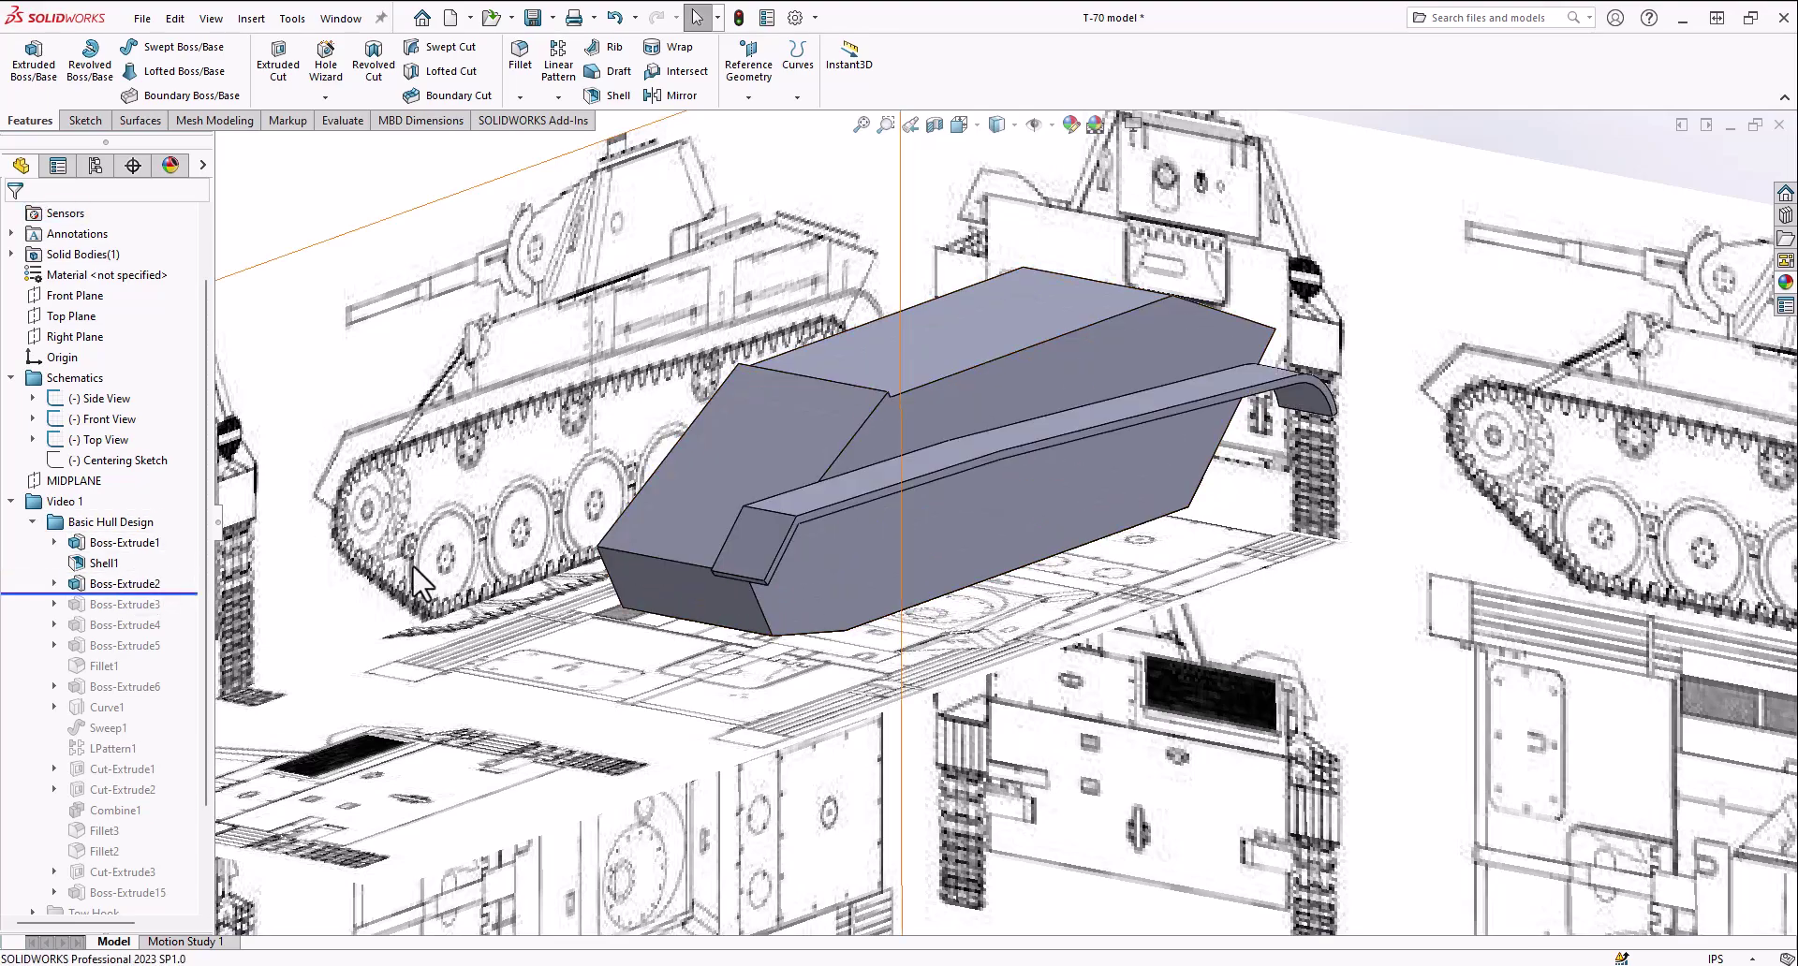
{"action": "mouse_move", "coordinate": [890, 490]}
{"action": "middle_mouse_down"}
{"action": "mouse_move", "coordinate": [762, 478]}
{"action": "mouse_move", "coordinate": [798, 465]}
{"action": "mouse_move", "coordinate": [770, 453]}
{"action": "mouse_move", "coordinate": [711, 496]}
{"action": "middle_mouse_up"}
{"action": "scroll", "coordinate": [624, 550], "scroll_direction": "down", "scroll_amount": 5}
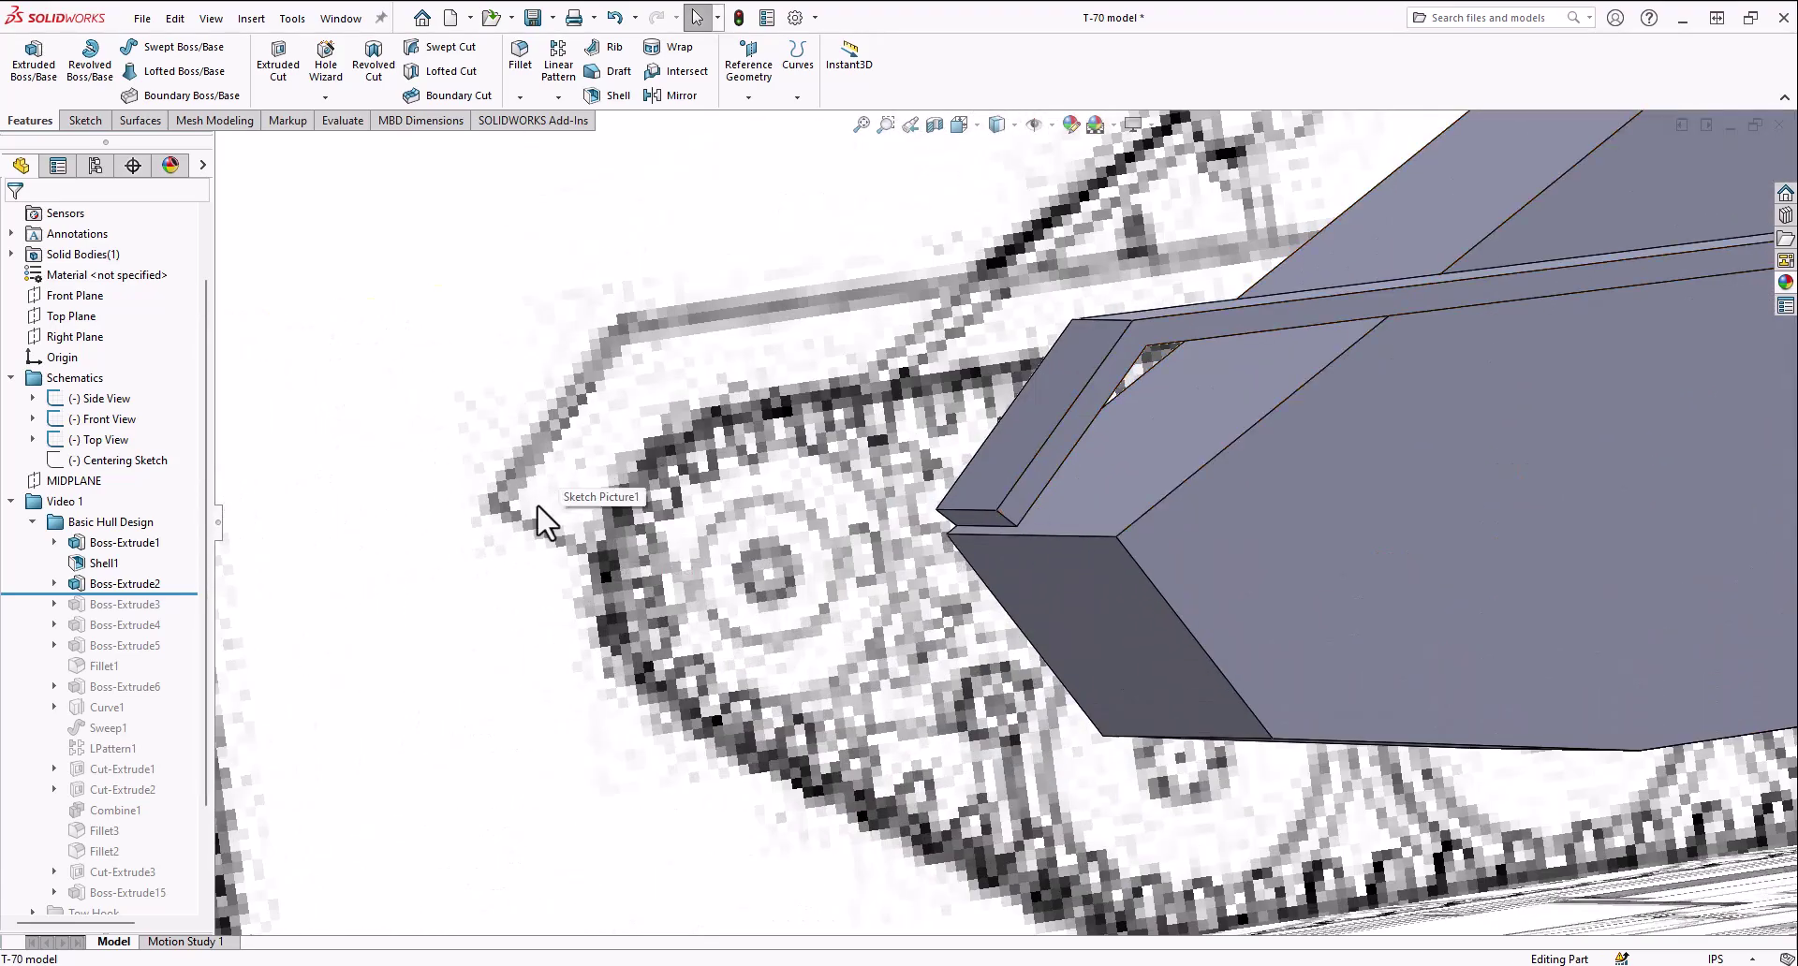
{"action": "scroll", "coordinate": [1240, 435], "scroll_direction": "up", "scroll_amount": 10}
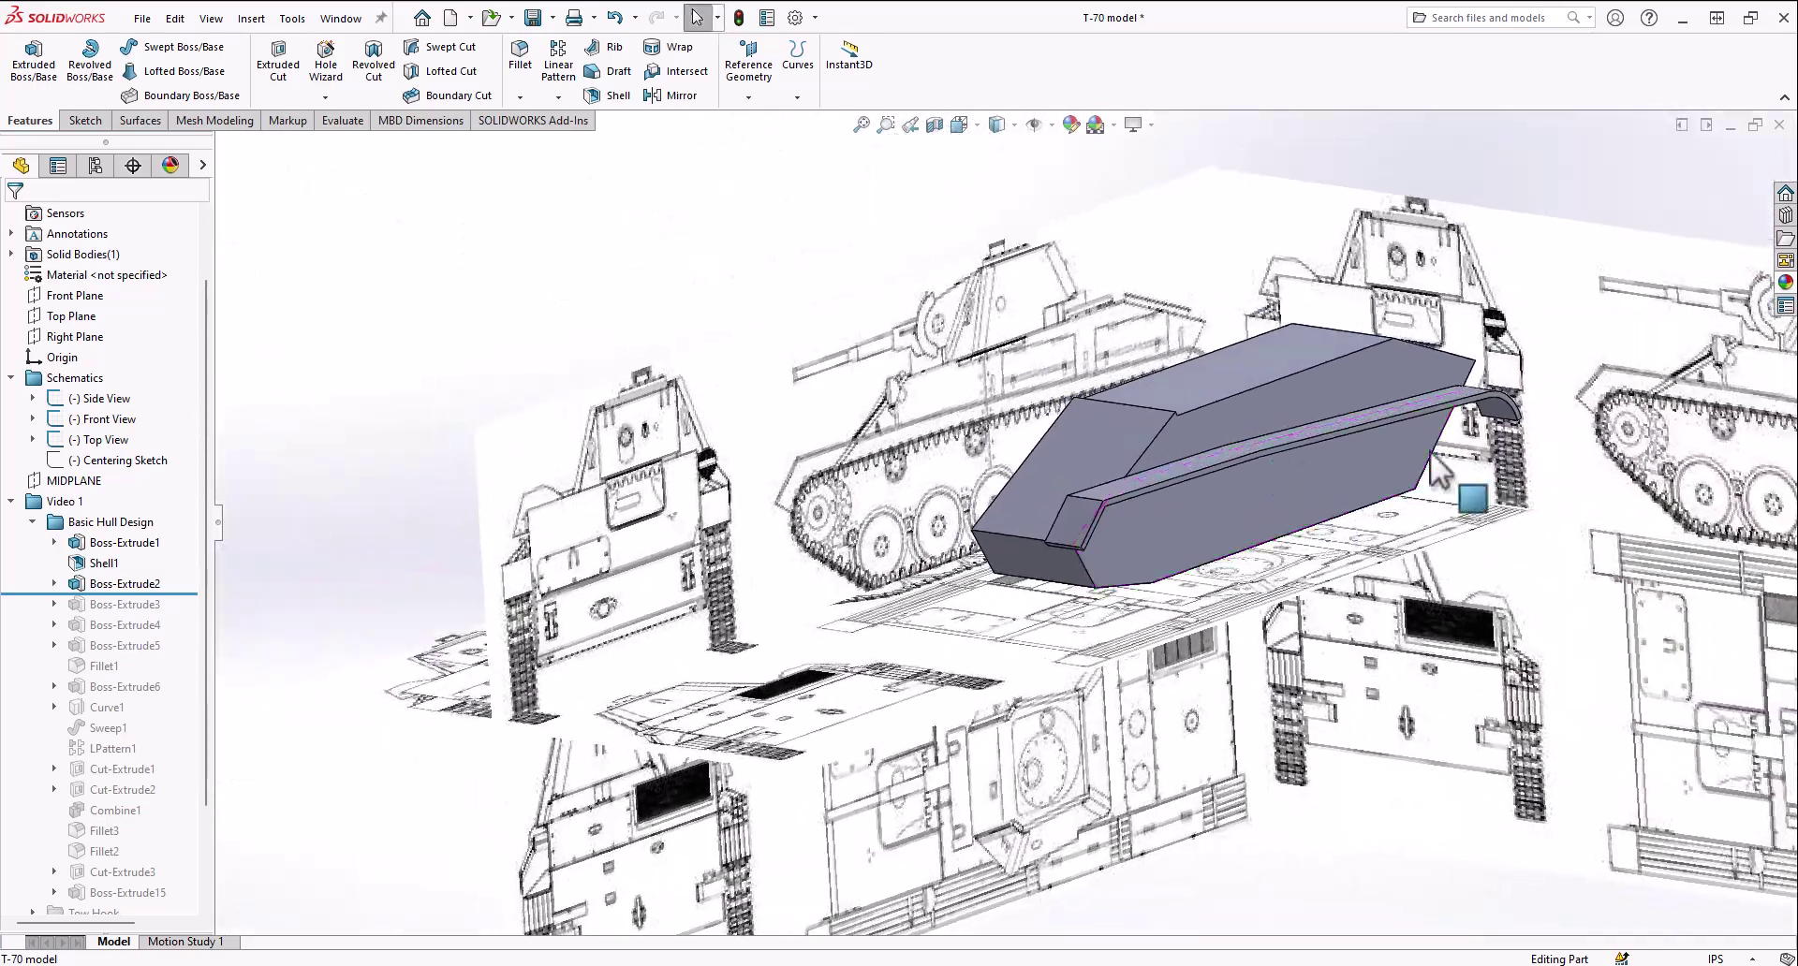
Inspect the fender along the hull side from its angled front end to its curved rear end
{"action": "scroll", "coordinate": [1457, 414], "scroll_direction": "down", "scroll_amount": 2}
{"action": "mouse_move", "coordinate": [1176, 426]}
{"action": "middle_mouse_down"}
{"action": "mouse_move", "coordinate": [1209, 436]}
{"action": "mouse_move", "coordinate": [1002, 414]}
{"action": "mouse_move", "coordinate": [1135, 413]}
{"action": "mouse_move", "coordinate": [1112, 309]}
{"action": "mouse_move", "coordinate": [1104, 559]}
{"action": "middle_mouse_up"}
{"action": "scroll", "coordinate": [1193, 440], "scroll_direction": "up", "scroll_amount": 3}
{"action": "scroll", "coordinate": [1104, 559], "scroll_direction": "down", "scroll_amount": 3}
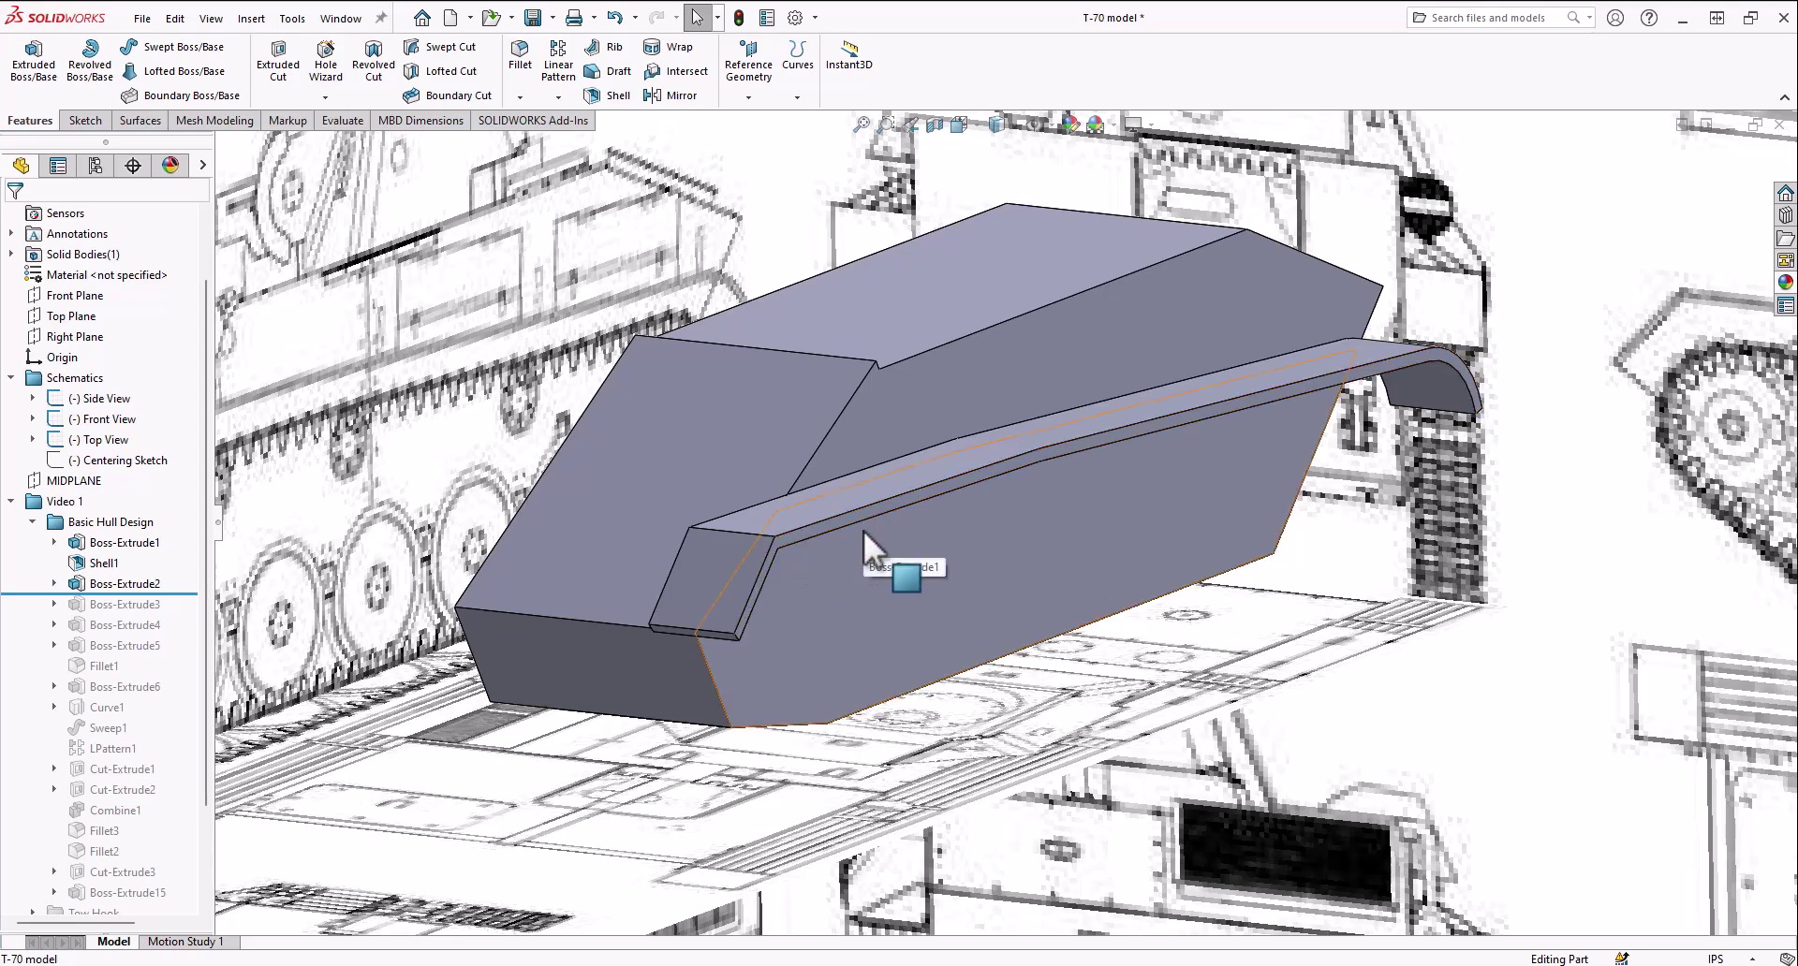
{"action": "scroll", "coordinate": [863, 530], "scroll_direction": "up", "scroll_amount": 3}
{"action": "middle_click_drag", "start_coordinate": [856, 501], "coordinate": [910, 535]}
{"action": "scroll", "coordinate": [913, 530], "scroll_direction": "down", "scroll_amount": 3}
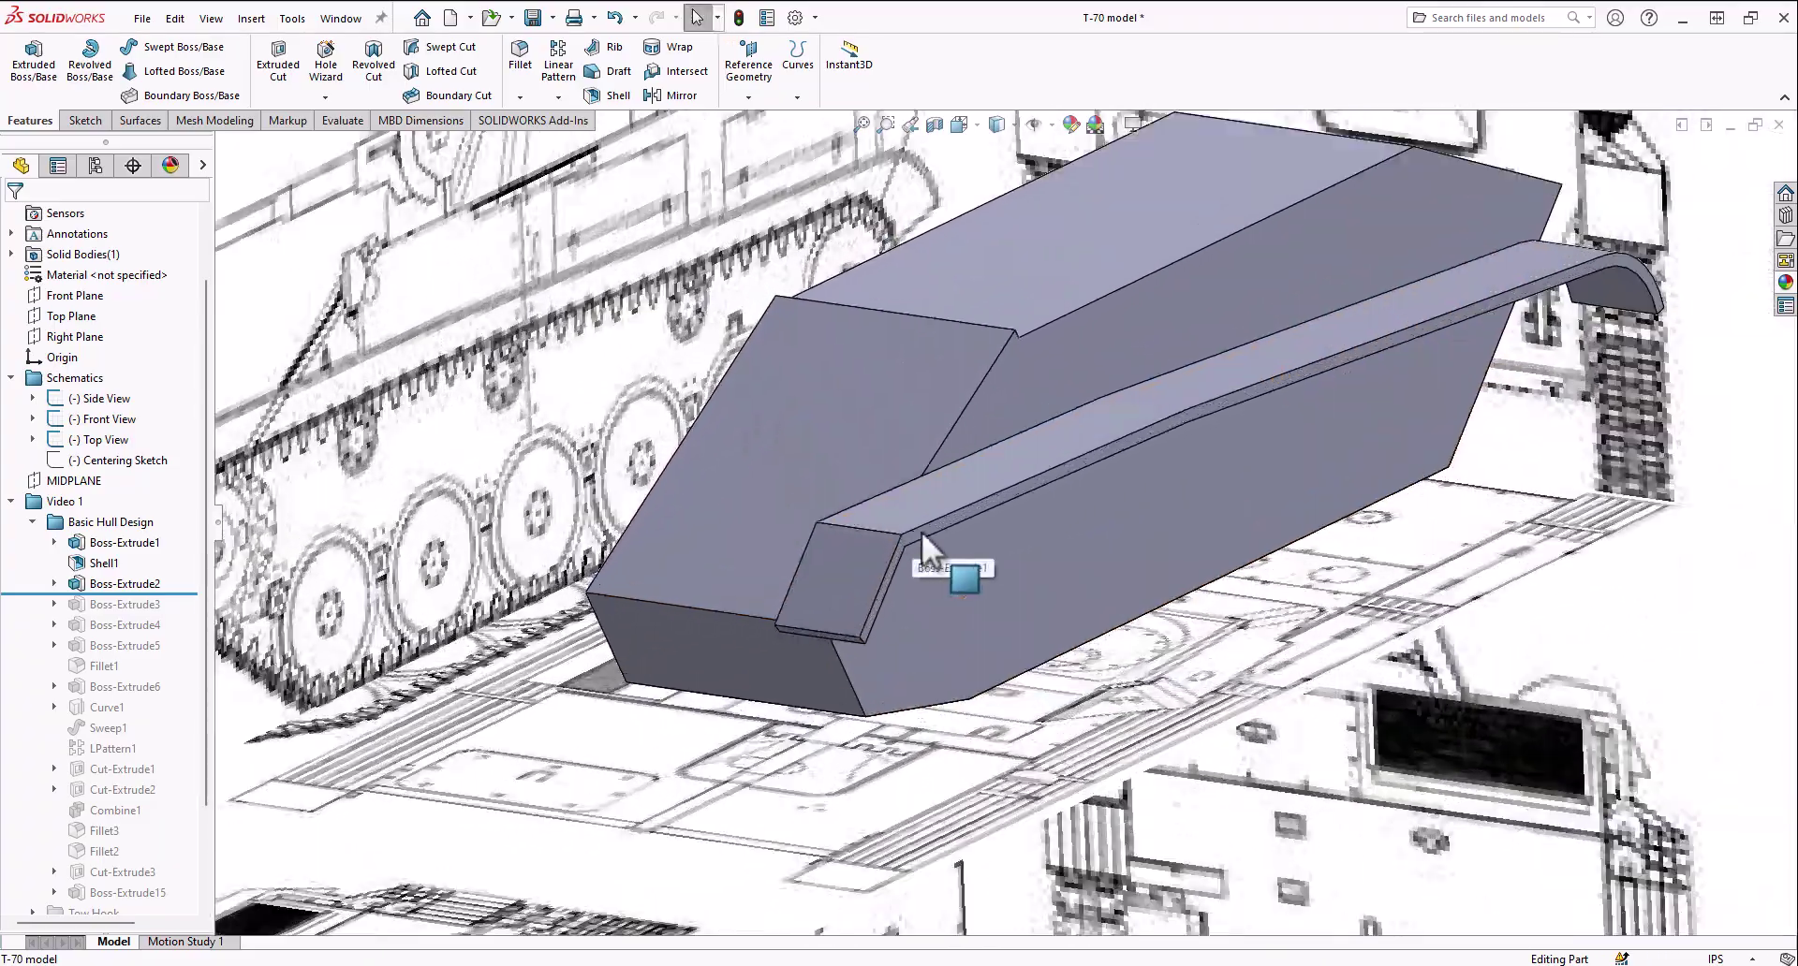
{"action": "scroll", "coordinate": [921, 531], "scroll_direction": "up", "scroll_amount": 3}
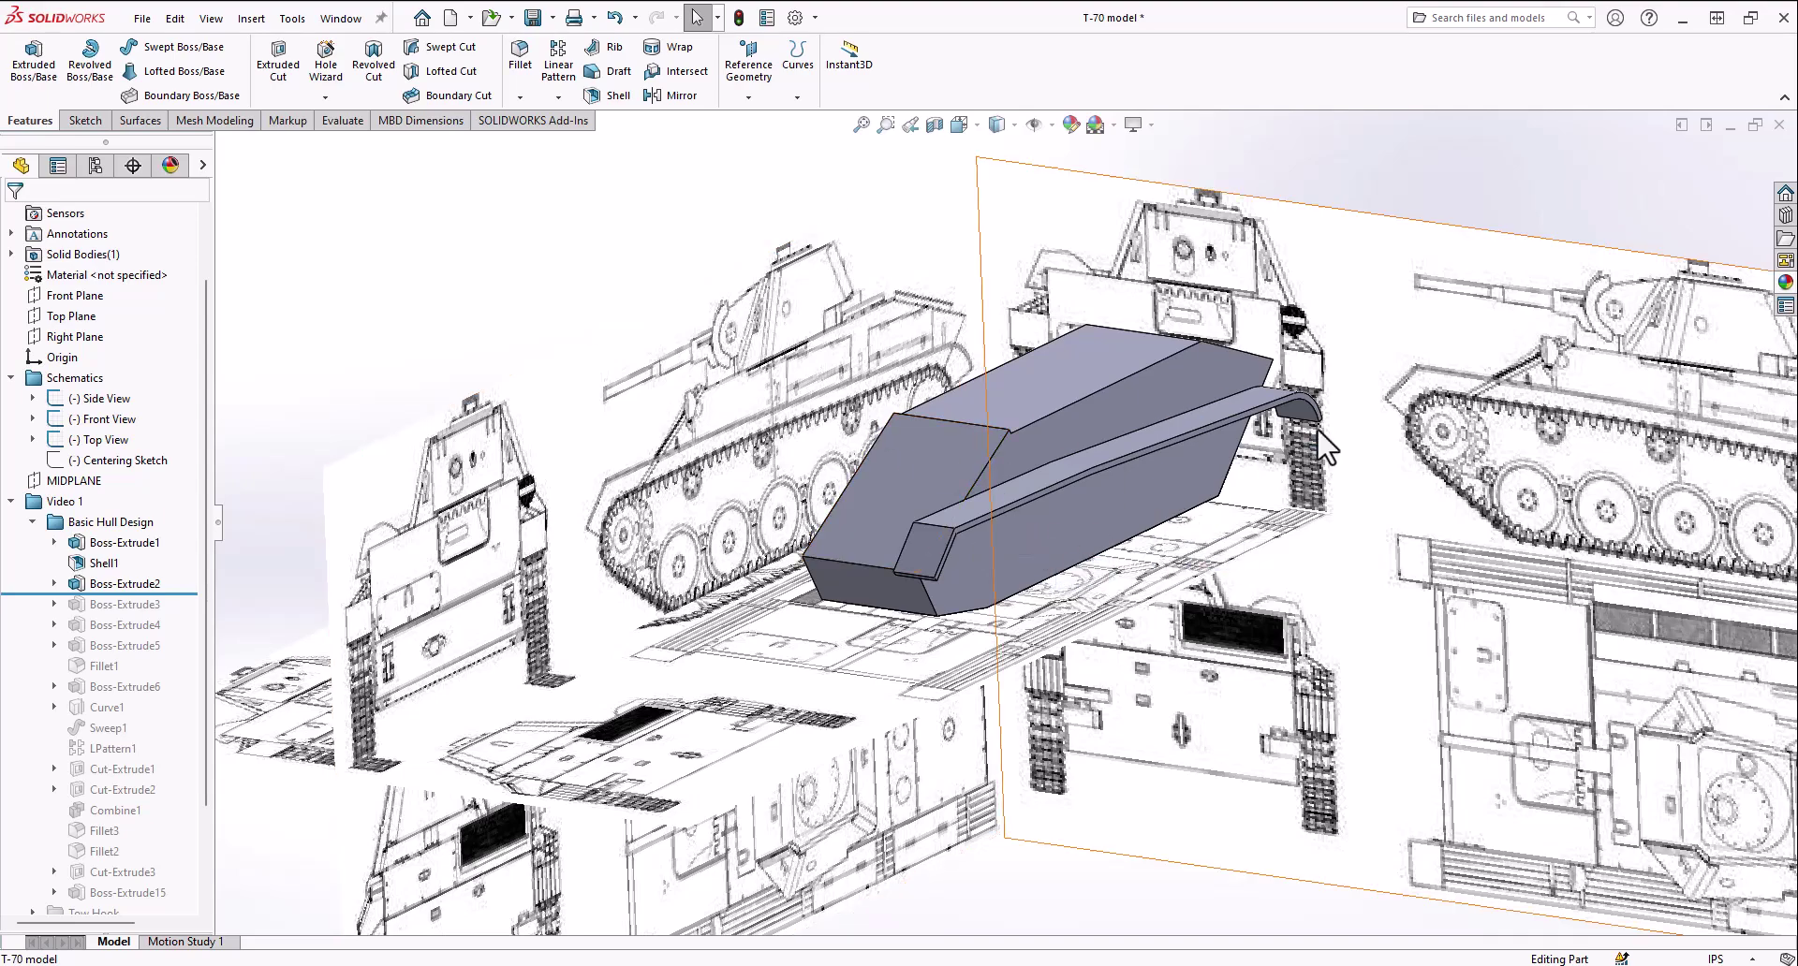
{"action": "scroll", "coordinate": [1039, 530], "scroll_direction": "down", "scroll_amount": 2}
{"action": "scroll", "coordinate": [1031, 532], "scroll_direction": "down", "scroll_amount": 1}
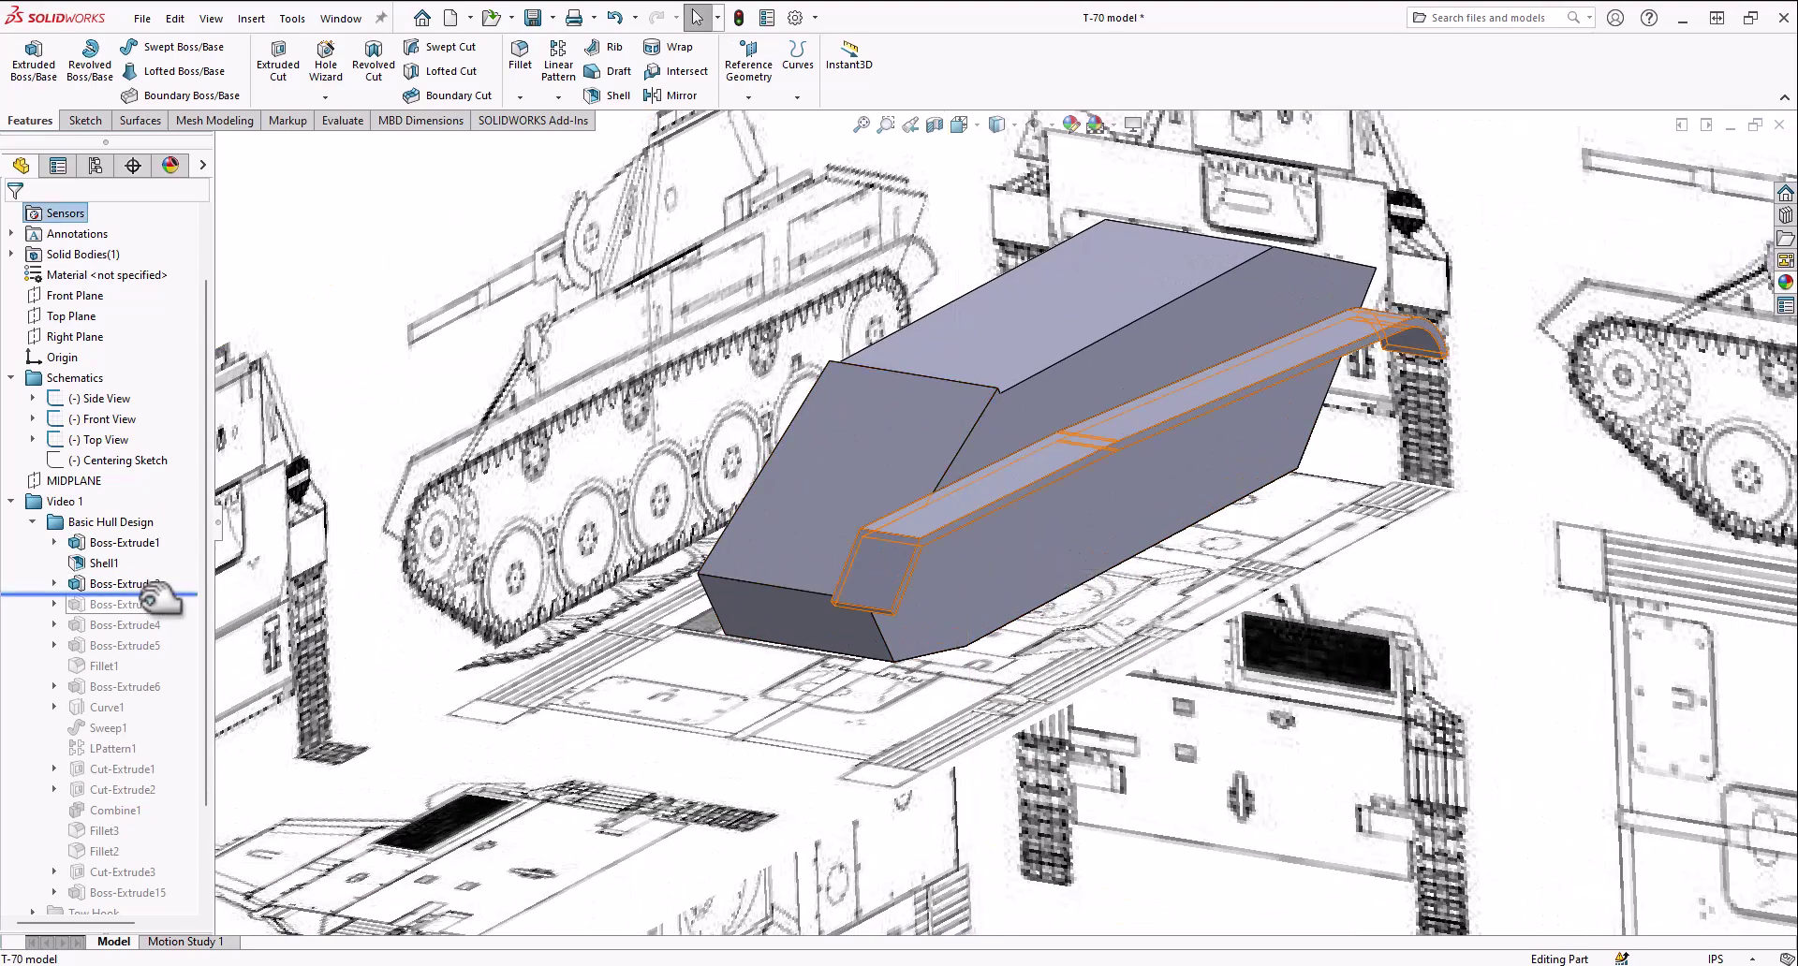
Roll the model forward past Boss-Extrude3 and back before it to compare the gap between the fender's front and the hull
{"action": "left_click_drag", "start_coordinate": [155, 601], "coordinate": [154, 614]}
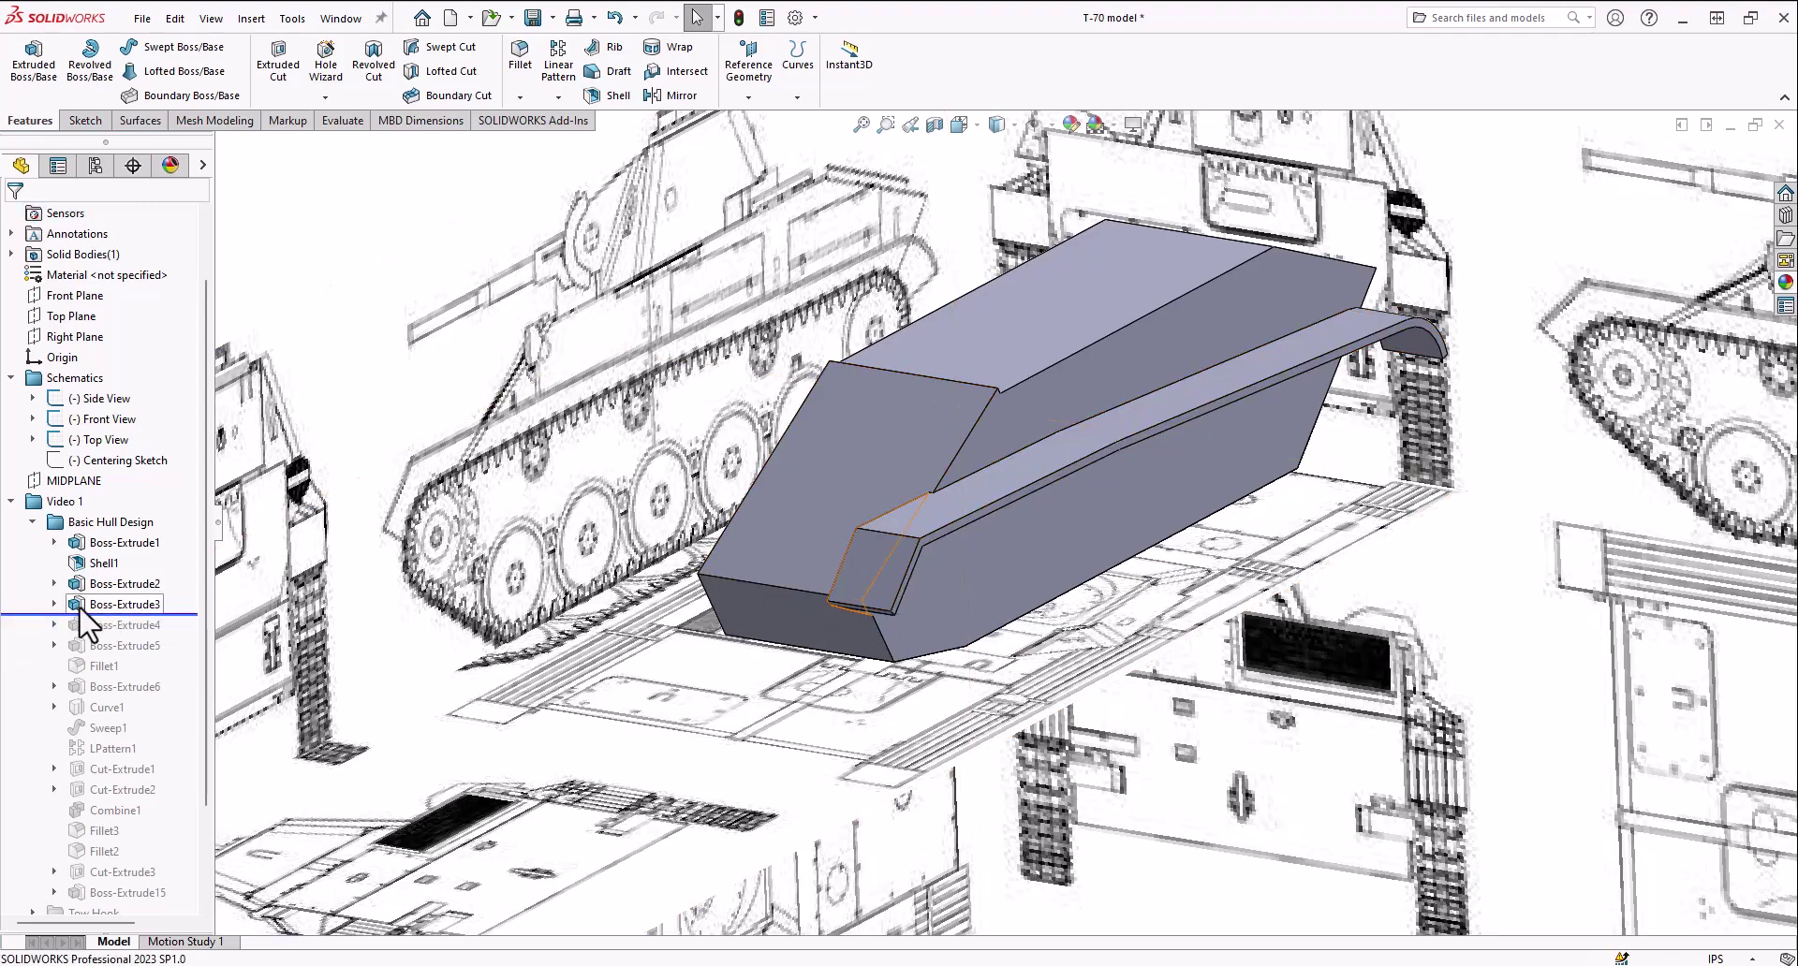
{"action": "left_click", "coordinate": [84, 607]}
{"action": "middle_click_drag", "start_coordinate": [813, 613], "coordinate": [899, 604]}
{"action": "scroll", "coordinate": [795, 609], "scroll_direction": "down", "scroll_amount": 4}
{"action": "left_click_drag", "start_coordinate": [150, 594], "coordinate": [150, 593]}
{"action": "scroll", "coordinate": [896, 544], "scroll_direction": "down", "scroll_amount": 1}
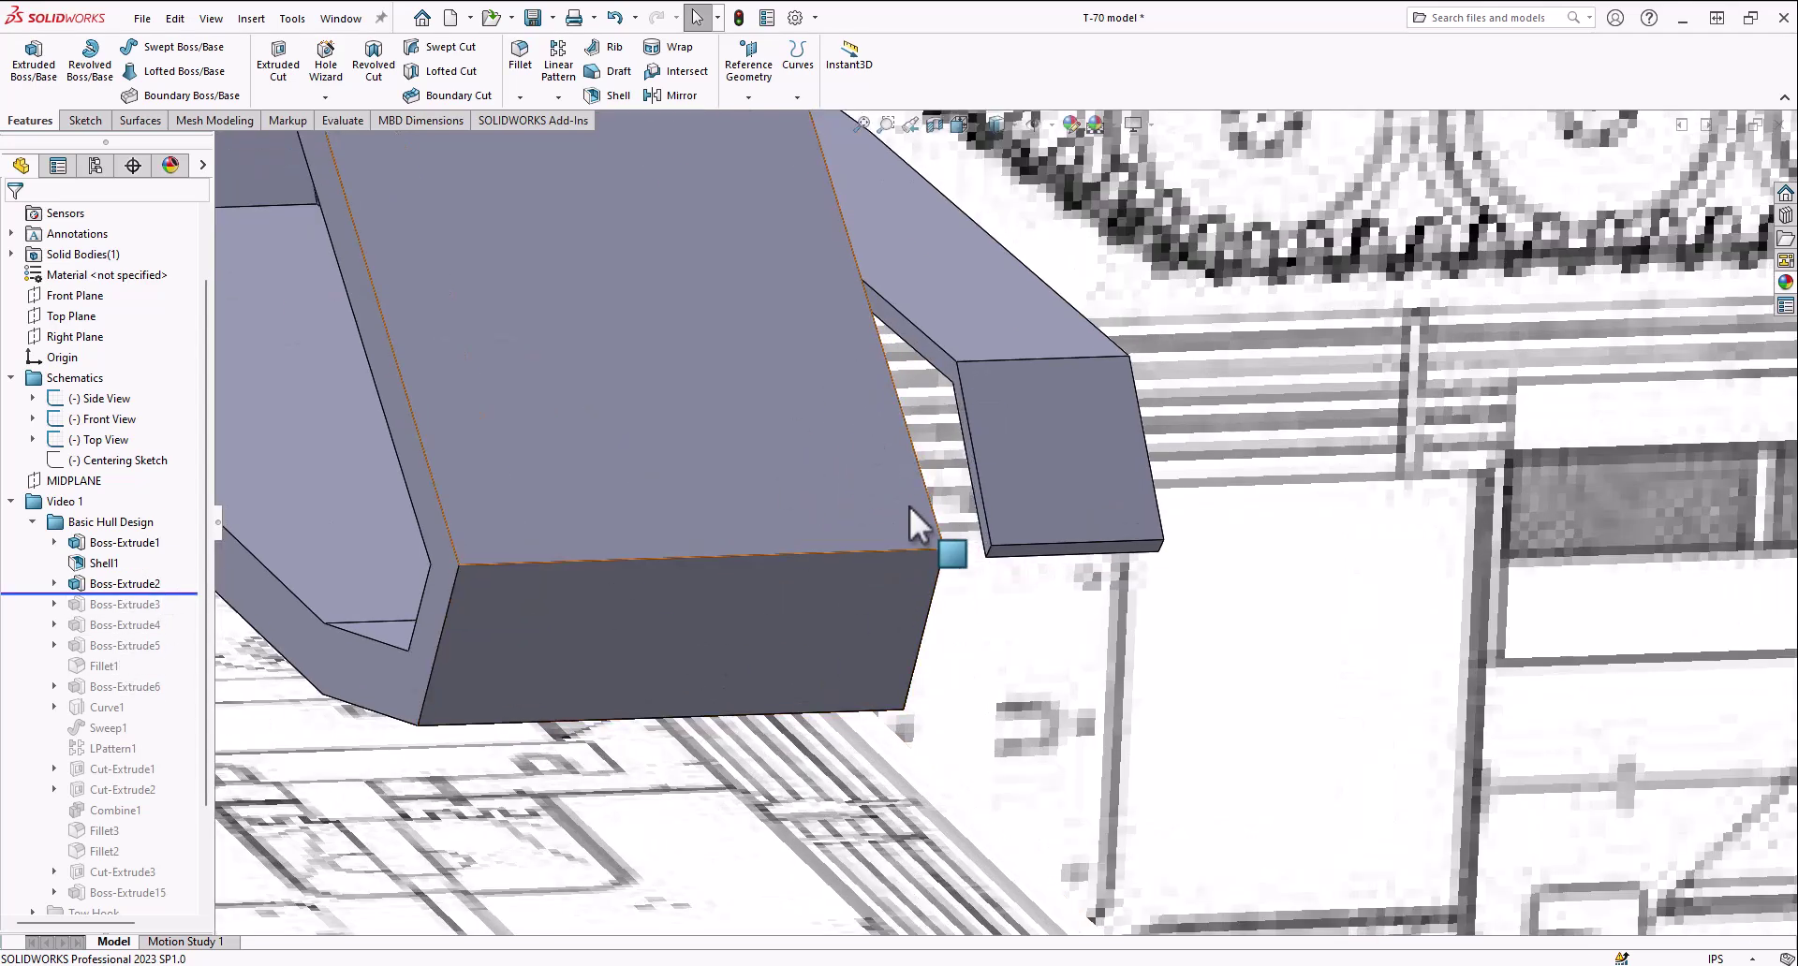
Roll the model forward to include Boss-Extrude3 and inspect the filled gap between the fender's front and the hull
{"action": "scroll", "coordinate": [968, 490], "scroll_direction": "up", "scroll_amount": 1}
{"action": "left_click_drag", "start_coordinate": [143, 593], "coordinate": [140, 614]}
{"action": "scroll", "coordinate": [941, 342], "scroll_direction": "down", "scroll_amount": 5}
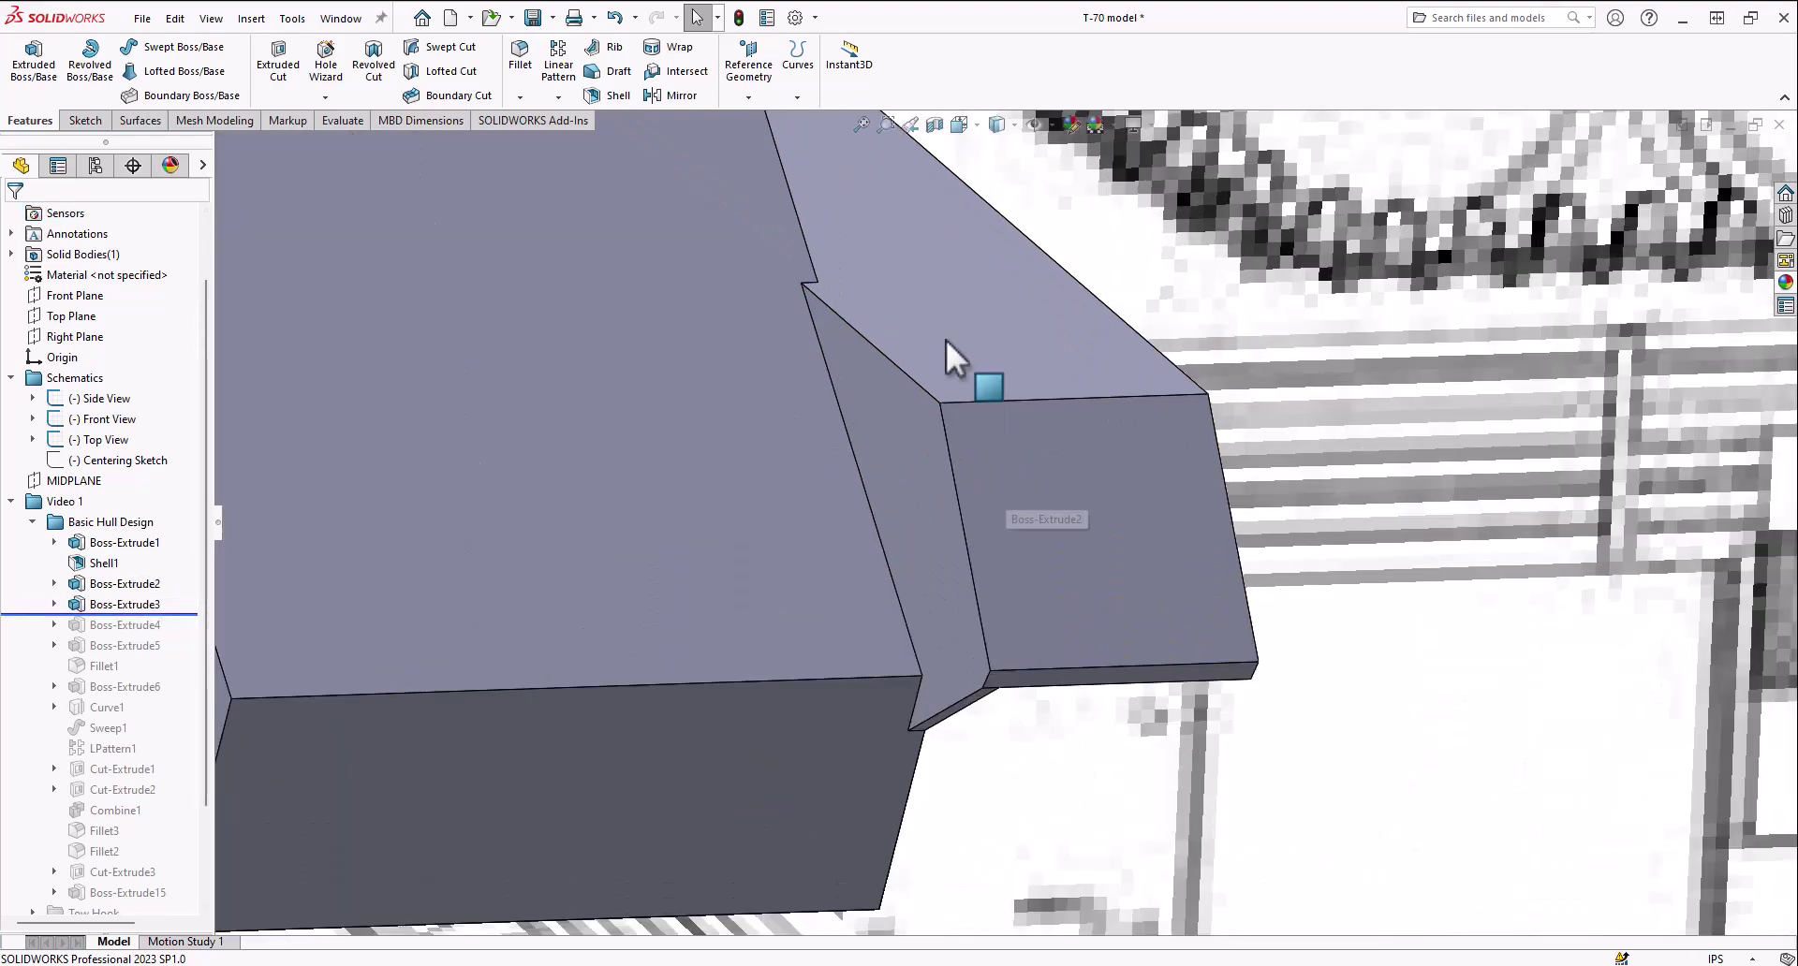
{"action": "middle_click_drag", "start_coordinate": [850, 313], "coordinate": [1062, 500]}
{"action": "scroll", "coordinate": [874, 513], "scroll_direction": "up", "scroll_amount": 2}
{"action": "scroll", "coordinate": [1061, 498], "scroll_direction": "down", "scroll_amount": 2}
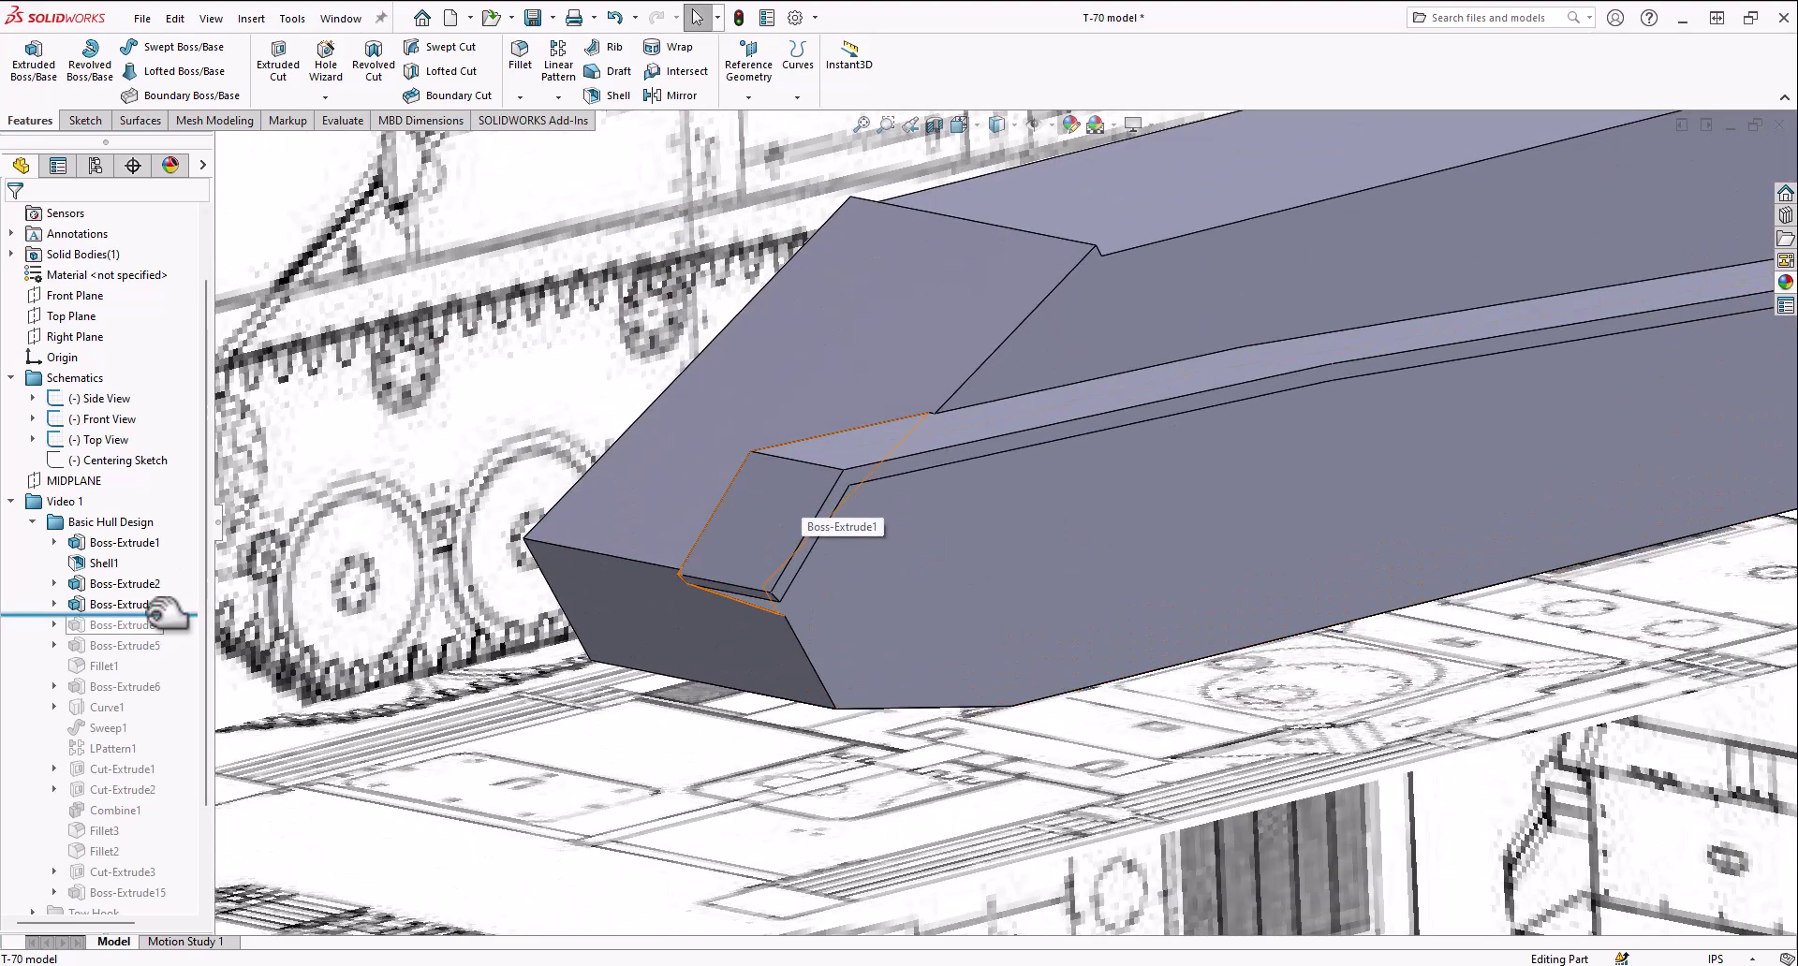
Roll the model forward to include Boss-Extrude4 and examine its narrow face along the sloped front plate's side edge
{"action": "left_click_drag", "start_coordinate": [159, 613], "coordinate": [160, 635]}
{"action": "middle_click_drag", "start_coordinate": [899, 506], "coordinate": [939, 484]}
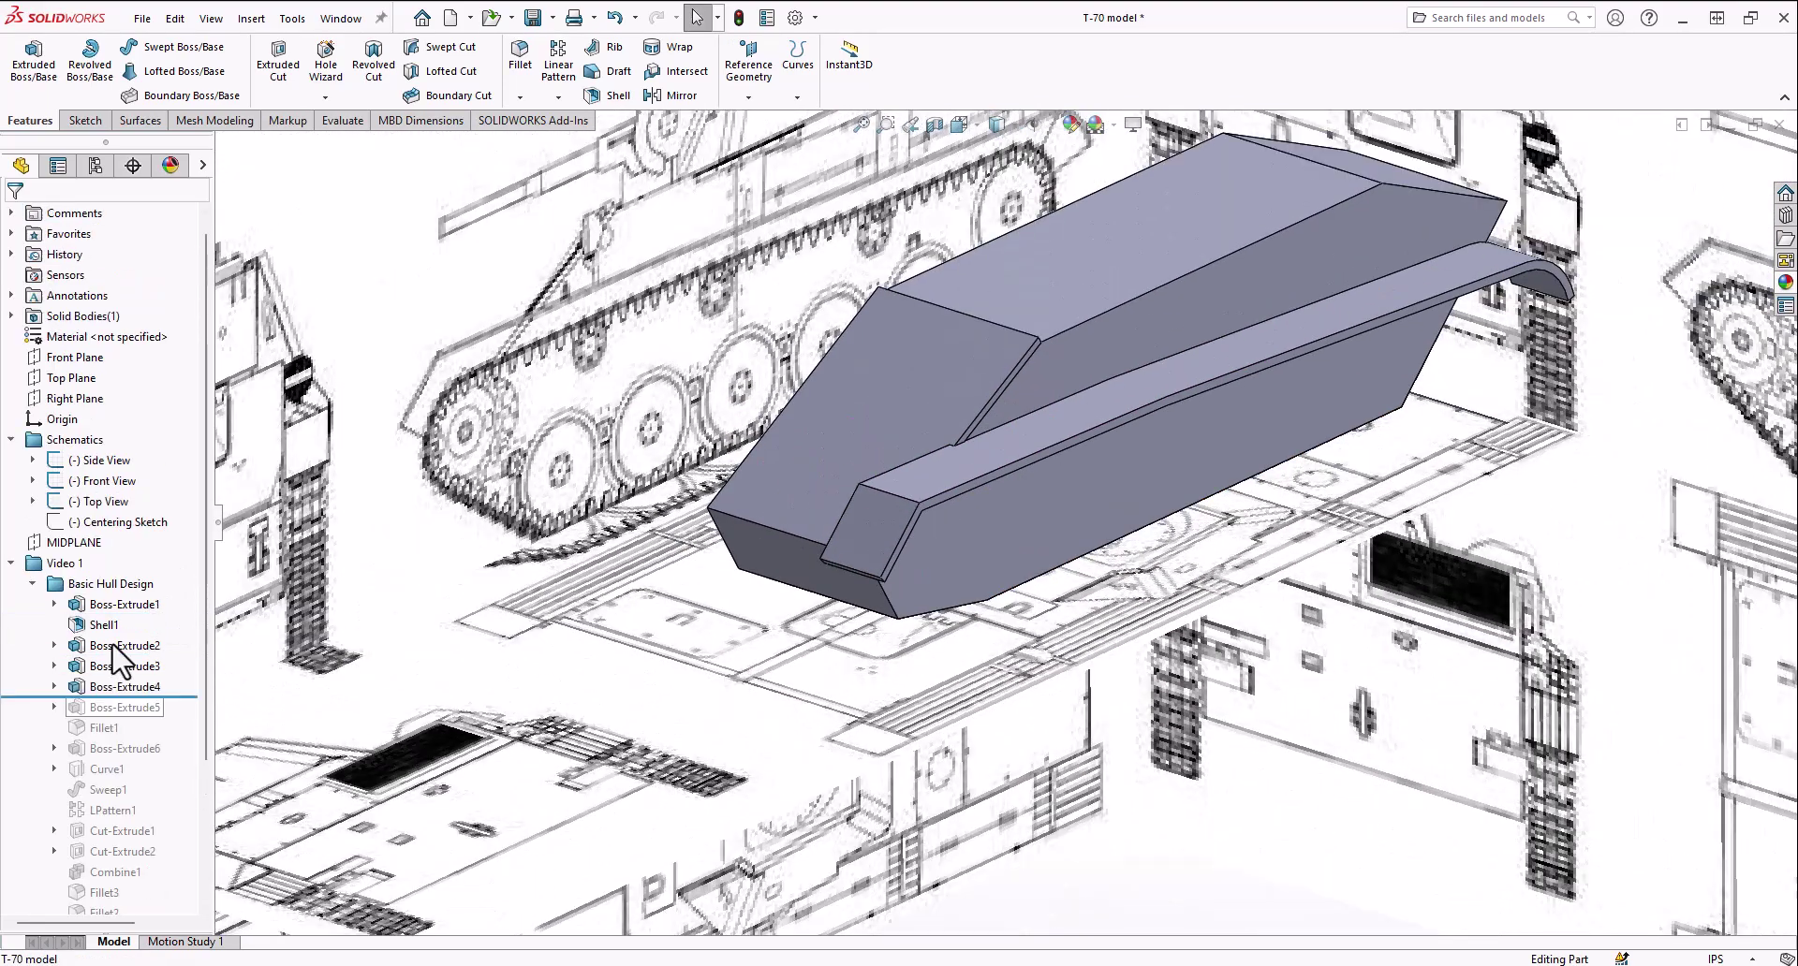
{"action": "left_click", "coordinate": [114, 690]}
{"action": "middle_click_drag", "start_coordinate": [957, 473], "coordinate": [918, 458]}
{"action": "scroll", "coordinate": [1064, 390], "scroll_direction": "down", "scroll_amount": 7}
{"action": "left_click", "coordinate": [1048, 390]}
{"action": "middle_click_drag", "start_coordinate": [1048, 390], "coordinate": [1104, 362]}
{"action": "left_click", "coordinate": [1036, 294]}
{"action": "scroll", "coordinate": [1104, 362], "scroll_direction": "down", "scroll_amount": 6}
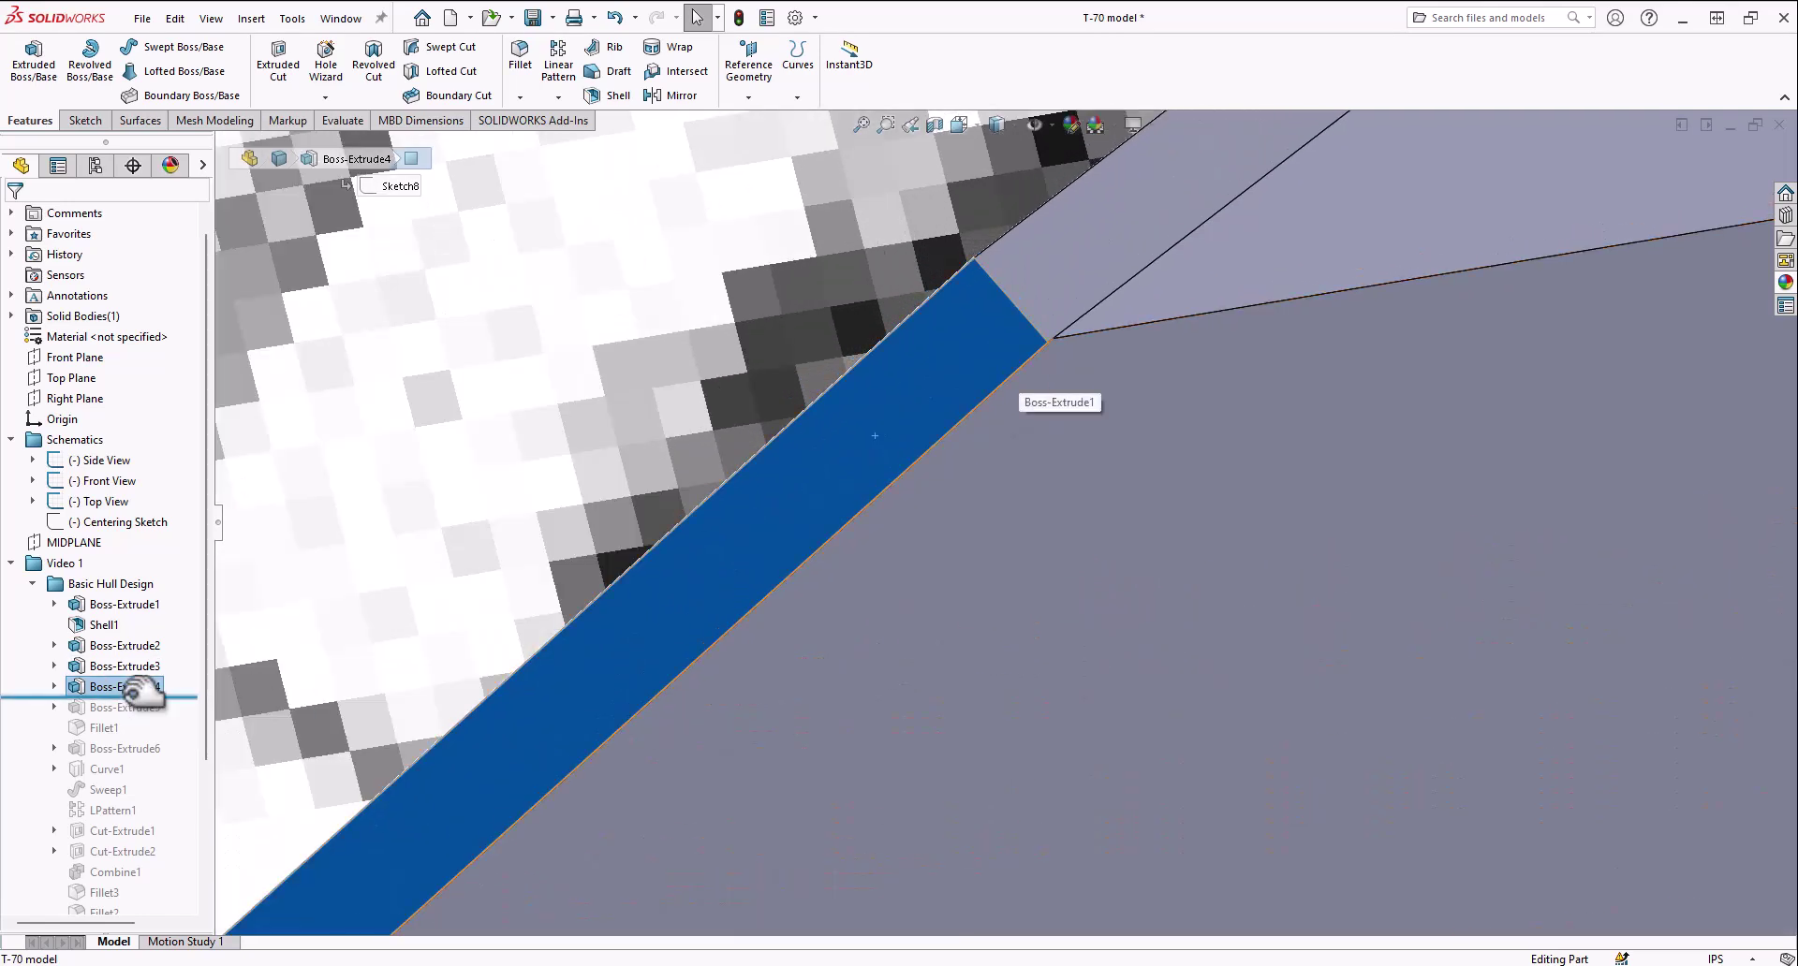
Roll the model back before Boss-Extrude4 and forward past it again to compare the front plate's side edge
{"action": "left_click_drag", "start_coordinate": [140, 696], "coordinate": [141, 676]}
{"action": "middle_click_drag", "start_coordinate": [1063, 376], "coordinate": [964, 506]}
{"action": "scroll", "coordinate": [959, 515], "scroll_direction": "up", "scroll_amount": 8}
{"action": "scroll", "coordinate": [940, 580], "scroll_direction": "down", "scroll_amount": 3}
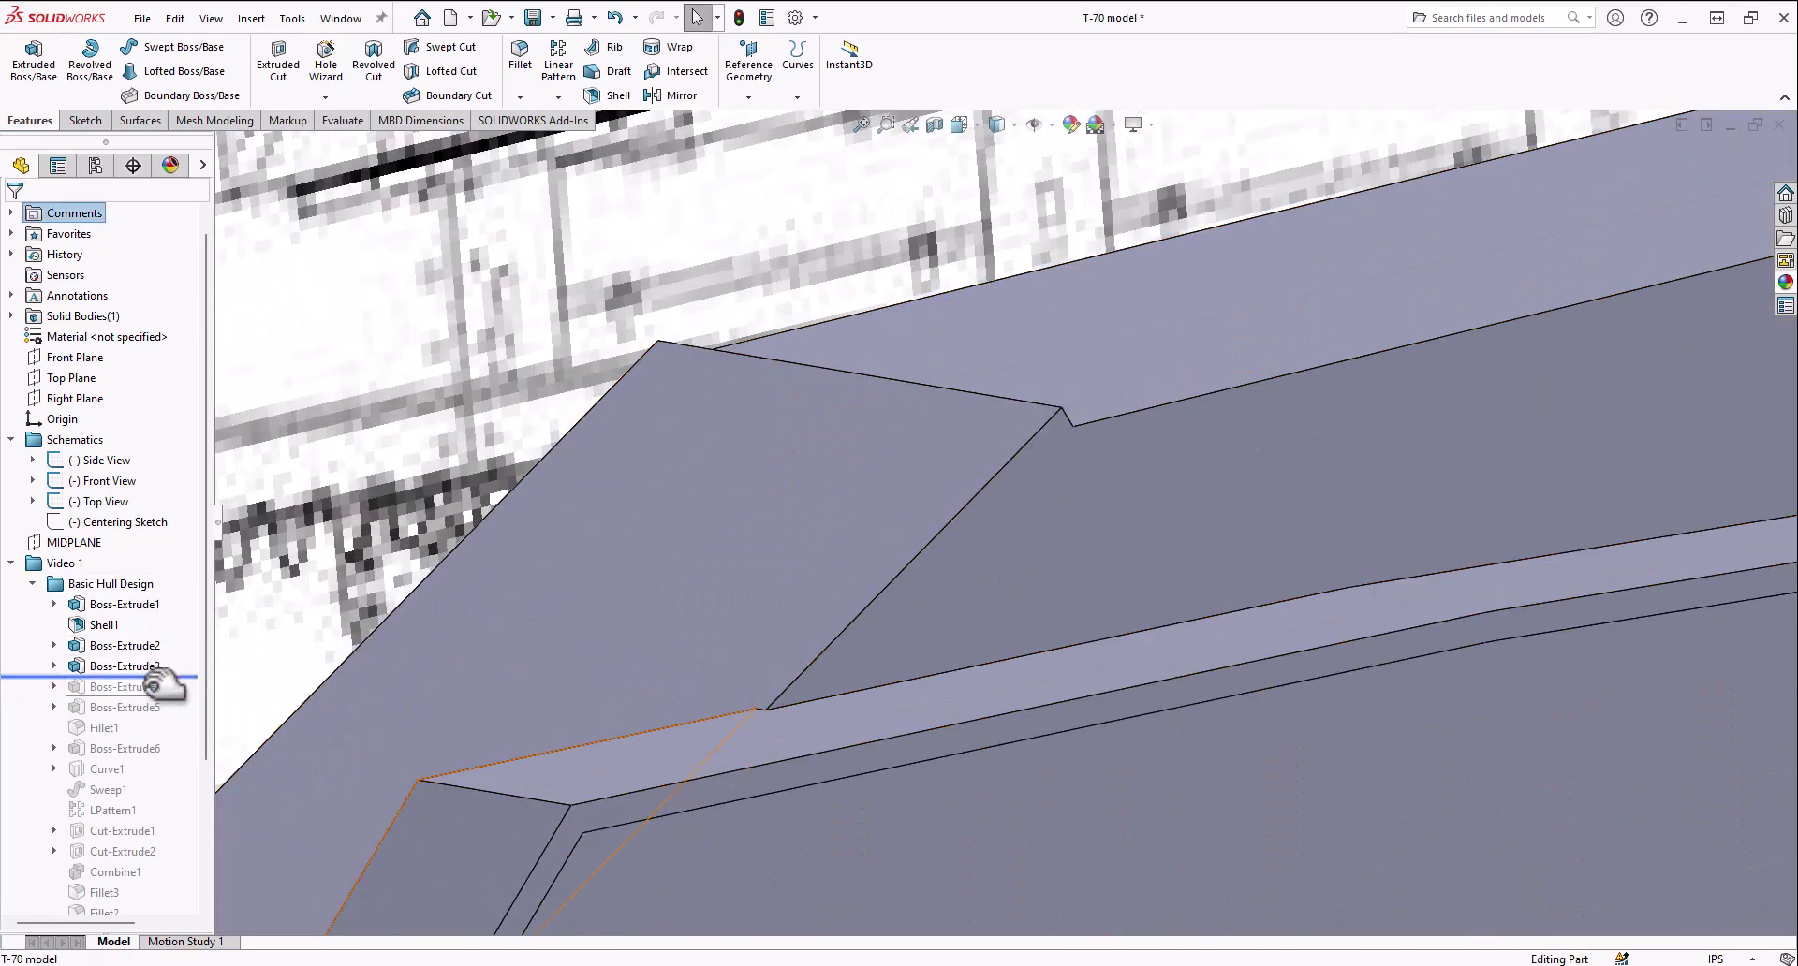
{"action": "left_click_drag", "start_coordinate": [159, 691], "coordinate": [159, 696]}
{"action": "scroll", "coordinate": [978, 519], "scroll_direction": "down", "scroll_amount": 6}
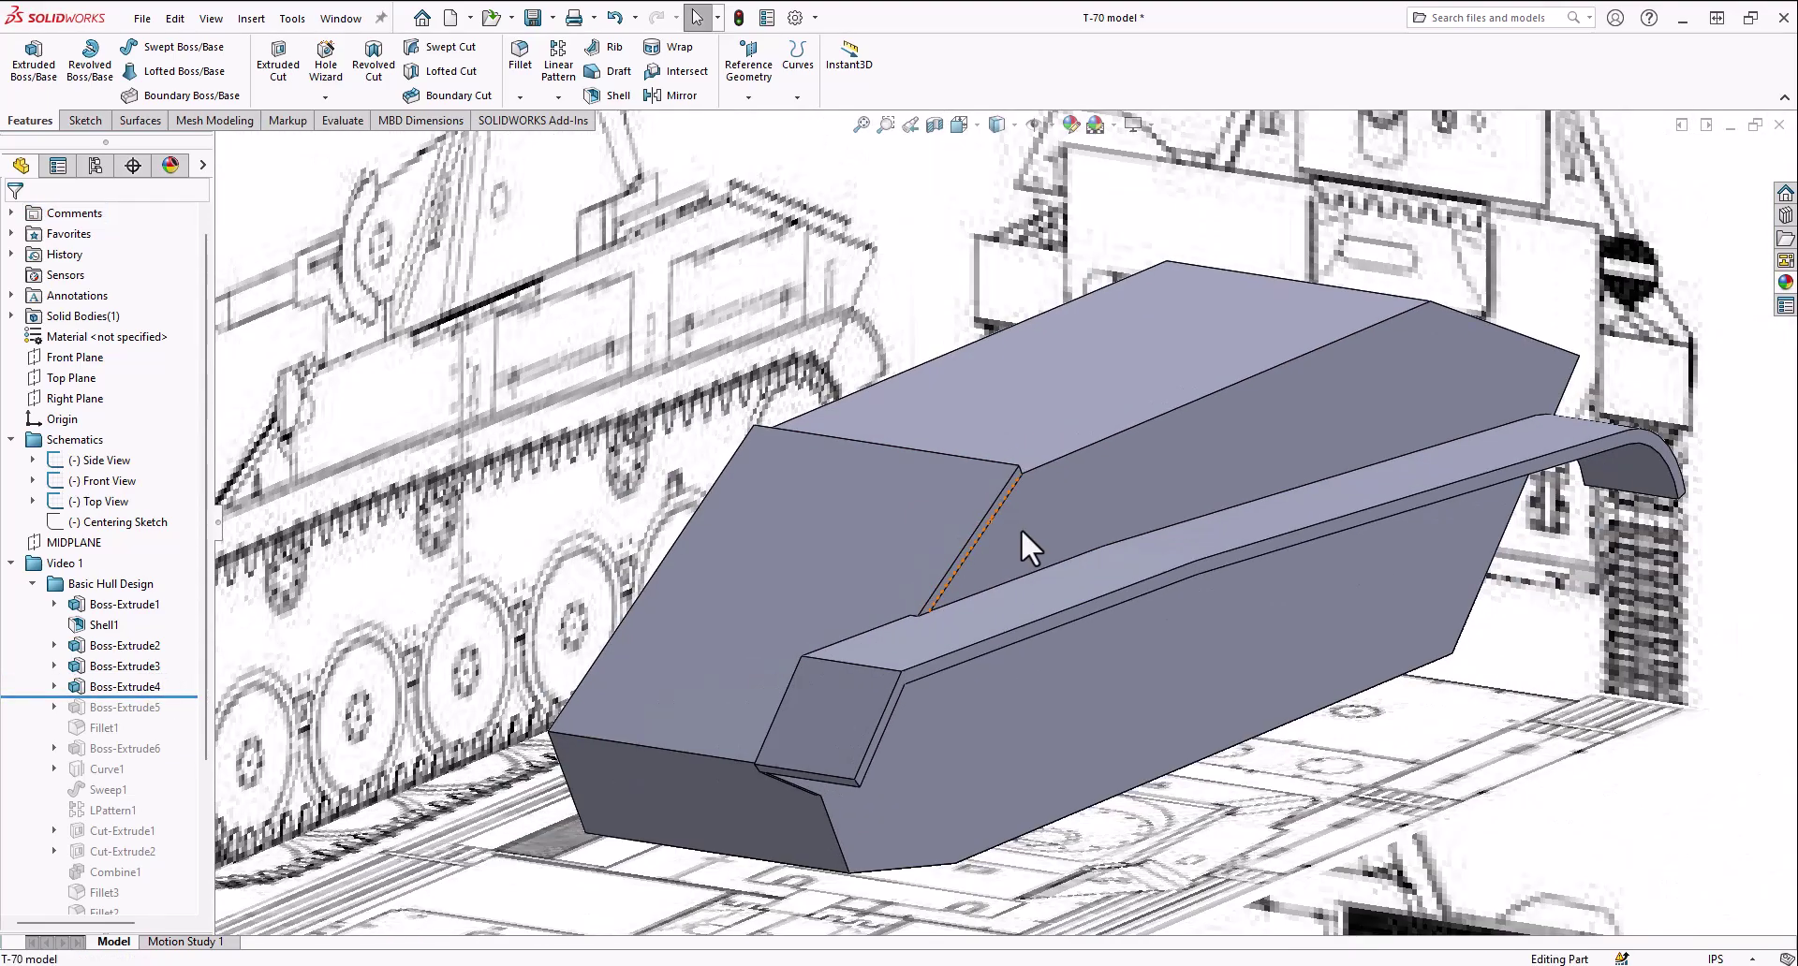
Examine how the sloped front plate's projecting side edge meets the hull side and the fender
{"action": "scroll", "coordinate": [953, 586], "scroll_direction": "down", "scroll_amount": 2}
{"action": "middle_click_drag", "start_coordinate": [975, 508], "coordinate": [960, 526]}
{"action": "scroll", "coordinate": [960, 526], "scroll_direction": "up", "scroll_amount": 2}
{"action": "scroll", "coordinate": [1069, 500], "scroll_direction": "down", "scroll_amount": 1}
{"action": "scroll", "coordinate": [1069, 500], "scroll_direction": "up", "scroll_amount": 1}
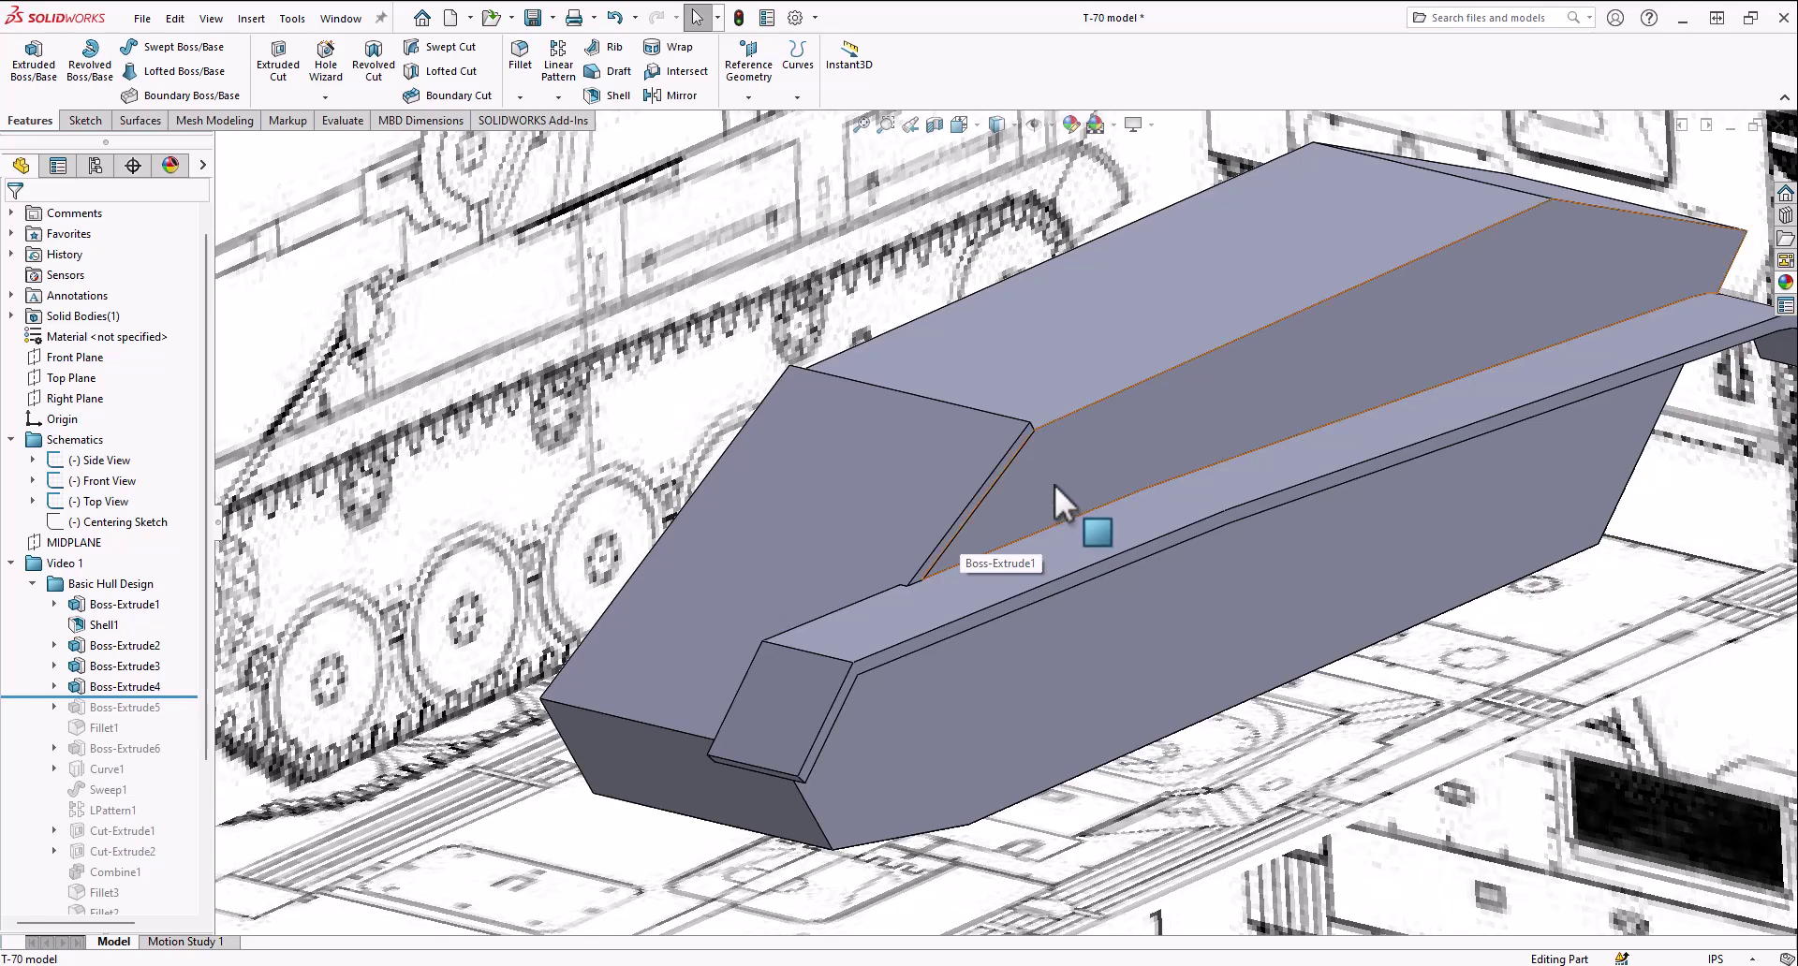
{"action": "scroll", "coordinate": [1052, 485], "scroll_direction": "down", "scroll_amount": 2}
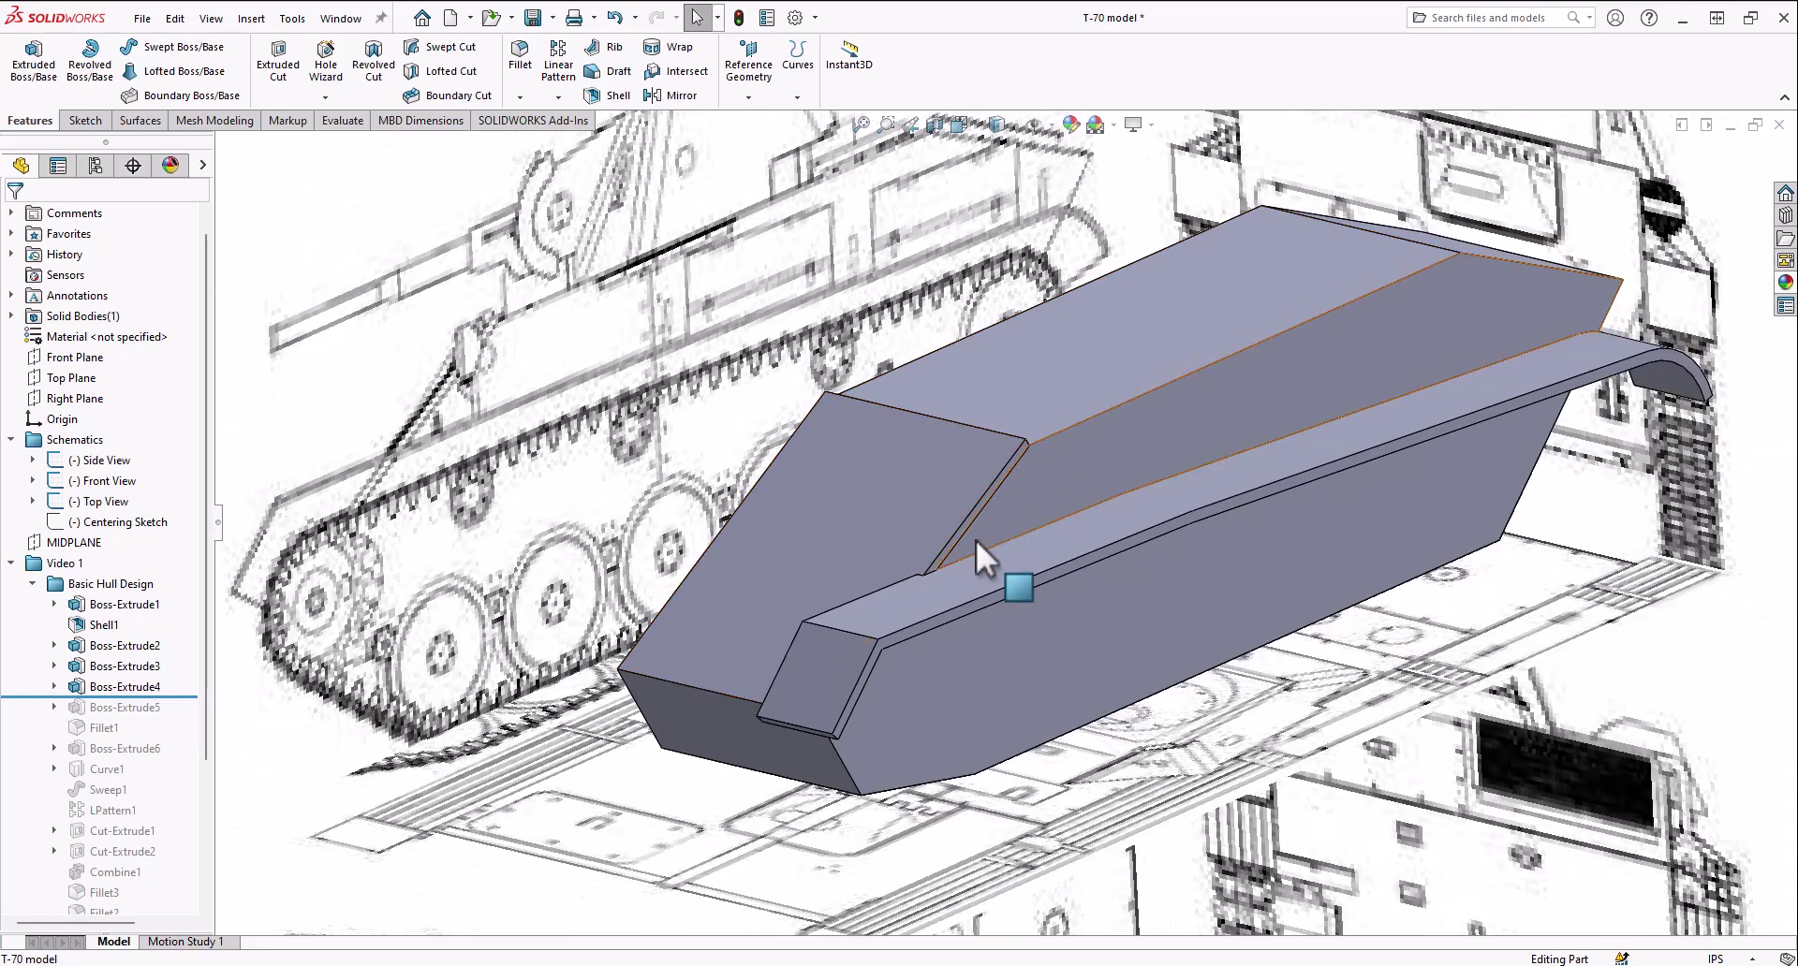
{"action": "scroll", "coordinate": [973, 511], "scroll_direction": "up", "scroll_amount": 2}
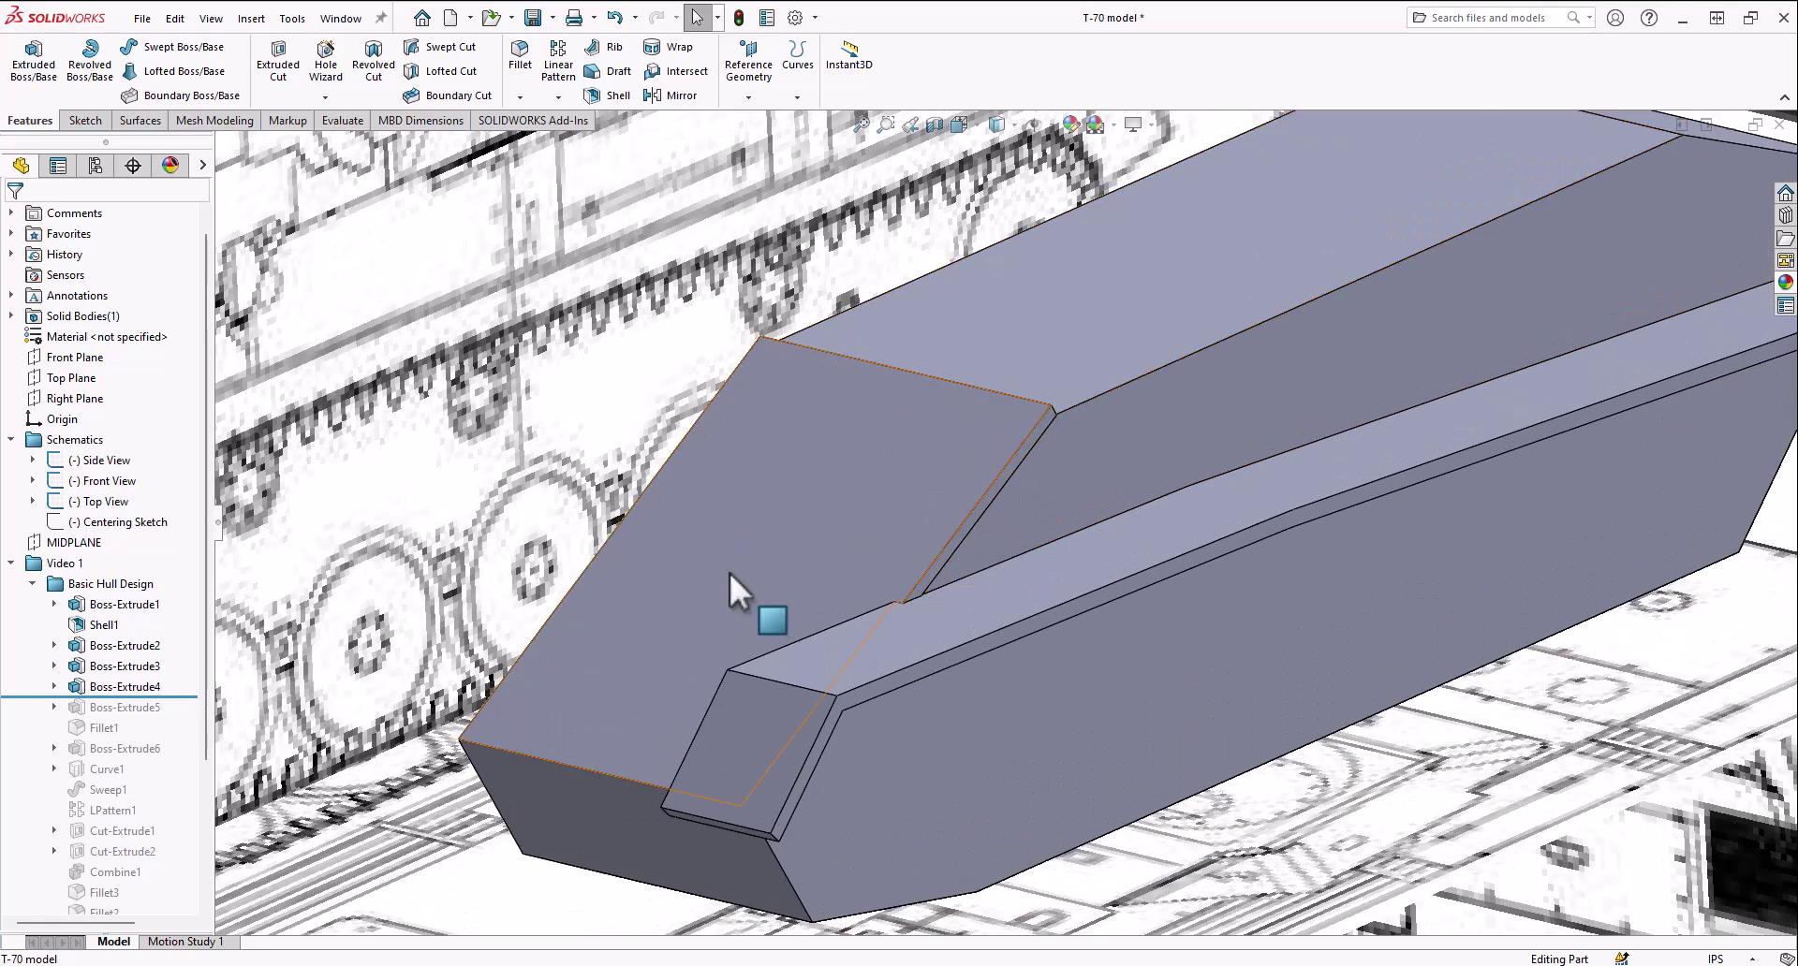
{"action": "scroll", "coordinate": [847, 504], "scroll_direction": "down", "scroll_amount": 3}
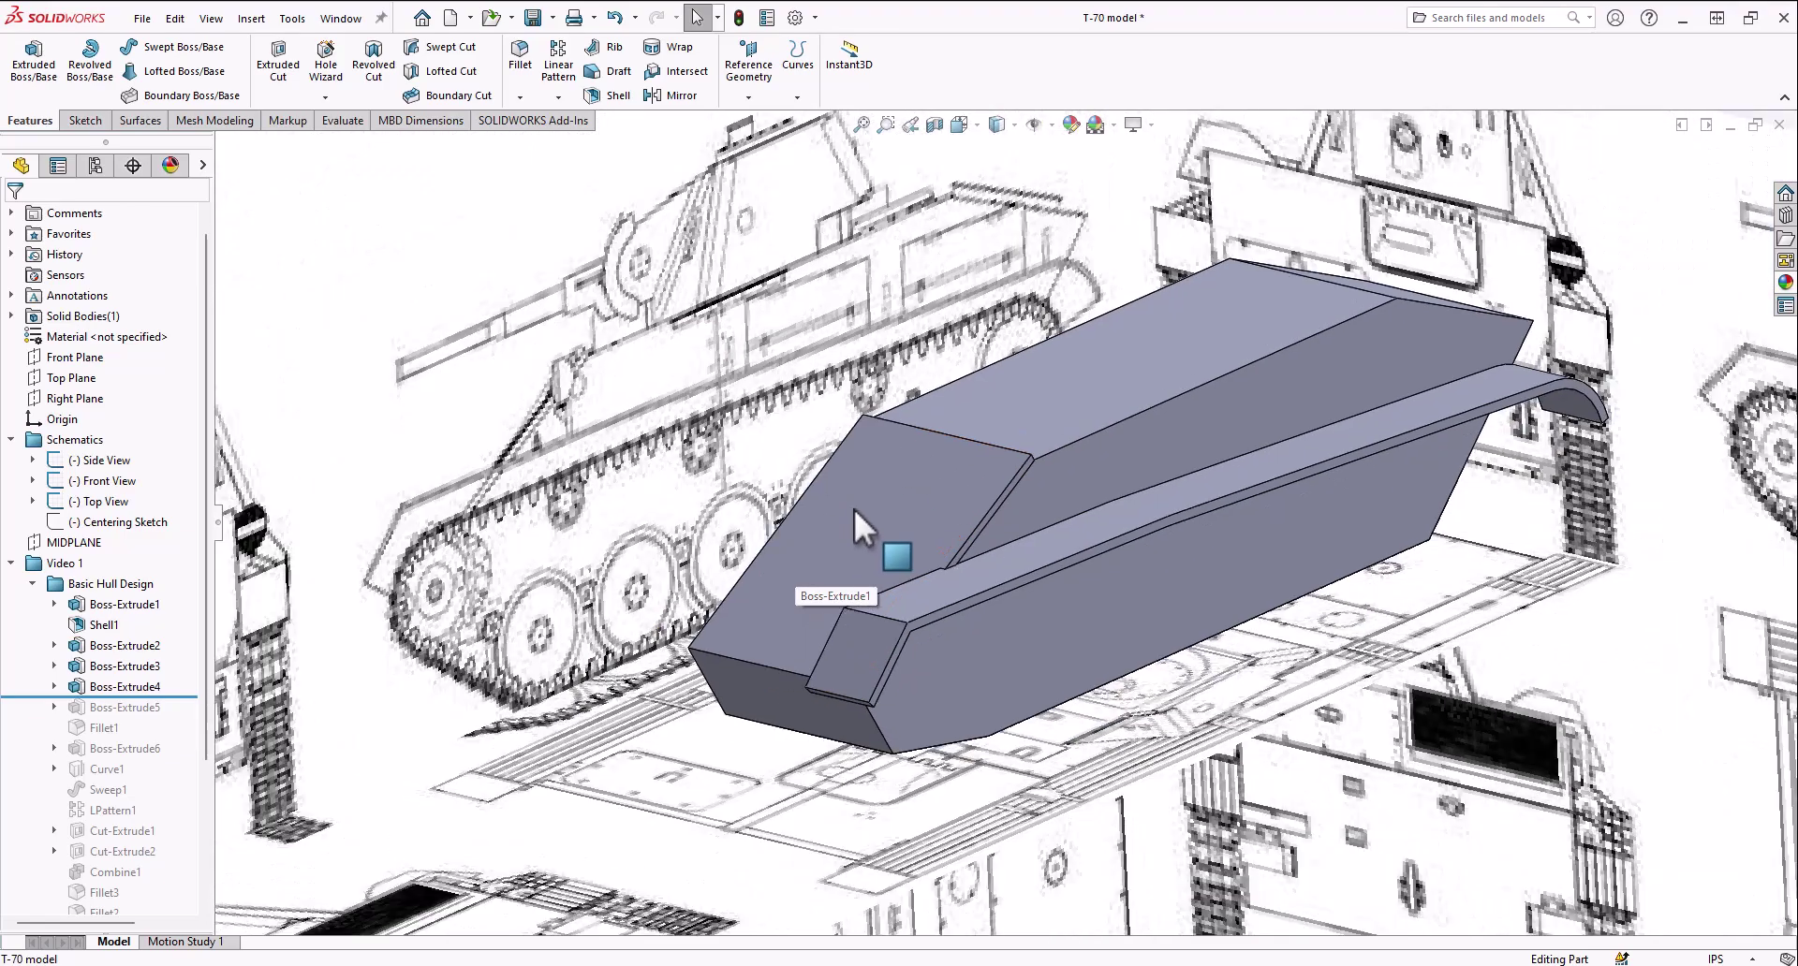
{"action": "scroll", "coordinate": [899, 524], "scroll_direction": "up", "scroll_amount": 2}
{"action": "scroll", "coordinate": [1048, 524], "scroll_direction": "down", "scroll_amount": 2}
{"action": "scroll", "coordinate": [1351, 491], "scroll_direction": "up", "scroll_amount": 2}
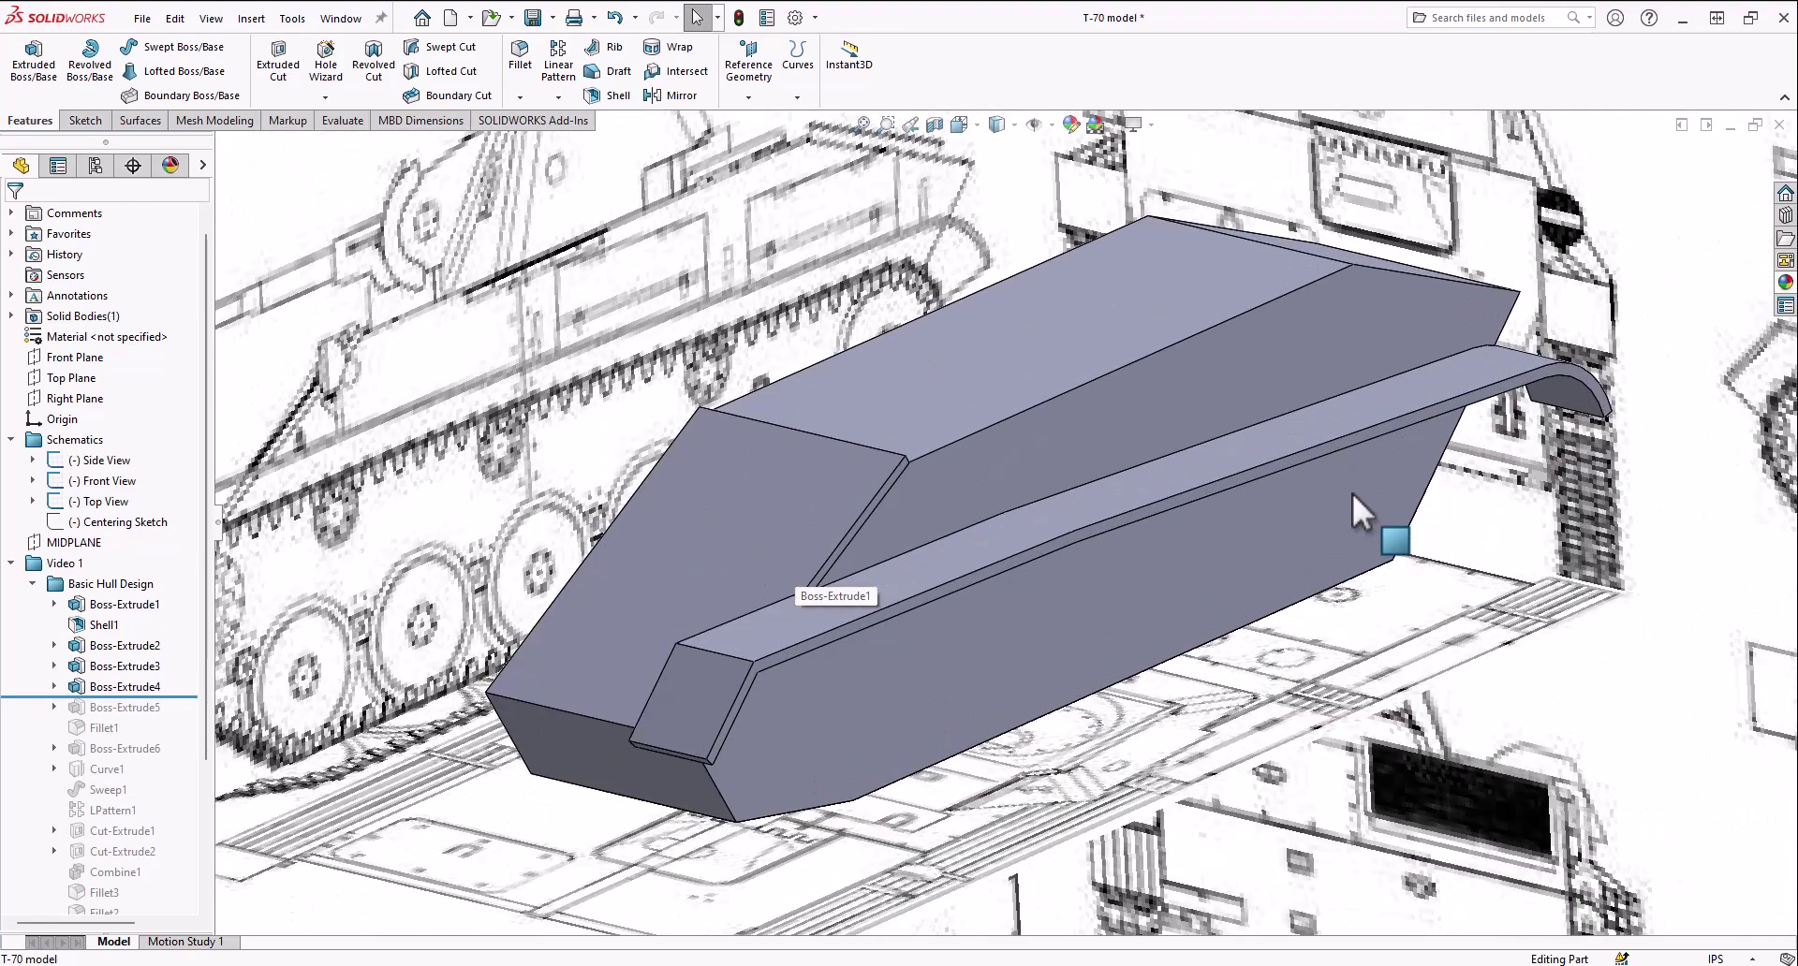
{"action": "scroll", "coordinate": [1344, 487], "scroll_direction": "down", "scroll_amount": 2}
{"action": "scroll", "coordinate": [976, 540], "scroll_direction": "up", "scroll_amount": 1}
{"action": "scroll", "coordinate": [875, 552], "scroll_direction": "up", "scroll_amount": 4}
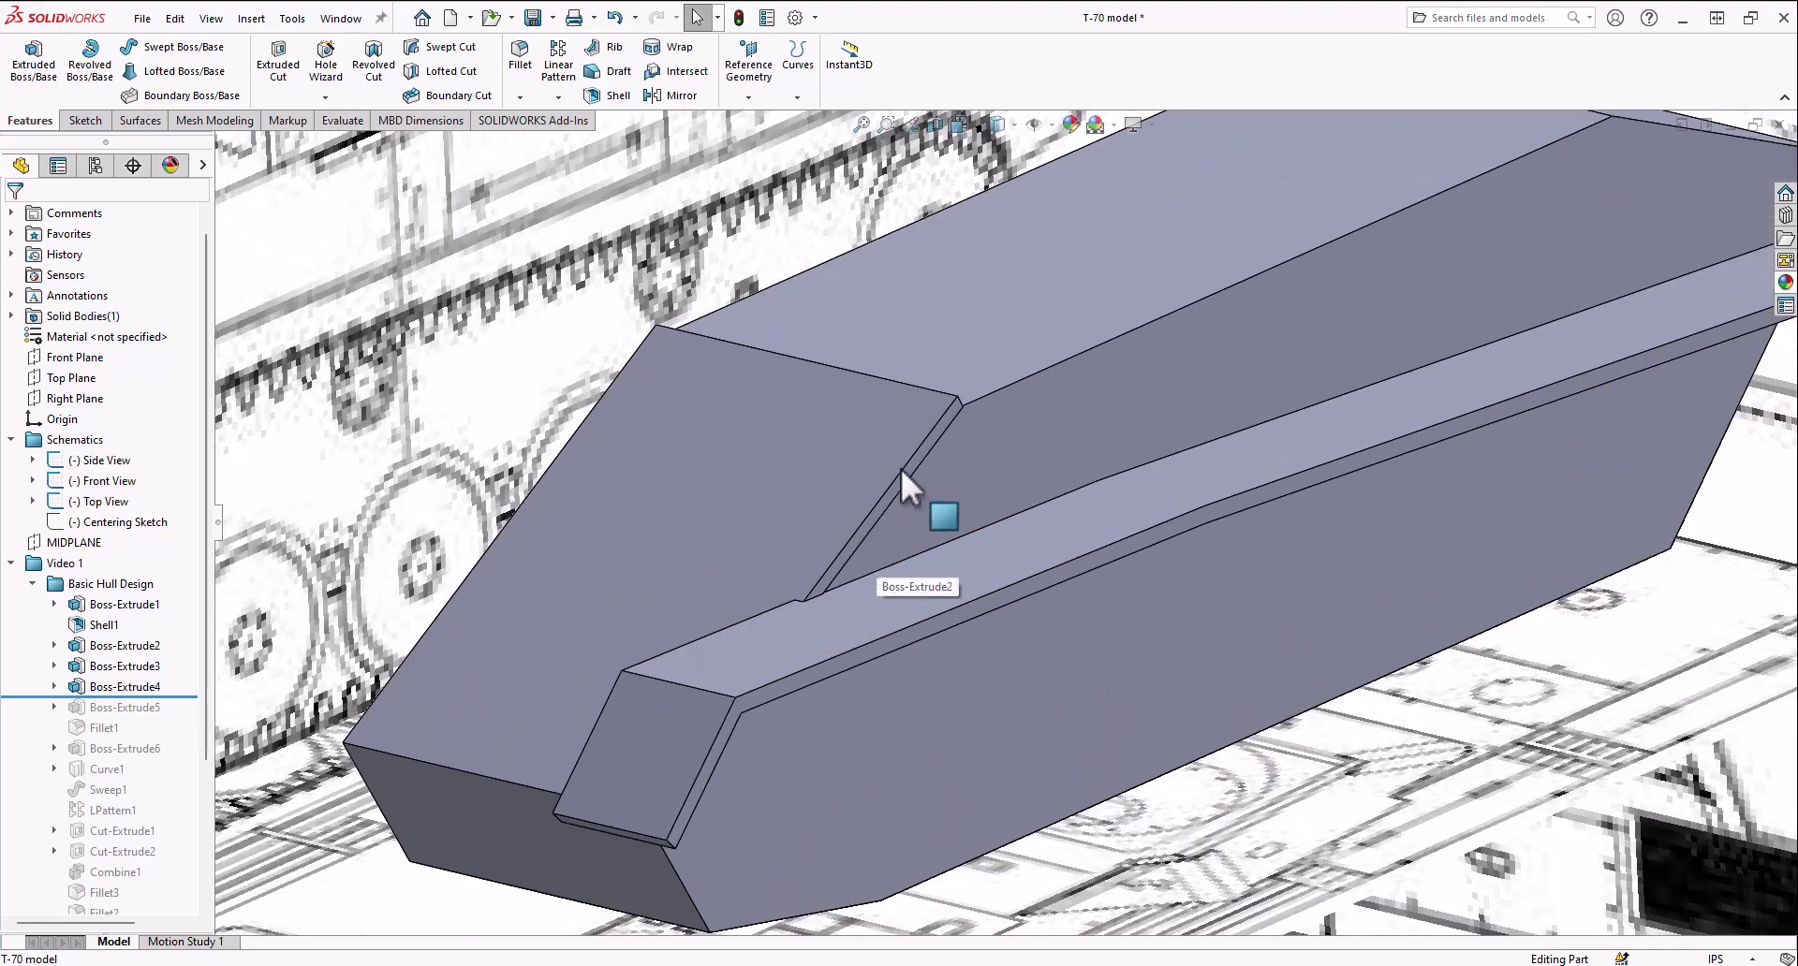
Inspect the hull's front end from several angles, including the front plate's edge and the fender's angled tip
{"action": "middle_click_drag", "start_coordinate": [935, 454], "coordinate": [843, 470]}
{"action": "scroll", "coordinate": [941, 457], "scroll_direction": "up", "scroll_amount": 4}
{"action": "middle_click_drag", "start_coordinate": [948, 382], "coordinate": [789, 671]}
{"action": "scroll", "coordinate": [960, 536], "scroll_direction": "down", "scroll_amount": 4}
{"action": "scroll", "coordinate": [951, 567], "scroll_direction": "down", "scroll_amount": 3}
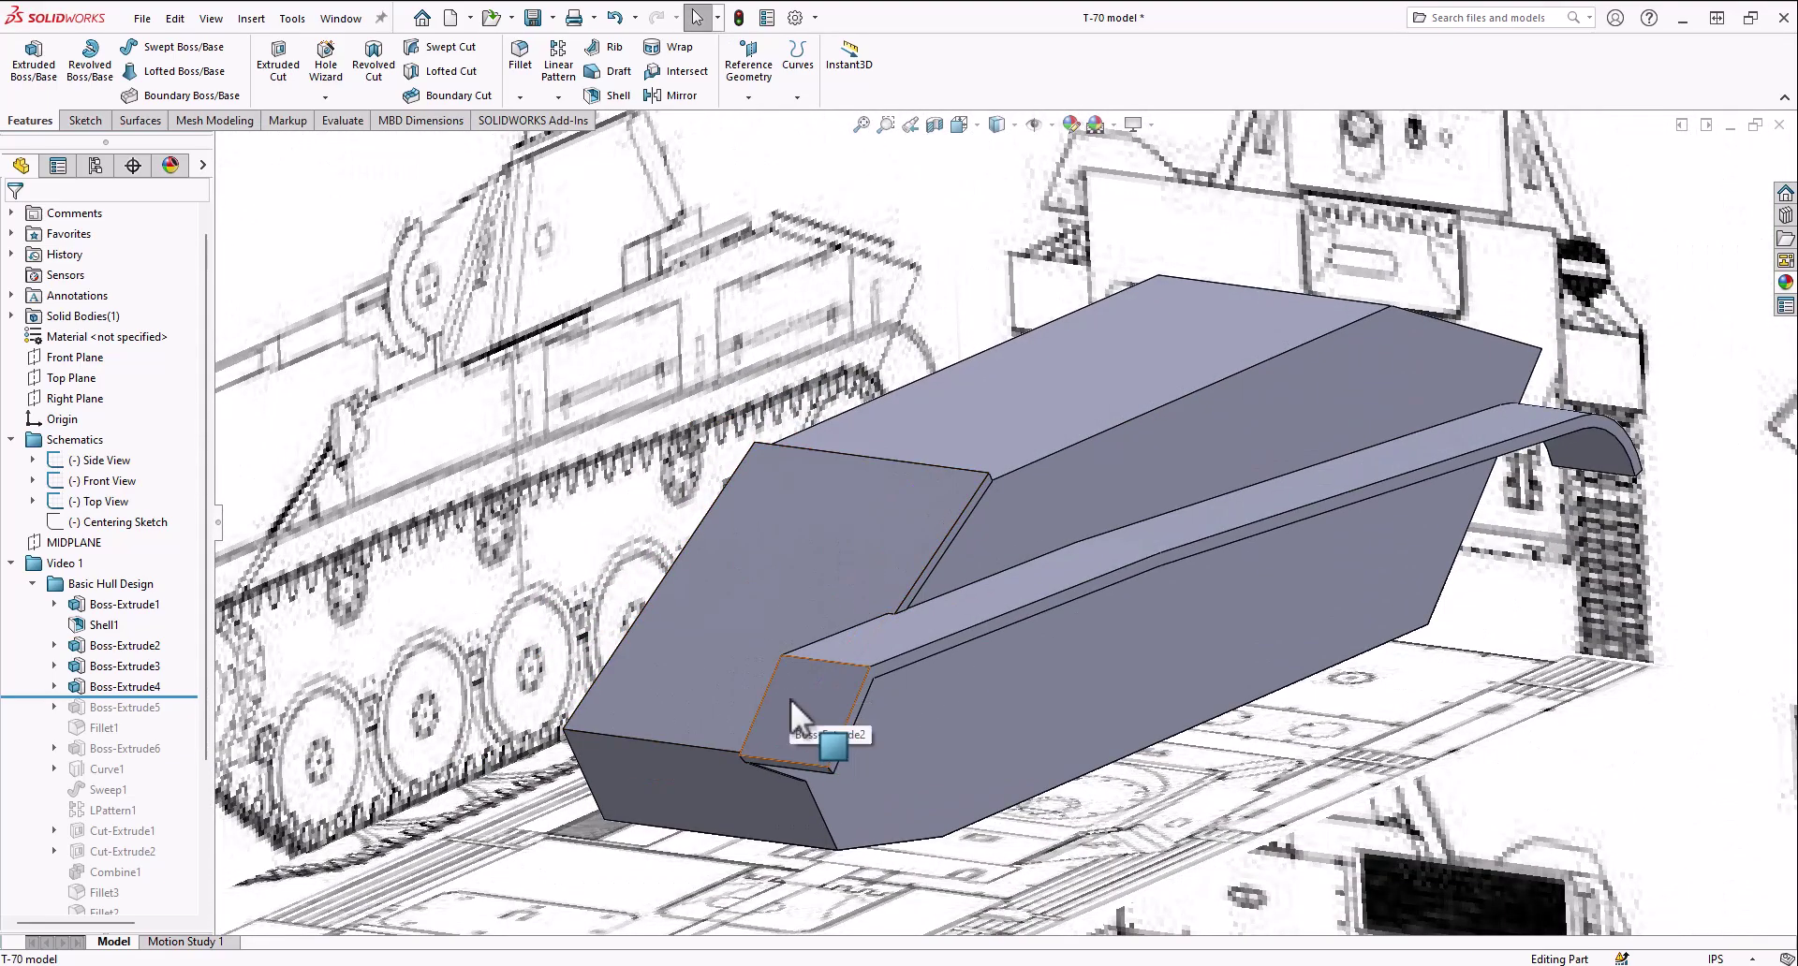
{"action": "scroll", "coordinate": [794, 704], "scroll_direction": "up", "scroll_amount": 3}
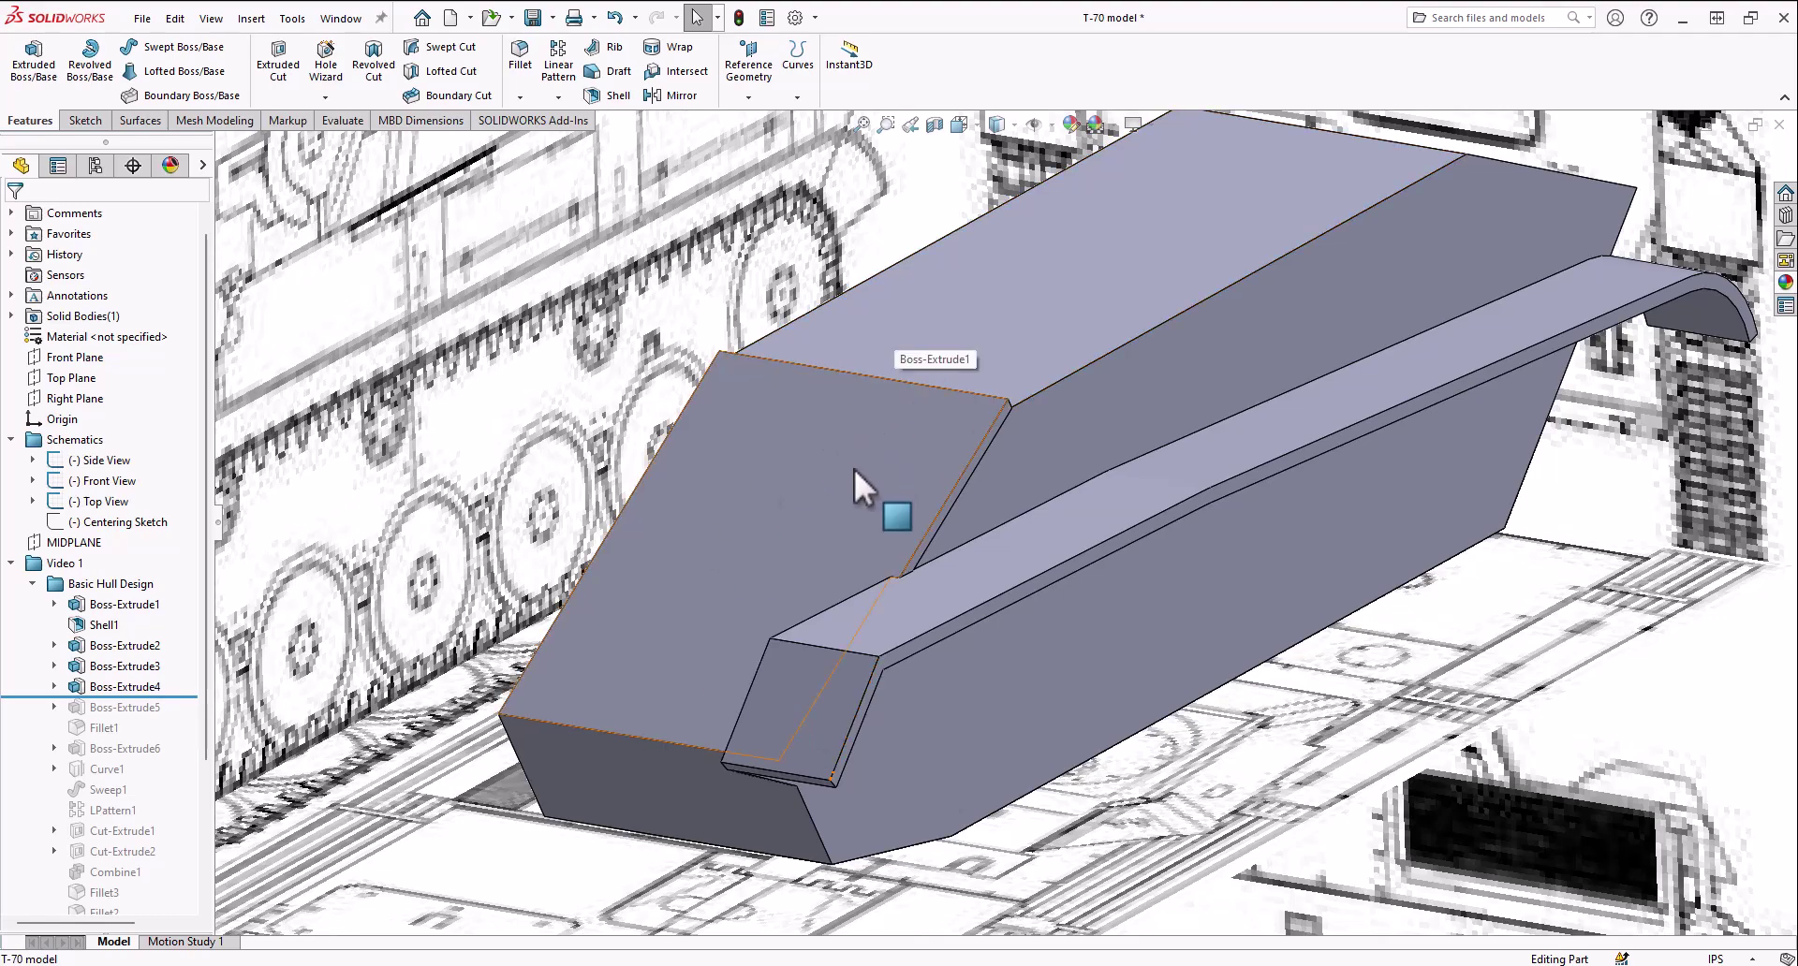
{"action": "scroll", "coordinate": [886, 587], "scroll_direction": "up", "scroll_amount": 1}
{"action": "scroll", "coordinate": [901, 572], "scroll_direction": "down", "scroll_amount": 1}
{"action": "scroll", "coordinate": [902, 594], "scroll_direction": "up", "scroll_amount": 3}
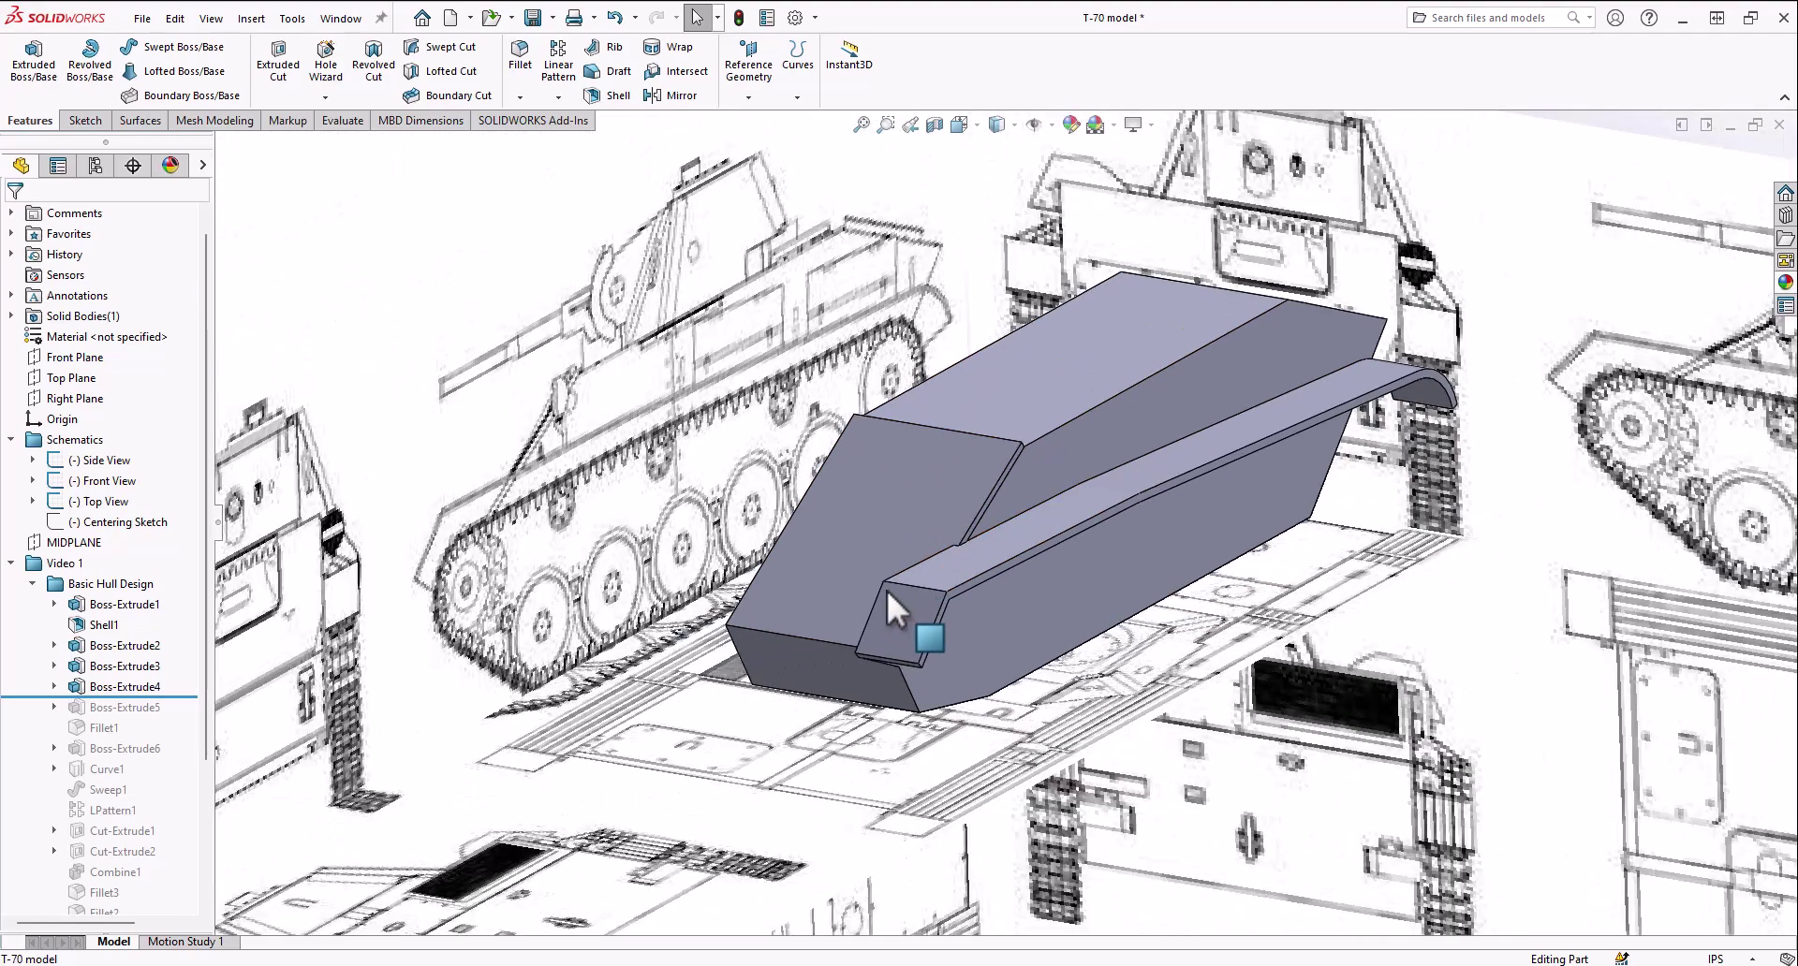
{"action": "scroll", "coordinate": [1049, 493], "scroll_direction": "down", "scroll_amount": 1}
{"action": "scroll", "coordinate": [1048, 532], "scroll_direction": "down", "scroll_amount": 2}
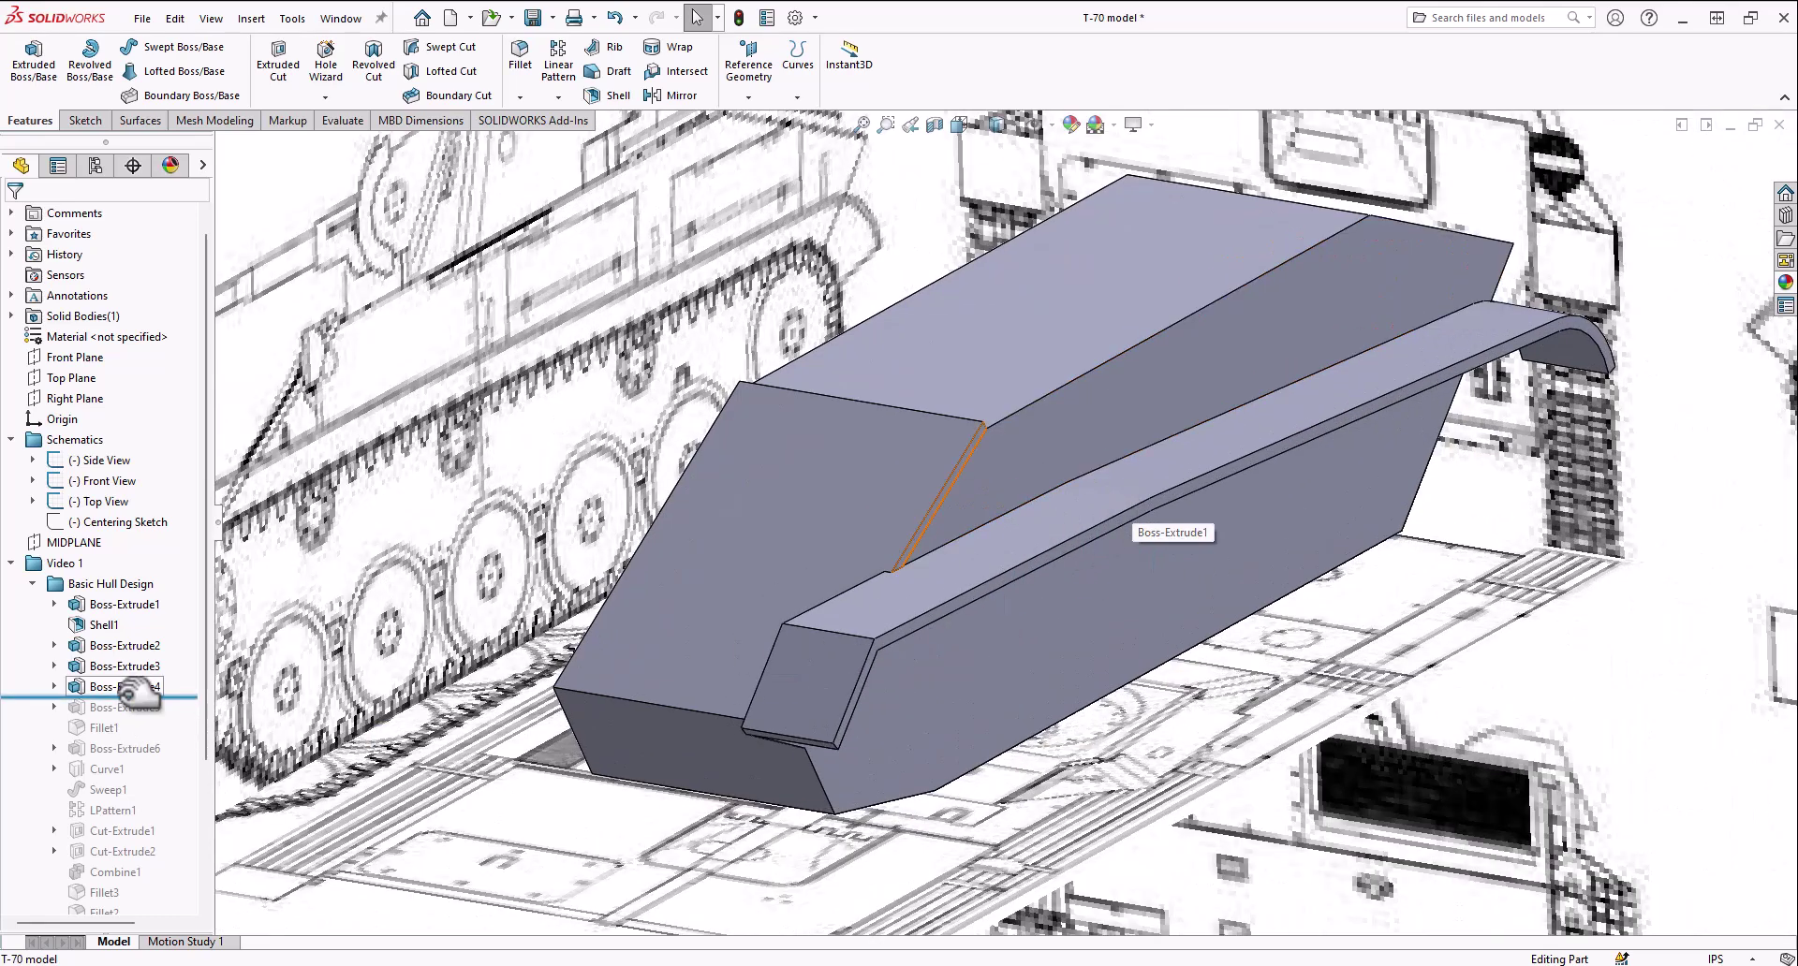
Roll the model forward to include Boss-Extrude5 and inspect the strip along the front plate's lower edge
{"action": "left_click_drag", "start_coordinate": [138, 696], "coordinate": [139, 711]}
{"action": "scroll", "coordinate": [698, 719], "scroll_direction": "down", "scroll_amount": 5}
{"action": "mouse_move", "coordinate": [822, 610]}
{"action": "middle_mouse_down"}
{"action": "mouse_move", "coordinate": [840, 590]}
{"action": "mouse_move", "coordinate": [934, 613]}
{"action": "mouse_move", "coordinate": [715, 566]}
{"action": "mouse_move", "coordinate": [694, 599]}
{"action": "mouse_move", "coordinate": [666, 588]}
{"action": "mouse_move", "coordinate": [642, 550]}
{"action": "mouse_move", "coordinate": [787, 449]}
{"action": "mouse_move", "coordinate": [650, 451]}
{"action": "mouse_move", "coordinate": [726, 480]}
{"action": "mouse_move", "coordinate": [974, 390]}
{"action": "middle_mouse_up"}
{"action": "mouse_move", "coordinate": [1105, 339]}
{"action": "middle_mouse_down"}
{"action": "mouse_move", "coordinate": [984, 321]}
{"action": "mouse_move", "coordinate": [1067, 474]}
{"action": "mouse_move", "coordinate": [918, 528]}
{"action": "middle_mouse_up"}
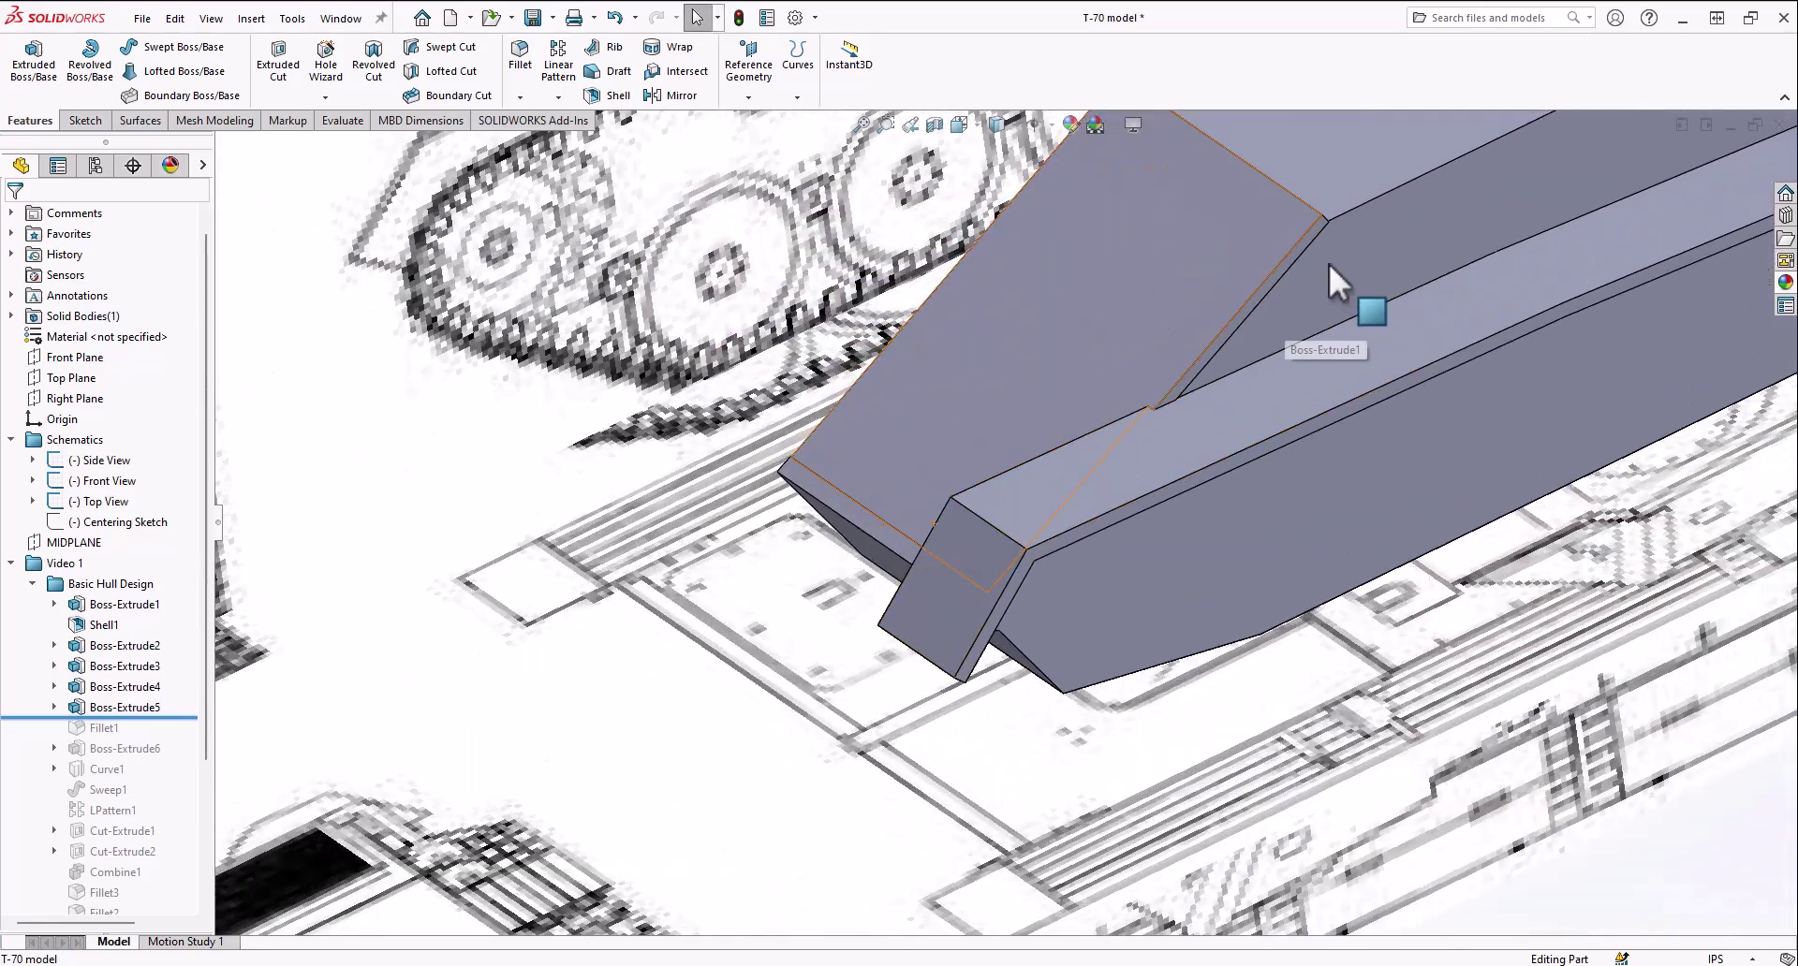
{"action": "scroll", "coordinate": [885, 463], "scroll_direction": "up", "scroll_amount": 4}
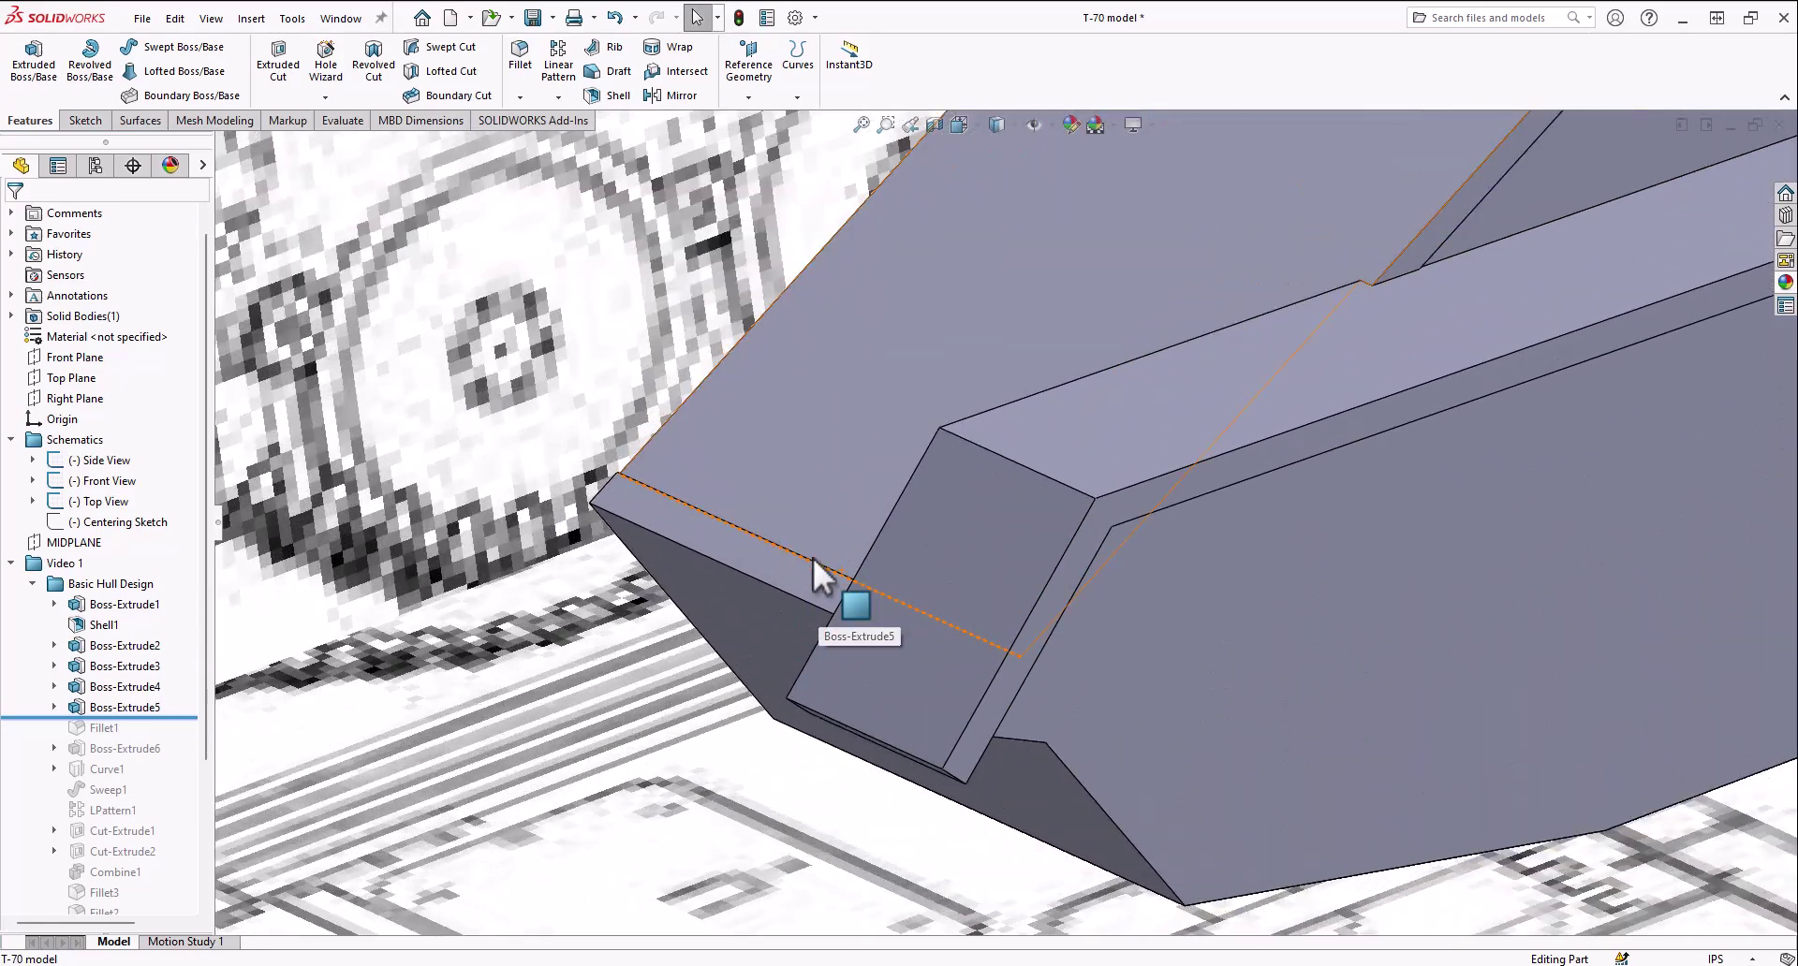
{"action": "middle_click_drag", "start_coordinate": [799, 571], "coordinate": [727, 698]}
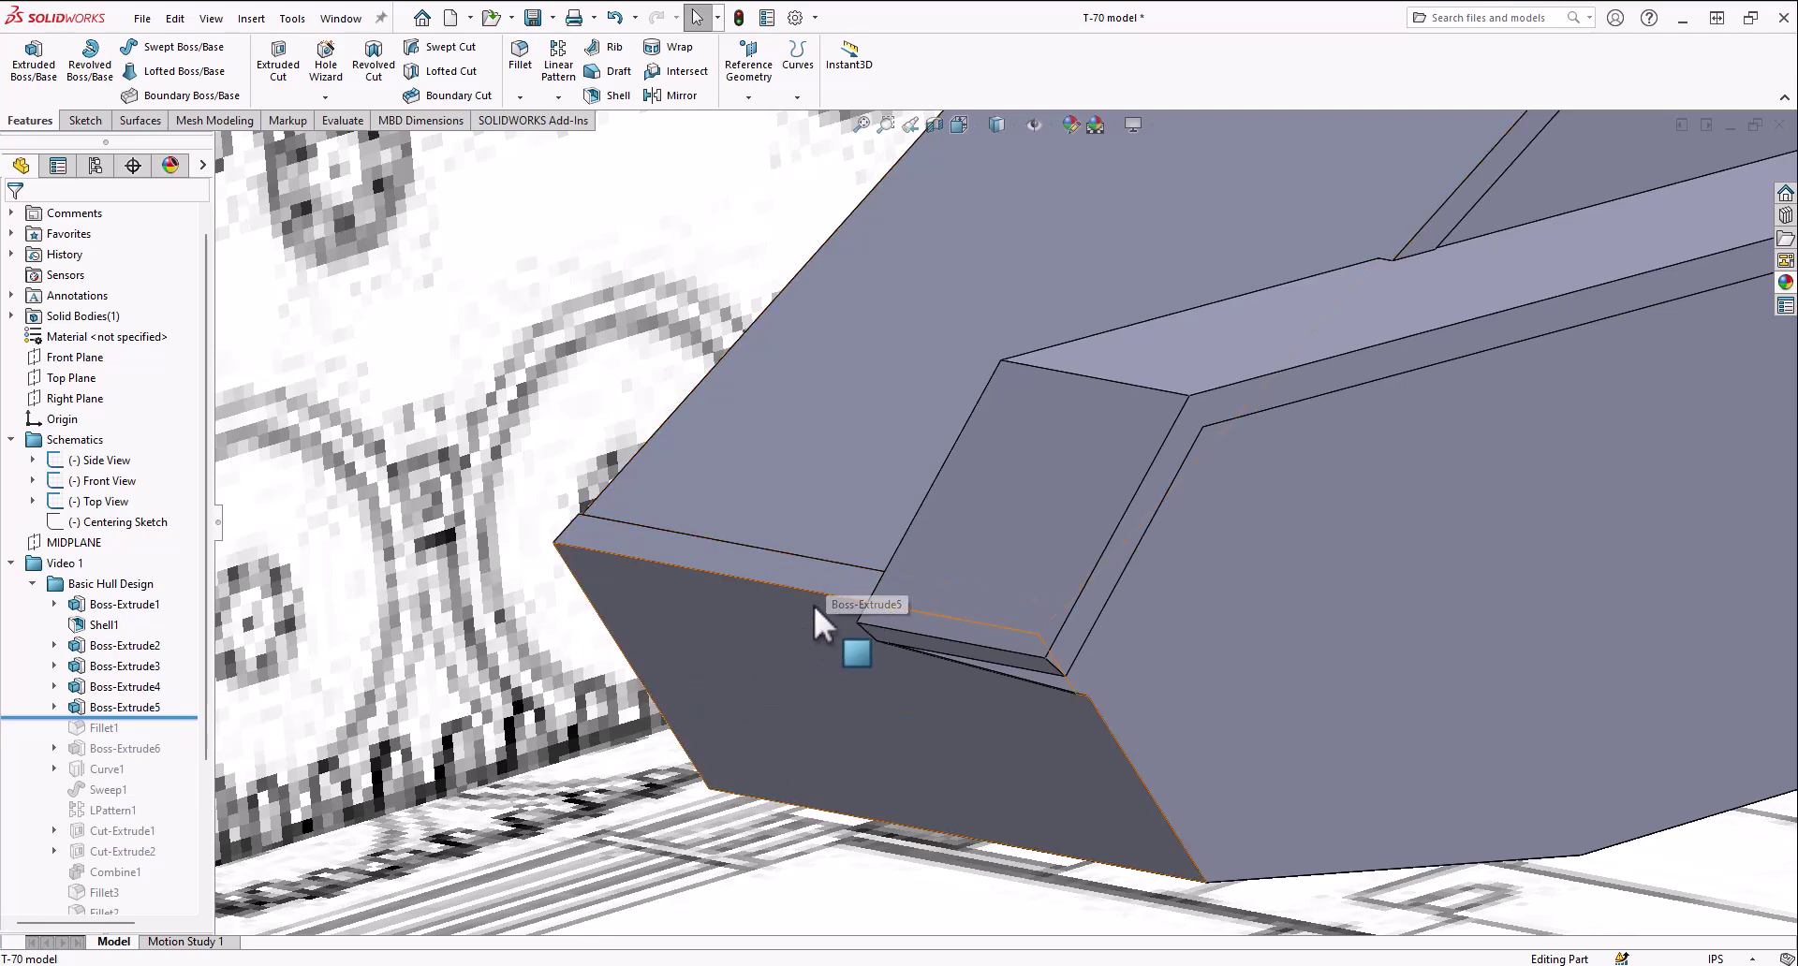
Roll the model forward to include Fillet1 and inspect the rounded outer edge along the fender
{"action": "scroll", "coordinate": [1004, 521], "scroll_direction": "down", "scroll_amount": 4}
{"action": "middle_click_drag", "start_coordinate": [1236, 425], "coordinate": [1182, 319]}
{"action": "scroll", "coordinate": [1182, 318], "scroll_direction": "down", "scroll_amount": 2}
{"action": "middle_click_drag", "start_coordinate": [1118, 386], "coordinate": [1144, 466]}
{"action": "scroll", "coordinate": [1120, 452], "scroll_direction": "down", "scroll_amount": 1}
{"action": "scroll", "coordinate": [1104, 441], "scroll_direction": "up", "scroll_amount": 2}
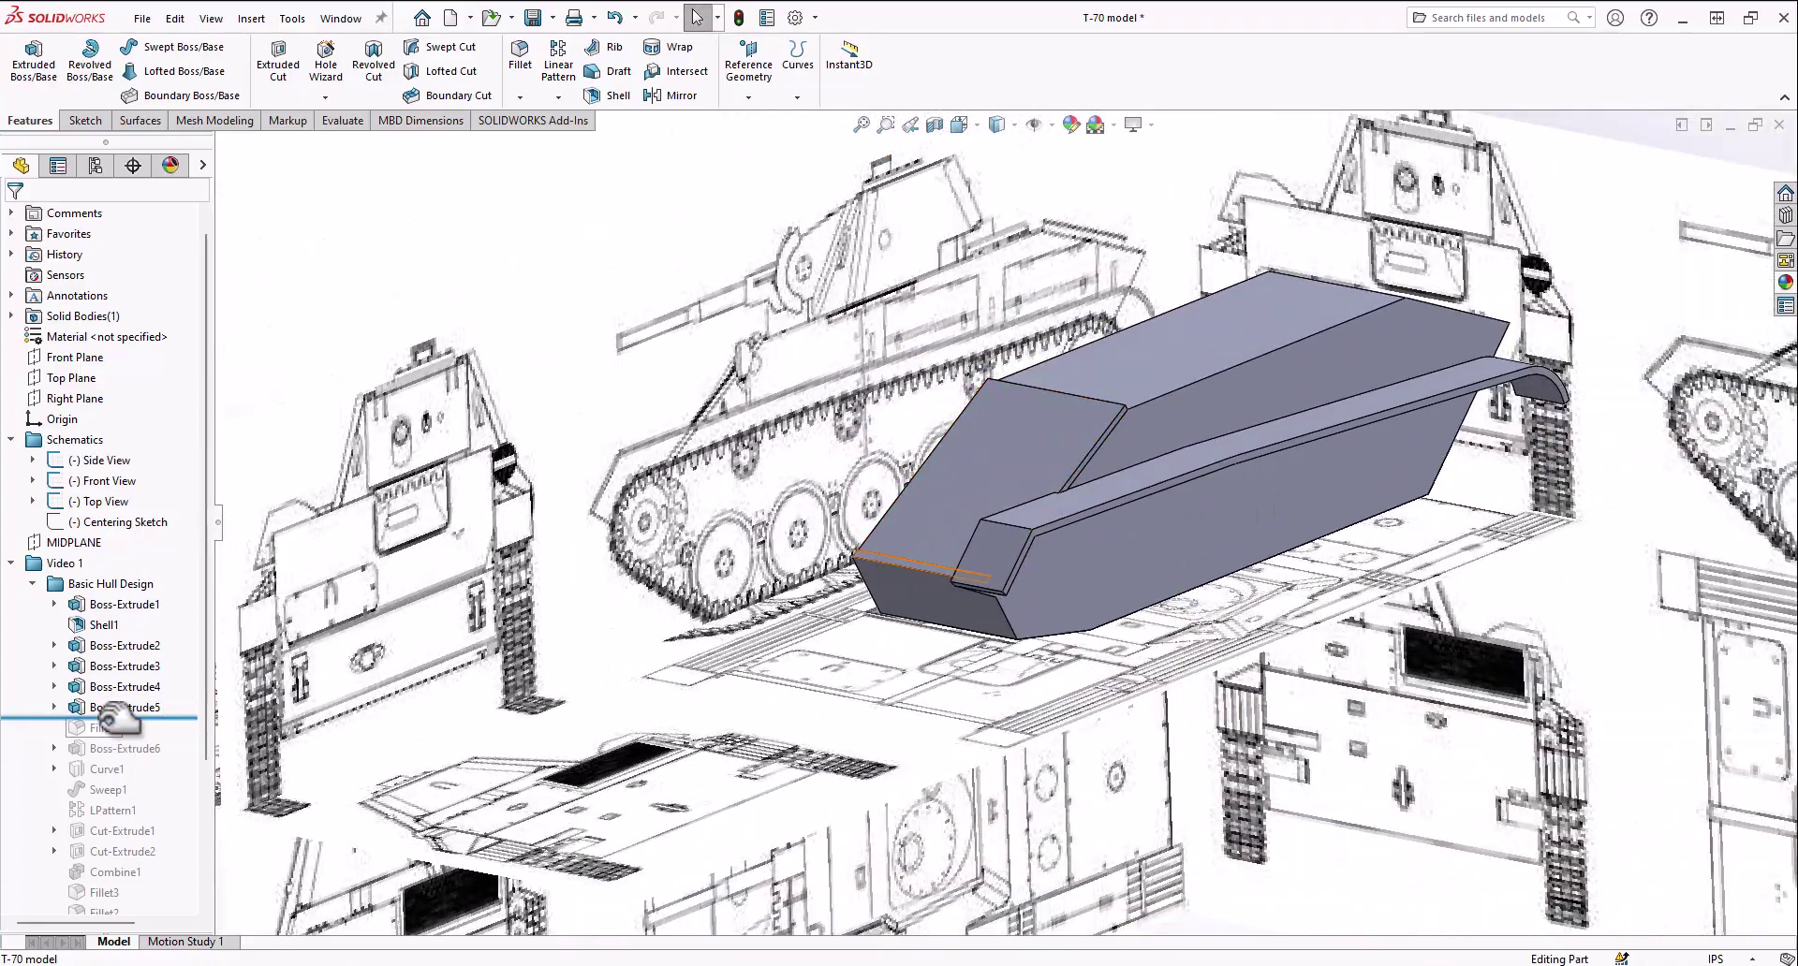
{"action": "left_click_drag", "start_coordinate": [110, 728], "coordinate": [109, 735]}
{"action": "scroll", "coordinate": [1052, 548], "scroll_direction": "down", "scroll_amount": 5}
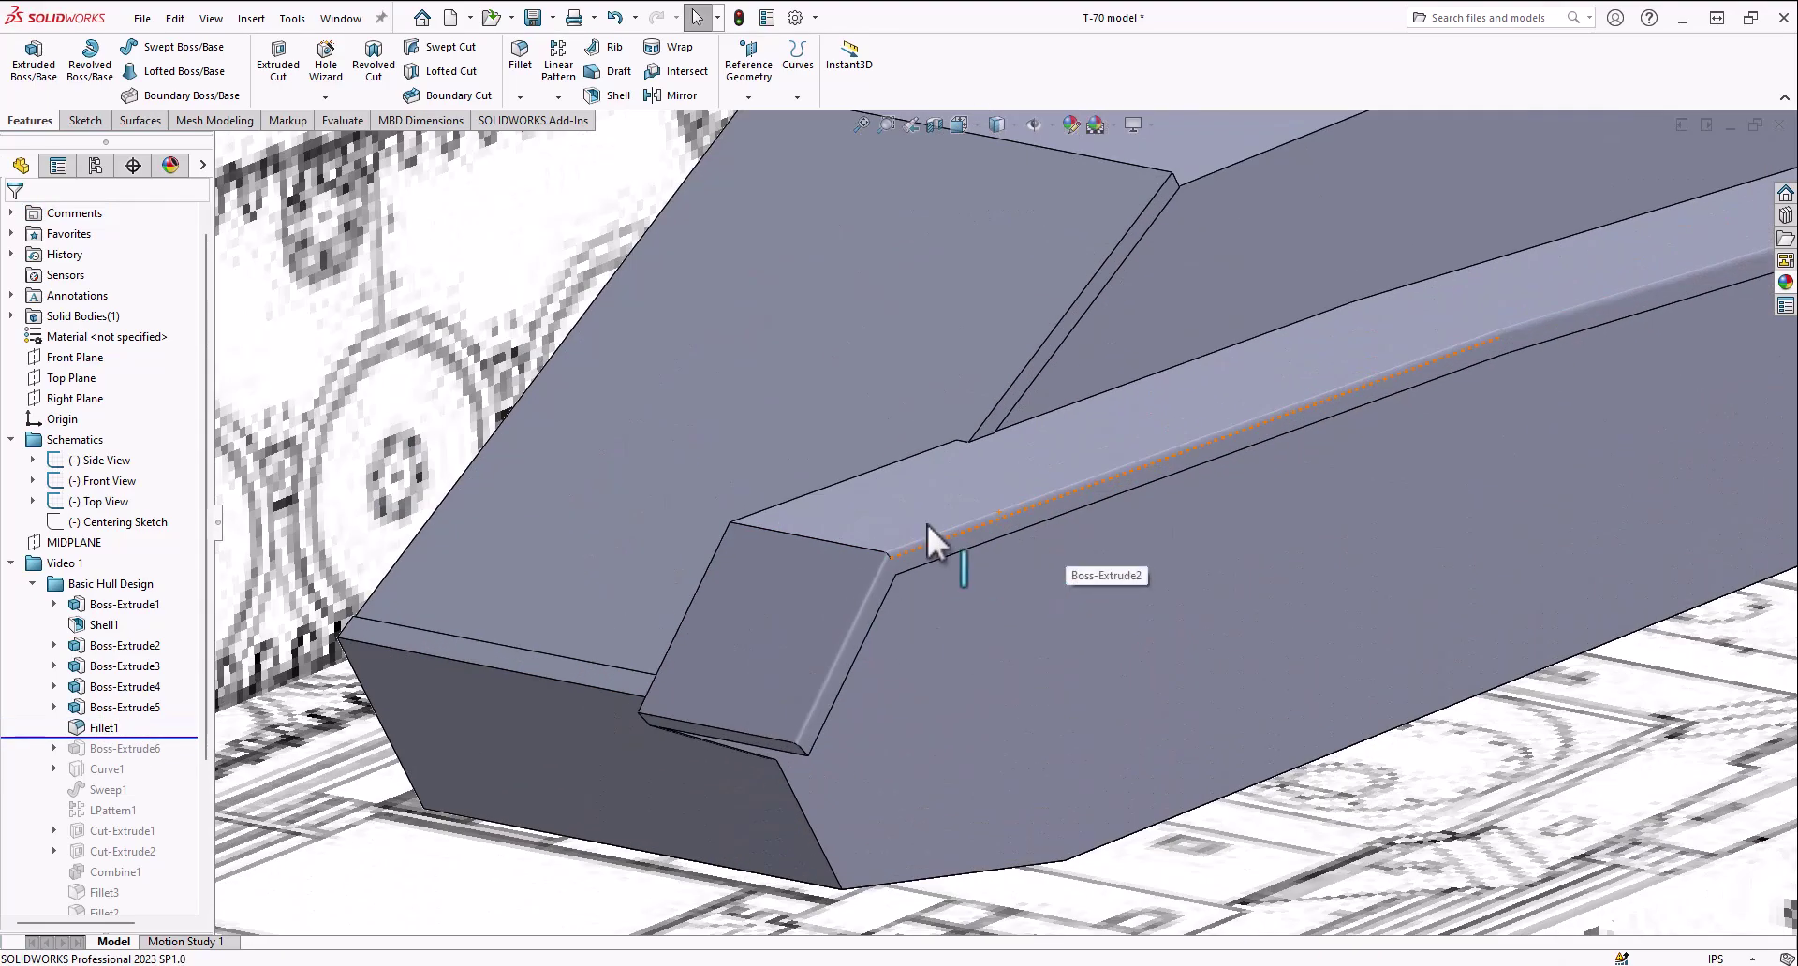
{"action": "scroll", "coordinate": [952, 549], "scroll_direction": "up", "scroll_amount": 5}
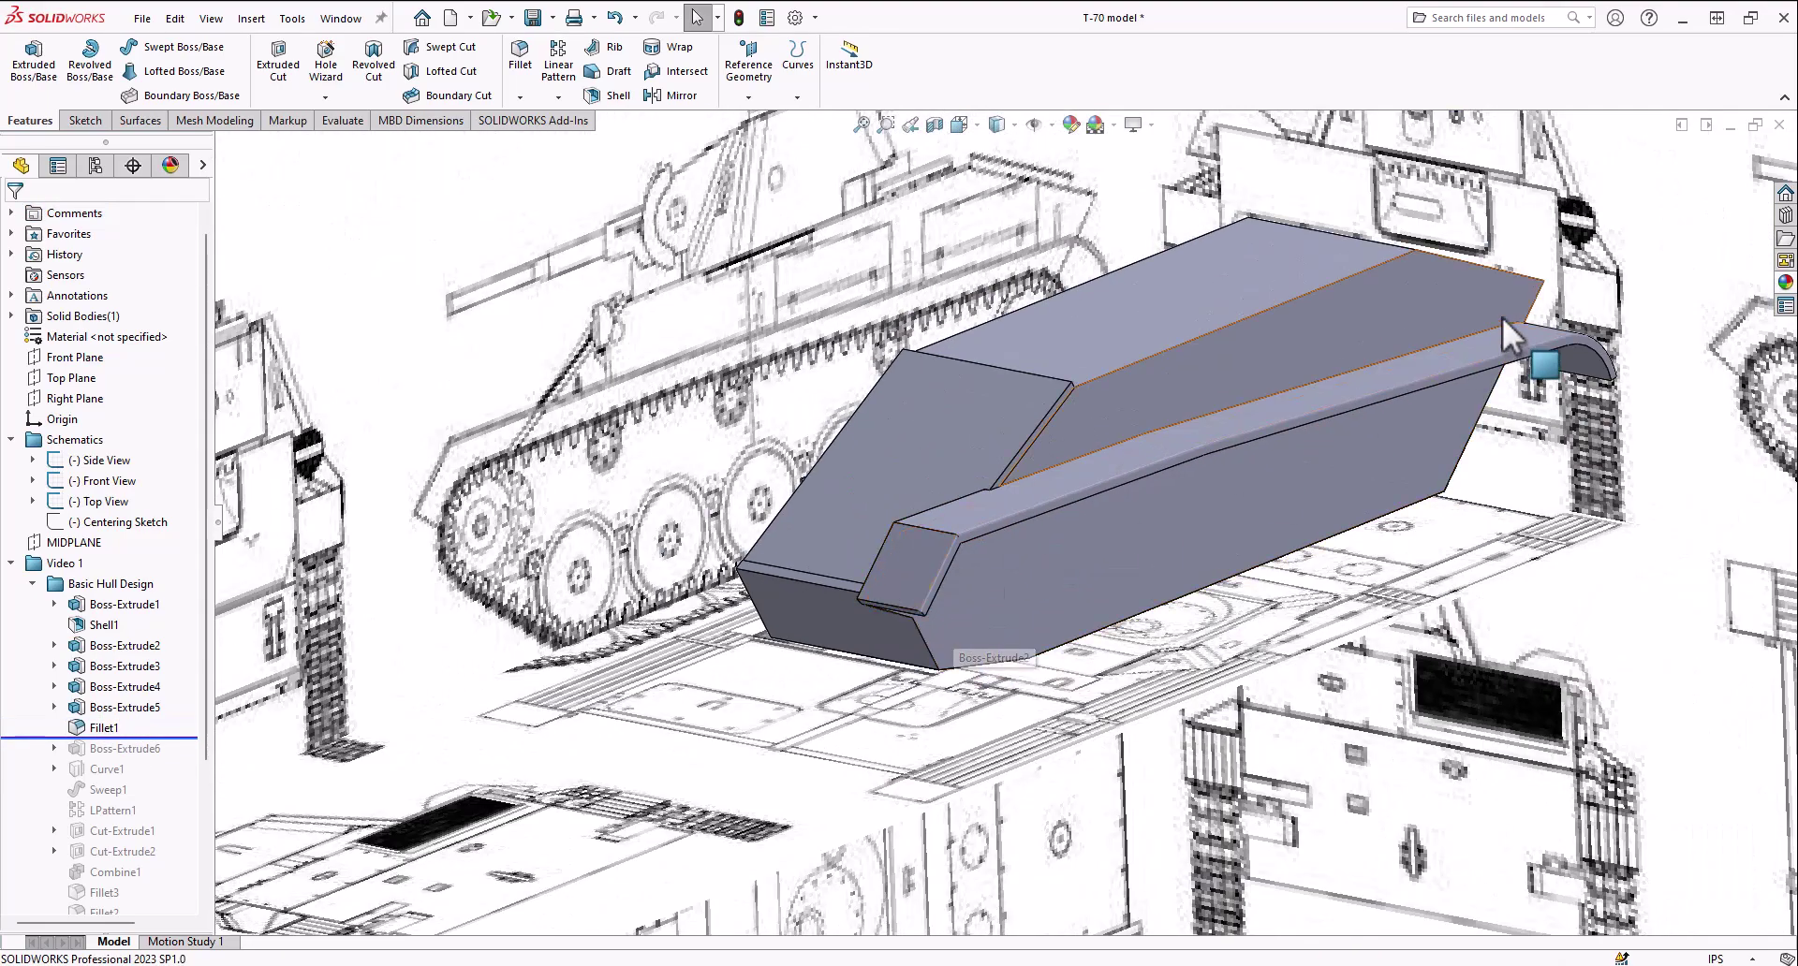
{"action": "scroll", "coordinate": [838, 598], "scroll_direction": "up", "scroll_amount": 5}
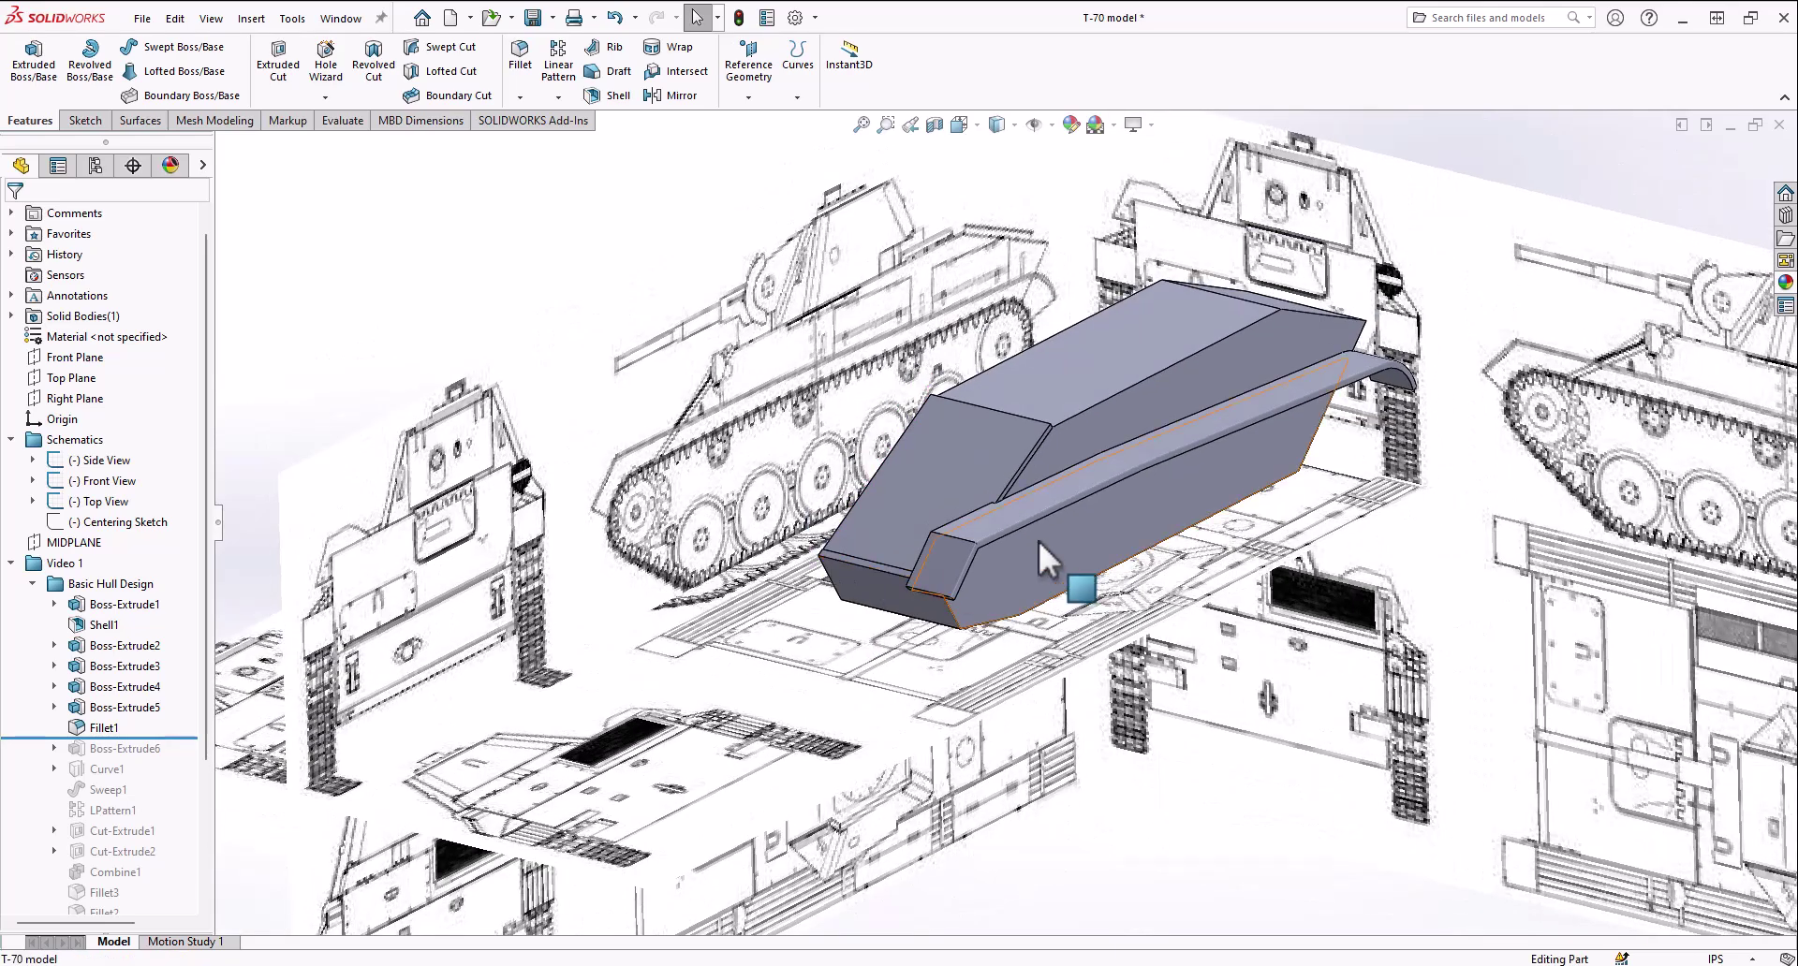
{"action": "scroll", "coordinate": [1038, 541], "scroll_direction": "down", "scroll_amount": 2}
{"action": "scroll", "coordinate": [964, 613], "scroll_direction": "down", "scroll_amount": 3}
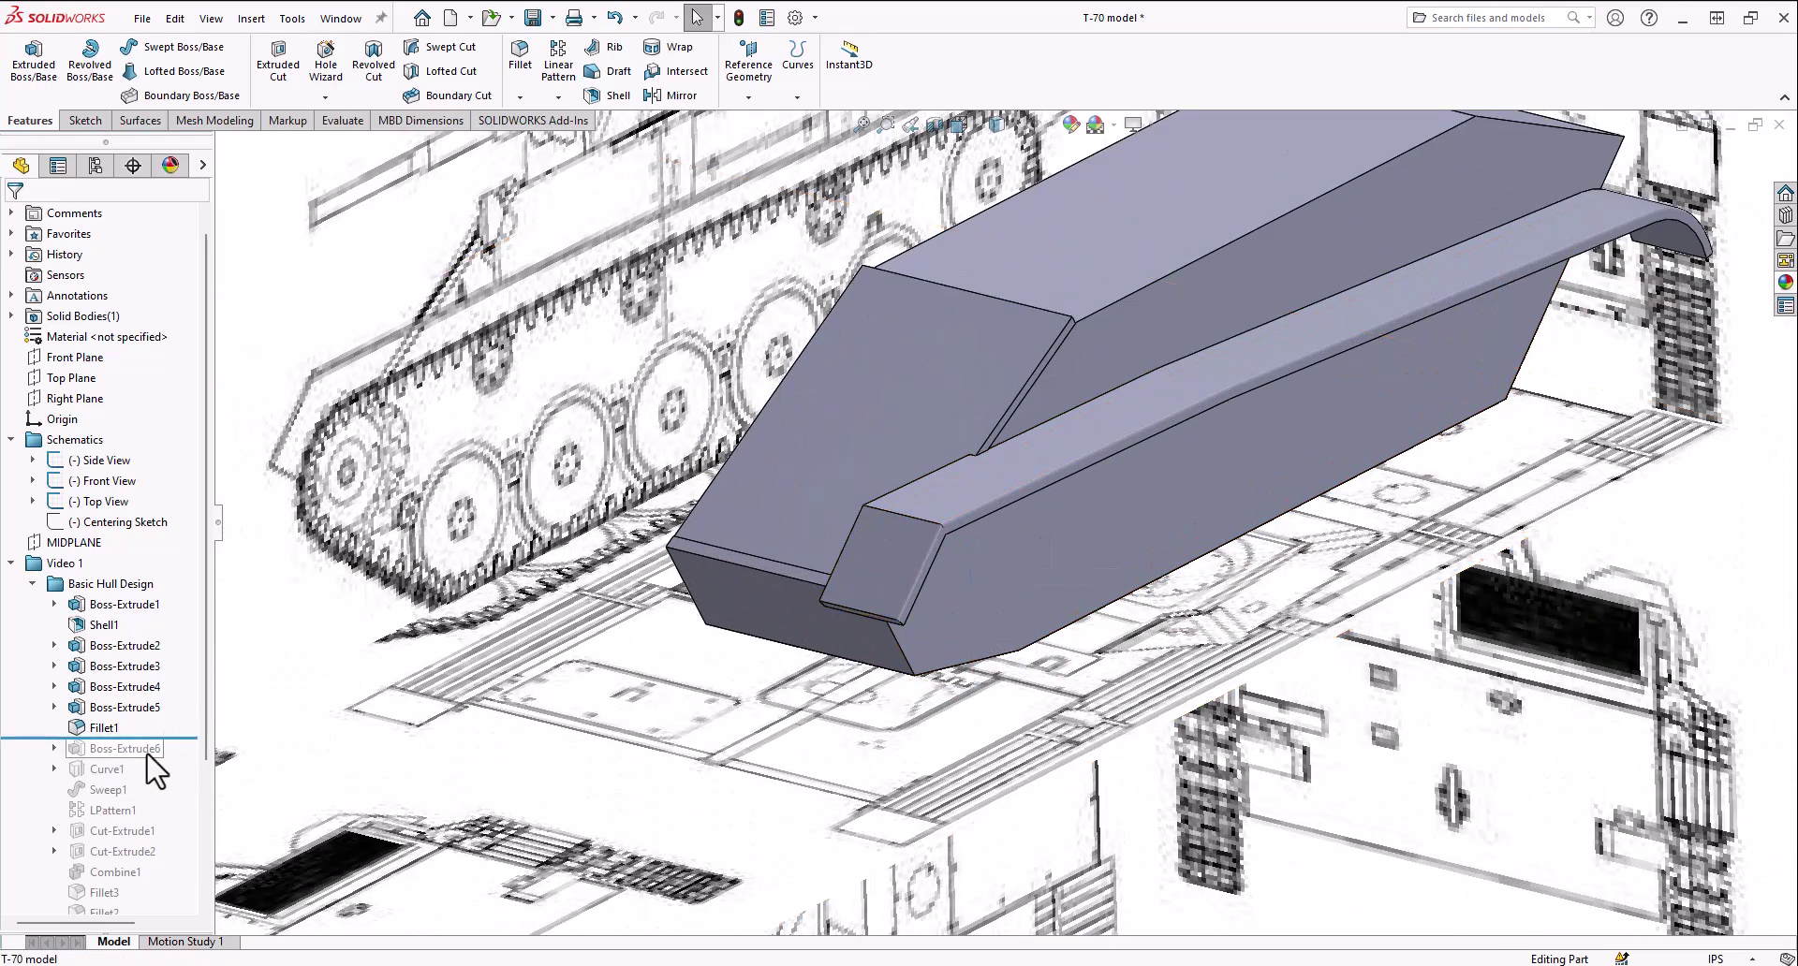
Roll the model forward to include Boss-Extrude6 and inspect the upright plates added along the fender
{"action": "left_click_drag", "start_coordinate": [164, 746], "coordinate": [140, 758]}
{"action": "middle_click_drag", "start_coordinate": [1076, 481], "coordinate": [1217, 412]}
{"action": "middle_click_drag", "start_coordinate": [897, 468], "coordinate": [951, 401]}
{"action": "scroll", "coordinate": [1070, 475], "scroll_direction": "down", "scroll_amount": 2}
{"action": "scroll", "coordinate": [552, 646], "scroll_direction": "down", "scroll_amount": 1}
{"action": "scroll", "coordinate": [874, 435], "scroll_direction": "up", "scroll_amount": 4}
Compare the upright fender plates with the hull side details in the side-view drawing
{"action": "scroll", "coordinate": [945, 391], "scroll_direction": "down", "scroll_amount": 6}
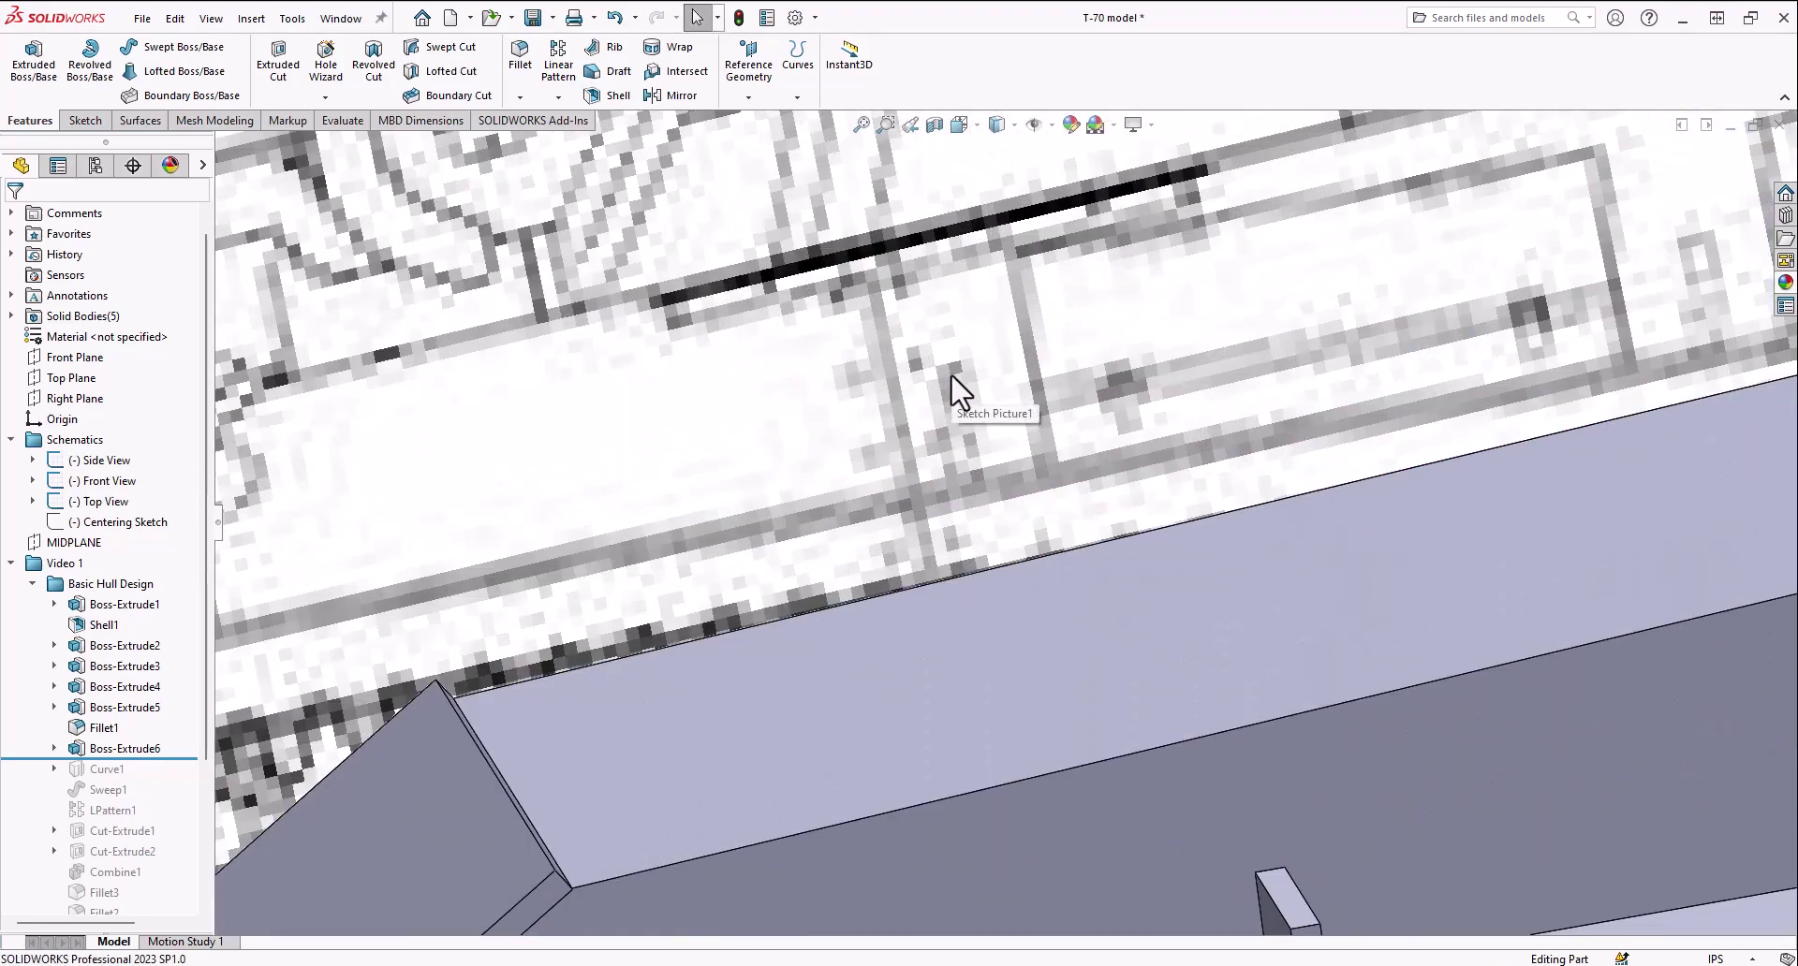
{"action": "scroll", "coordinate": [962, 496], "scroll_direction": "up", "scroll_amount": 2}
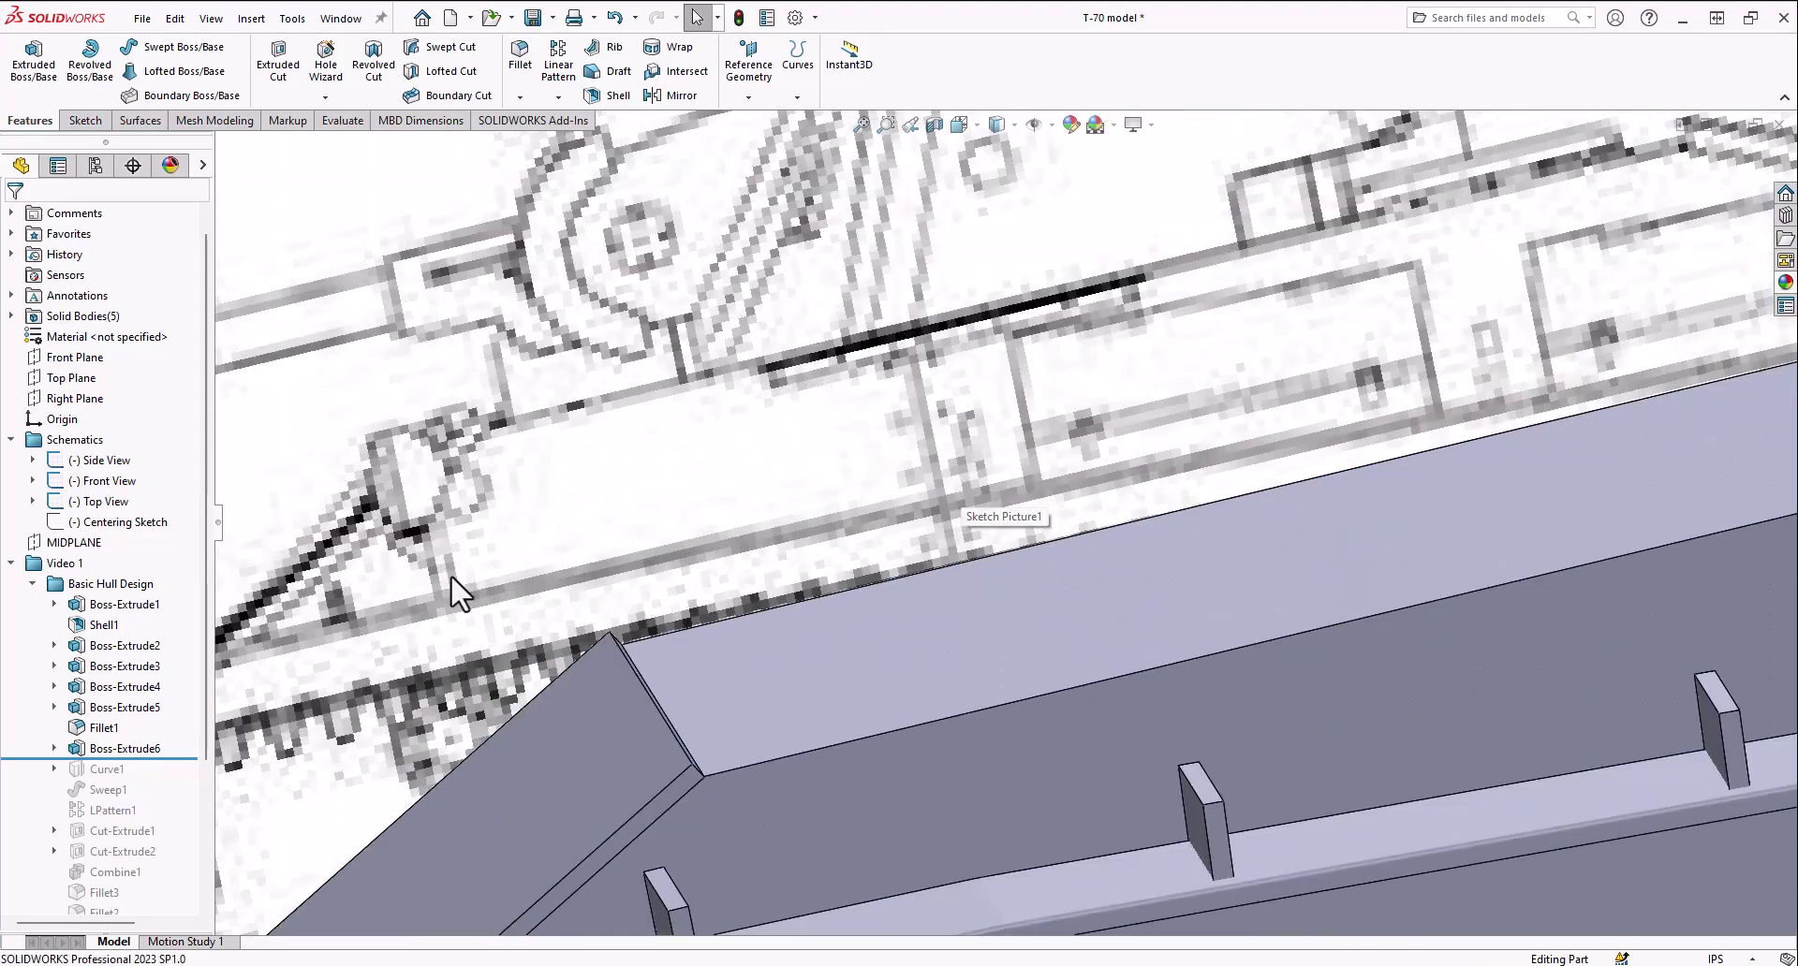
{"action": "scroll", "coordinate": [1449, 385], "scroll_direction": "up", "scroll_amount": 4}
{"action": "scroll", "coordinate": [1138, 456], "scroll_direction": "down", "scroll_amount": 4}
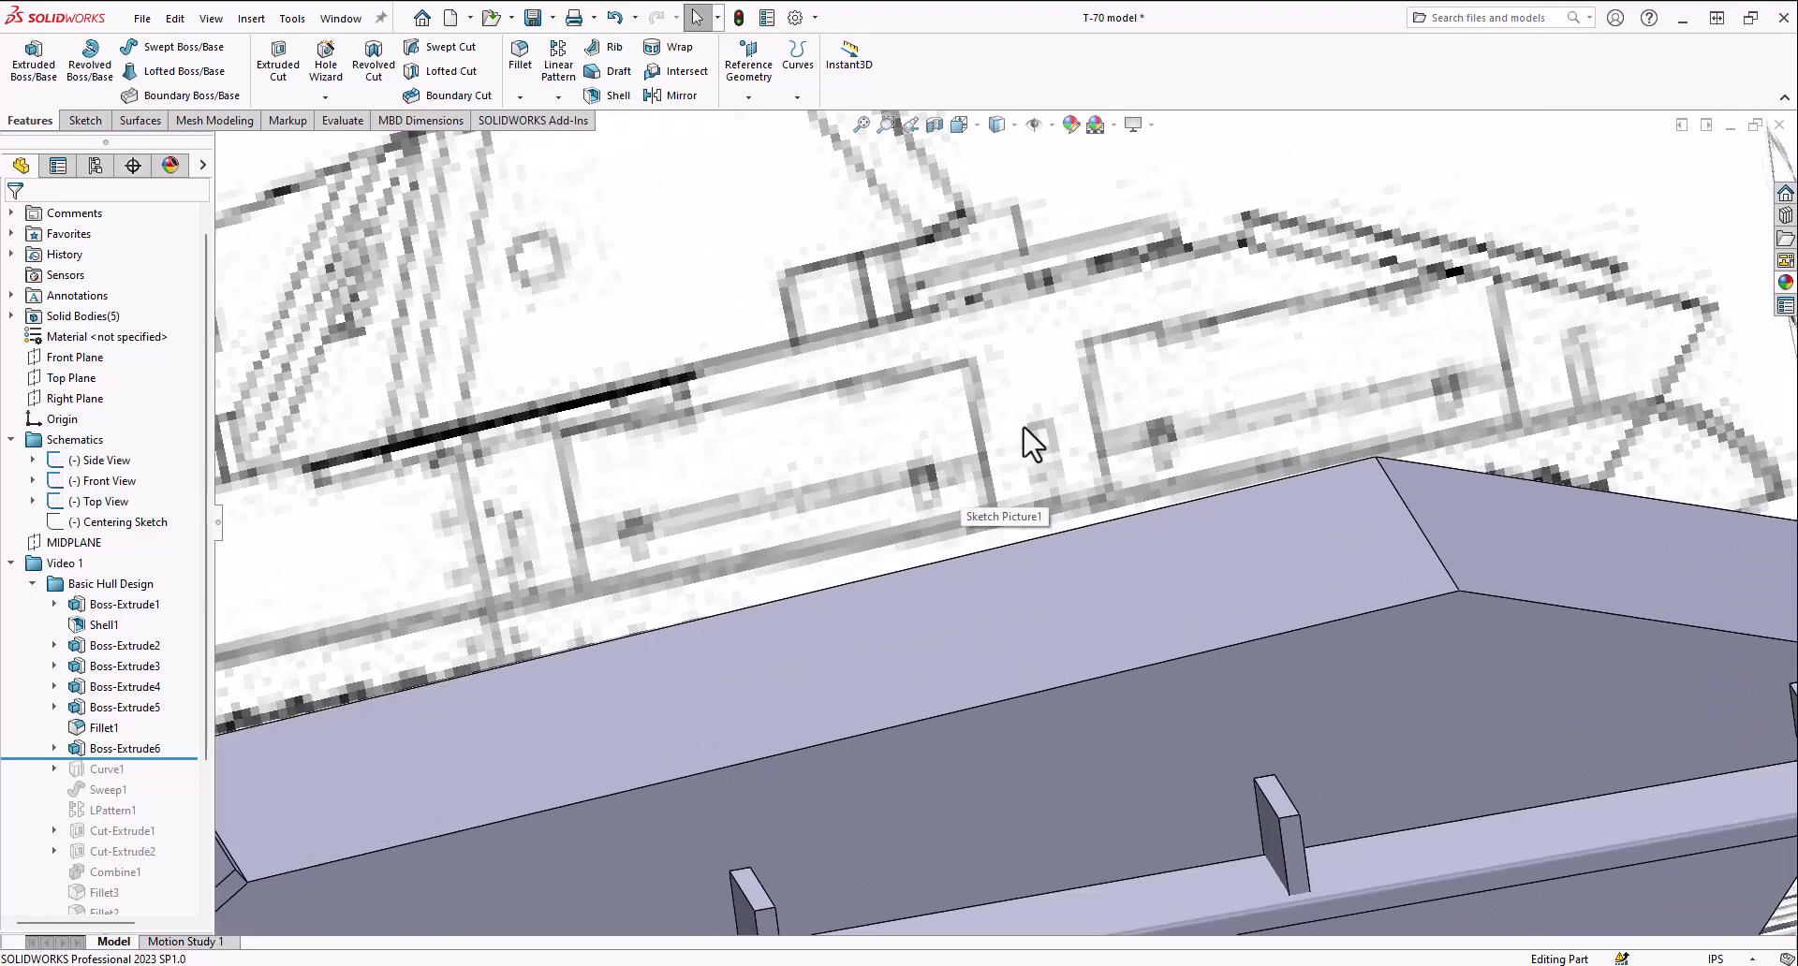
{"action": "scroll", "coordinate": [1093, 633], "scroll_direction": "up", "scroll_amount": 5}
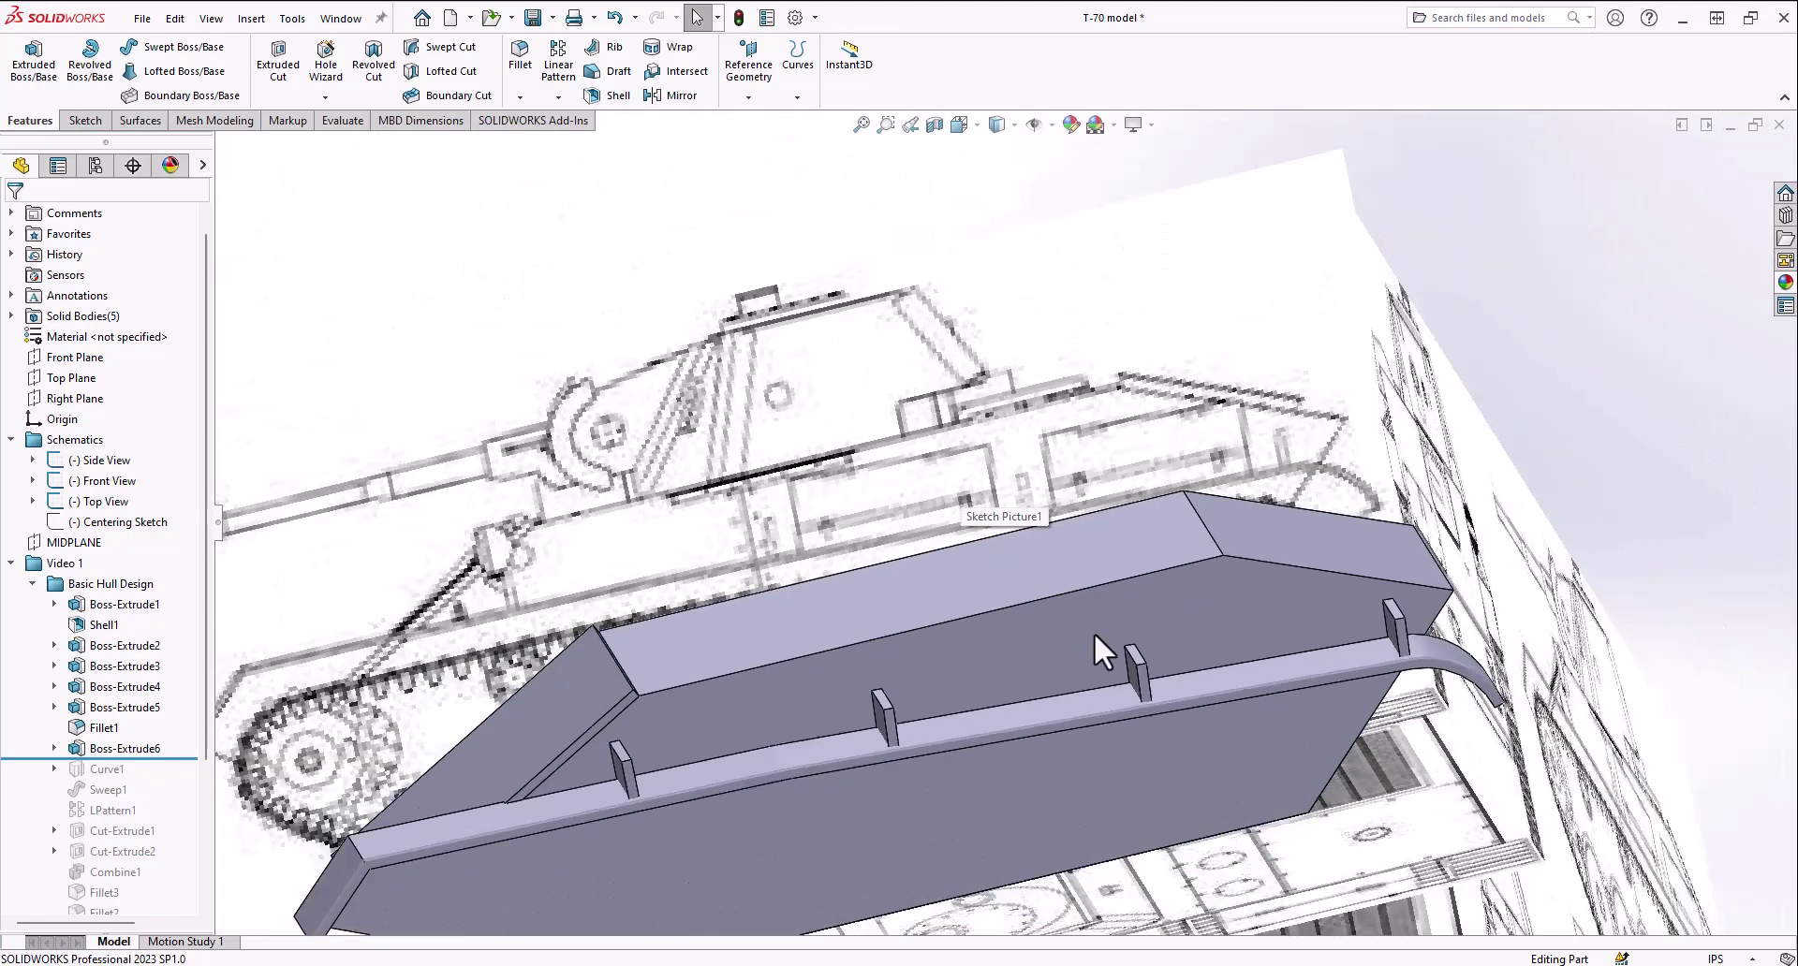
Inspect the four upright plates on the fender from the front and from the side
{"action": "middle_click_drag", "start_coordinate": [1093, 633], "coordinate": [1189, 604]}
{"action": "scroll", "coordinate": [1092, 689], "scroll_direction": "down", "scroll_amount": 4}
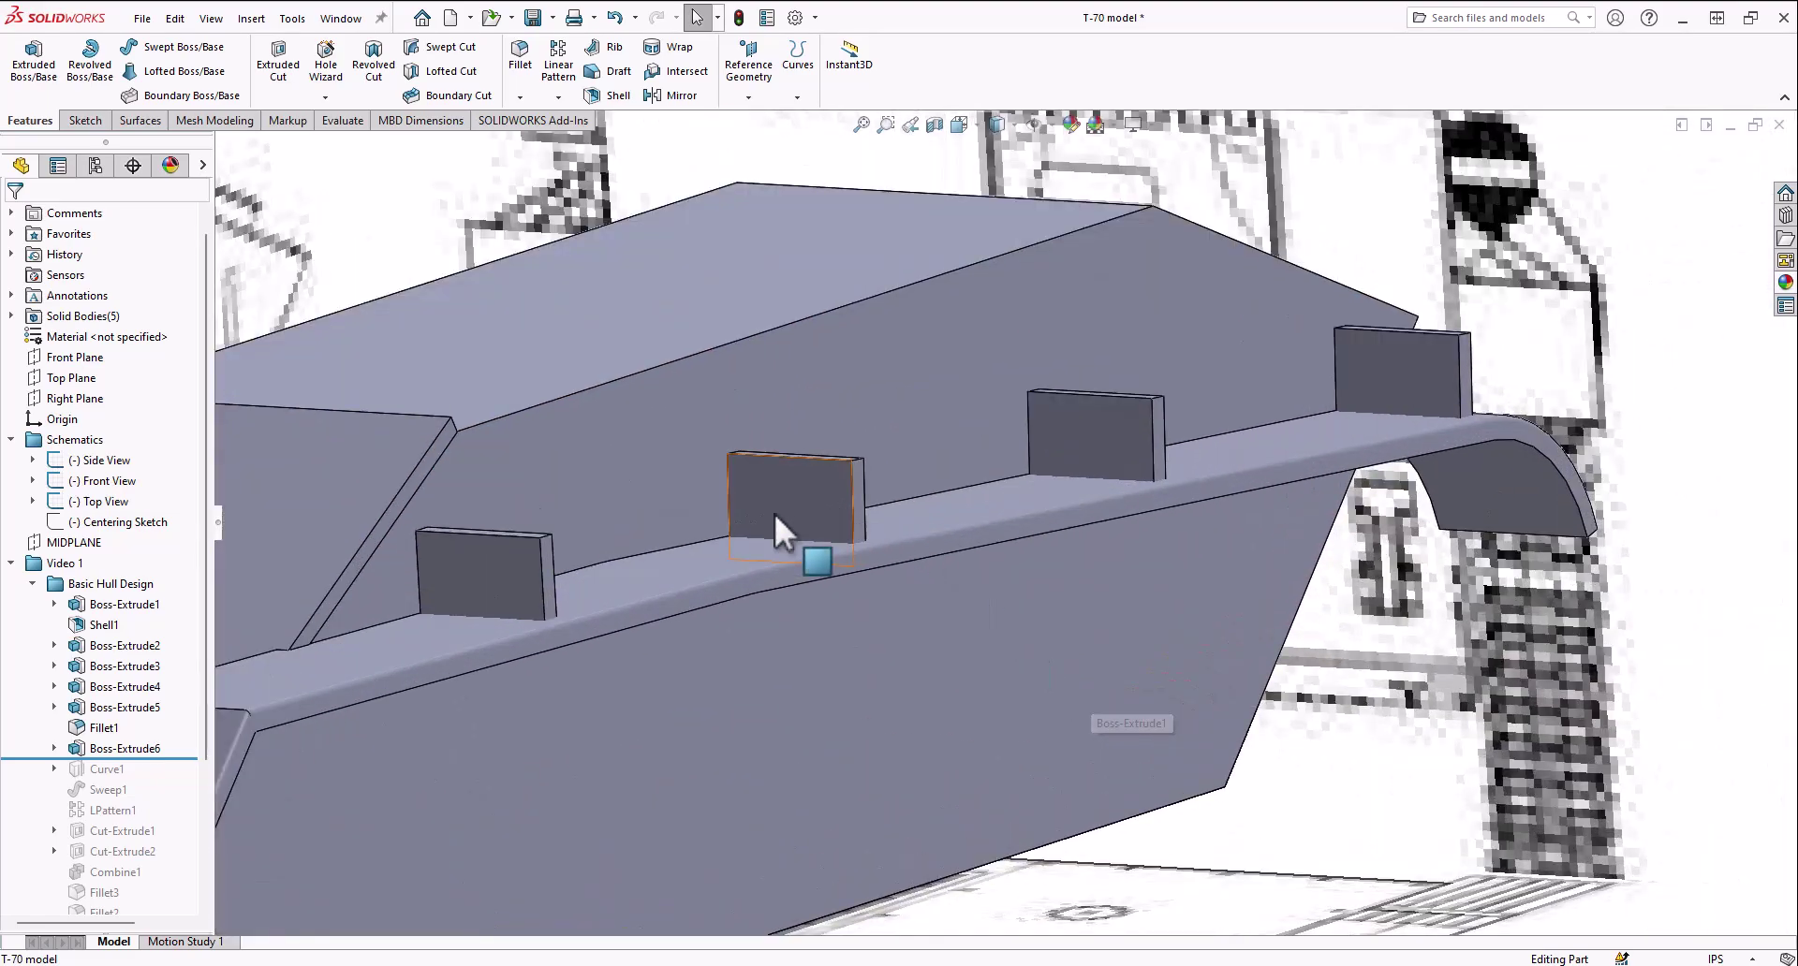
{"action": "middle_click_drag", "start_coordinate": [509, 586], "coordinate": [706, 563]}
{"action": "middle_click_drag", "start_coordinate": [807, 523], "coordinate": [721, 714]}
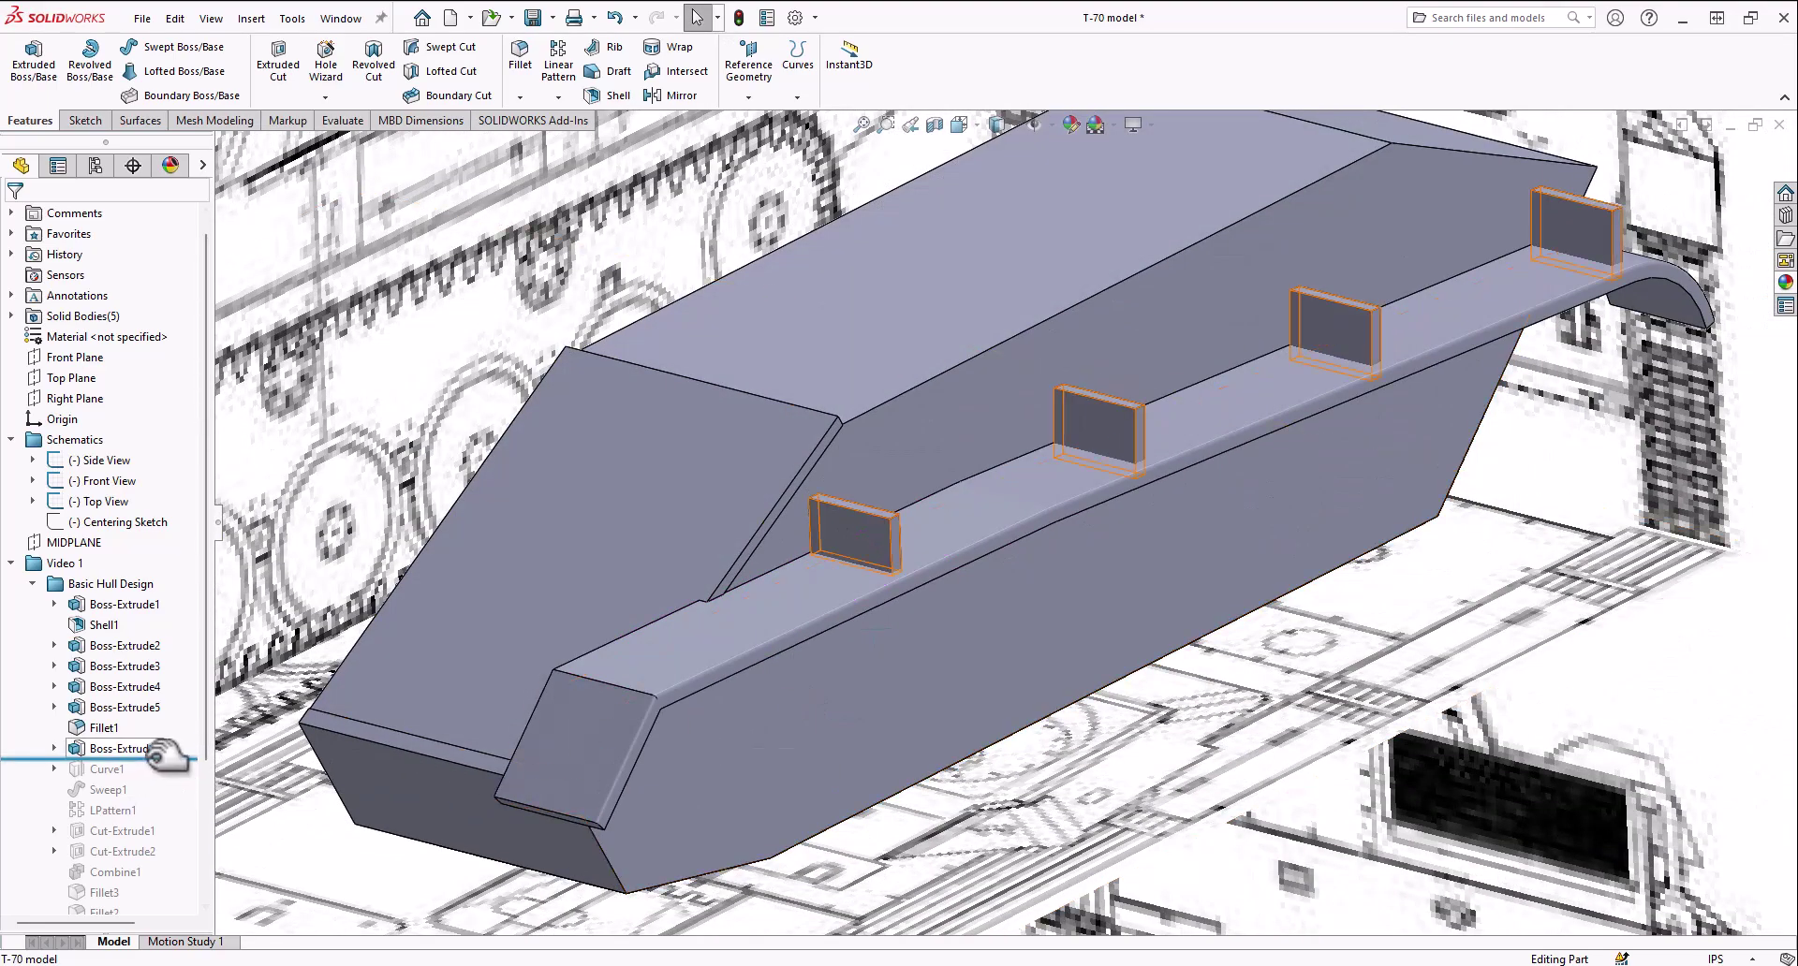
Roll the model forward to include Curve1 and view the fender with its upright plates
{"action": "mouse_move", "coordinate": [112, 758]}
{"action": "left_mouse_down"}
{"action": "mouse_move", "coordinate": [75, 789]}
{"action": "mouse_move", "coordinate": [82, 761]}
{"action": "mouse_move", "coordinate": [113, 770]}
{"action": "left_mouse_up"}
{"action": "mouse_move", "coordinate": [702, 646]}
{"action": "middle_mouse_down"}
{"action": "mouse_move", "coordinate": [820, 582]}
{"action": "mouse_move", "coordinate": [707, 655]}
{"action": "middle_mouse_up"}
{"action": "scroll", "coordinate": [820, 582], "scroll_direction": "up", "scroll_amount": 3}
{"action": "scroll", "coordinate": [1120, 509], "scroll_direction": "down", "scroll_amount": 4}
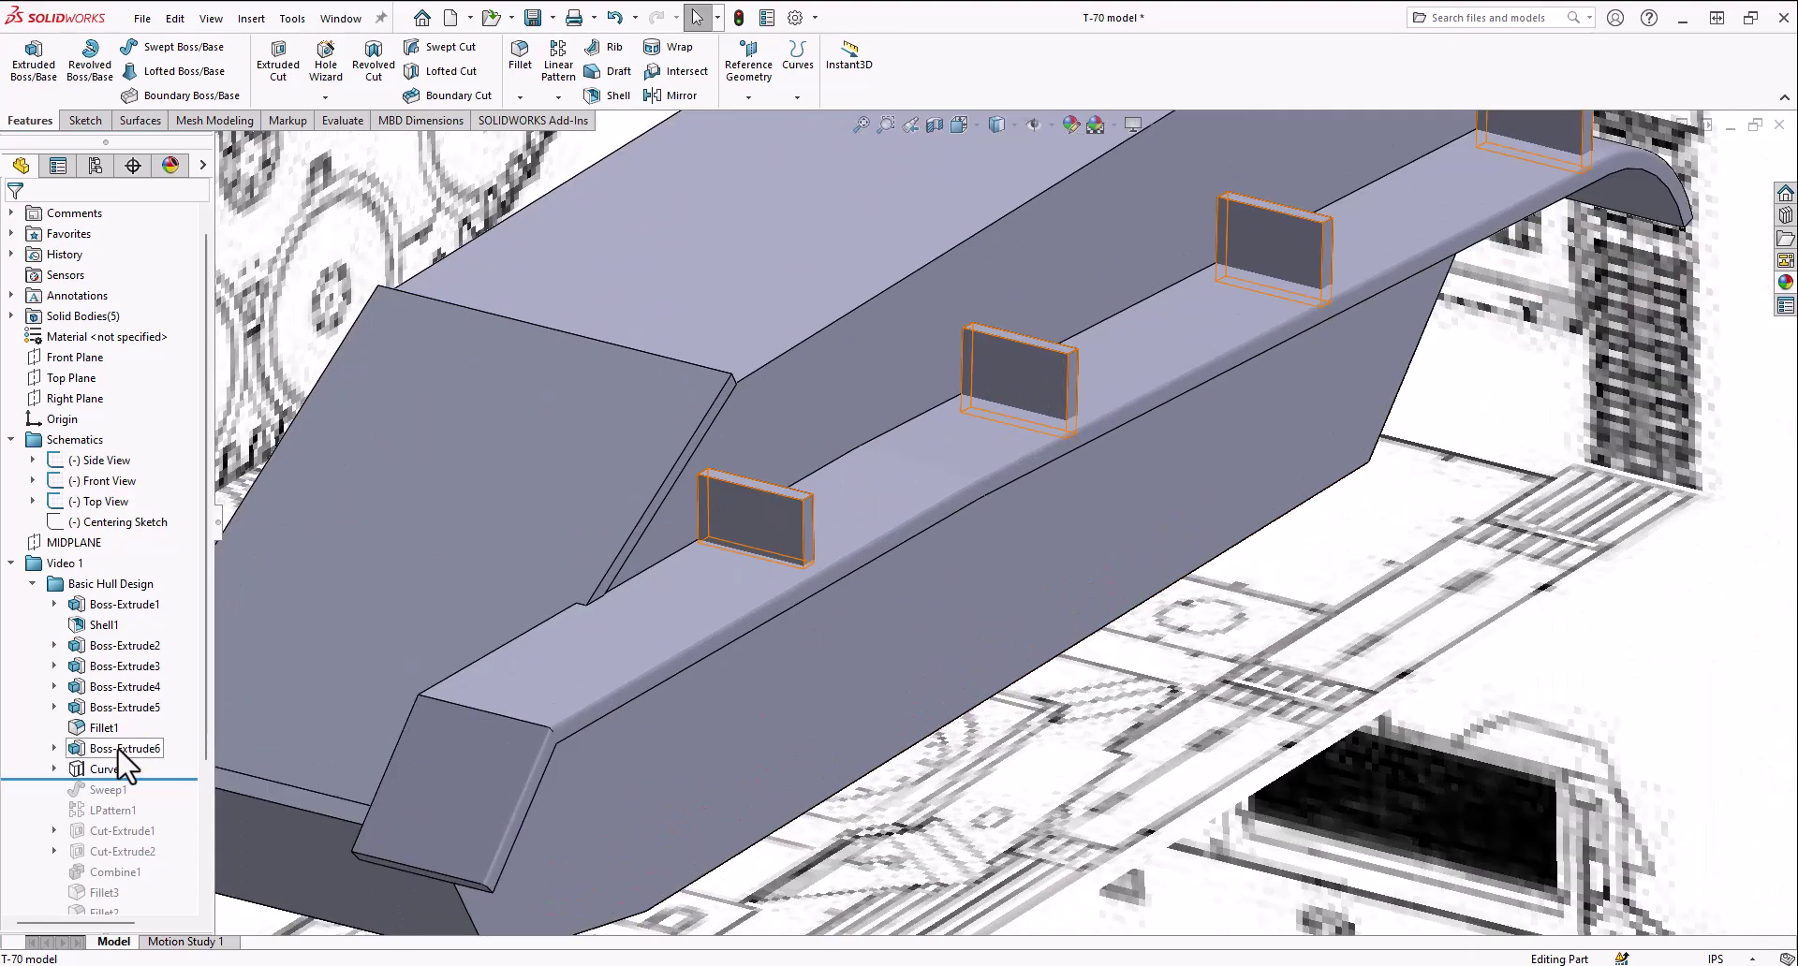
Highlight Boss-Extrude6 and examine its four upright plates along the fender
{"action": "left_click", "coordinate": [117, 748]}
{"action": "scroll", "coordinate": [880, 501], "scroll_direction": "up", "scroll_amount": 2}
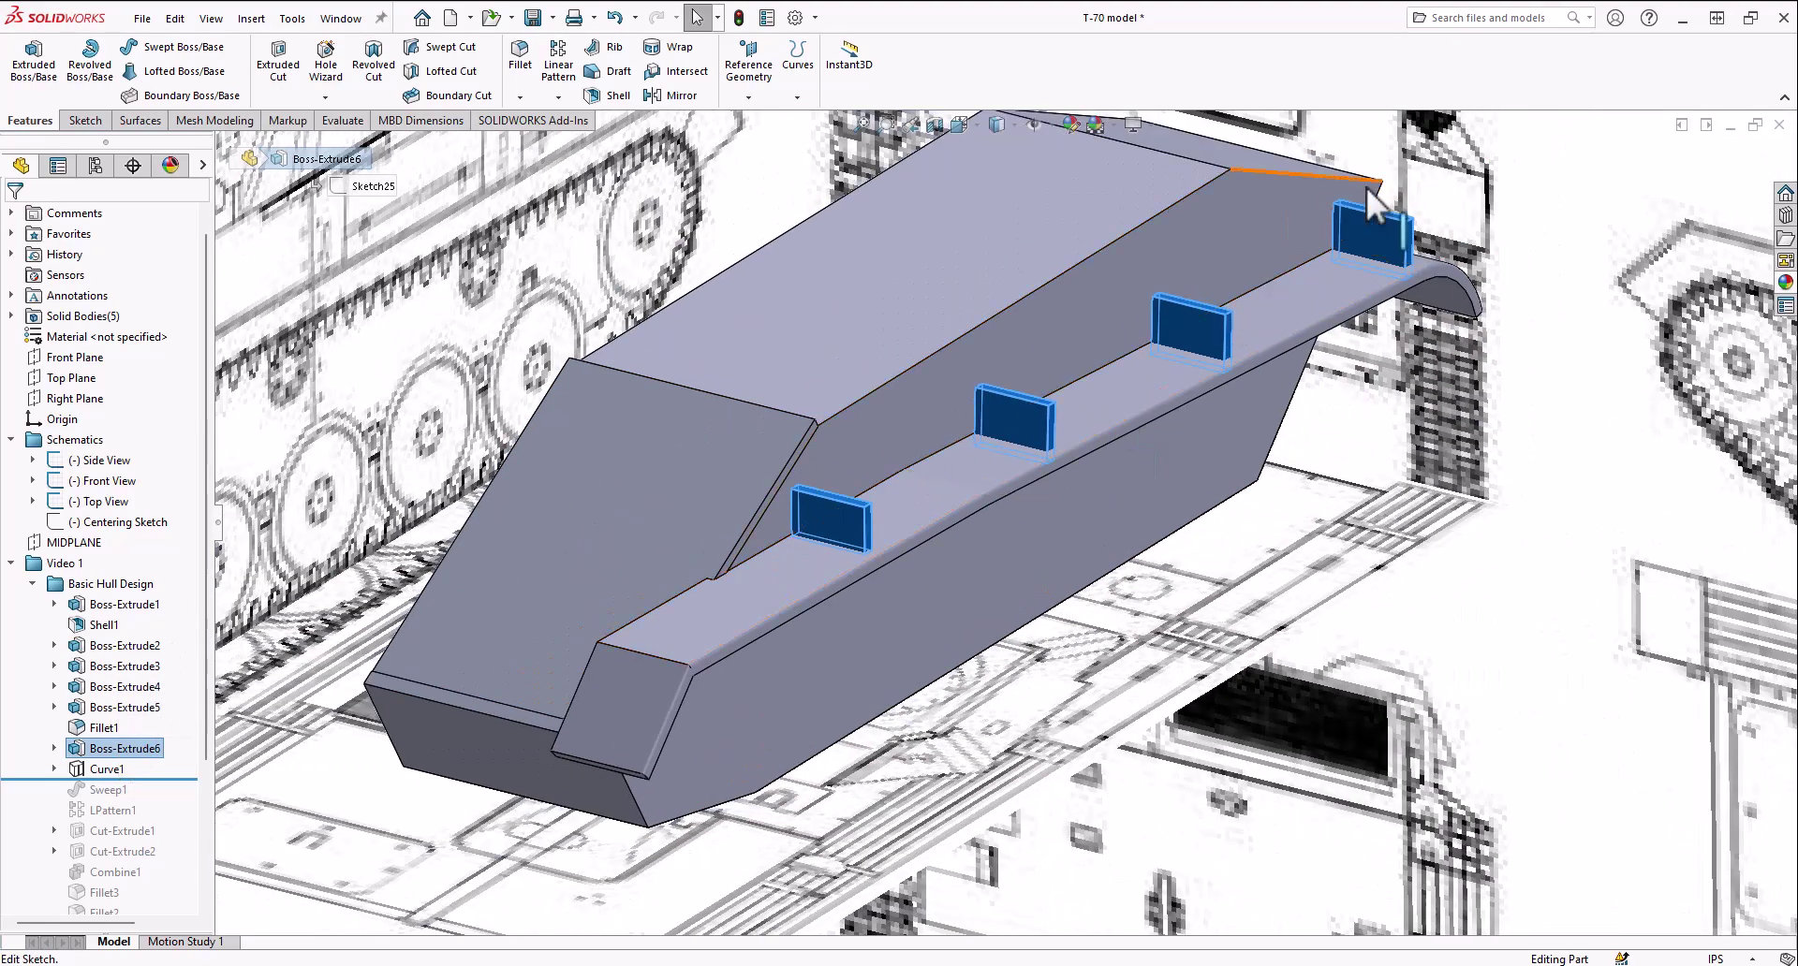
{"action": "middle_click_drag", "start_coordinate": [1034, 487], "coordinate": [997, 457]}
{"action": "scroll", "coordinate": [823, 451], "scroll_direction": "down", "scroll_amount": 6}
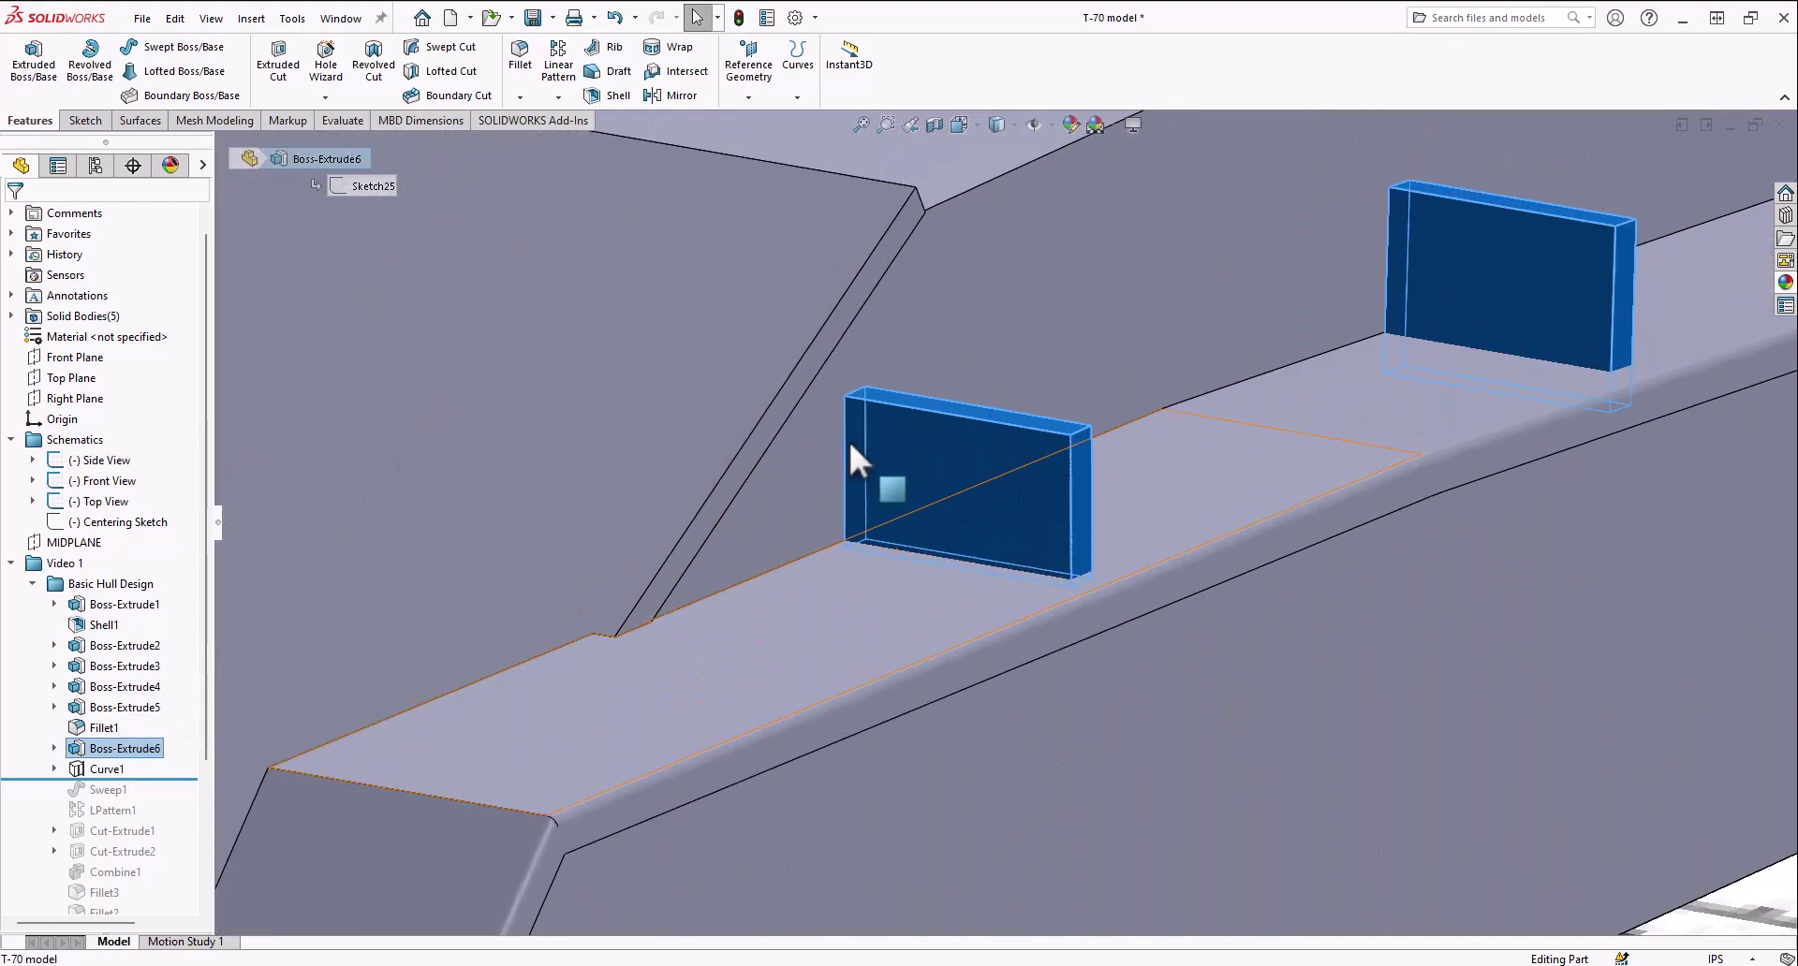
{"action": "scroll", "coordinate": [1007, 486], "scroll_direction": "up", "scroll_amount": 5}
{"action": "scroll", "coordinate": [1357, 383], "scroll_direction": "down", "scroll_amount": 3}
{"action": "scroll", "coordinate": [1120, 541], "scroll_direction": "up", "scroll_amount": 3}
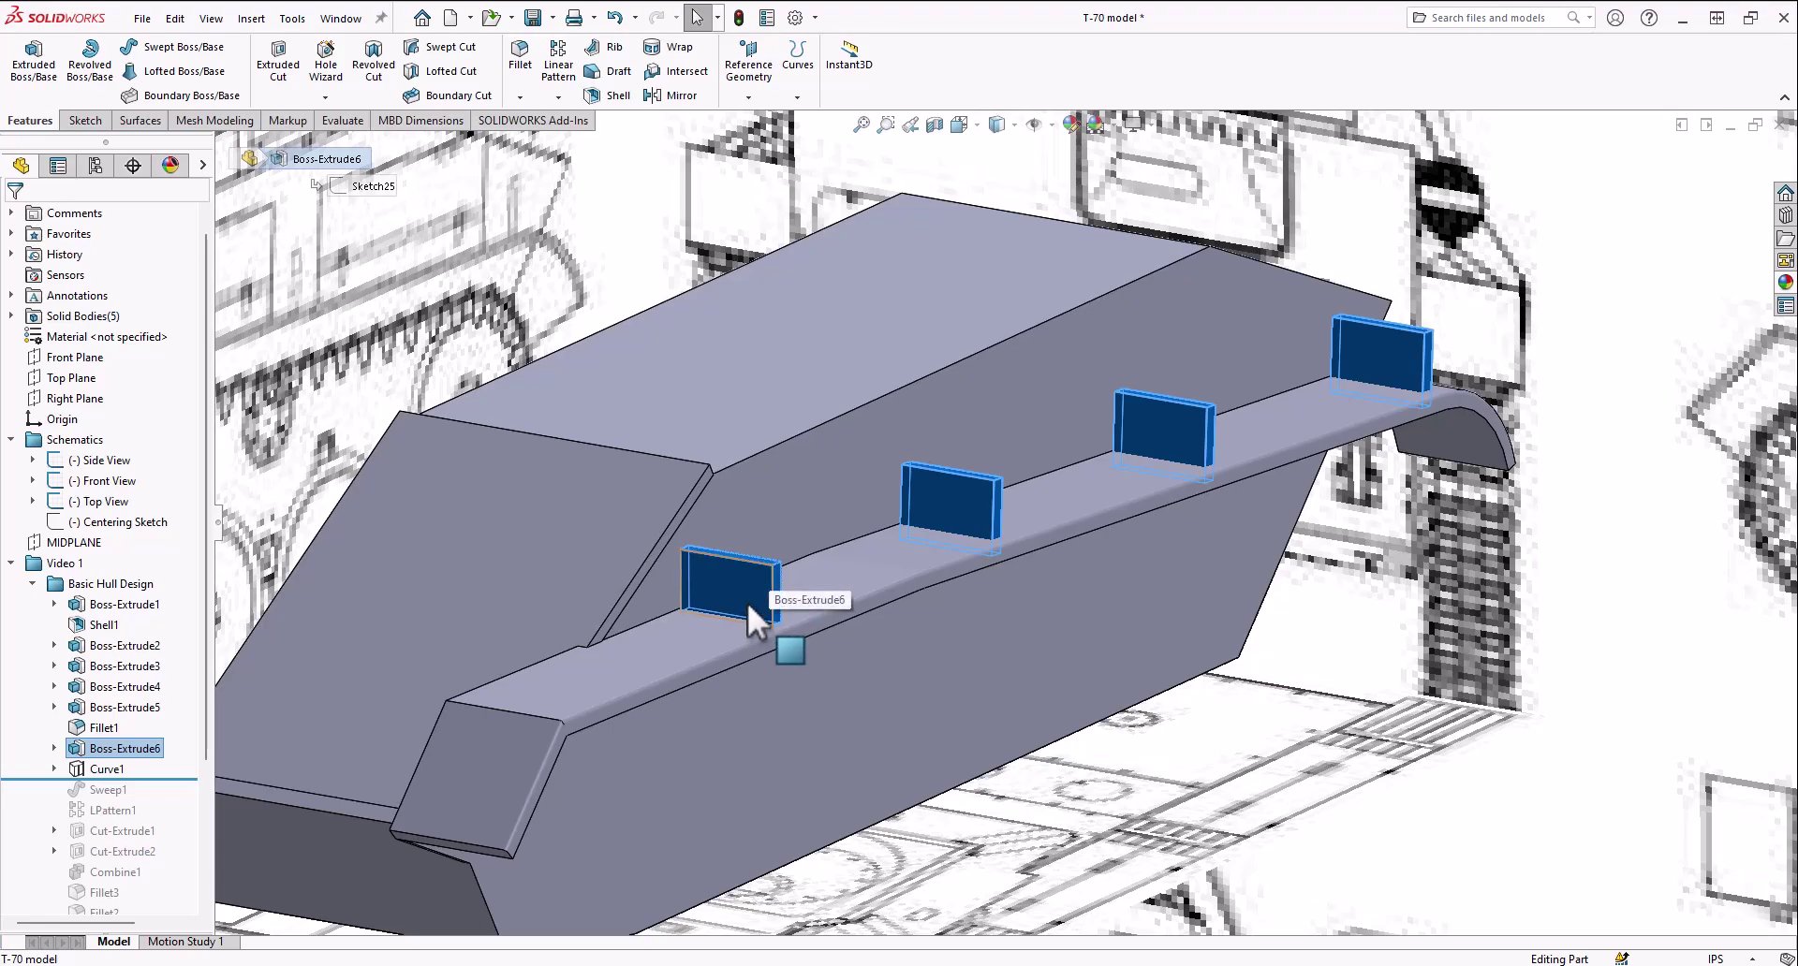
{"action": "scroll", "coordinate": [844, 621], "scroll_direction": "down", "scroll_amount": 3}
{"action": "scroll", "coordinate": [892, 666], "scroll_direction": "up", "scroll_amount": 3}
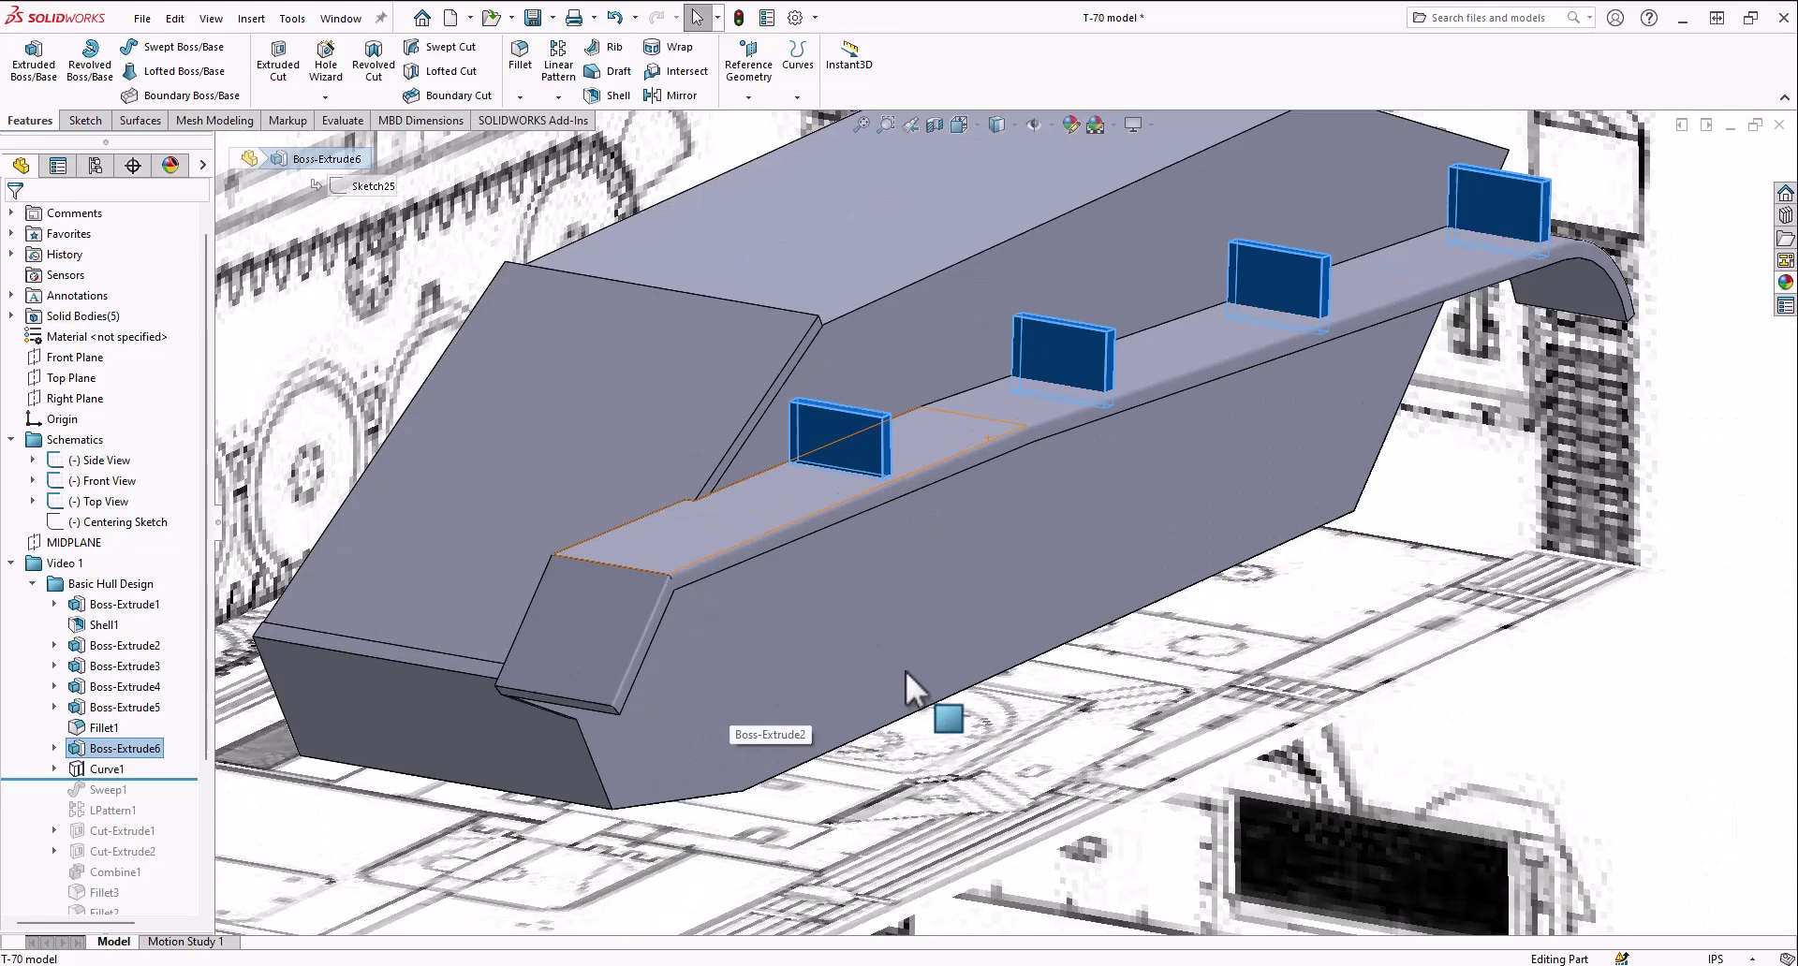
Highlight Curve1 and view it on the fender together with the upright plates
{"action": "scroll", "coordinate": [777, 562], "scroll_direction": "down", "scroll_amount": 4}
{"action": "scroll", "coordinate": [917, 676], "scroll_direction": "up", "scroll_amount": 5}
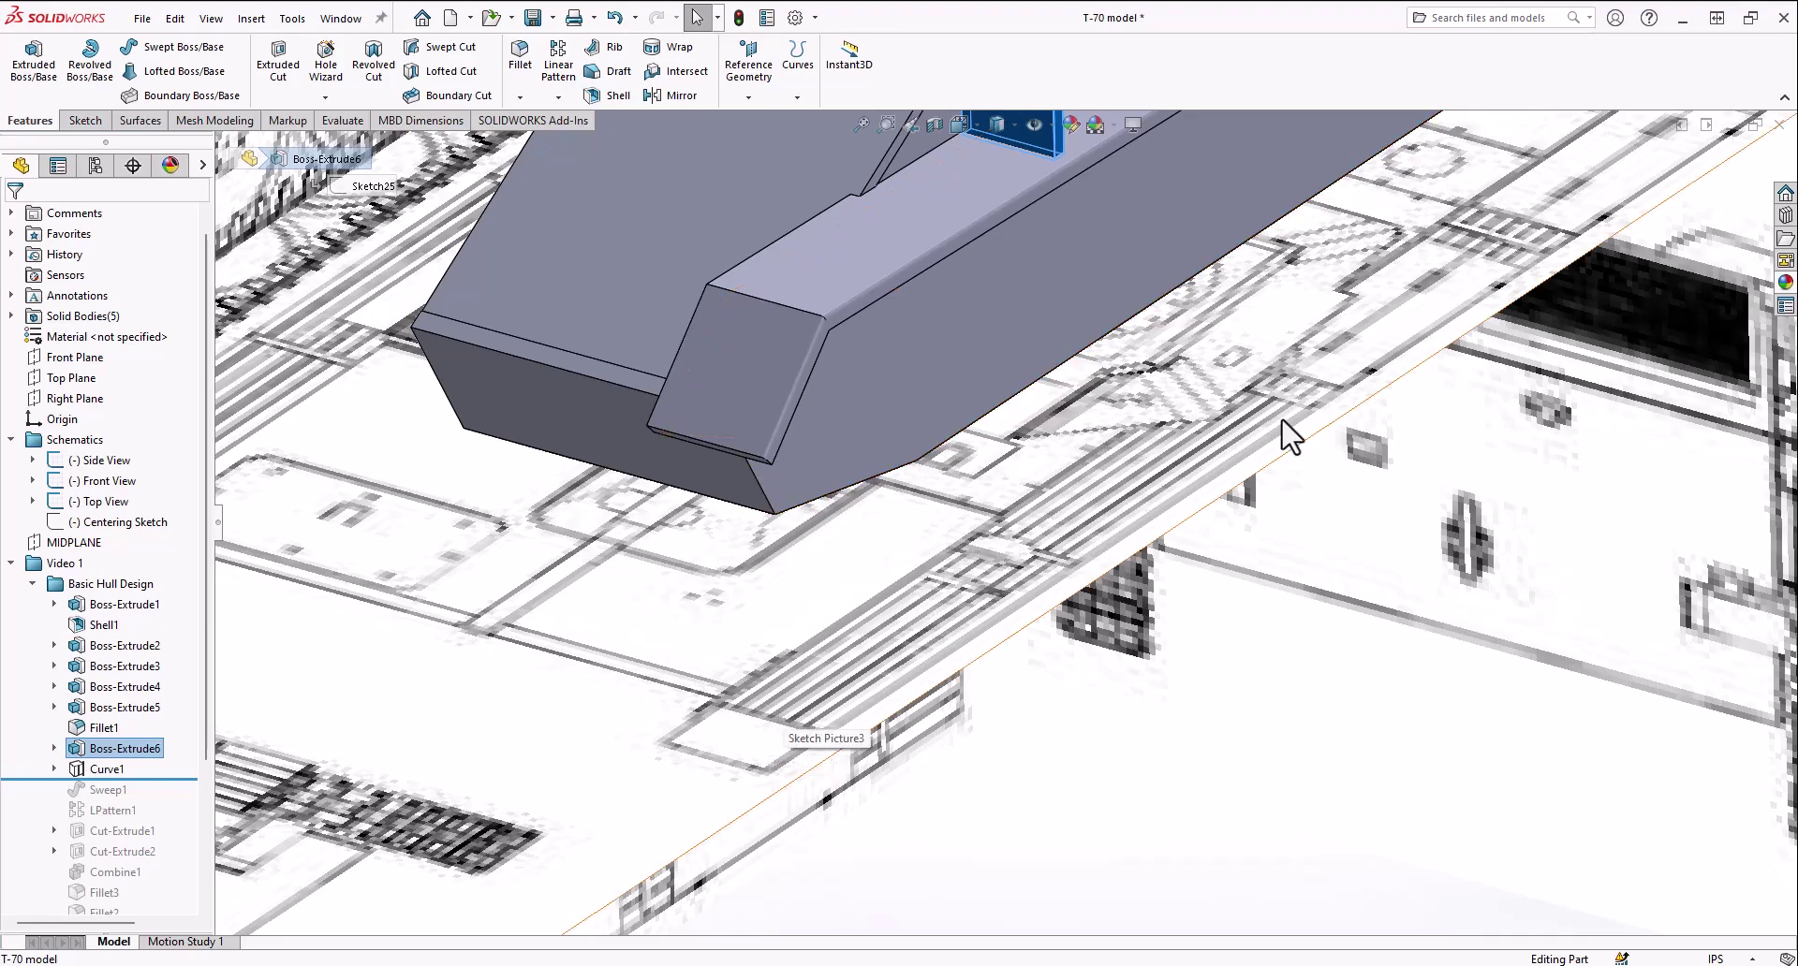
{"action": "scroll", "coordinate": [1509, 236], "scroll_direction": "down", "scroll_amount": 4}
{"action": "scroll", "coordinate": [1166, 363], "scroll_direction": "up", "scroll_amount": 3}
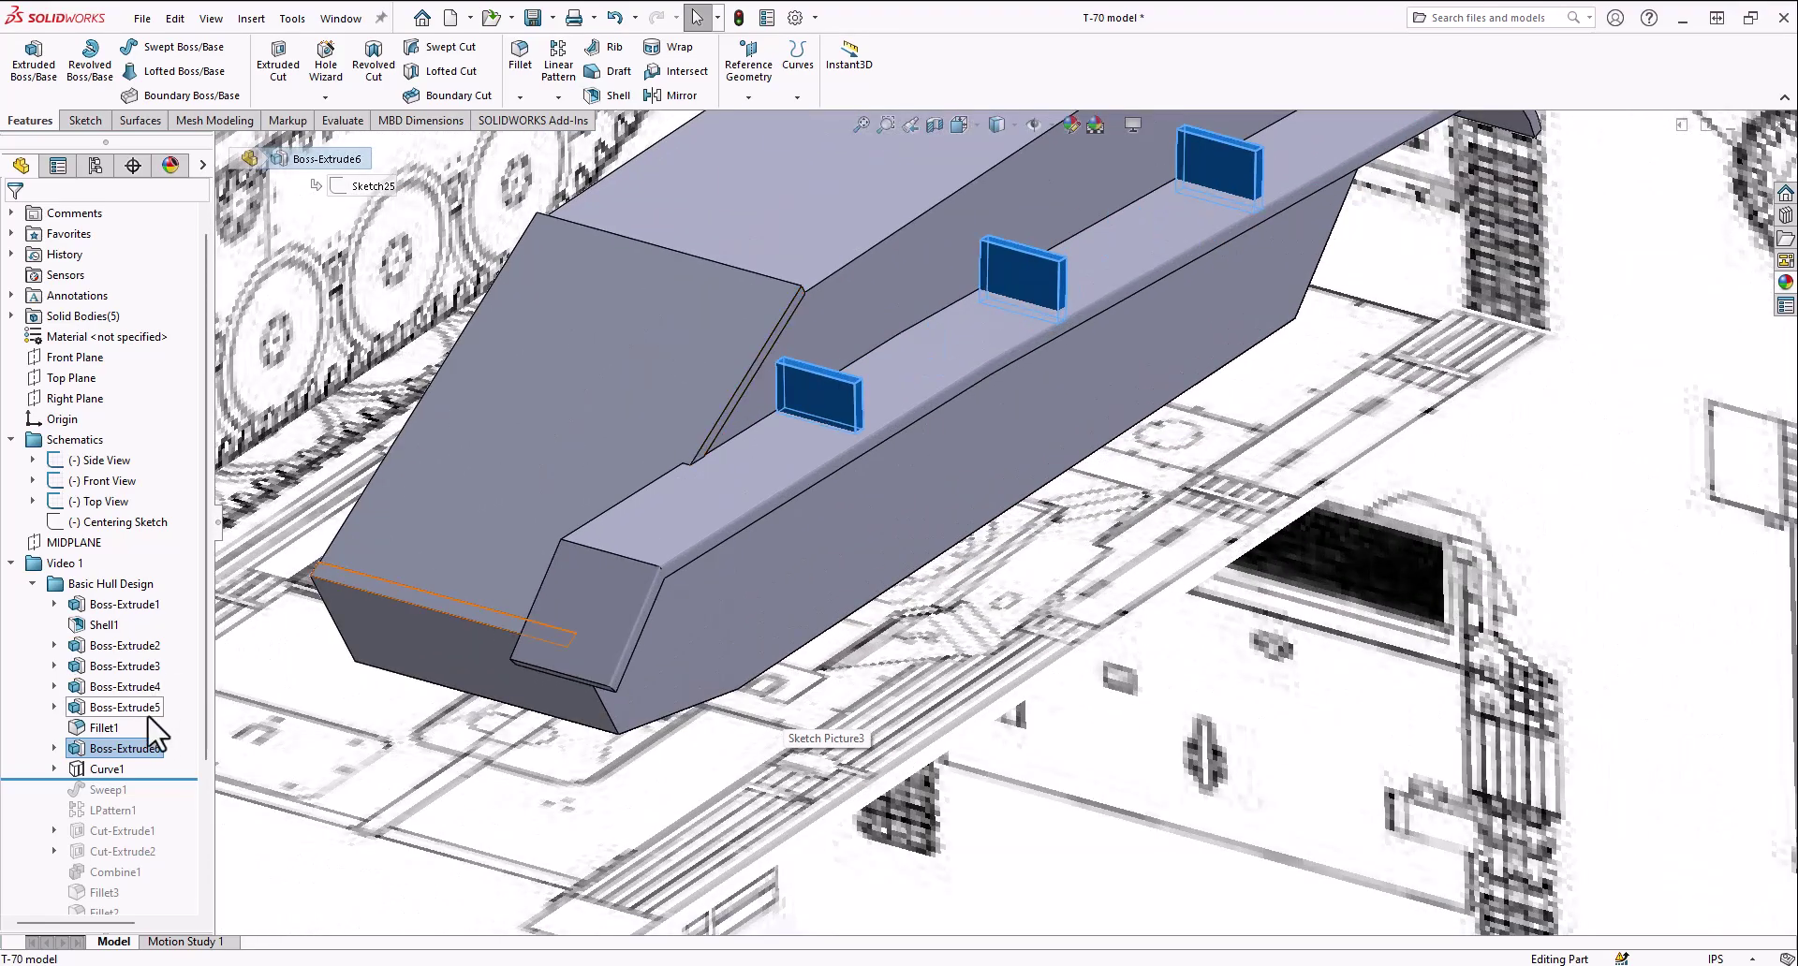
{"action": "left_click", "coordinate": [103, 770]}
{"action": "middle_click_drag", "start_coordinate": [746, 468], "coordinate": [770, 386]}
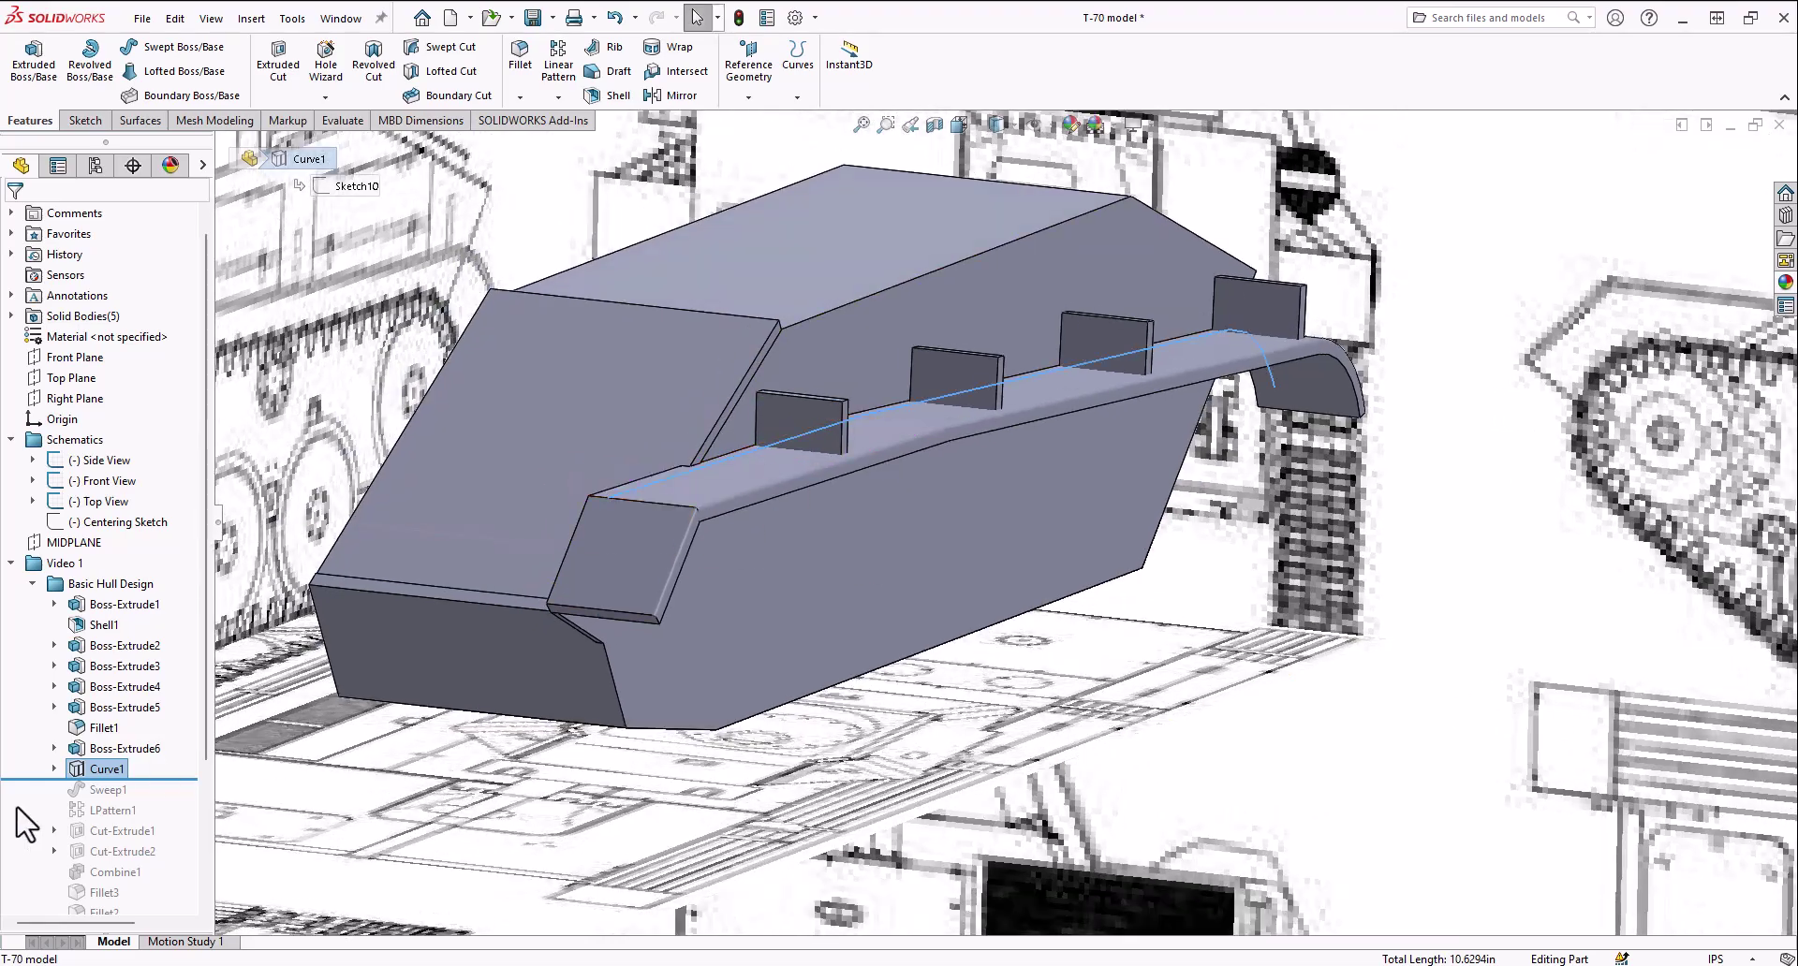
Expand Curve1 and highlight its source Sketch10 against the top-view drawing
{"action": "left_click", "coordinate": [53, 769]}
{"action": "left_click", "coordinate": [131, 789]}
{"action": "scroll", "coordinate": [714, 727], "scroll_direction": "up", "scroll_amount": 10}
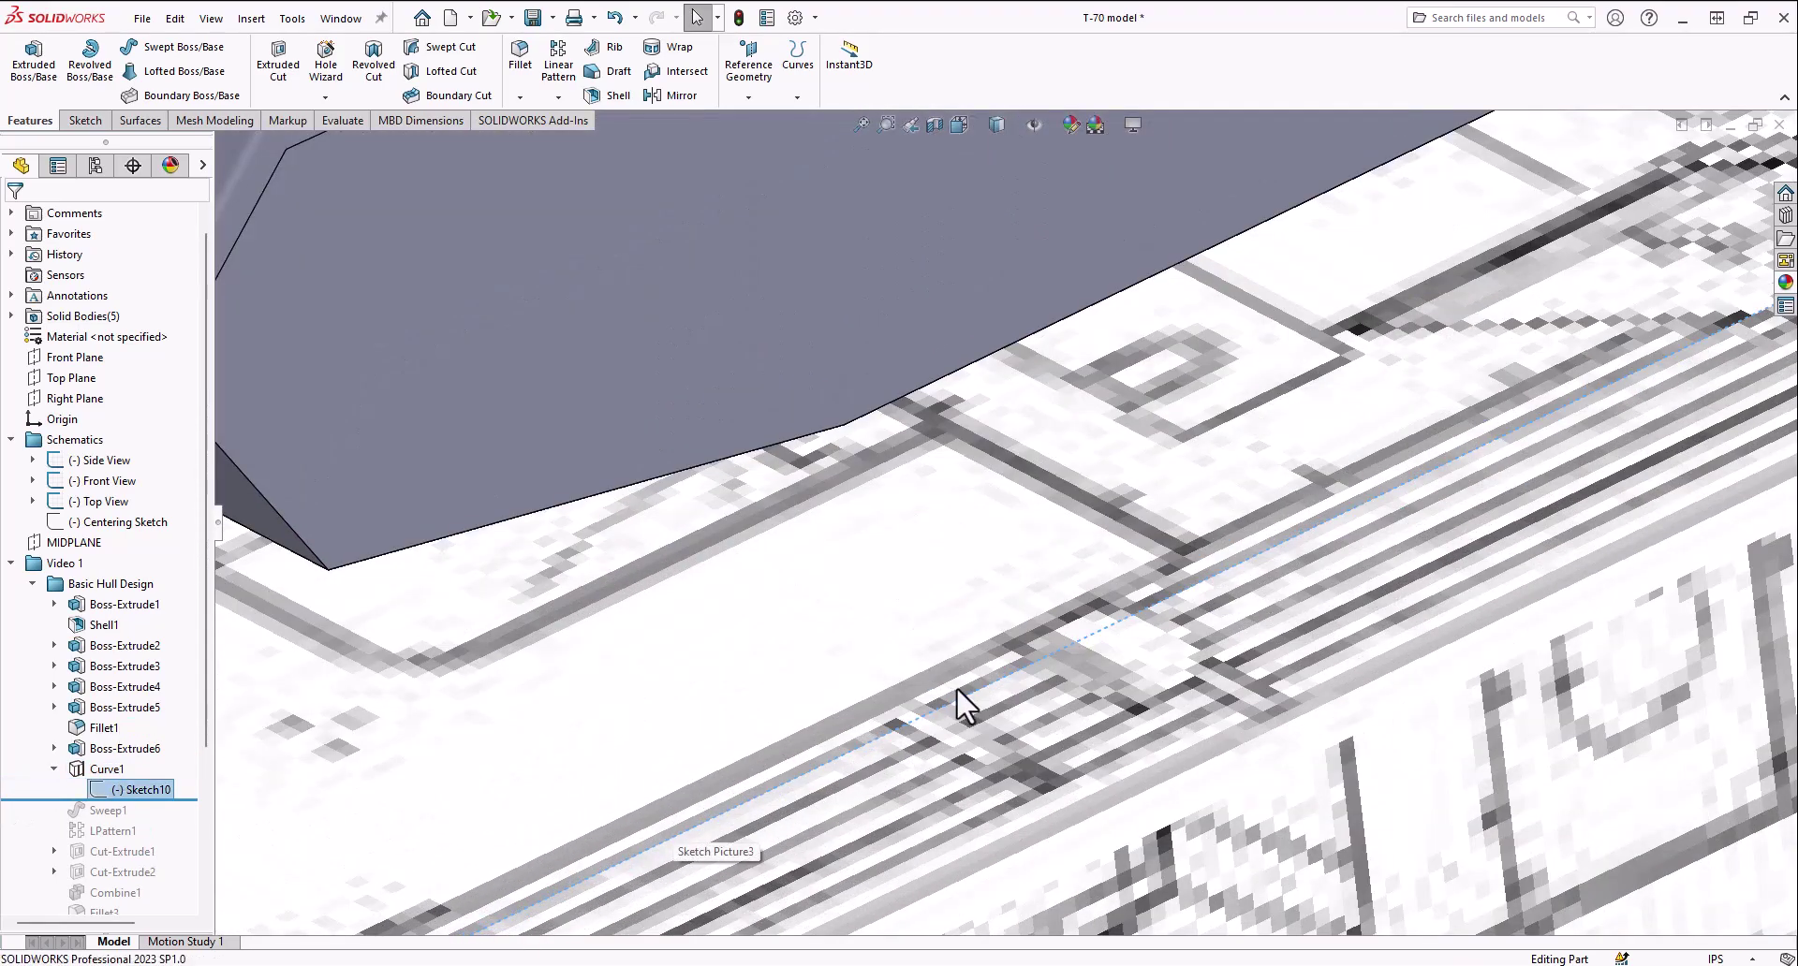
{"action": "middle_click_drag", "start_coordinate": [957, 691], "coordinate": [999, 706]}
{"action": "scroll", "coordinate": [999, 705], "scroll_direction": "down", "scroll_amount": 8}
Highlight Curve1 again and follow its path along the fender from the front end to the curved rear
{"action": "left_click", "coordinate": [115, 762]}
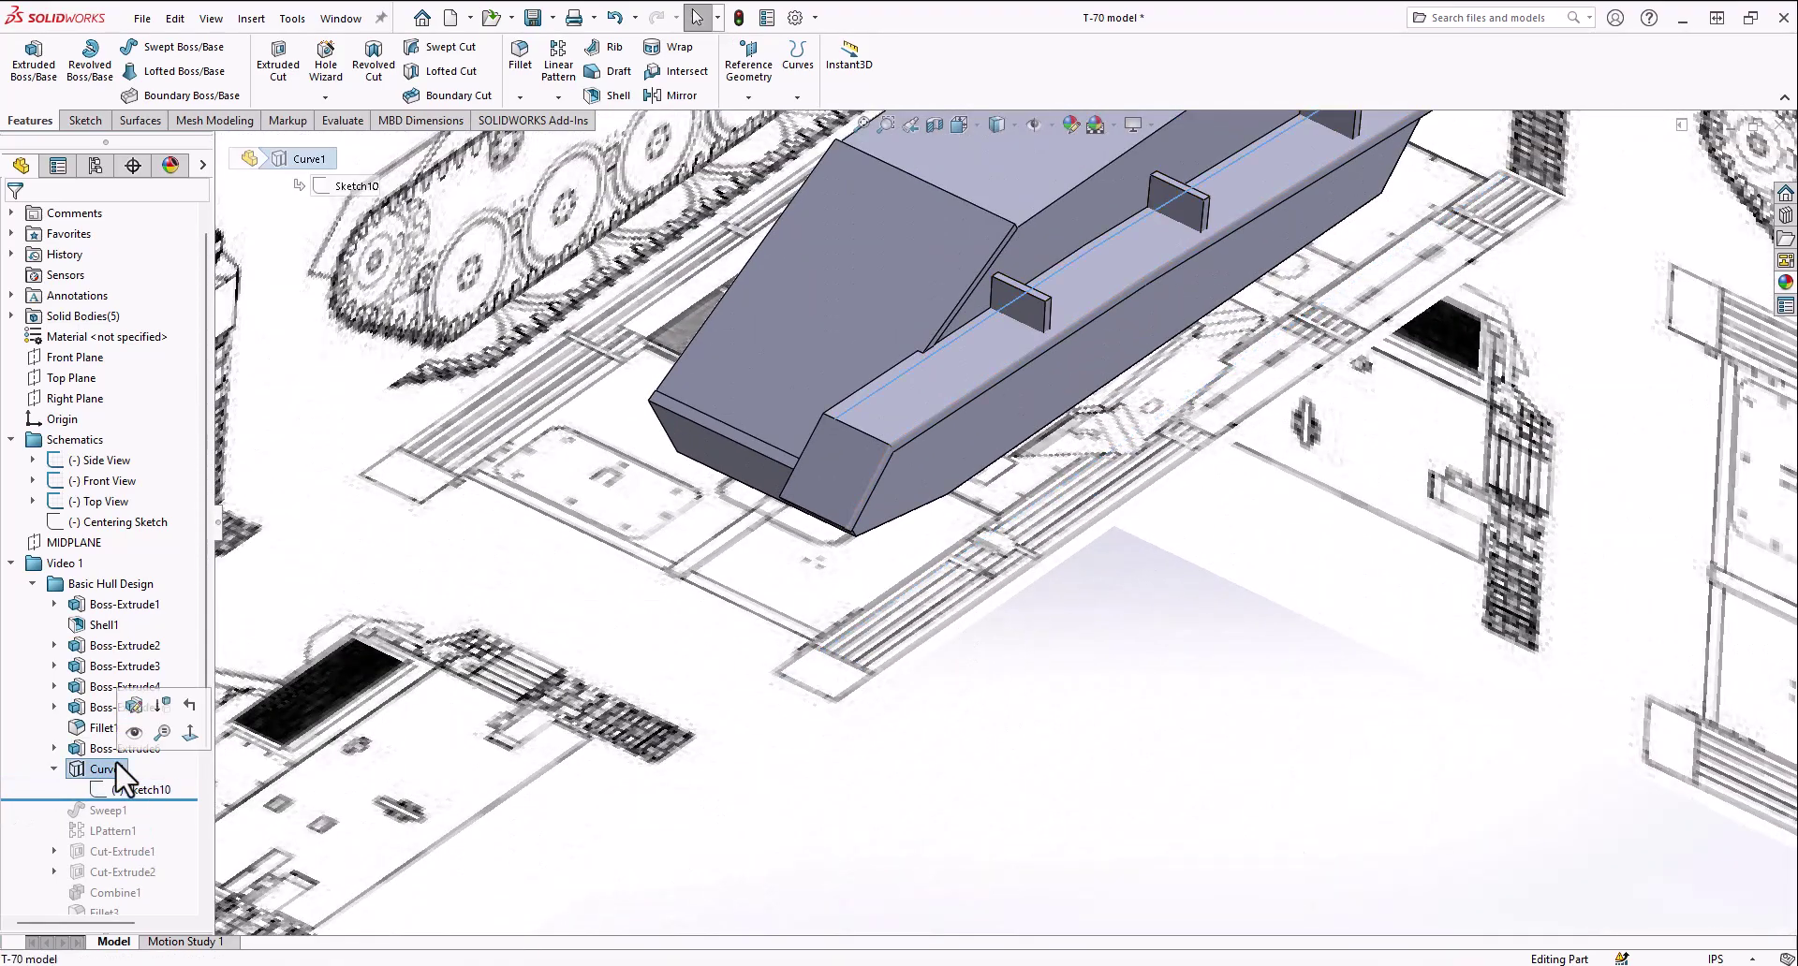
{"action": "scroll", "coordinate": [1105, 372], "scroll_direction": "up", "scroll_amount": 6}
{"action": "scroll", "coordinate": [1191, 293], "scroll_direction": "down", "scroll_amount": 8}
{"action": "scroll", "coordinate": [936, 571], "scroll_direction": "down", "scroll_amount": 6}
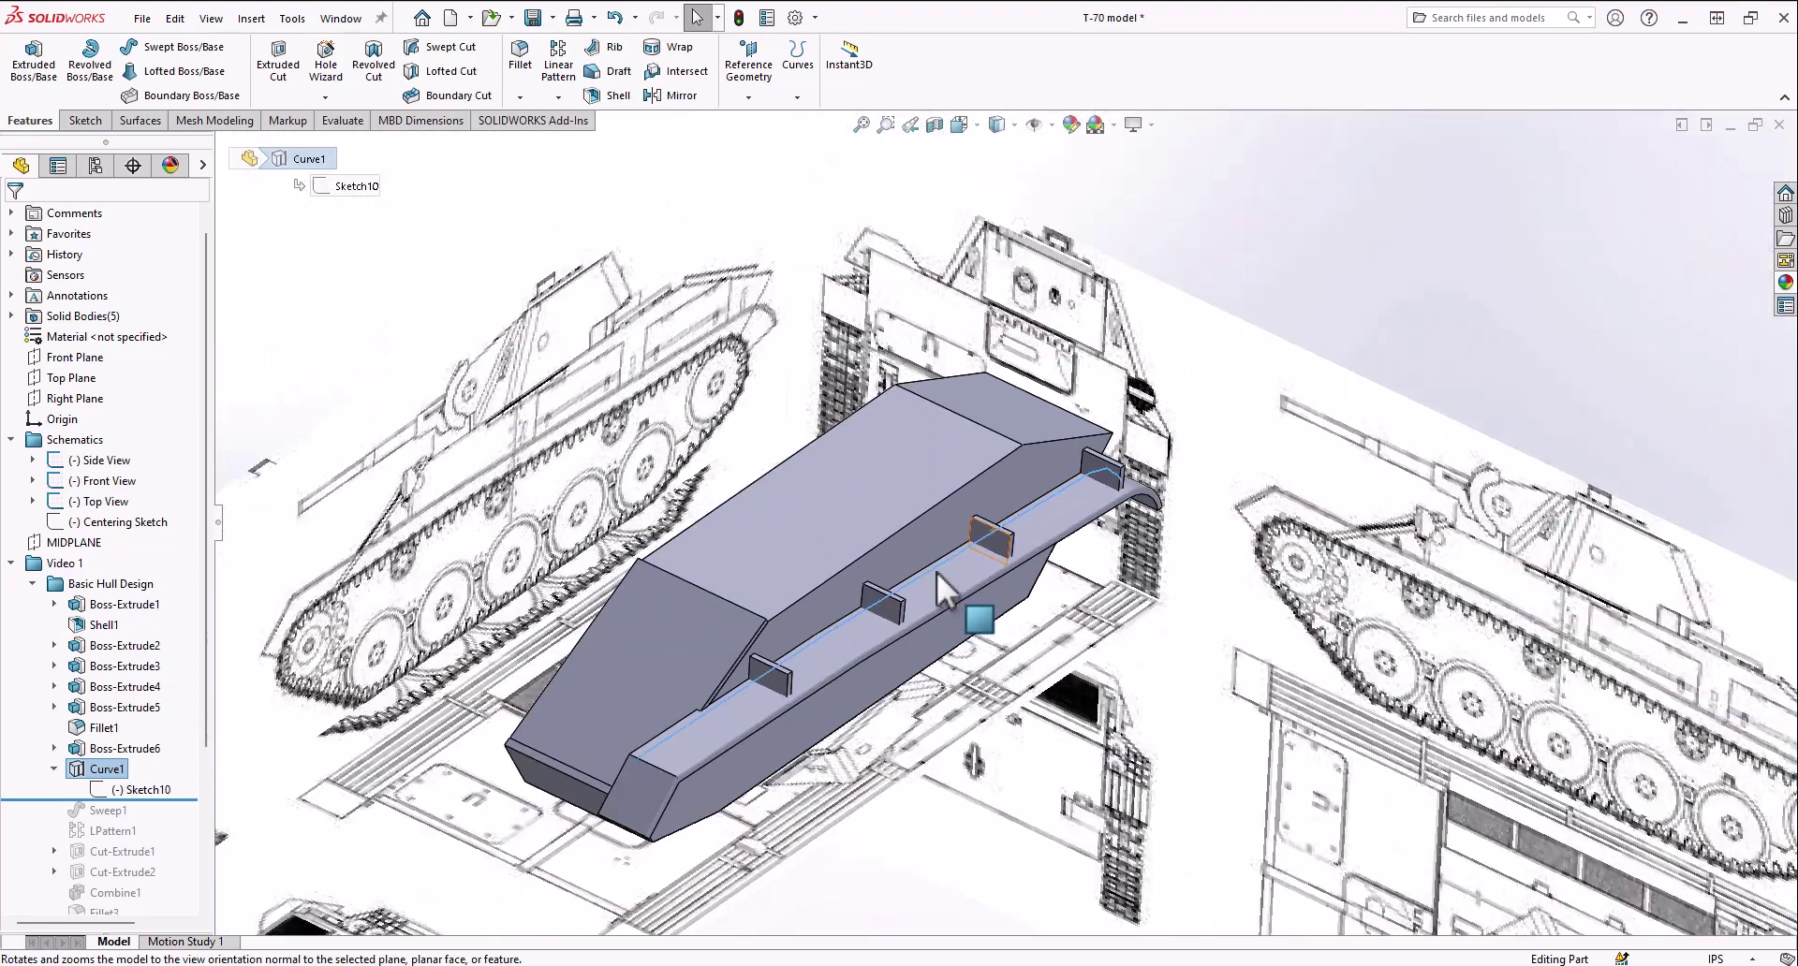
{"action": "scroll", "coordinate": [983, 545], "scroll_direction": "up", "scroll_amount": 6}
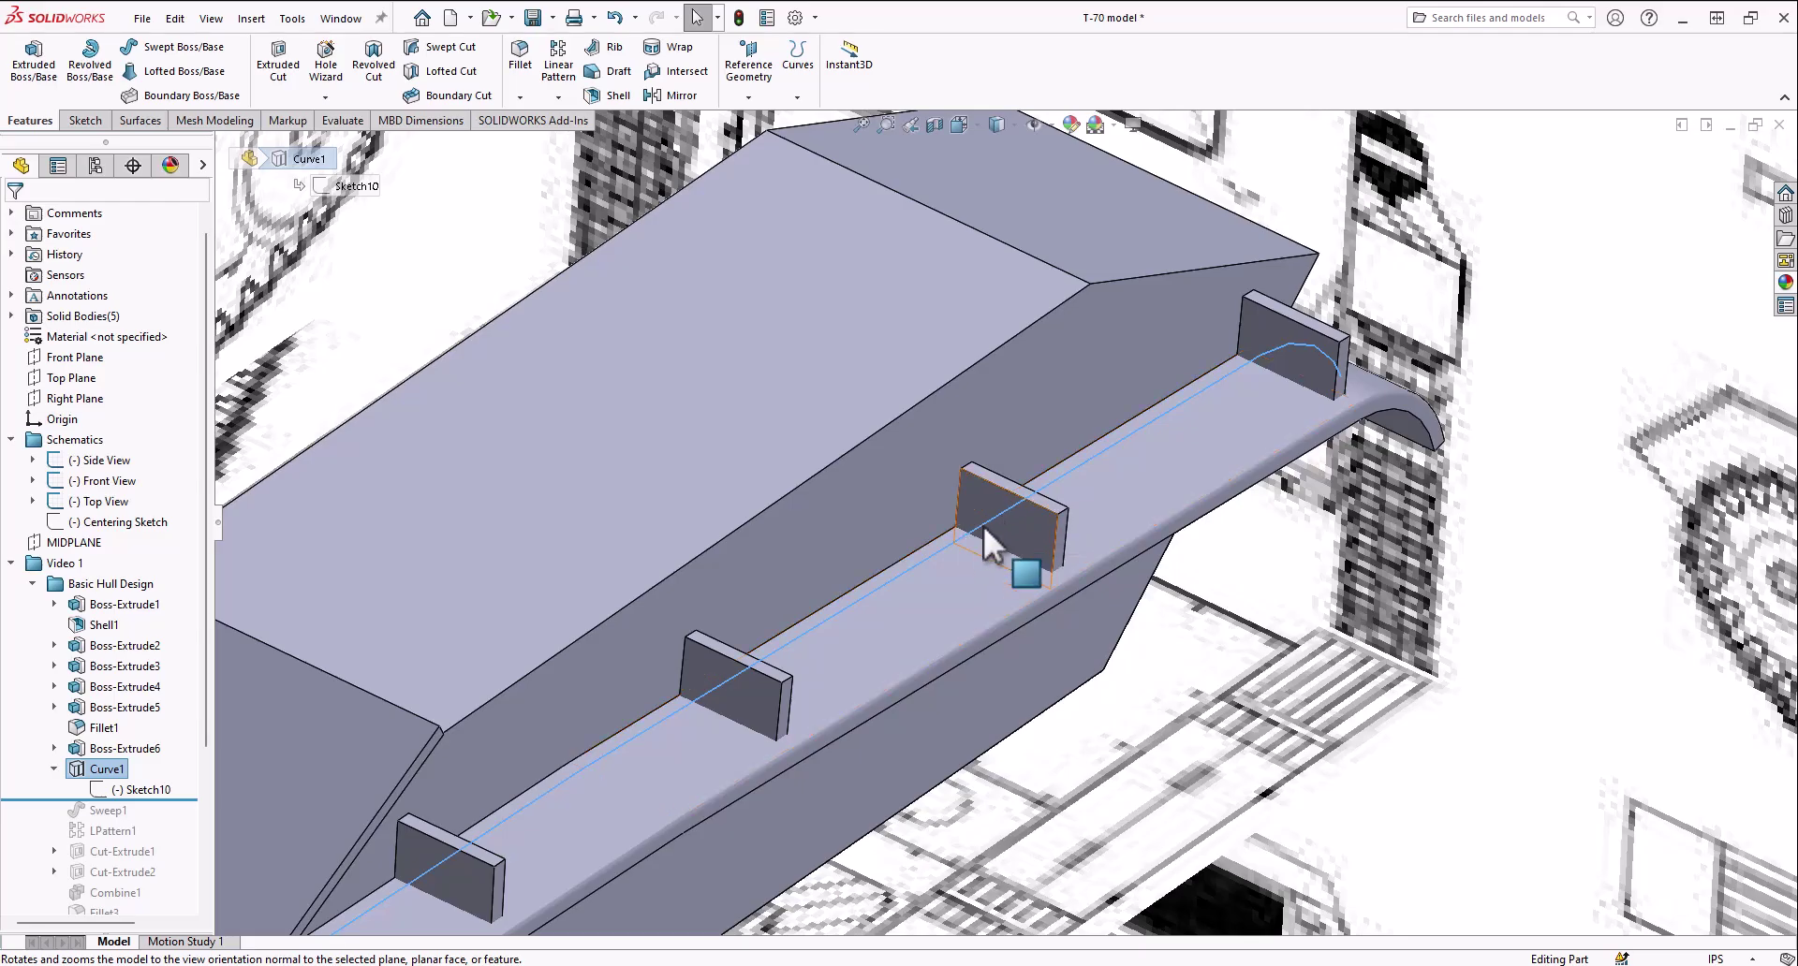
{"action": "scroll", "coordinate": [972, 524], "scroll_direction": "down", "scroll_amount": 5}
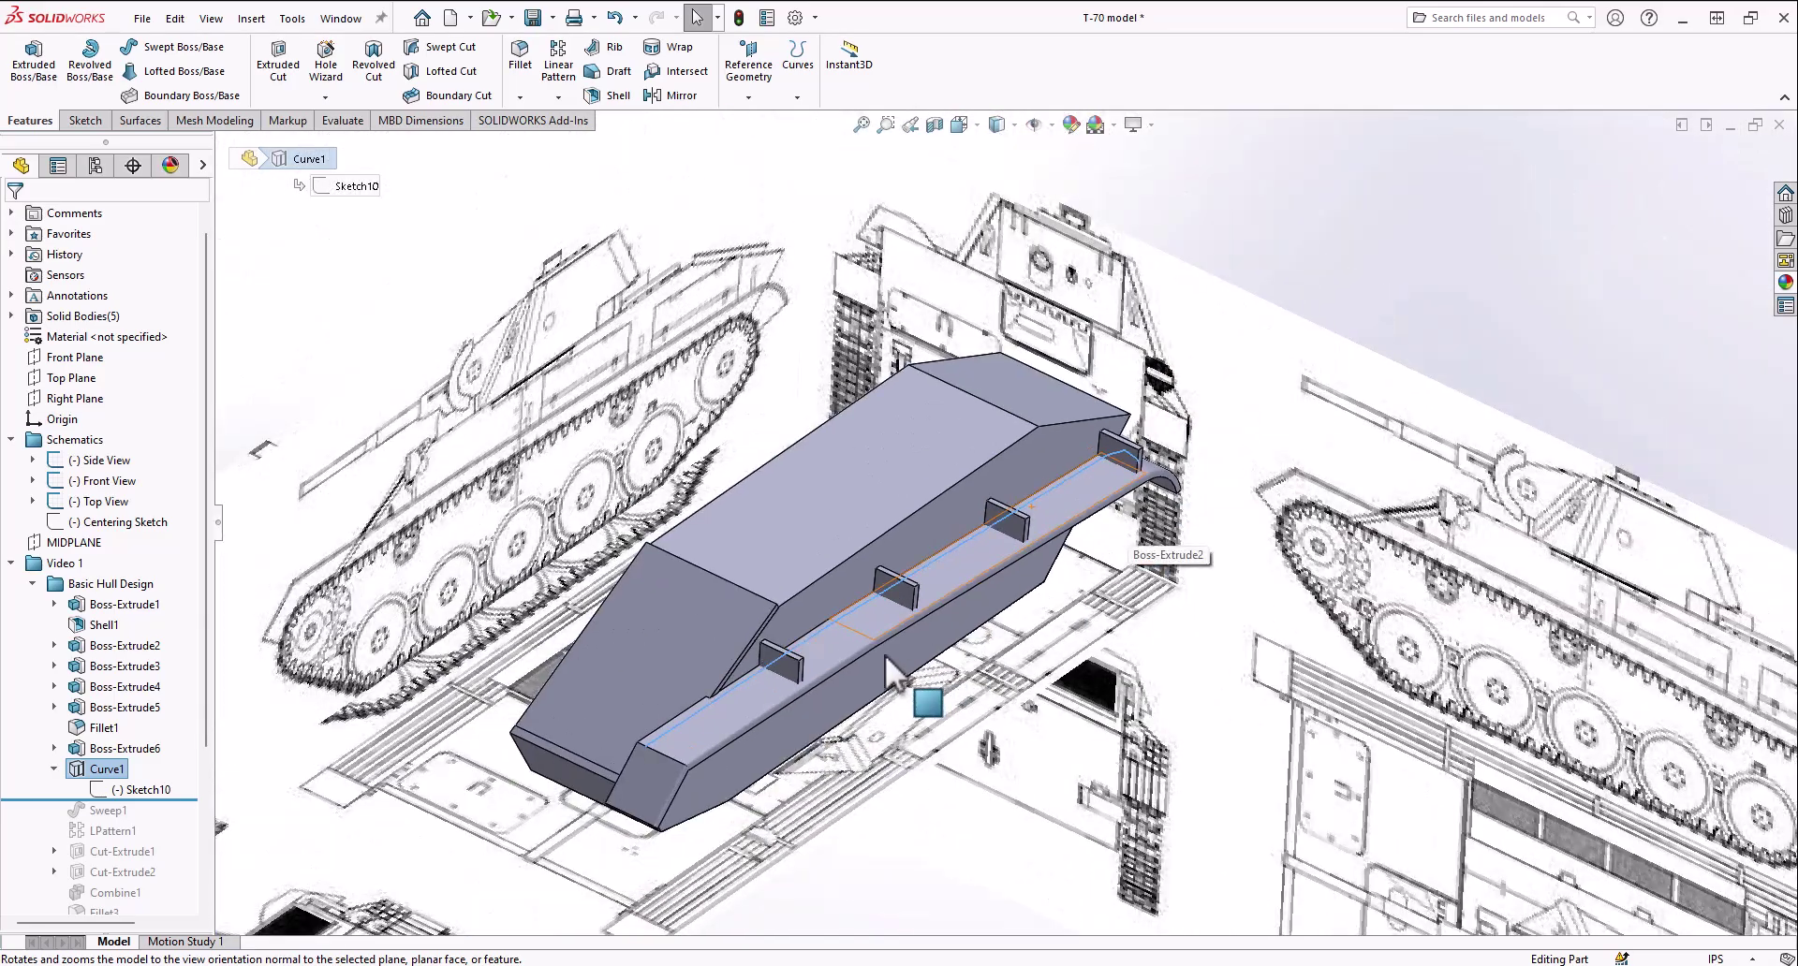
{"action": "middle_click_drag", "start_coordinate": [882, 652], "coordinate": [755, 682]}
{"action": "scroll", "coordinate": [715, 731], "scroll_direction": "up", "scroll_amount": 6}
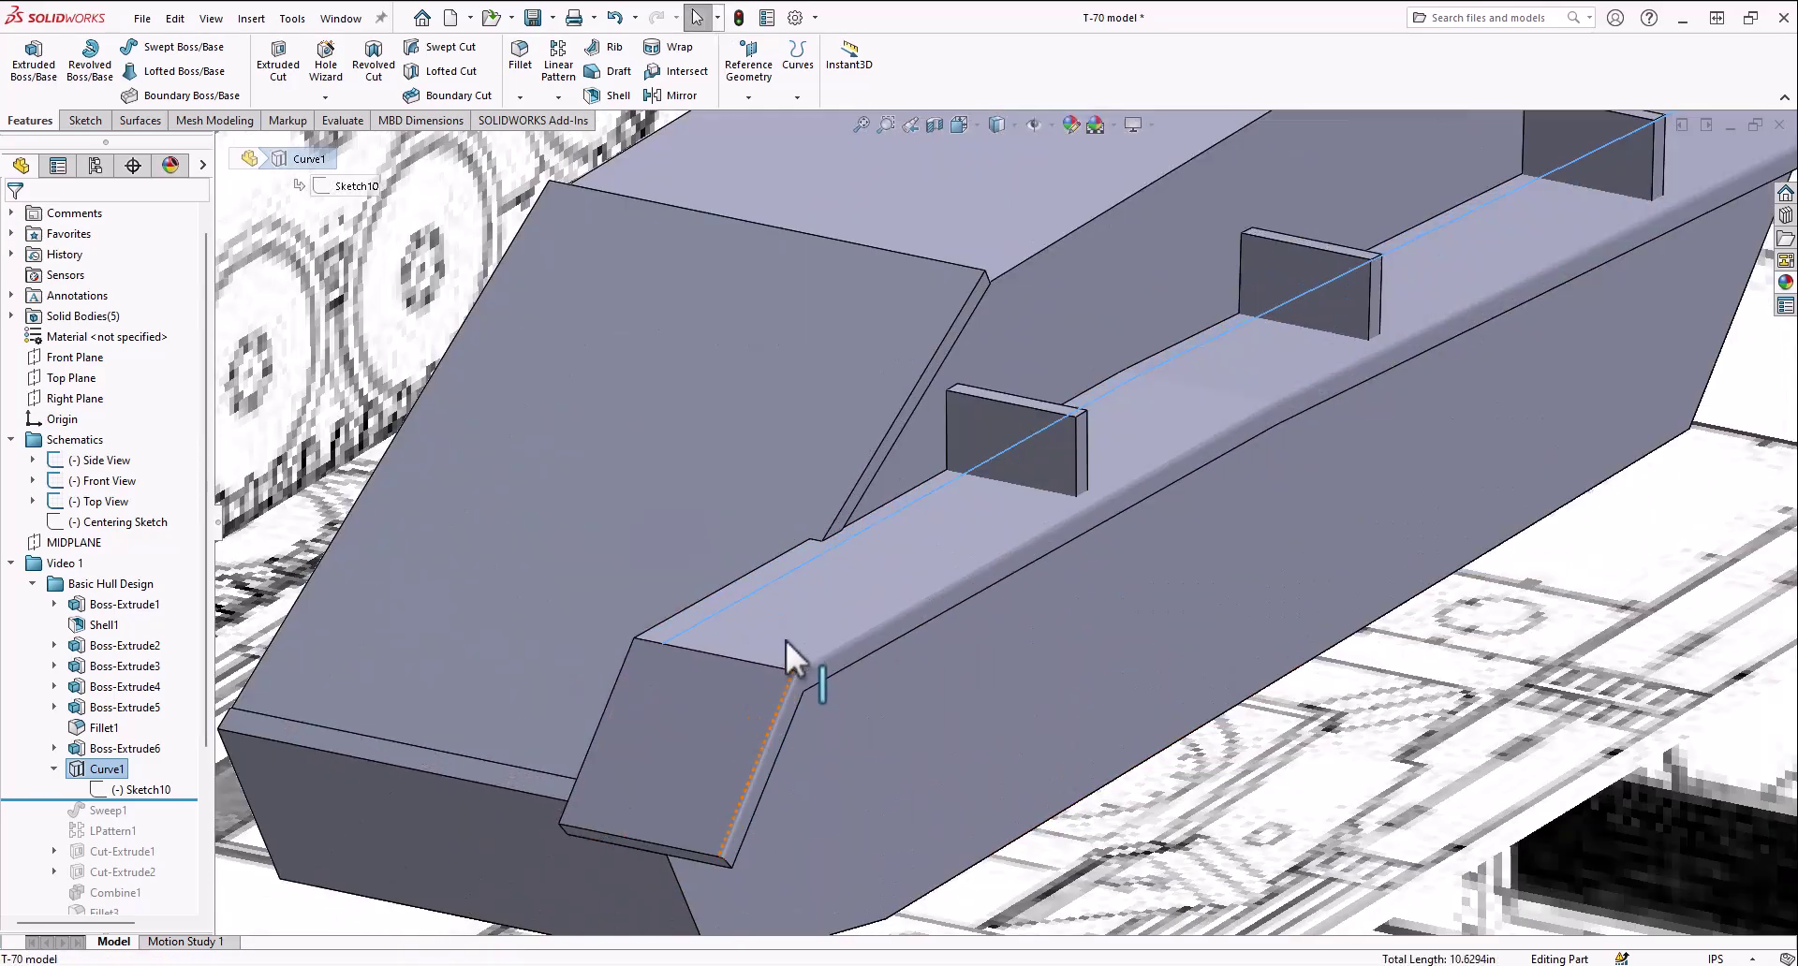
{"action": "scroll", "coordinate": [978, 511], "scroll_direction": "down", "scroll_amount": 5}
{"action": "mouse_move", "coordinate": [1161, 463]}
{"action": "middle_mouse_down"}
{"action": "mouse_move", "coordinate": [1187, 445]}
{"action": "mouse_move", "coordinate": [1075, 388]}
{"action": "mouse_move", "coordinate": [1083, 497]}
{"action": "mouse_move", "coordinate": [1091, 389]}
{"action": "mouse_move", "coordinate": [1148, 474]}
{"action": "middle_mouse_up"}
{"action": "scroll", "coordinate": [1148, 474], "scroll_direction": "down", "scroll_amount": 2}
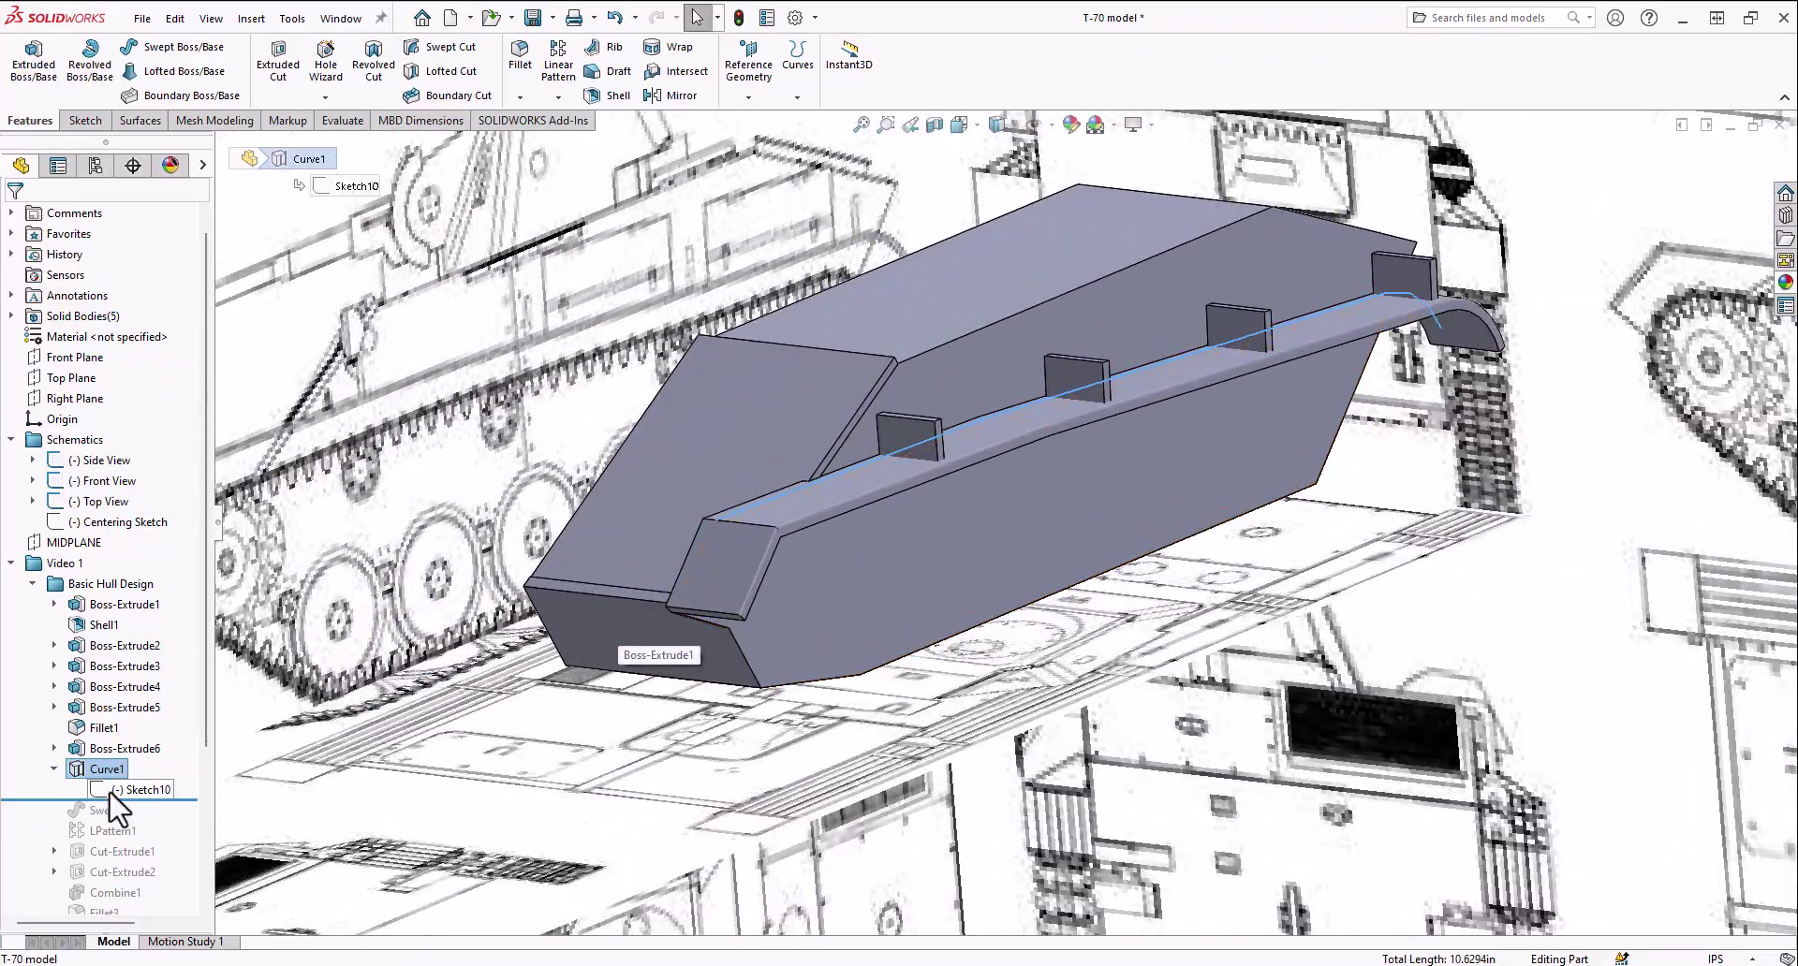
{"action": "middle_click_drag", "start_coordinate": [844, 467], "coordinate": [854, 462]}
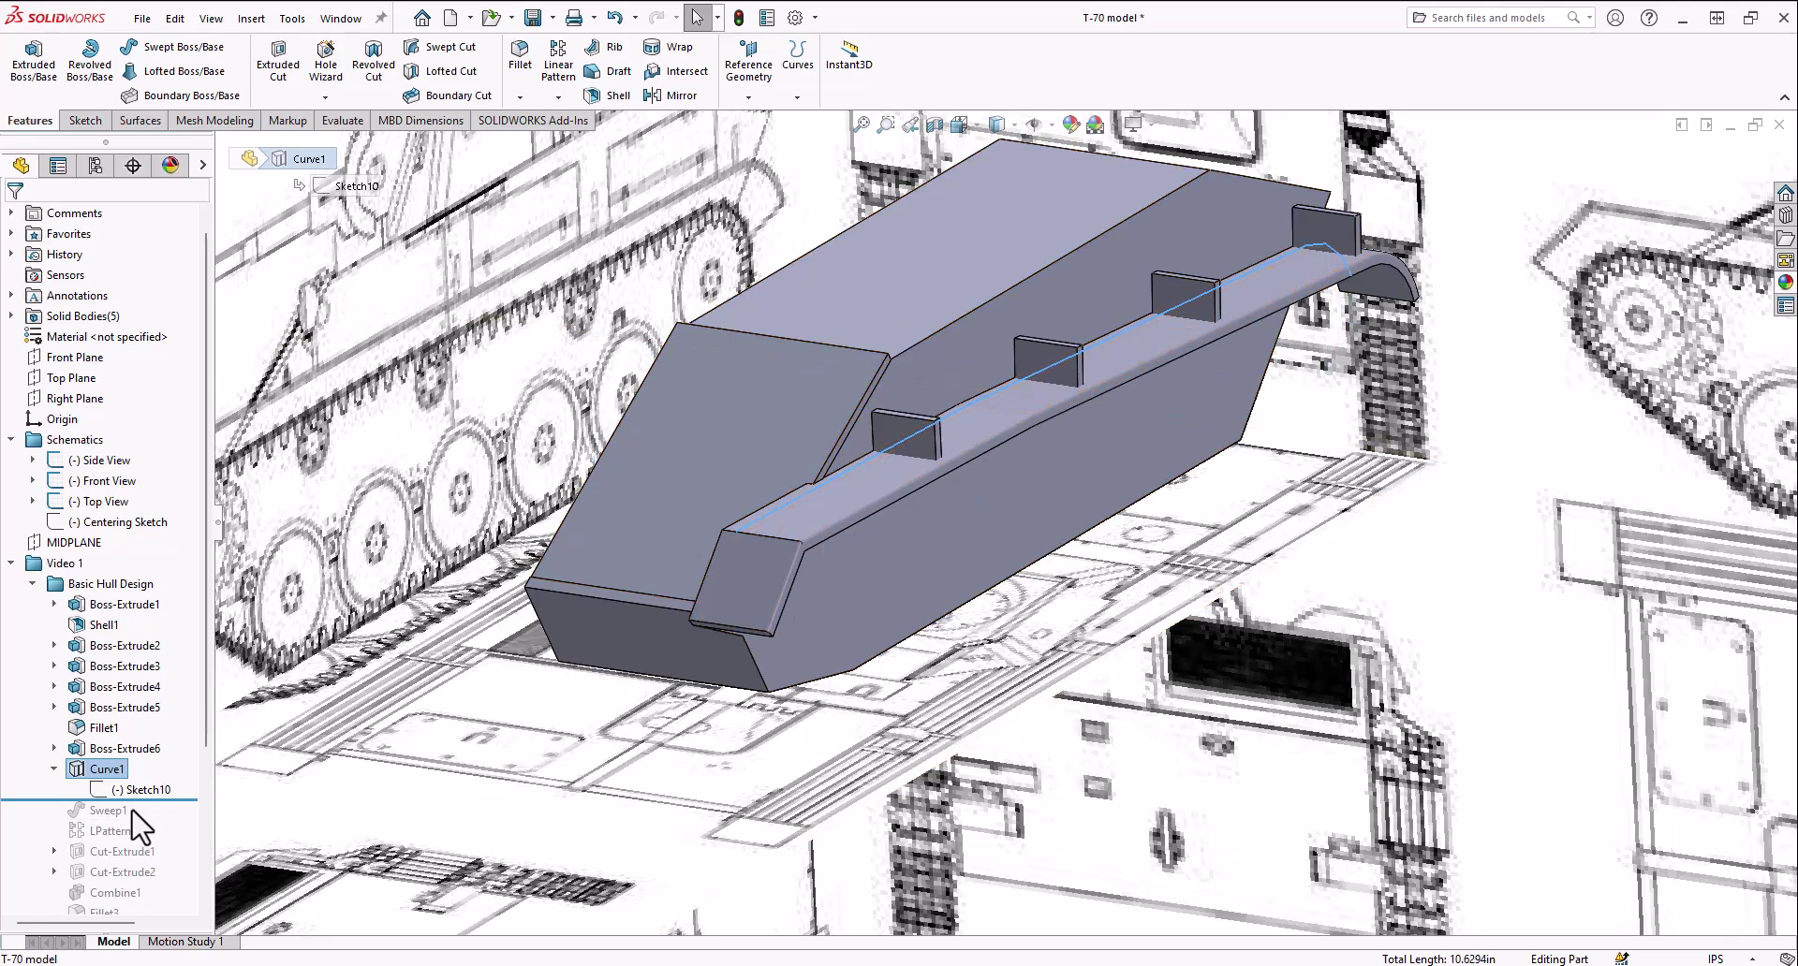
Roll the model forward to include Sweep1 and examine the single swept rib running along the fender
{"action": "left_click_drag", "start_coordinate": [159, 798], "coordinate": [140, 819]}
{"action": "scroll", "coordinate": [786, 519], "scroll_direction": "down", "scroll_amount": 5}
{"action": "scroll", "coordinate": [994, 481], "scroll_direction": "up", "scroll_amount": 5}
{"action": "middle_click_drag", "start_coordinate": [1183, 469], "coordinate": [1121, 482]}
{"action": "scroll", "coordinate": [1183, 458], "scroll_direction": "down", "scroll_amount": 2}
{"action": "scroll", "coordinate": [1056, 525], "scroll_direction": "up", "scroll_amount": 5}
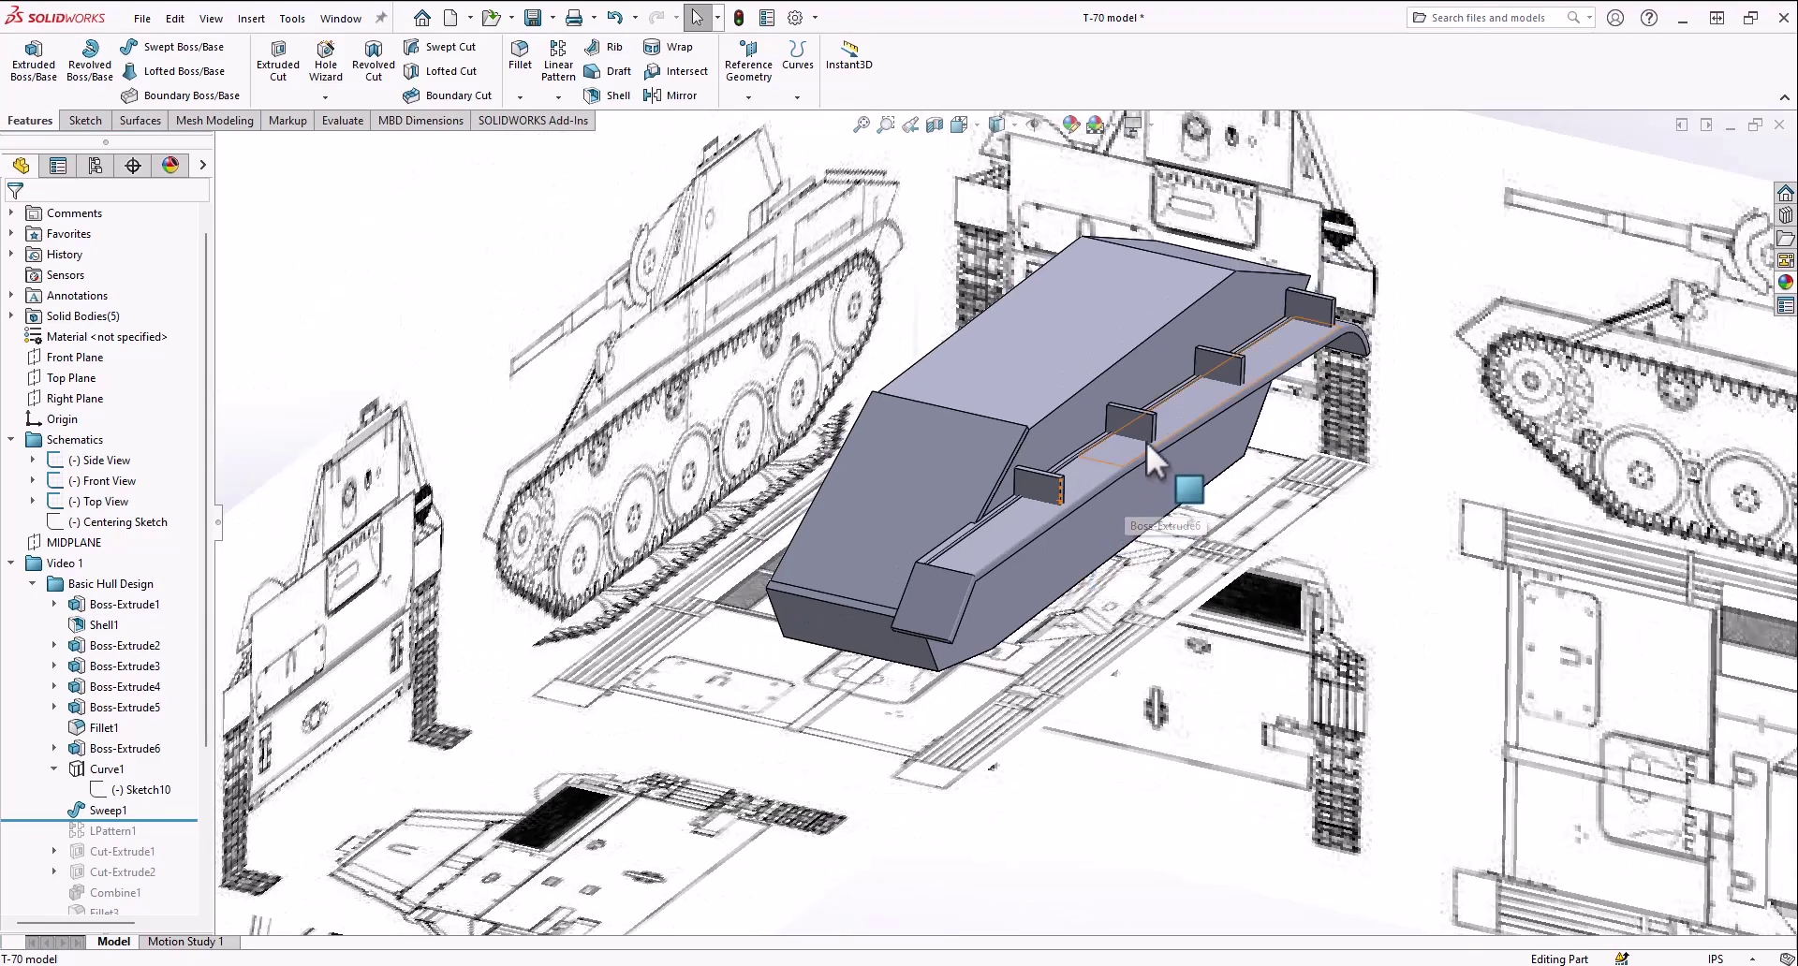
{"action": "scroll", "coordinate": [1133, 450], "scroll_direction": "down", "scroll_amount": 5}
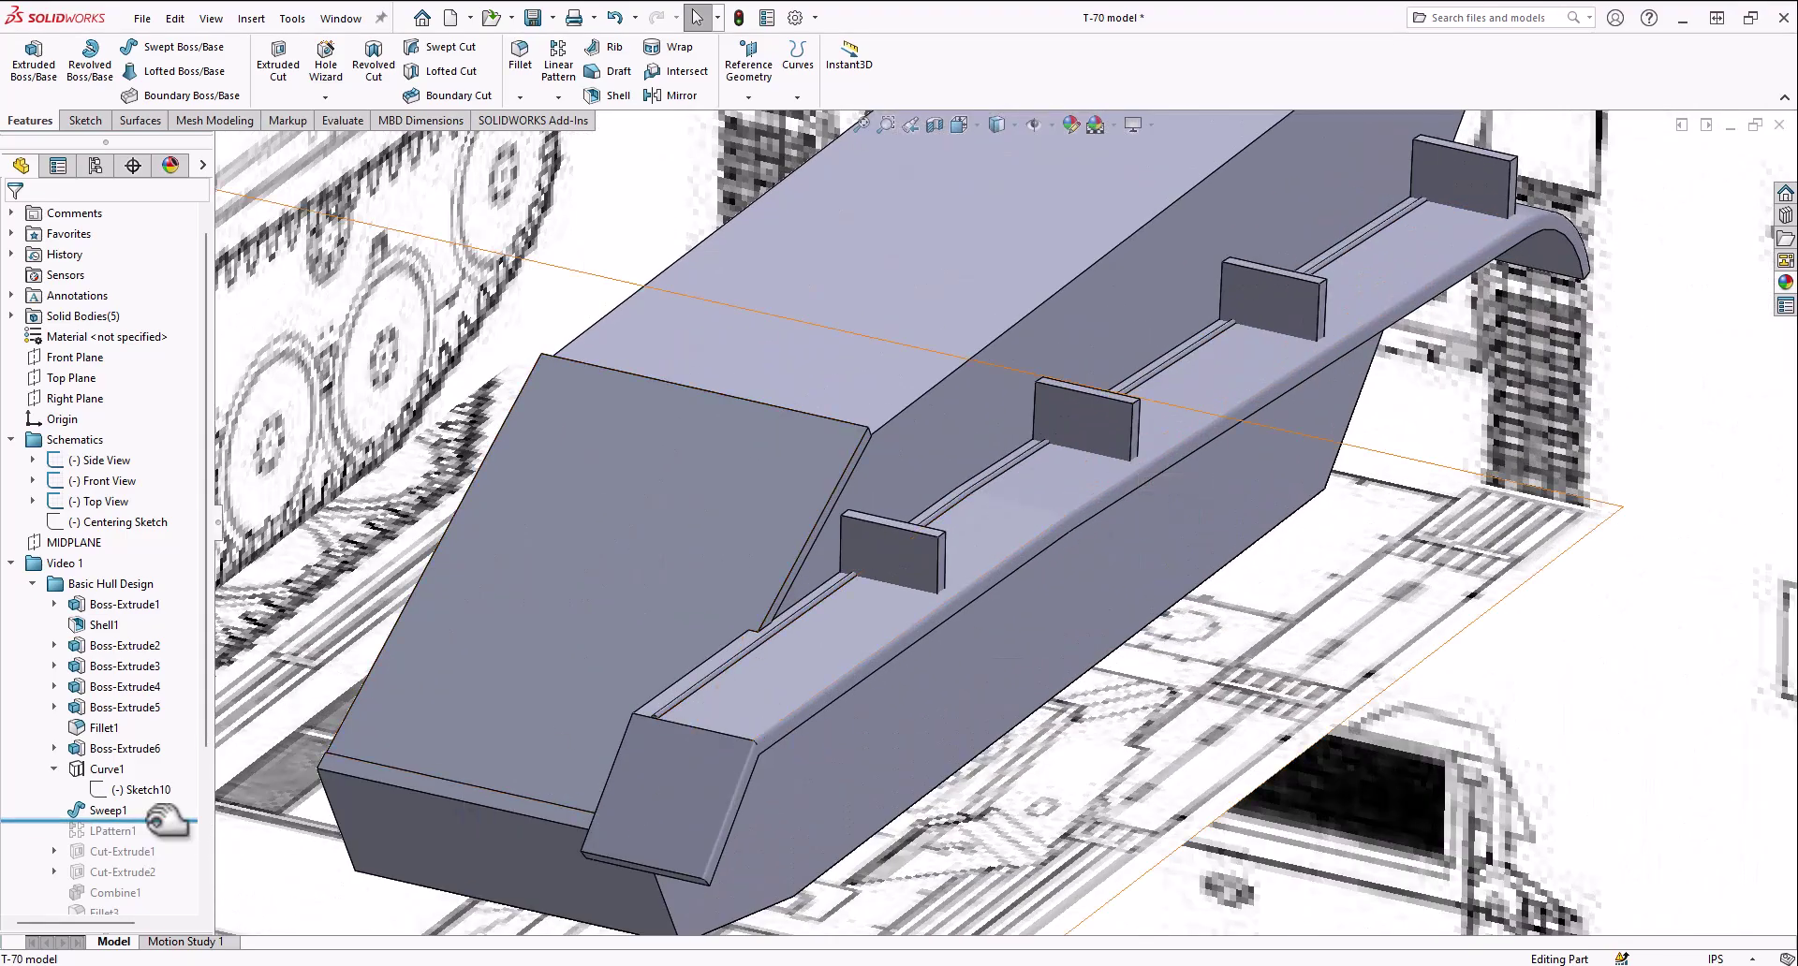
Roll the model forward to include LPattern1 and compare the patterned fender ribs with the top-view drawing
{"action": "left_click_drag", "start_coordinate": [168, 821], "coordinate": [140, 841]}
{"action": "middle_click_drag", "start_coordinate": [833, 646], "coordinate": [894, 713]}
{"action": "scroll", "coordinate": [885, 768], "scroll_direction": "up", "scroll_amount": 3}
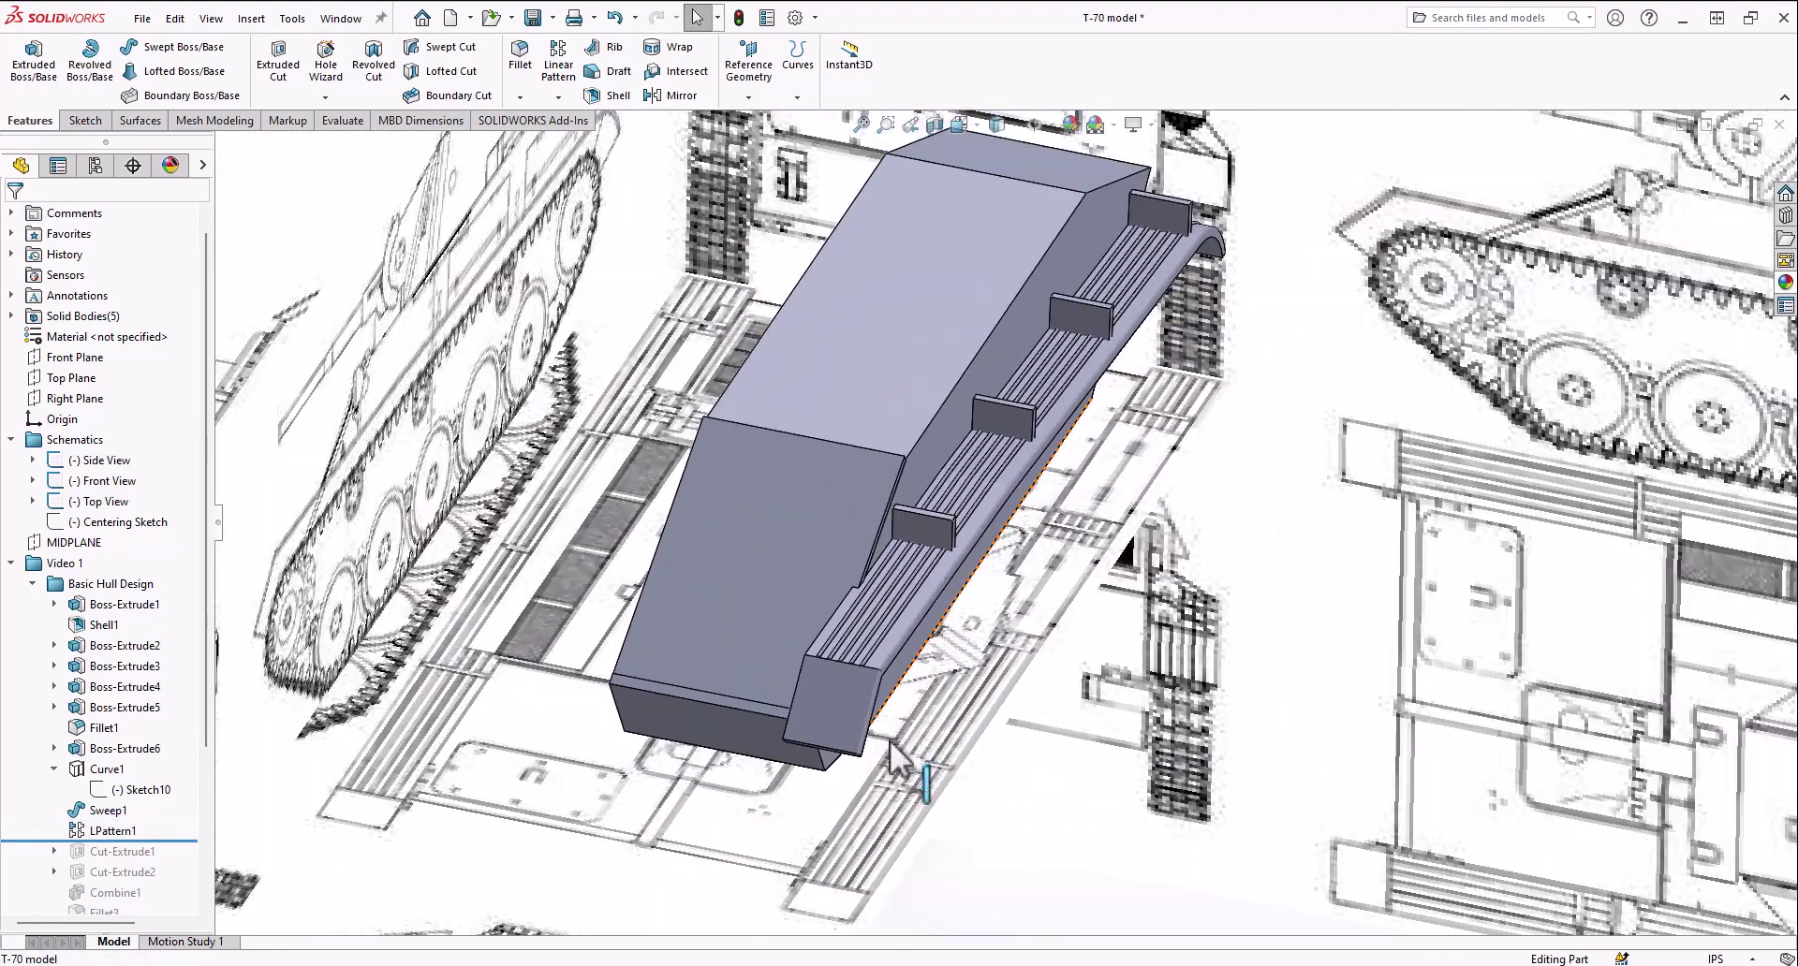
{"action": "scroll", "coordinate": [880, 785], "scroll_direction": "down", "scroll_amount": 3}
{"action": "middle_click_drag", "start_coordinate": [862, 773], "coordinate": [906, 690]}
{"action": "scroll", "coordinate": [941, 822], "scroll_direction": "down", "scroll_amount": 6}
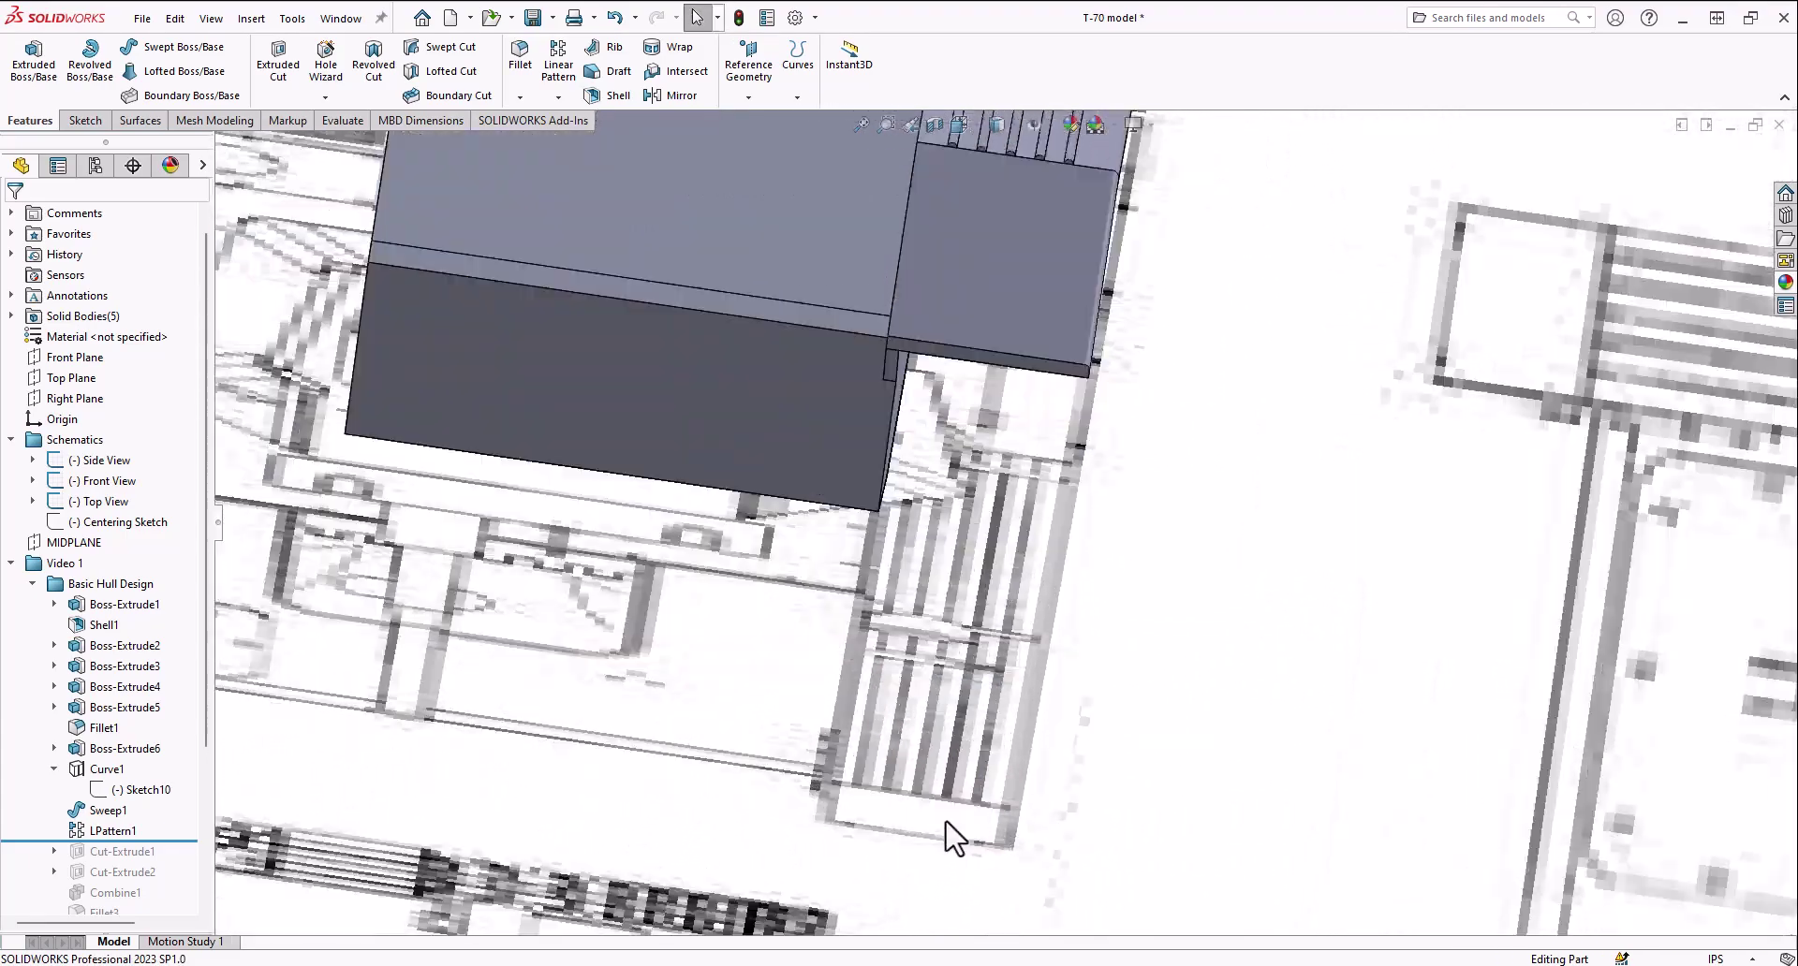
{"action": "scroll", "coordinate": [976, 621], "scroll_direction": "up", "scroll_amount": 5}
{"action": "middle_click_drag", "start_coordinate": [1031, 690], "coordinate": [1012, 636]}
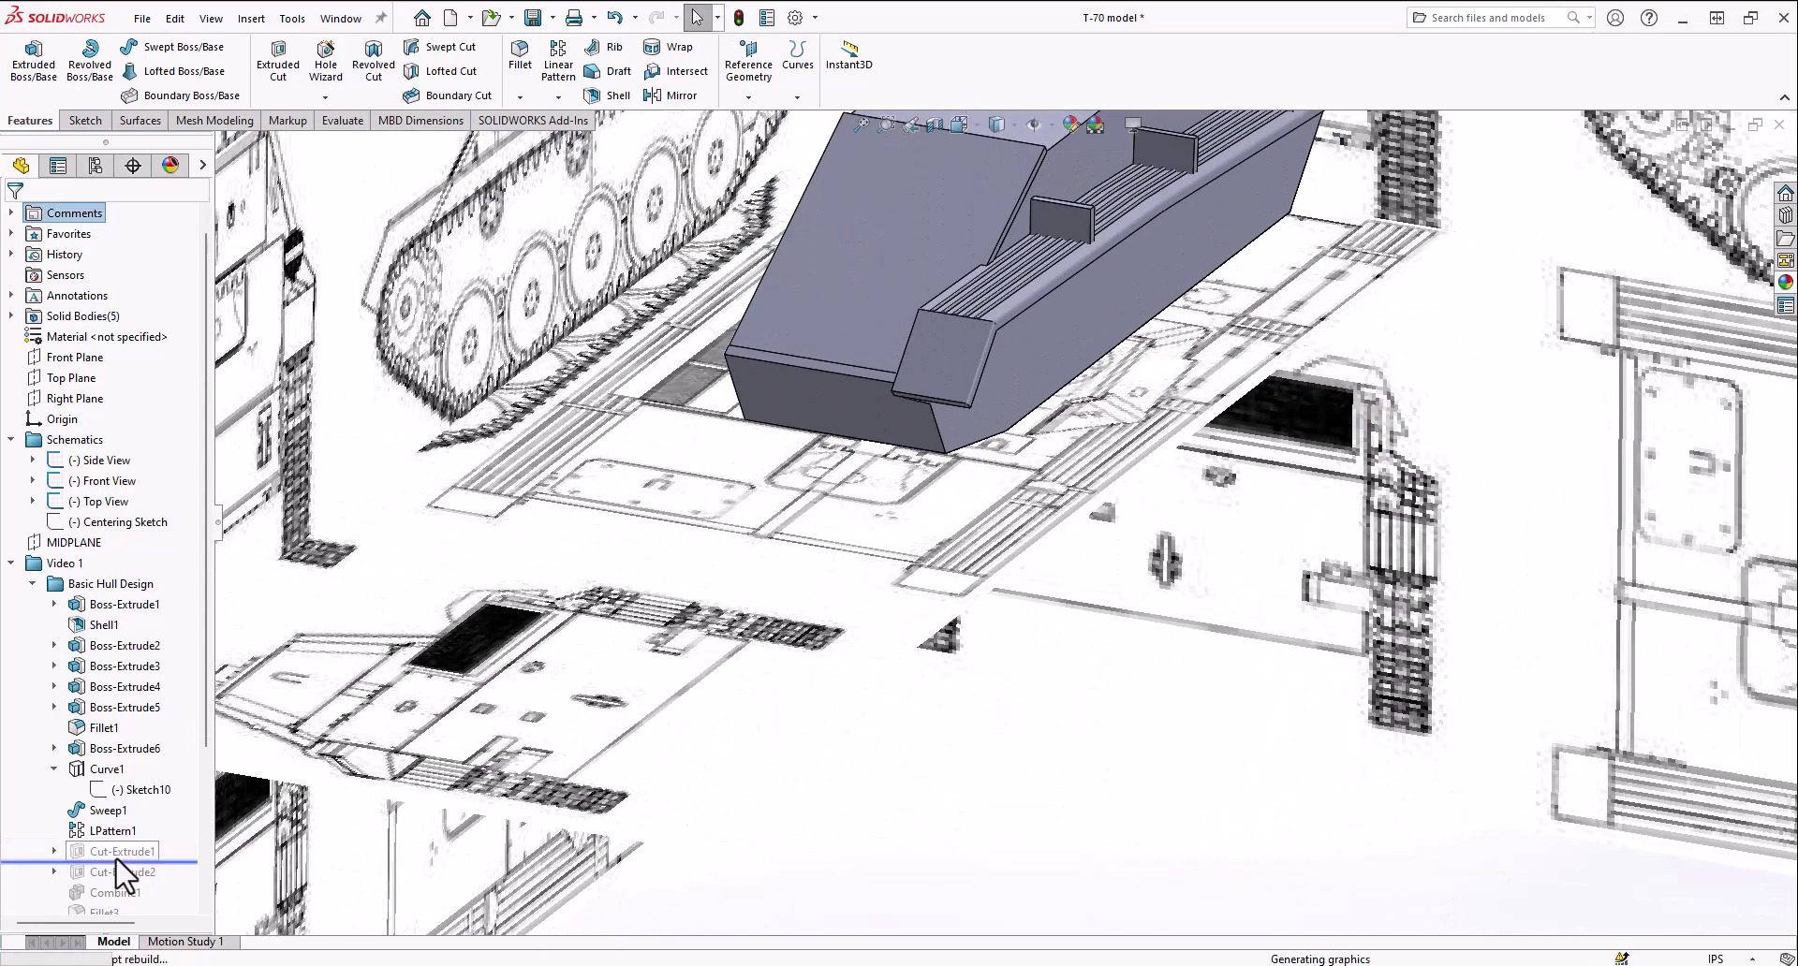
Roll the model forward to include Cut-Extrude1 and view the triangular bracket cut from the front fender plate
{"action": "scroll", "coordinate": [885, 417], "scroll_direction": "up", "scroll_amount": 3}
{"action": "scroll", "coordinate": [1137, 261], "scroll_direction": "down", "scroll_amount": 6}
{"action": "scroll", "coordinate": [805, 571], "scroll_direction": "up", "scroll_amount": 4}
{"action": "middle_click_drag", "start_coordinate": [807, 567], "coordinate": [828, 501]}
{"action": "scroll", "coordinate": [1271, 425], "scroll_direction": "up", "scroll_amount": 2}
{"action": "scroll", "coordinate": [1314, 459], "scroll_direction": "down", "scroll_amount": 2}
{"action": "scroll", "coordinate": [917, 562], "scroll_direction": "down", "scroll_amount": 8}
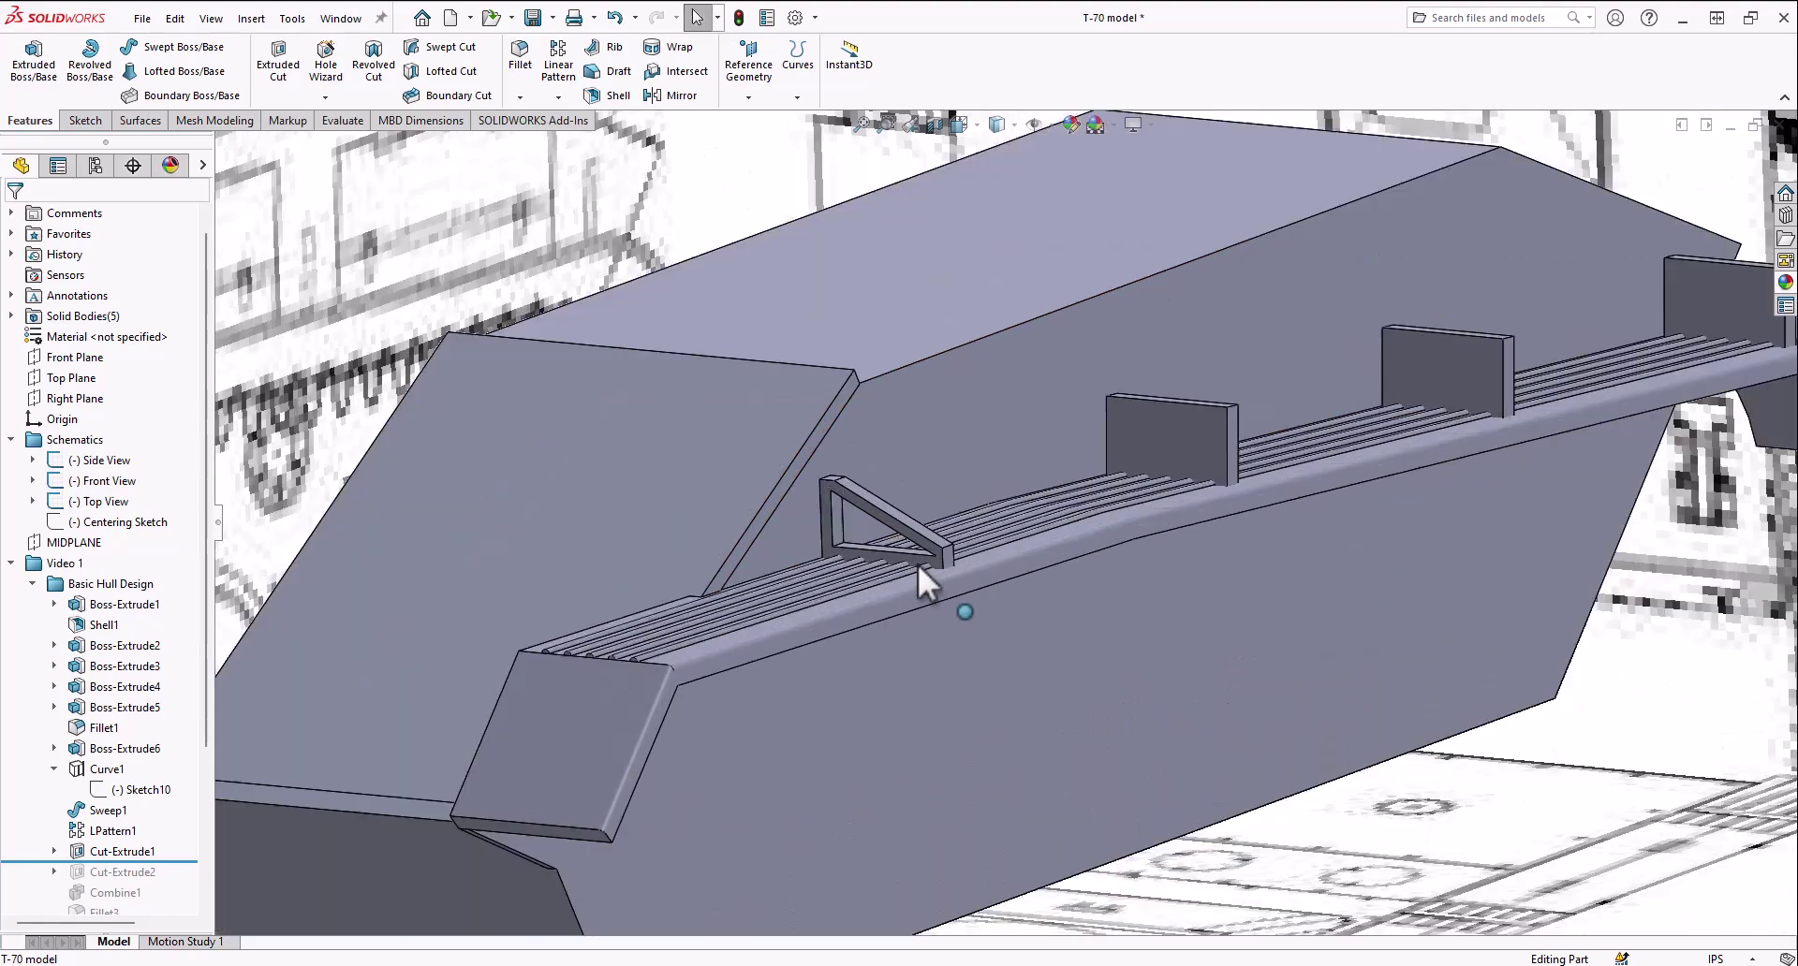
Expand Cut-Extrude1 and highlight Sketch26 to examine the triangular cut profile on the front bracket
{"action": "left_click", "coordinate": [54, 853]}
{"action": "left_click", "coordinate": [140, 872]}
{"action": "mouse_move", "coordinate": [798, 513]}
{"action": "middle_mouse_down"}
{"action": "mouse_move", "coordinate": [823, 449]}
{"action": "mouse_move", "coordinate": [850, 454]}
{"action": "mouse_move", "coordinate": [829, 483]}
{"action": "middle_mouse_up"}
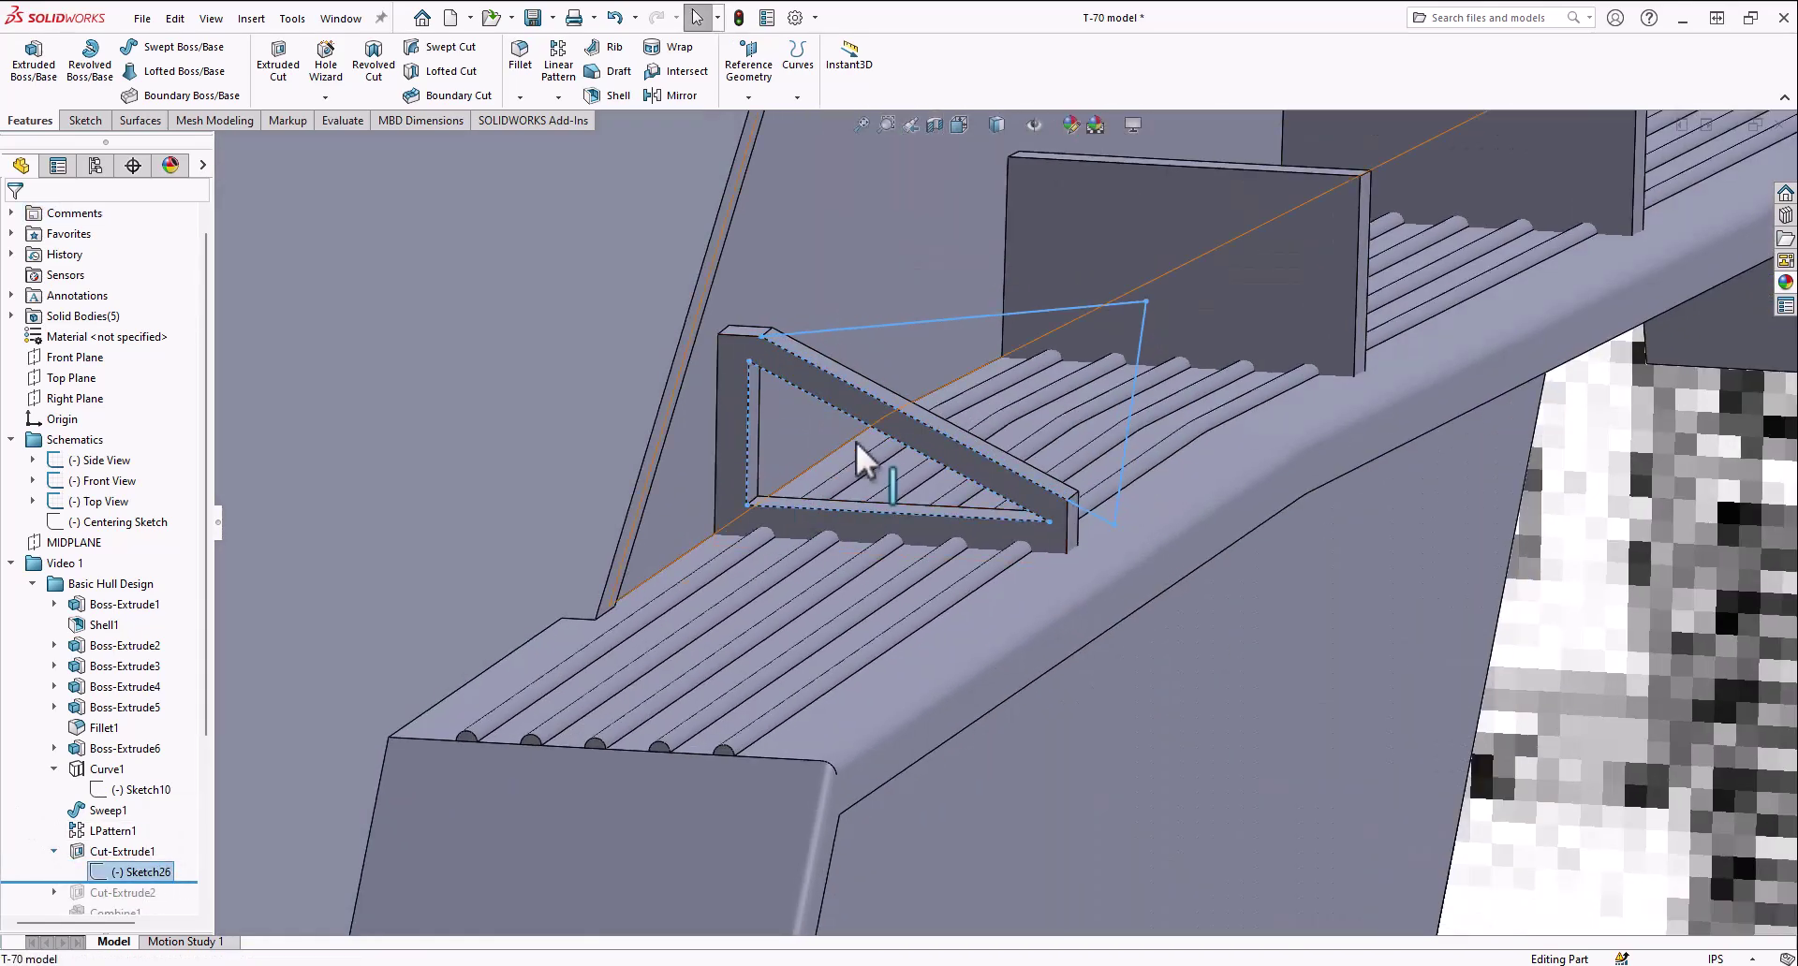
{"action": "scroll", "coordinate": [862, 452], "scroll_direction": "up", "scroll_amount": 6}
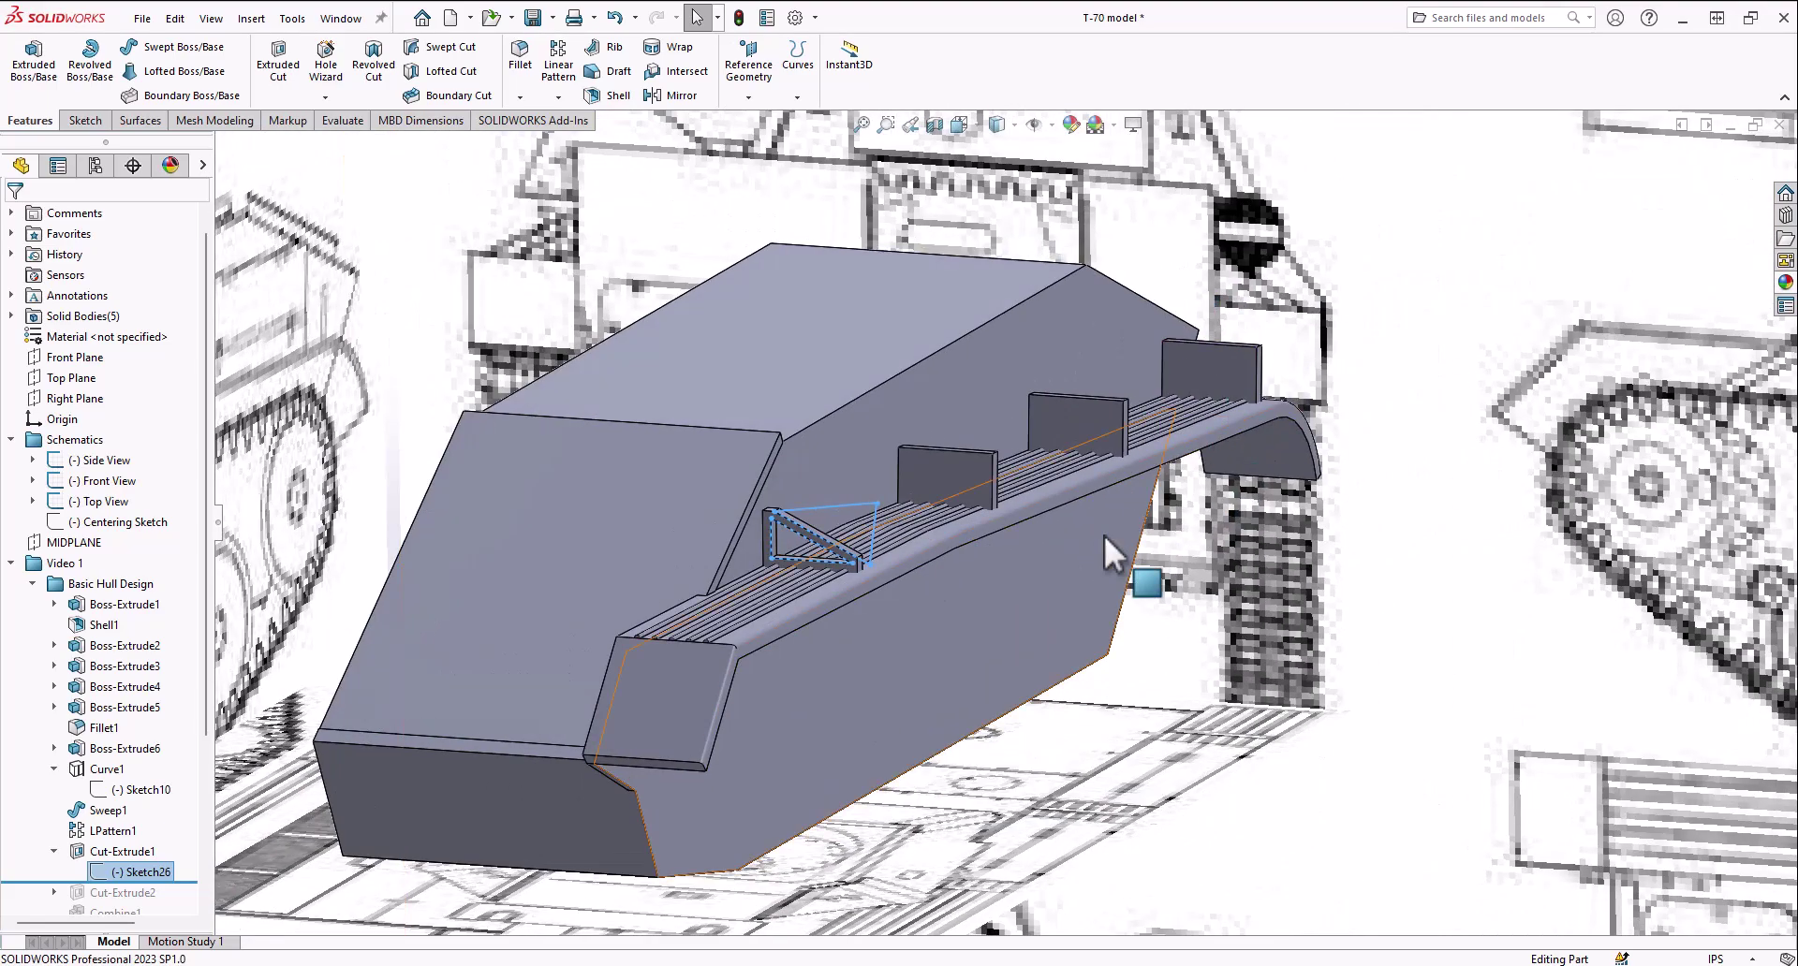
{"action": "scroll", "coordinate": [887, 562], "scroll_direction": "down", "scroll_amount": 8}
{"action": "scroll", "coordinate": [814, 551], "scroll_direction": "up", "scroll_amount": 1}
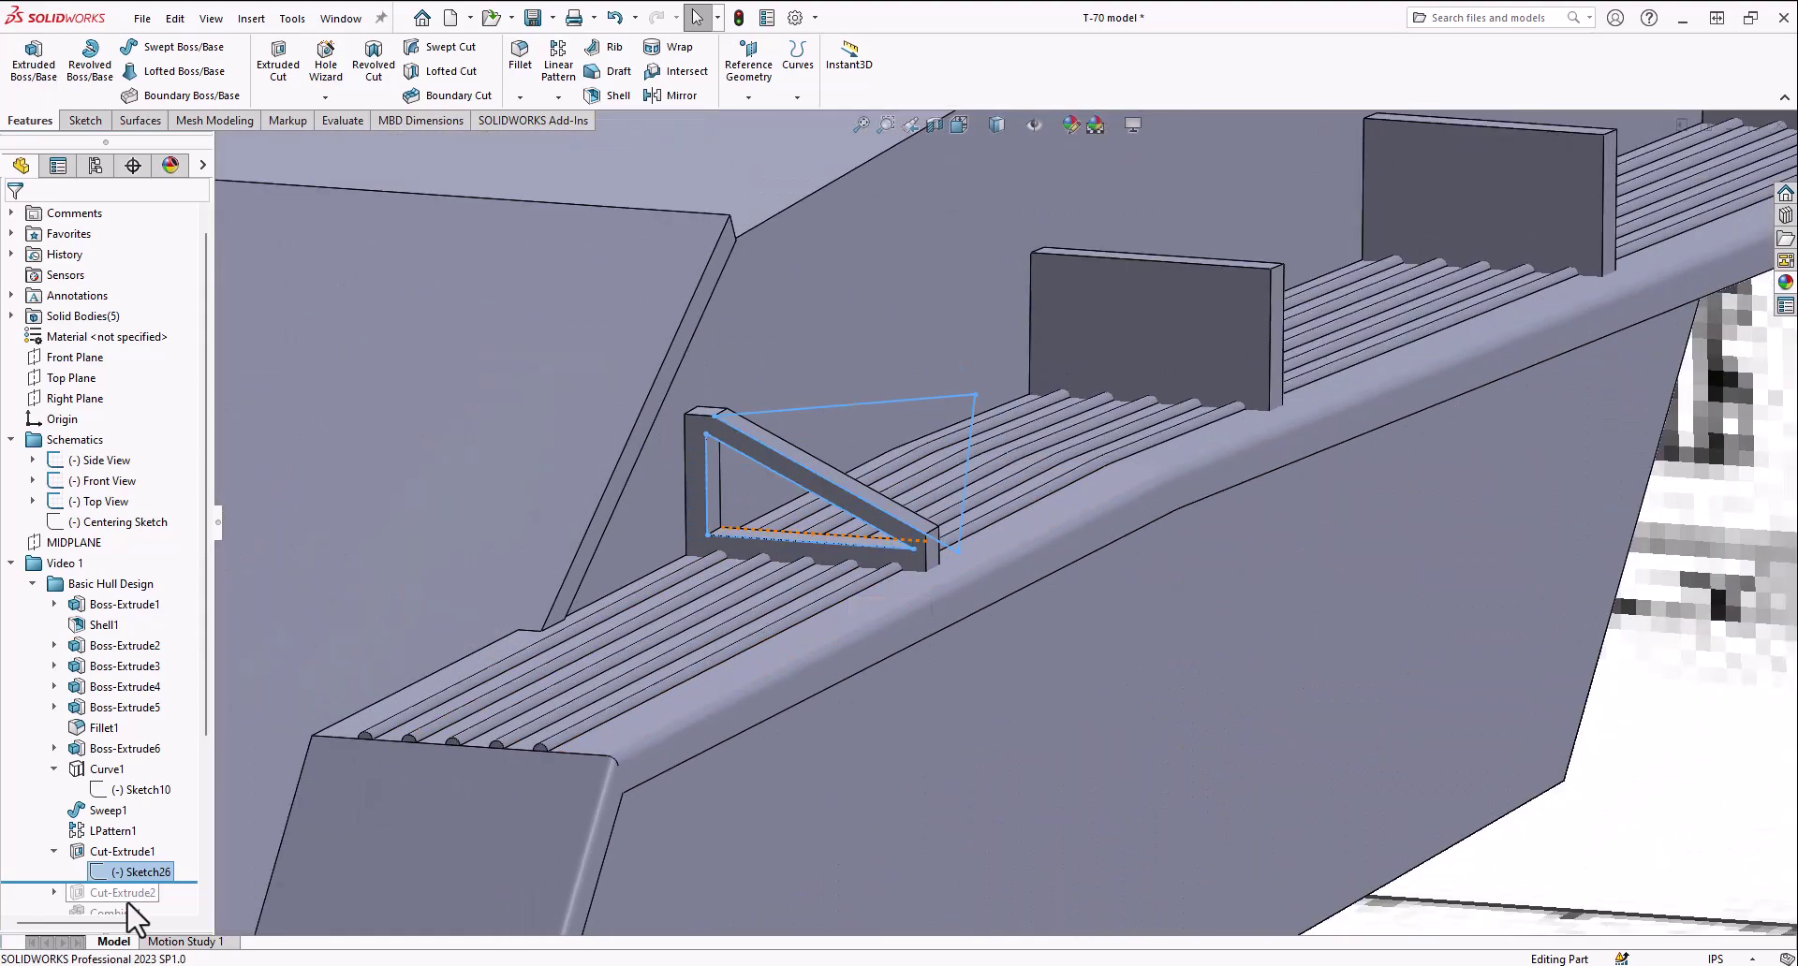
Inspect the front triangular bracket and the ribs passing through its base, both up close and within the whole hull
{"action": "left_click_drag", "start_coordinate": [129, 880], "coordinate": [126, 777]}
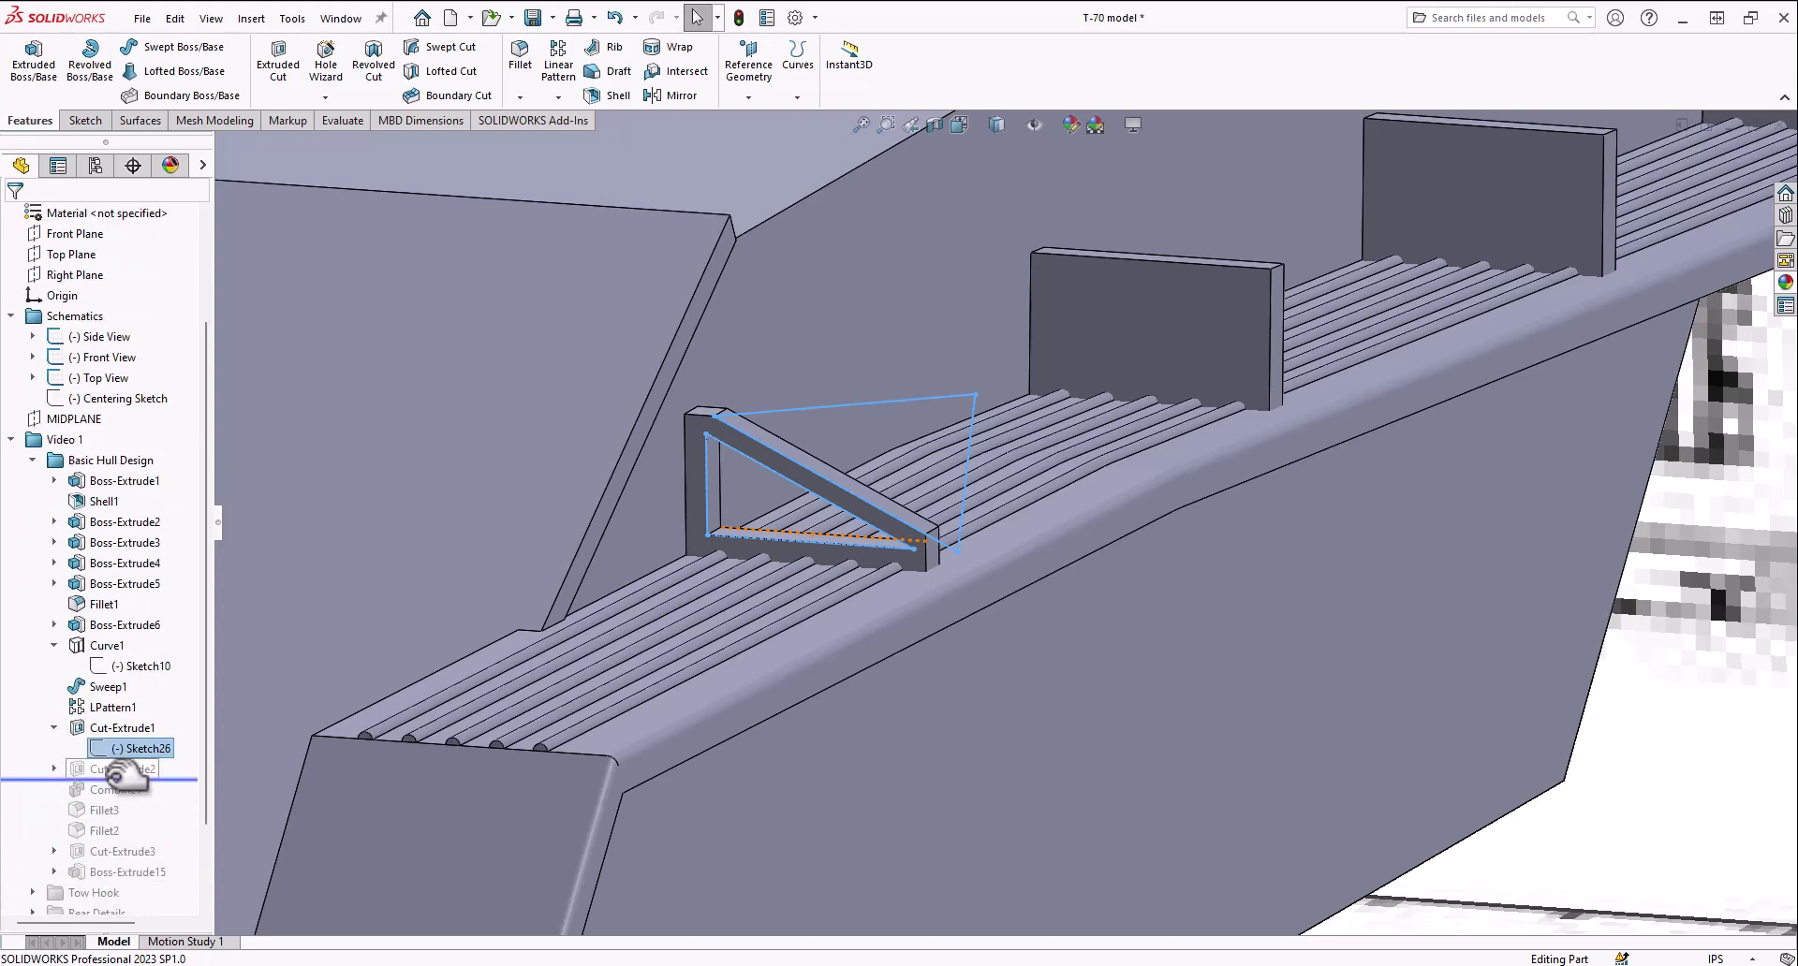
{"action": "mouse_move", "coordinate": [126, 775]}
{"action": "left_mouse_down"}
{"action": "mouse_move", "coordinate": [132, 751]}
{"action": "mouse_move", "coordinate": [228, 746]}
{"action": "left_mouse_up"}
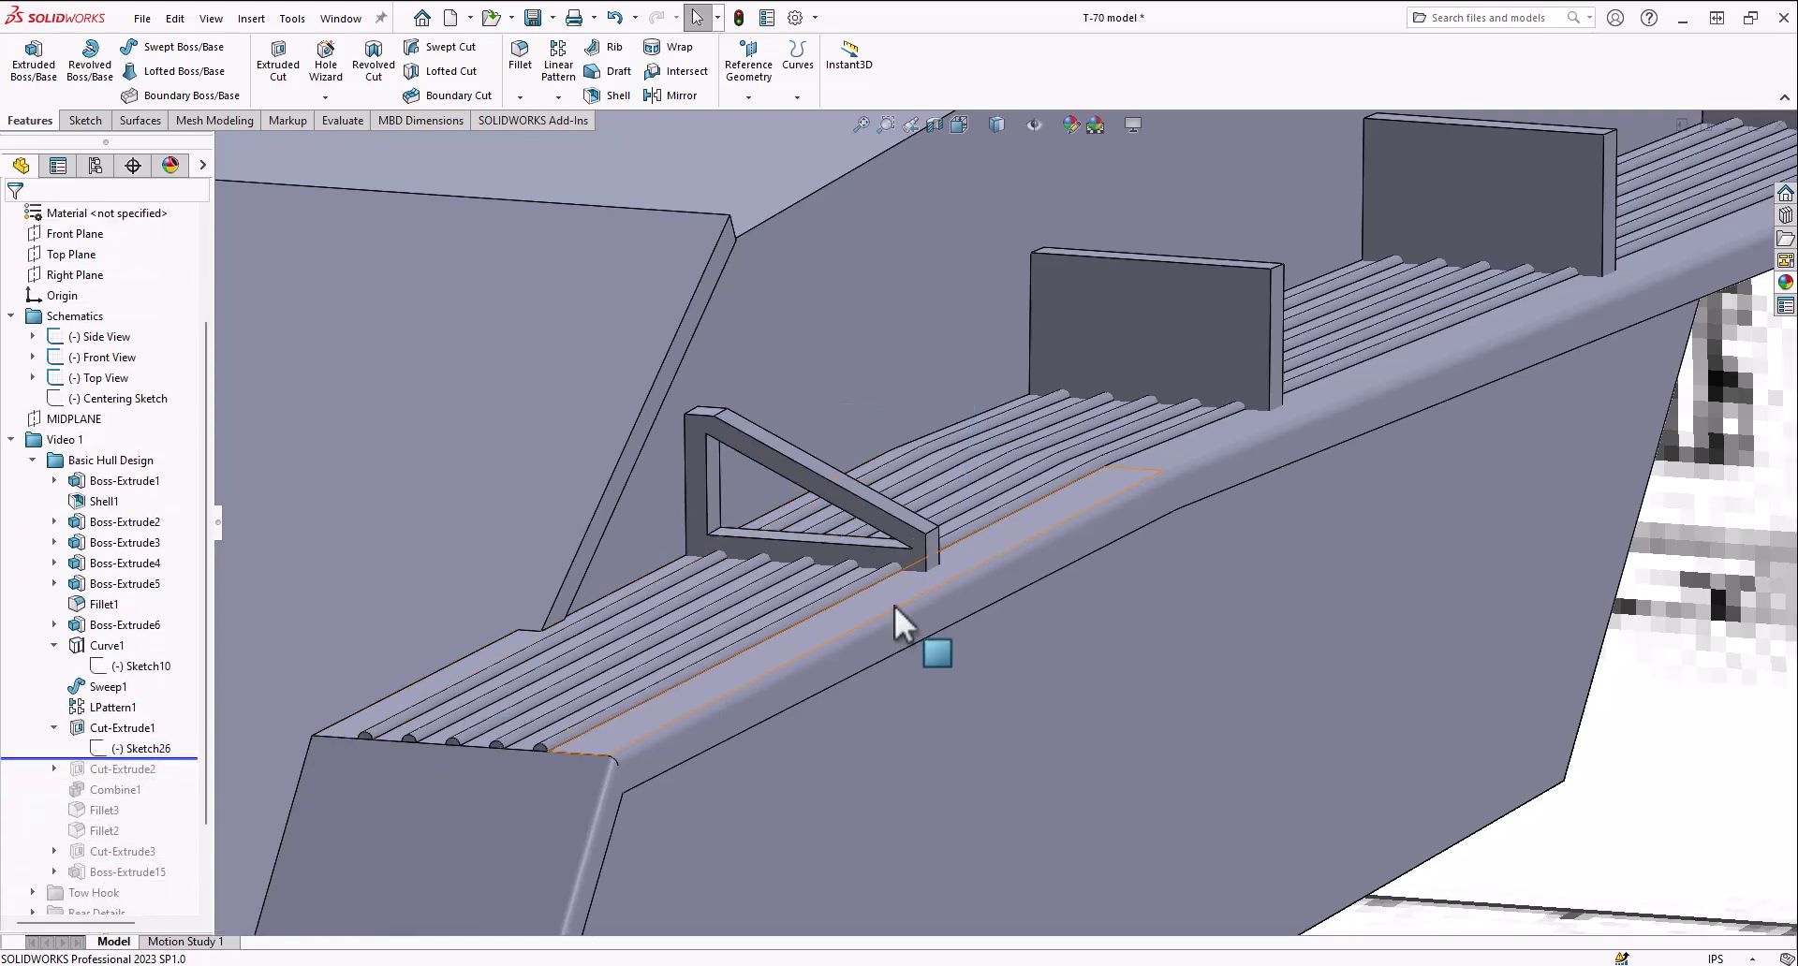
{"action": "scroll", "coordinate": [901, 597], "scroll_direction": "down", "scroll_amount": 6}
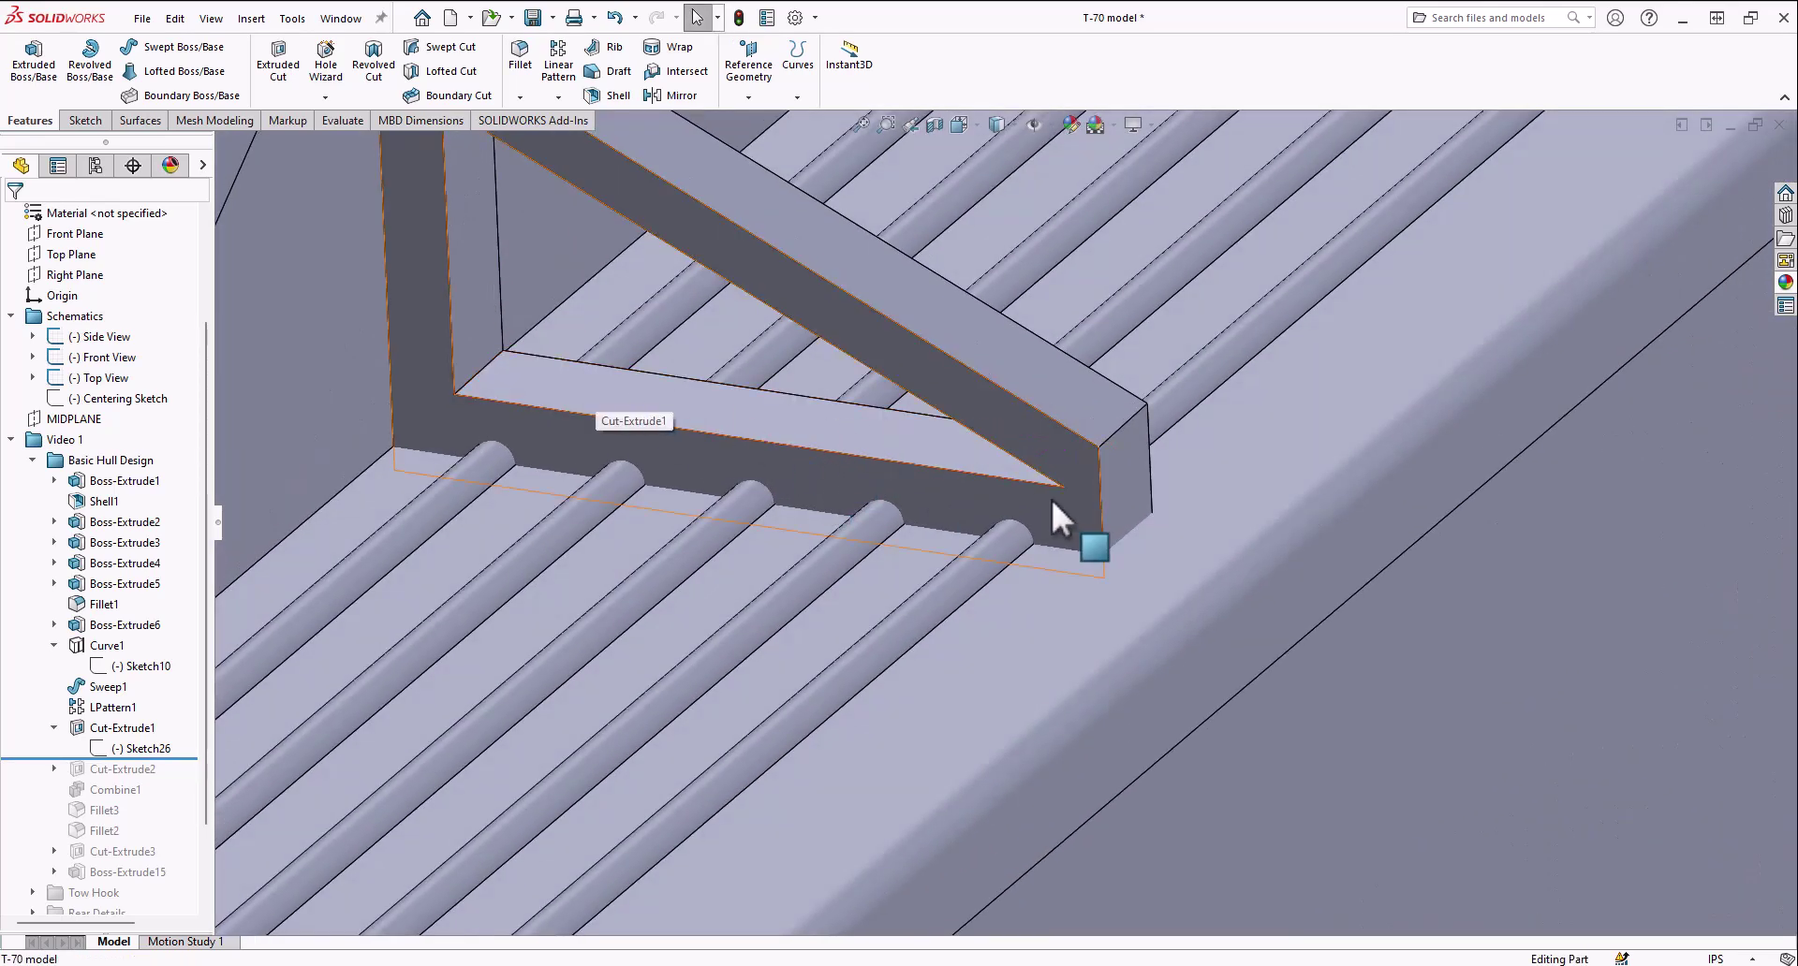
{"action": "scroll", "coordinate": [955, 514], "scroll_direction": "up", "scroll_amount": 4}
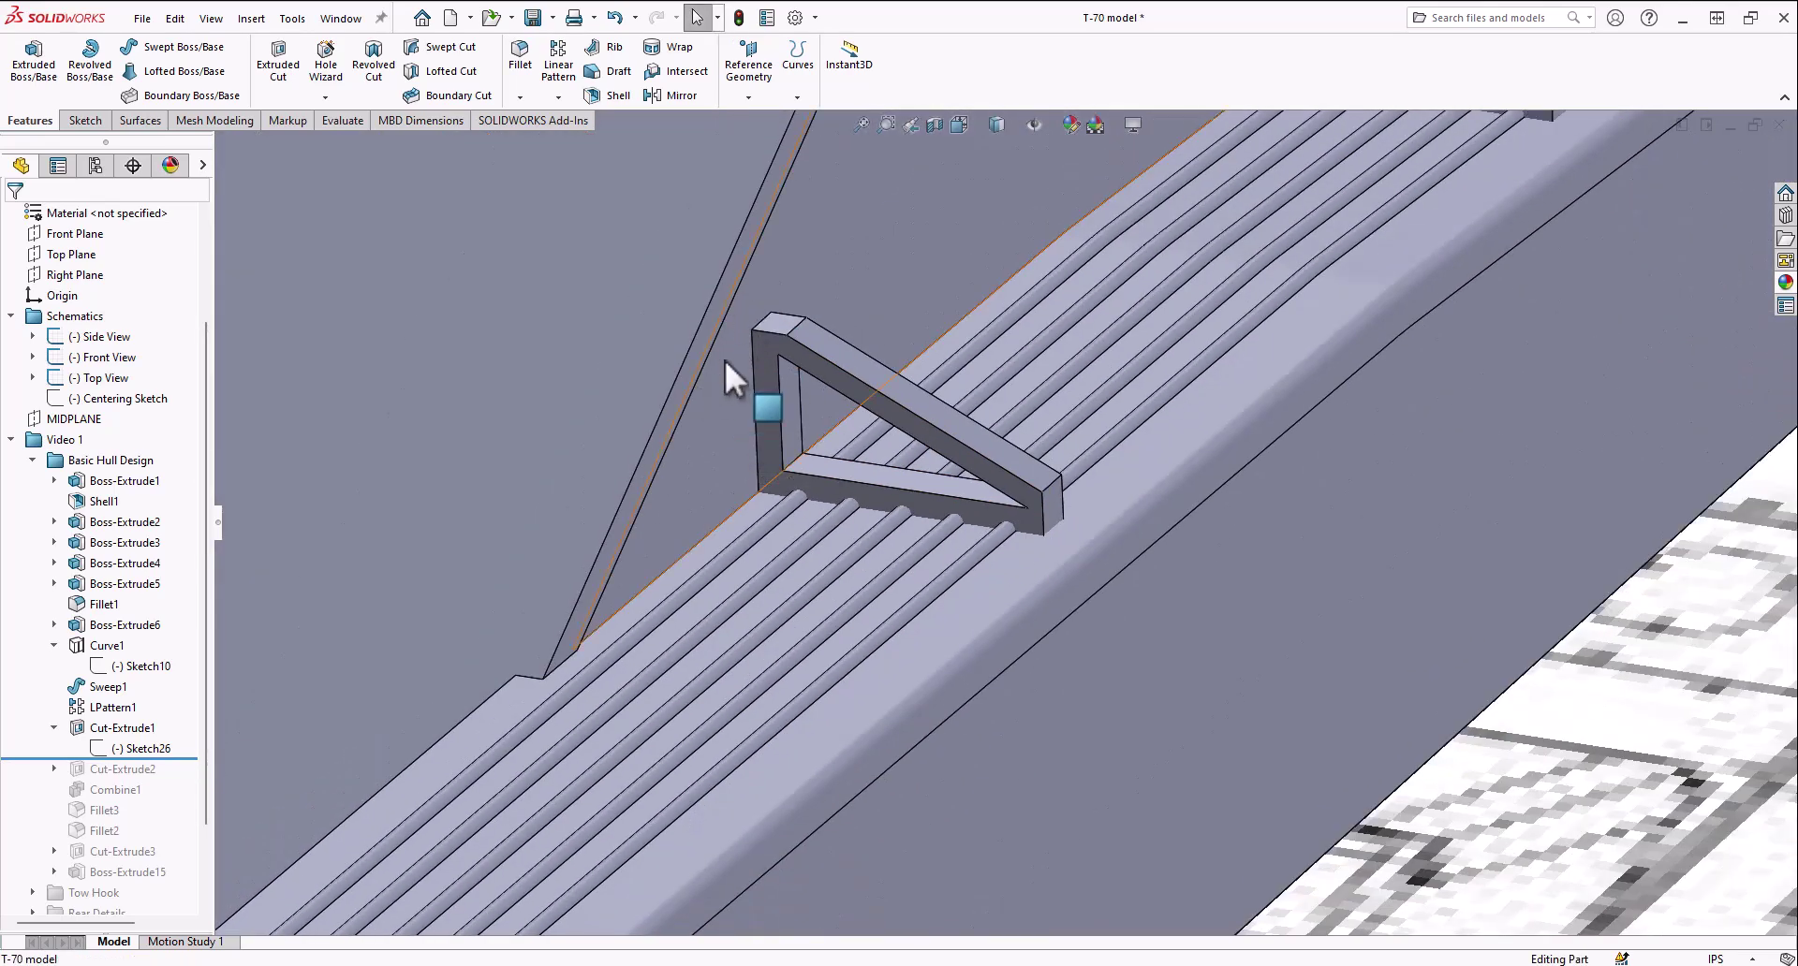
{"action": "scroll", "coordinate": [794, 373], "scroll_direction": "up", "scroll_amount": 8}
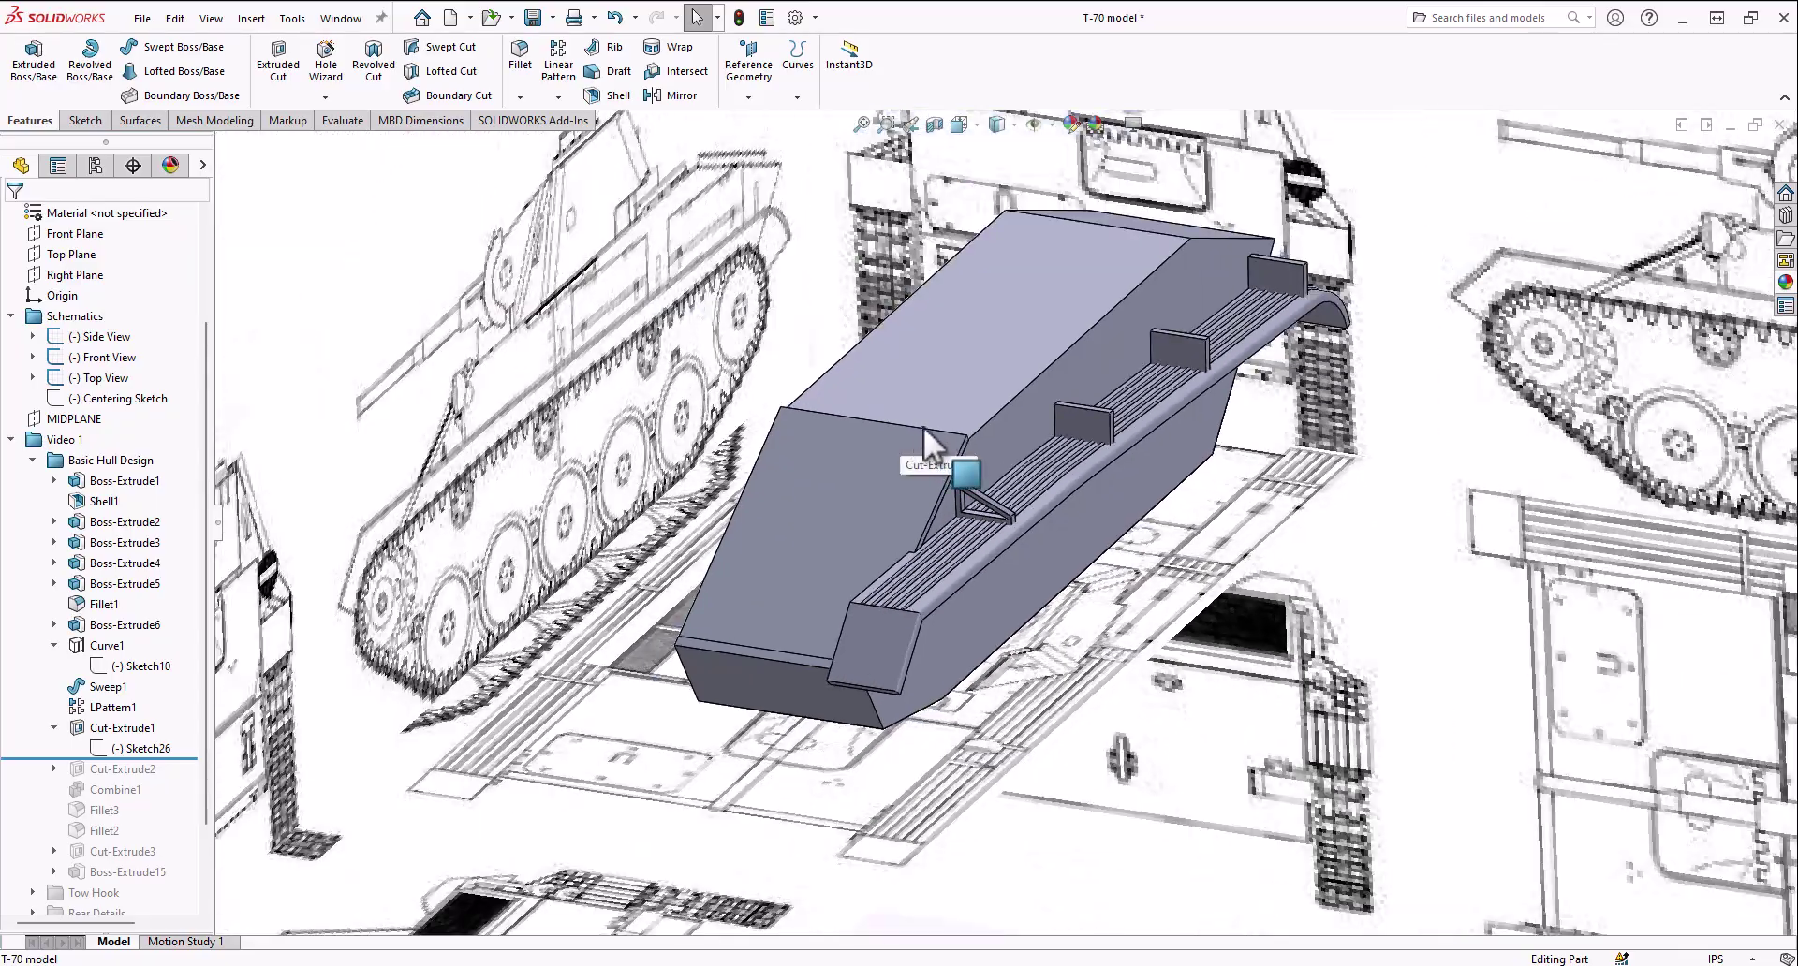
{"action": "middle_click_drag", "start_coordinate": [986, 417], "coordinate": [941, 455]}
{"action": "scroll", "coordinate": [987, 485], "scroll_direction": "down", "scroll_amount": 5}
{"action": "scroll", "coordinate": [988, 487], "scroll_direction": "up", "scroll_amount": 3}
{"action": "scroll", "coordinate": [992, 500], "scroll_direction": "down", "scroll_amount": 8}
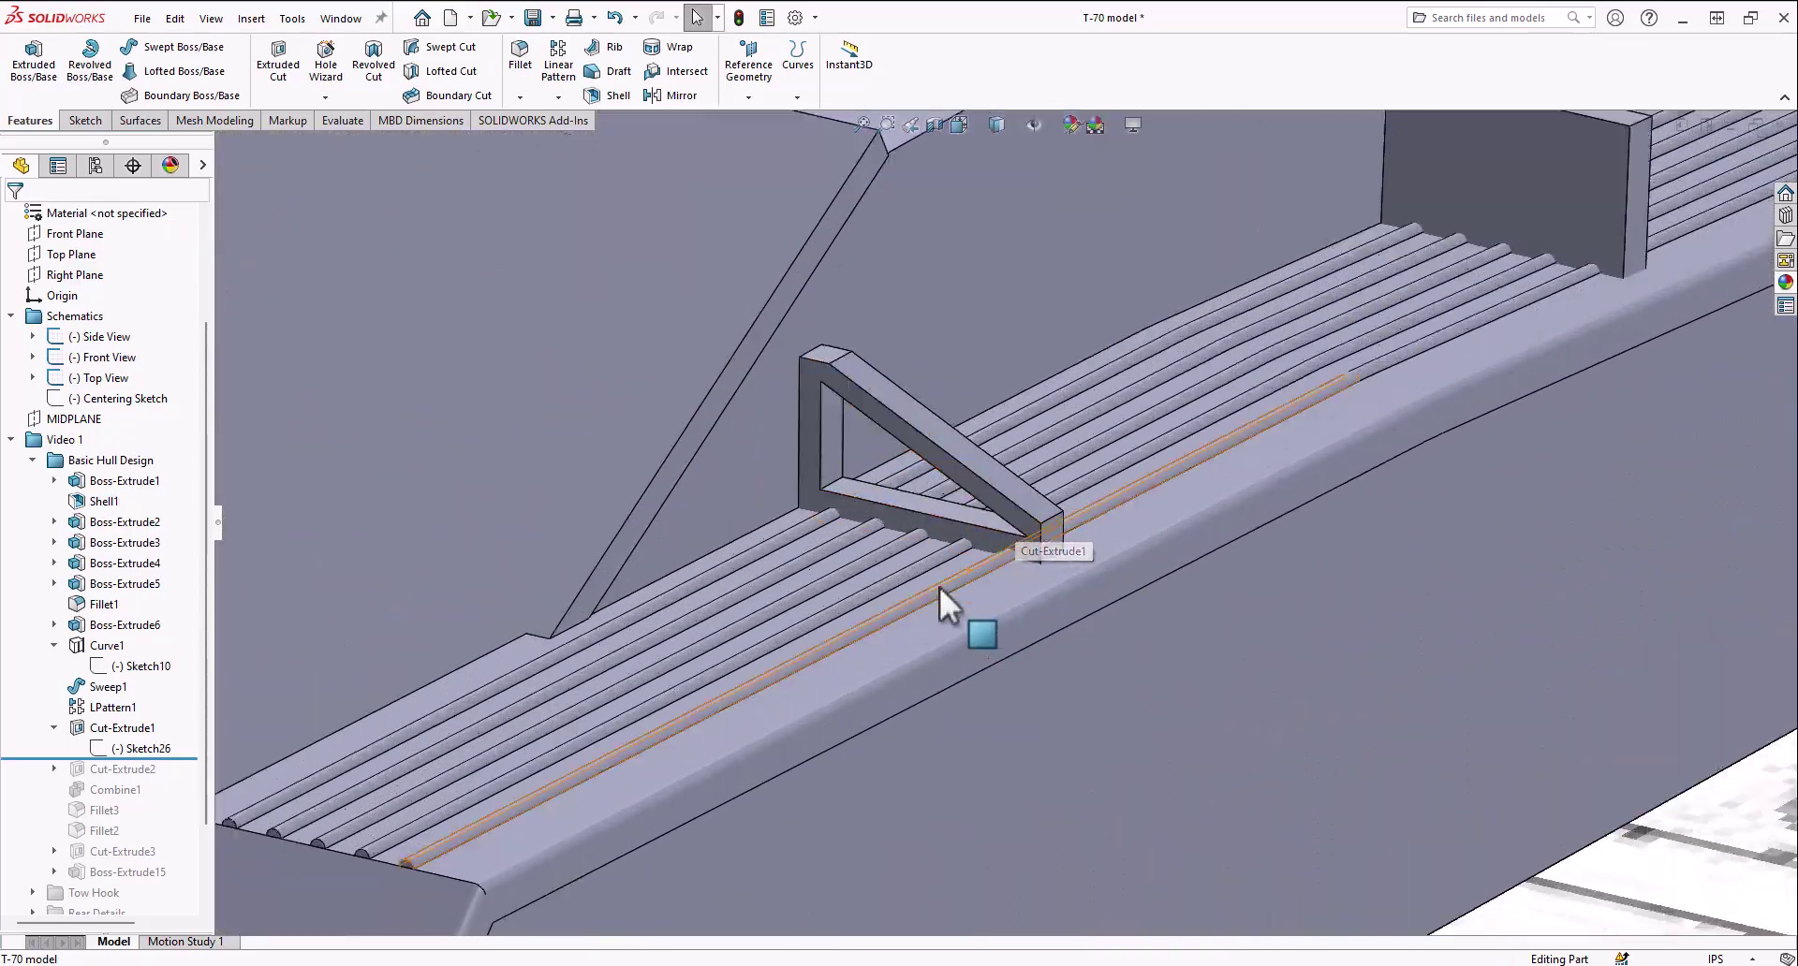
Roll the model forward to include Cut-Extrude2 and view all four fender plates cut into triangular brackets
{"action": "left_click_drag", "start_coordinate": [105, 760], "coordinate": [105, 780]}
{"action": "scroll", "coordinate": [637, 619], "scroll_direction": "up", "scroll_amount": 8}
{"action": "scroll", "coordinate": [1008, 541], "scroll_direction": "down", "scroll_amount": 5}
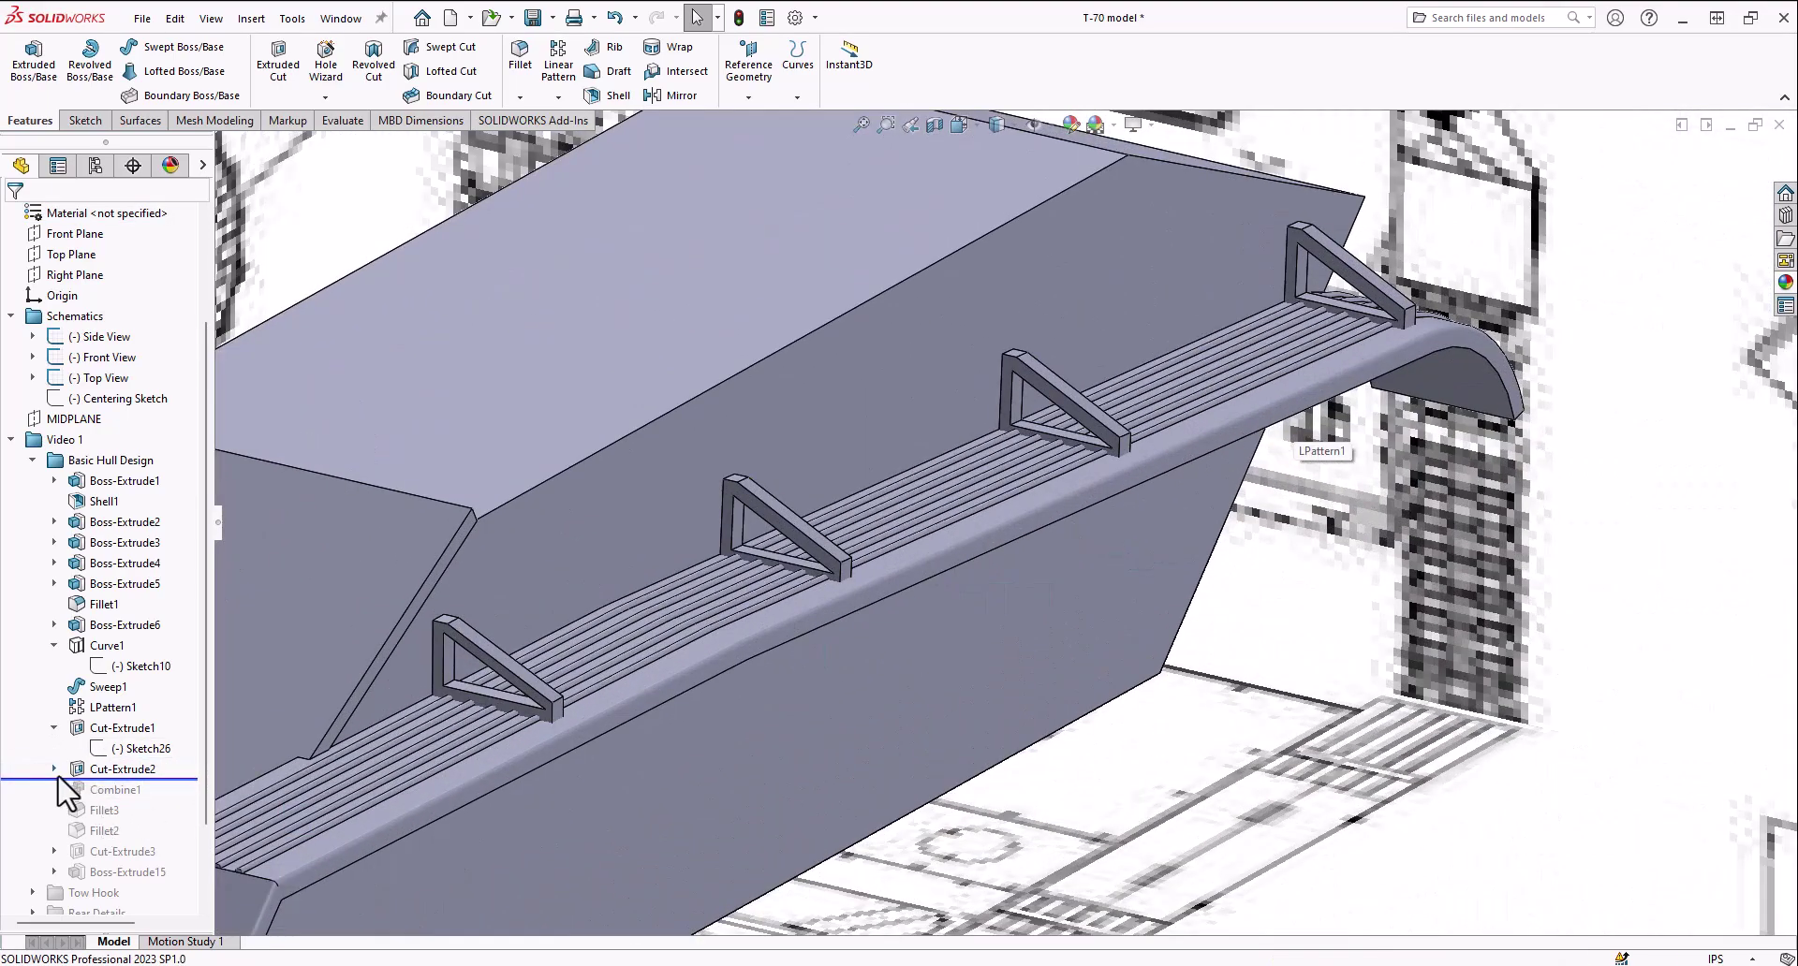
Expand Cut-Extrude2 and highlight Sketch27 to examine its cut profile on the second bracket
{"action": "left_click", "coordinate": [53, 769]}
{"action": "left_click", "coordinate": [140, 789]}
{"action": "scroll", "coordinate": [768, 589], "scroll_direction": "down", "scroll_amount": 3}
{"action": "scroll", "coordinate": [852, 539], "scroll_direction": "up", "scroll_amount": 5}
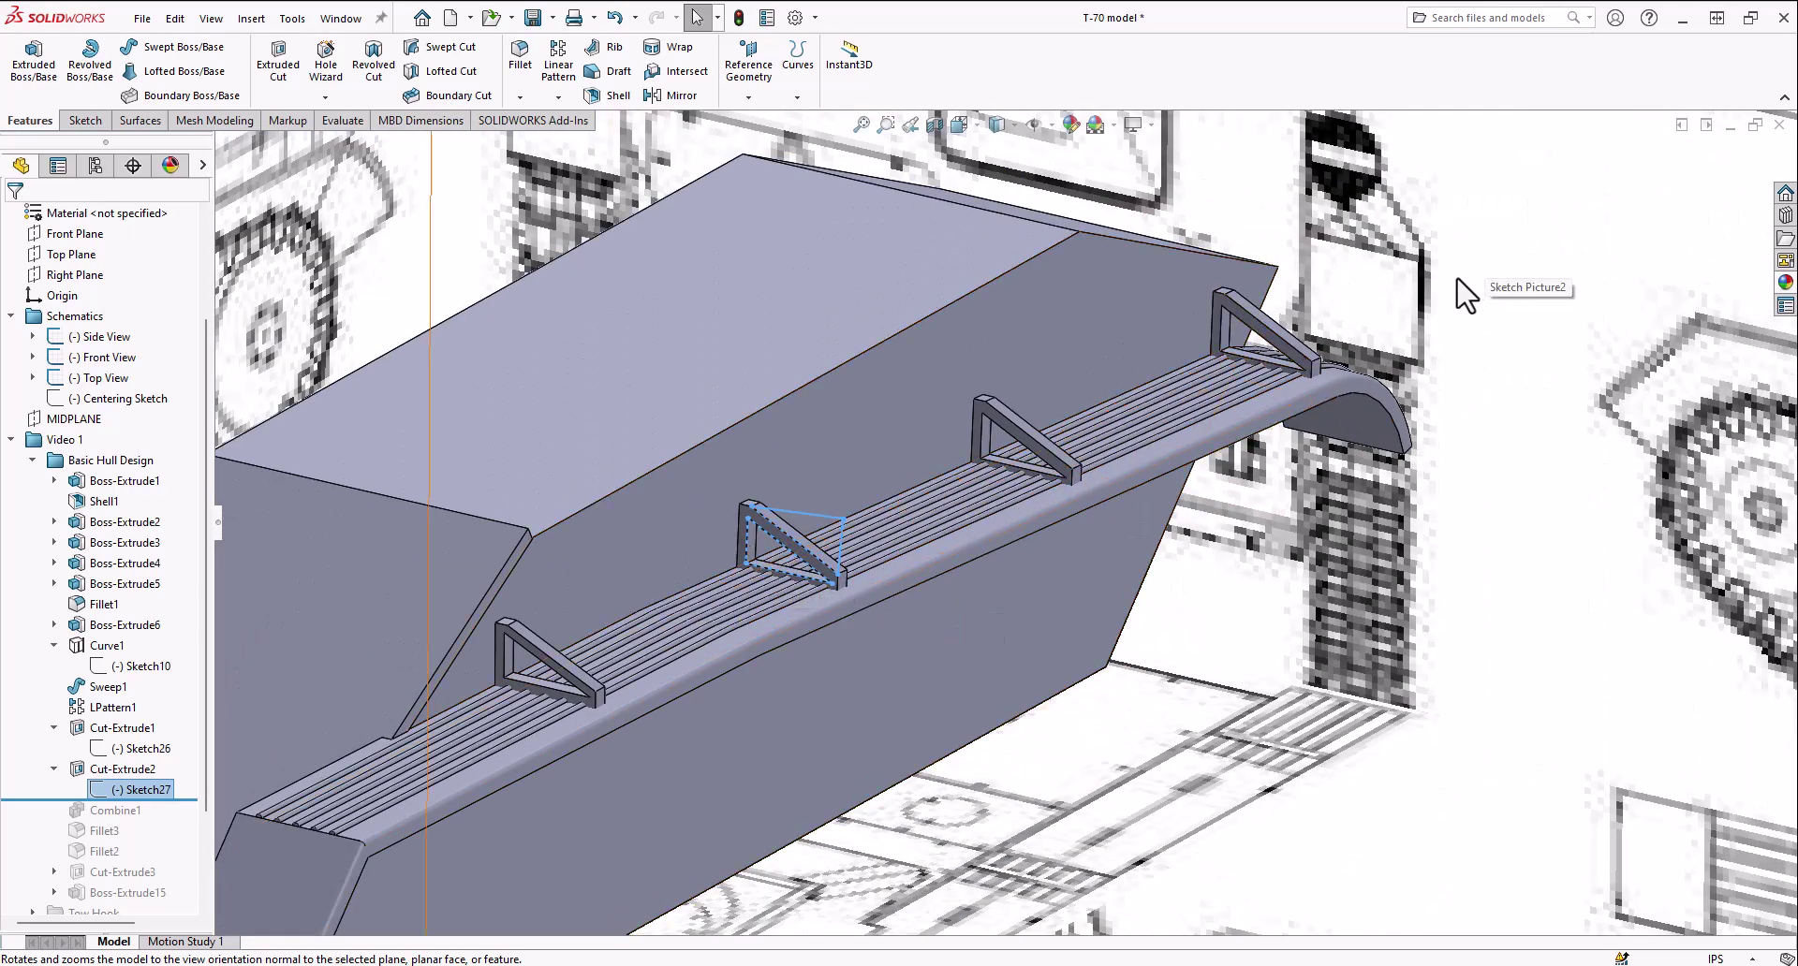
{"action": "scroll", "coordinate": [1000, 522], "scroll_direction": "up", "scroll_amount": 4}
Open Cut-Extrude2's definition to review its Up To Surface condition and the selected bodies in its feature scope
{"action": "right_click", "coordinate": [137, 776]}
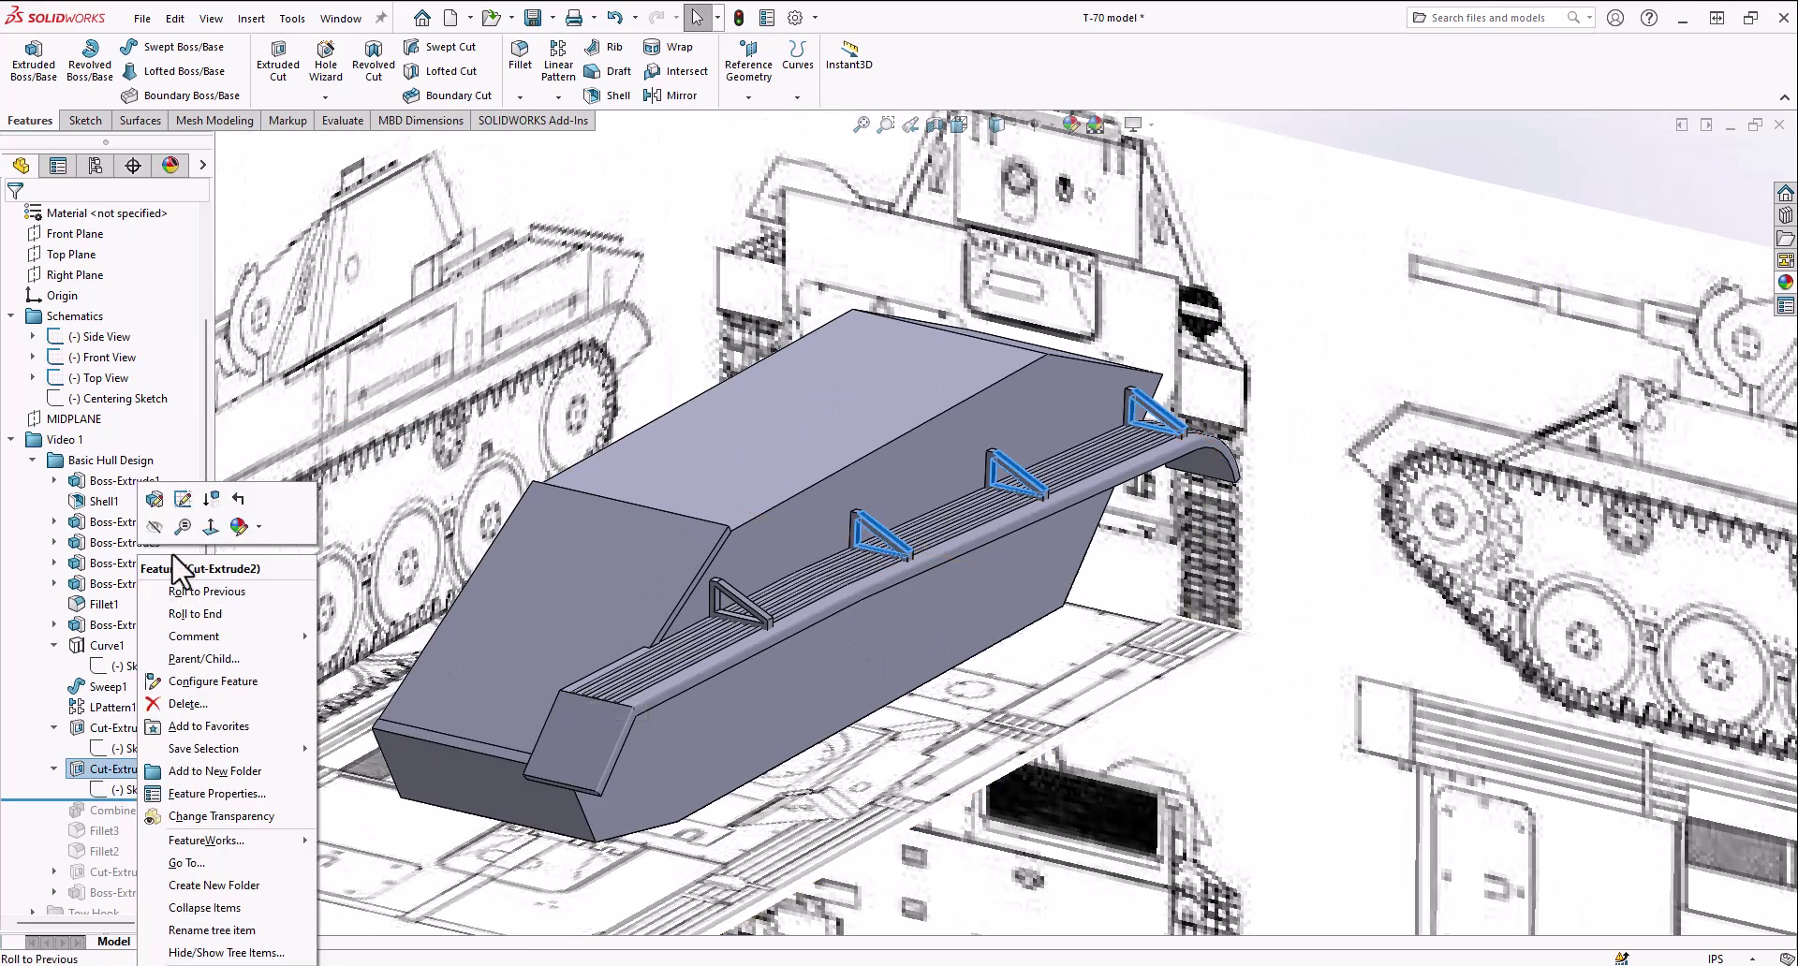
{"action": "left_click", "coordinate": [157, 507]}
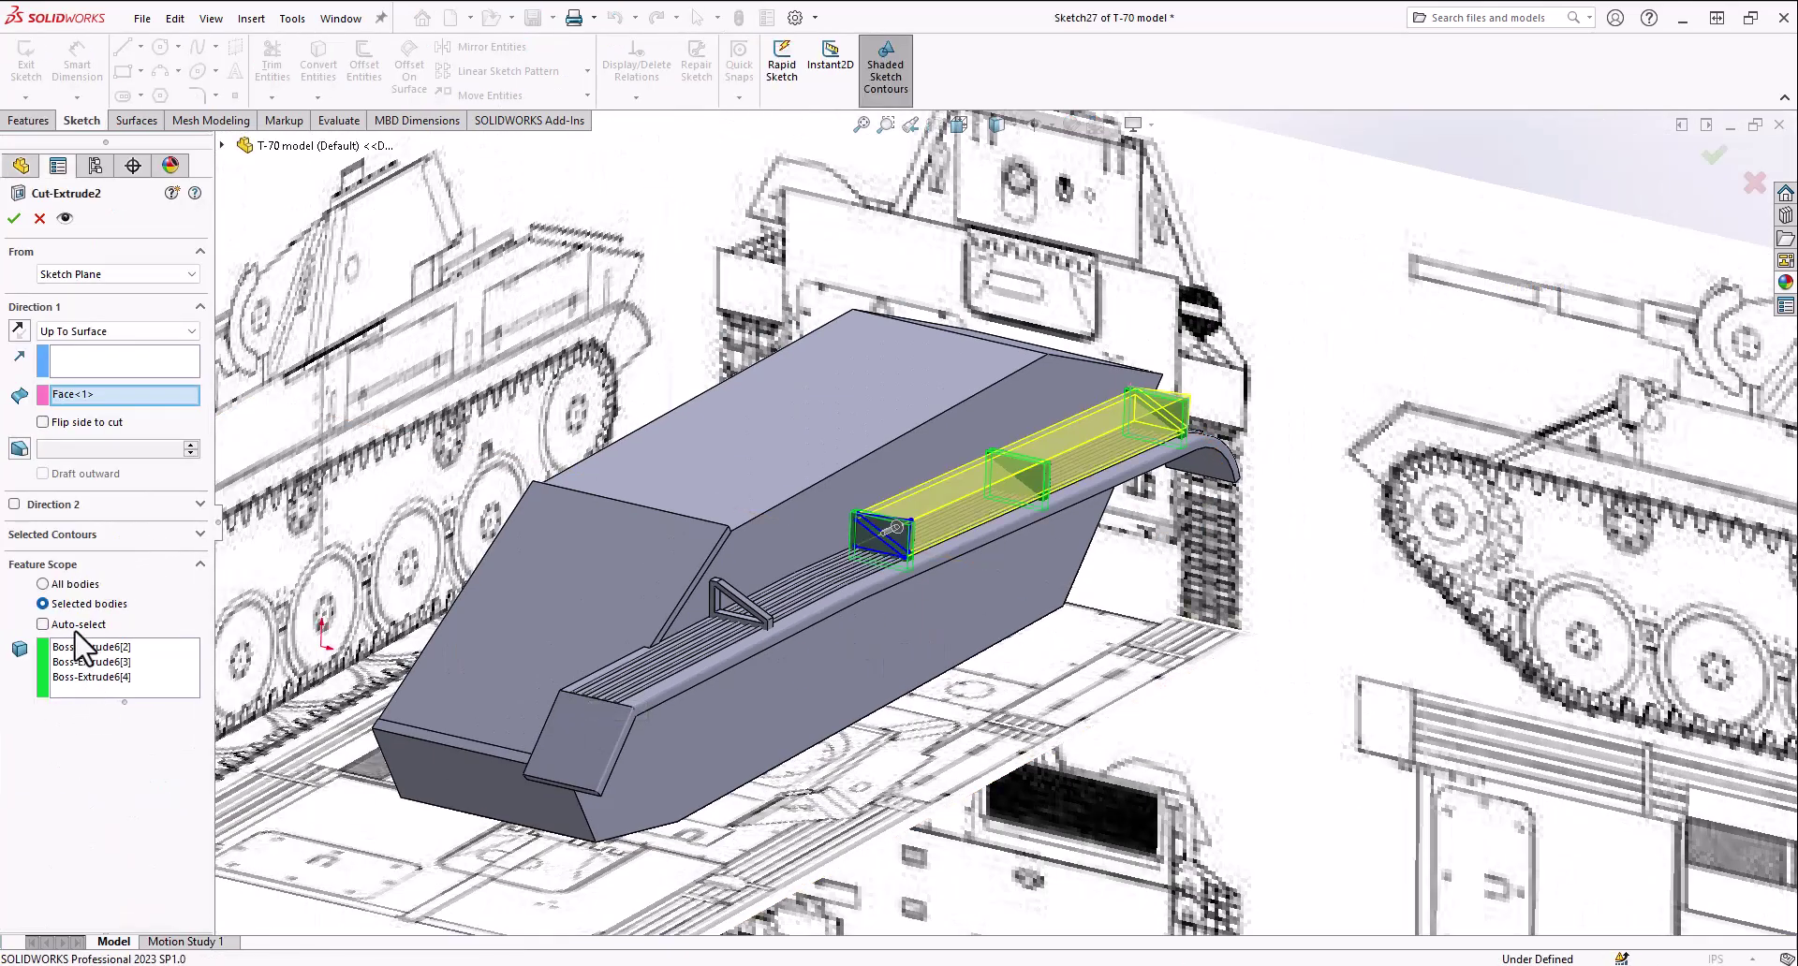
{"action": "left_click", "coordinate": [15, 220]}
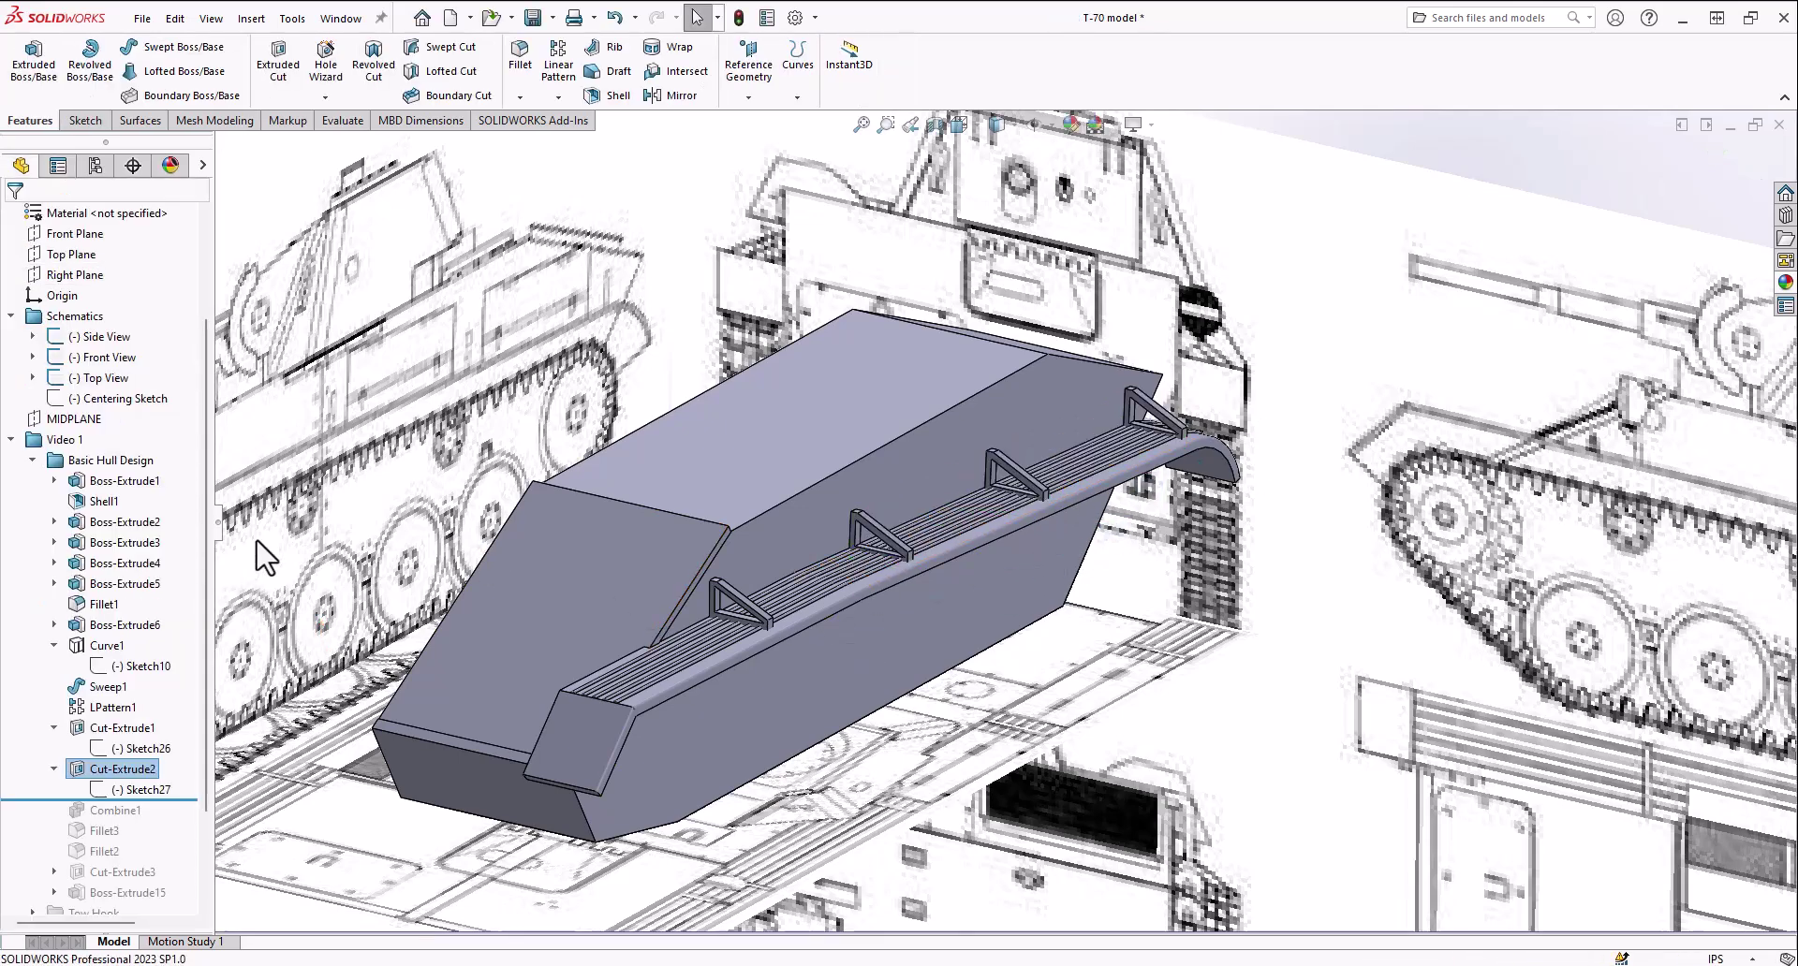
Roll the model forward to include Combine1 and inspect the joined hull, fender, ribs and brackets
{"action": "left_click_drag", "start_coordinate": [86, 804], "coordinate": [99, 822]}
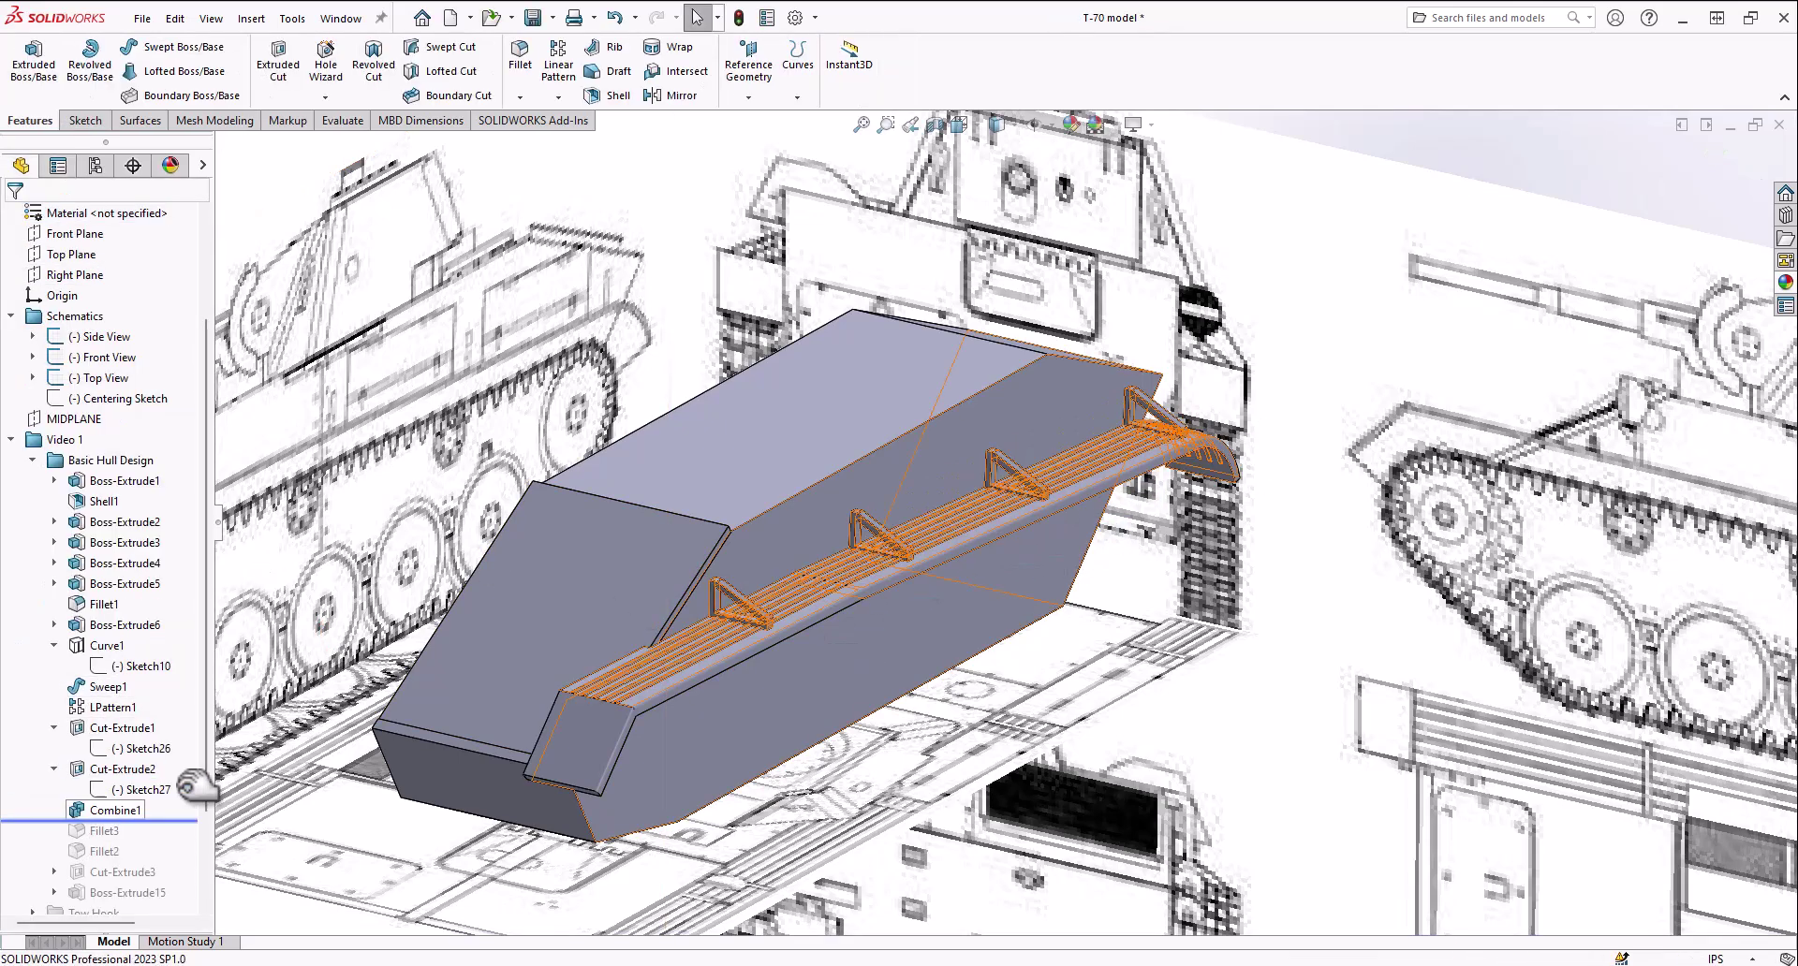
{"action": "scroll", "coordinate": [831, 598], "scroll_direction": "up", "scroll_amount": 2}
{"action": "scroll", "coordinate": [879, 589], "scroll_direction": "down", "scroll_amount": 4}
{"action": "mouse_move", "coordinate": [913, 582]}
{"action": "middle_mouse_down"}
{"action": "mouse_move", "coordinate": [927, 483]}
{"action": "mouse_move", "coordinate": [930, 567]}
{"action": "middle_mouse_up"}
{"action": "scroll", "coordinate": [949, 555], "scroll_direction": "down", "scroll_amount": 7}
{"action": "scroll", "coordinate": [963, 537], "scroll_direction": "up", "scroll_amount": 8}
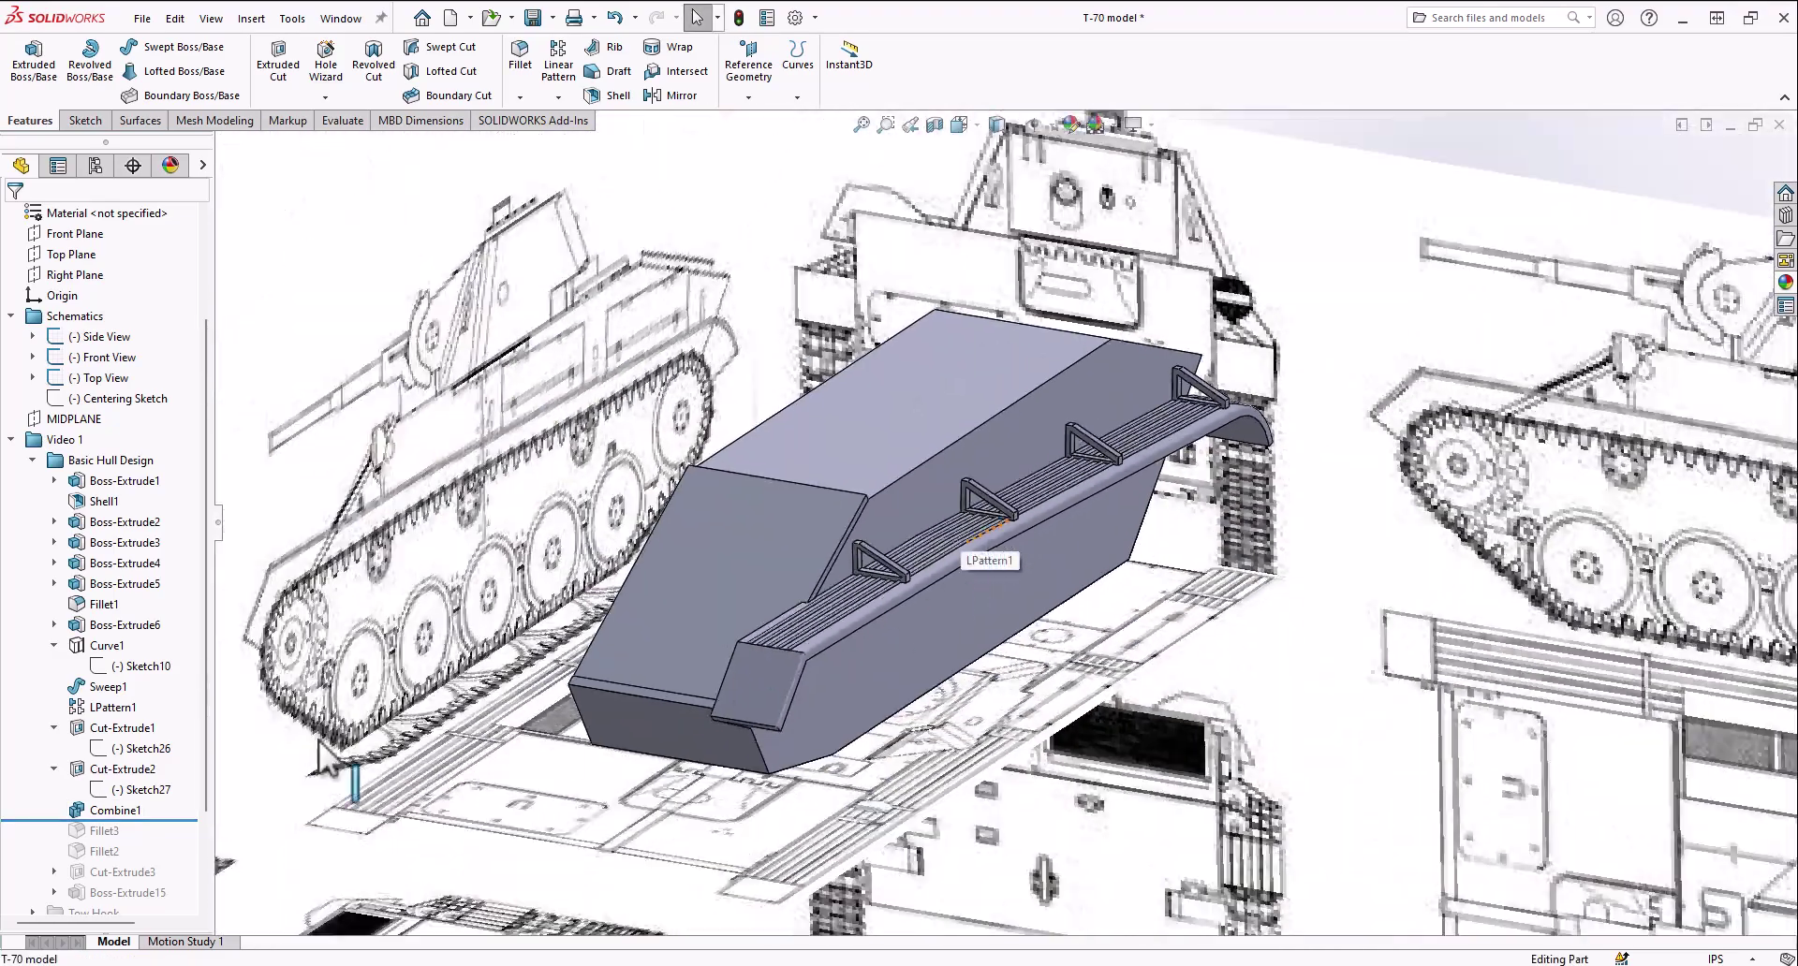
Roll the model forward to include Fillet3 and examine the brackets and ribs along the fender
{"action": "left_click_drag", "start_coordinate": [121, 833], "coordinate": [122, 836]}
{"action": "scroll", "coordinate": [964, 529], "scroll_direction": "down", "scroll_amount": 8}
{"action": "scroll", "coordinate": [1011, 562], "scroll_direction": "up", "scroll_amount": 2}
{"action": "scroll", "coordinate": [1053, 576], "scroll_direction": "up", "scroll_amount": 2}
{"action": "left_click_drag", "start_coordinate": [1054, 576], "coordinate": [1407, 323]}
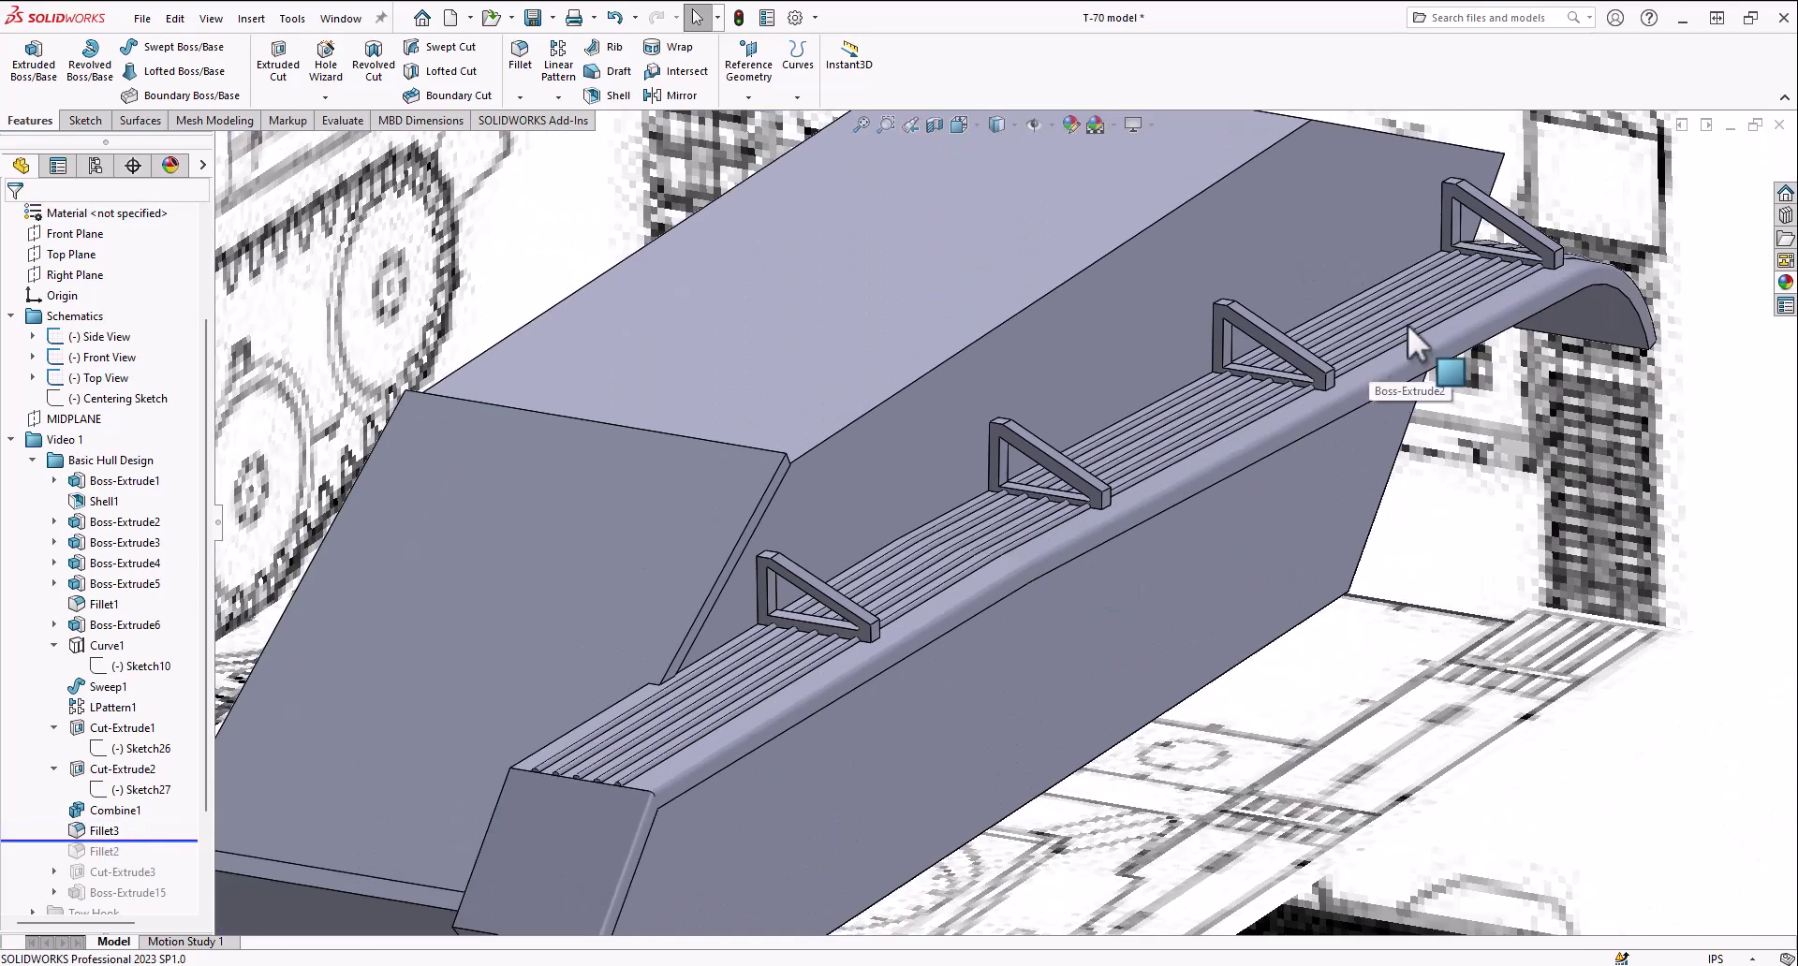
{"action": "scroll", "coordinate": [1328, 378], "scroll_direction": "down", "scroll_amount": 1}
{"action": "left_click_drag", "start_coordinate": [1329, 378], "coordinate": [1350, 374]}
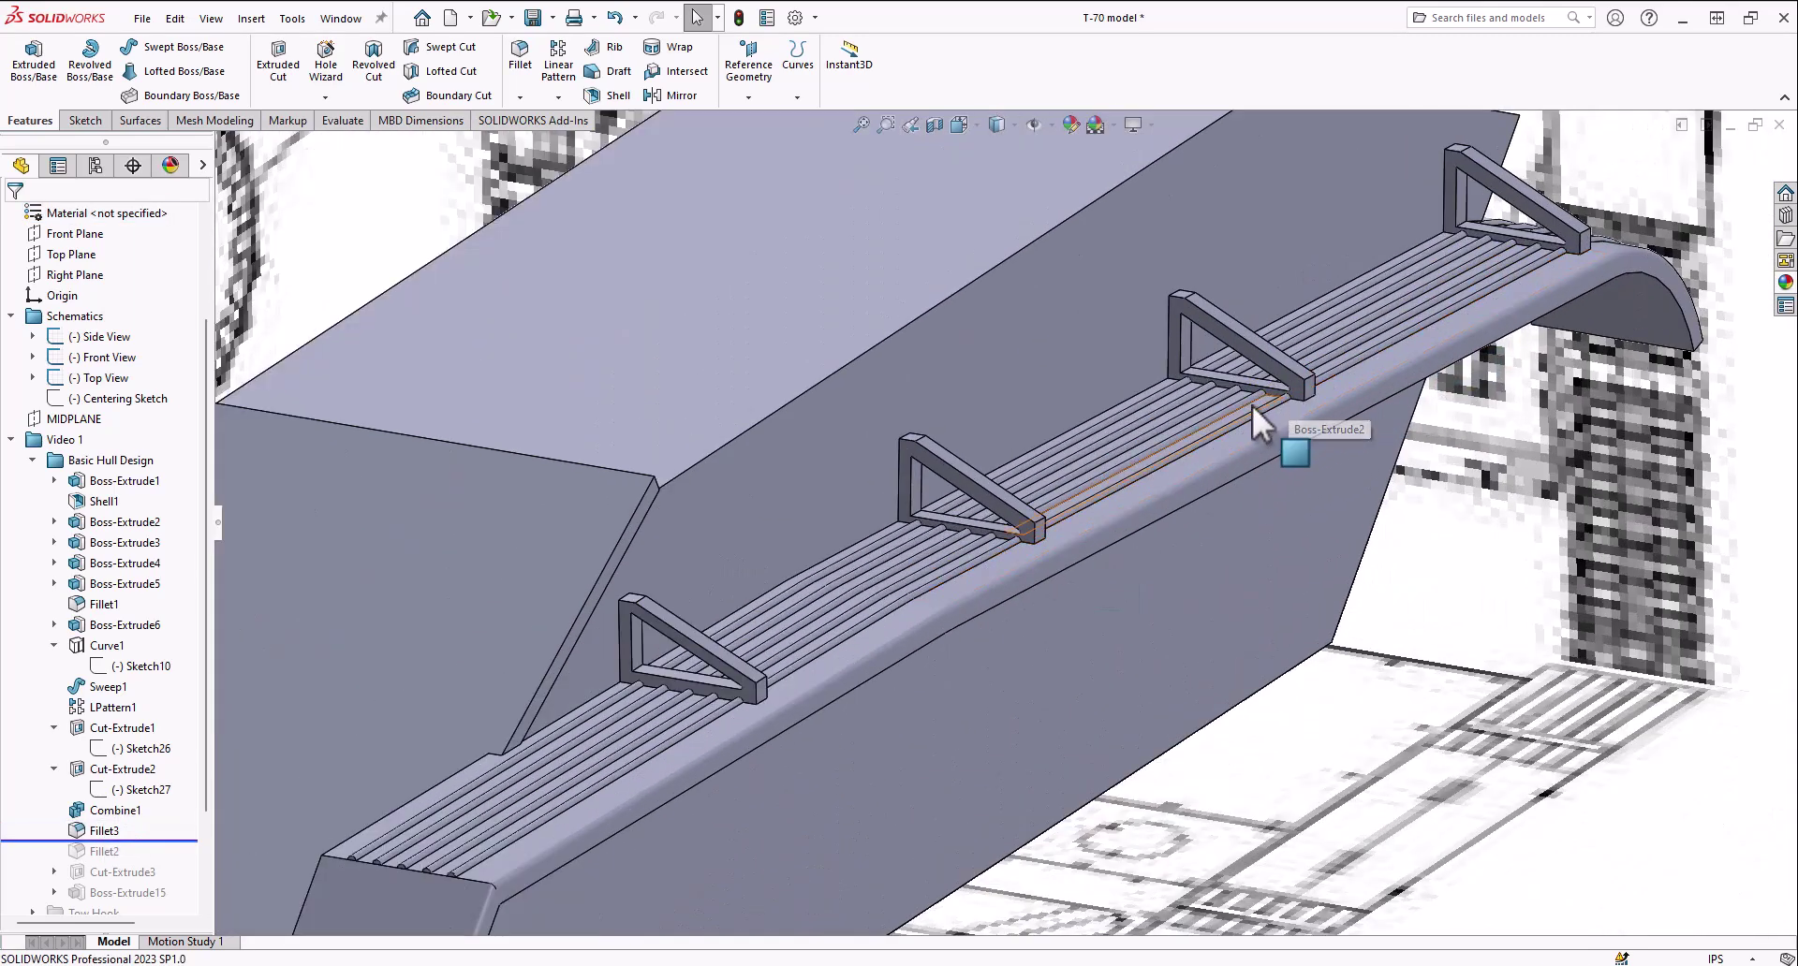
Highlight Fillet3 and examine the rounded inner corner of a fender bracket up close and along the bracket row
{"action": "left_click_drag", "start_coordinate": [972, 519], "coordinate": [378, 719]}
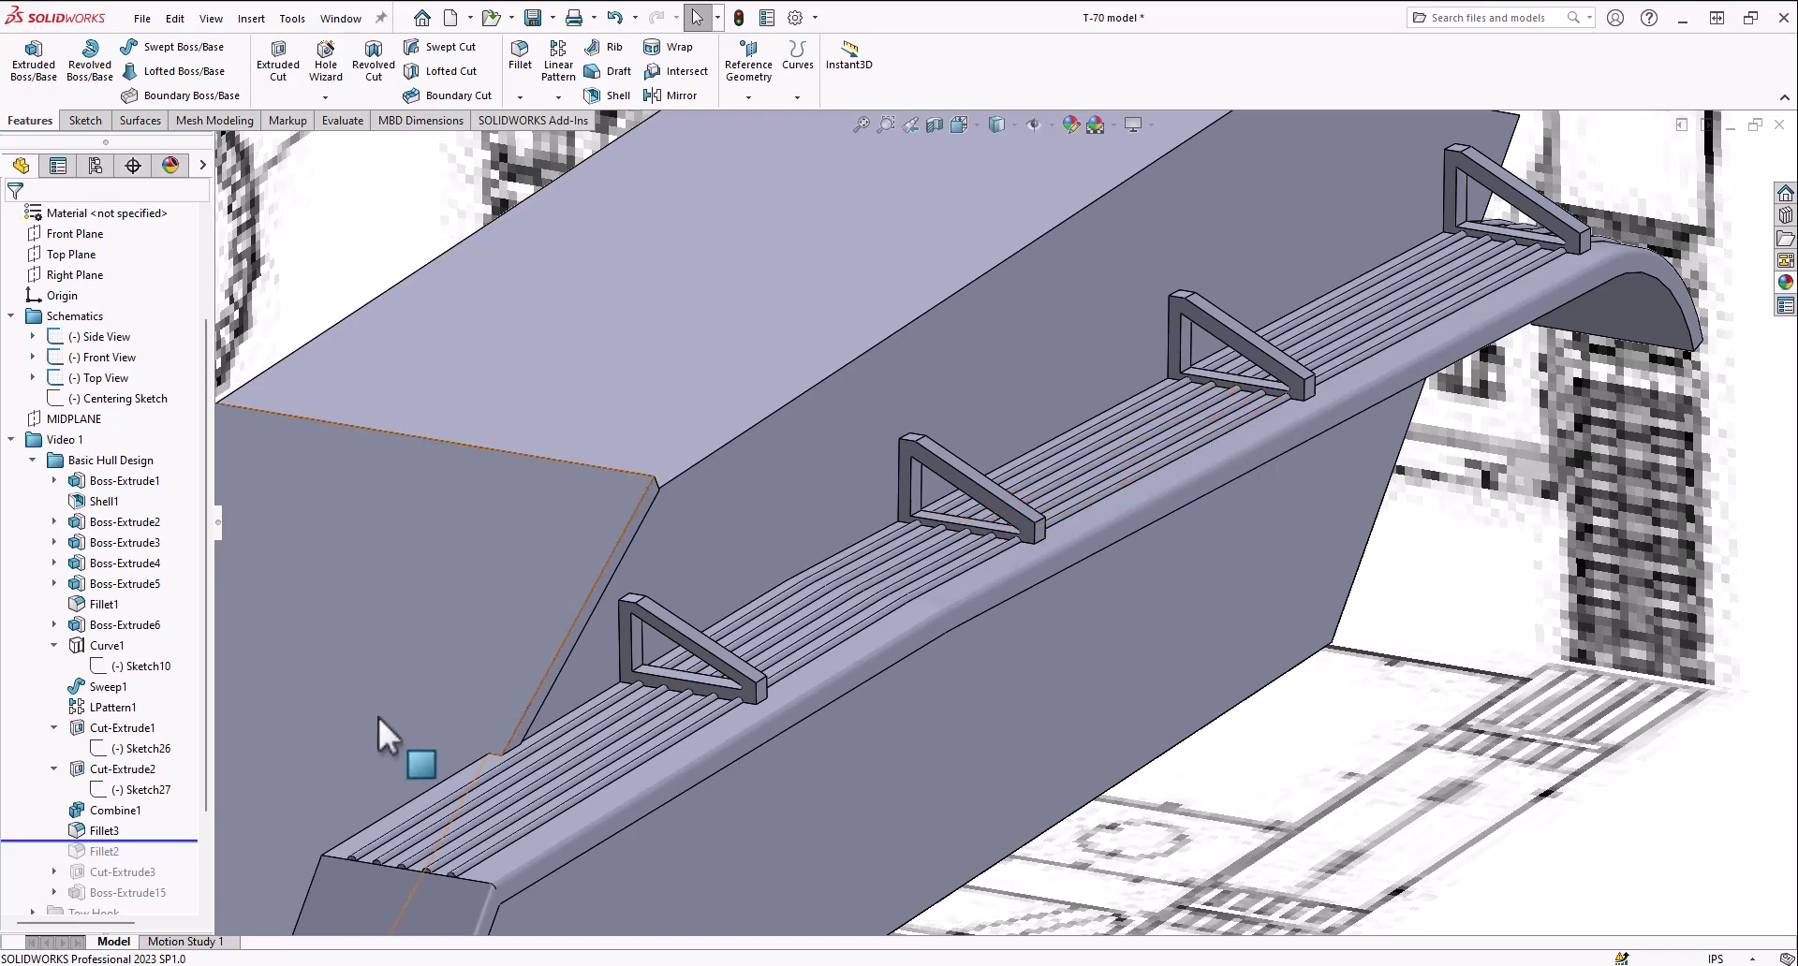
{"action": "left_click", "coordinate": [96, 833]}
{"action": "scroll", "coordinate": [1275, 382], "scroll_direction": "down", "scroll_amount": 10}
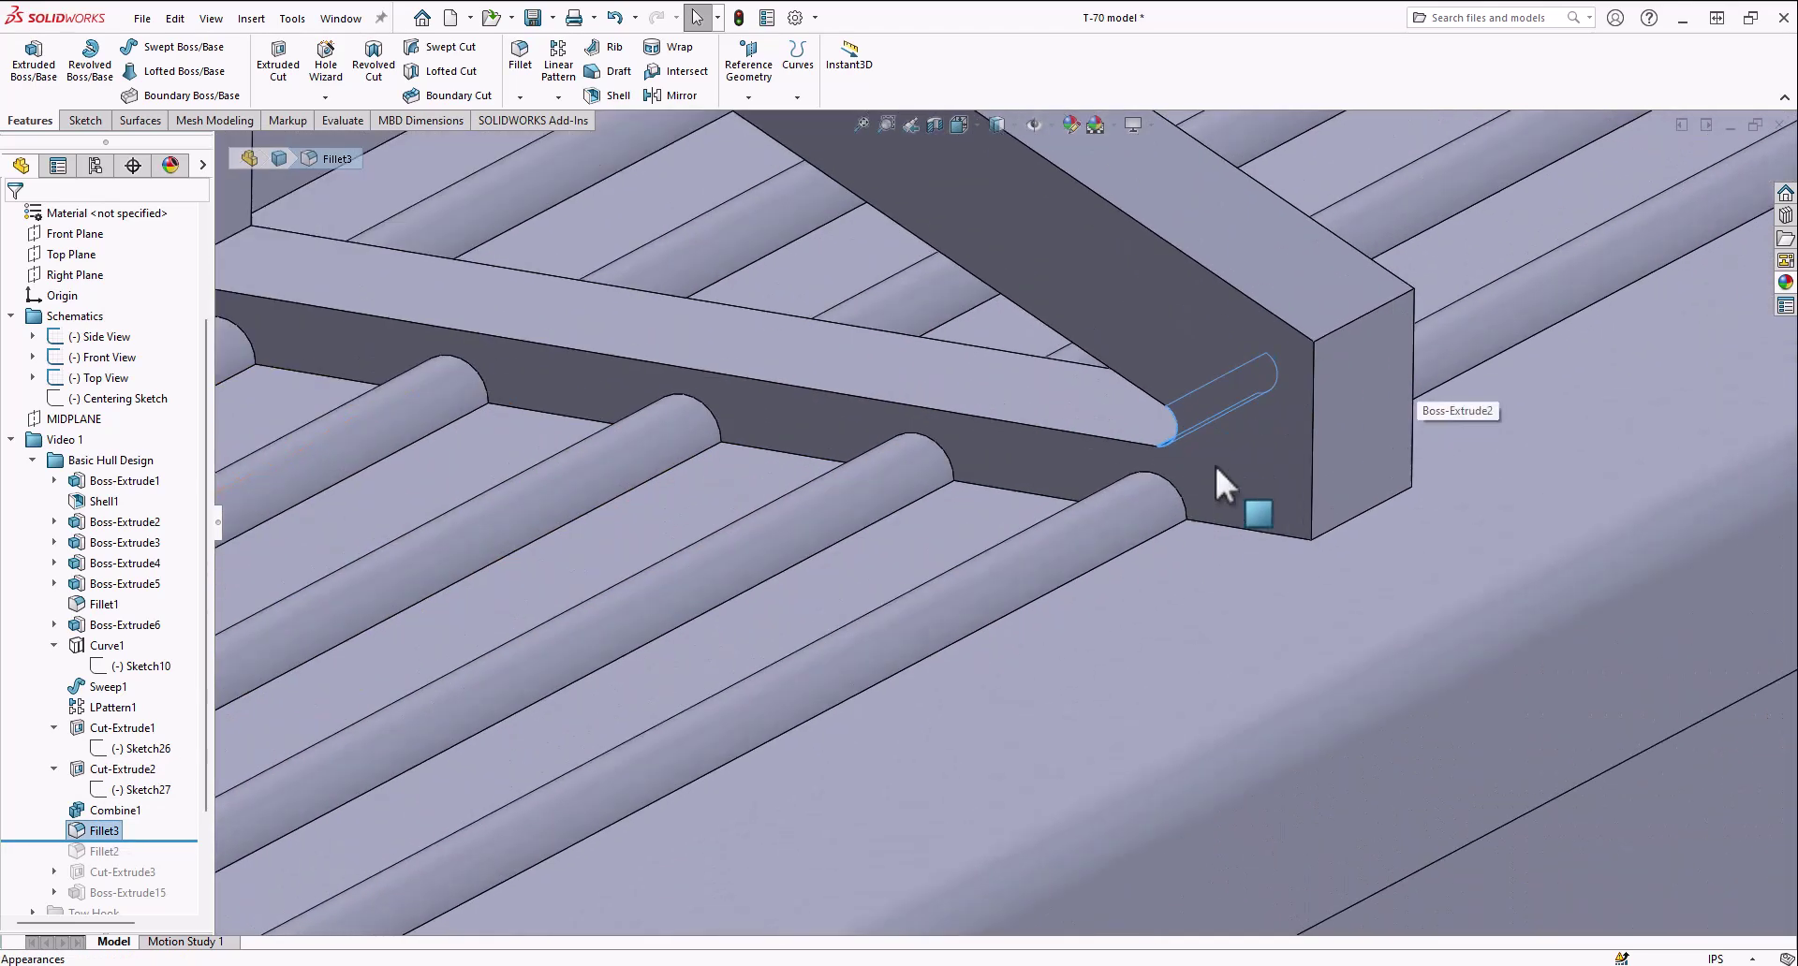
{"action": "scroll", "coordinate": [1215, 456], "scroll_direction": "down", "scroll_amount": 4}
{"action": "mouse_move", "coordinate": [1114, 415]}
{"action": "middle_mouse_down"}
{"action": "mouse_move", "coordinate": [1163, 414]}
{"action": "mouse_move", "coordinate": [1144, 410]}
{"action": "middle_mouse_up"}
{"action": "scroll", "coordinate": [1105, 449], "scroll_direction": "up", "scroll_amount": 8}
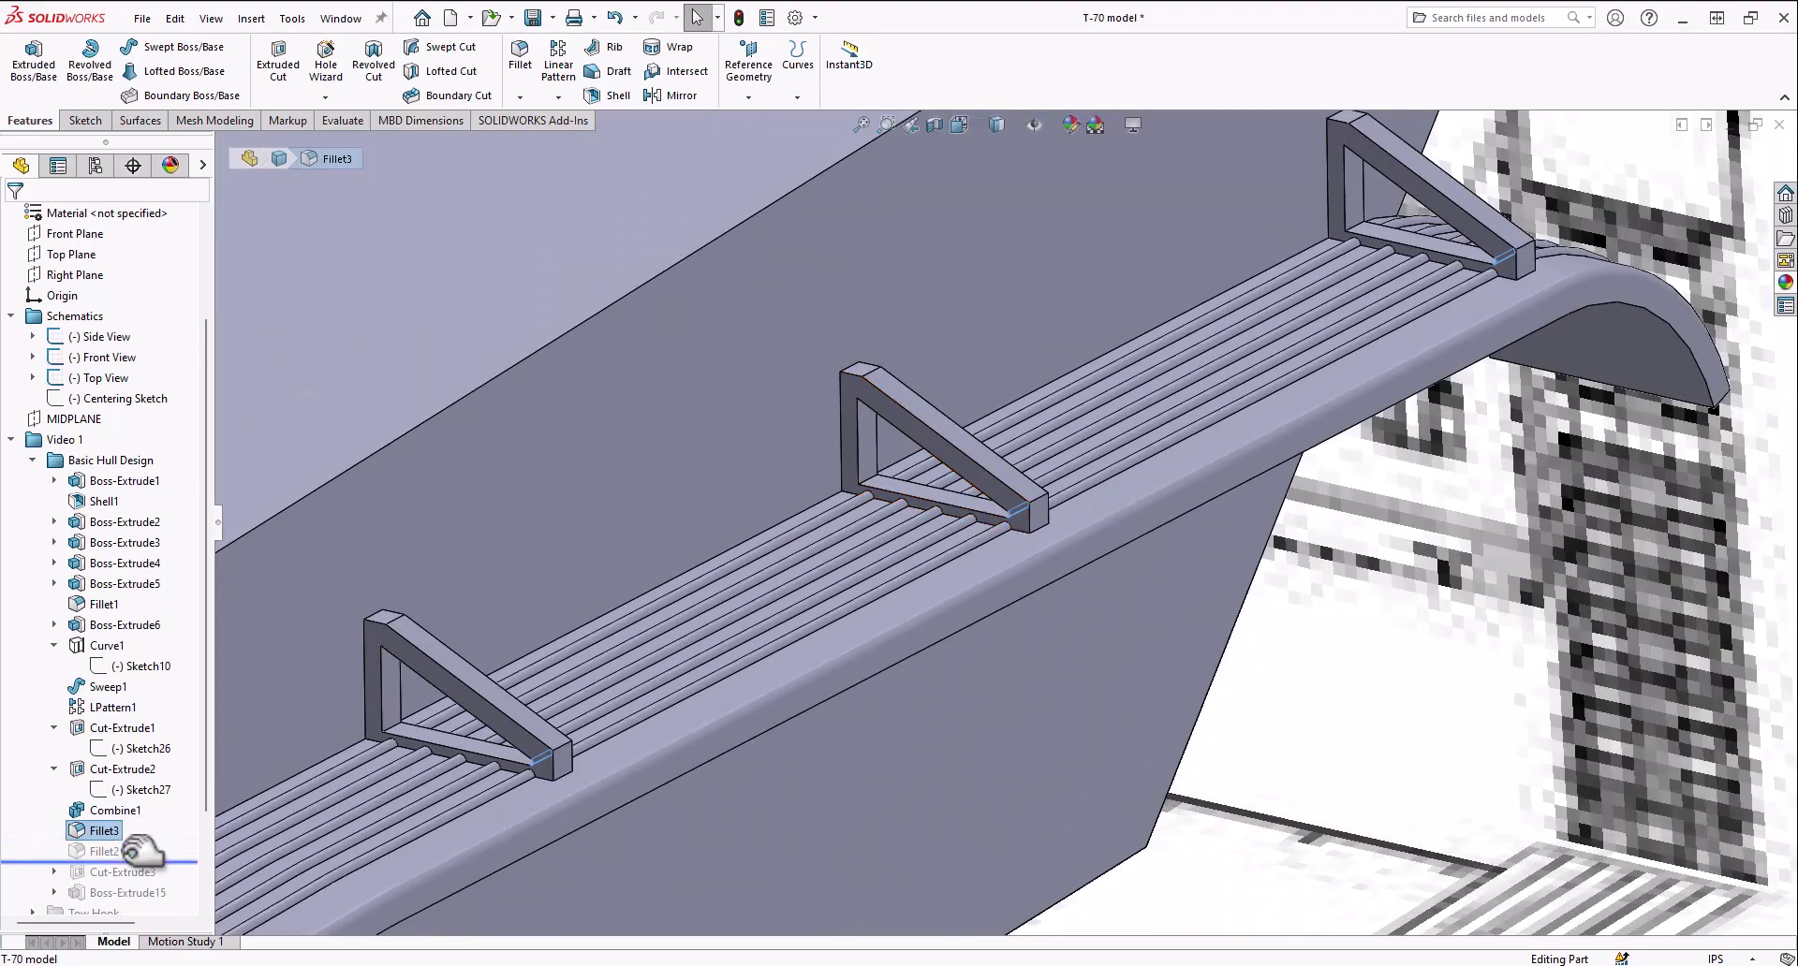
Roll the model forward to include Fillet2 and examine the fender and its brackets
{"action": "scroll", "coordinate": [755, 569], "scroll_direction": "up", "scroll_amount": 6}
{"action": "scroll", "coordinate": [784, 593], "scroll_direction": "down", "scroll_amount": 3}
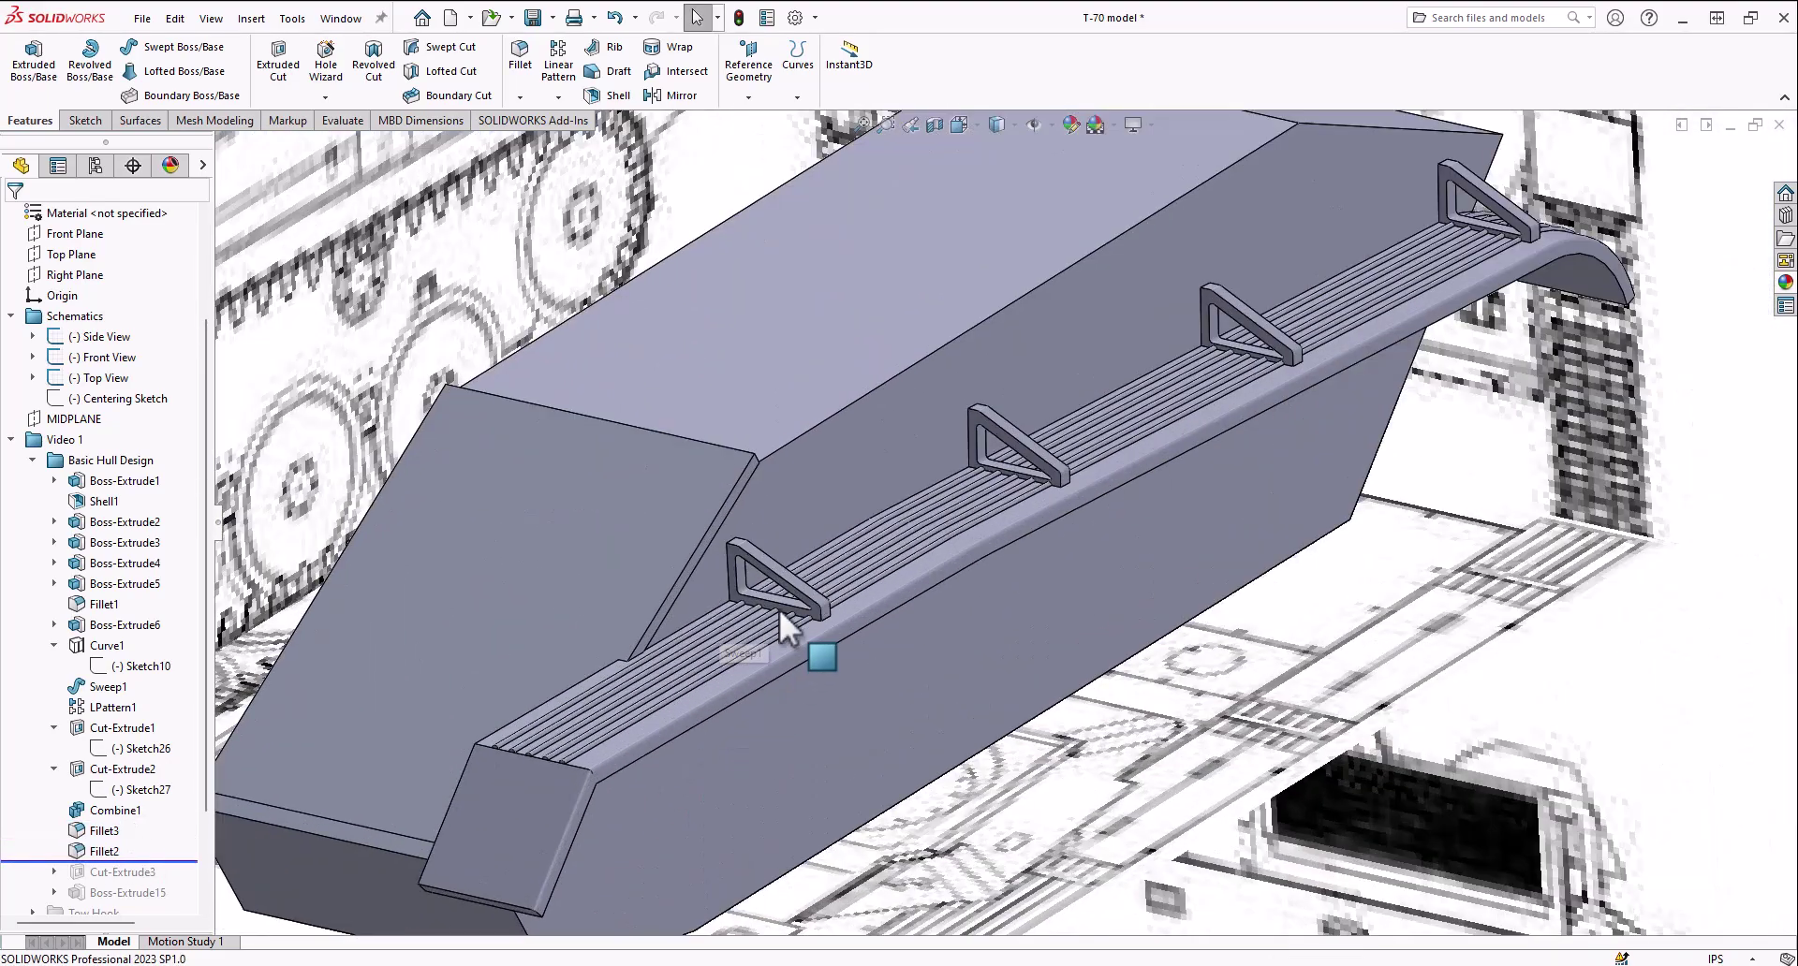
{"action": "scroll", "coordinate": [927, 547], "scroll_direction": "down", "scroll_amount": 2}
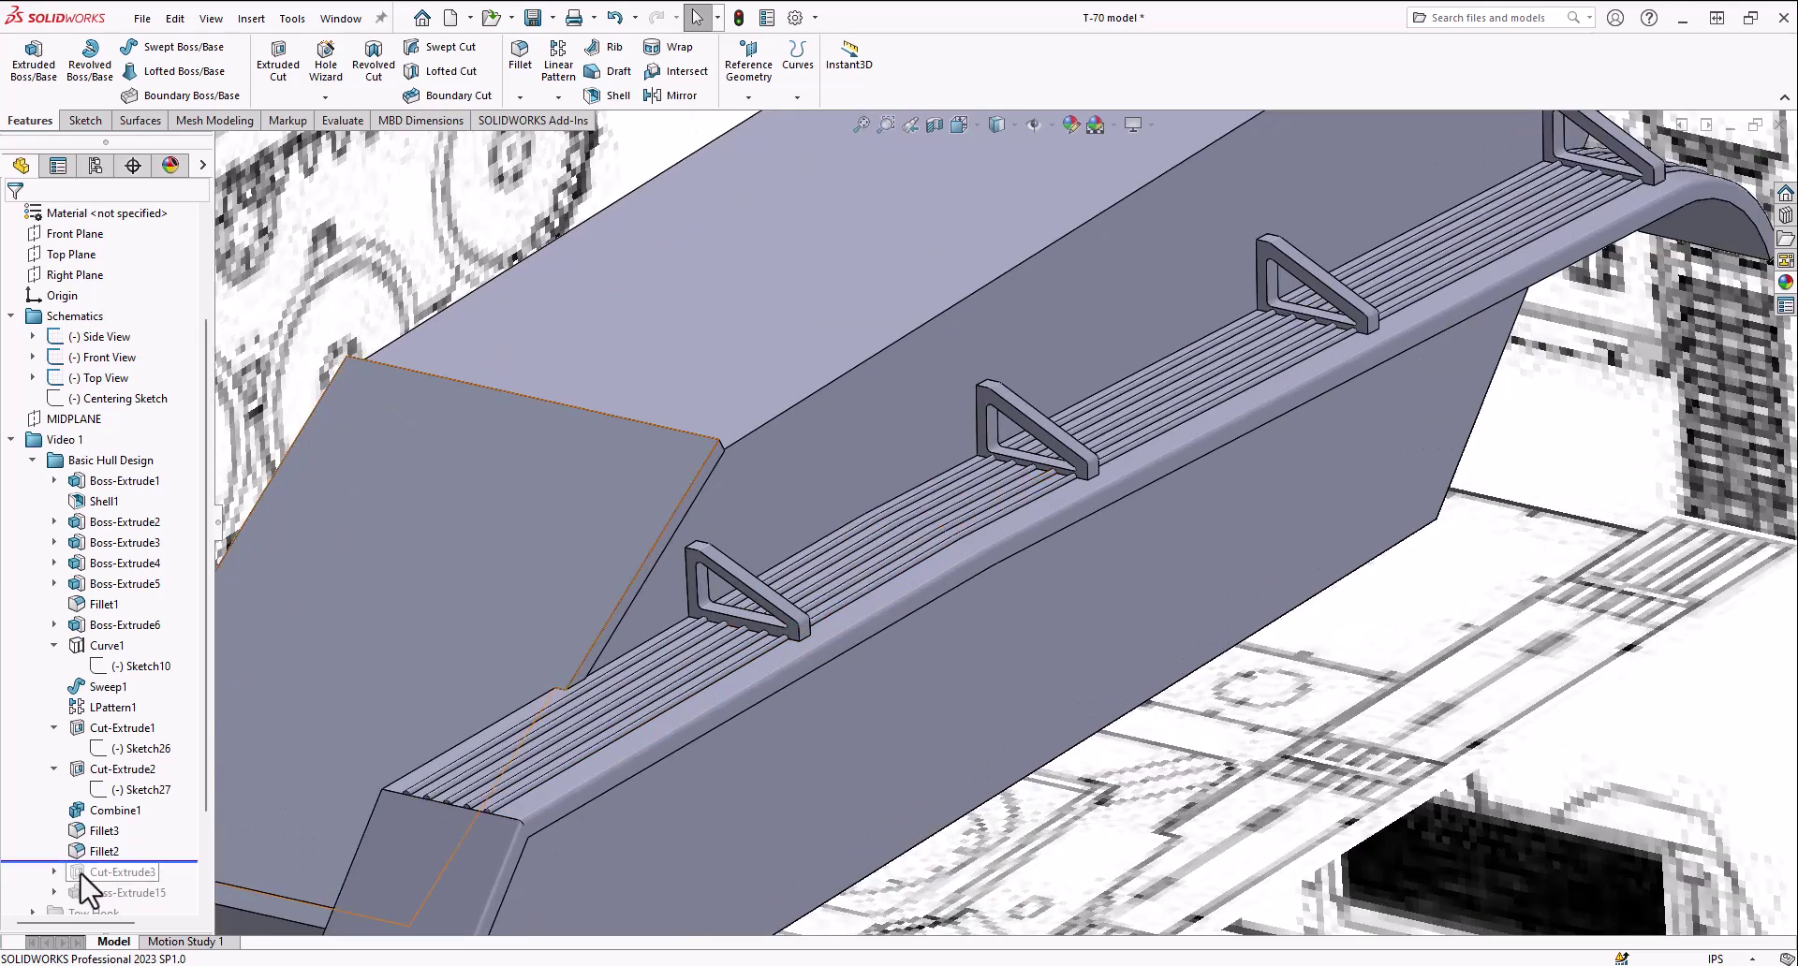
Roll the model forward to include Cut-Extrude3 and highlight it to examine the cut face at the hull's rear upper edge
{"action": "left_click_drag", "start_coordinate": [103, 876], "coordinate": [105, 878]}
{"action": "scroll", "coordinate": [230, 816], "scroll_direction": "up", "scroll_amount": 4}
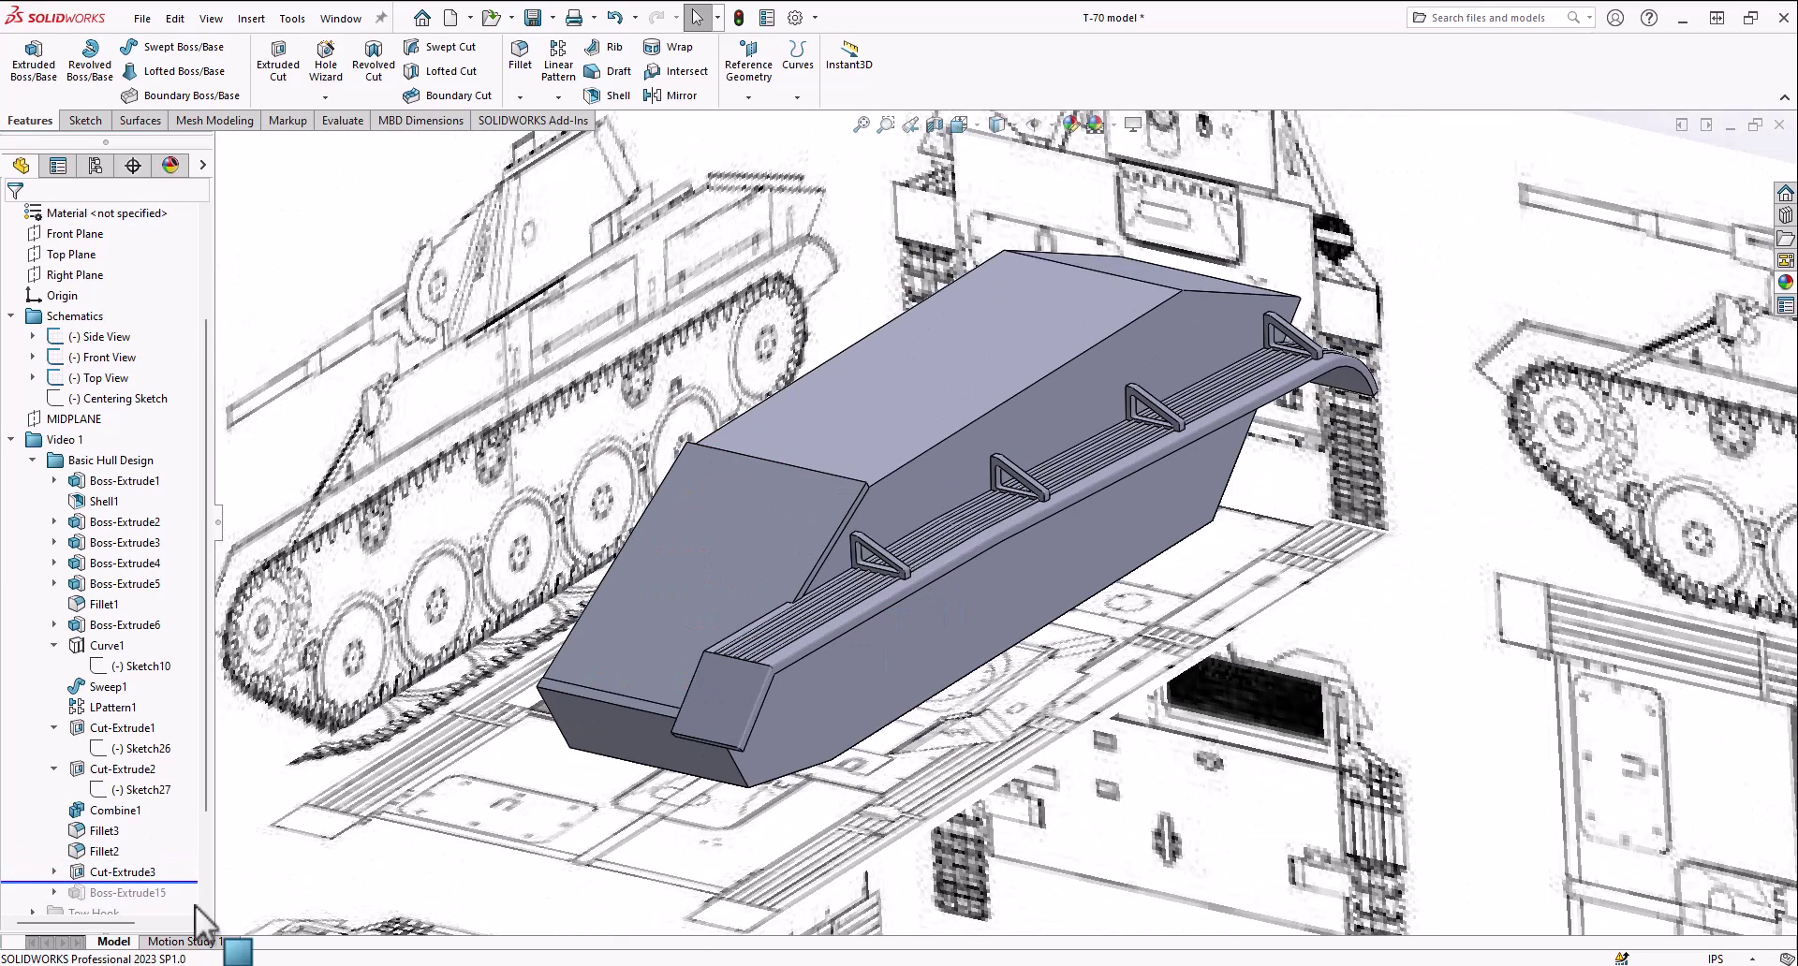
{"action": "left_click", "coordinate": [78, 874]}
{"action": "middle_click_drag", "start_coordinate": [905, 509], "coordinate": [831, 507]}
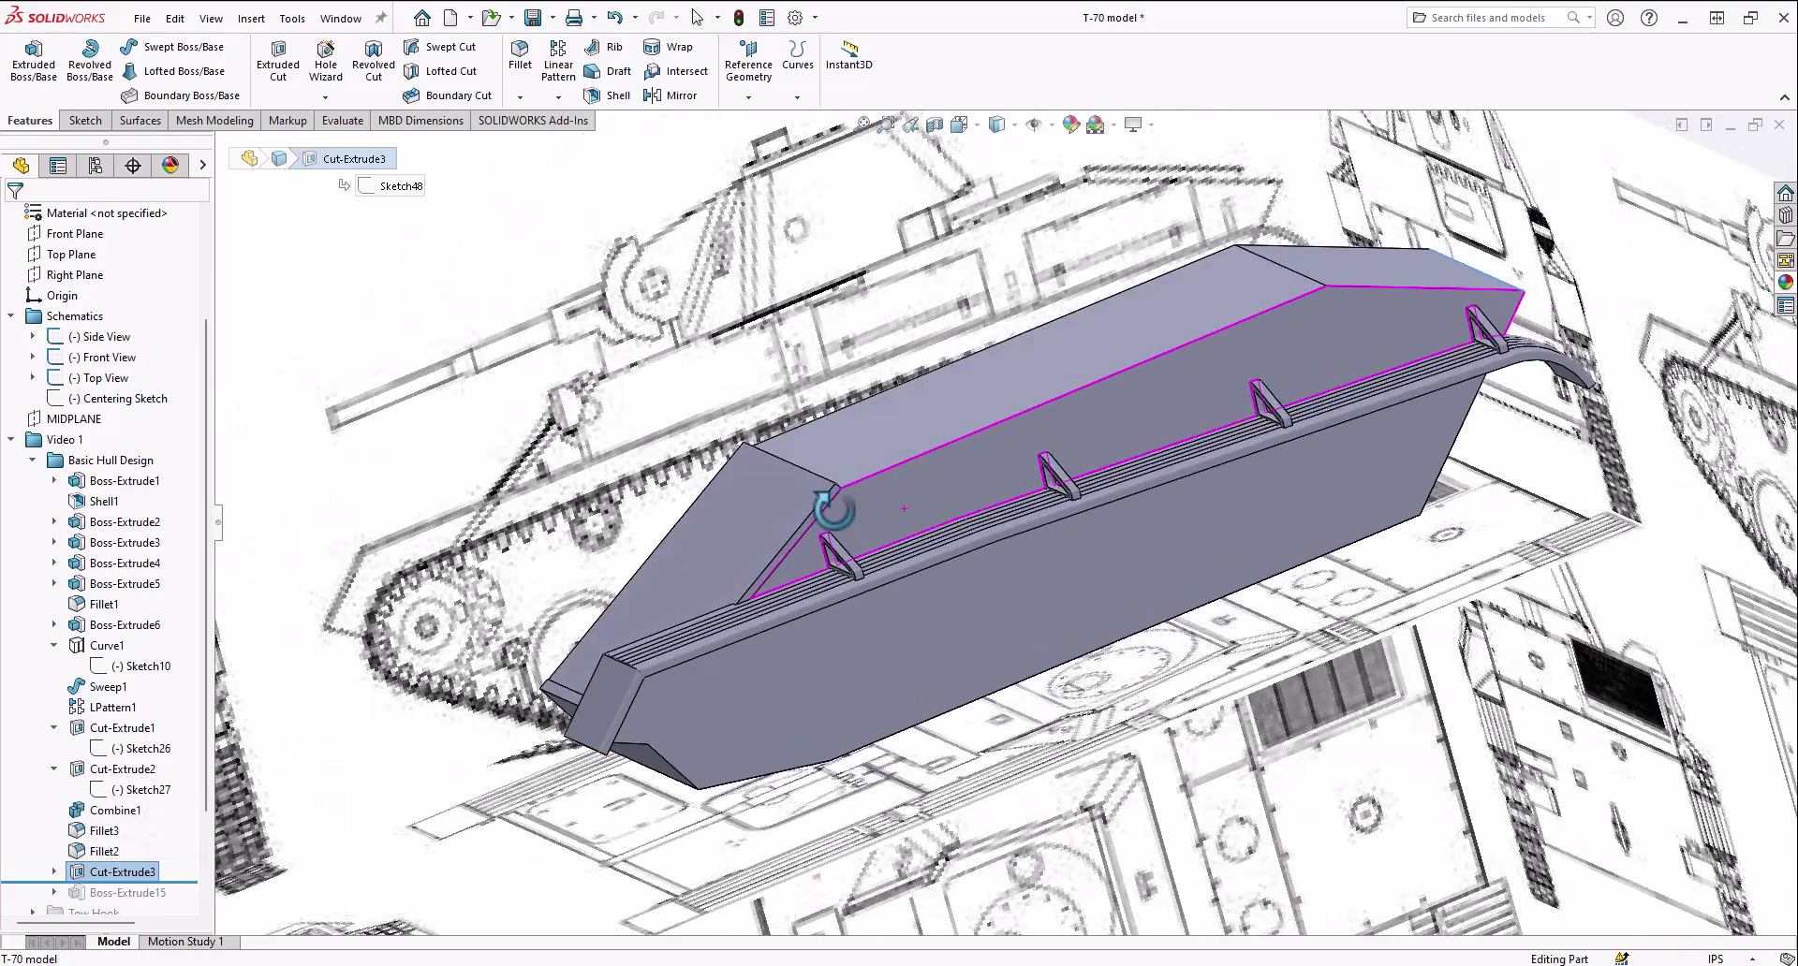
{"action": "middle_click_drag", "start_coordinate": [1457, 326], "coordinate": [1408, 354]}
{"action": "scroll", "coordinate": [1423, 352], "scroll_direction": "down", "scroll_amount": 10}
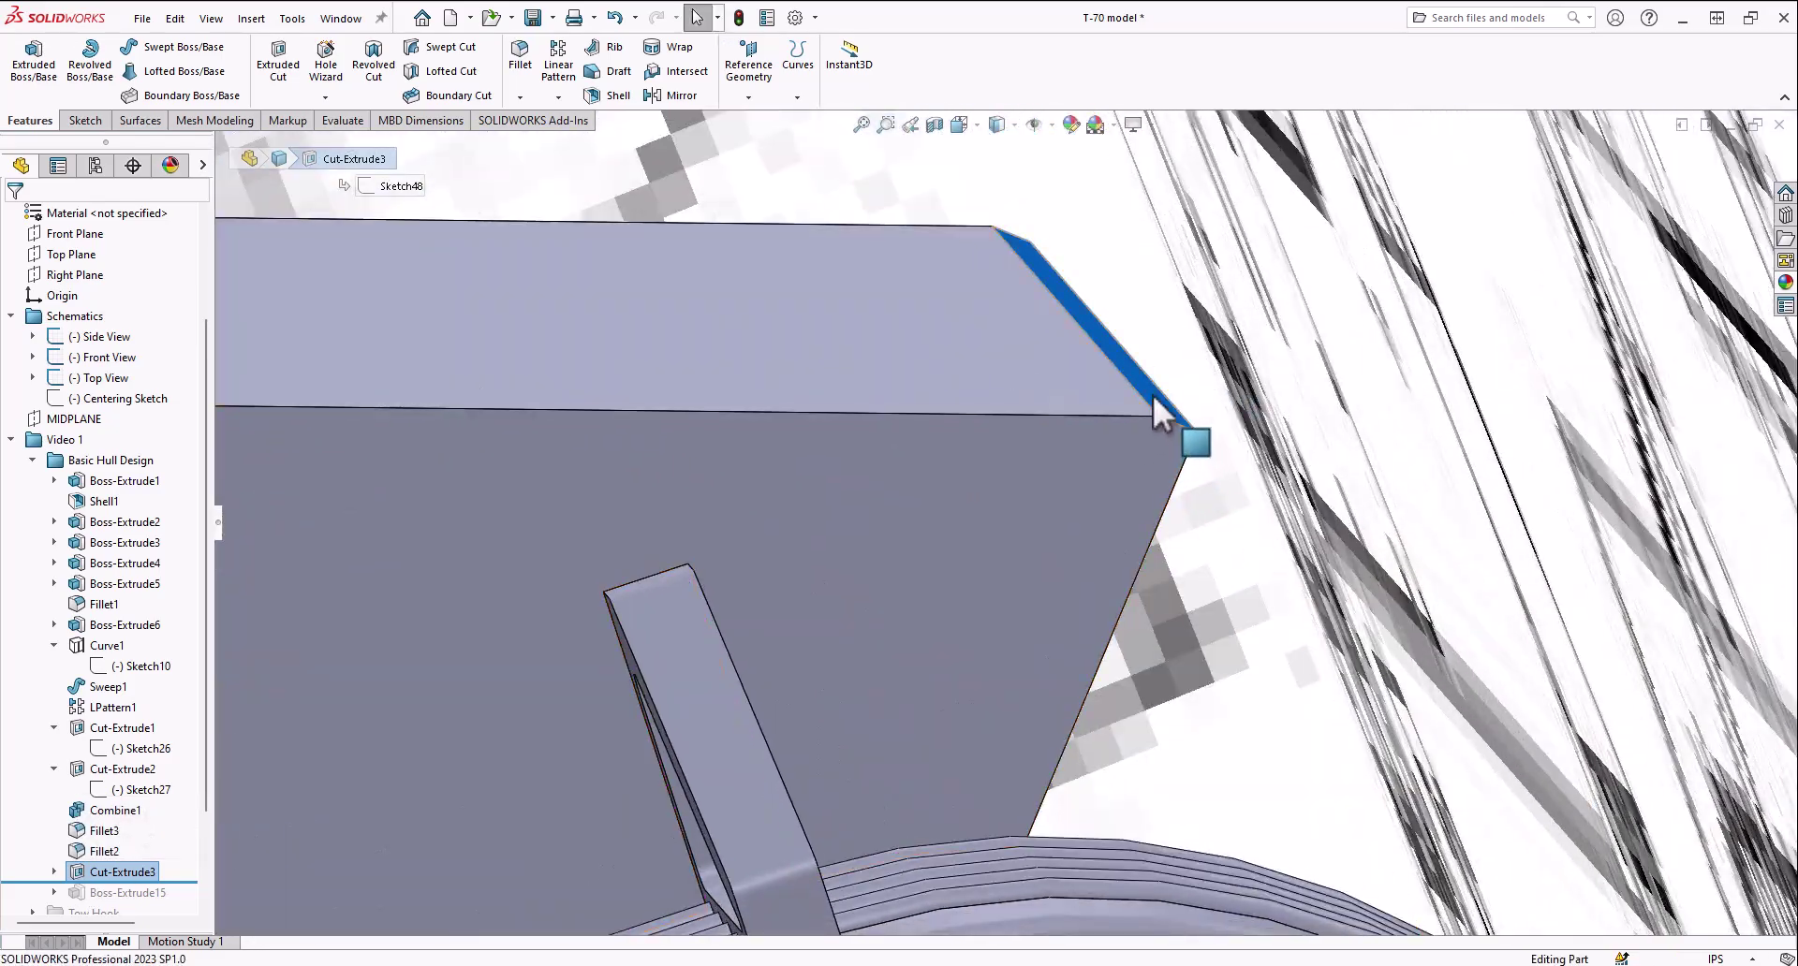
{"action": "middle_click_drag", "start_coordinate": [1175, 408], "coordinate": [871, 332]}
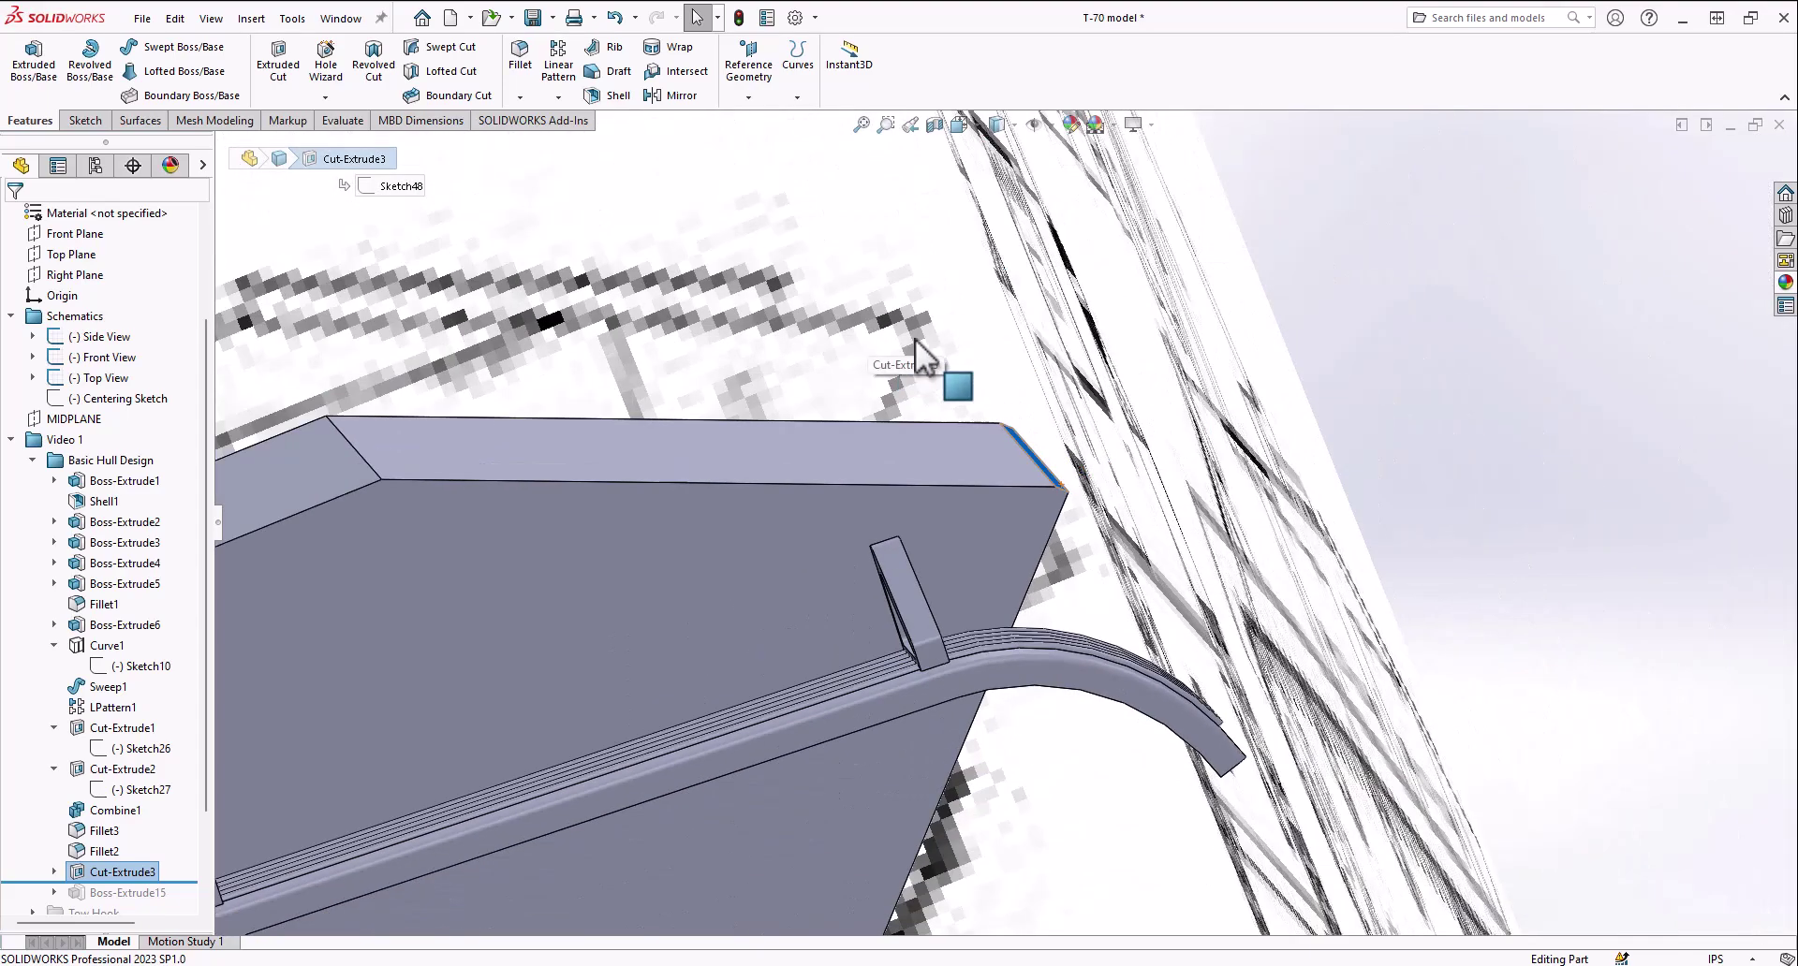
{"action": "scroll", "coordinate": [1035, 505], "scroll_direction": "down", "scroll_amount": 5}
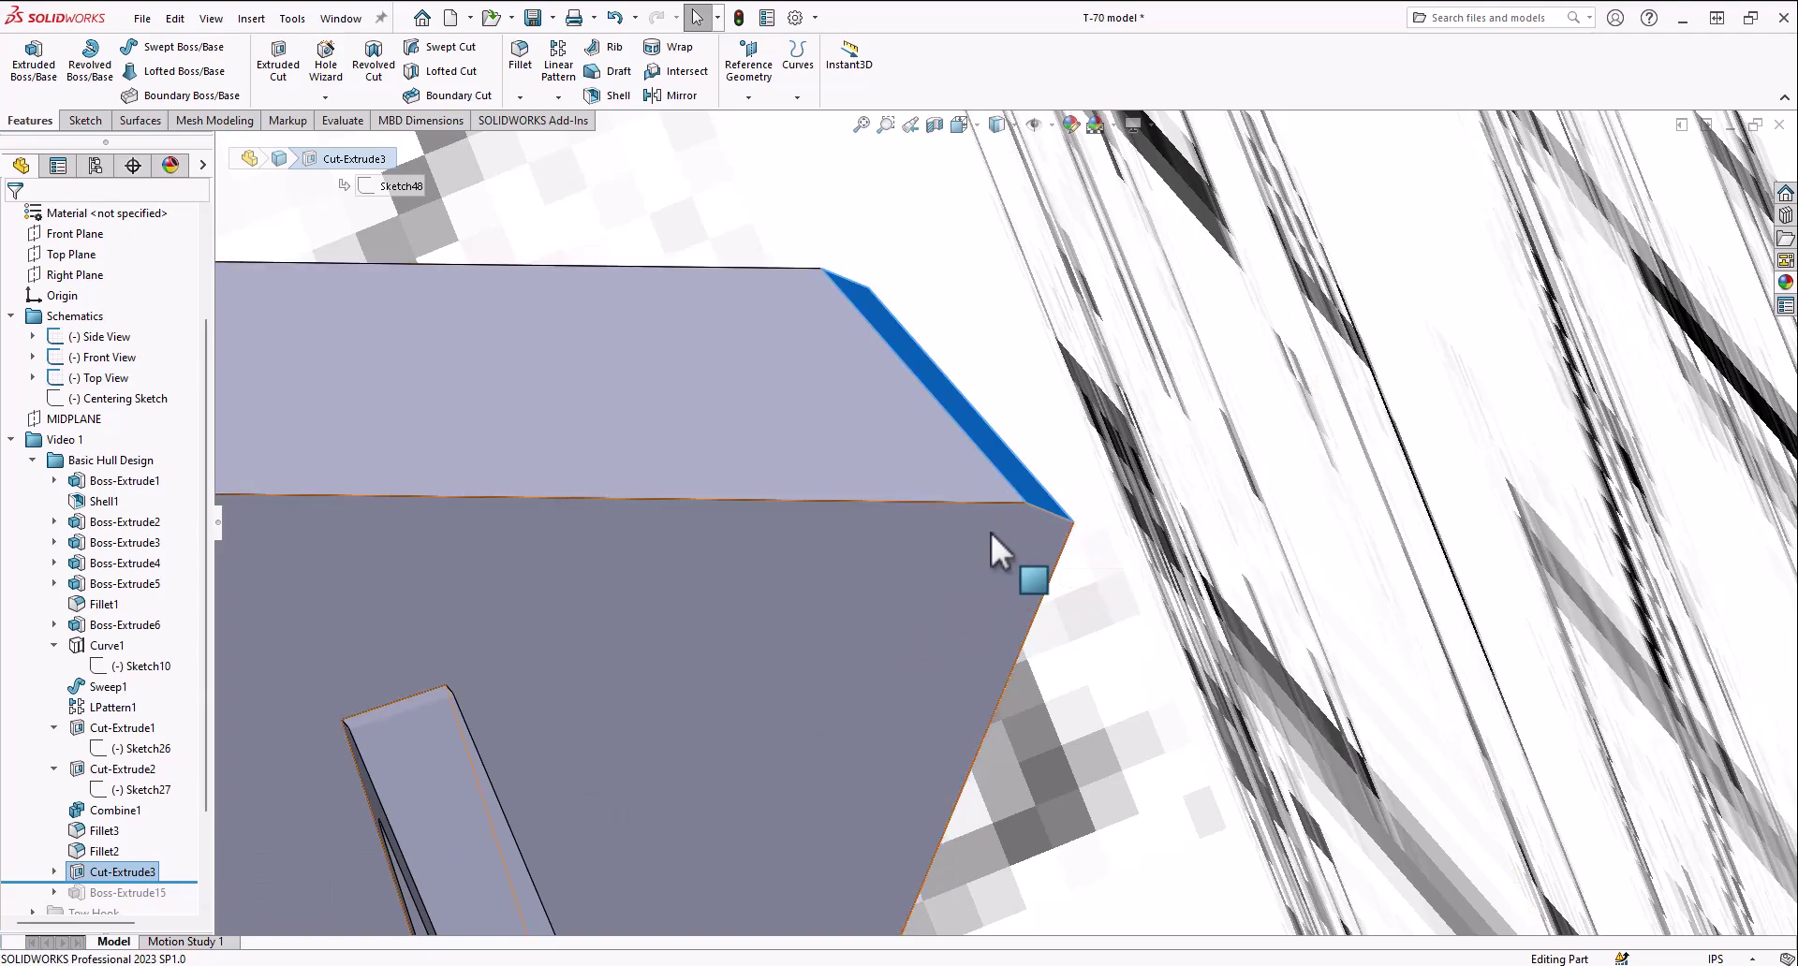
{"action": "scroll", "coordinate": [997, 530], "scroll_direction": "up", "scroll_amount": 14}
{"action": "scroll", "coordinate": [782, 725], "scroll_direction": "down", "scroll_amount": 4}
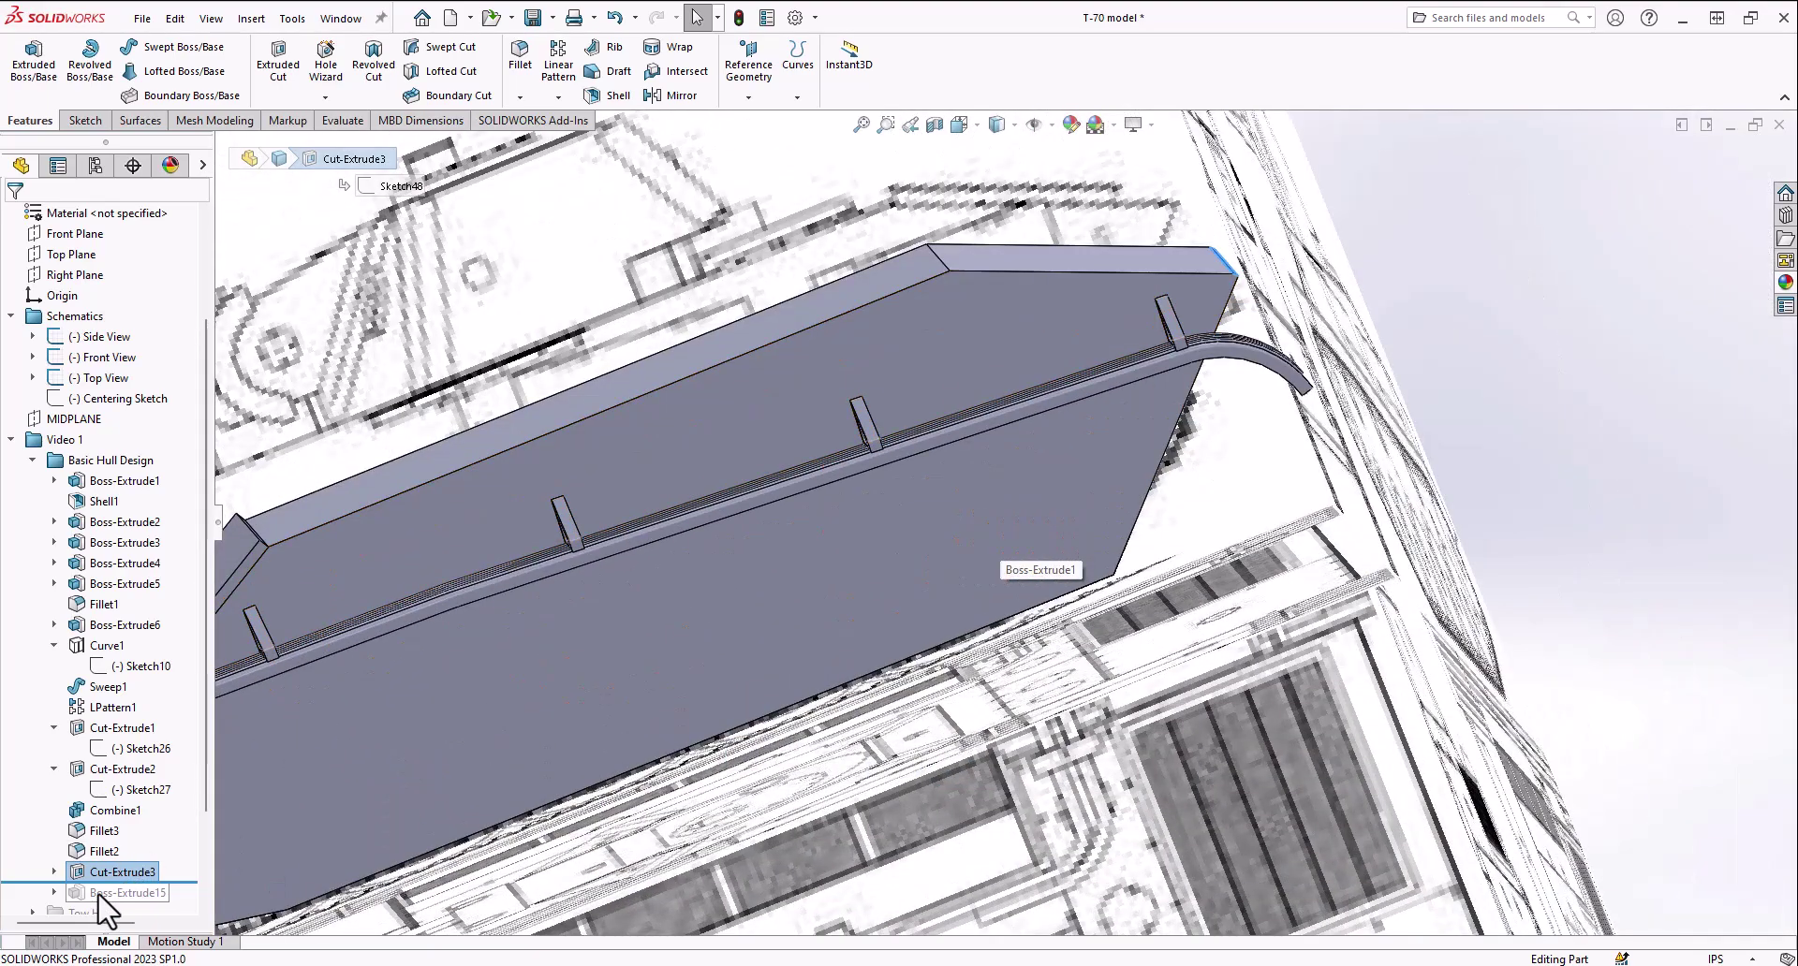
Roll the model forward to include Boss-Extrude15 and examine the extended hull side beneath the curved rear end of the fender
{"action": "left_click_drag", "start_coordinate": [123, 882], "coordinate": [122, 783]}
{"action": "middle_click_drag", "start_coordinate": [936, 440], "coordinate": [950, 505]}
{"action": "scroll", "coordinate": [946, 504], "scroll_direction": "up", "scroll_amount": 2}
{"action": "middle_click_drag", "start_coordinate": [794, 588], "coordinate": [1040, 440]}
{"action": "scroll", "coordinate": [1062, 460], "scroll_direction": "down", "scroll_amount": 3}
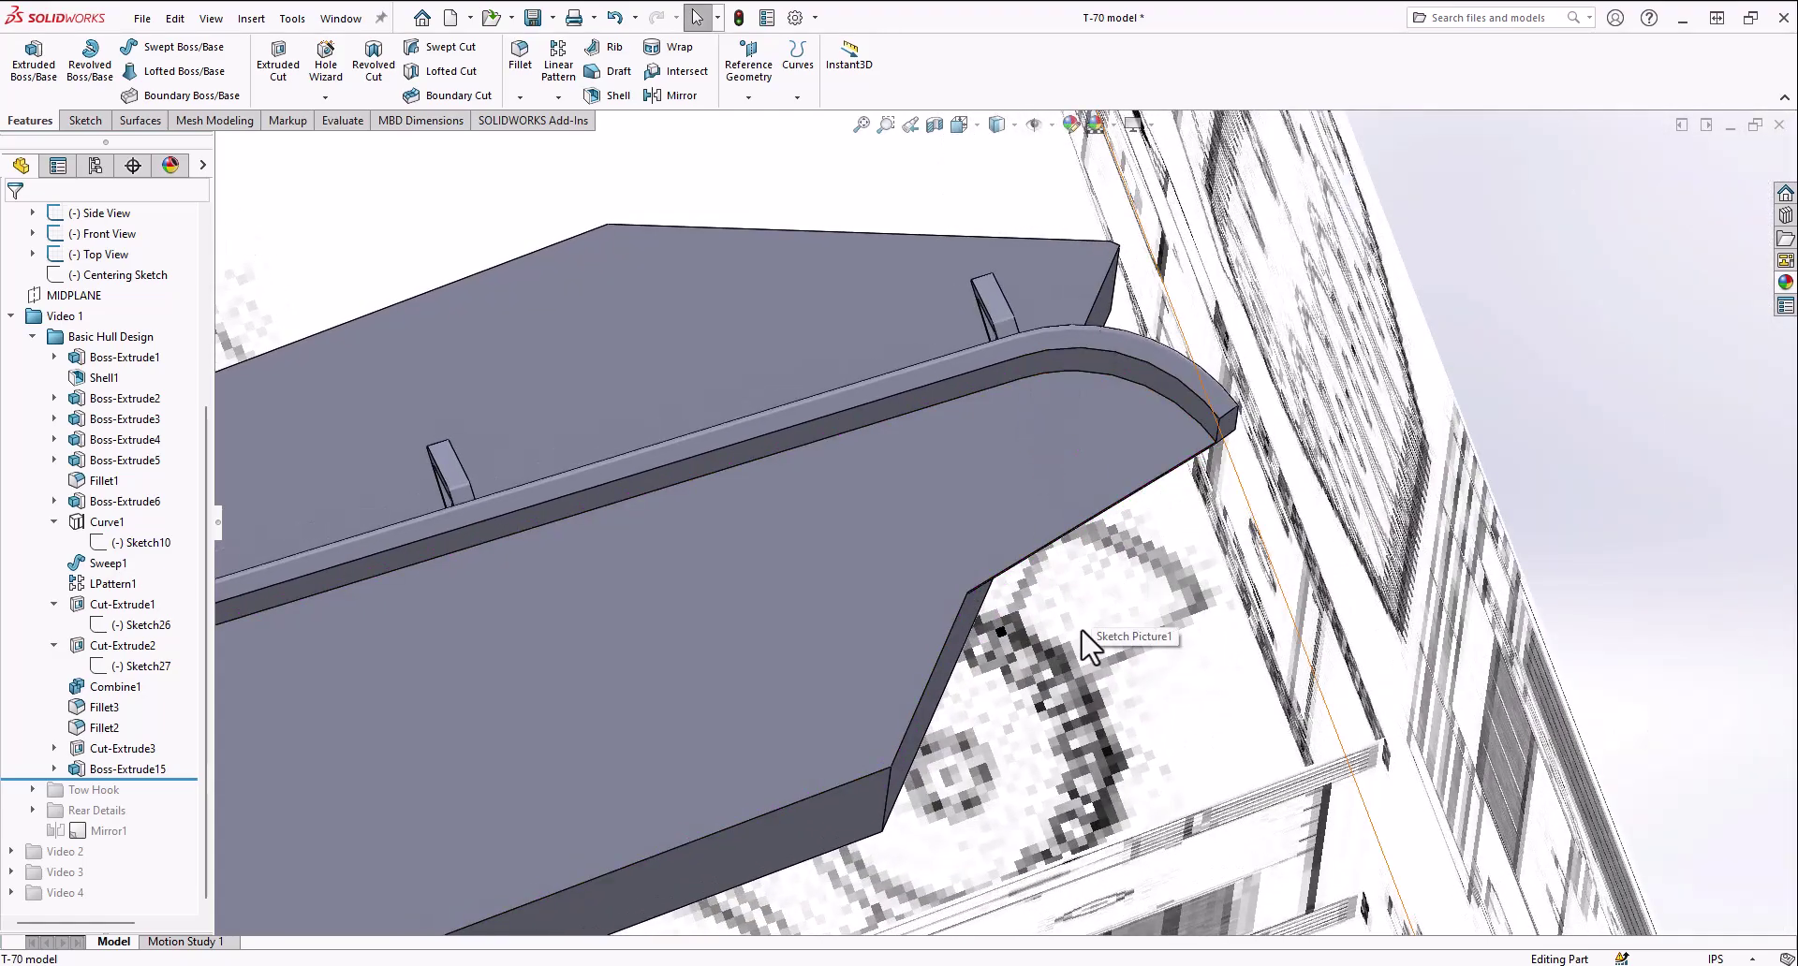
{"action": "mouse_move", "coordinate": [1114, 610]}
{"action": "middle_mouse_down"}
{"action": "mouse_move", "coordinate": [1136, 574]}
{"action": "mouse_move", "coordinate": [988, 519]}
{"action": "middle_mouse_up"}
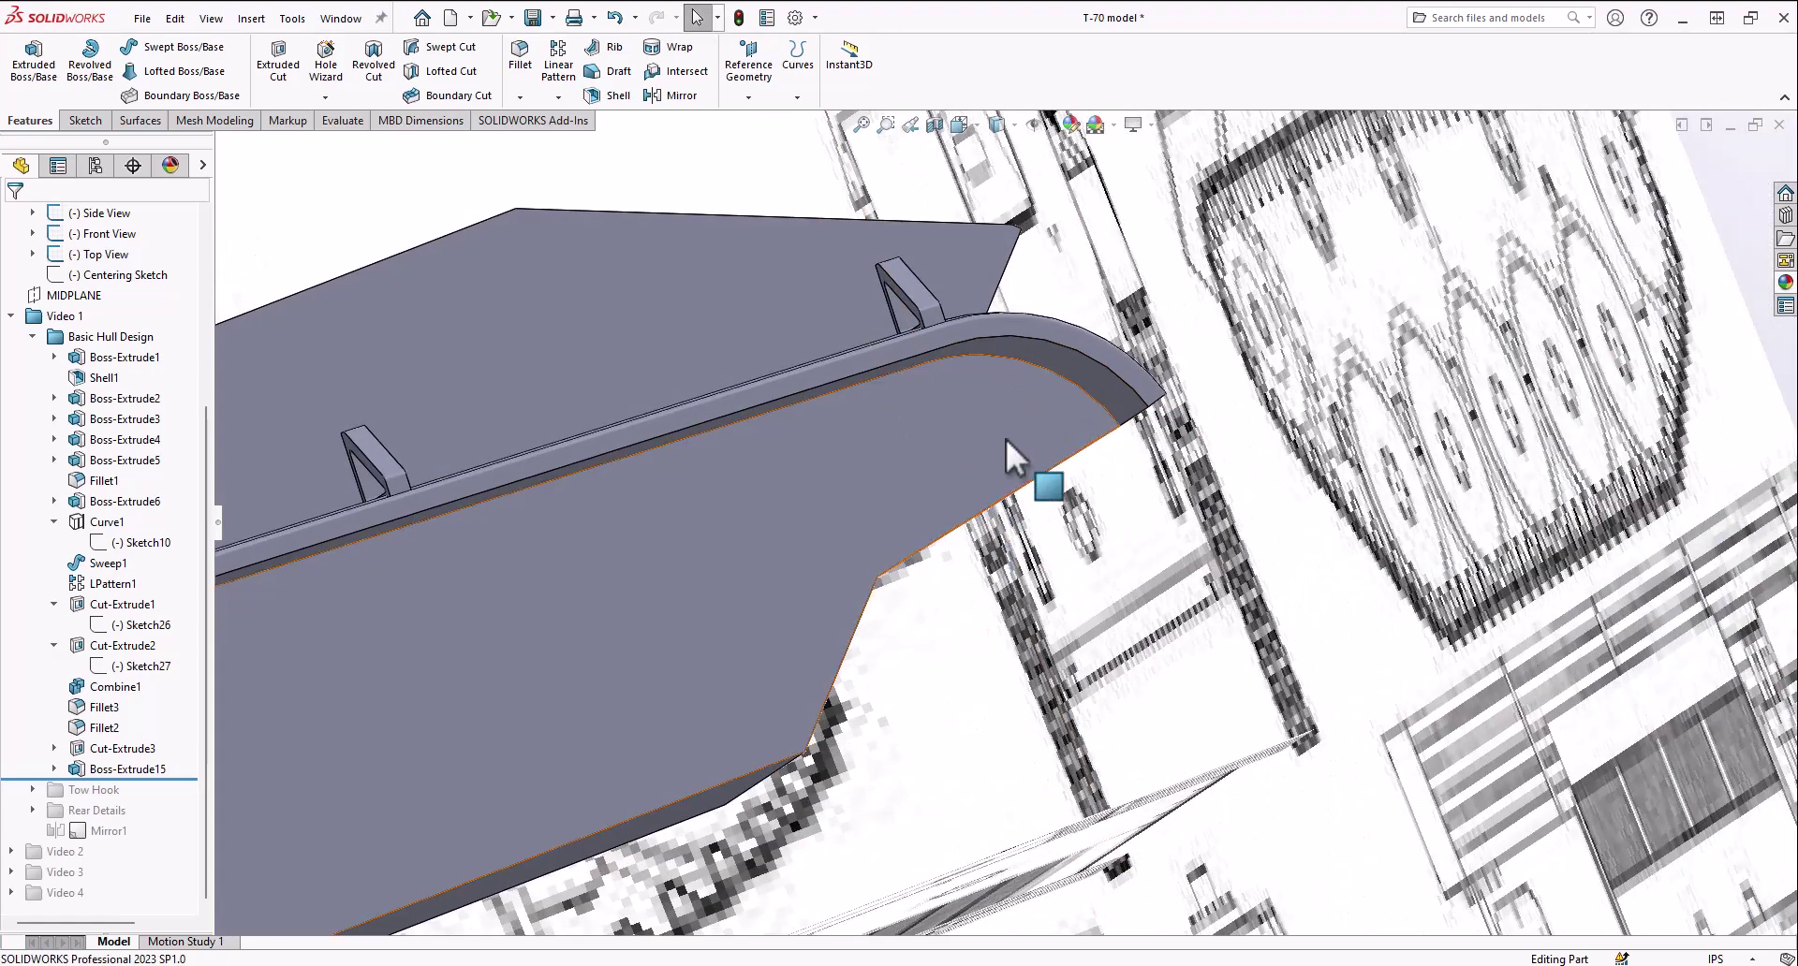
{"action": "scroll", "coordinate": [986, 384], "scroll_direction": "up", "scroll_amount": 7}
{"action": "middle_click_drag", "start_coordinate": [901, 568], "coordinate": [817, 632]}
{"action": "middle_click_drag", "start_coordinate": [760, 554], "coordinate": [767, 598]}
{"action": "scroll", "coordinate": [415, 737], "scroll_direction": "down", "scroll_amount": 1}
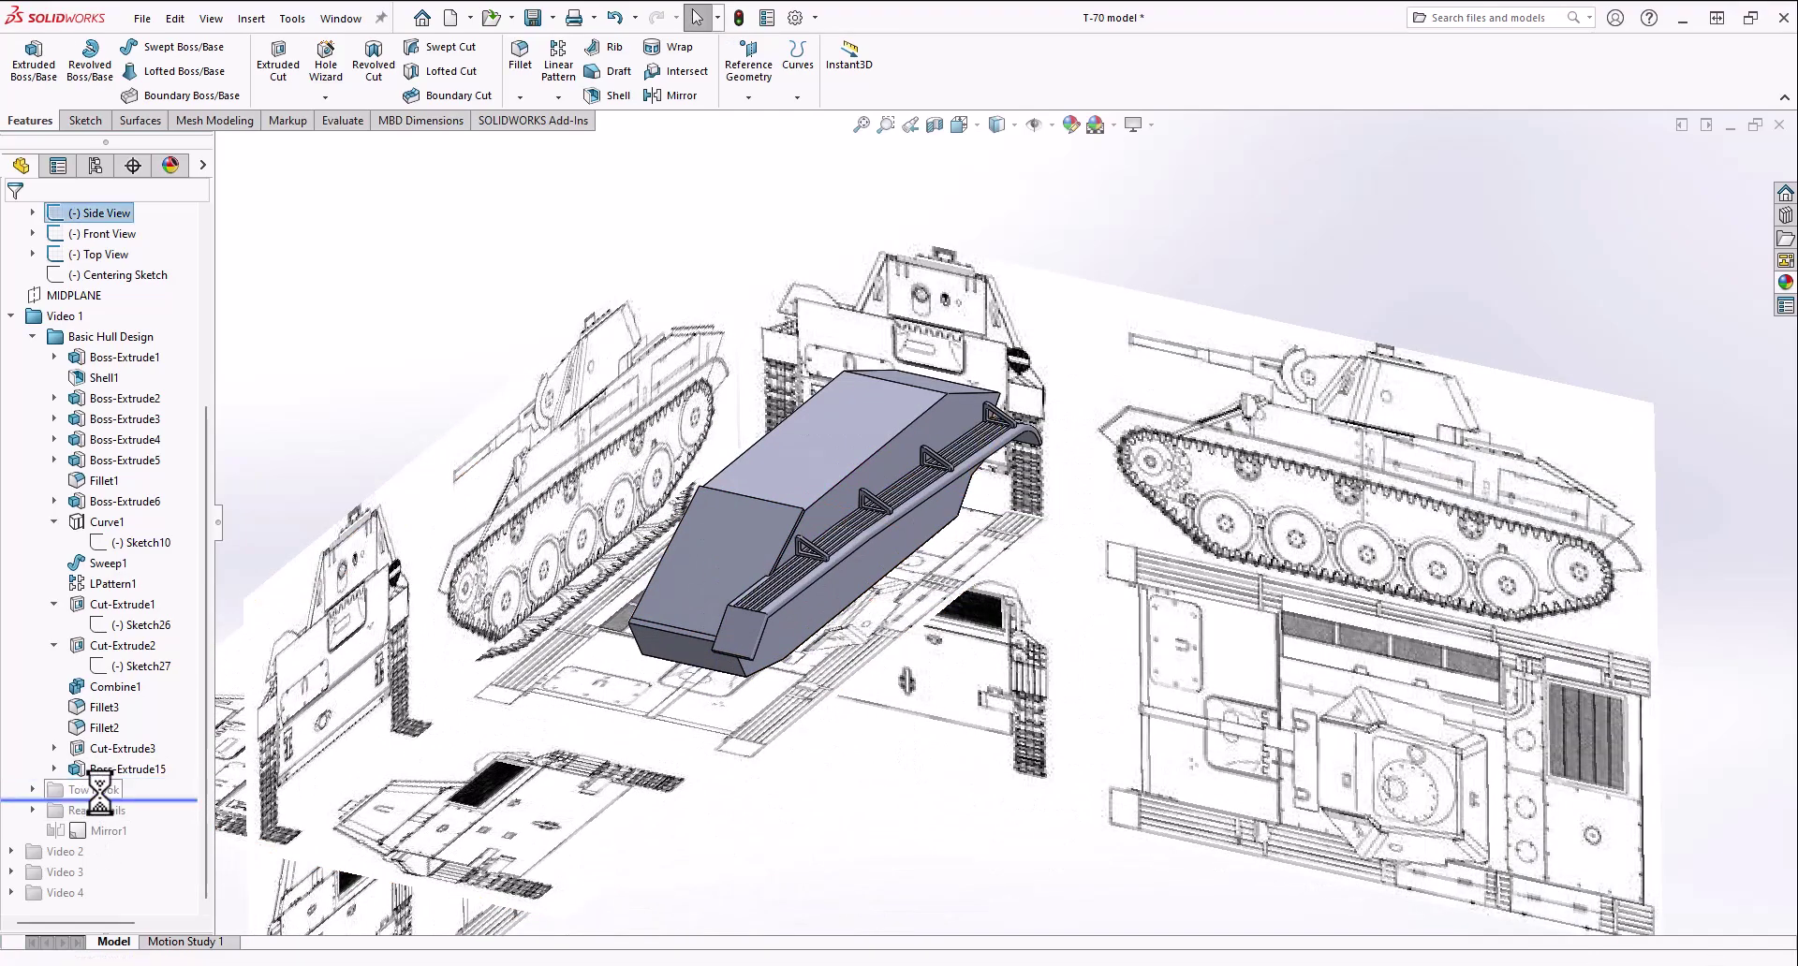
Roll the model forward to include the Tow Hook folder and examine the hook on the hull's front plate
{"action": "scroll", "coordinate": [829, 572], "scroll_direction": "up", "scroll_amount": 10}
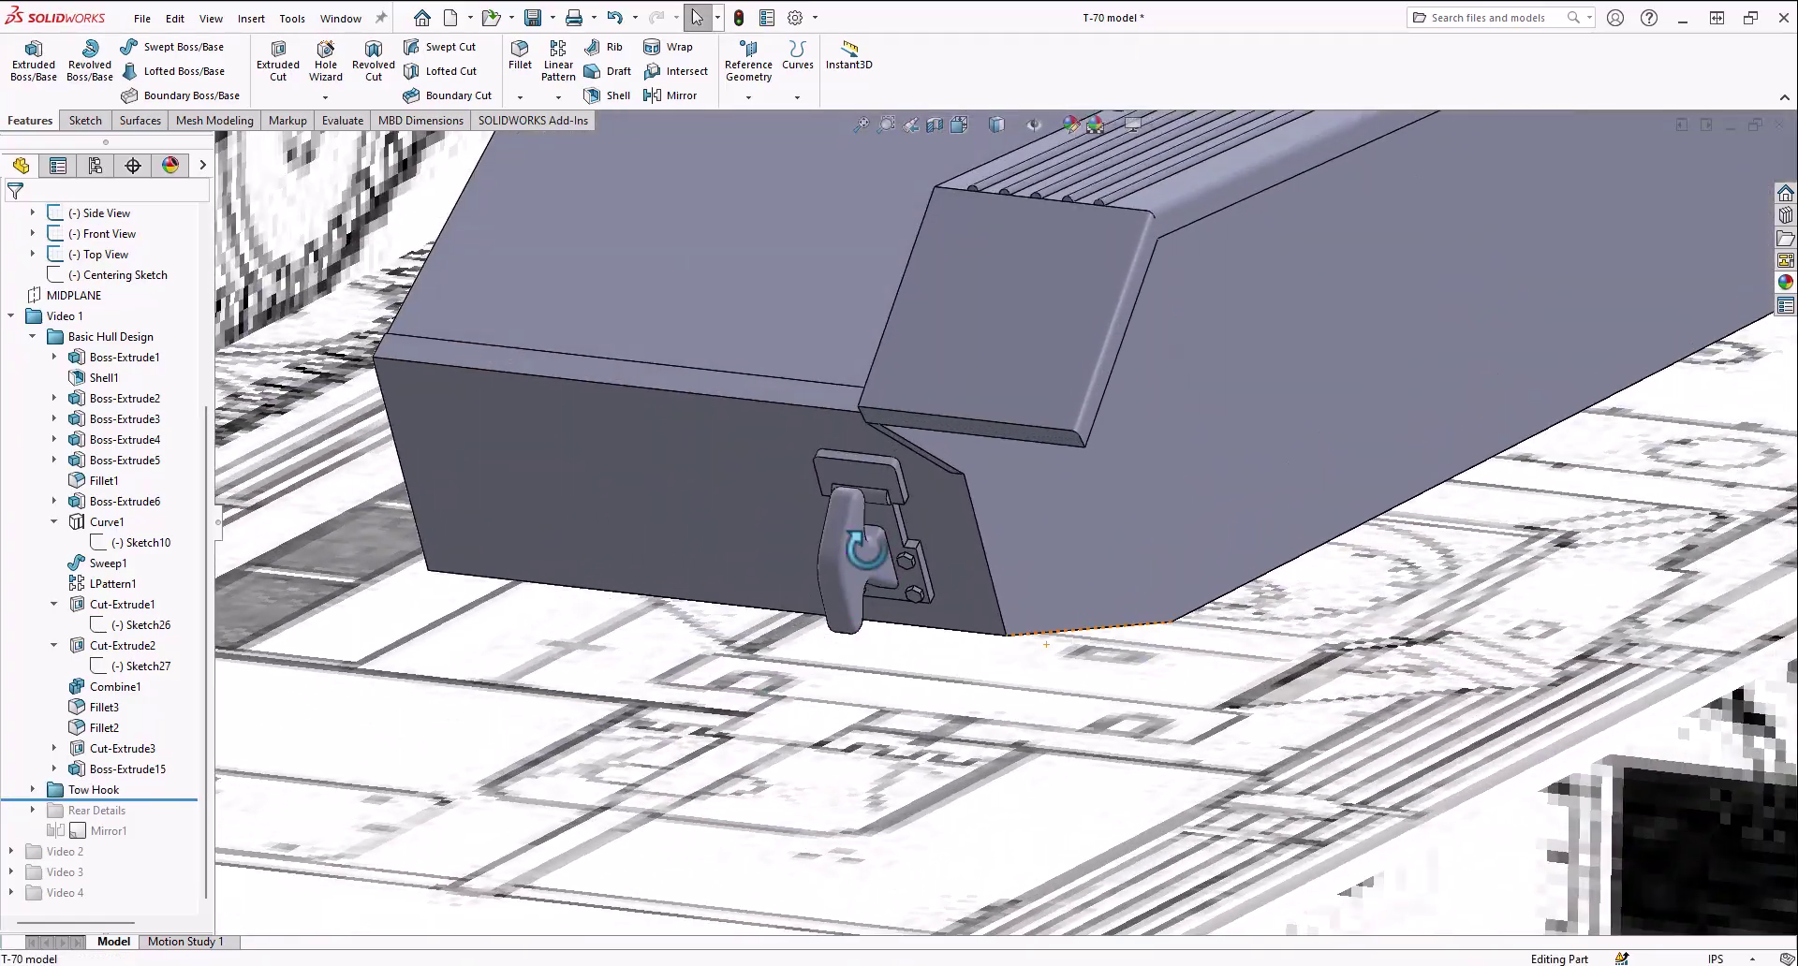
{"action": "scroll", "coordinate": [923, 531], "scroll_direction": "up", "scroll_amount": 8}
{"action": "scroll", "coordinate": [1211, 440], "scroll_direction": "down", "scroll_amount": 4}
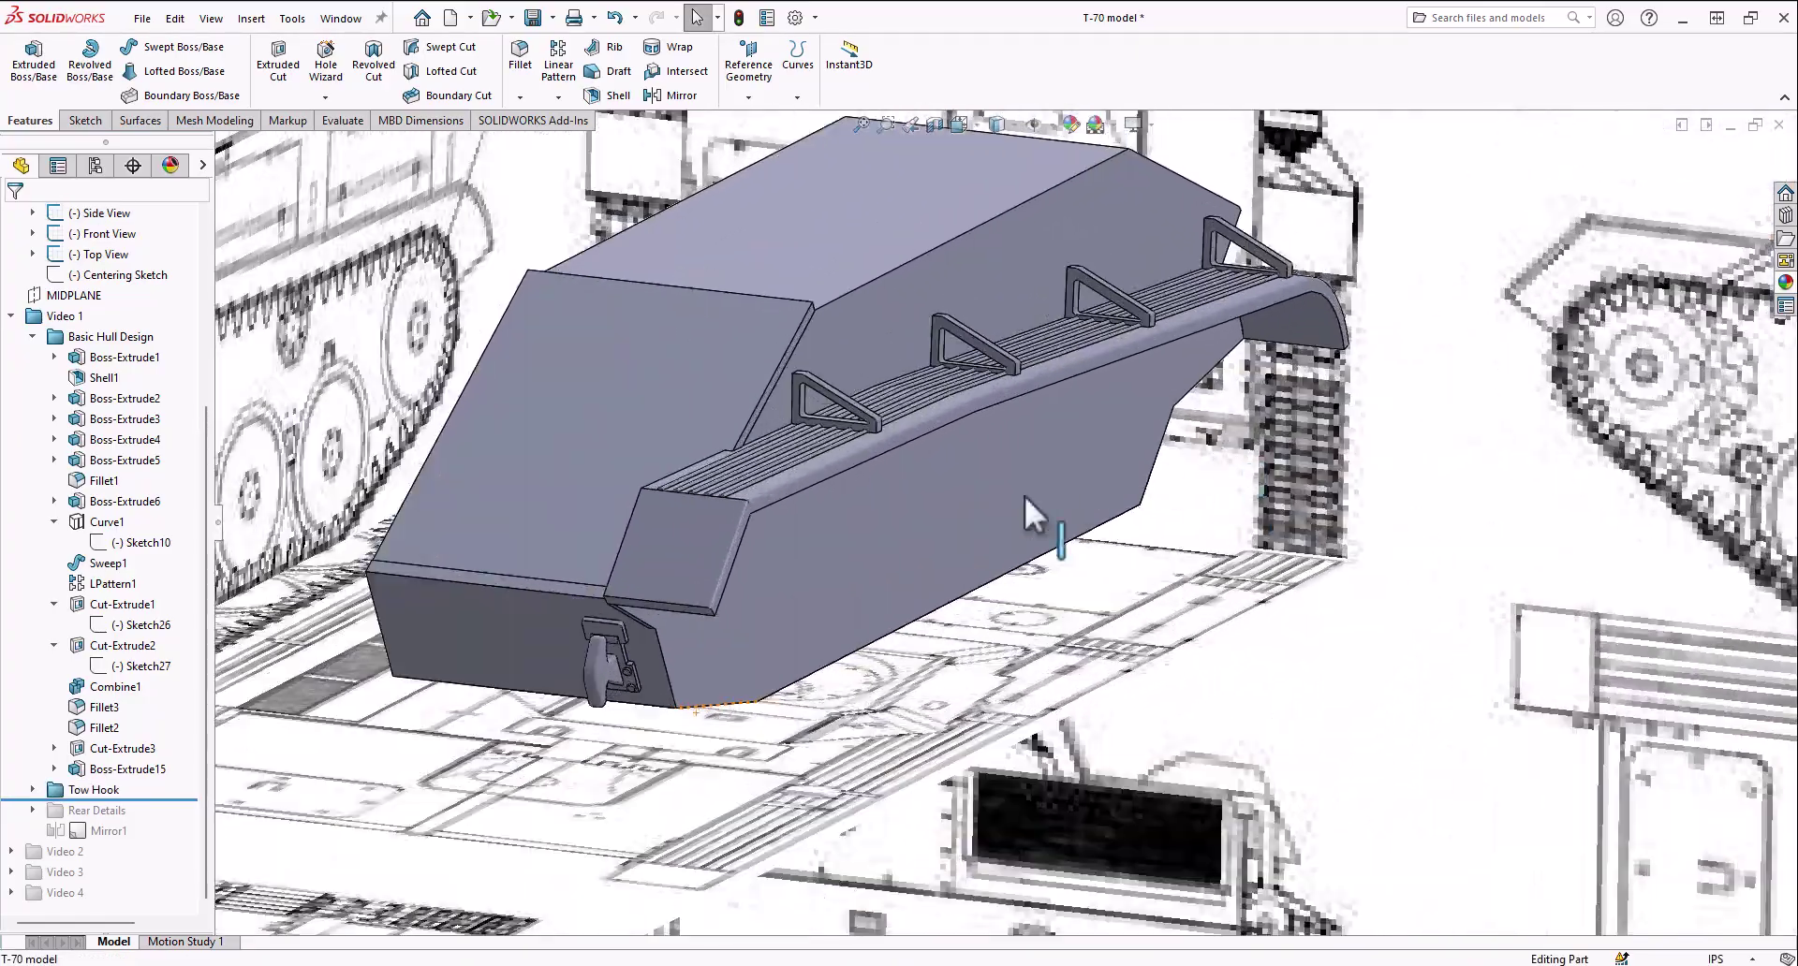
{"action": "middle_click_drag", "start_coordinate": [1009, 496], "coordinate": [982, 464]}
{"action": "scroll", "coordinate": [981, 464], "scroll_direction": "up", "scroll_amount": 3}
{"action": "middle_click_drag", "start_coordinate": [716, 547], "coordinate": [901, 543]}
{"action": "scroll", "coordinate": [901, 543], "scroll_direction": "up", "scroll_amount": 2}
Expand the Tow Hook folder and highlight Sketch33 to compare its line with the tow hook on the front-view schematic
{"action": "left_click", "coordinate": [32, 790]}
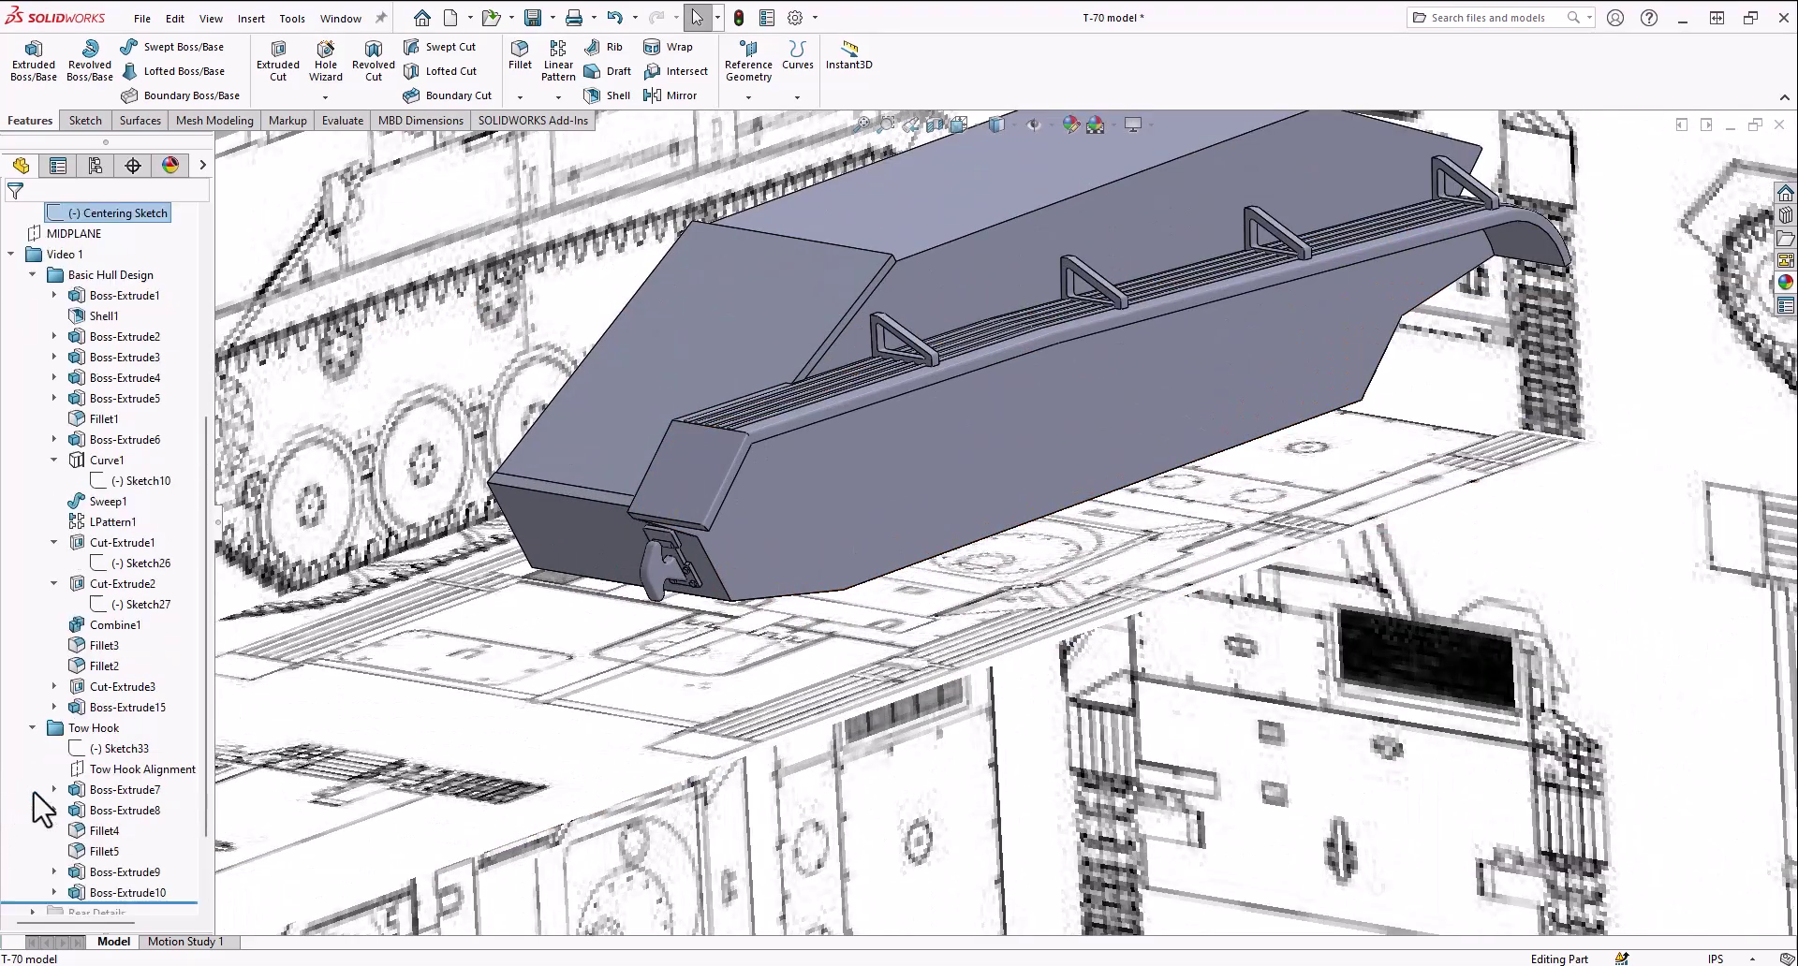
{"action": "left_click", "coordinate": [118, 752]}
{"action": "scroll", "coordinate": [1155, 455], "scroll_direction": "up", "scroll_amount": 4}
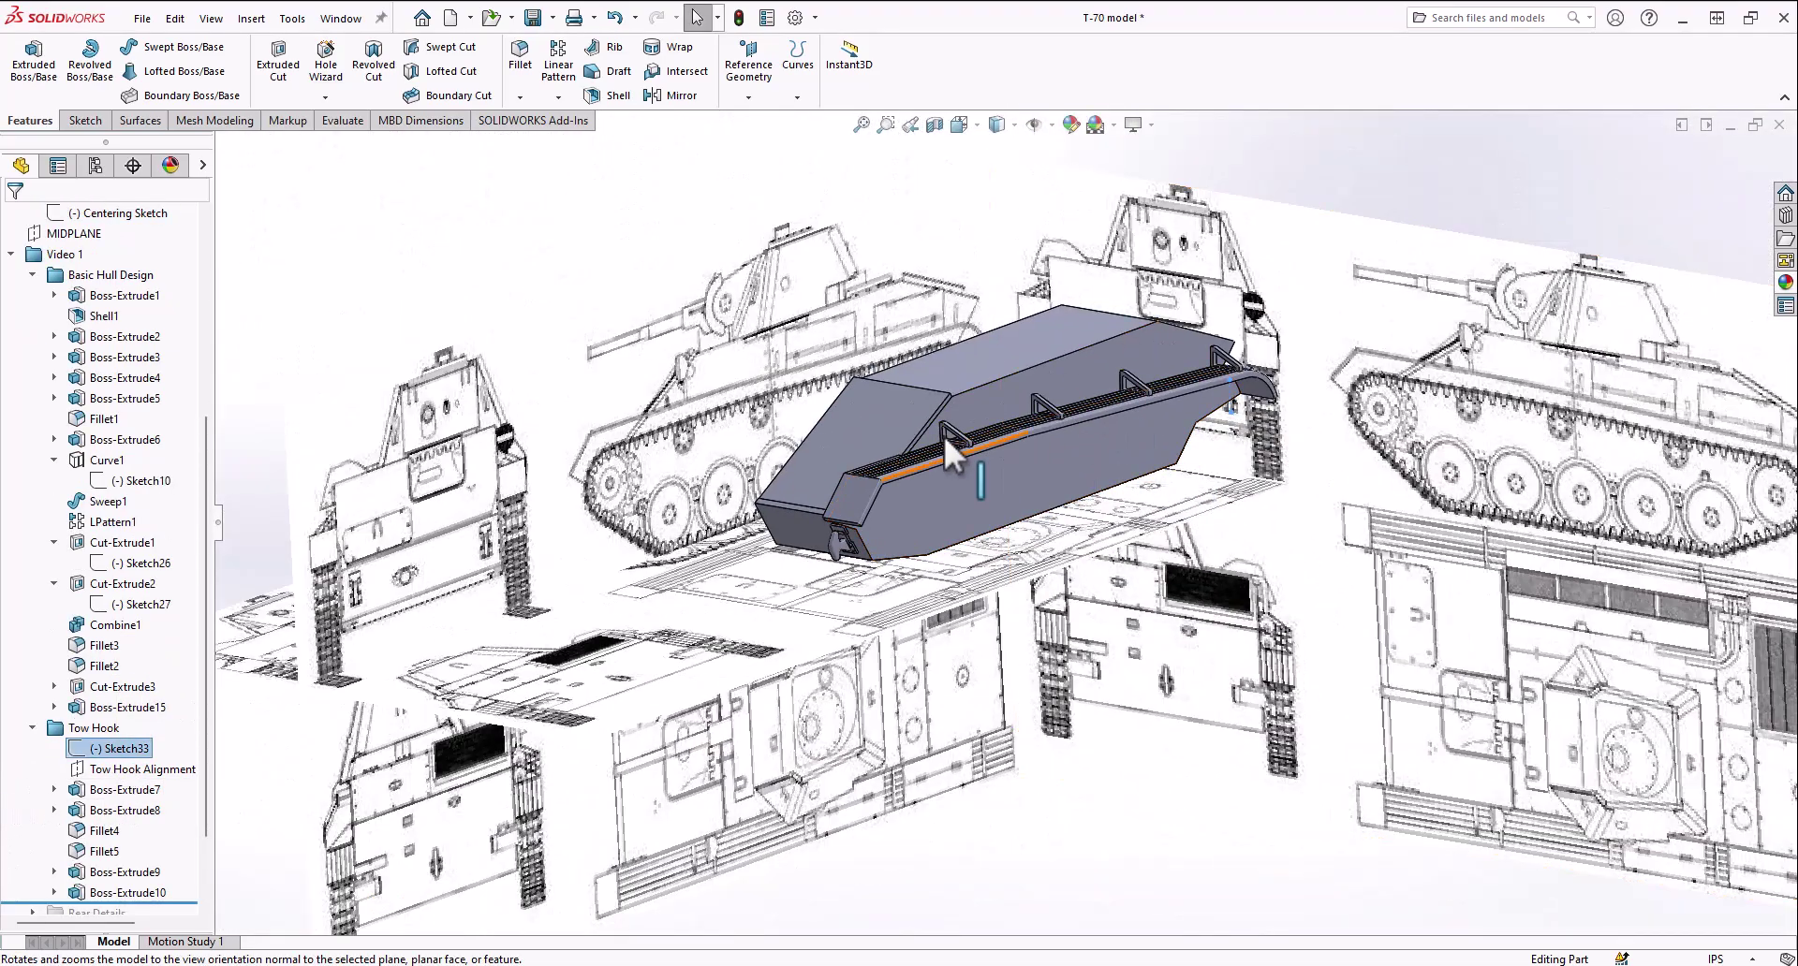
{"action": "middle_click_drag", "start_coordinate": [931, 400], "coordinate": [1021, 331]}
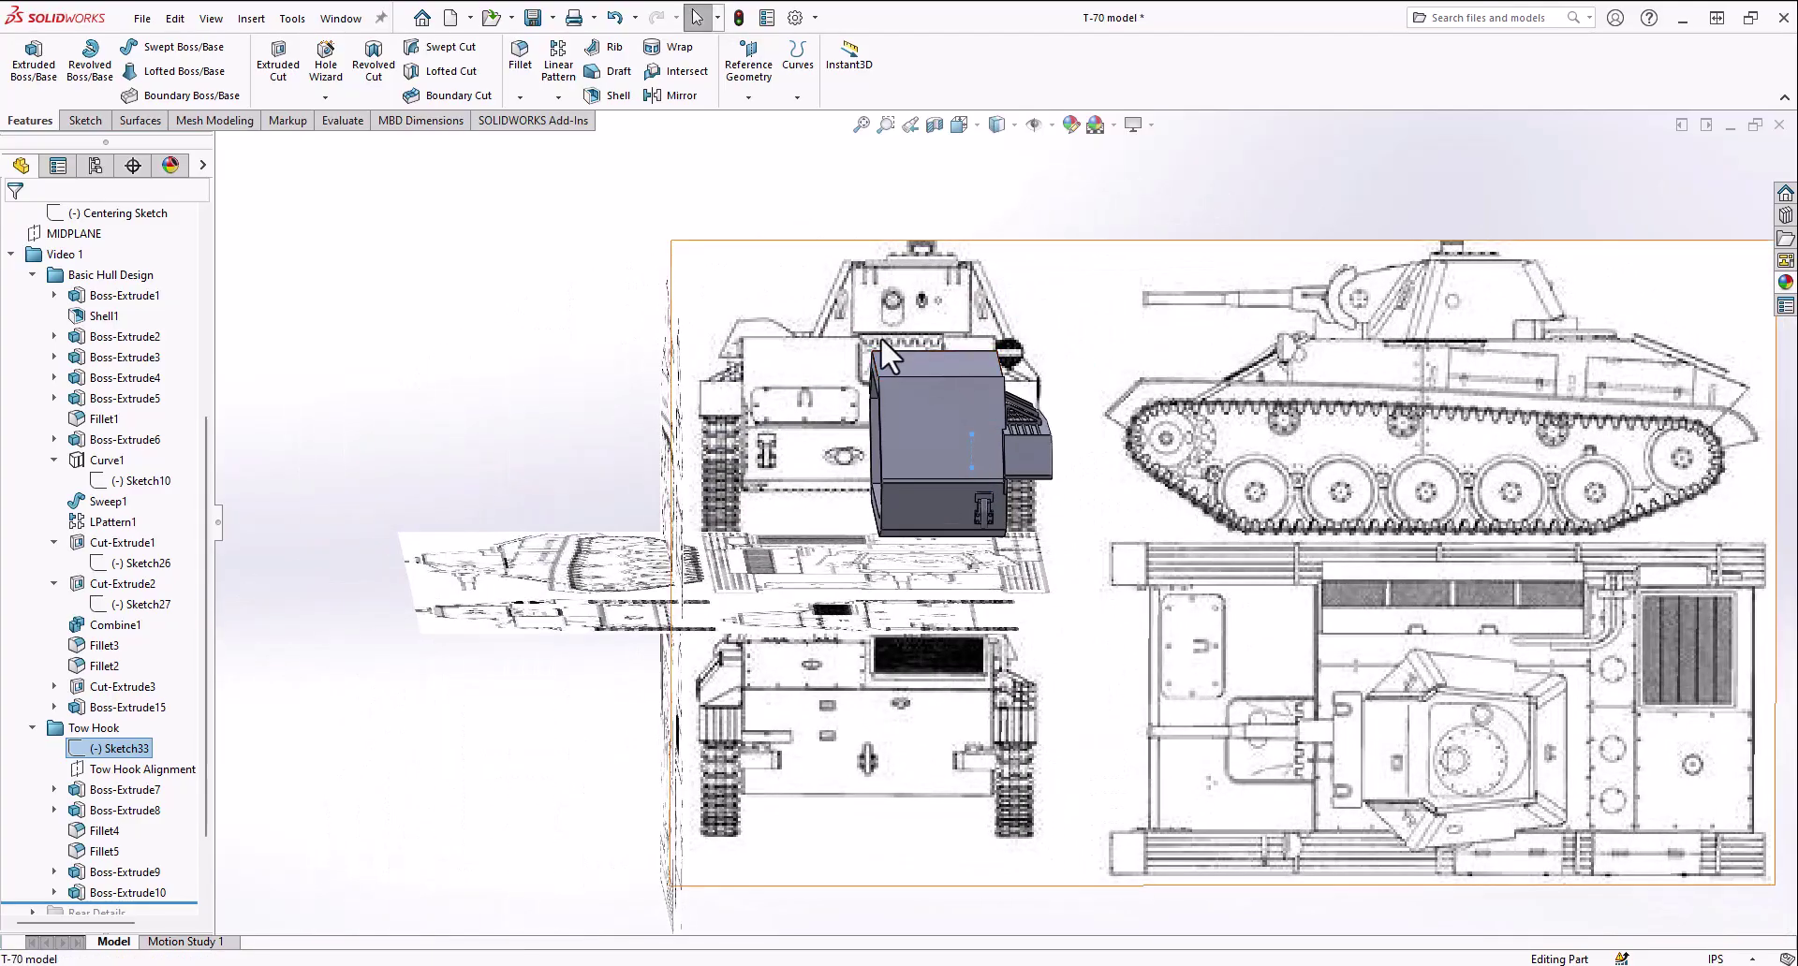
{"action": "middle_click_drag", "start_coordinate": [879, 339], "coordinate": [1013, 414]}
{"action": "scroll", "coordinate": [1048, 422], "scroll_direction": "down", "scroll_amount": 6}
{"action": "middle_click_drag", "start_coordinate": [1121, 425], "coordinate": [1054, 458]}
{"action": "scroll", "coordinate": [1047, 492], "scroll_direction": "down", "scroll_amount": 5}
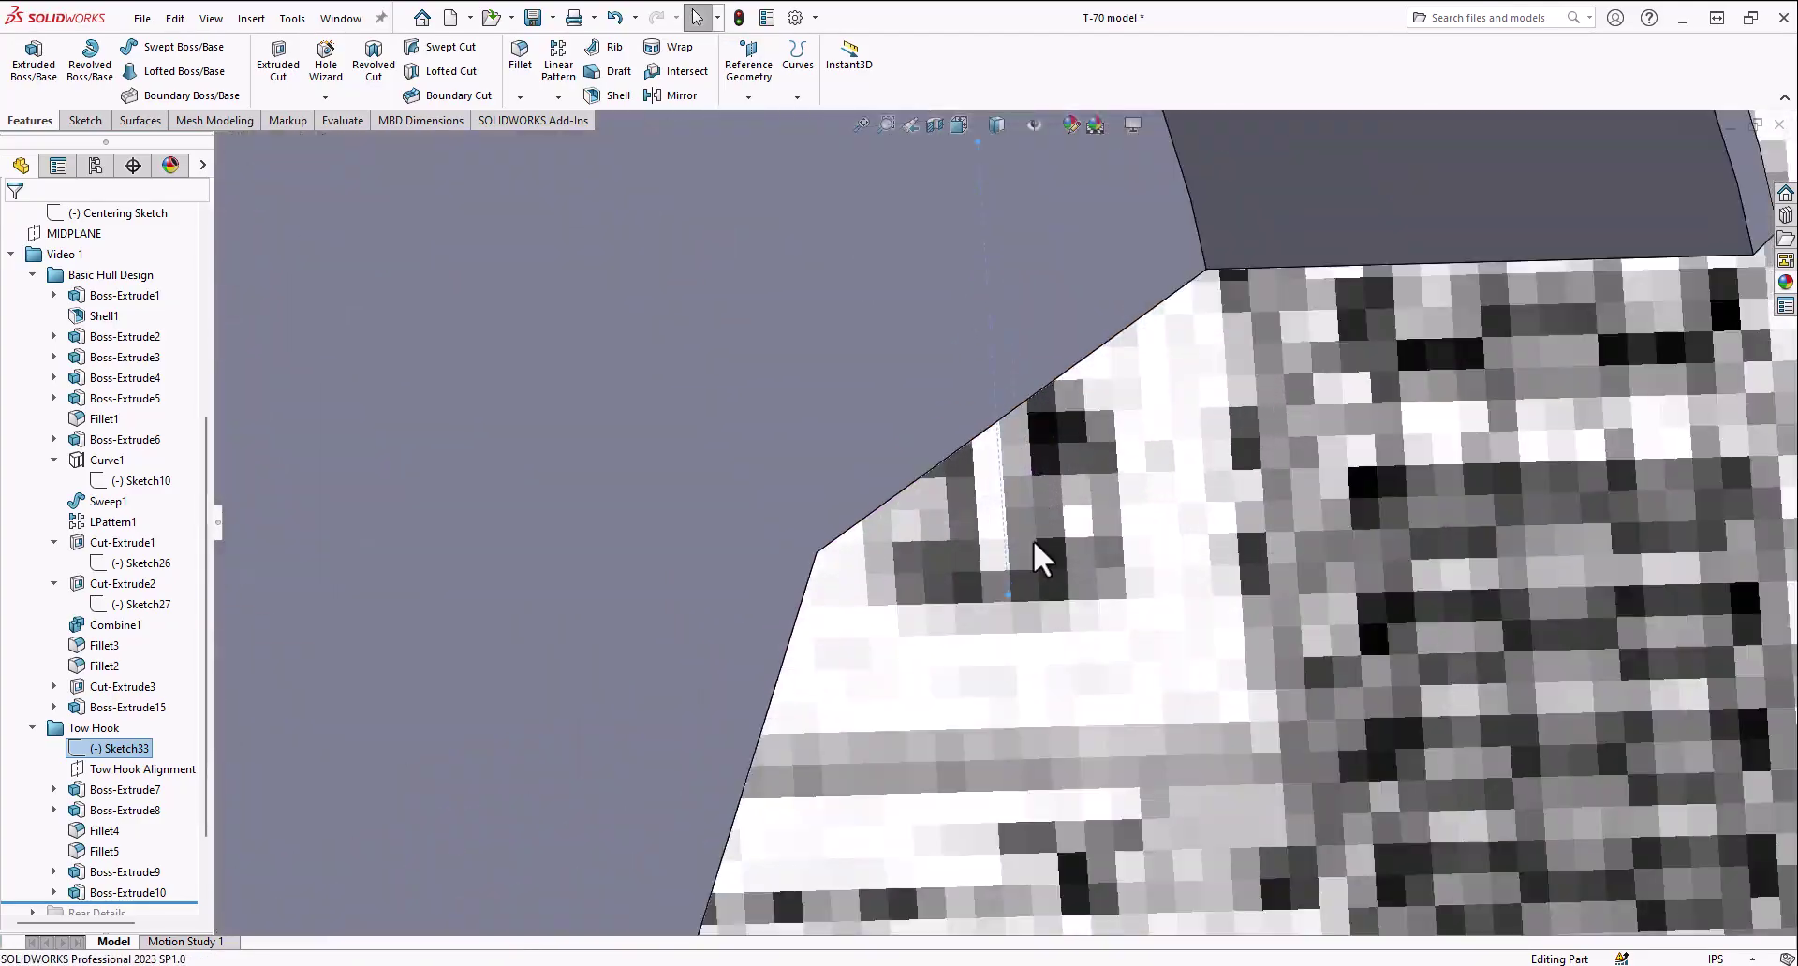
{"action": "scroll", "coordinate": [1031, 543], "scroll_direction": "up", "scroll_amount": 6}
{"action": "scroll", "coordinate": [922, 578], "scroll_direction": "down", "scroll_amount": 2}
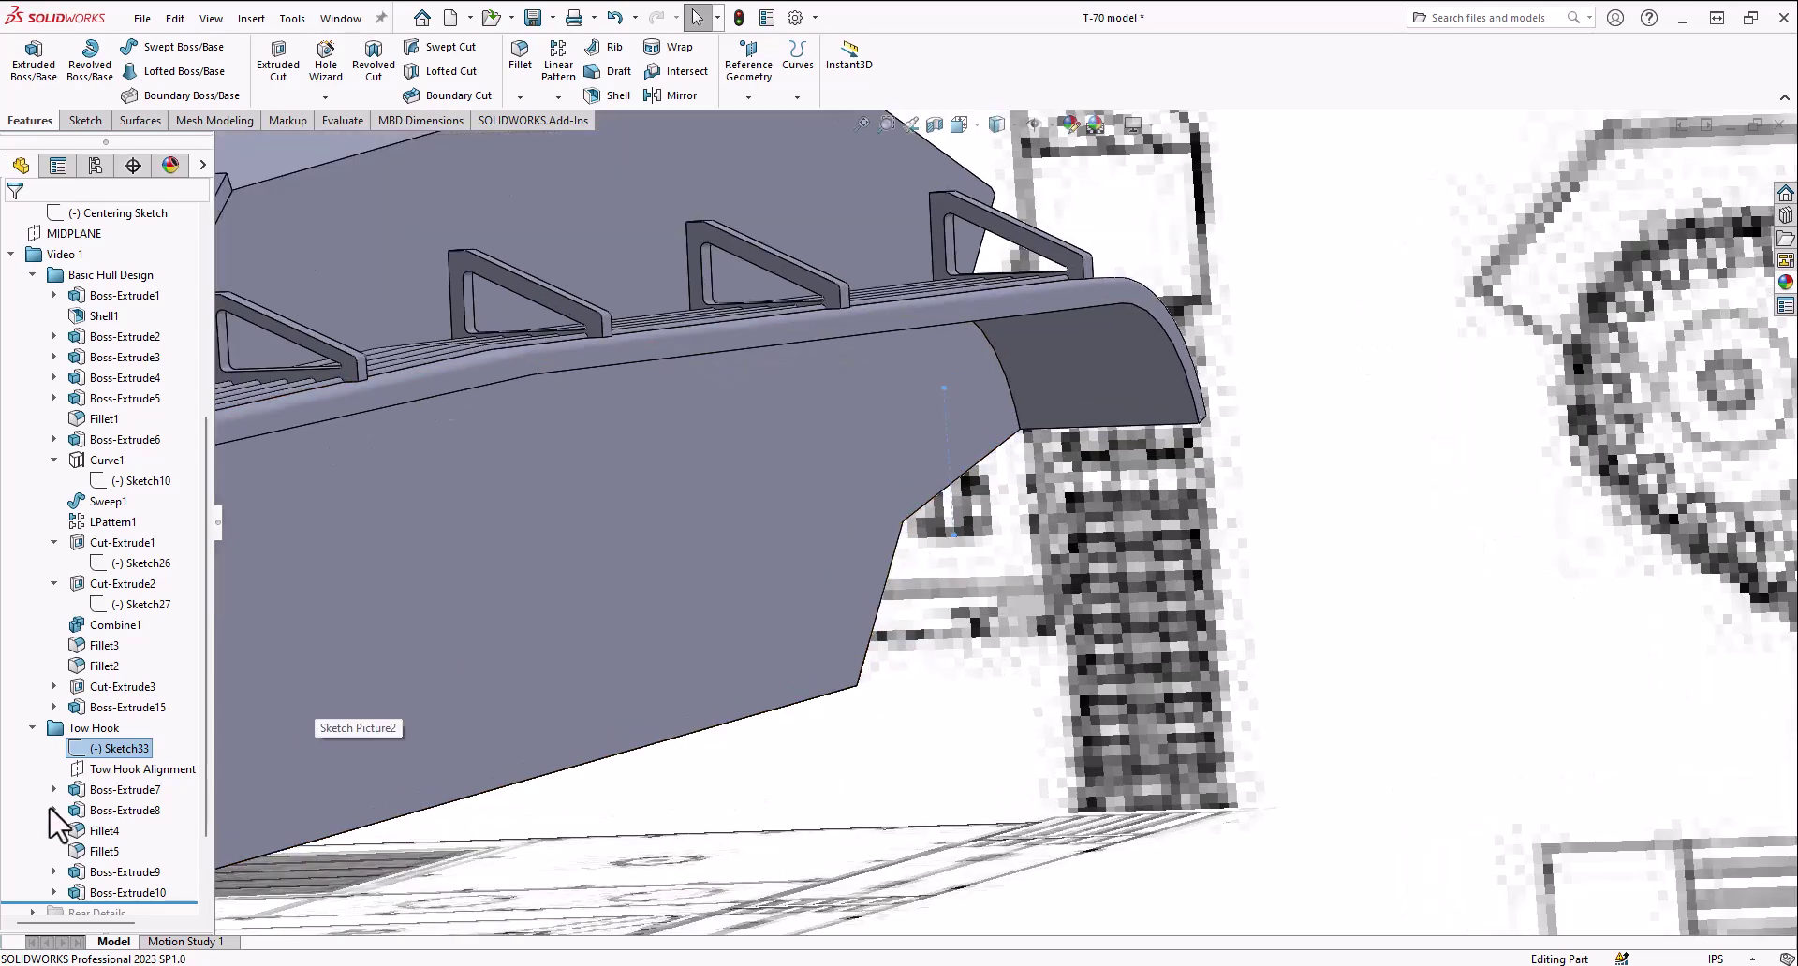
Highlight the Tow Hook Alignment plane and Boss-Extrude7 to examine the hook's reference plane and extruded body
{"action": "left_click", "coordinate": [131, 770]}
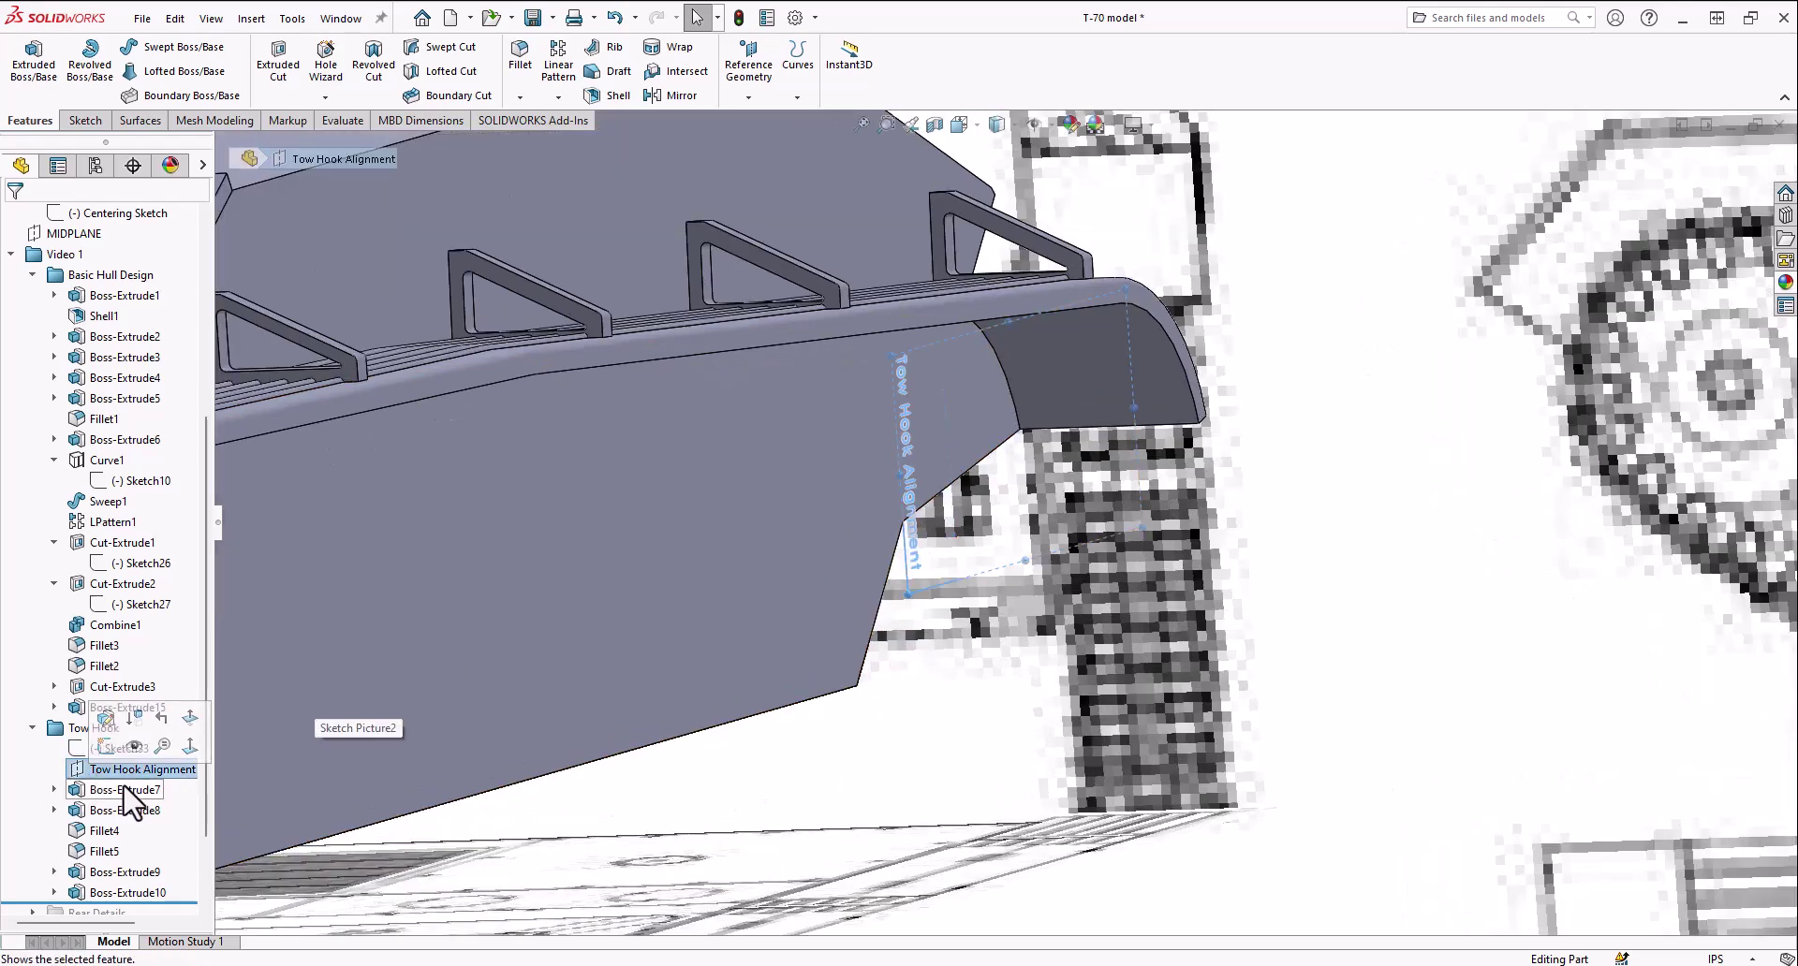
{"action": "scroll", "coordinate": [924, 502], "scroll_direction": "up", "scroll_amount": 5}
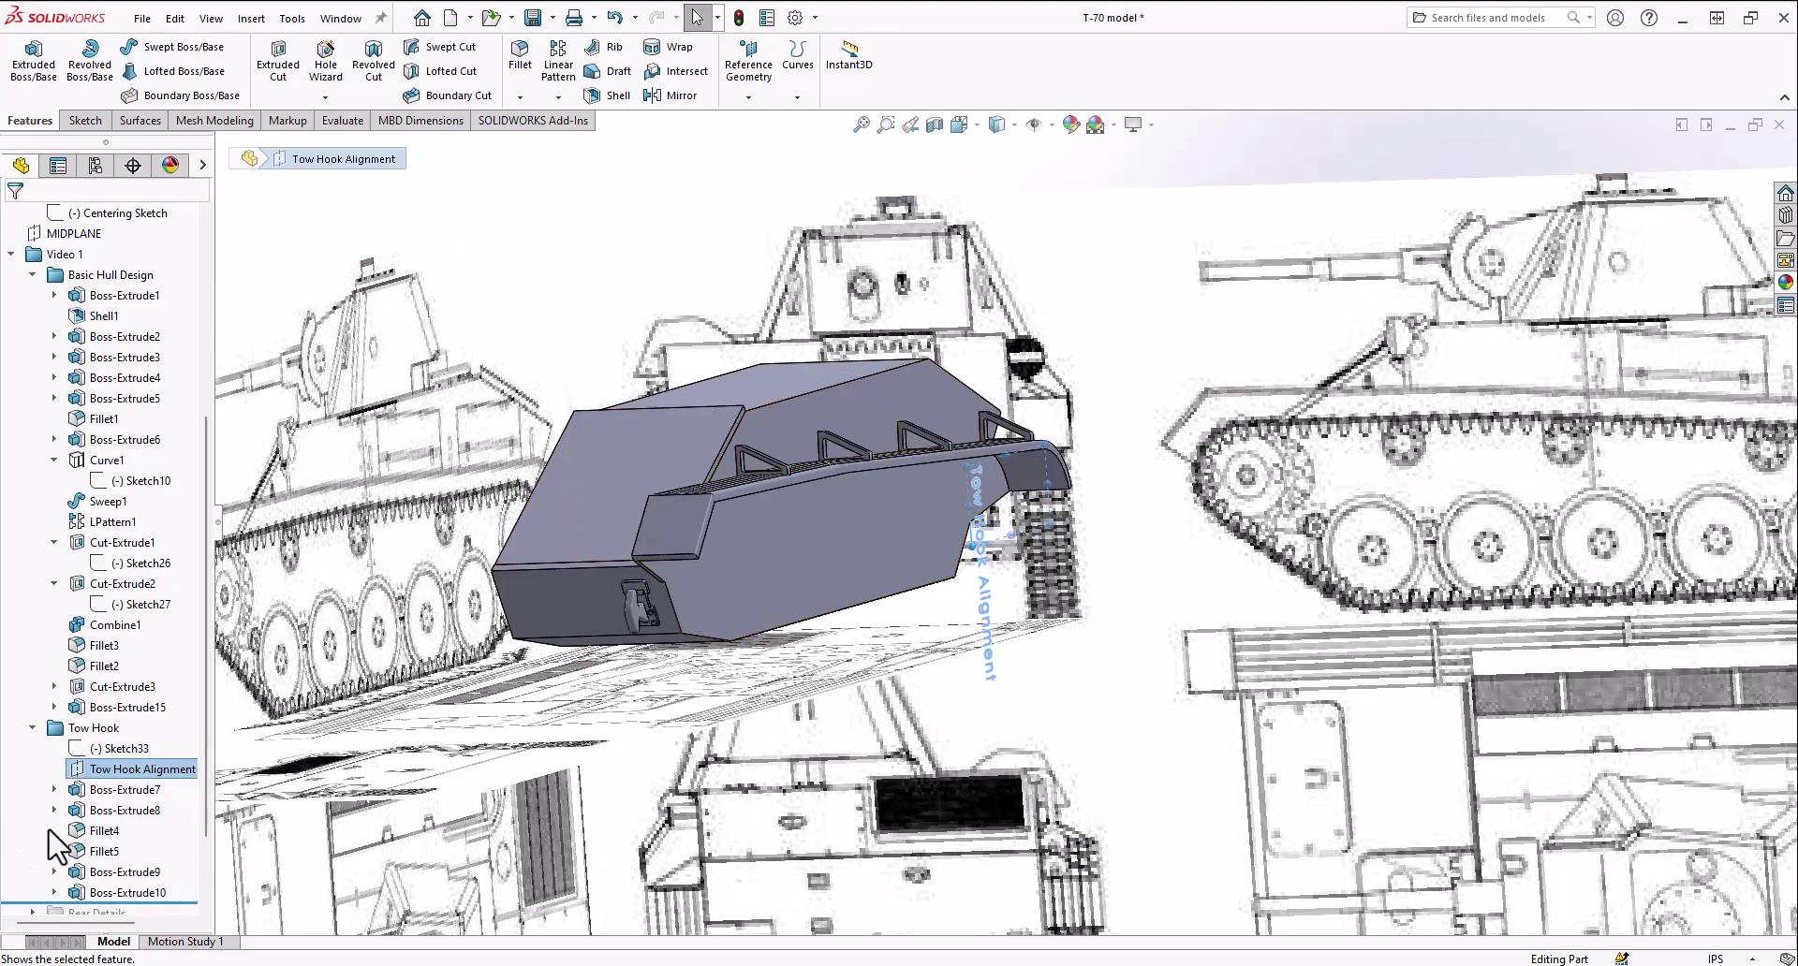
{"action": "left_click", "coordinate": [124, 789]}
{"action": "scroll", "coordinate": [674, 599], "scroll_direction": "up", "scroll_amount": 10}
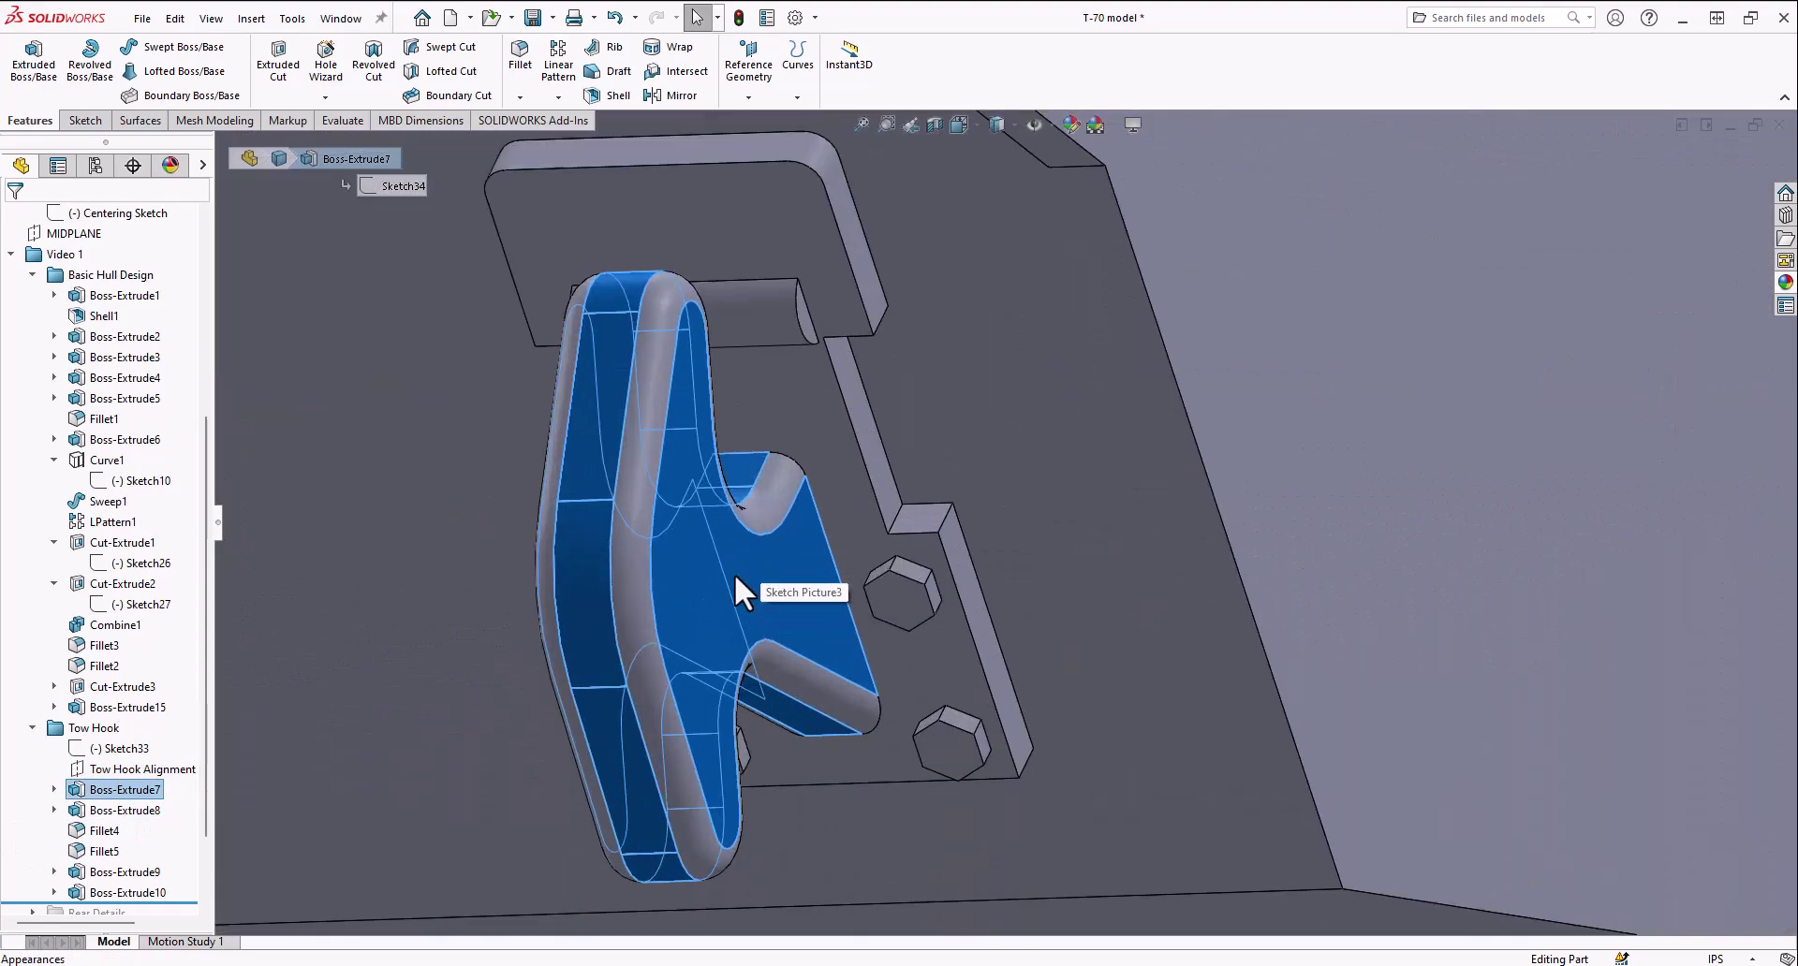
Expand Boss-Extrude7 and highlight Sketch34 to examine the hook's profile against the mounting plate and hull
{"action": "left_click", "coordinate": [55, 789]}
{"action": "left_click", "coordinate": [159, 810]}
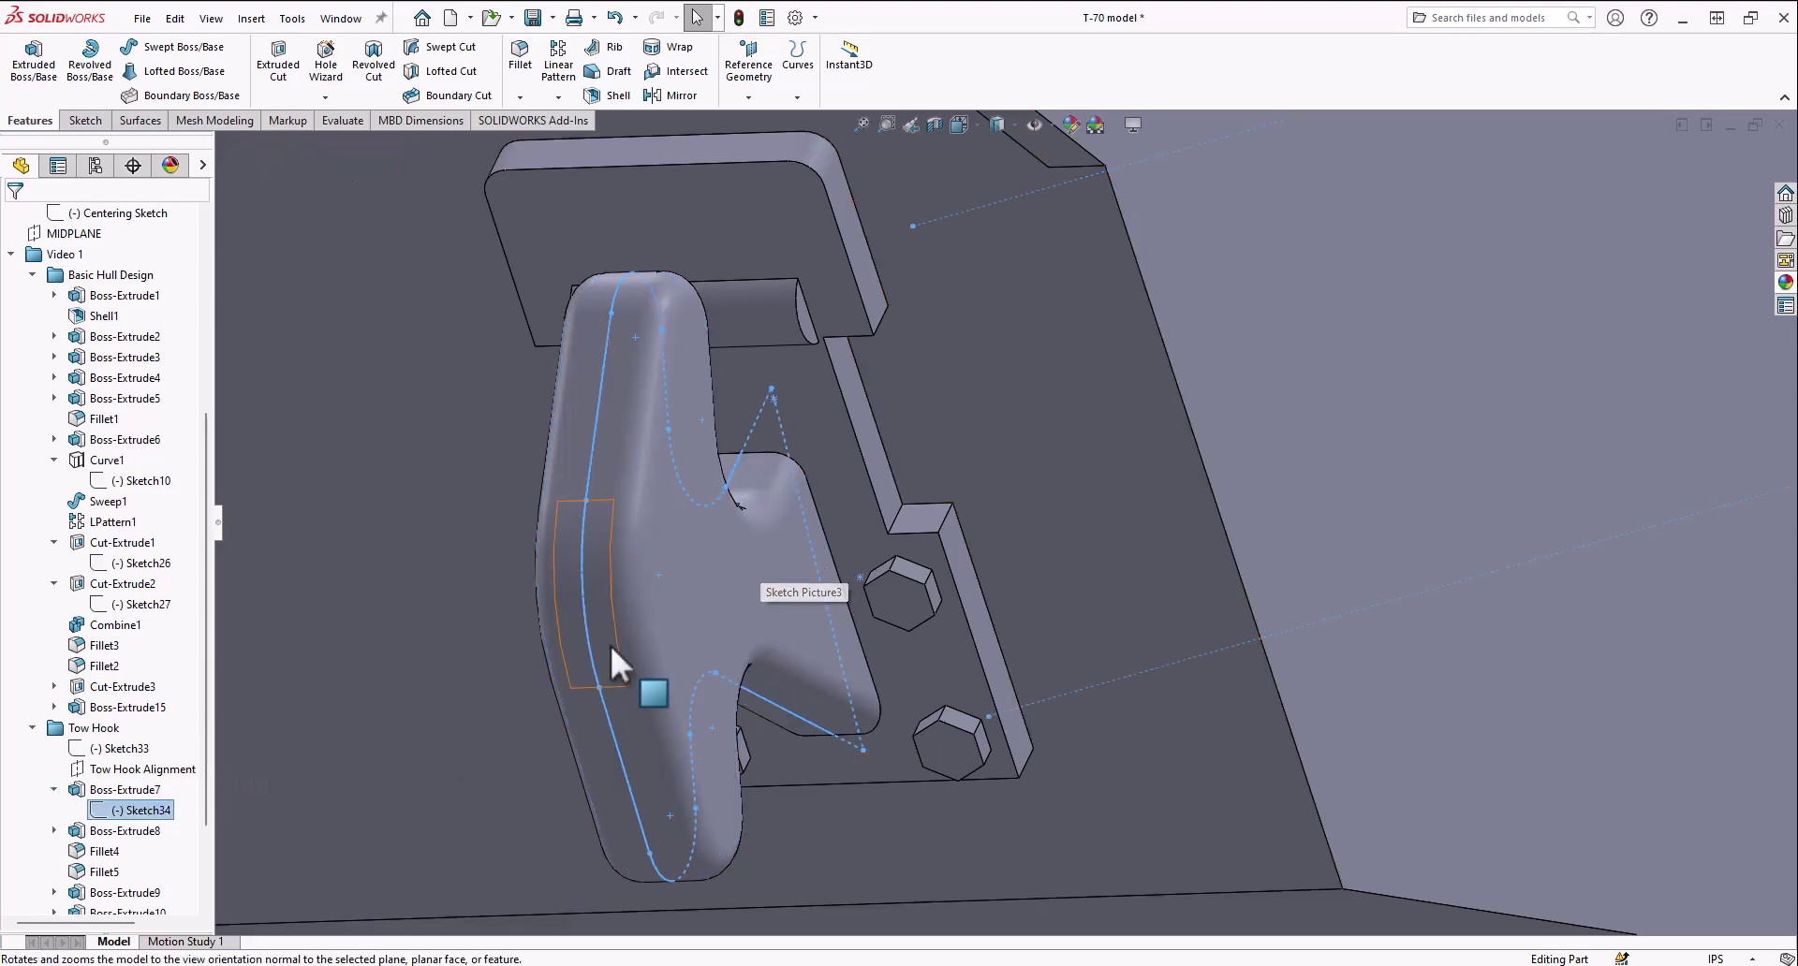
{"action": "scroll", "coordinate": [663, 586], "scroll_direction": "down", "scroll_amount": 10}
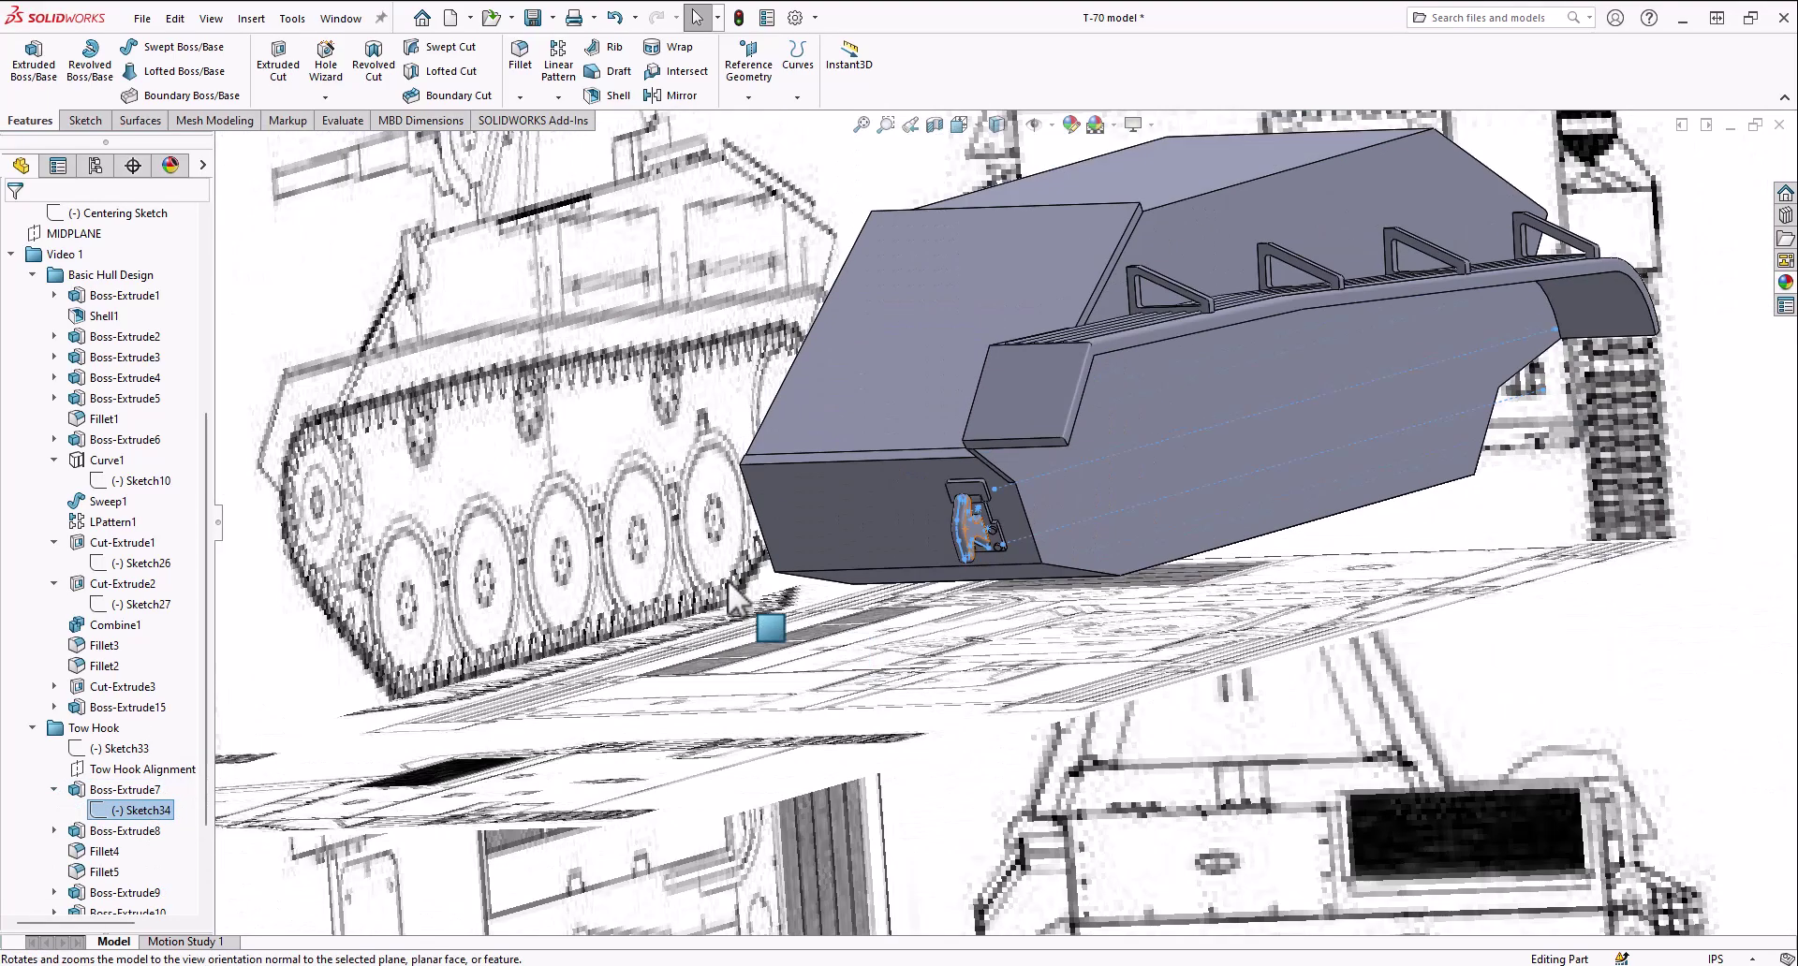
{"action": "scroll", "coordinate": [987, 522], "scroll_direction": "up", "scroll_amount": 10}
{"action": "scroll", "coordinate": [1002, 560], "scroll_direction": "up", "scroll_amount": 2}
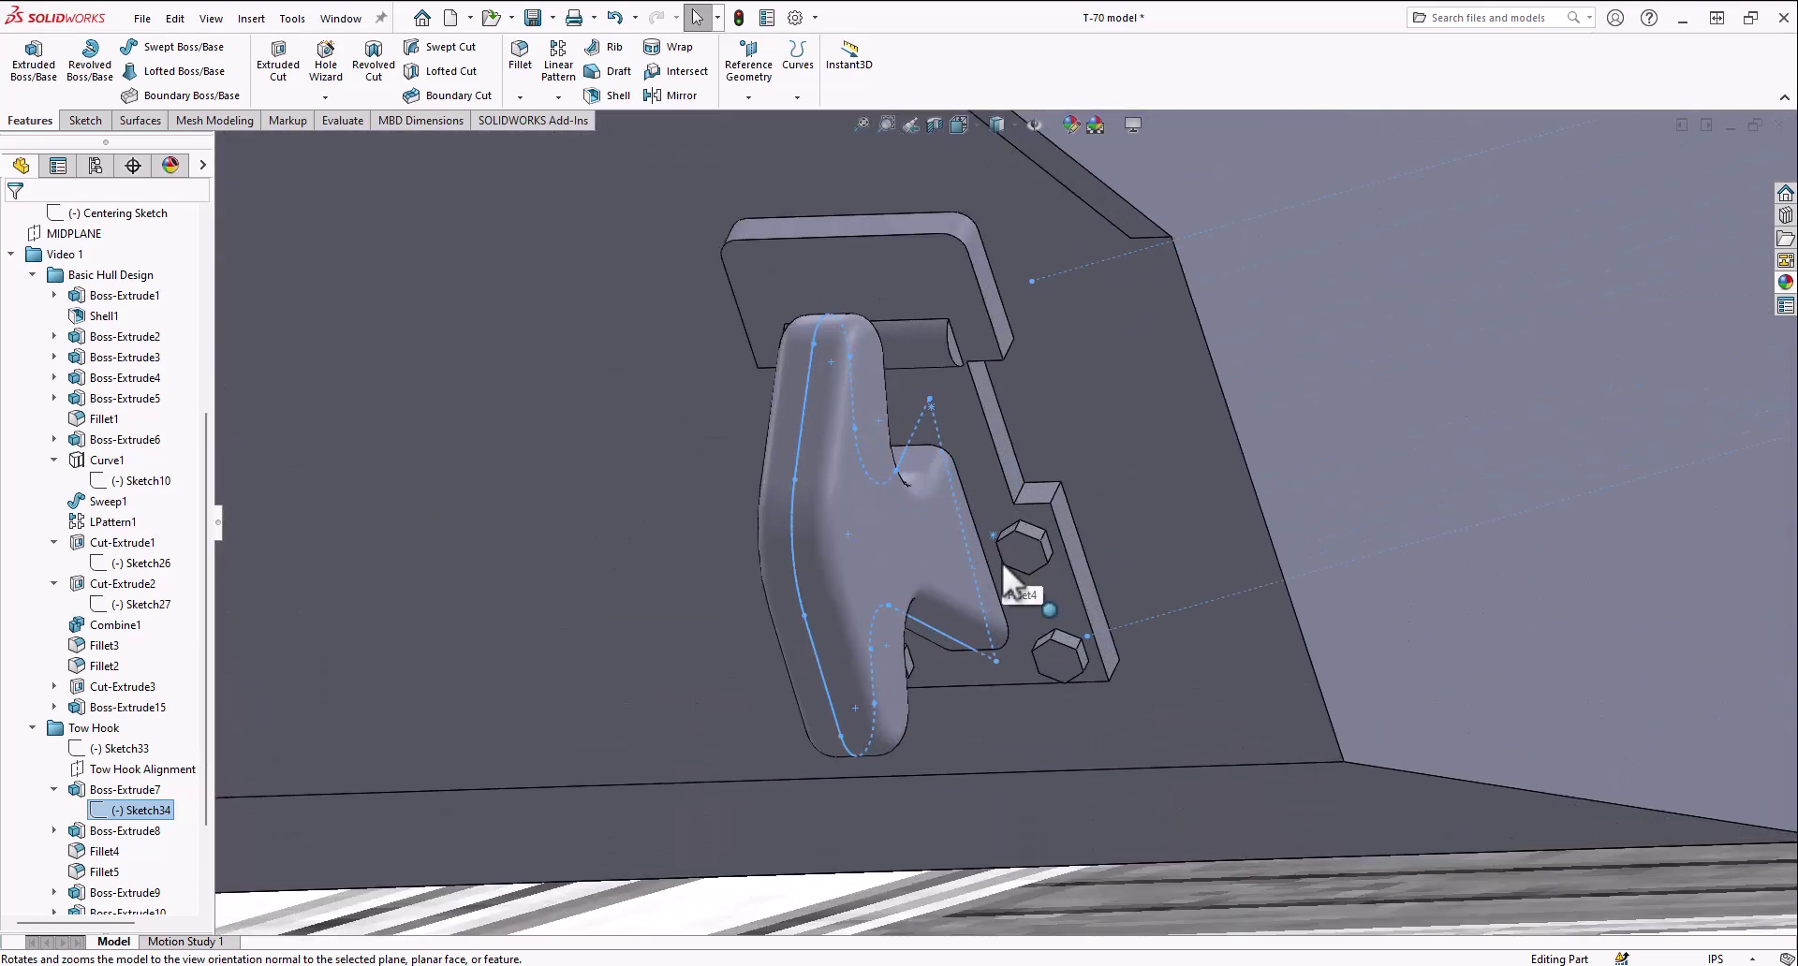
{"action": "scroll", "coordinate": [1002, 562], "scroll_direction": "down", "scroll_amount": 3}
{"action": "scroll", "coordinate": [996, 560], "scroll_direction": "up", "scroll_amount": 4}
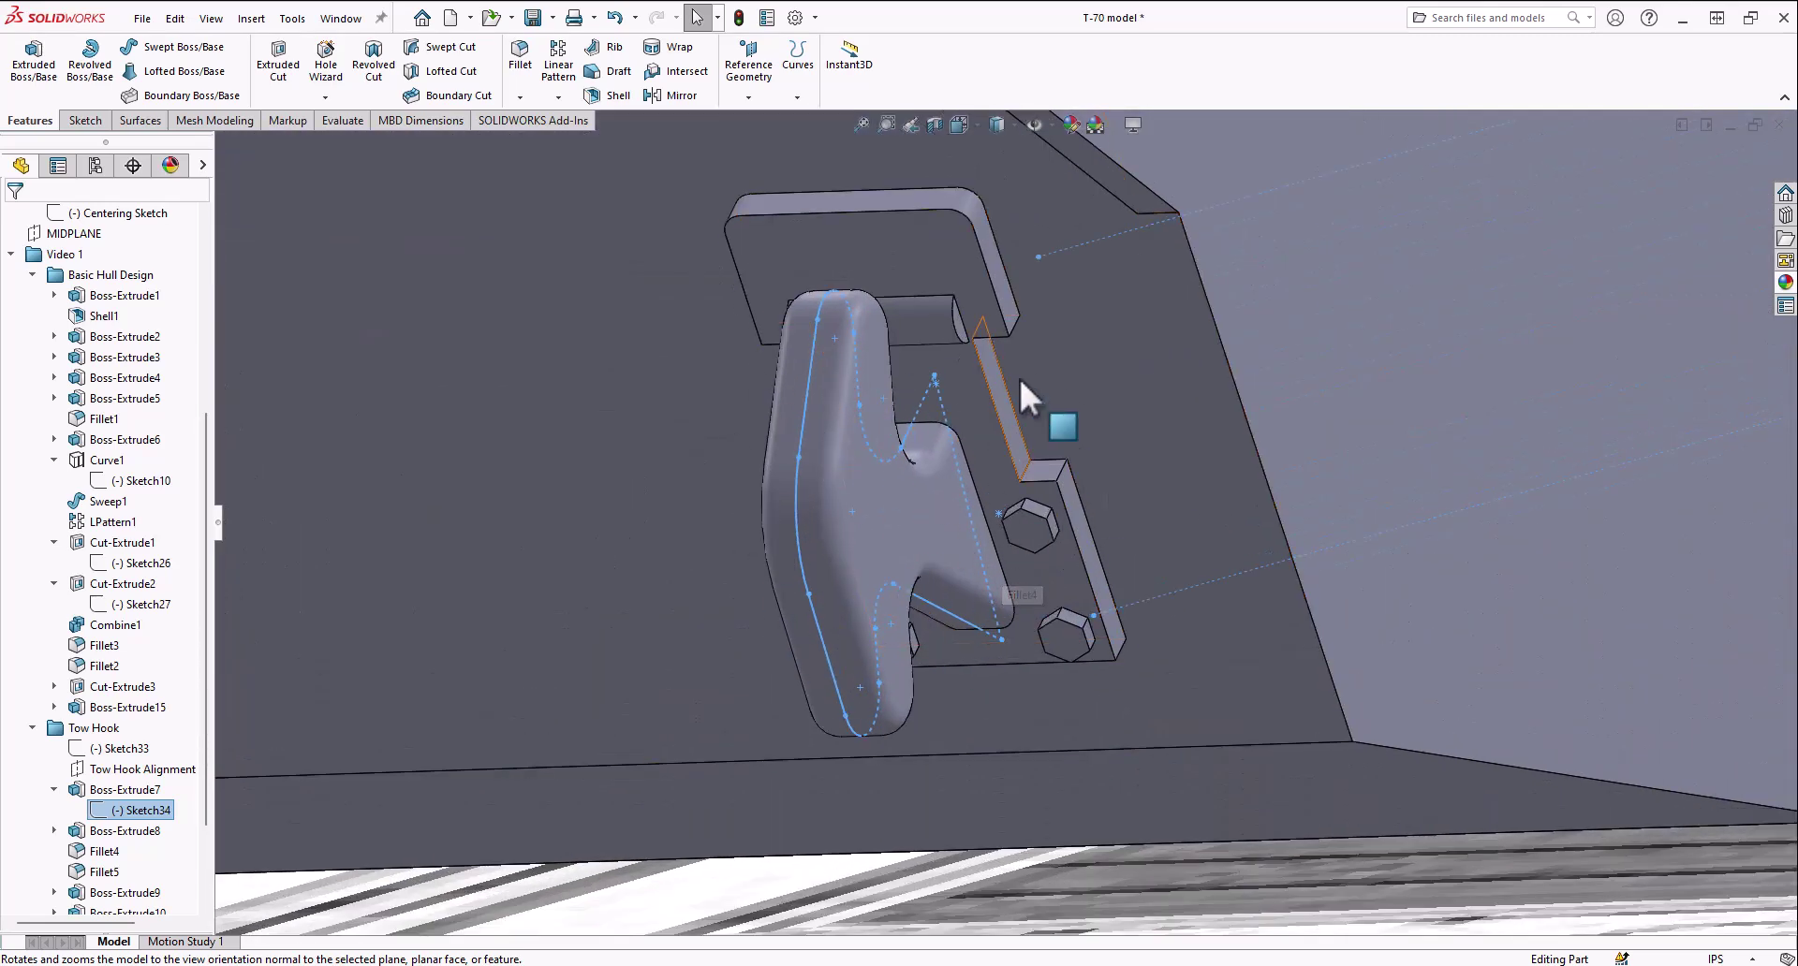
{"action": "middle_click_drag", "start_coordinate": [900, 480], "coordinate": [933, 591]}
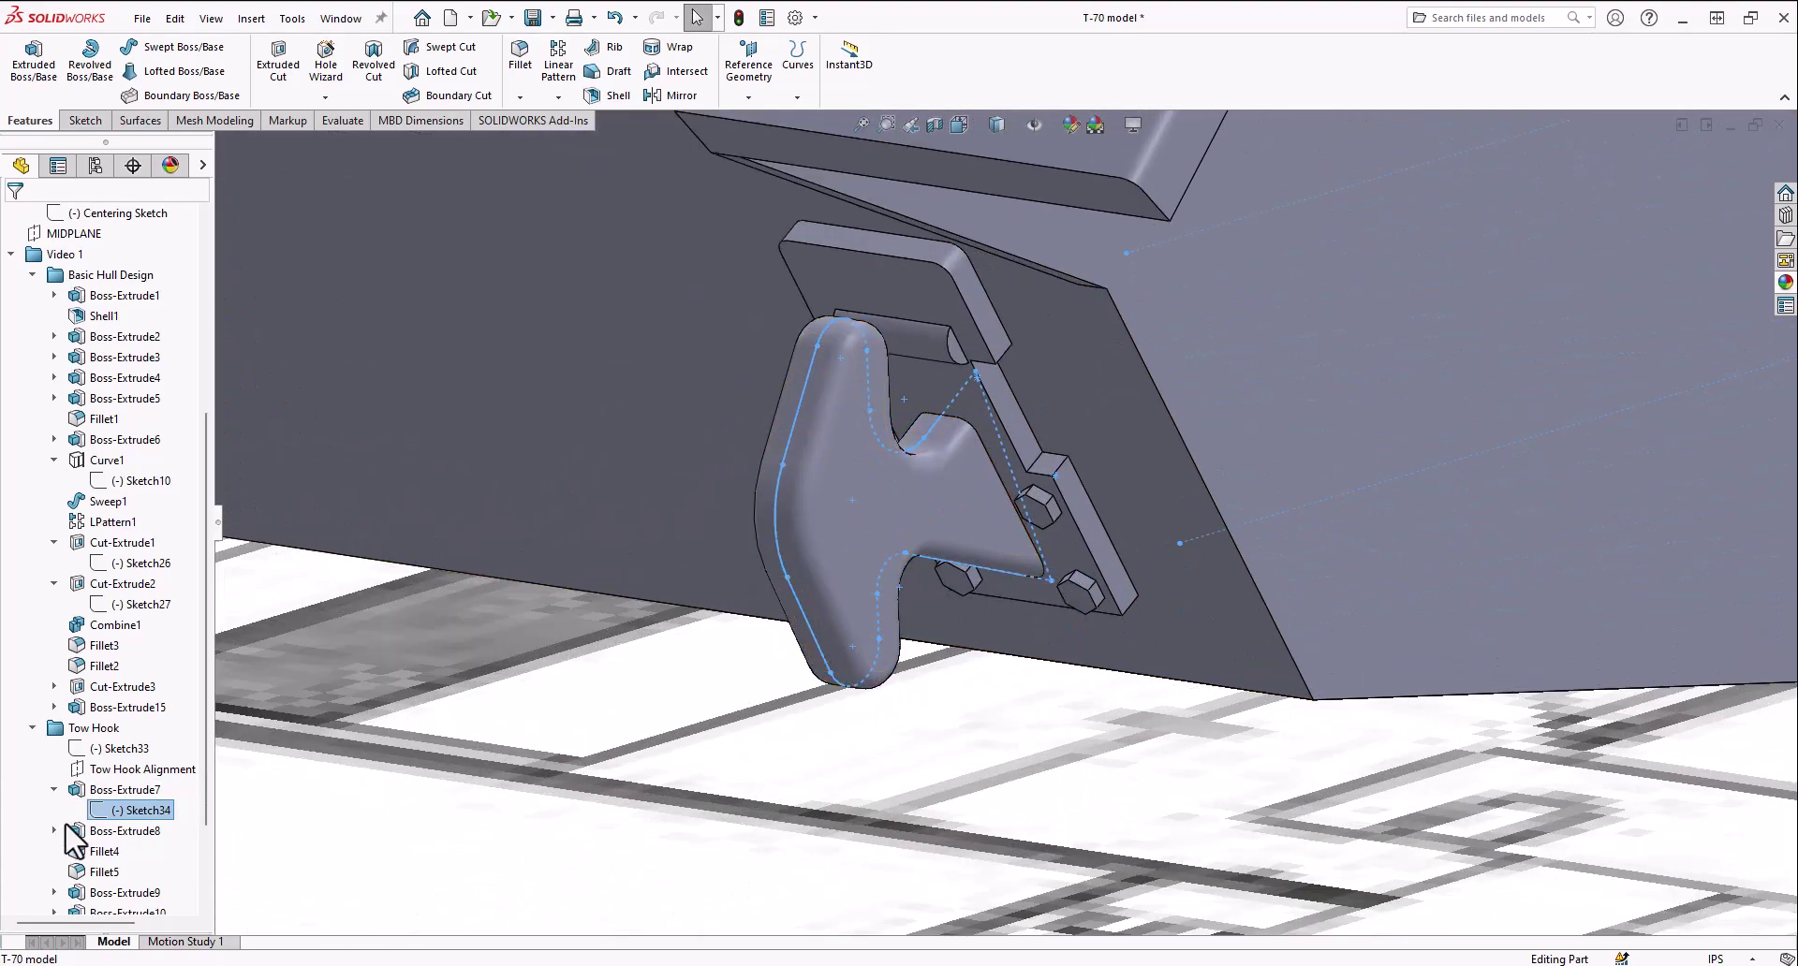
Expand Boss-Extrude8 to examine the hook's mounting plate, and highlight Fillet5 on the plate's upper corners
{"action": "left_click", "coordinate": [112, 833]}
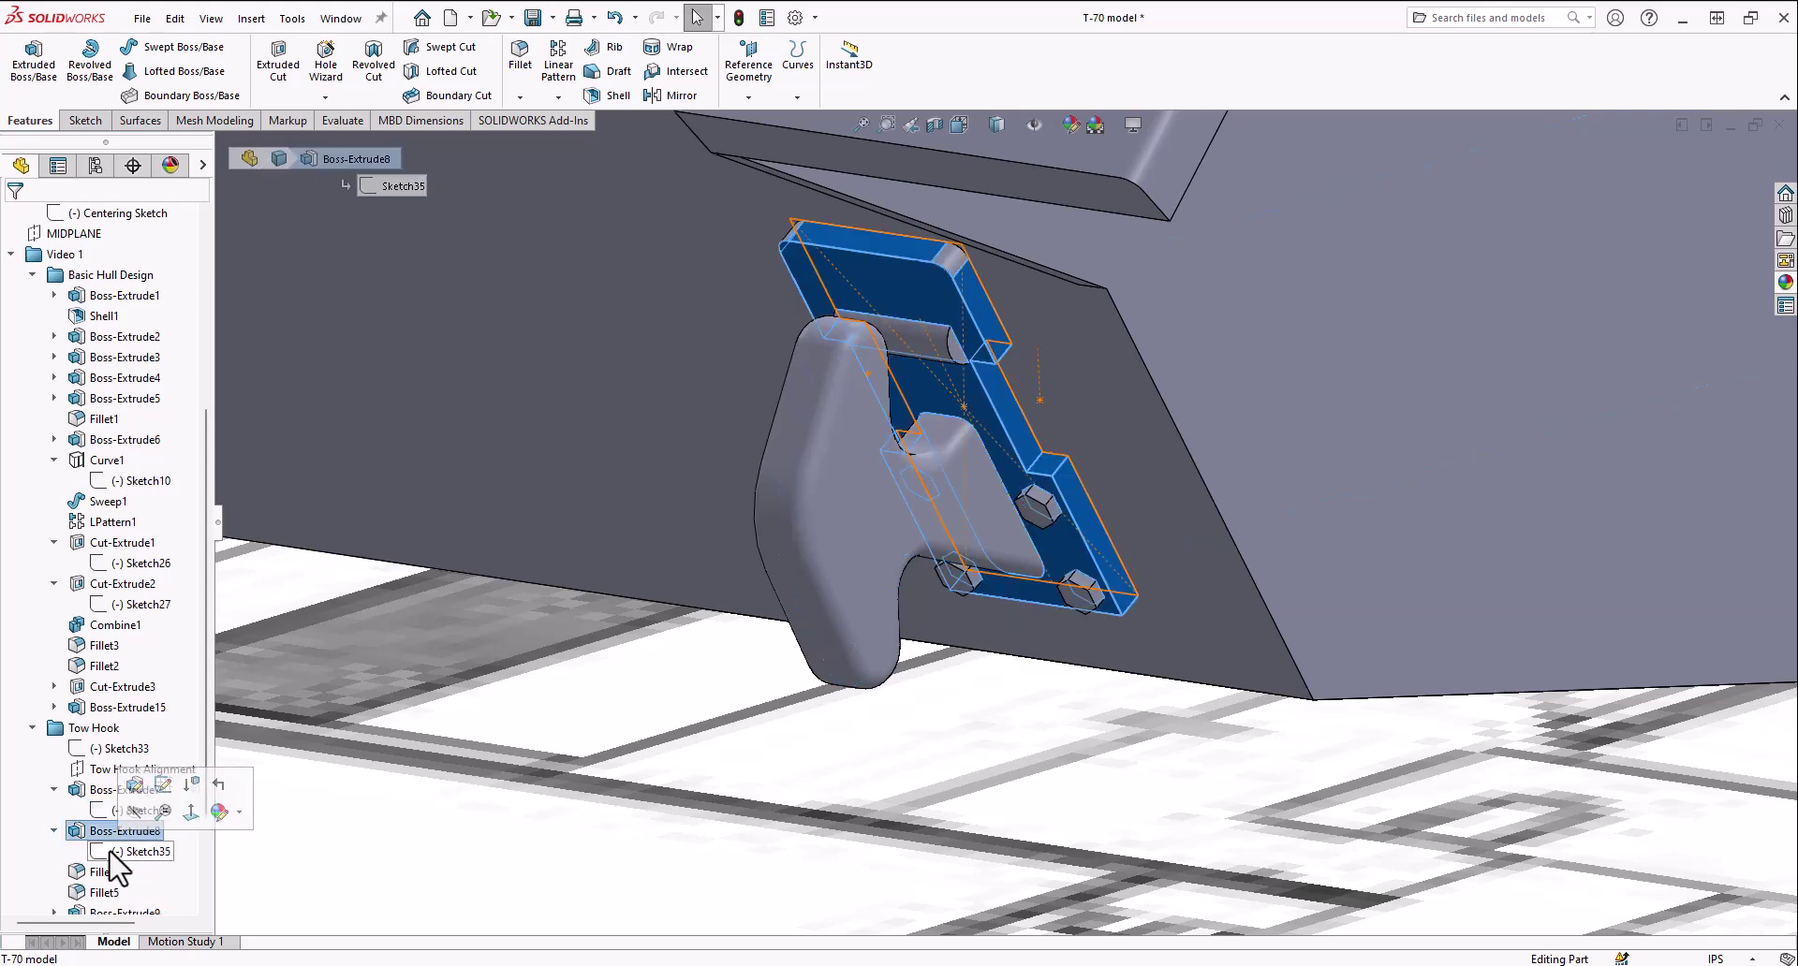
{"action": "scroll", "coordinate": [108, 869], "scroll_direction": "down", "scroll_amount": 2}
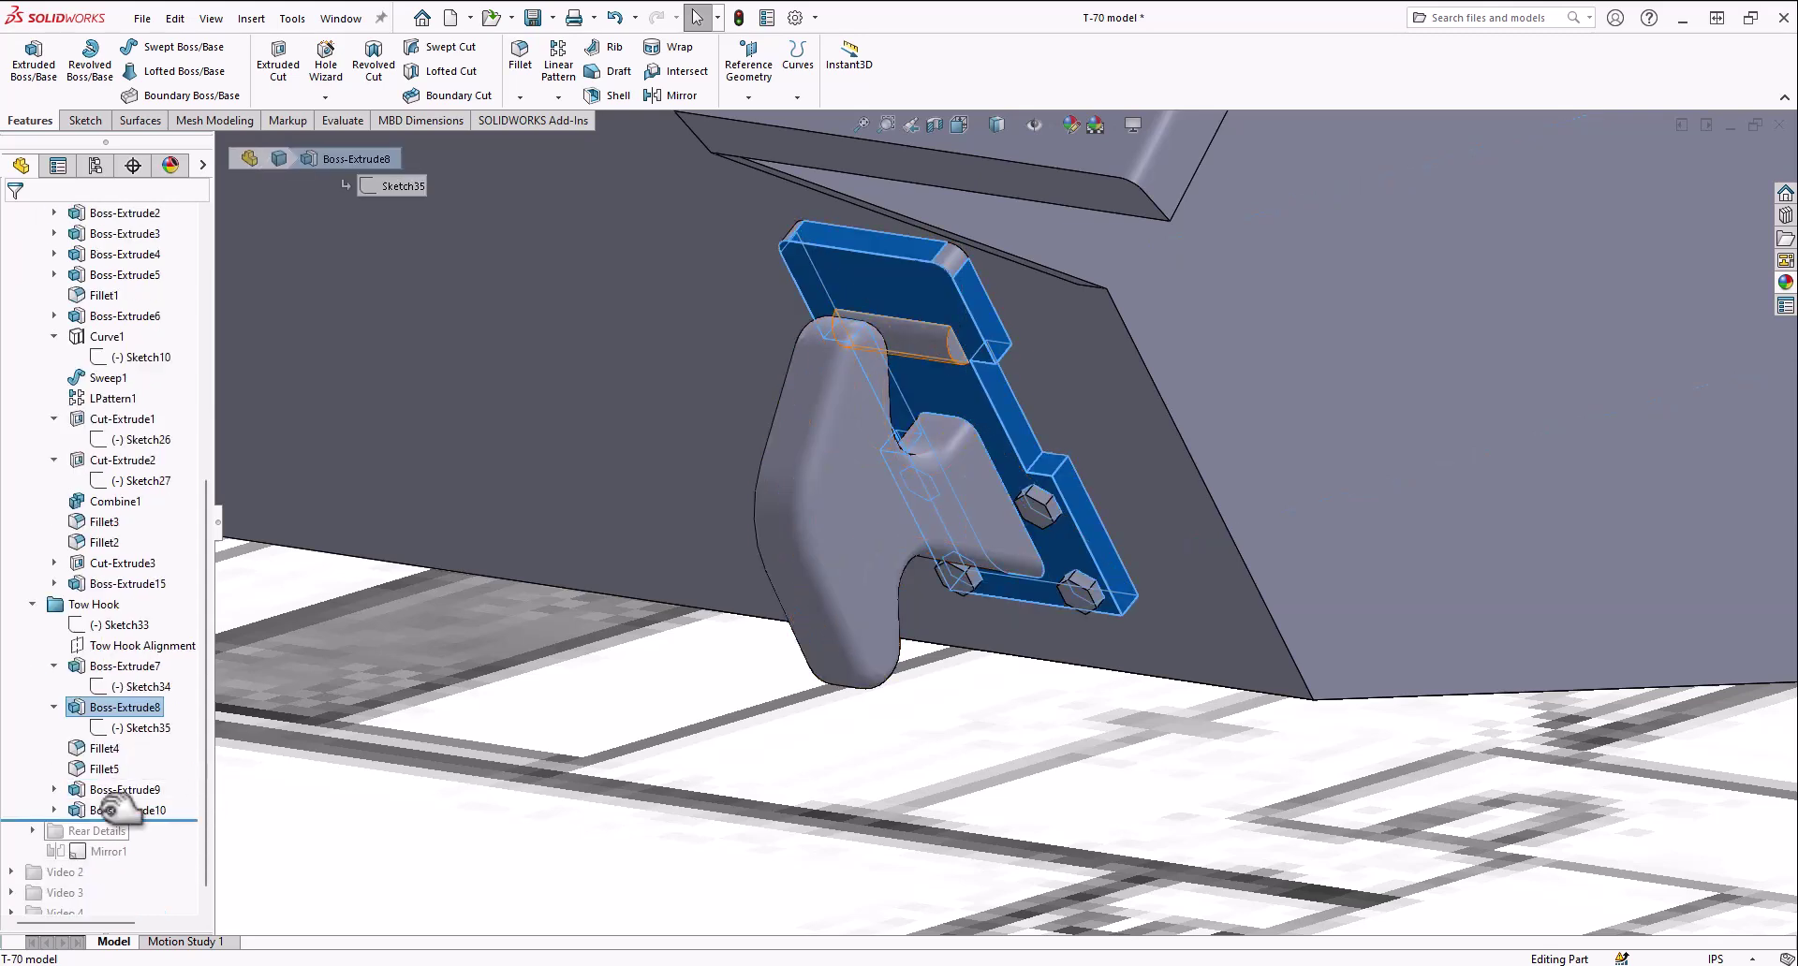
{"action": "left_click", "coordinate": [105, 748]}
{"action": "left_click", "coordinate": [105, 769], "text": "ctrl"}
{"action": "left_click", "coordinate": [104, 774]}
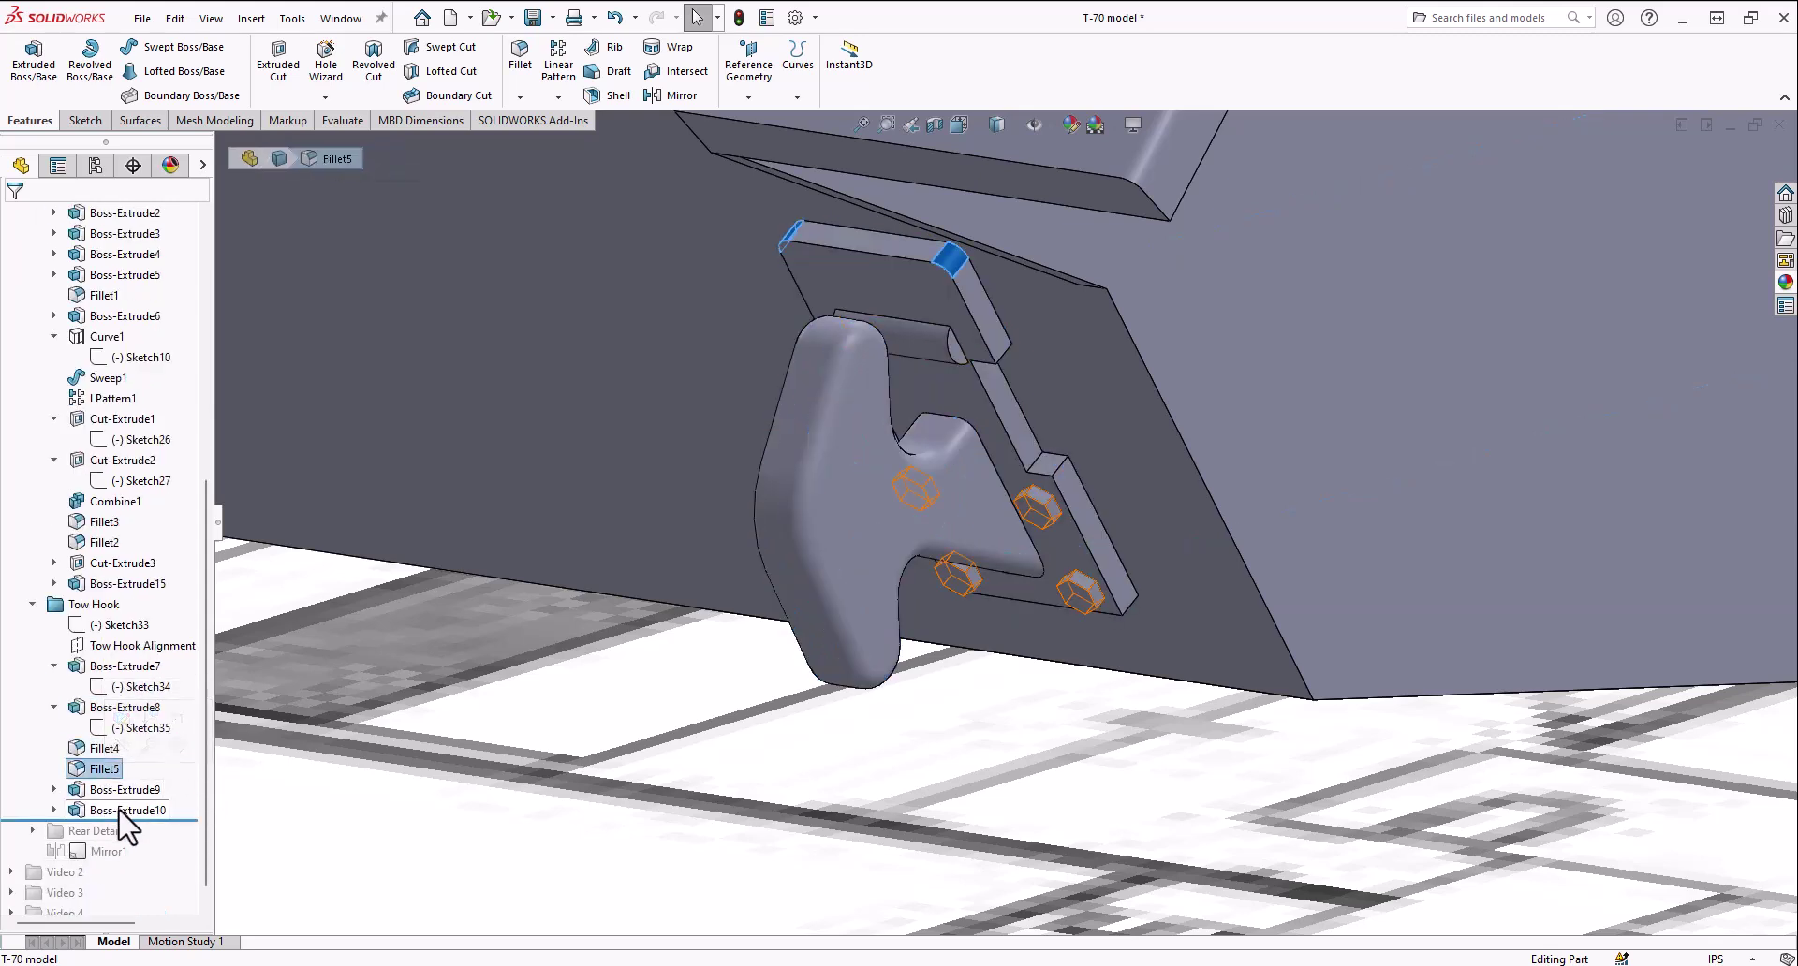
Highlight Fillet4 and examine the rounded edges around the tow hook body
{"action": "left_click", "coordinate": [85, 748]}
{"action": "scroll", "coordinate": [894, 421], "scroll_direction": "down", "scroll_amount": 3}
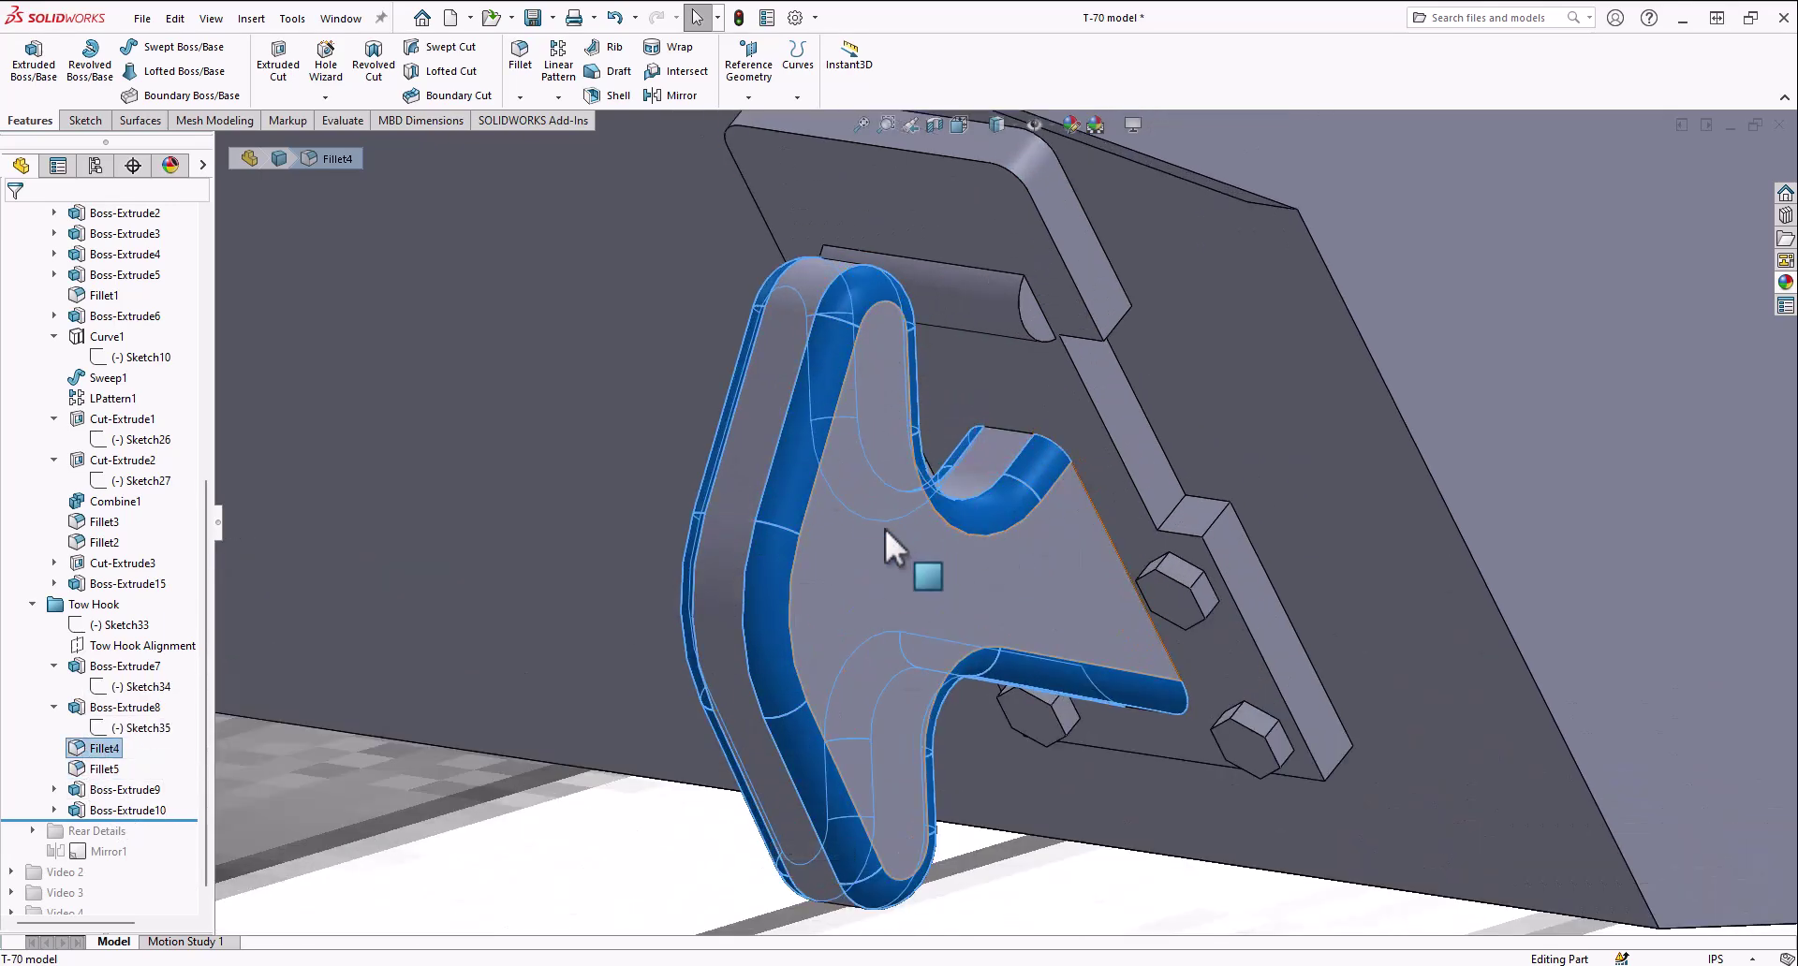
{"action": "scroll", "coordinate": [824, 613], "scroll_direction": "up", "scroll_amount": 4}
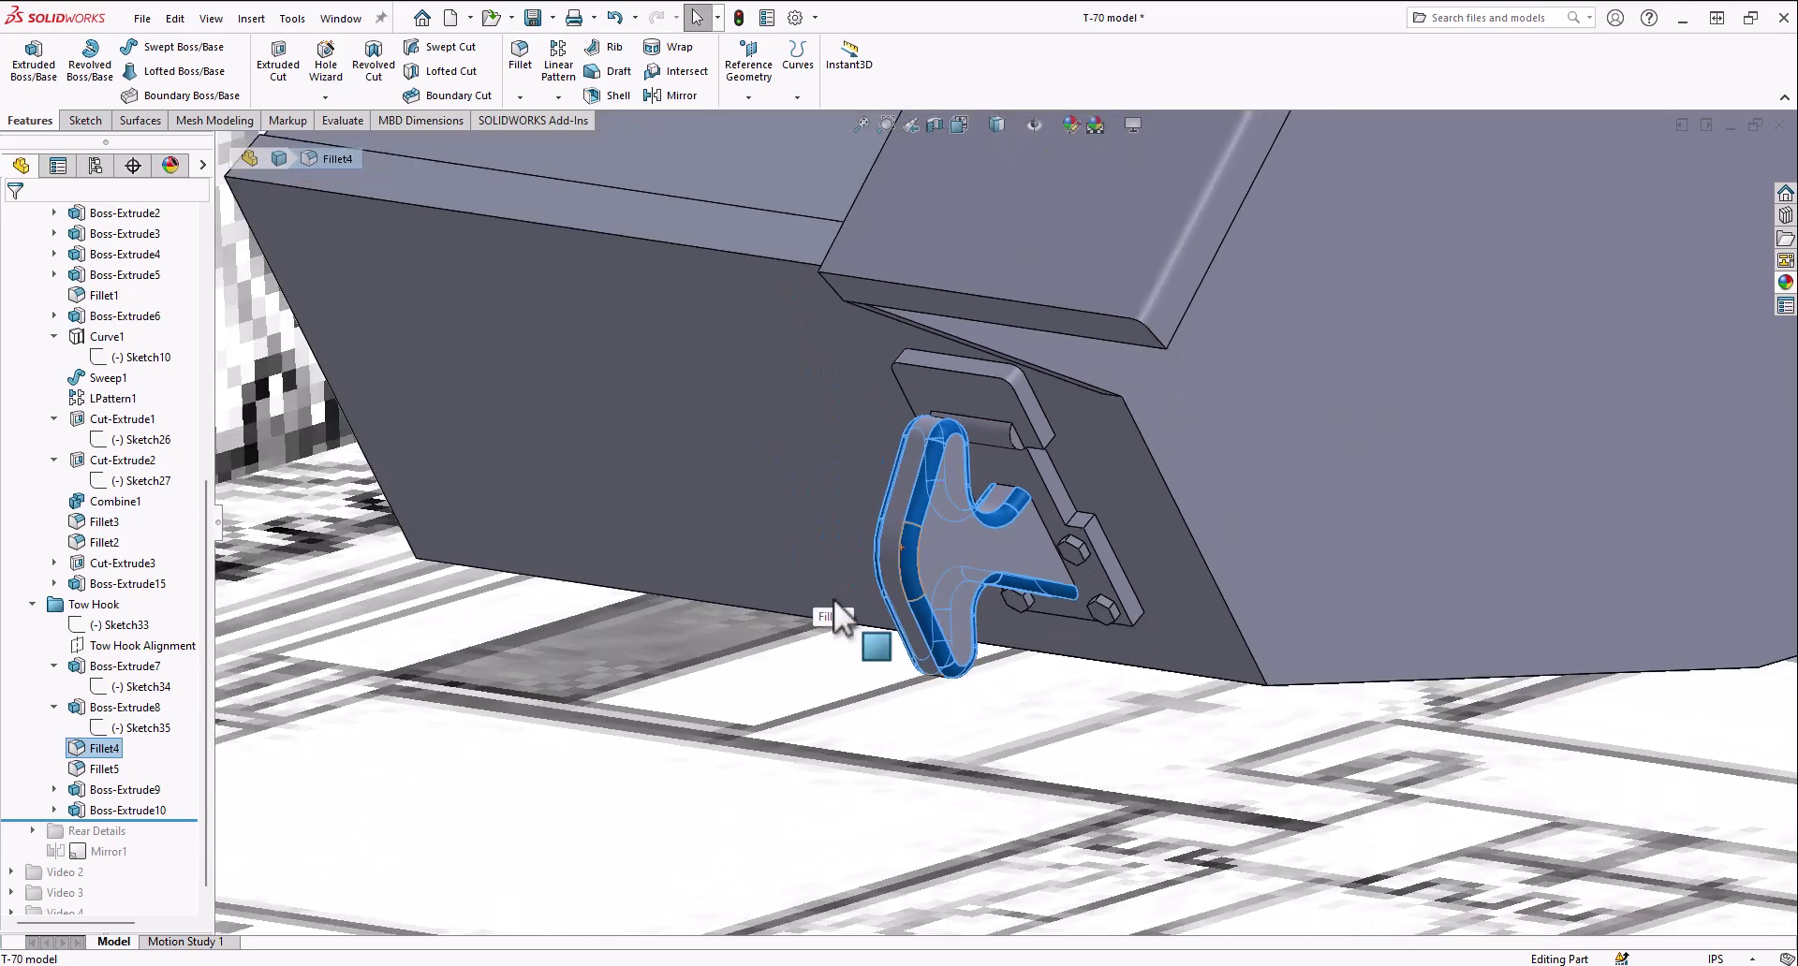
{"action": "scroll", "coordinate": [981, 587], "scroll_direction": "down", "scroll_amount": 4}
{"action": "scroll", "coordinate": [1054, 573], "scroll_direction": "down", "scroll_amount": 2}
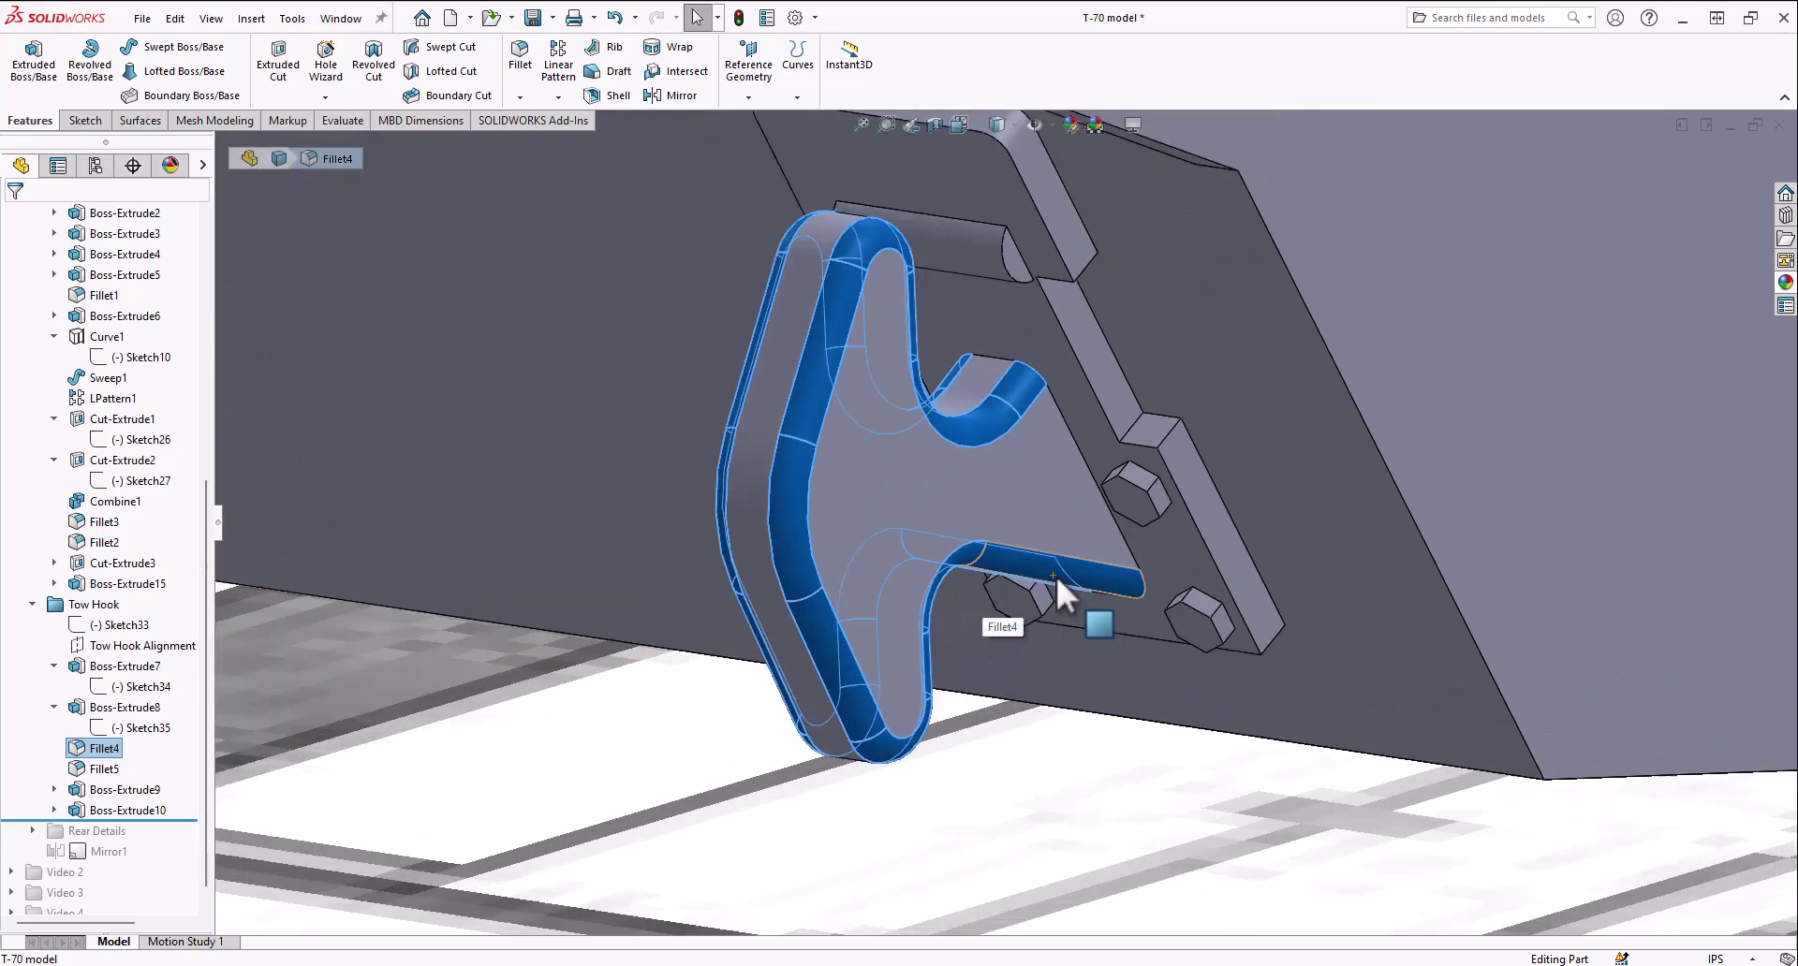
Highlight Fillet5, Boss-Extrude9 and Boss-Extrude10 to examine the tow hook plate's rounded corners, the bar above the hook and the bolts
{"action": "scroll", "coordinate": [1055, 573], "scroll_direction": "up", "scroll_amount": 3}
{"action": "left_click", "coordinate": [101, 770]}
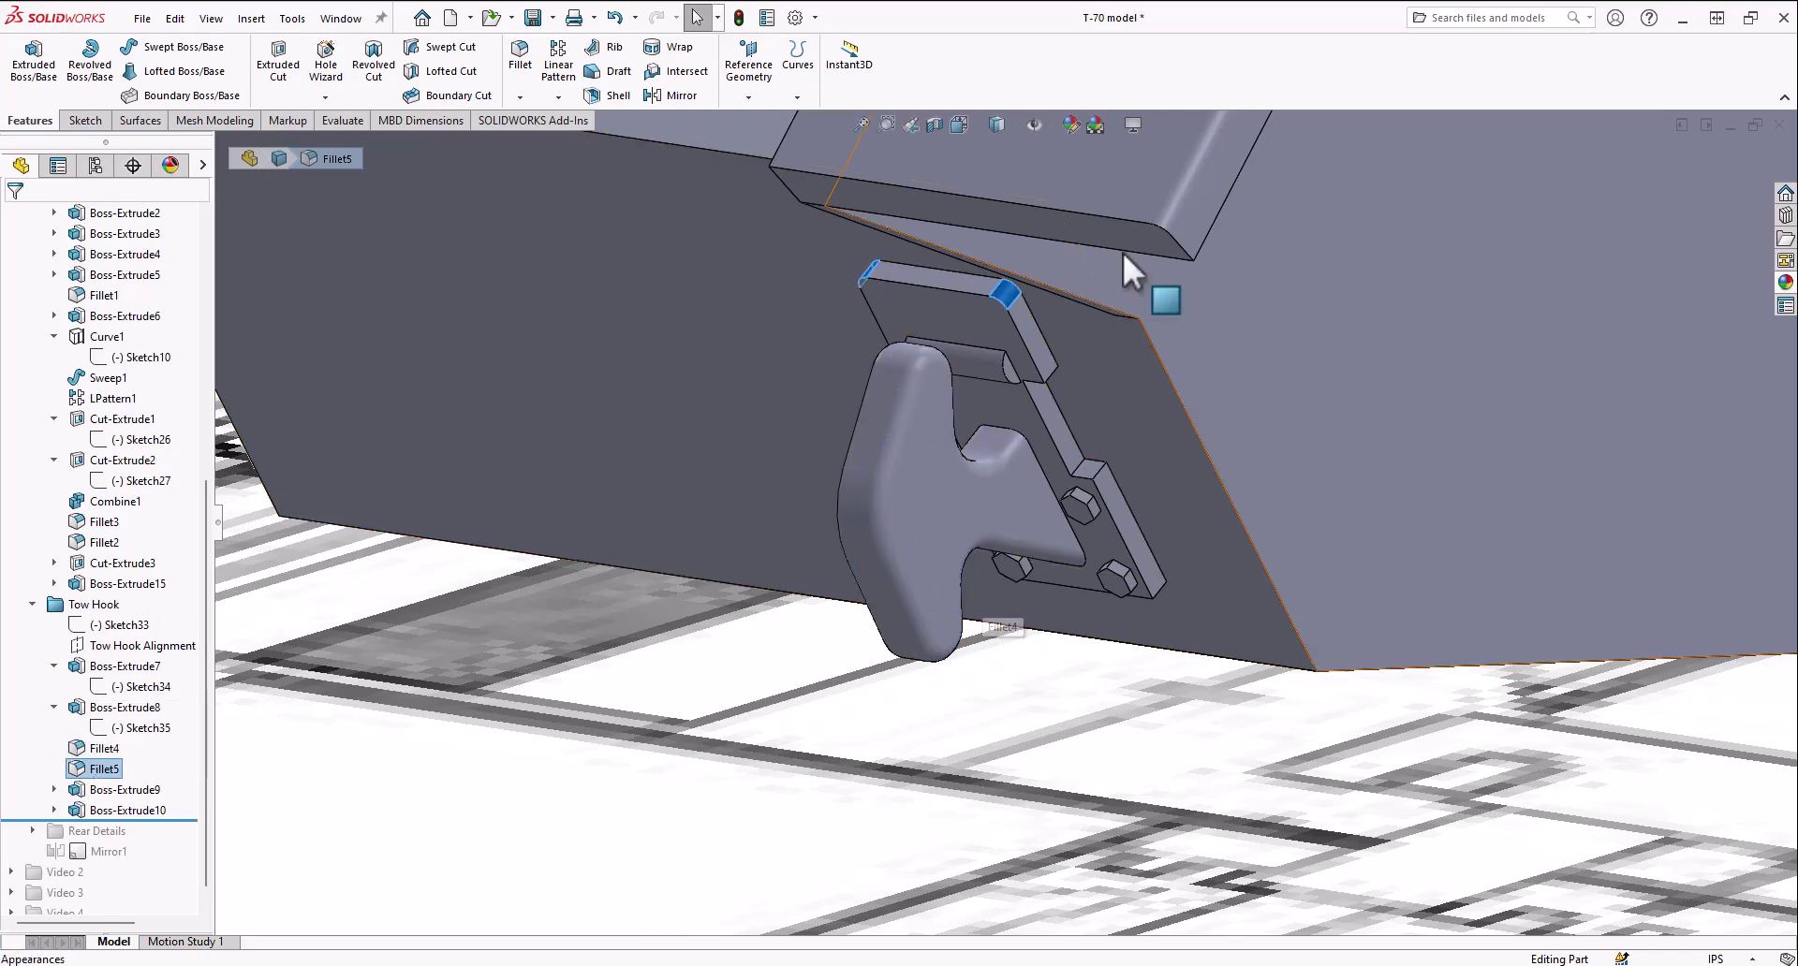
{"action": "left_click", "coordinate": [139, 789]}
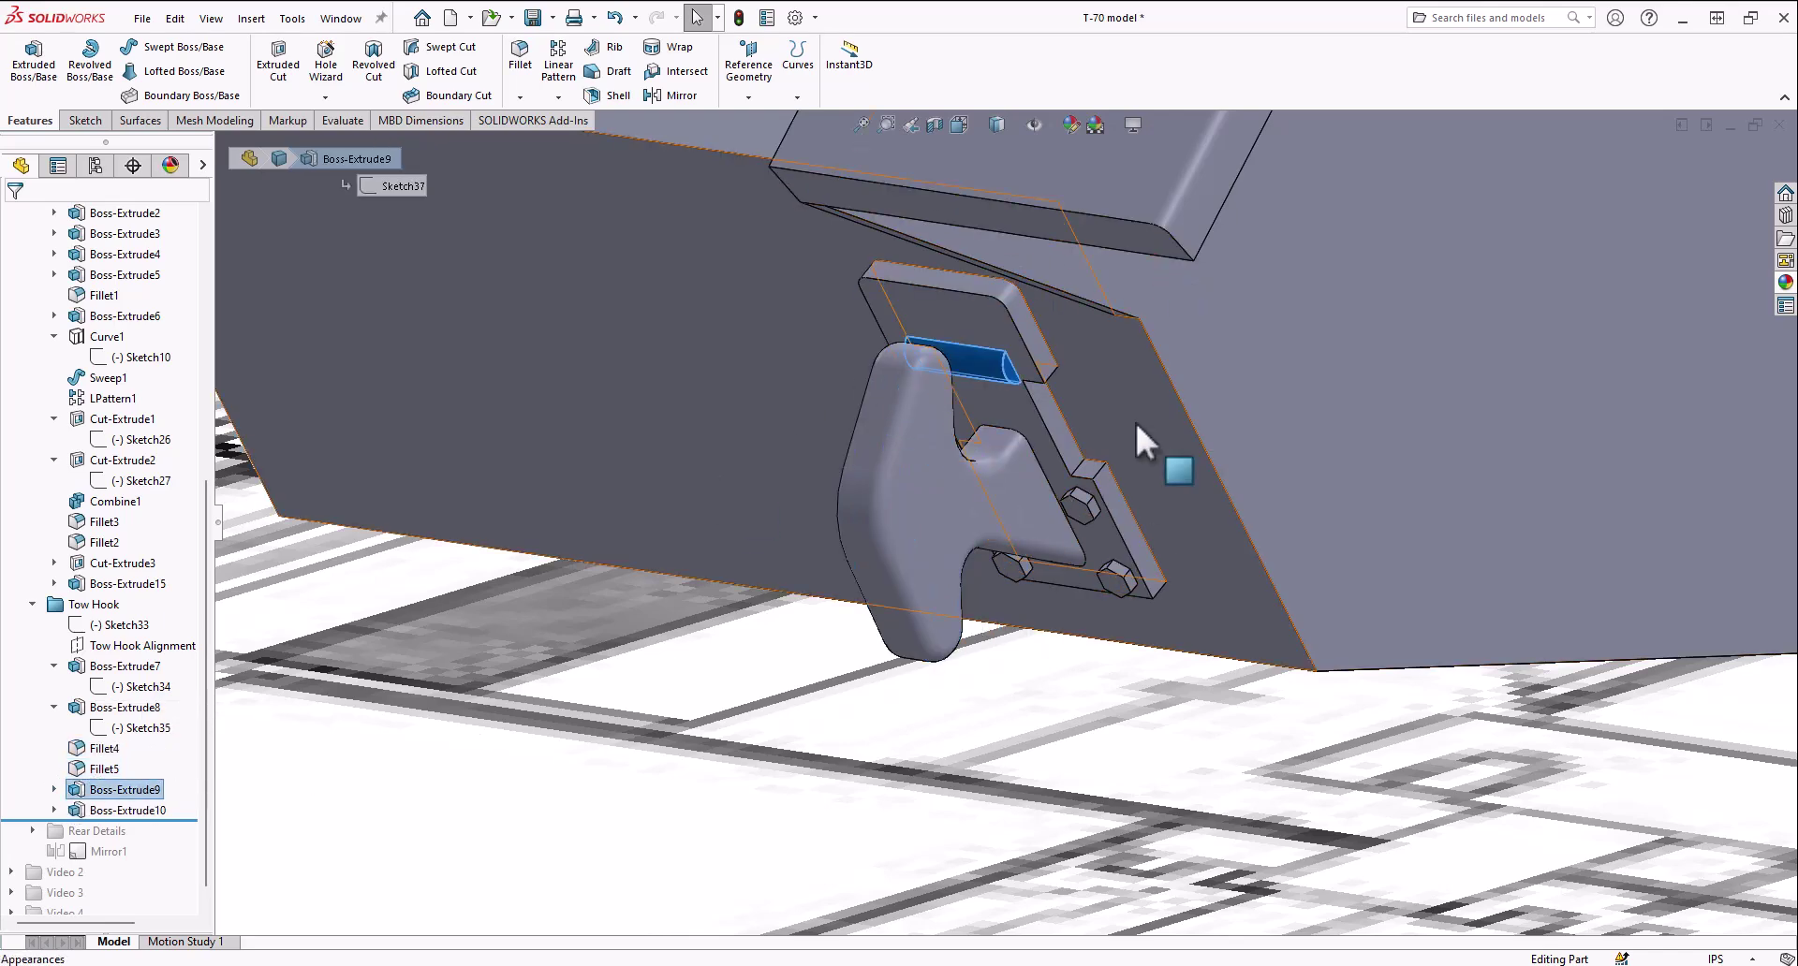
{"action": "left_click", "coordinate": [128, 810]}
{"action": "middle_click_drag", "start_coordinate": [1028, 552], "coordinate": [459, 655]}
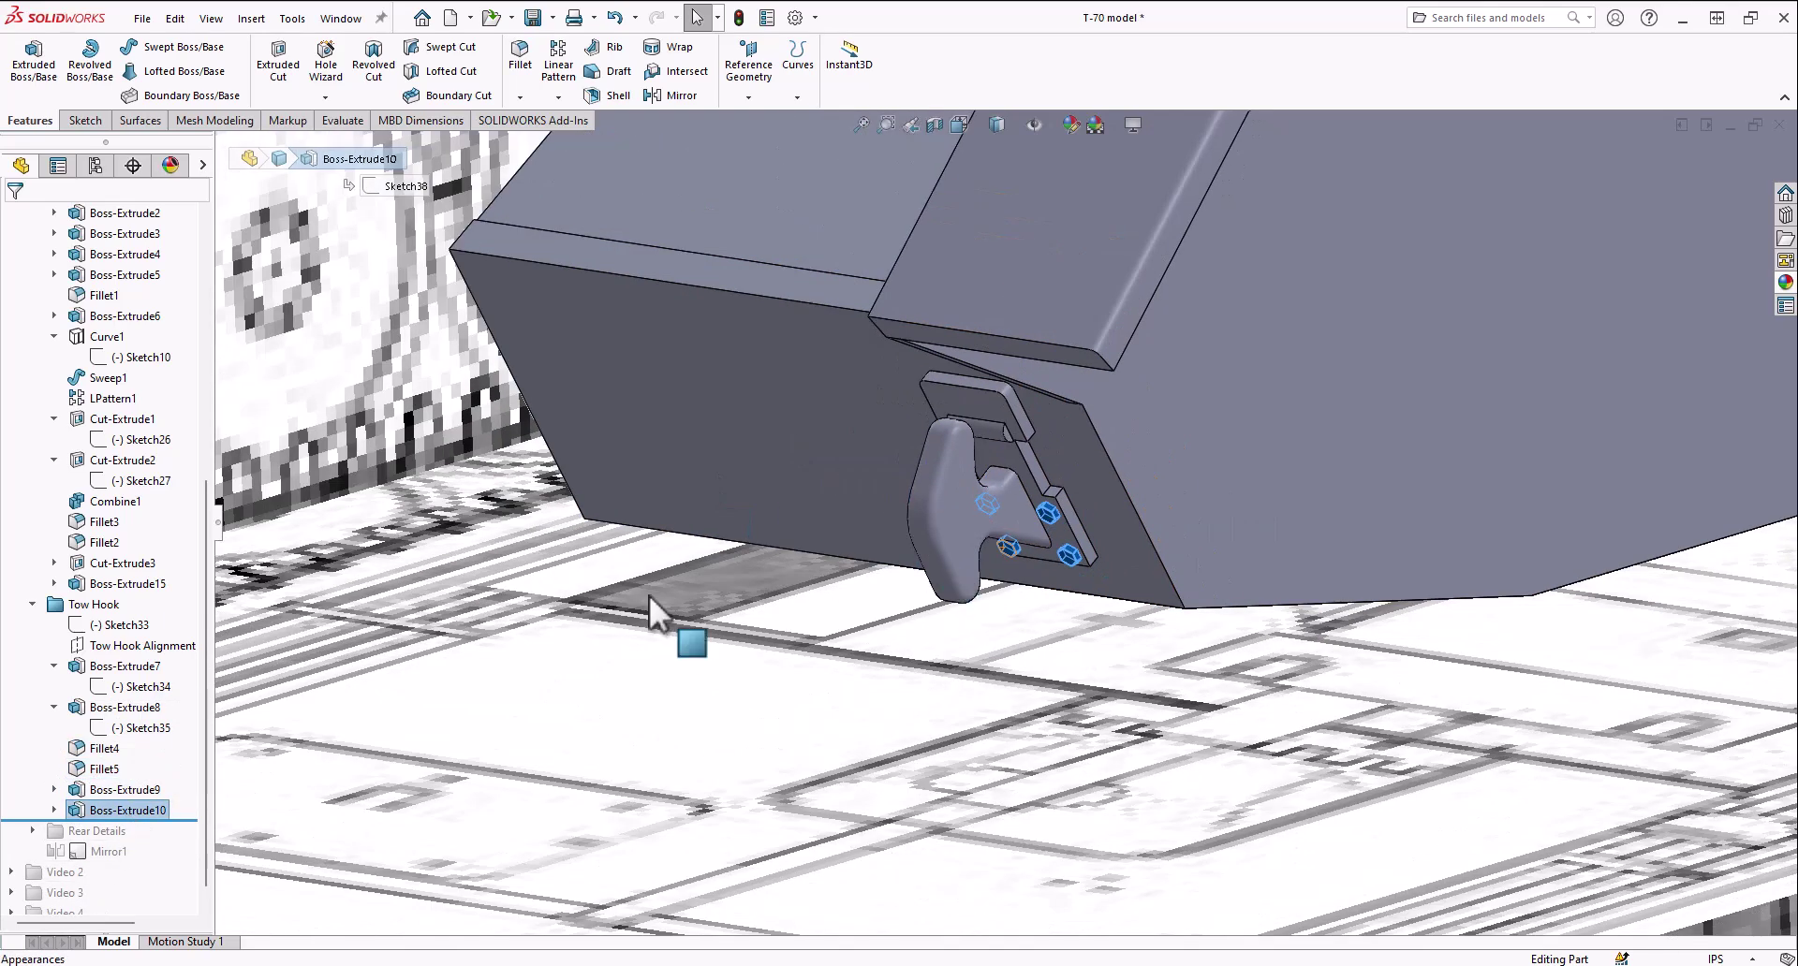
Collapse the Tow Hook folder and examine the hook's placement on the whole hull against the schematics
{"action": "left_click", "coordinate": [32, 603]}
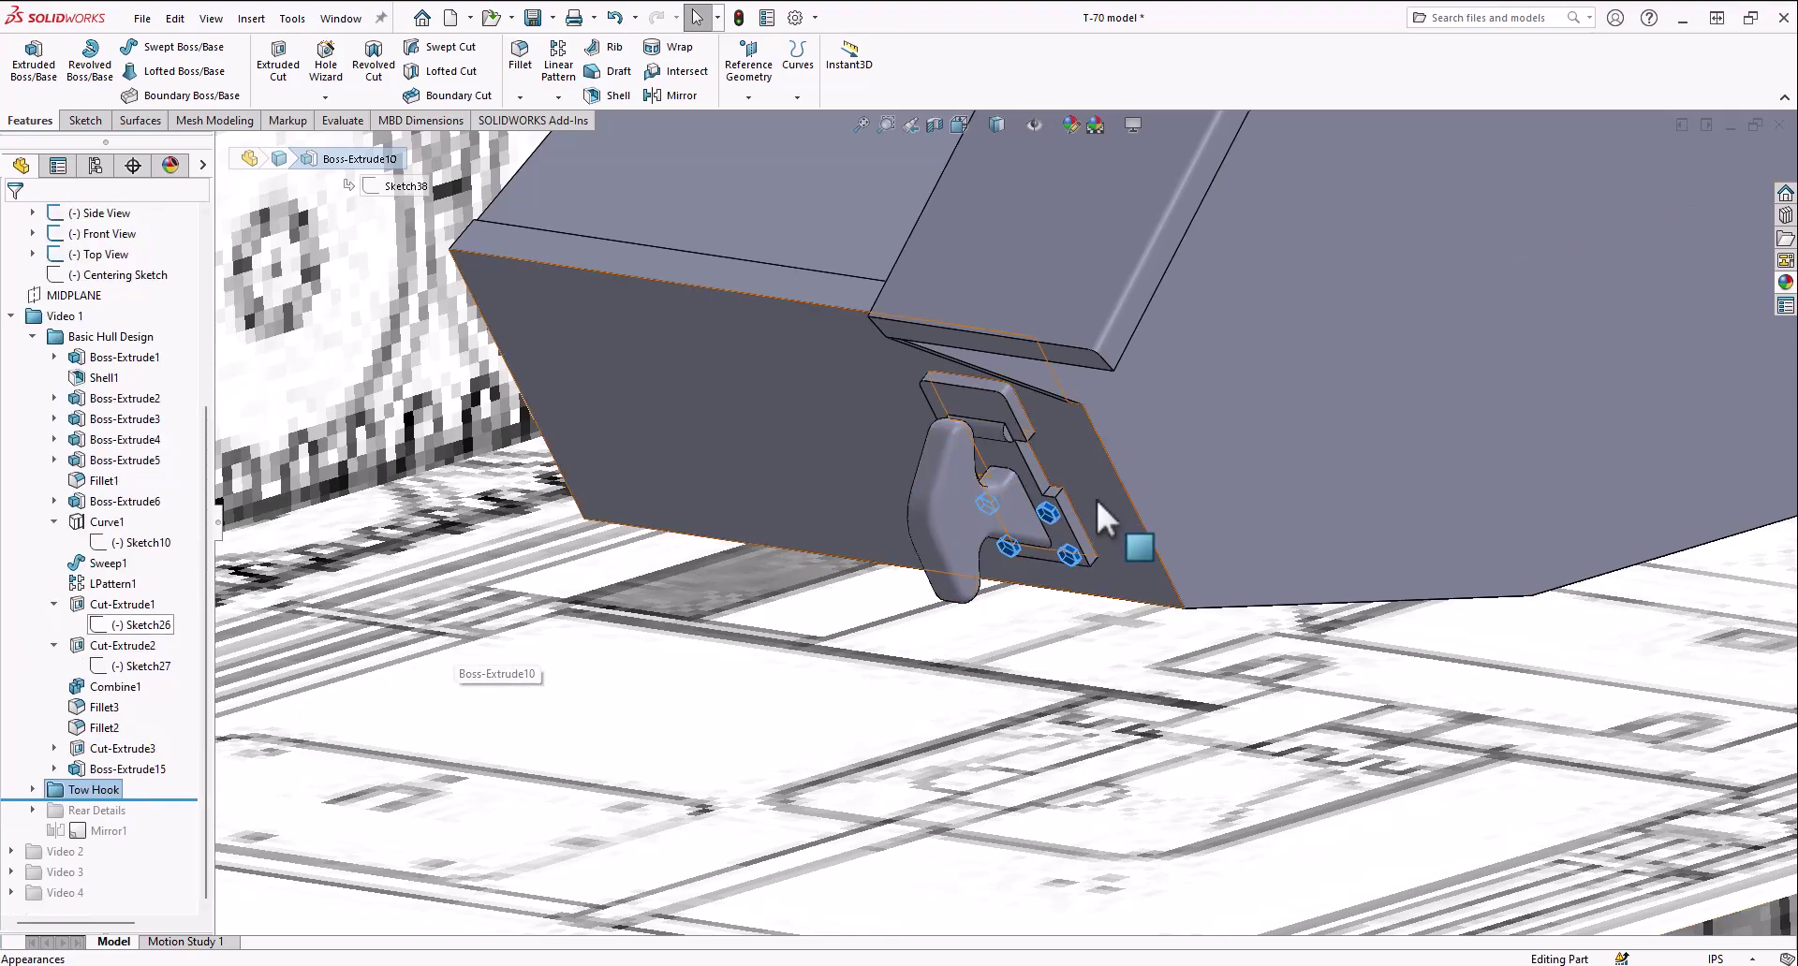
{"action": "scroll", "coordinate": [1098, 497], "scroll_direction": "up", "scroll_amount": 10}
{"action": "scroll", "coordinate": [1007, 518], "scroll_direction": "up", "scroll_amount": 1}
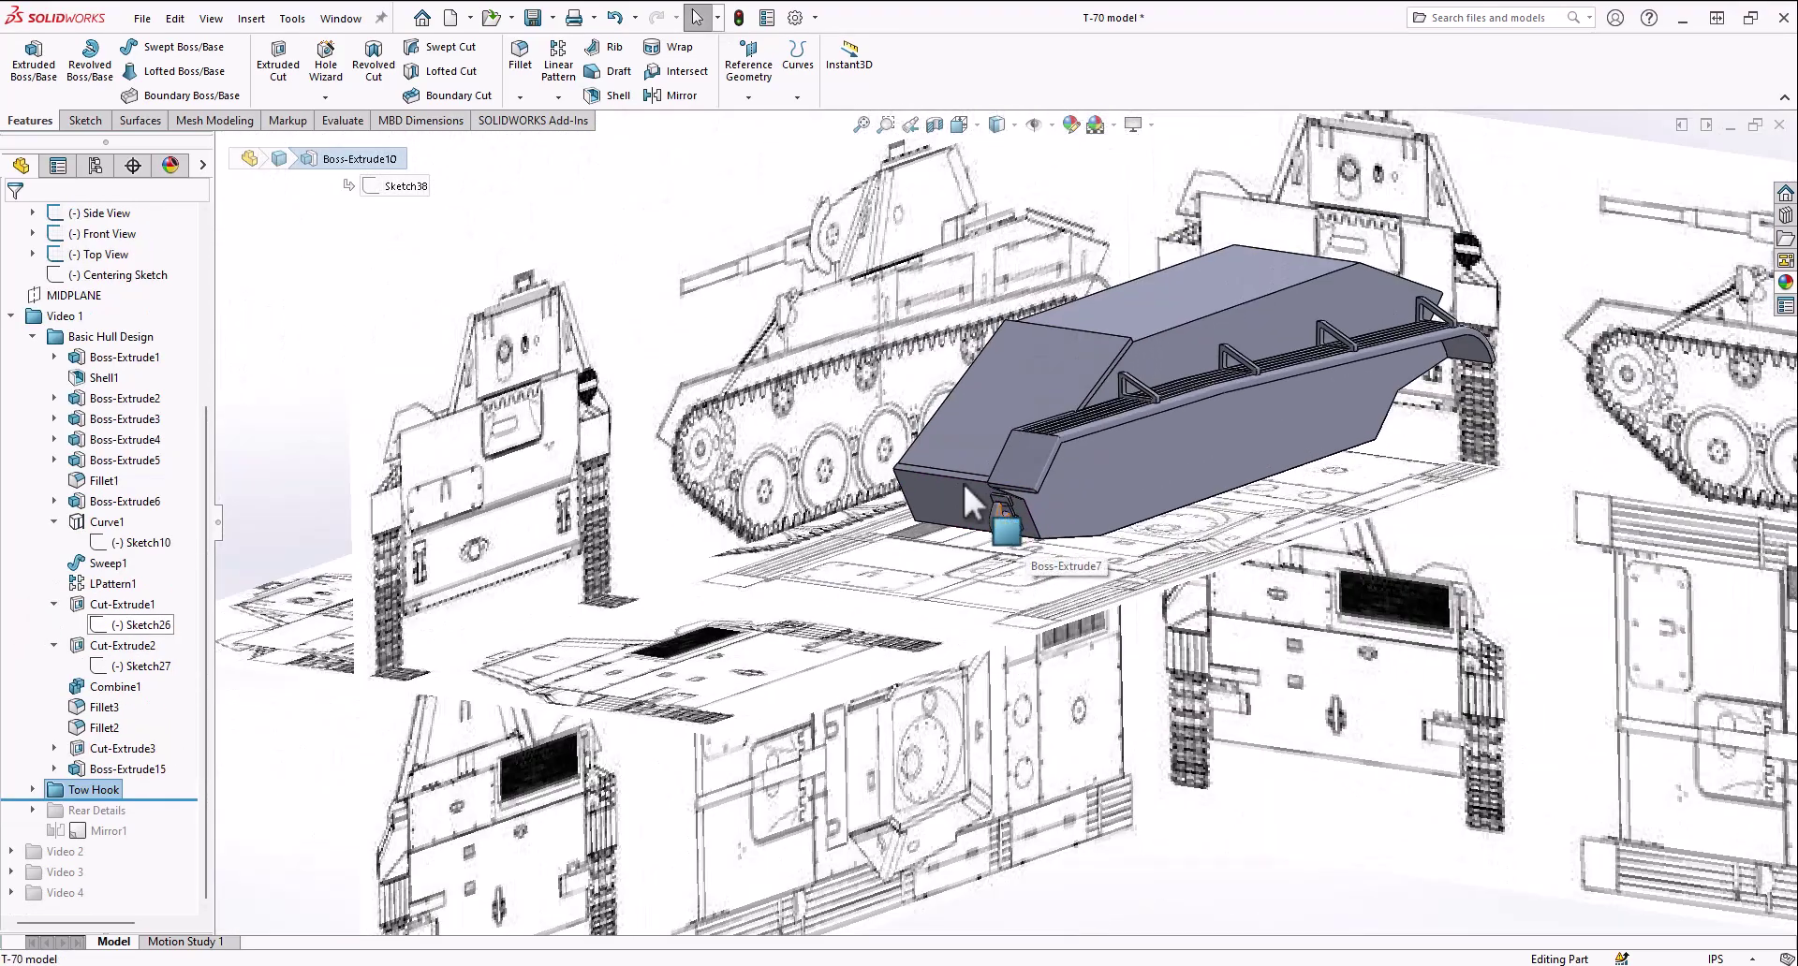
{"action": "scroll", "coordinate": [1341, 440], "scroll_direction": "down", "scroll_amount": 2}
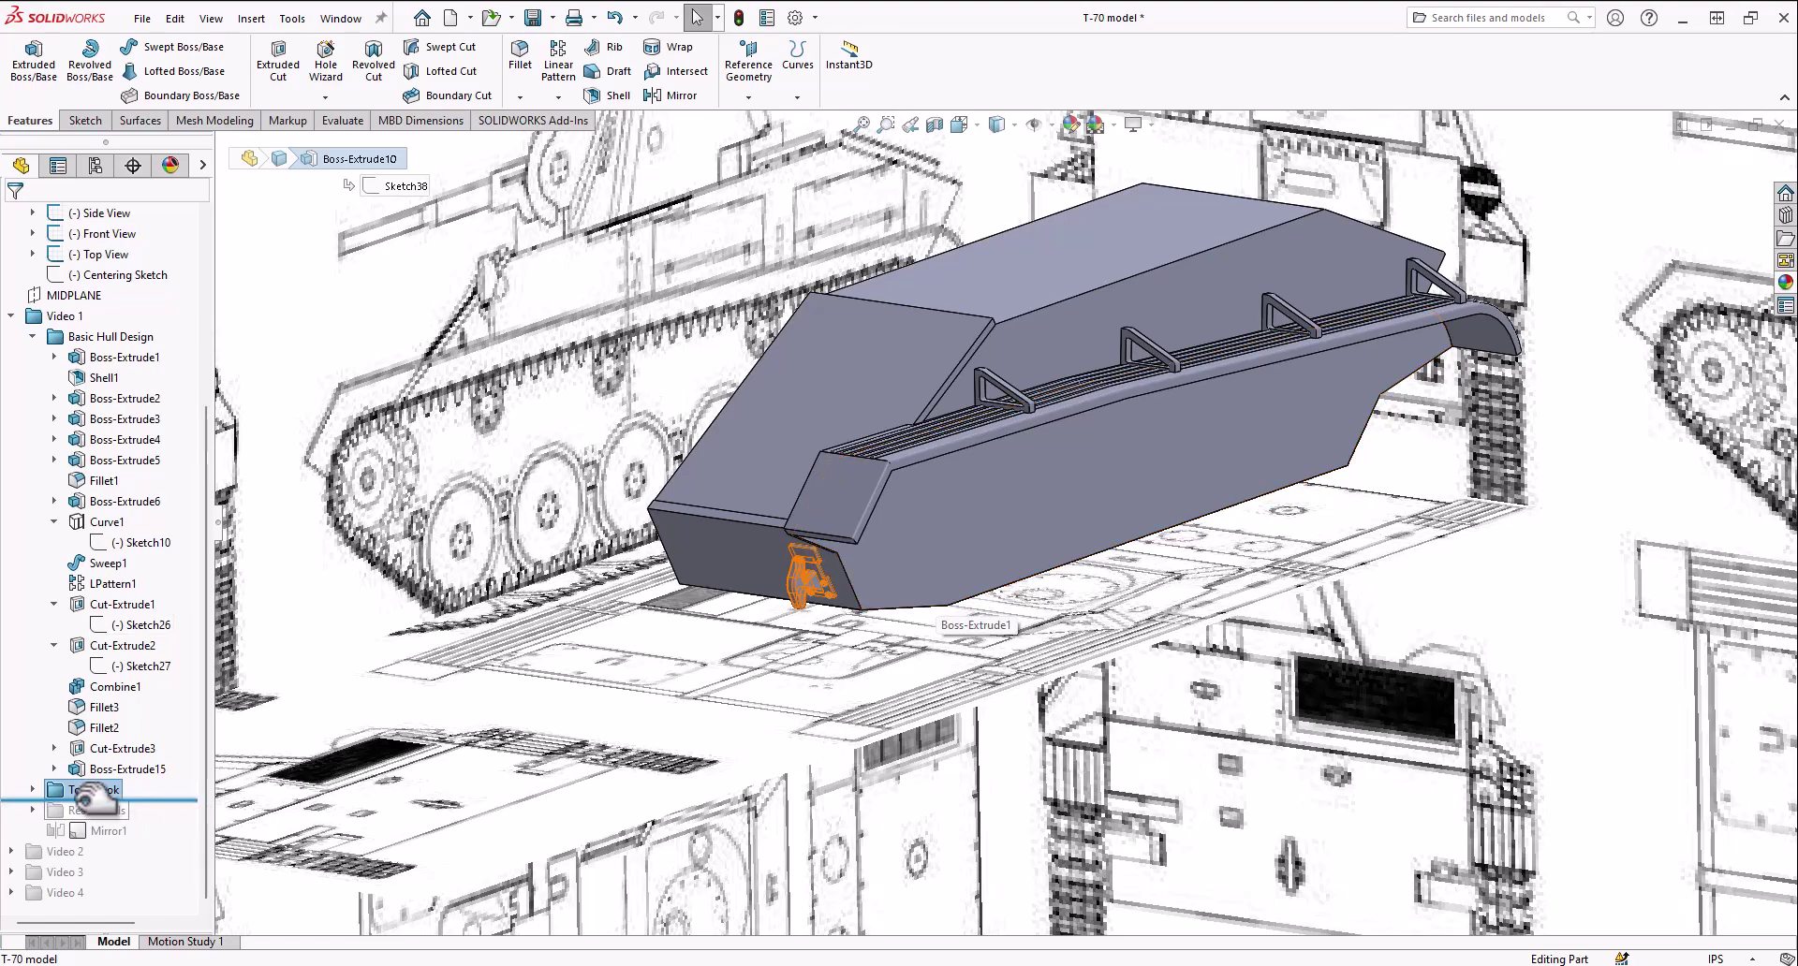
Roll the model forward past the Rear Details folder and examine the bolted plate with two round covers on the hull
{"action": "left_click_drag", "start_coordinate": [89, 815], "coordinate": [90, 817]}
{"action": "scroll", "coordinate": [1008, 528], "scroll_direction": "up", "scroll_amount": 4}
{"action": "middle_click_drag", "start_coordinate": [1093, 417], "coordinate": [1106, 454]}
{"action": "scroll", "coordinate": [1119, 384], "scroll_direction": "down", "scroll_amount": 10}
{"action": "middle_click_drag", "start_coordinate": [788, 419], "coordinate": [811, 500]}
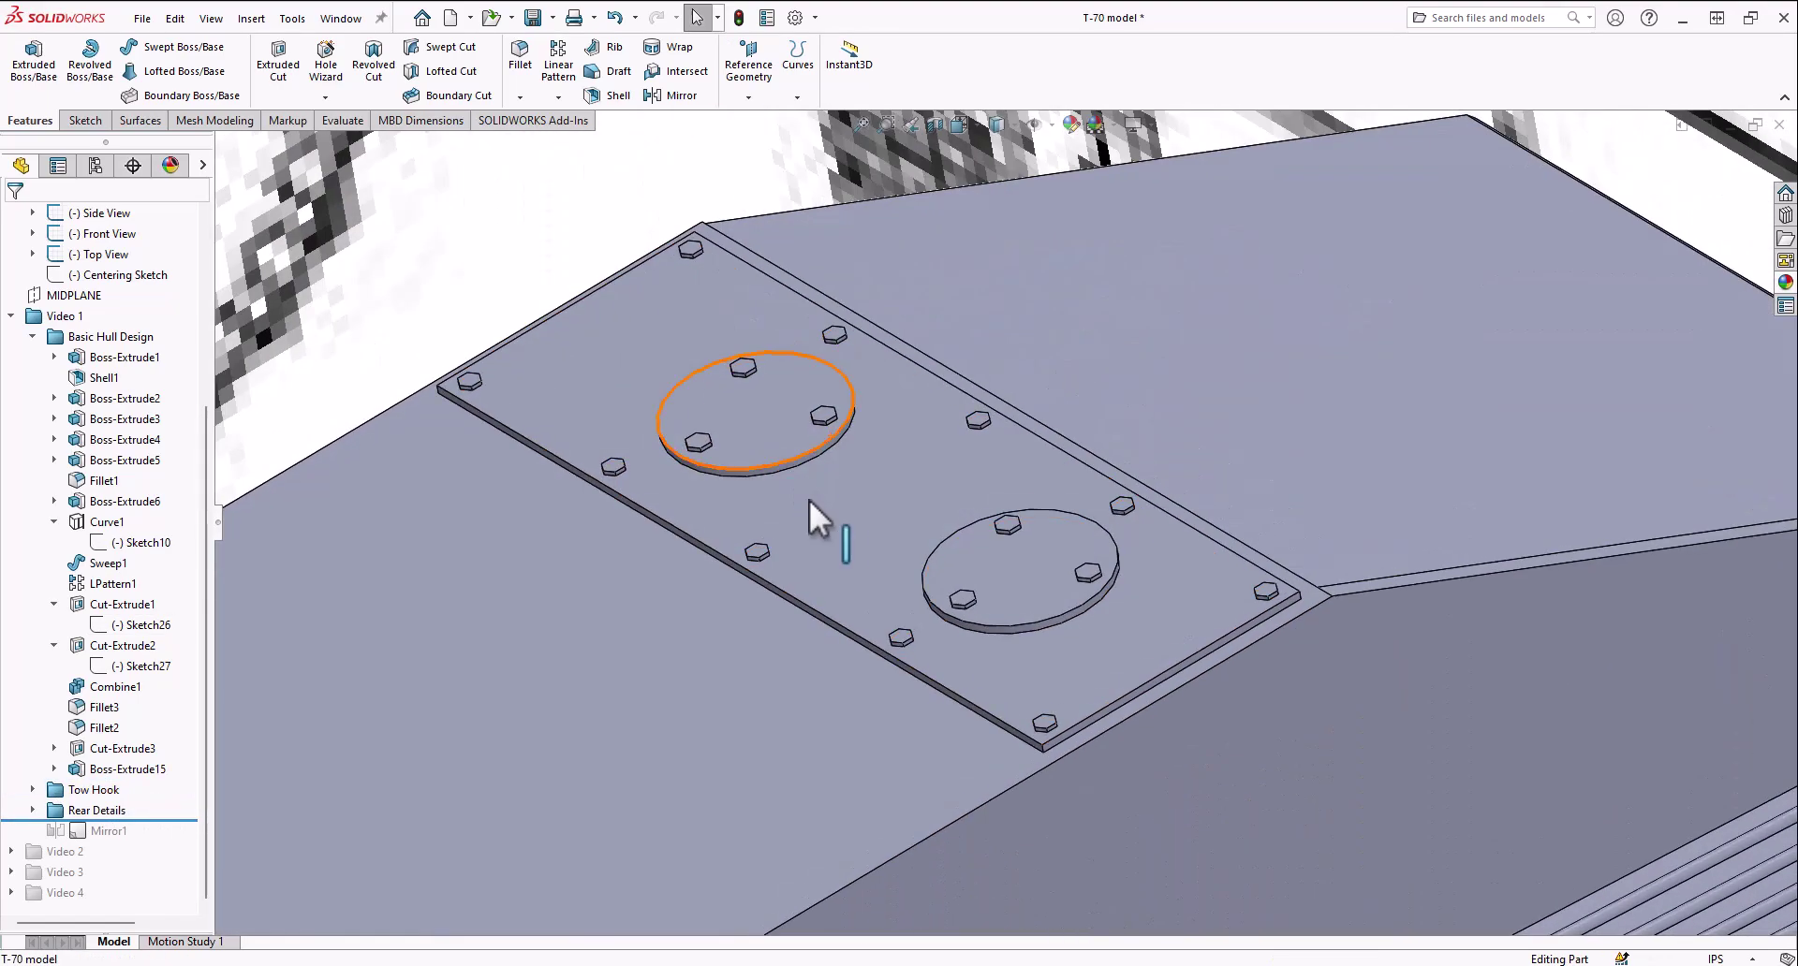
{"action": "scroll", "coordinate": [824, 505], "scroll_direction": "up", "scroll_amount": 2}
{"action": "scroll", "coordinate": [834, 507], "scroll_direction": "down", "scroll_amount": 1}
Expand the Rear Details folder and highlight Boss-Extrude14 and its Sketch43 to examine the bolts around the plate's border
{"action": "left_click", "coordinate": [34, 811]}
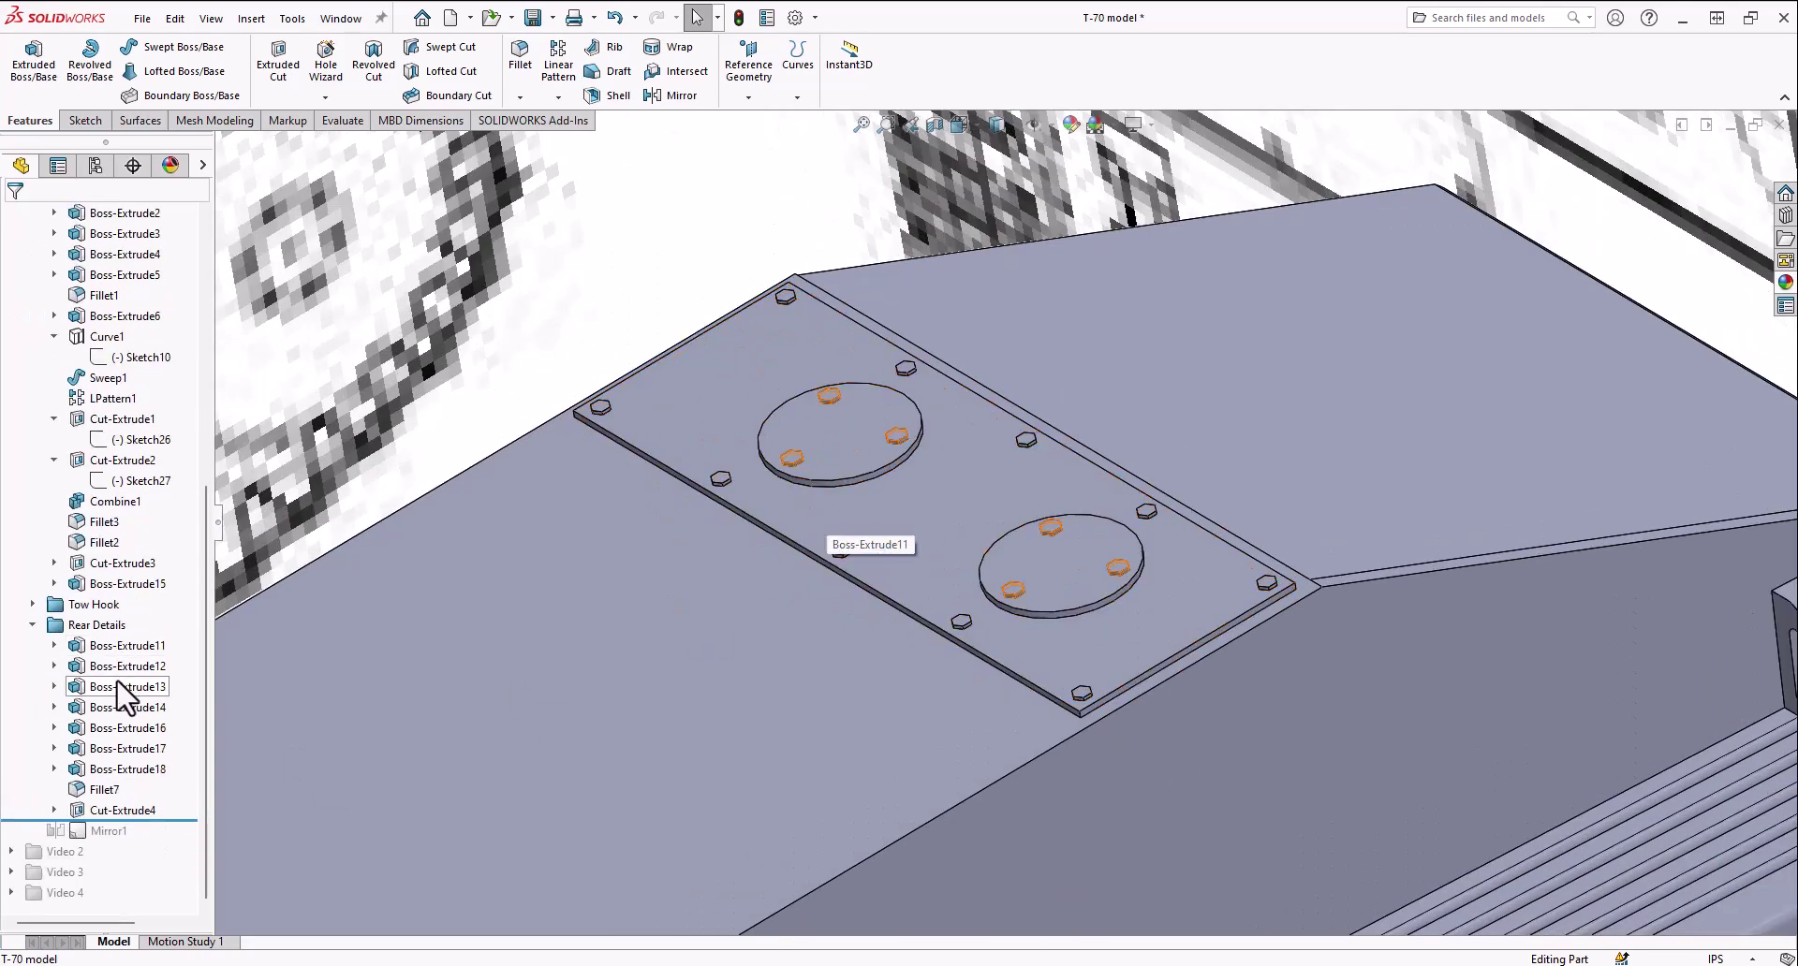
{"action": "left_click", "coordinate": [122, 709]}
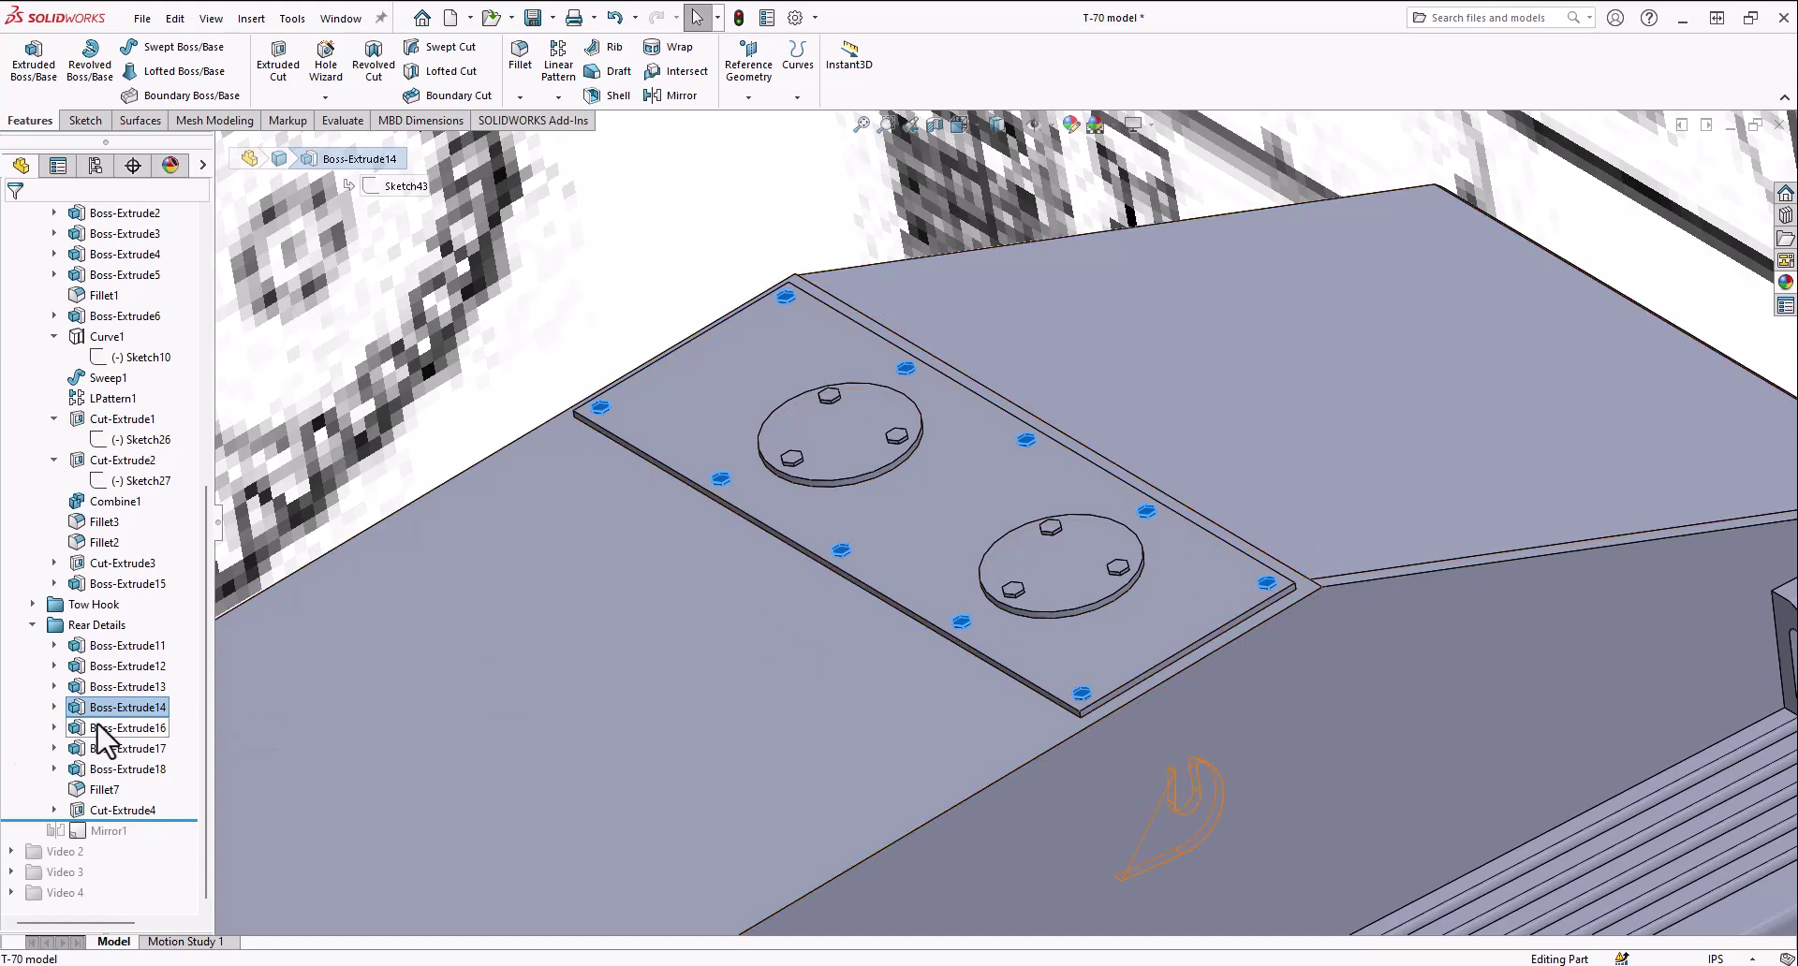
{"action": "left_click", "coordinate": [53, 707]}
{"action": "left_click", "coordinate": [105, 728]}
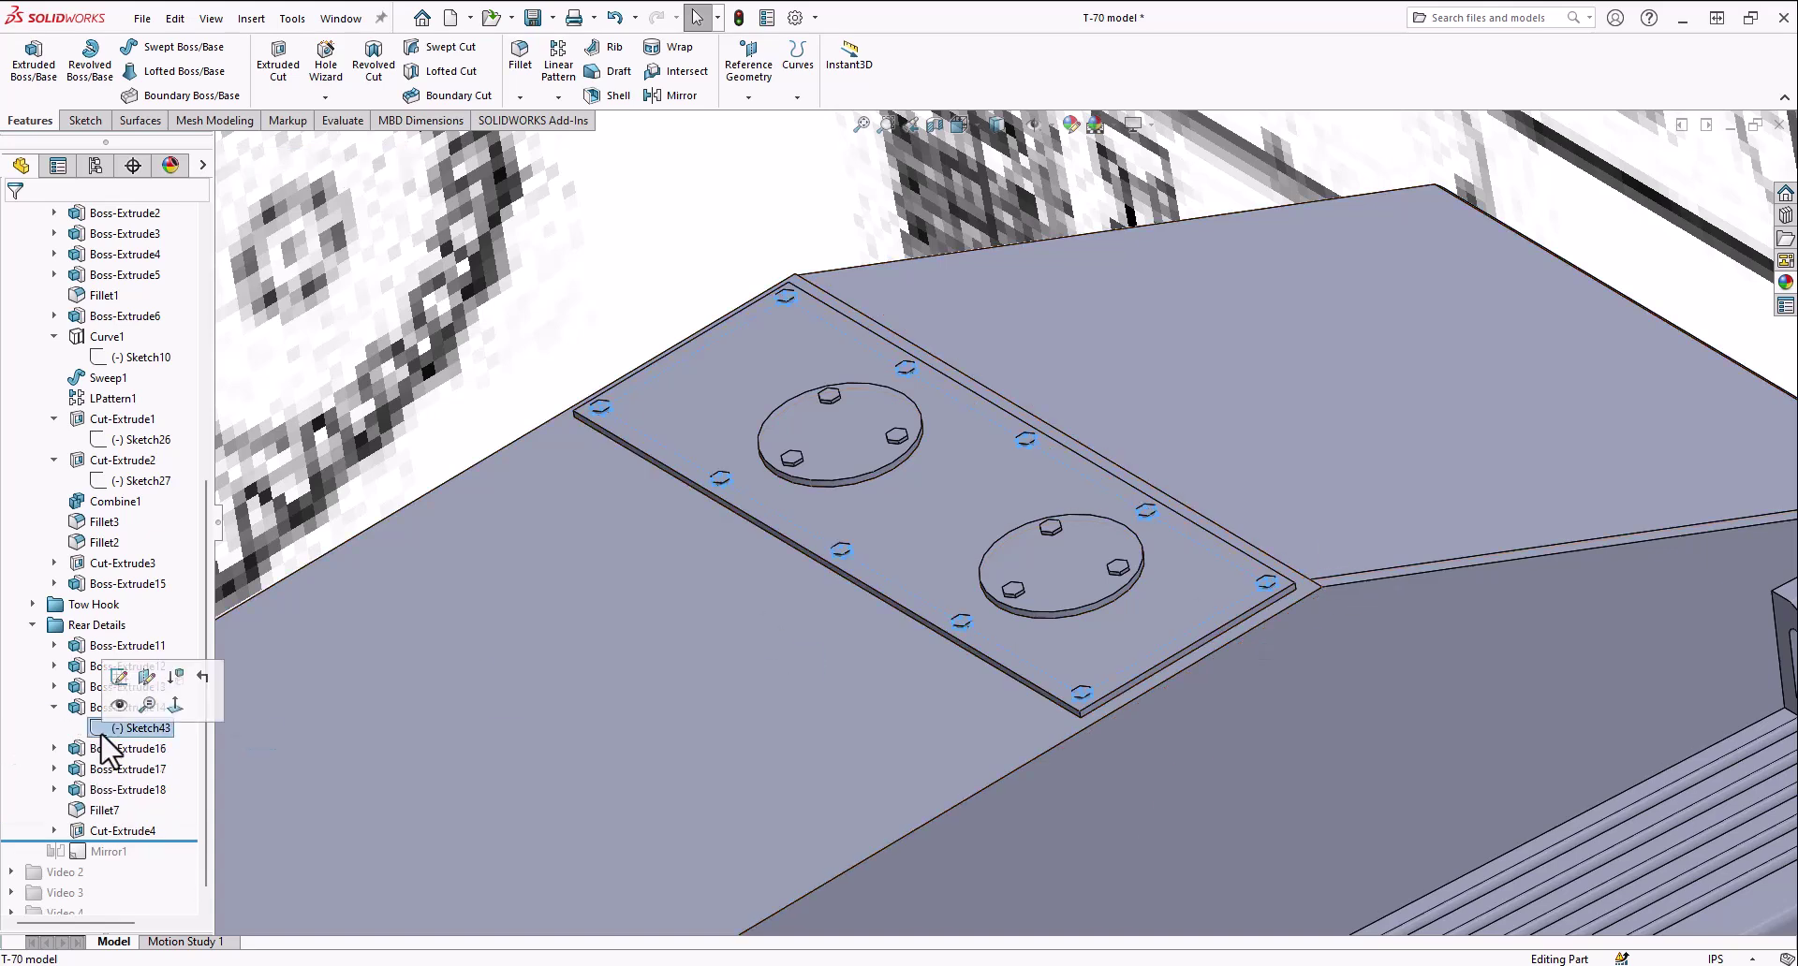
Expand Boss-Extrude16 and highlight Sketch45 to examine the rear hook's profile against its mounting plate and hull
{"action": "left_click", "coordinate": [54, 748]}
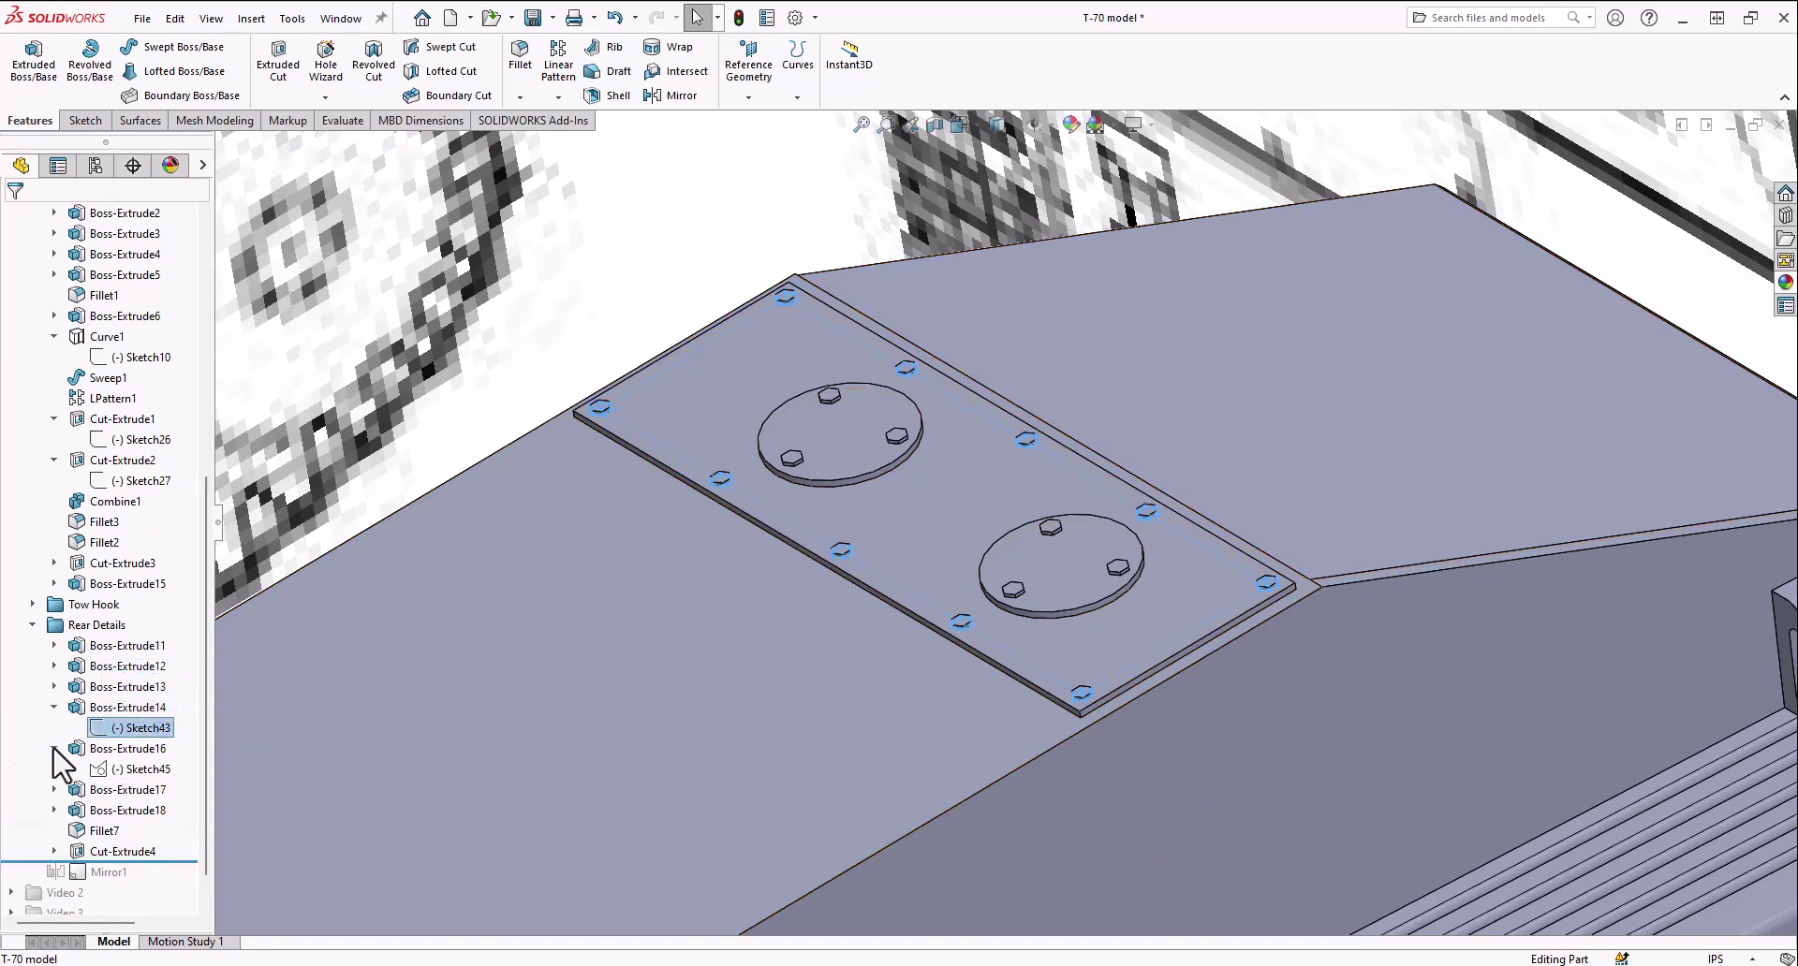
{"action": "left_click", "coordinate": [107, 773]}
{"action": "scroll", "coordinate": [1001, 722], "scroll_direction": "up", "scroll_amount": 4}
{"action": "middle_click_drag", "start_coordinate": [1002, 722], "coordinate": [913, 603]}
{"action": "scroll", "coordinate": [914, 603], "scroll_direction": "up", "scroll_amount": 2}
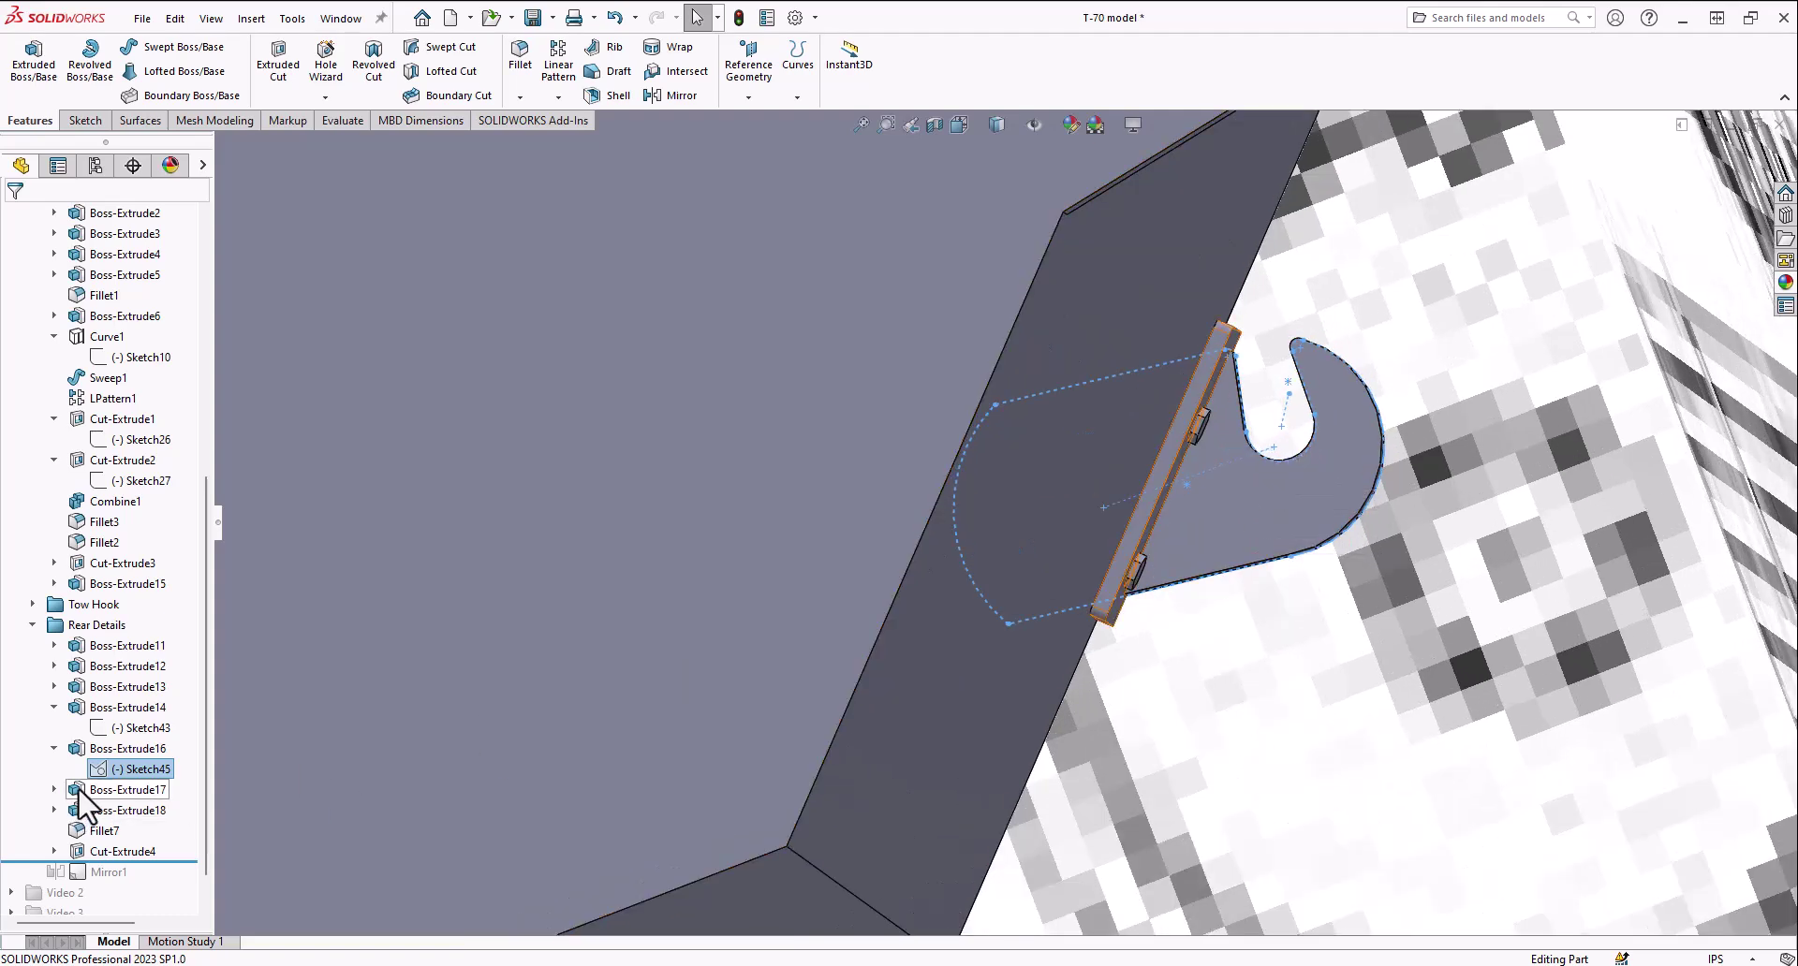
{"action": "scroll", "coordinate": [1395, 487], "scroll_direction": "down", "scroll_amount": 1}
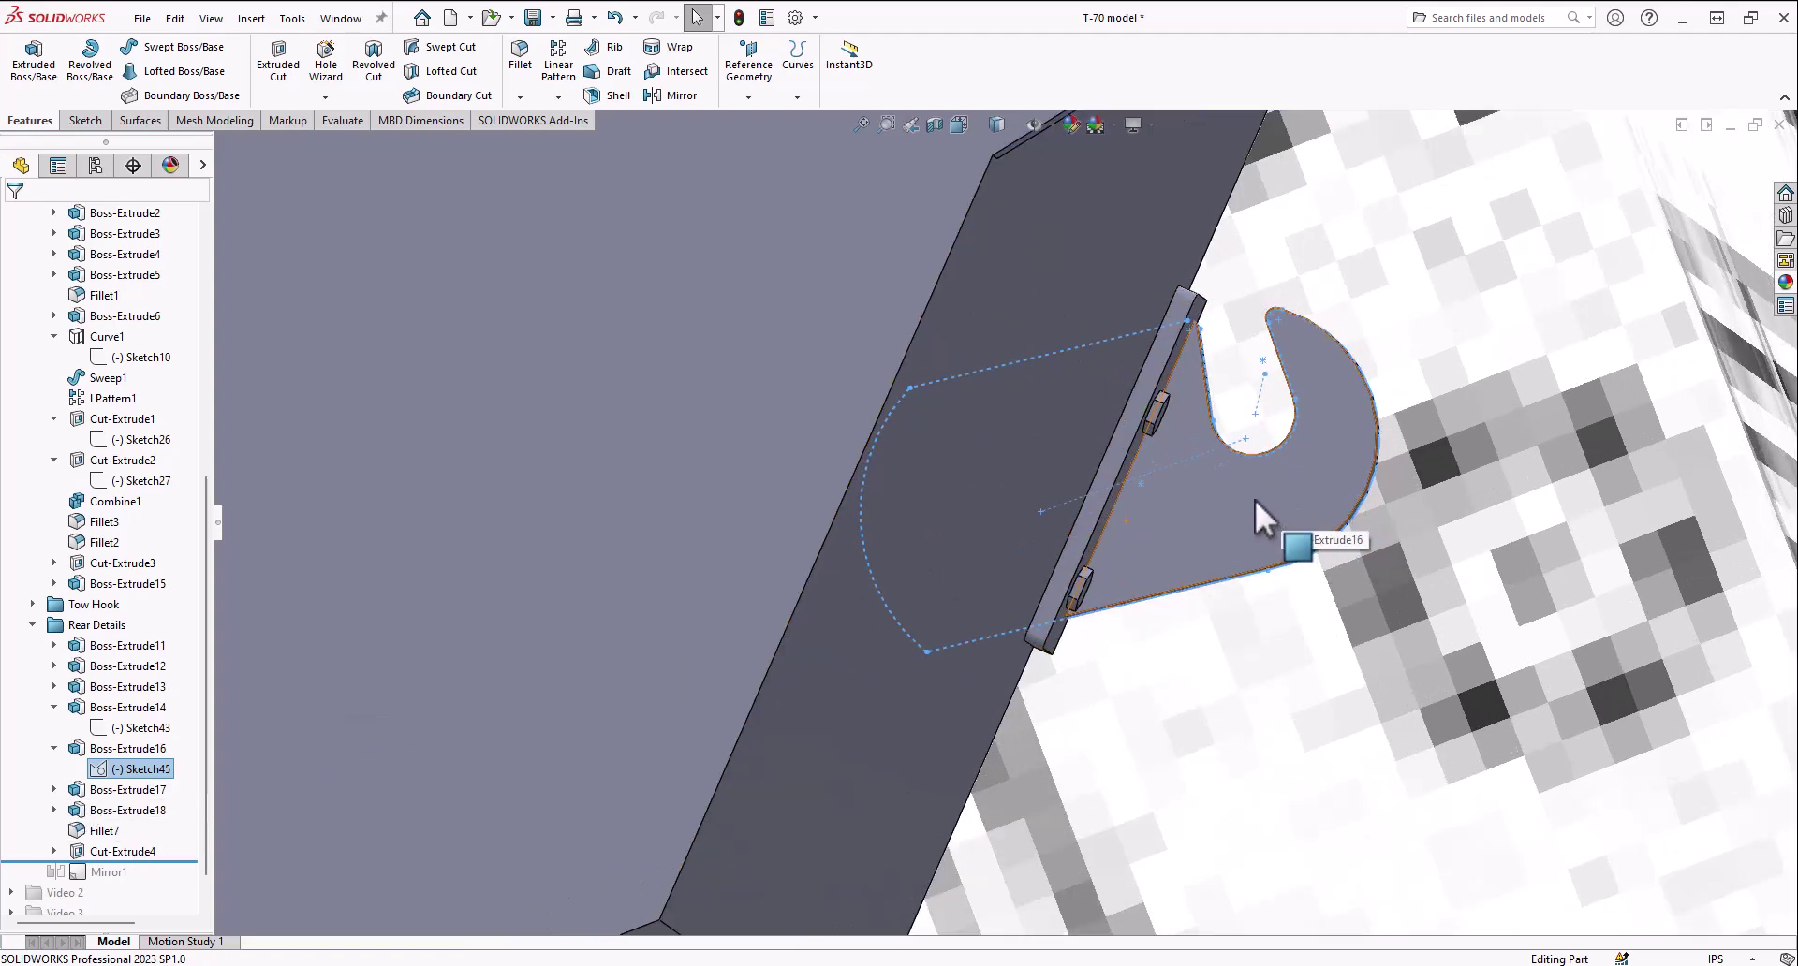
Hide the Side View, Front View and Top View schematic sketches
{"action": "scroll", "coordinate": [1101, 487], "scroll_direction": "up", "scroll_amount": 3}
{"action": "middle_click_drag", "start_coordinate": [1101, 488], "coordinate": [1111, 509]}
{"action": "scroll", "coordinate": [1110, 508], "scroll_direction": "up", "scroll_amount": 6}
{"action": "middle_click_drag", "start_coordinate": [922, 500], "coordinate": [1136, 401]}
{"action": "scroll", "coordinate": [85, 533], "scroll_direction": "up", "scroll_amount": 8}
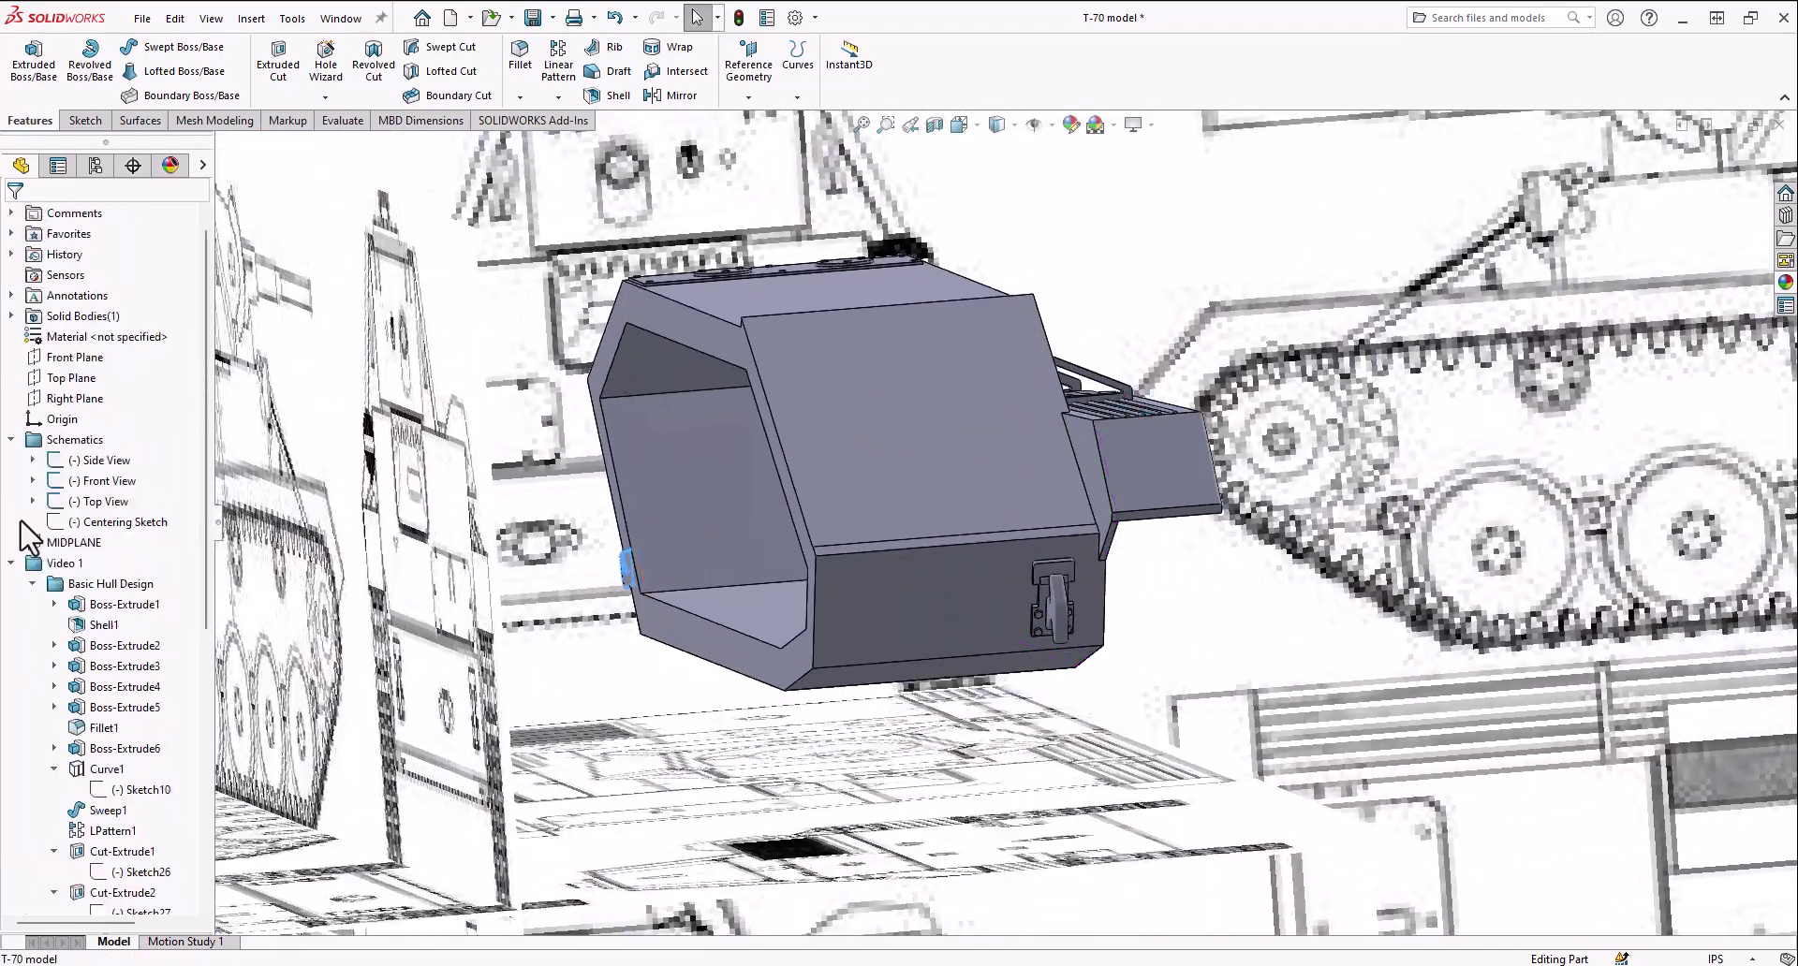
{"action": "left_click", "coordinate": [93, 521], "text": "shift"}
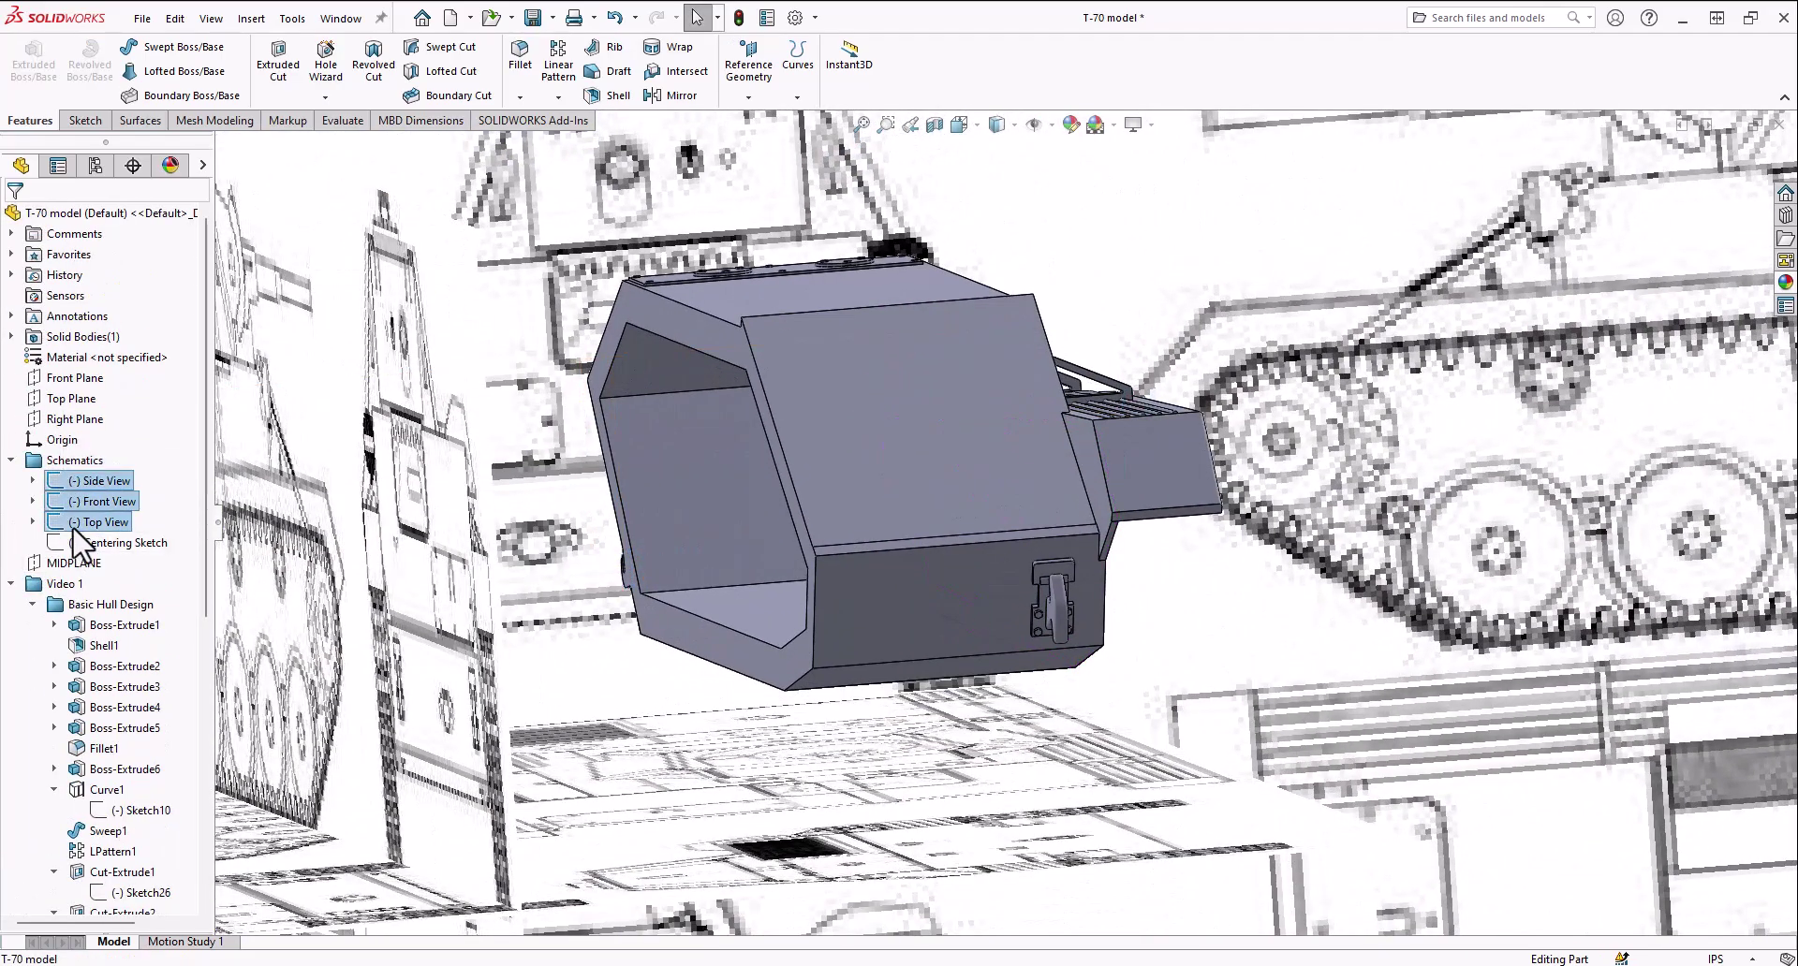
{"action": "right_click", "coordinate": [93, 521]}
{"action": "left_click", "coordinate": [91, 502]}
Examine the rear hook, fender and round-cover plate, and inspect the half hull from the rear, side and front
{"action": "mouse_move", "coordinate": [621, 599]}
{"action": "middle_mouse_down"}
{"action": "mouse_move", "coordinate": [854, 510]}
{"action": "mouse_move", "coordinate": [796, 562]}
{"action": "mouse_move", "coordinate": [870, 567]}
{"action": "mouse_move", "coordinate": [970, 533]}
{"action": "mouse_move", "coordinate": [806, 574]}
{"action": "mouse_move", "coordinate": [839, 582]}
{"action": "mouse_move", "coordinate": [773, 526]}
{"action": "middle_mouse_up"}
{"action": "scroll", "coordinate": [917, 545], "scroll_direction": "up", "scroll_amount": 4}
{"action": "scroll", "coordinate": [840, 582], "scroll_direction": "up", "scroll_amount": 5}
{"action": "scroll", "coordinate": [923, 560], "scroll_direction": "down", "scroll_amount": 8}
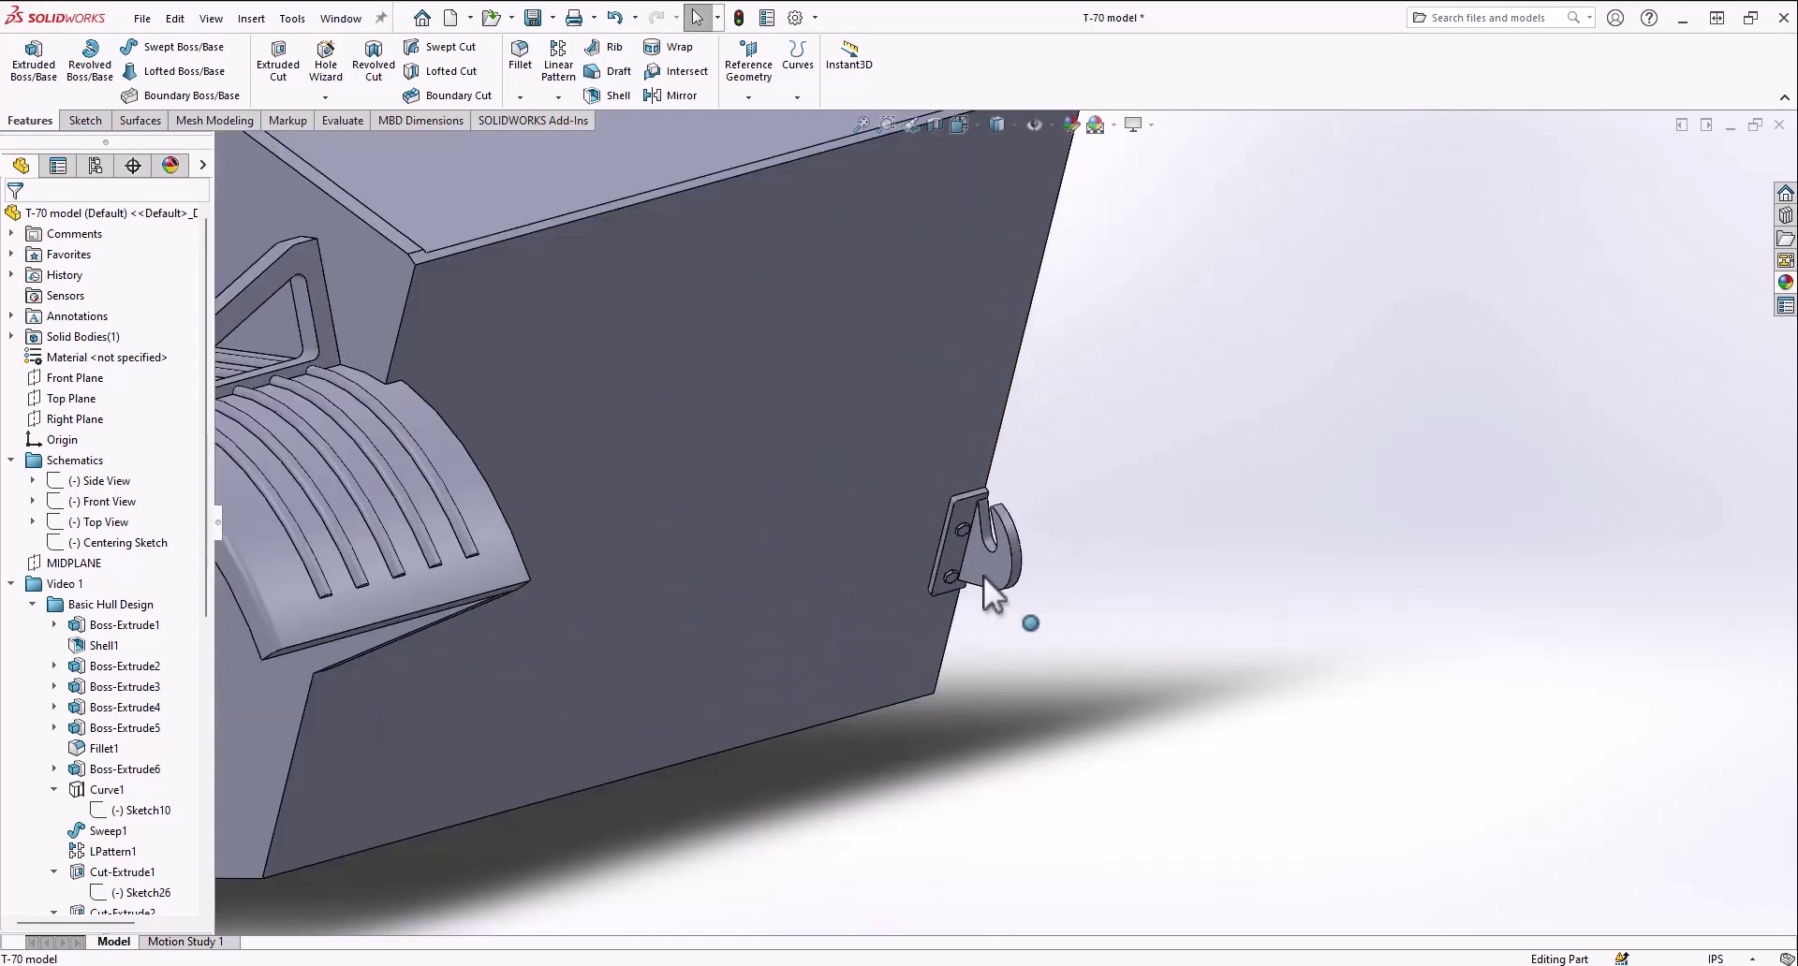
{"action": "middle_click", "coordinate": [991, 540]}
{"action": "middle_click_drag", "start_coordinate": [990, 540], "coordinate": [1036, 502]}
{"action": "scroll", "coordinate": [1047, 510], "scroll_direction": "up", "scroll_amount": 5}
{"action": "middle_click_drag", "start_coordinate": [815, 580], "coordinate": [882, 565]}
{"action": "scroll", "coordinate": [882, 565], "scroll_direction": "up", "scroll_amount": 3}
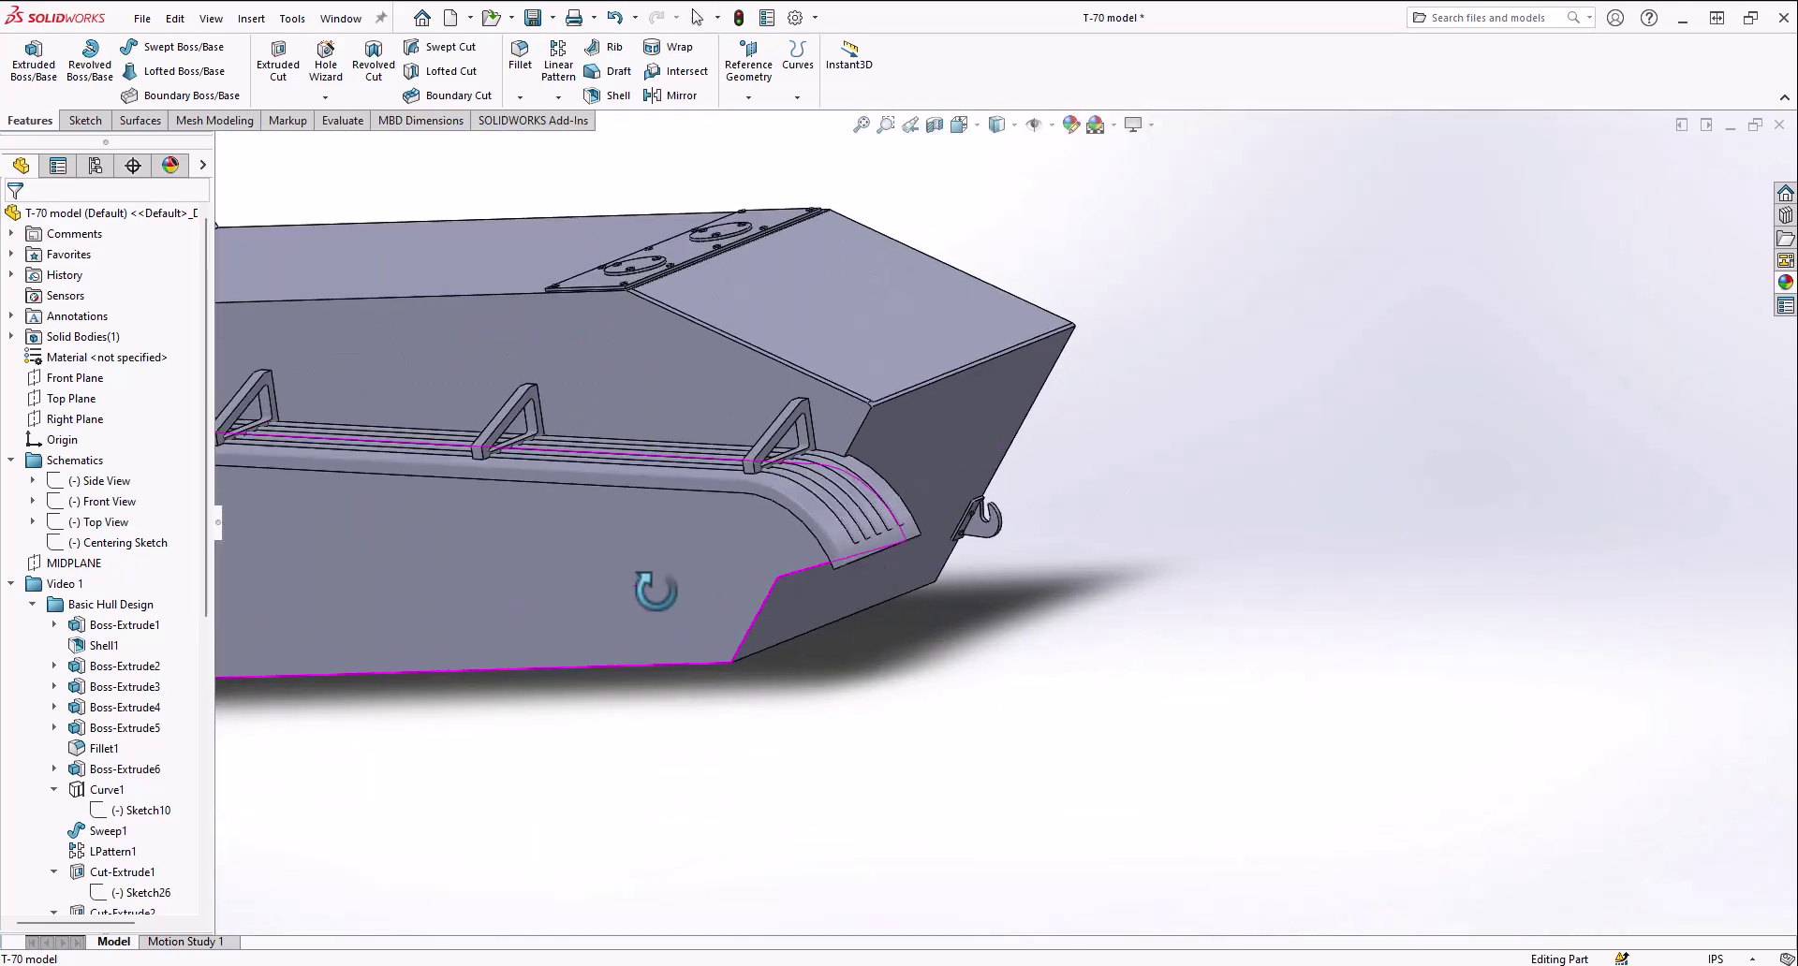
{"action": "middle_click_drag", "start_coordinate": [670, 589], "coordinate": [234, 625]}
{"action": "scroll", "coordinate": [140, 655], "scroll_direction": "down", "scroll_amount": 8}
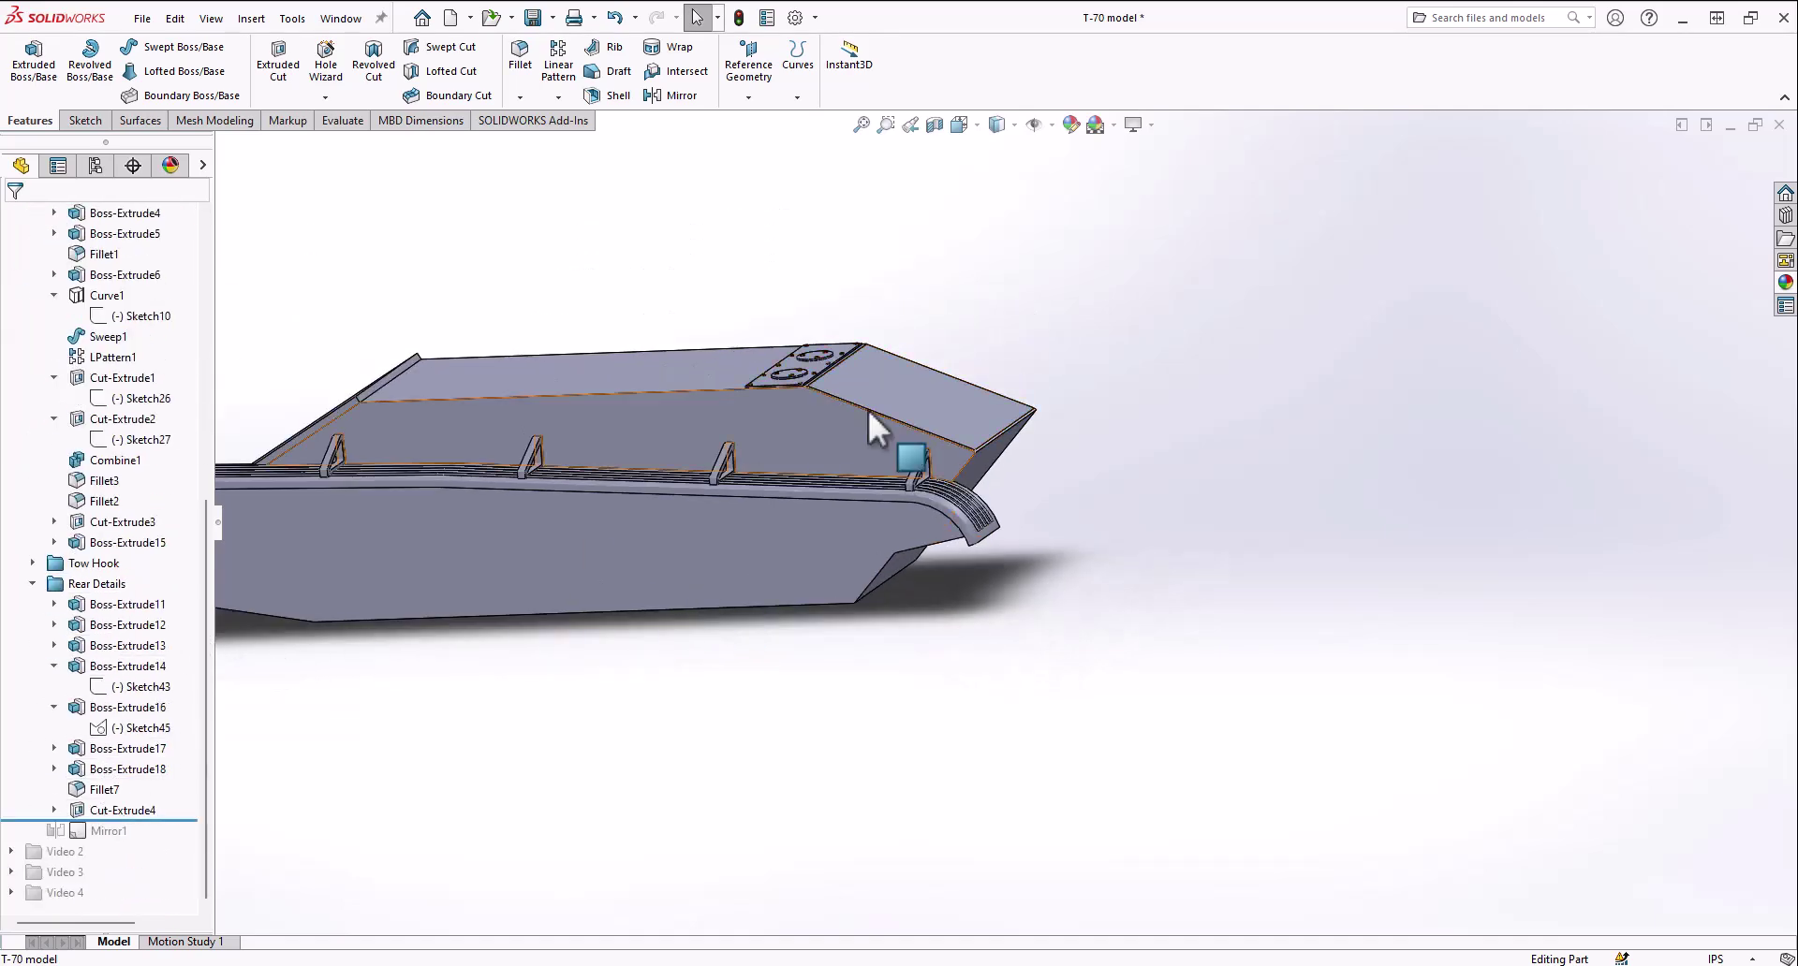
{"action": "middle_click_drag", "start_coordinate": [908, 412], "coordinate": [734, 525]}
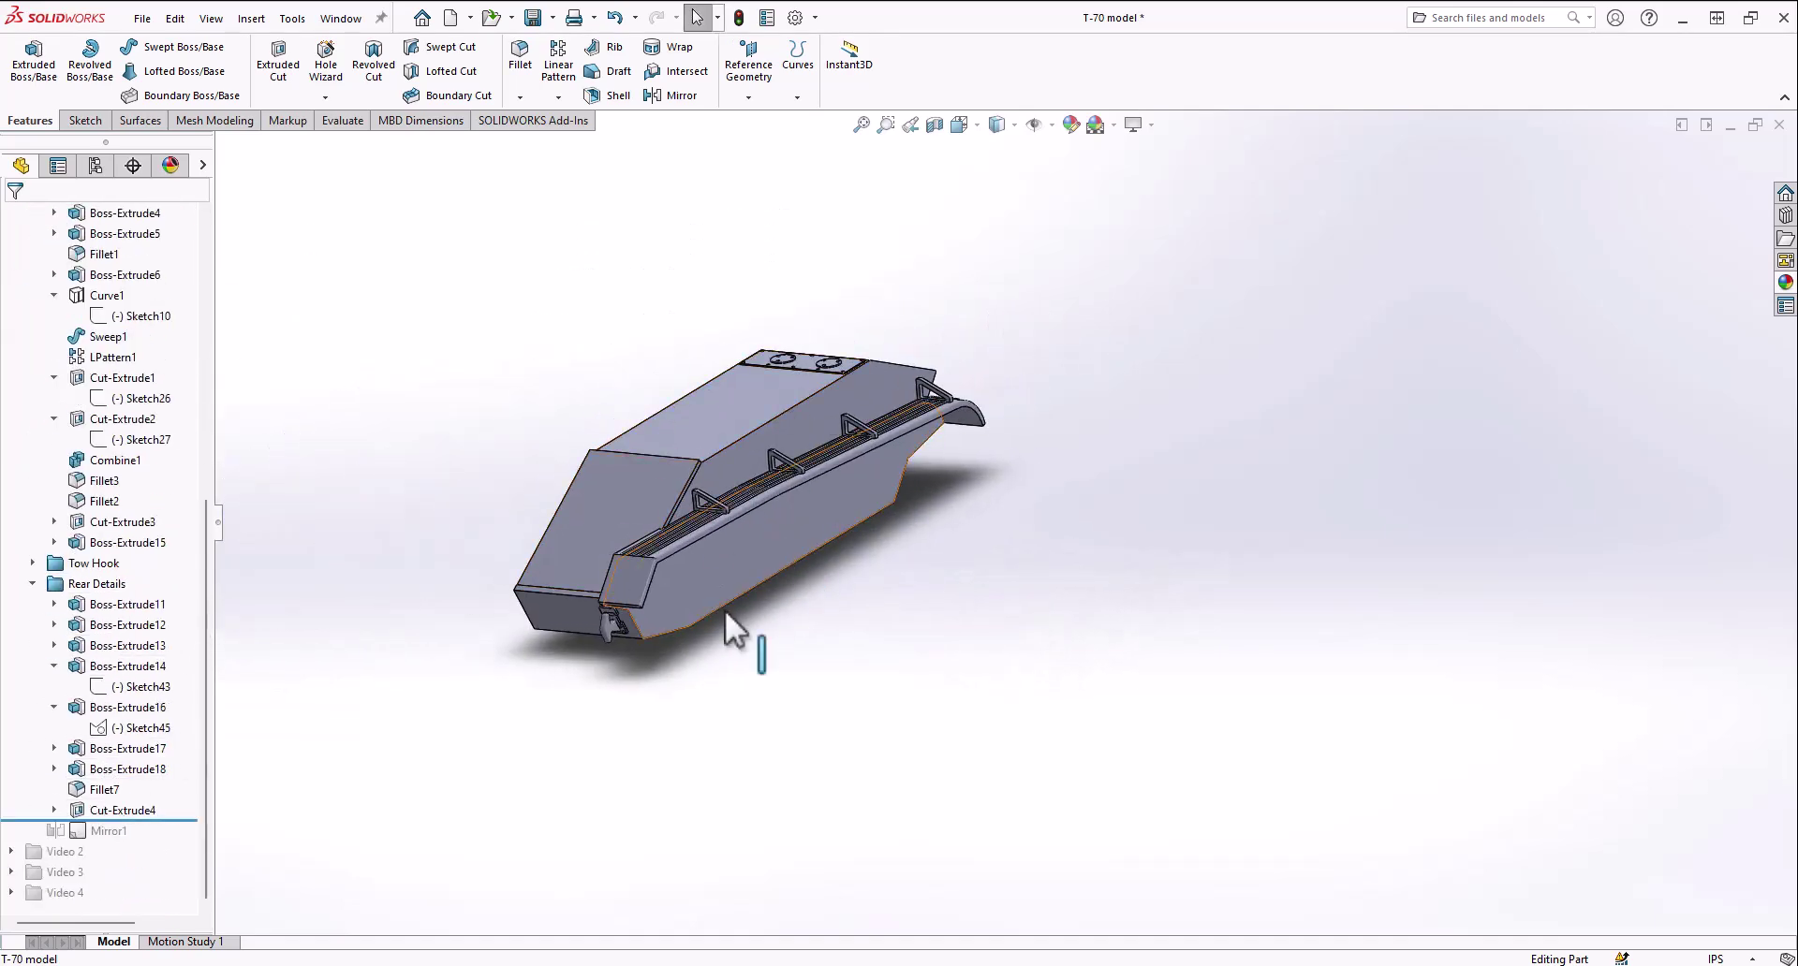
{"action": "middle_click_drag", "start_coordinate": [662, 683], "coordinate": [481, 674]}
Roll the model forward past Mirror1 and examine the full hull mirrored from the finished half
{"action": "mouse_move", "coordinate": [56, 836]}
{"action": "left_mouse_down"}
{"action": "mouse_move", "coordinate": [89, 819]}
{"action": "mouse_move", "coordinate": [88, 840]}
{"action": "left_mouse_up"}
{"action": "middle_click_drag", "start_coordinate": [561, 646], "coordinate": [750, 533]}
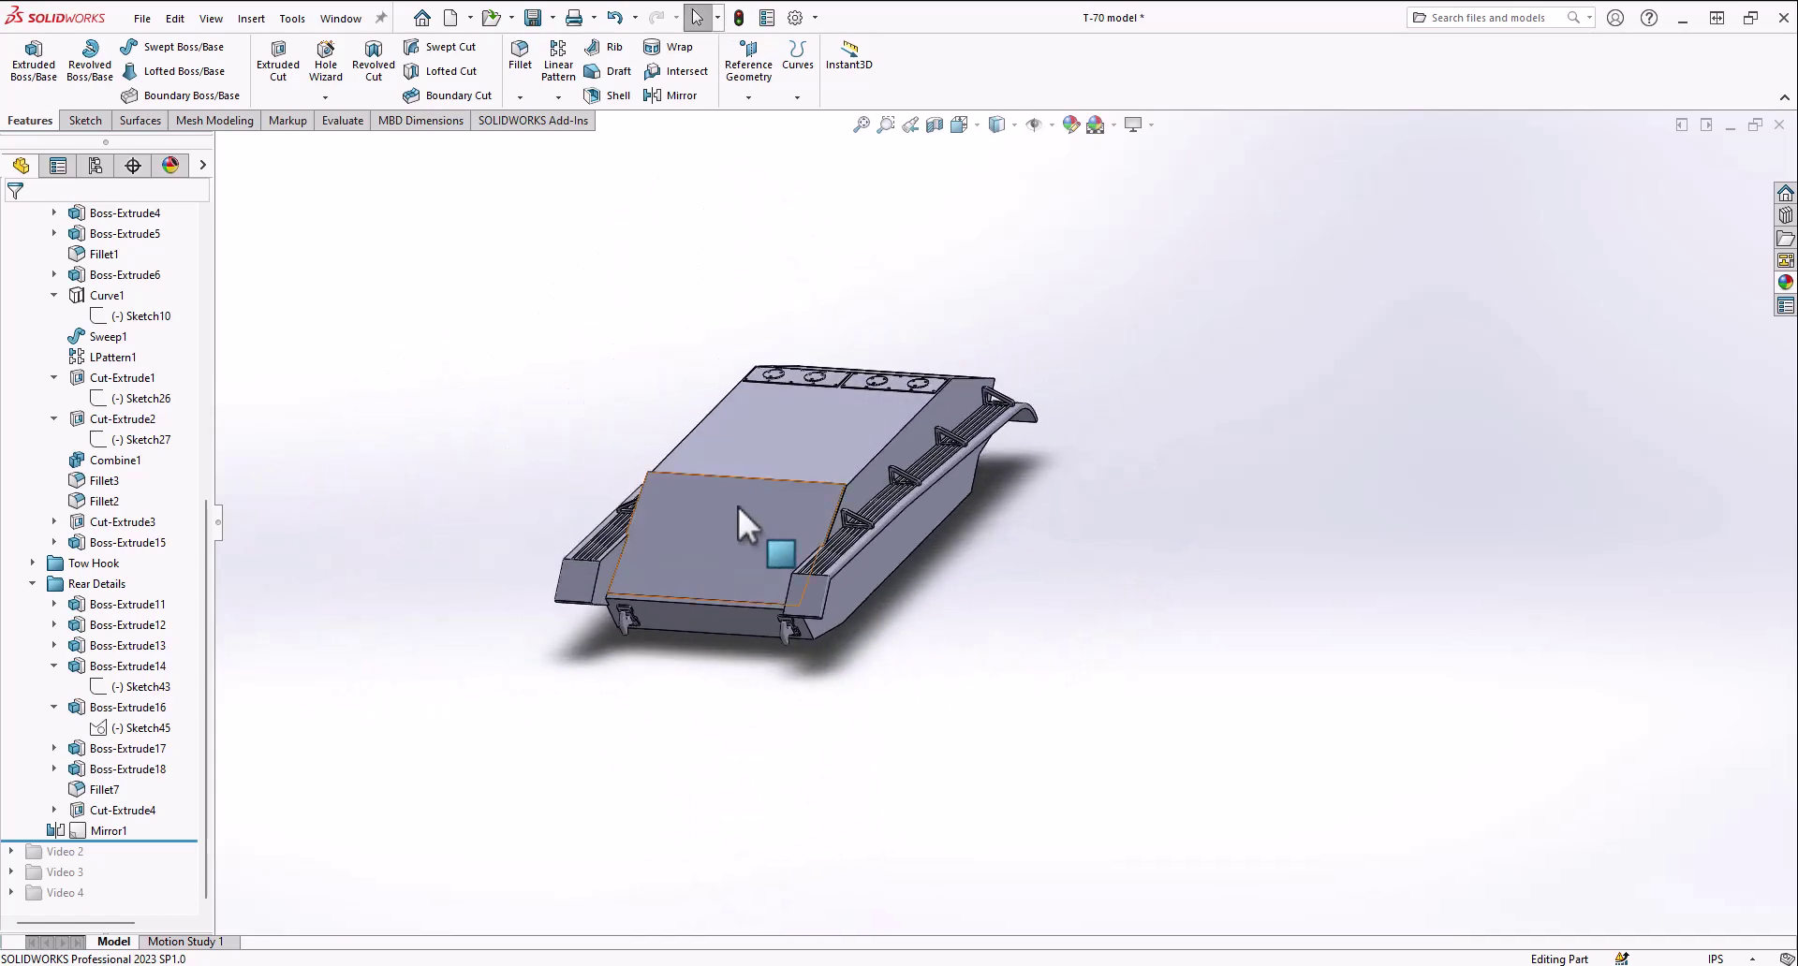
{"action": "right_click", "coordinate": [105, 830]}
{"action": "left_click", "coordinate": [709, 636]}
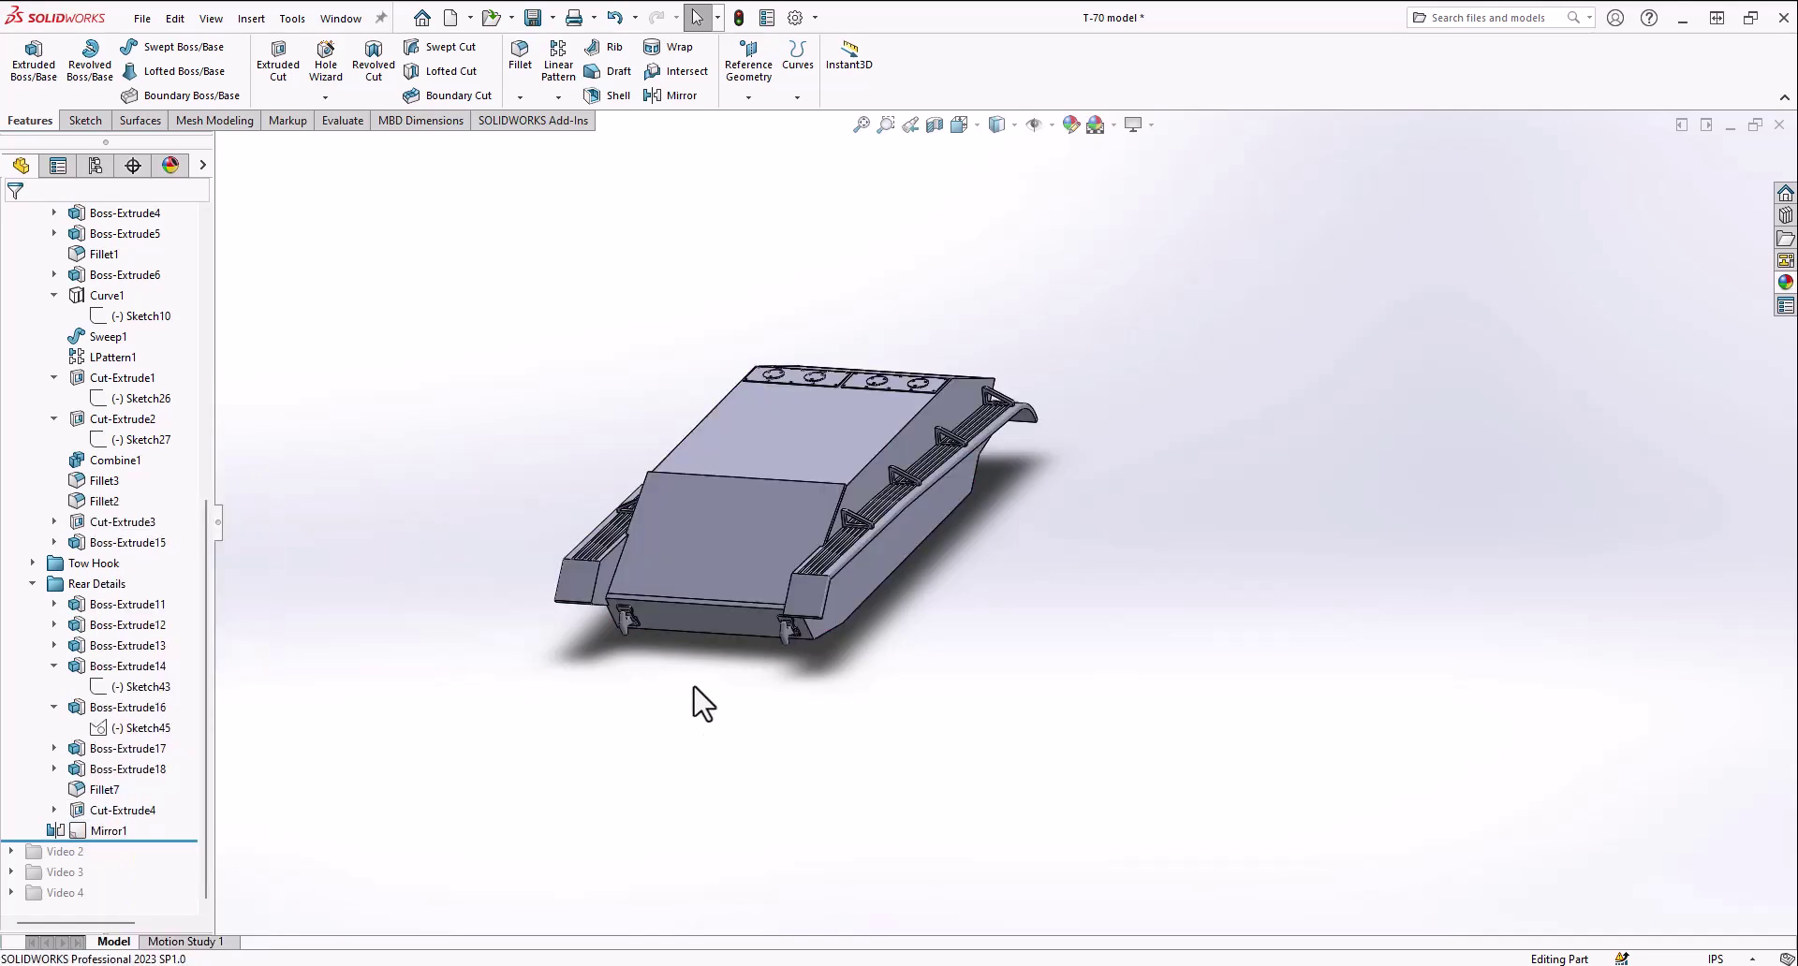
{"action": "middle_click_drag", "start_coordinate": [709, 636], "coordinate": [718, 496]}
{"action": "scroll", "coordinate": [729, 487], "scroll_direction": "up", "scroll_amount": 4}
{"action": "scroll", "coordinate": [822, 528], "scroll_direction": "down", "scroll_amount": 1}
{"action": "scroll", "coordinate": [936, 505], "scroll_direction": "down", "scroll_amount": 4}
{"action": "scroll", "coordinate": [1086, 497], "scroll_direction": "up", "scroll_amount": 3}
{"action": "scroll", "coordinate": [1077, 482], "scroll_direction": "down", "scroll_amount": 2}
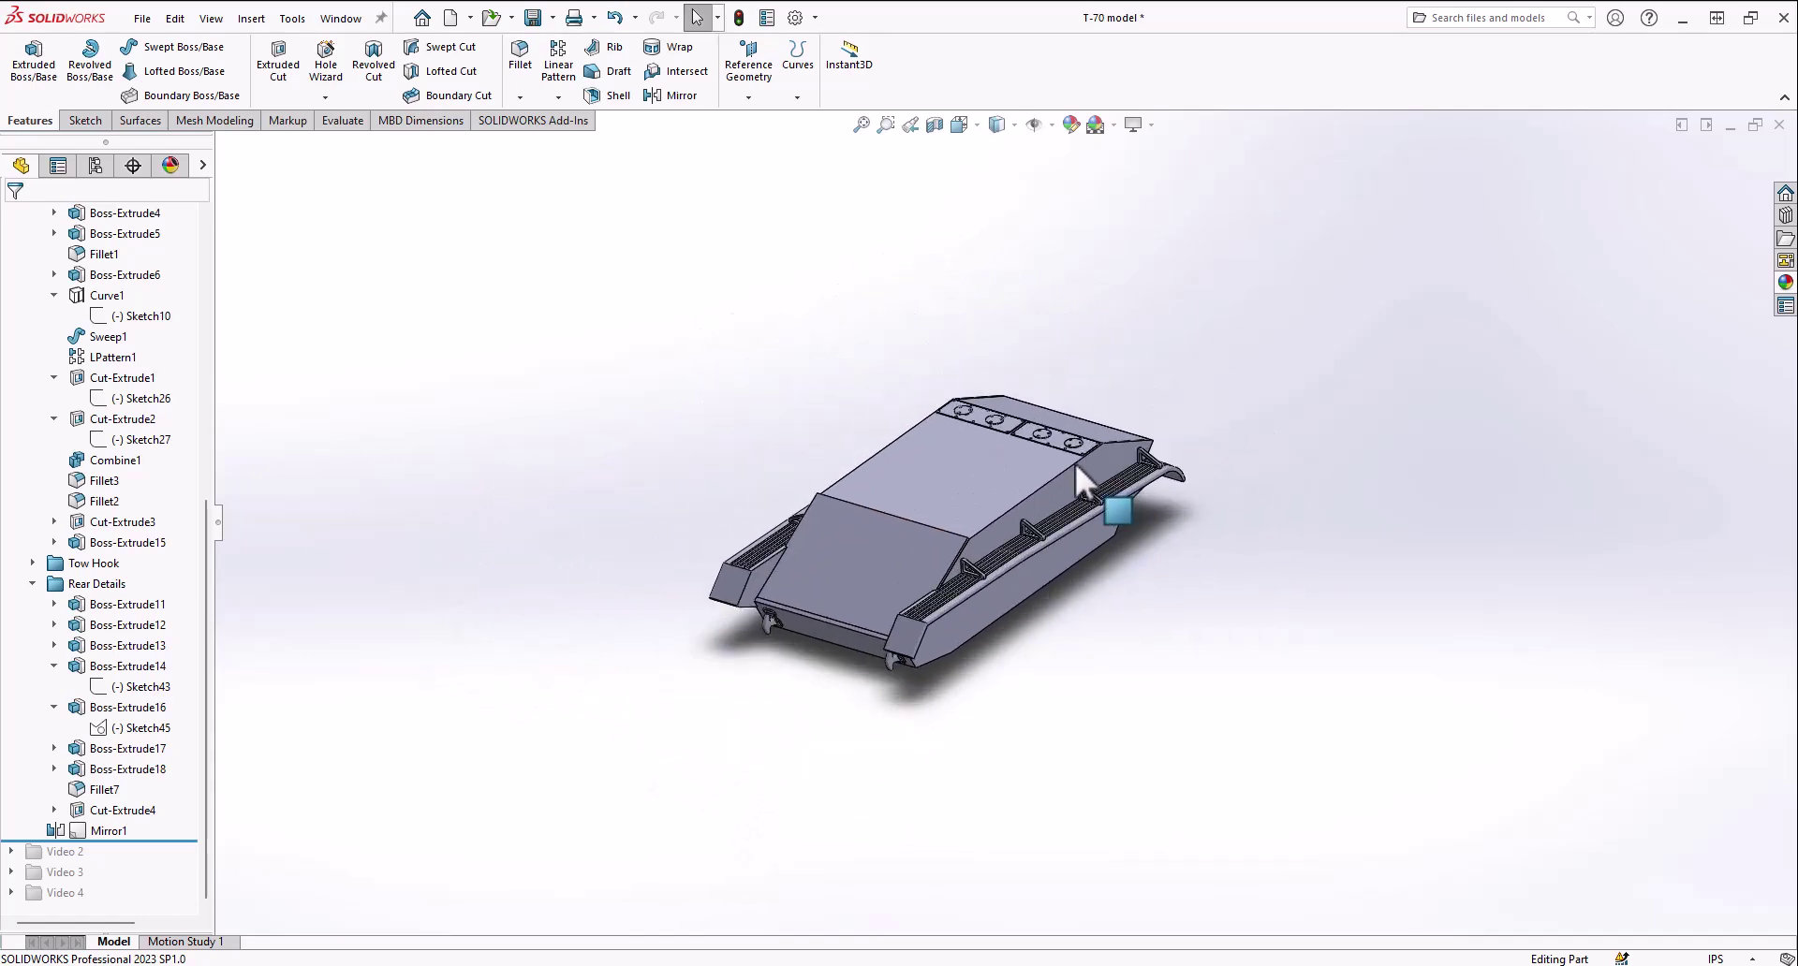
{"action": "scroll", "coordinate": [990, 531], "scroll_direction": "down", "scroll_amount": 3}
{"action": "scroll", "coordinate": [834, 642], "scroll_direction": "up", "scroll_amount": 1}
{"action": "scroll", "coordinate": [829, 642], "scroll_direction": "down", "scroll_amount": 1}
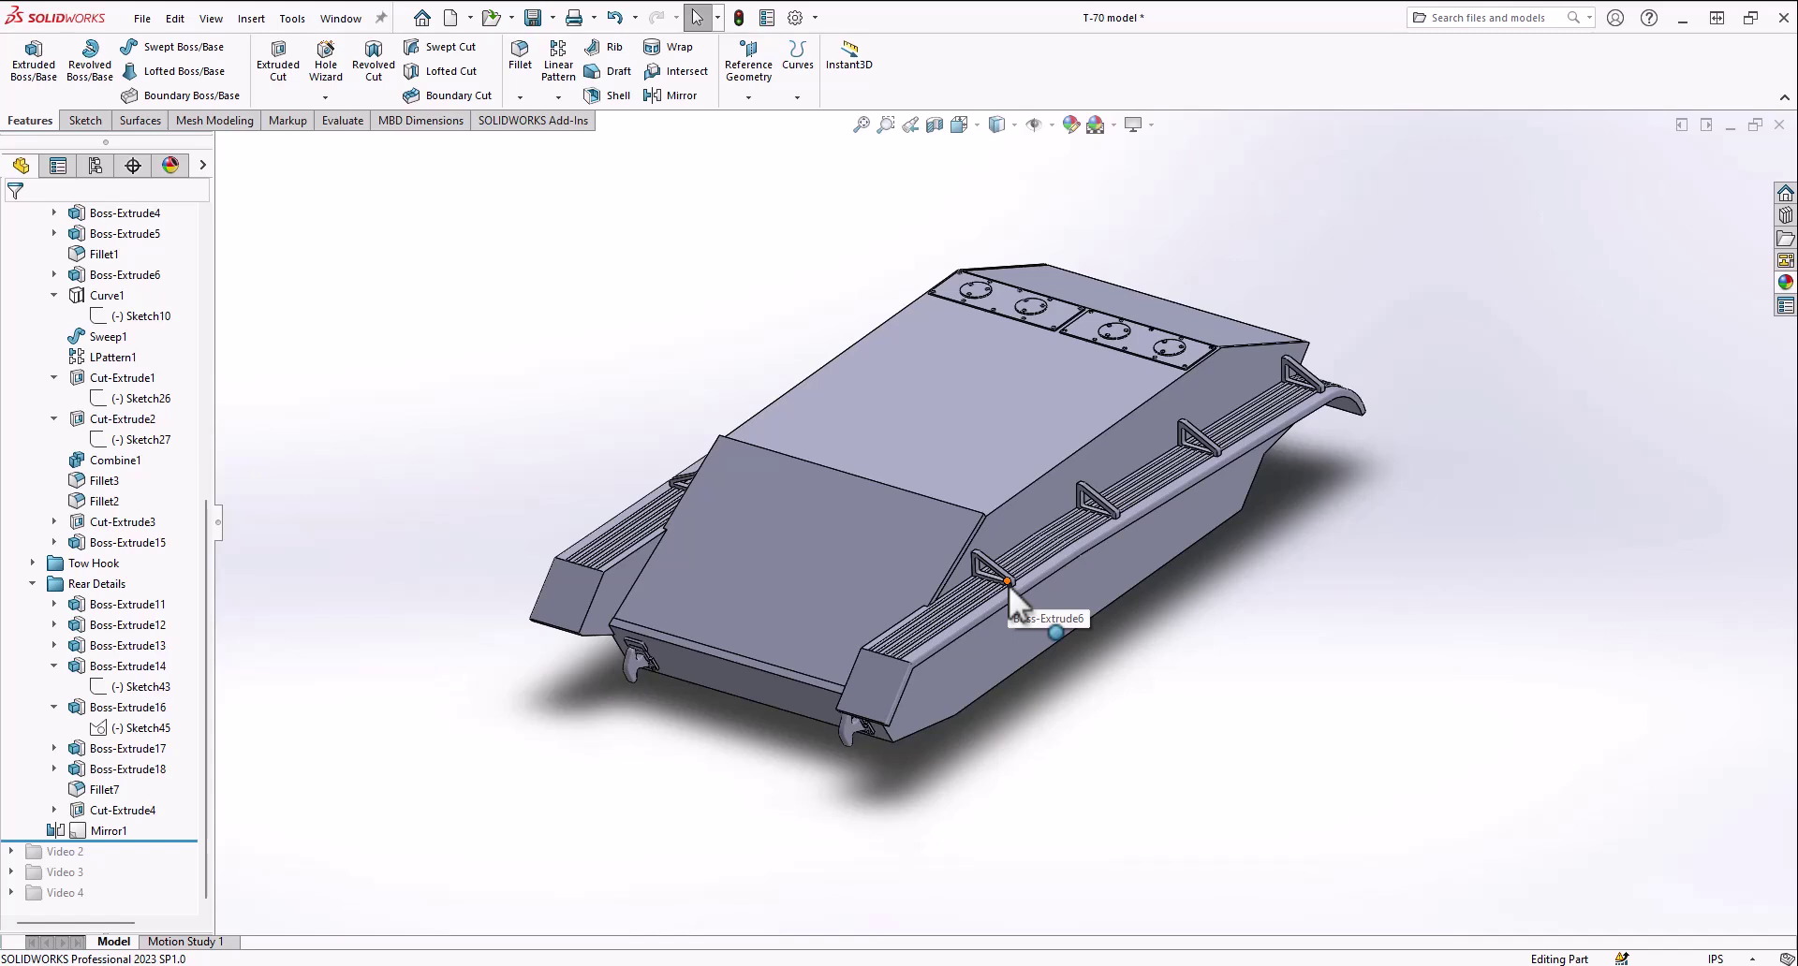
{"action": "scroll", "coordinate": [994, 580], "scroll_direction": "up", "scroll_amount": 4}
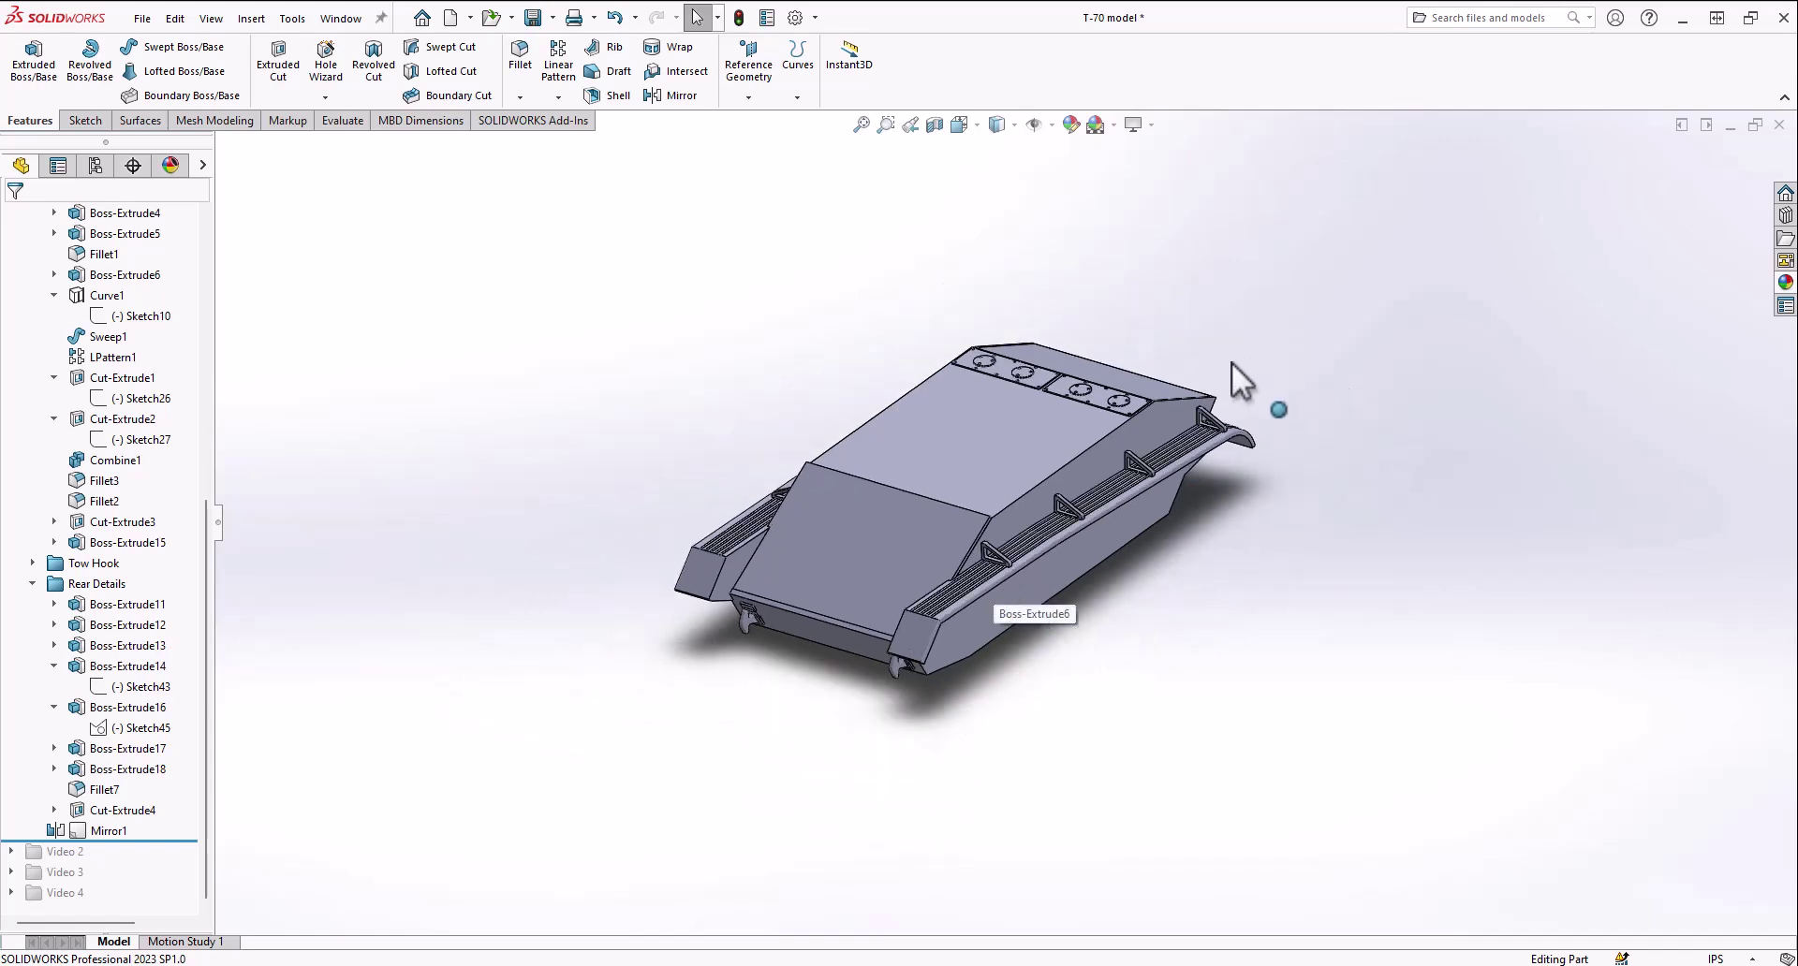
{"action": "scroll", "coordinate": [1161, 506], "scroll_direction": "down", "scroll_amount": 3}
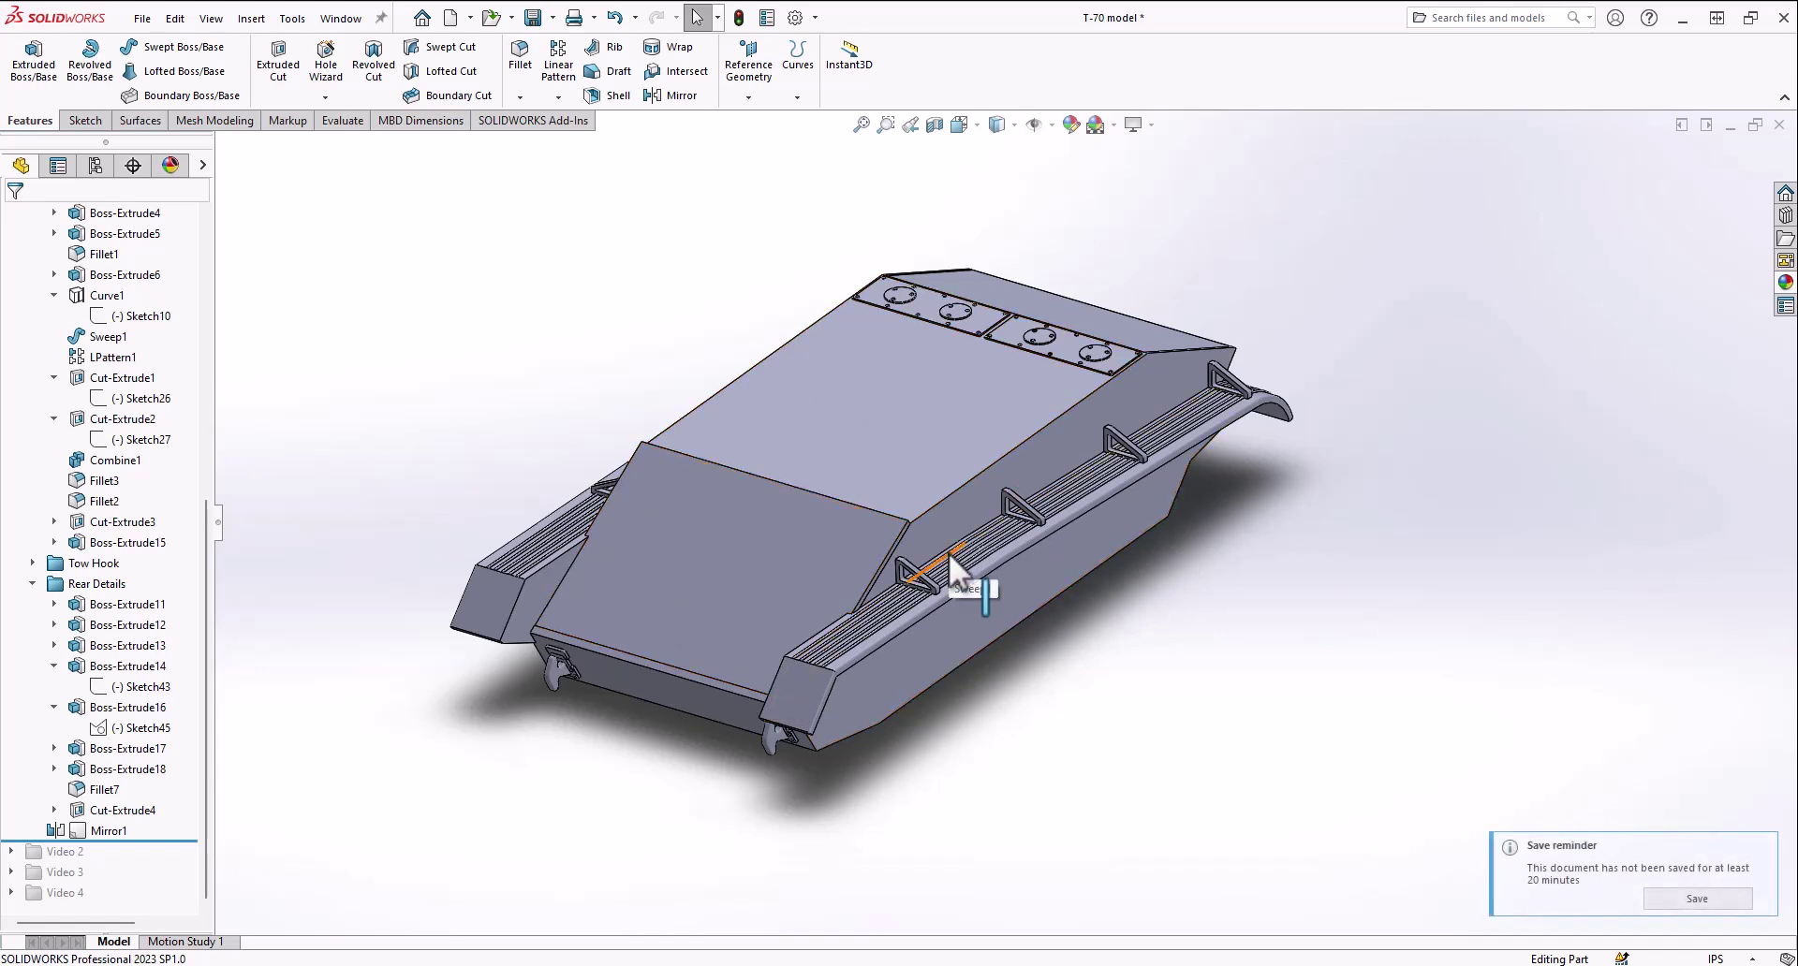
{"action": "scroll", "coordinate": [947, 553], "scroll_direction": "down", "scroll_amount": 3}
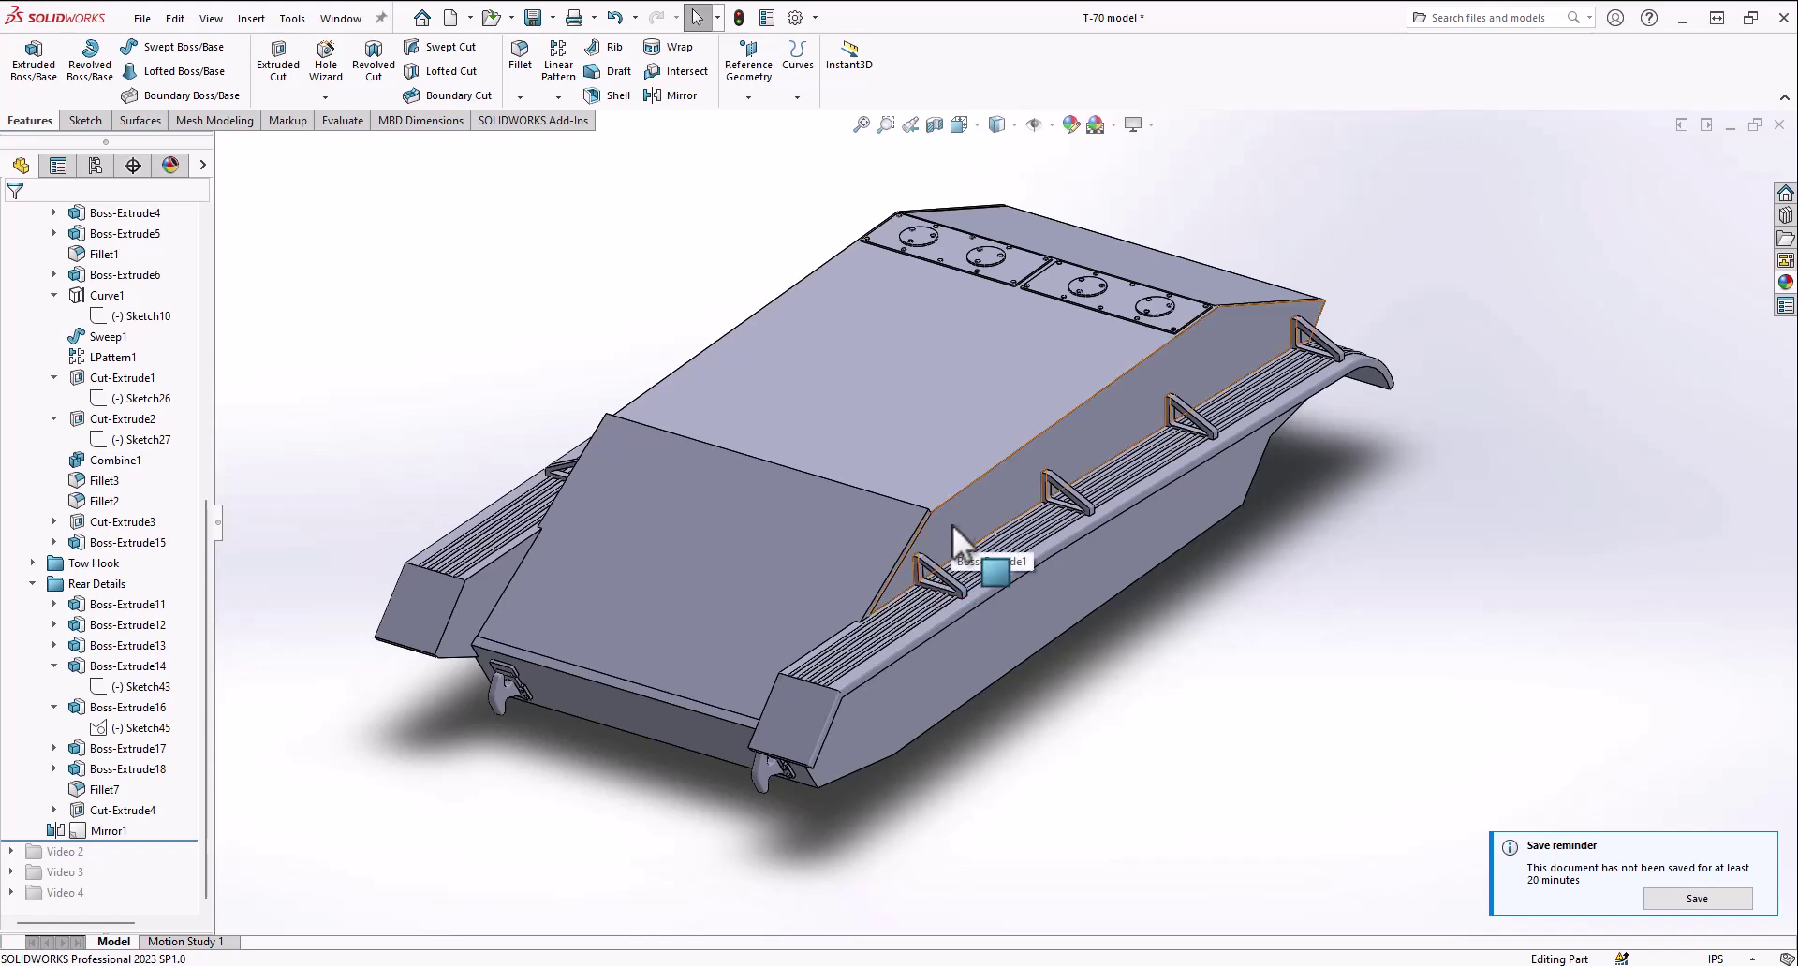
{"action": "scroll", "coordinate": [952, 524], "scroll_direction": "up", "scroll_amount": 3}
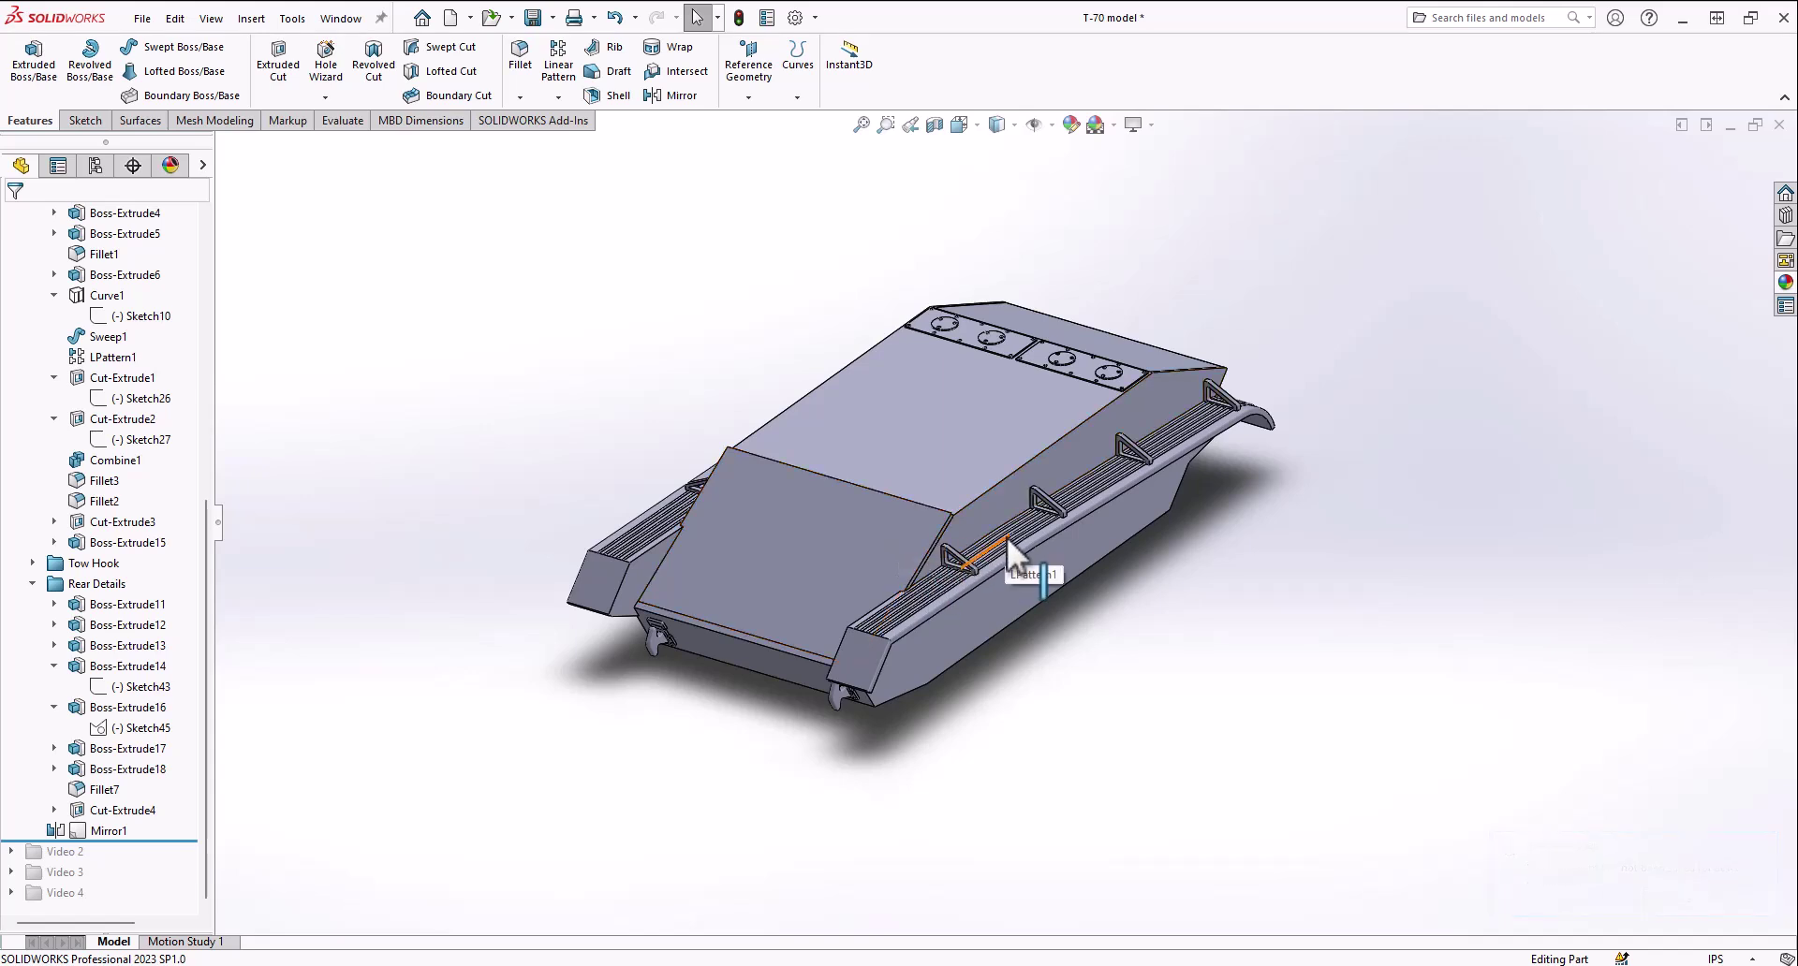
{"action": "scroll", "coordinate": [1008, 537], "scroll_direction": "down", "scroll_amount": 5}
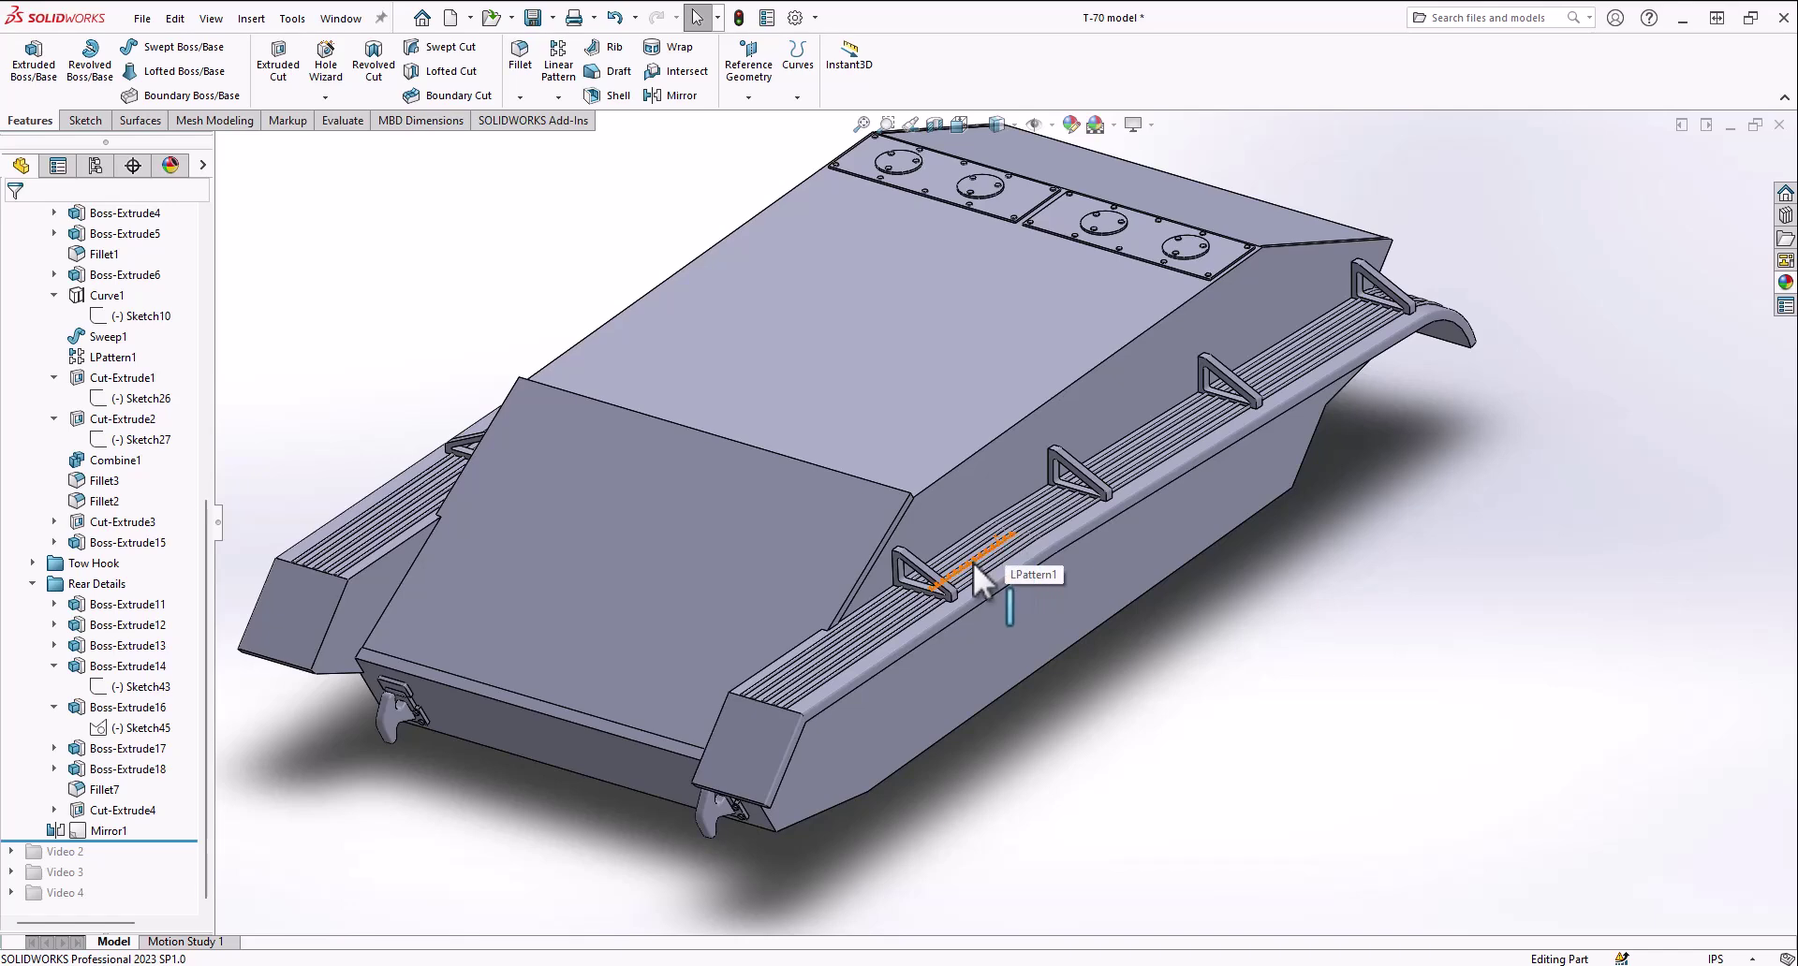
{"action": "scroll", "coordinate": [974, 562], "scroll_direction": "up", "scroll_amount": 3}
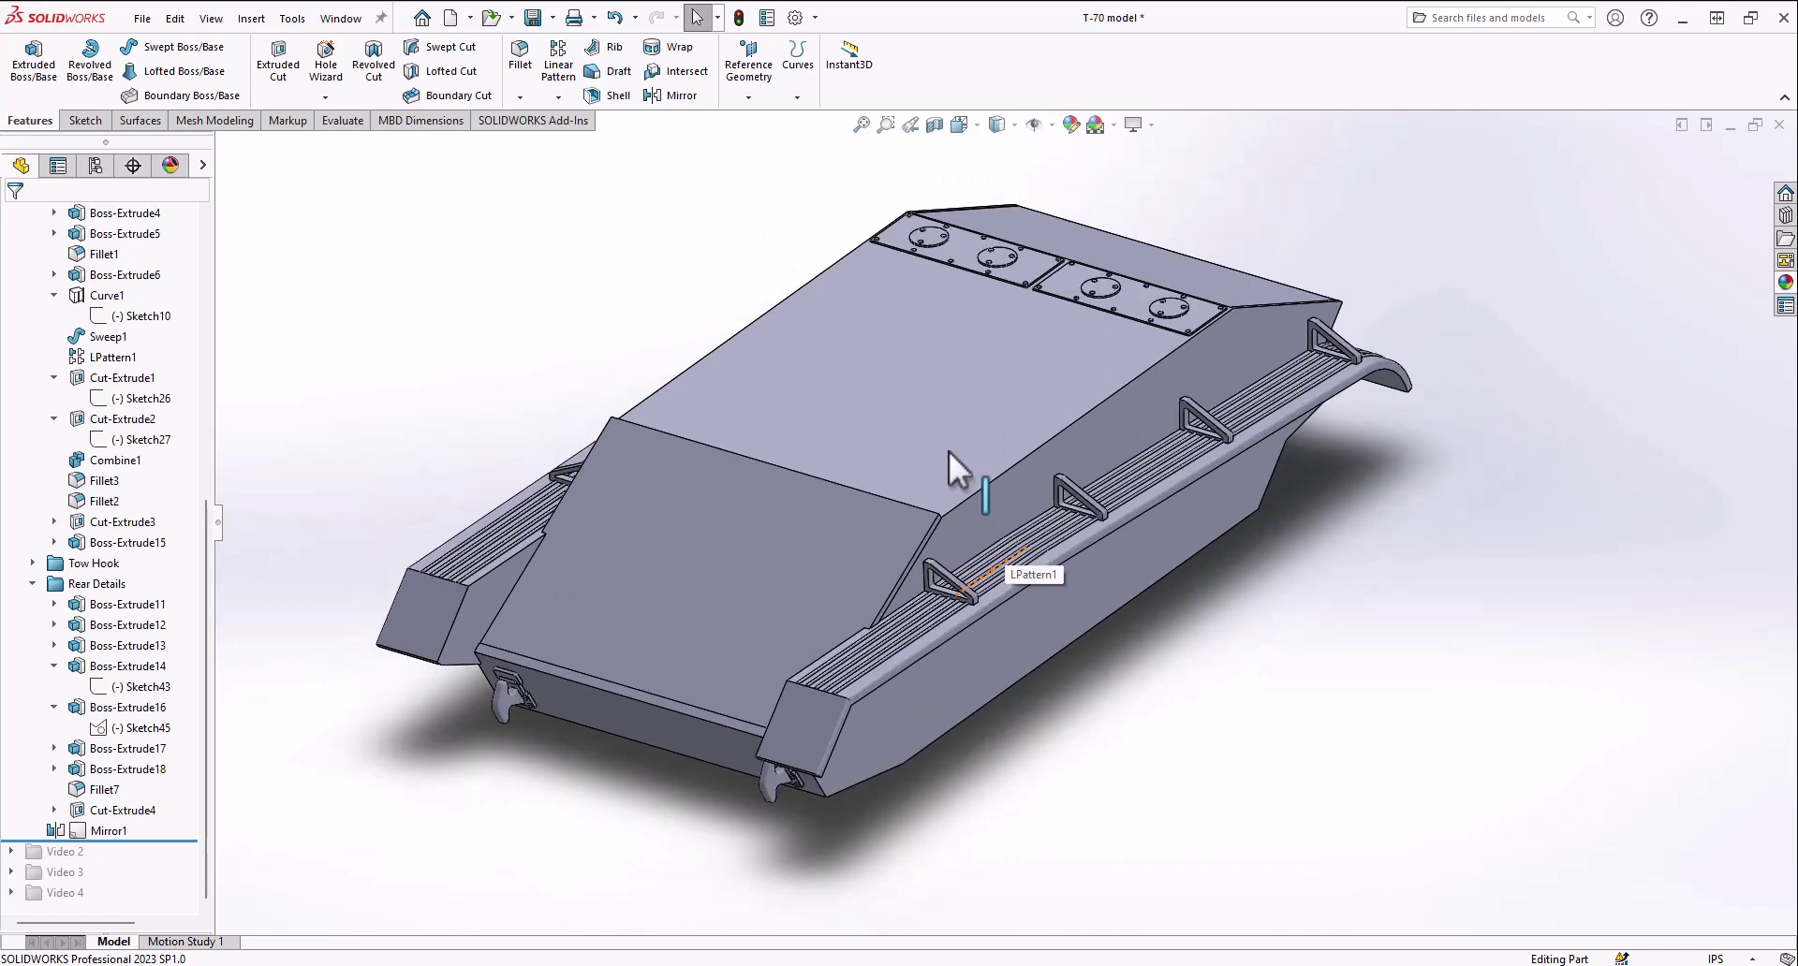
{"action": "scroll", "coordinate": [941, 445], "scroll_direction": "up", "scroll_amount": 1}
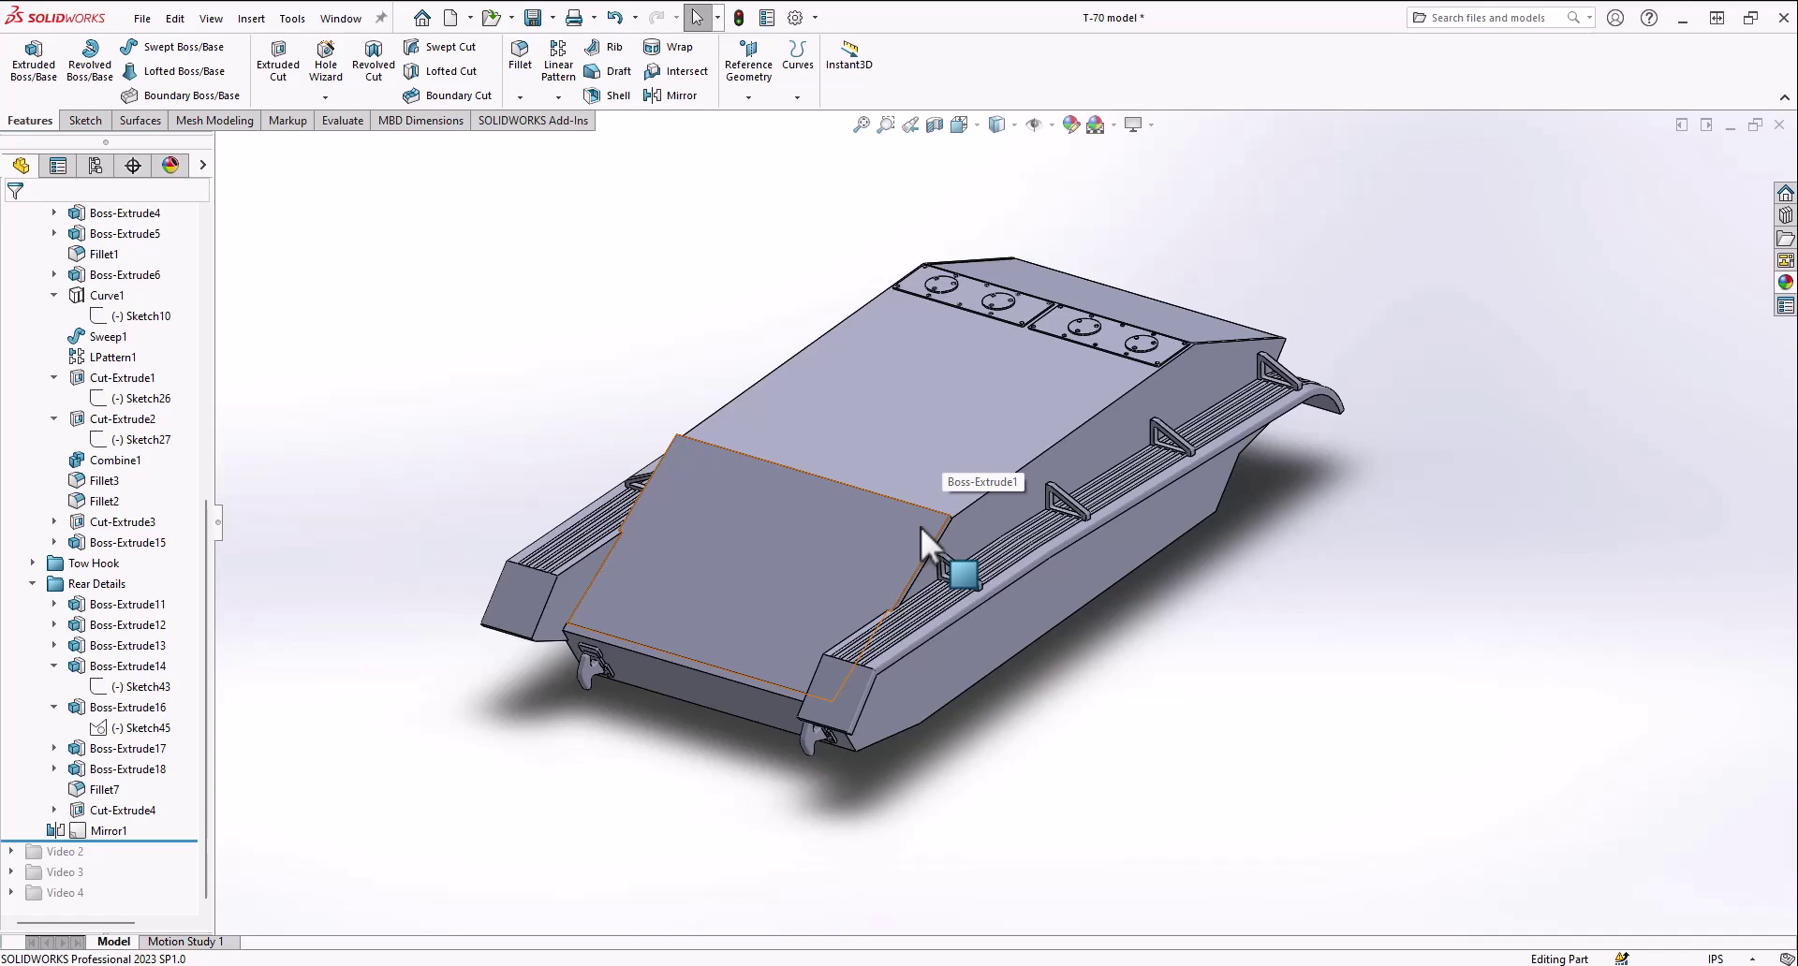
{"action": "scroll", "coordinate": [919, 527], "scroll_direction": "down", "scroll_amount": 3}
{"action": "scroll", "coordinate": [917, 436], "scroll_direction": "up", "scroll_amount": 5}
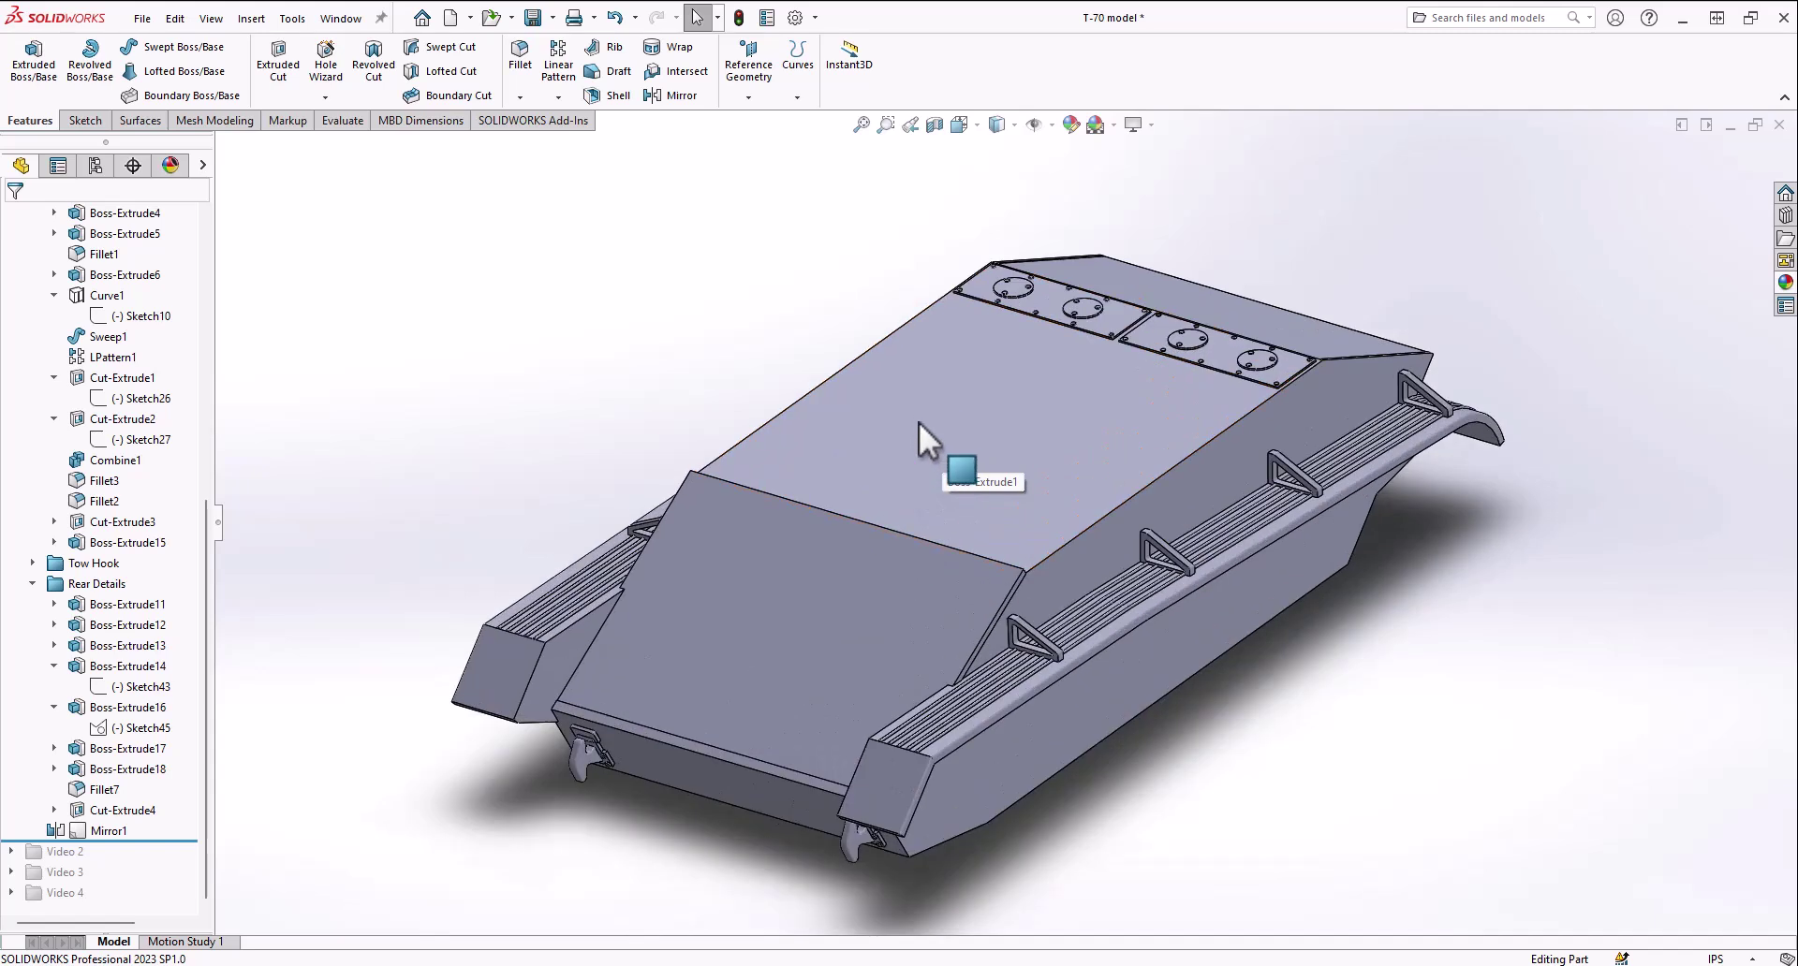
{"action": "scroll", "coordinate": [919, 423], "scroll_direction": "down", "scroll_amount": 2}
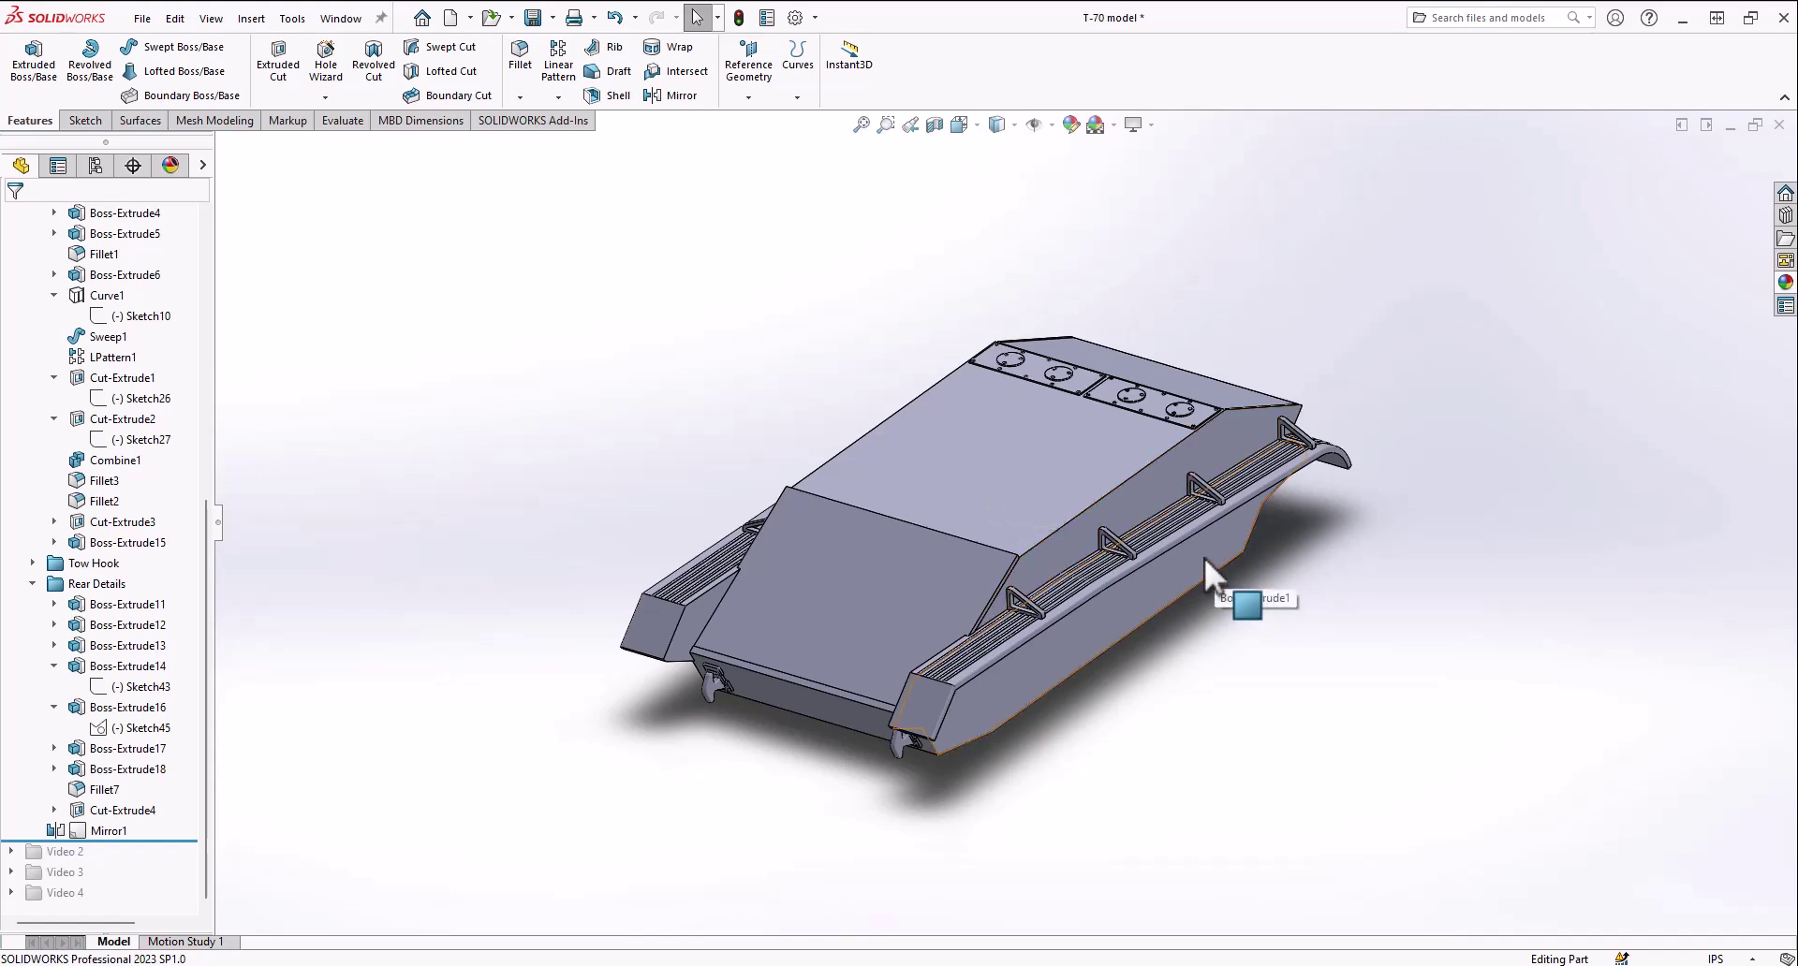
{"action": "scroll", "coordinate": [1204, 558], "scroll_direction": "down", "scroll_amount": 2}
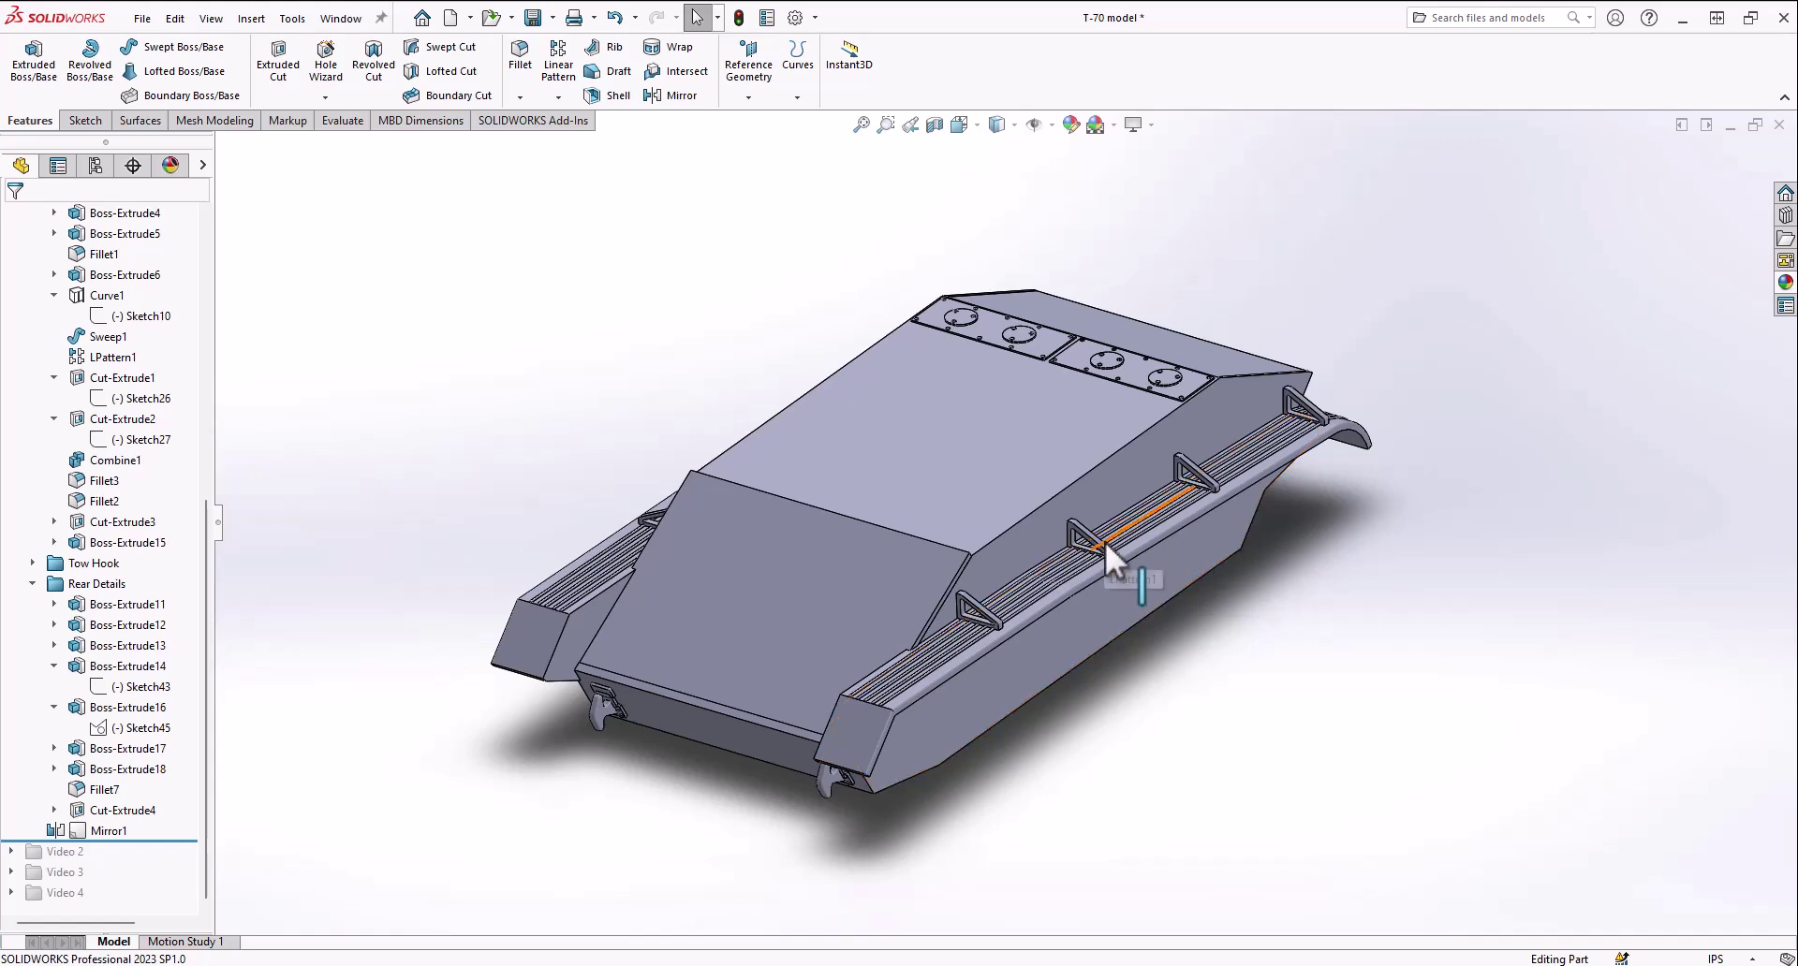
{"action": "scroll", "coordinate": [899, 616], "scroll_direction": "up", "scroll_amount": 3}
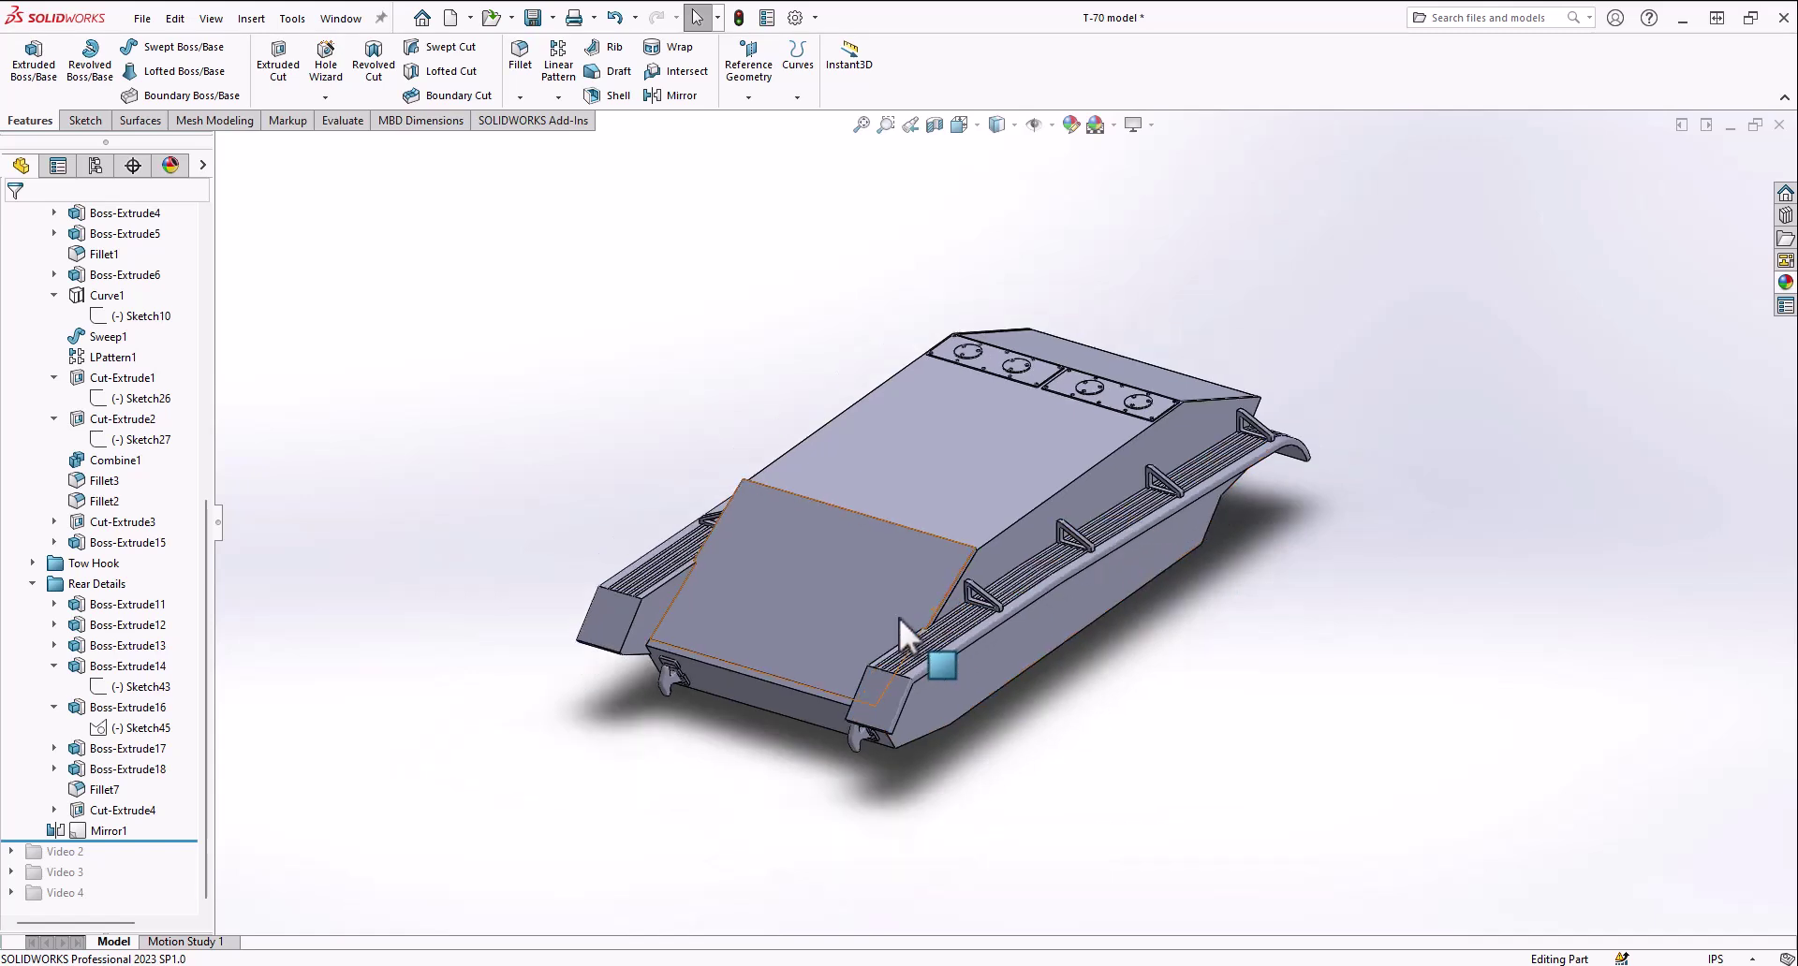
{"action": "scroll", "coordinate": [923, 477], "scroll_direction": "down", "scroll_amount": 4}
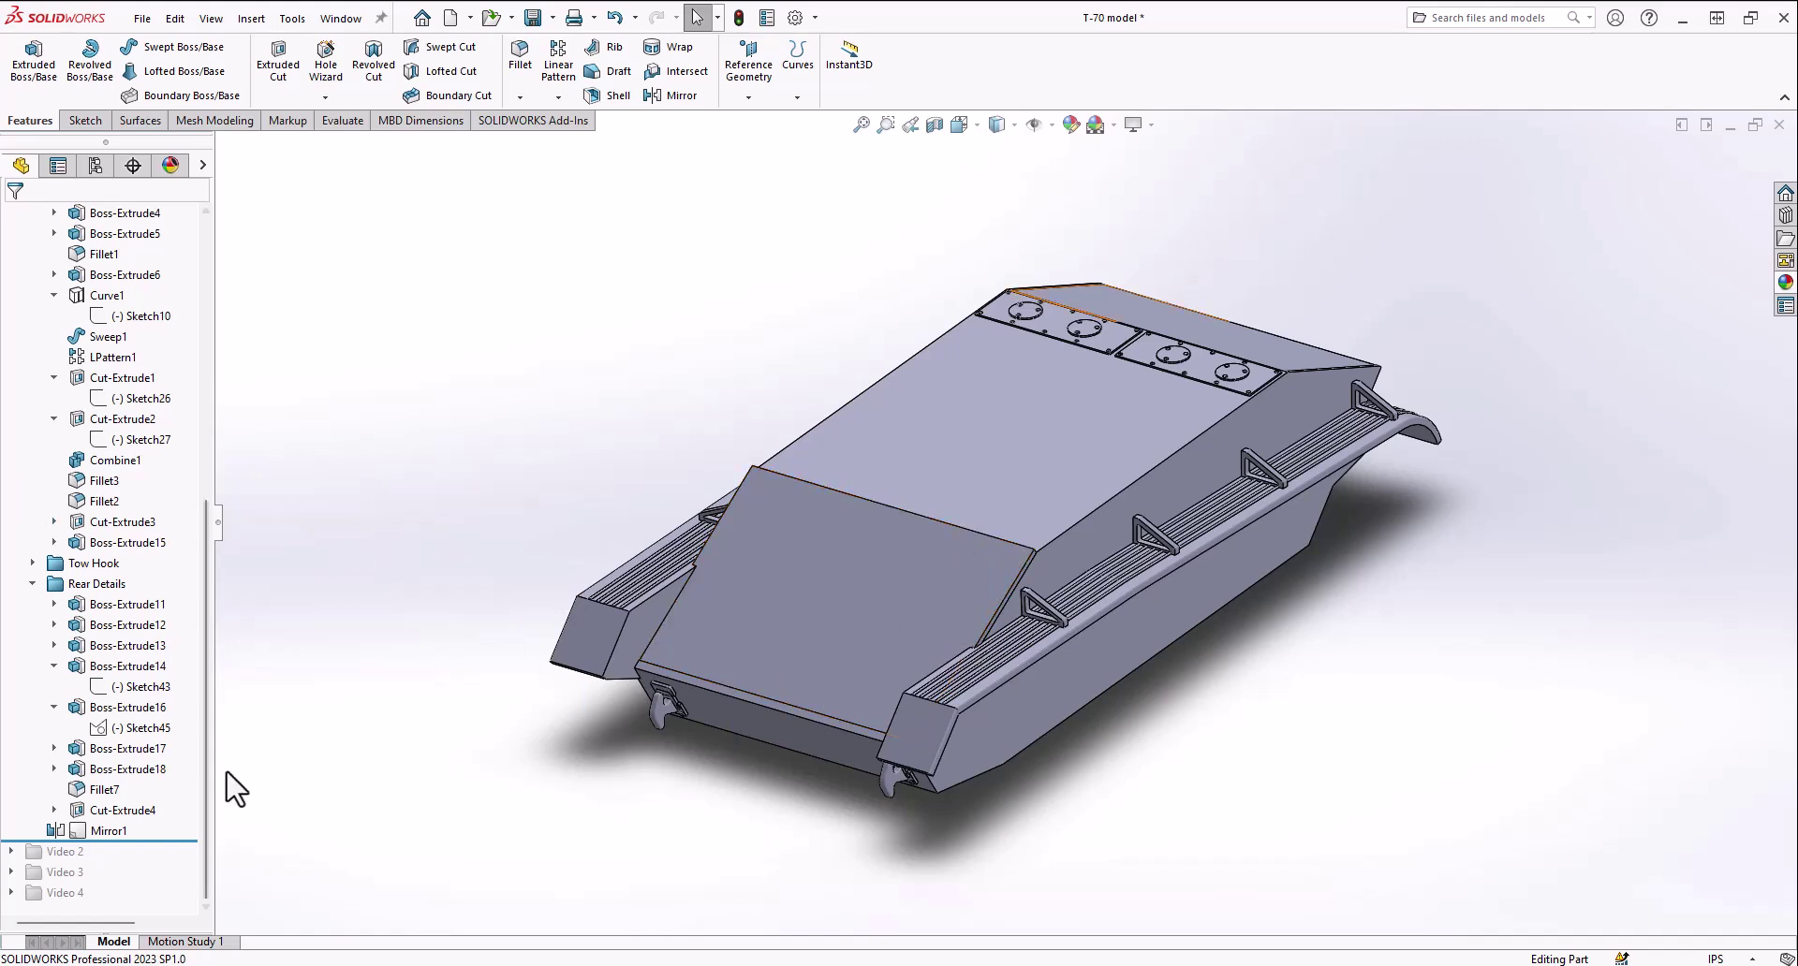
Roll the model forward past the Video 2 folder and examine the added grilles, exhaust pipes, hatches and bolted panels on the hull
{"action": "left_click_drag", "start_coordinate": [142, 838], "coordinate": [145, 862]}
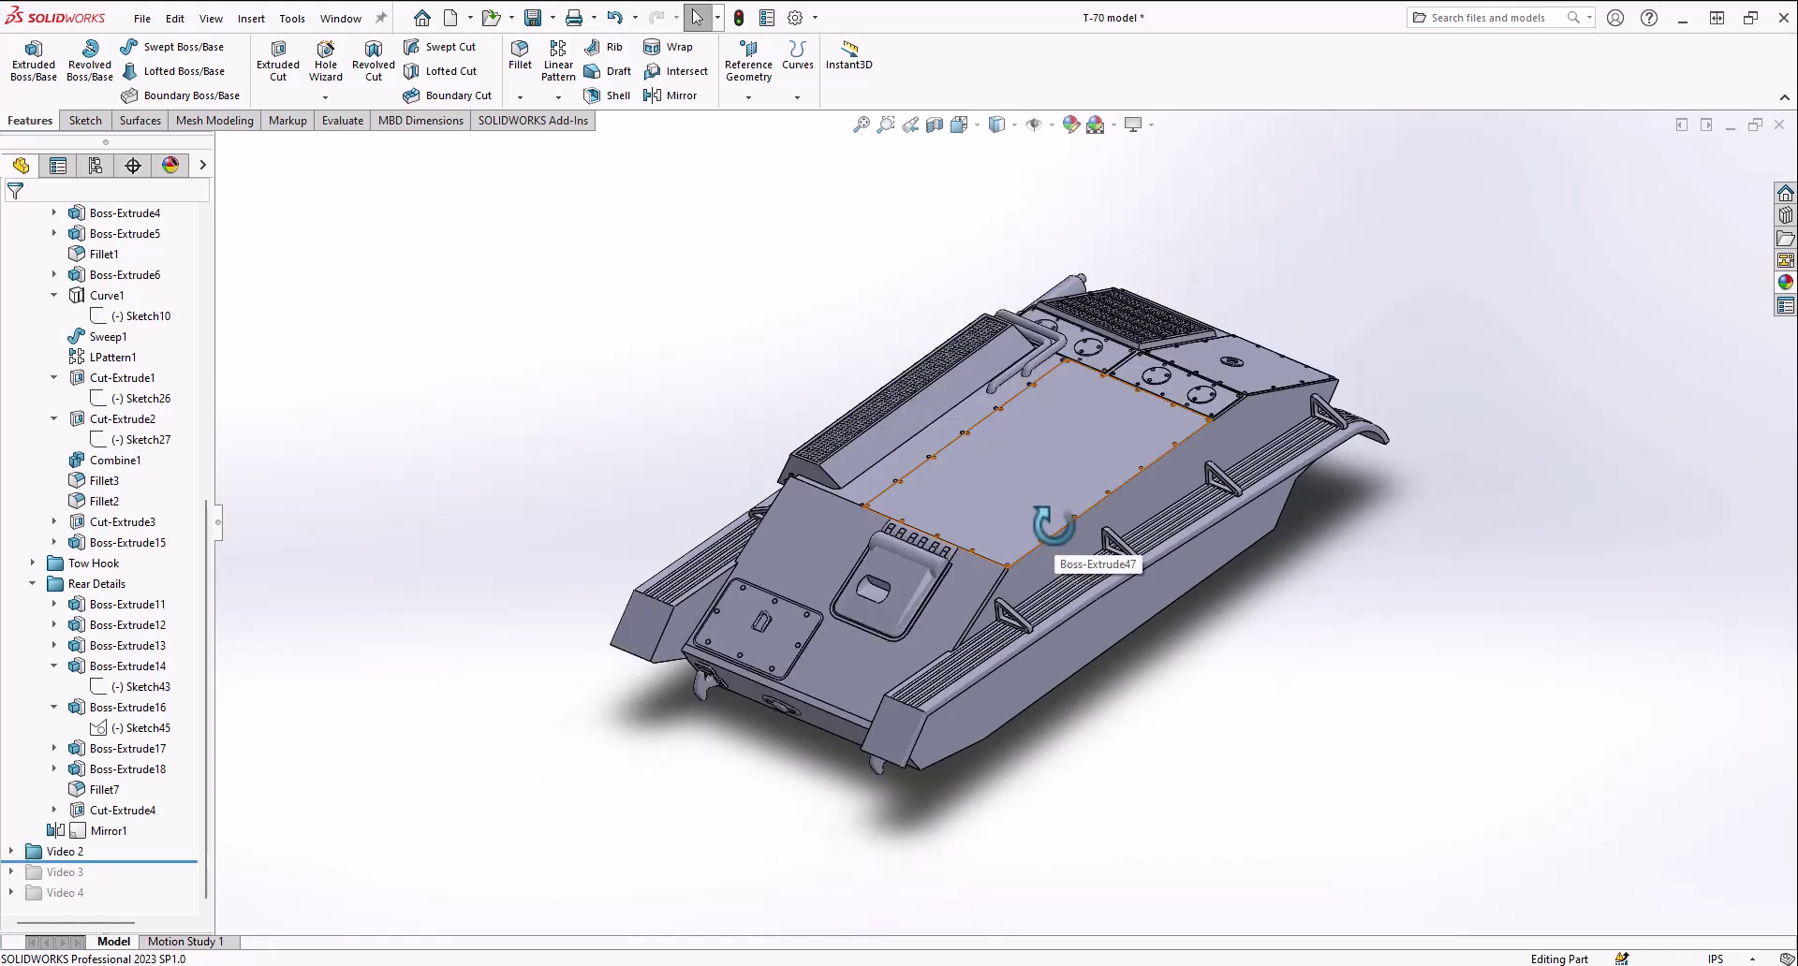
{"action": "middle_click_drag", "start_coordinate": [1053, 525], "coordinate": [1118, 503]}
{"action": "scroll", "coordinate": [1118, 504], "scroll_direction": "down", "scroll_amount": 3}
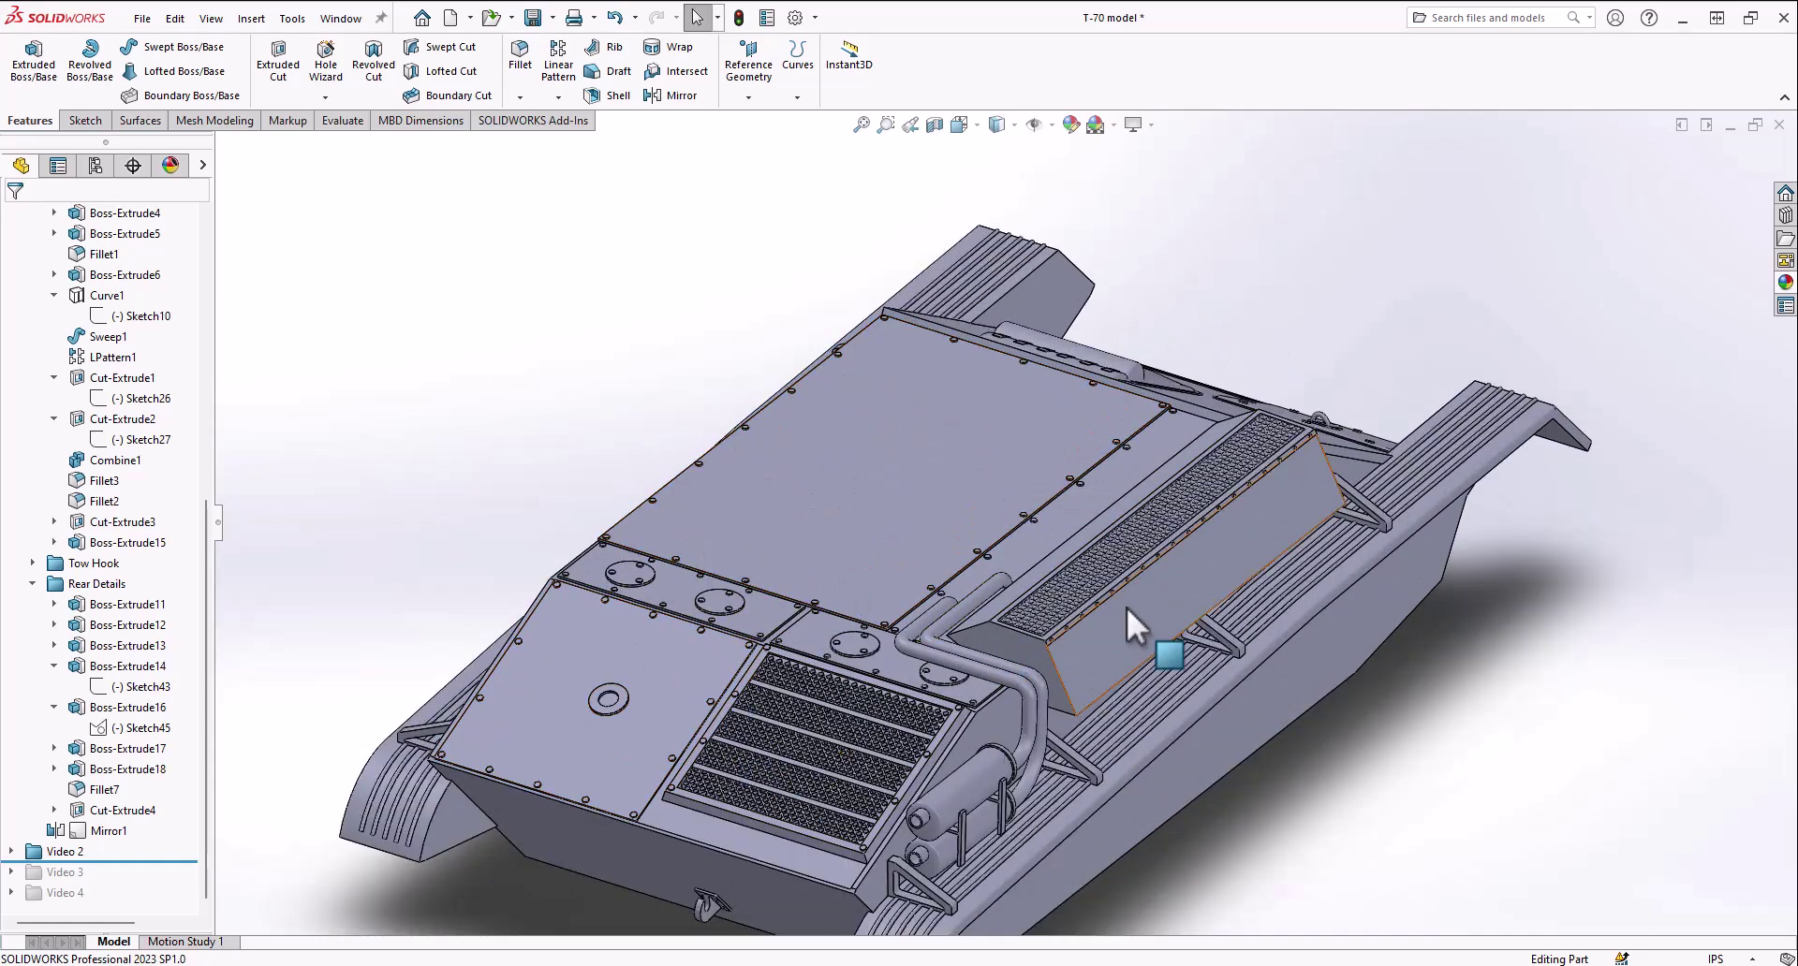
{"action": "middle_click_drag", "start_coordinate": [1136, 630], "coordinate": [1004, 734]}
{"action": "middle_click_drag", "start_coordinate": [1256, 545], "coordinate": [981, 638]}
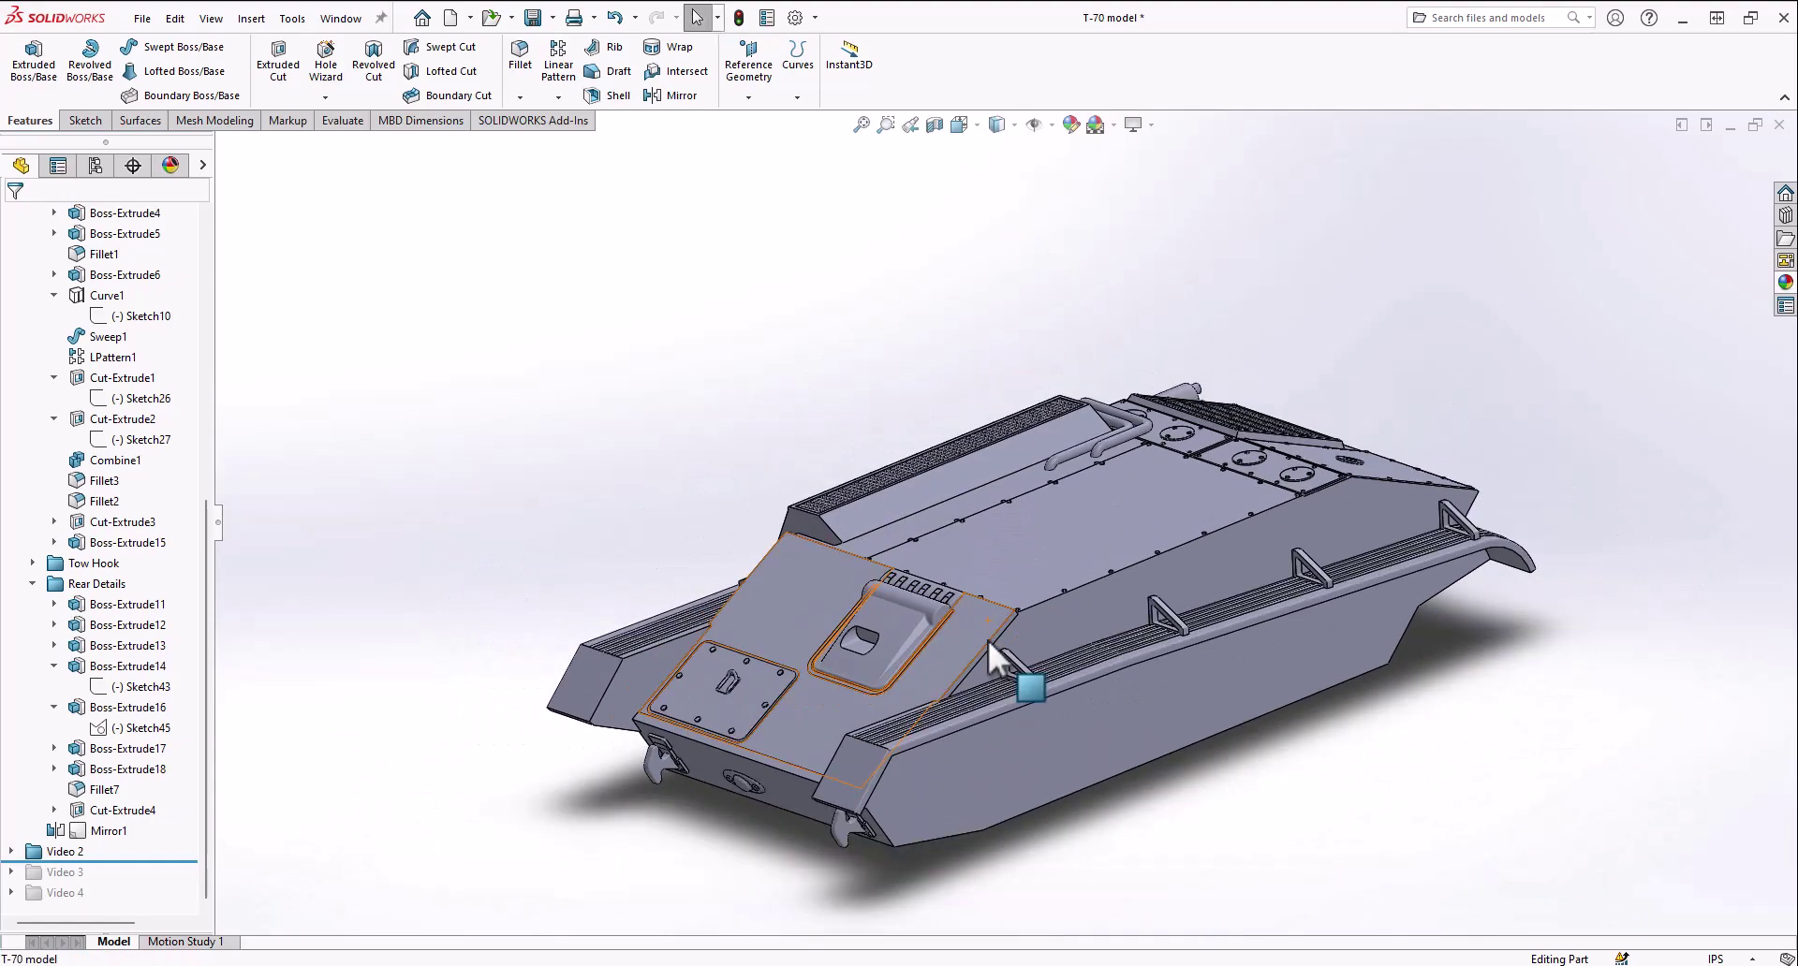